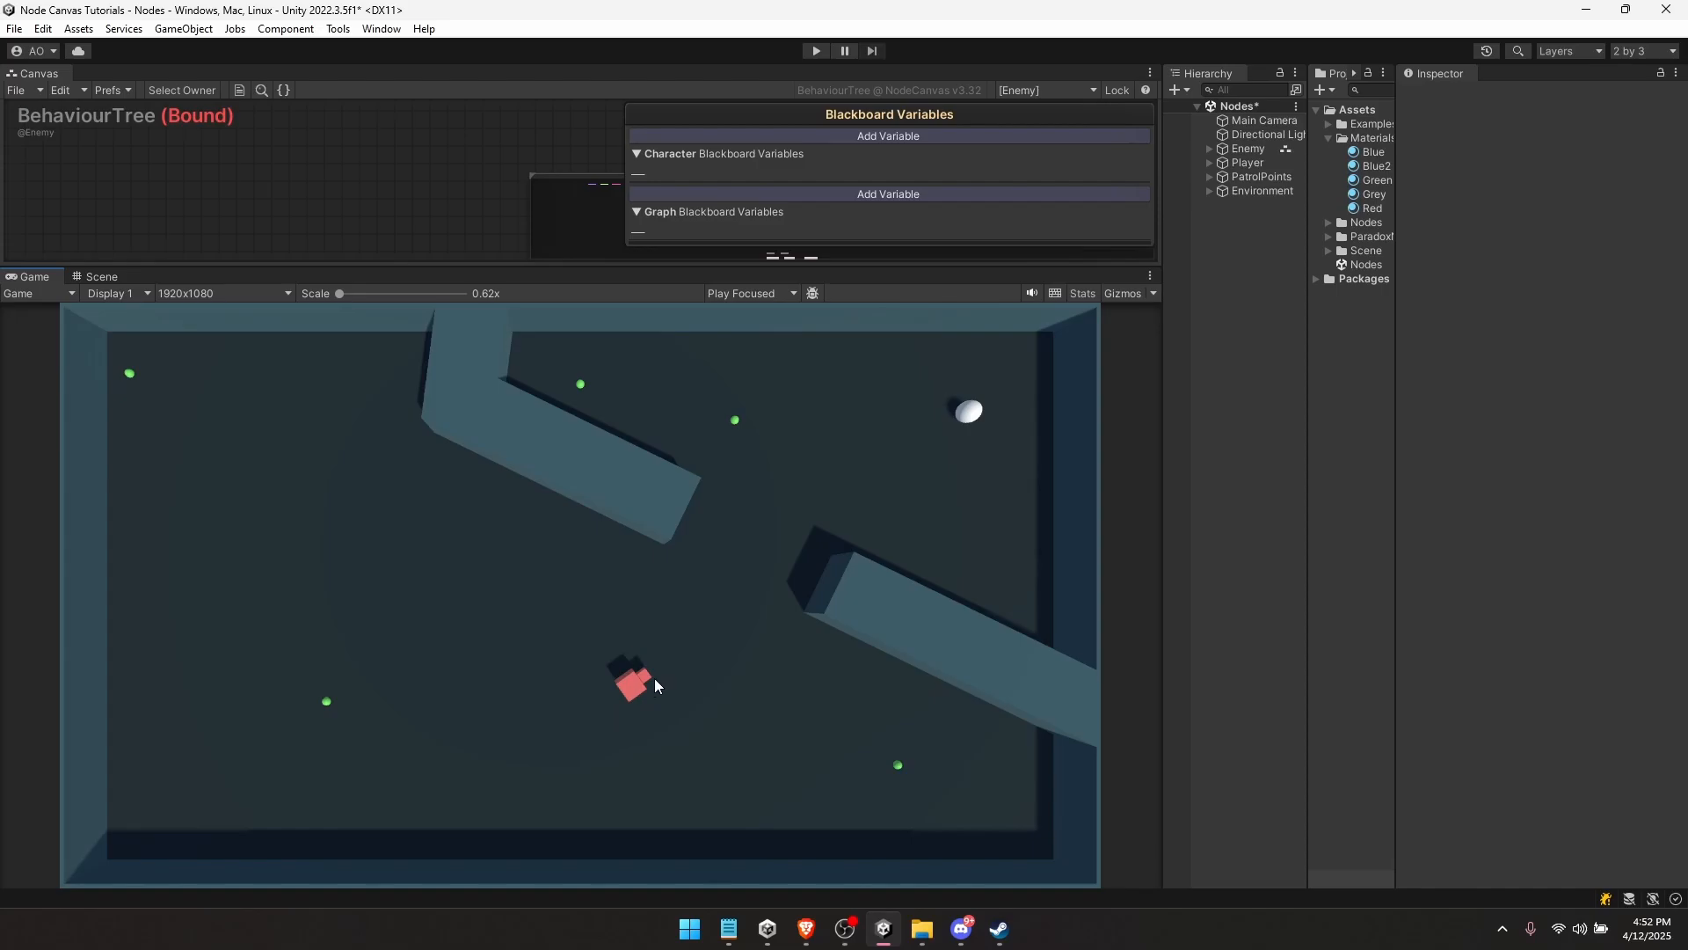
- View the level in the Scene view with perspective projection, from an angle that shows the walls and patrol points
click(86, 276)
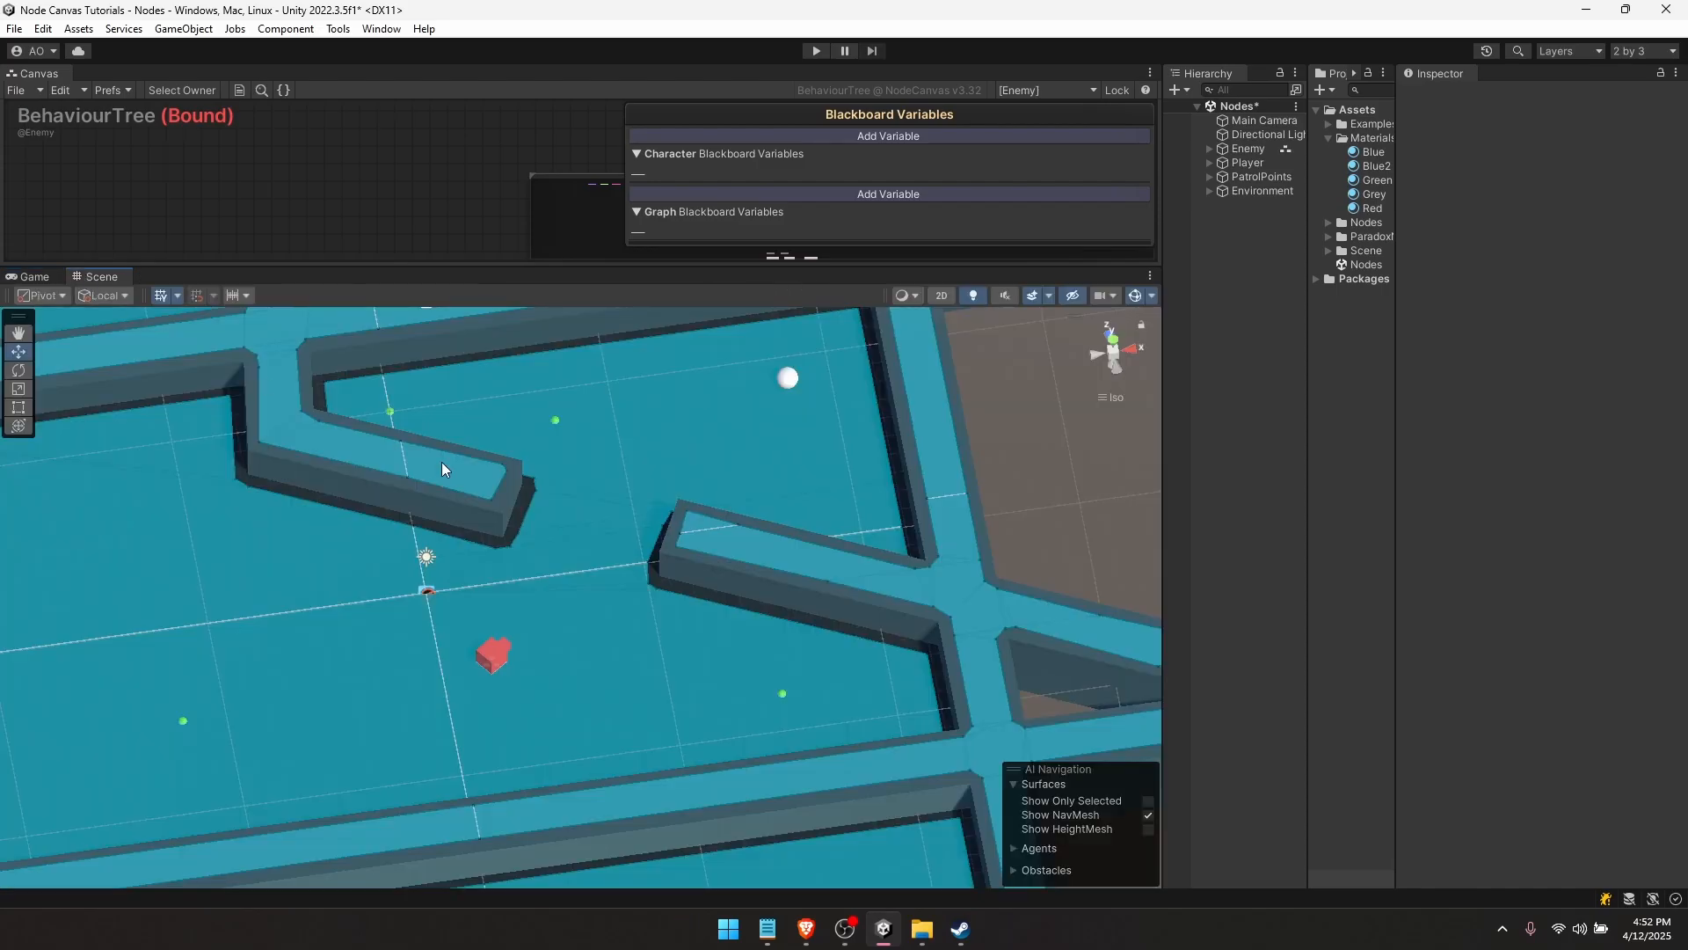
right_drag(442, 462, 1170, 419)
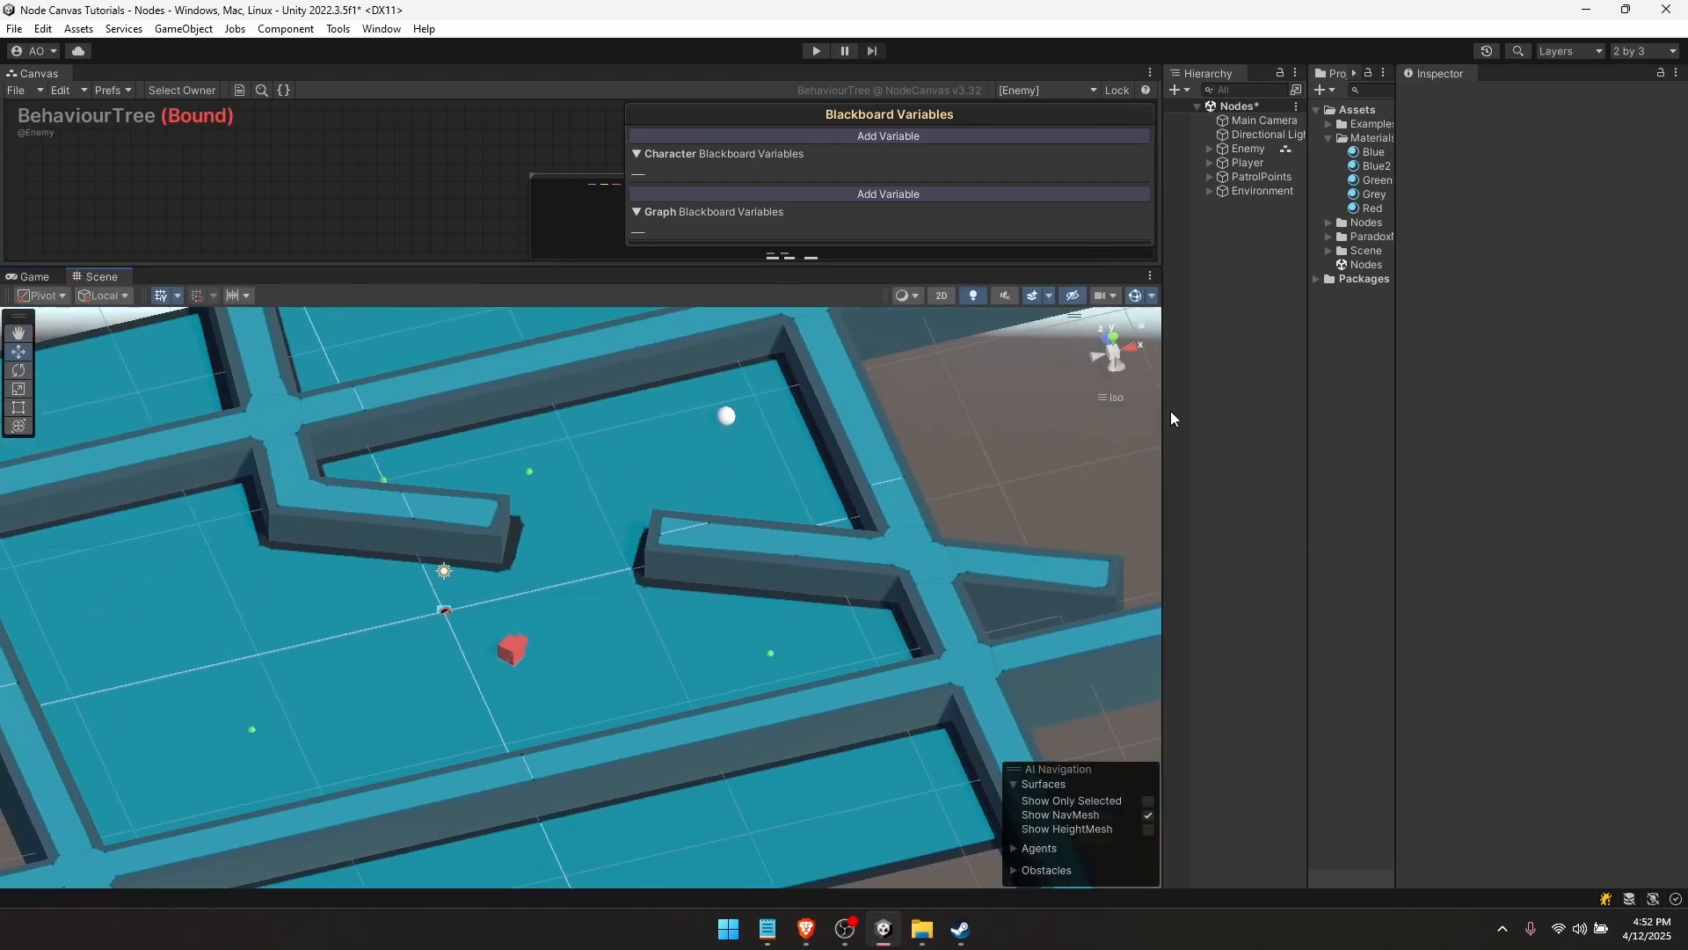
click(1109, 396)
alt+drag(620, 572, 343, 577)
middle_drag(343, 578, 493, 652)
alt+drag(492, 652, 255, 651)
- Expand the Environment group and inspect the Plane object's components and NavMesh surface
click(1209, 190)
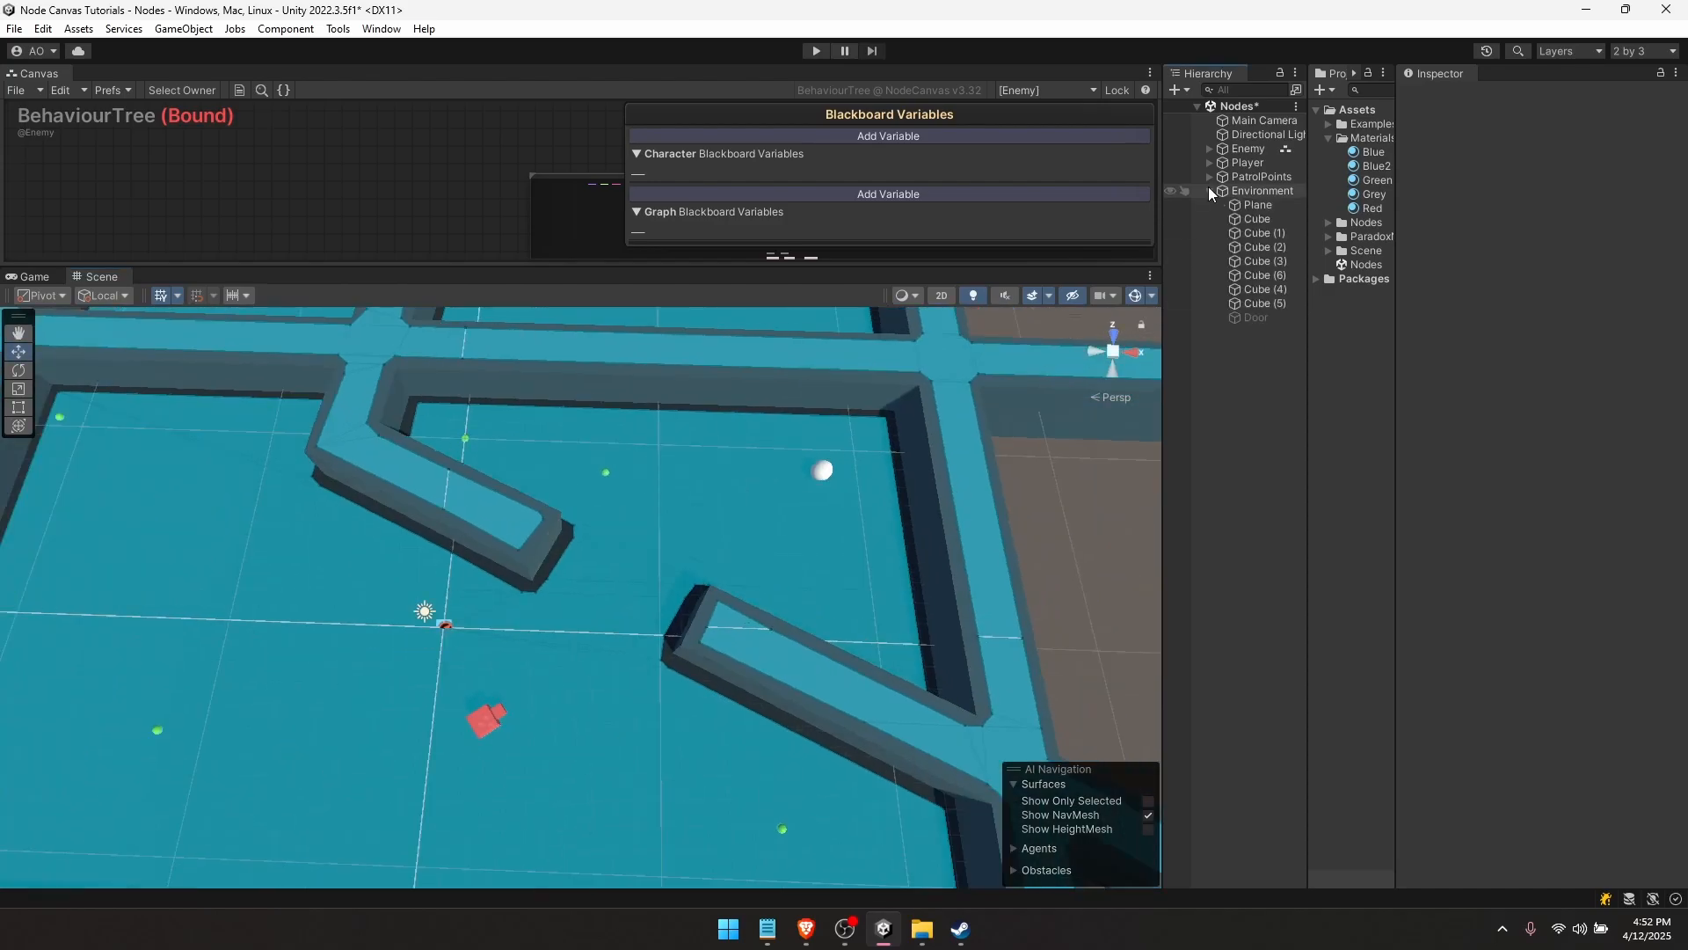
click(1258, 204)
scroll(677, 526, down, 5)
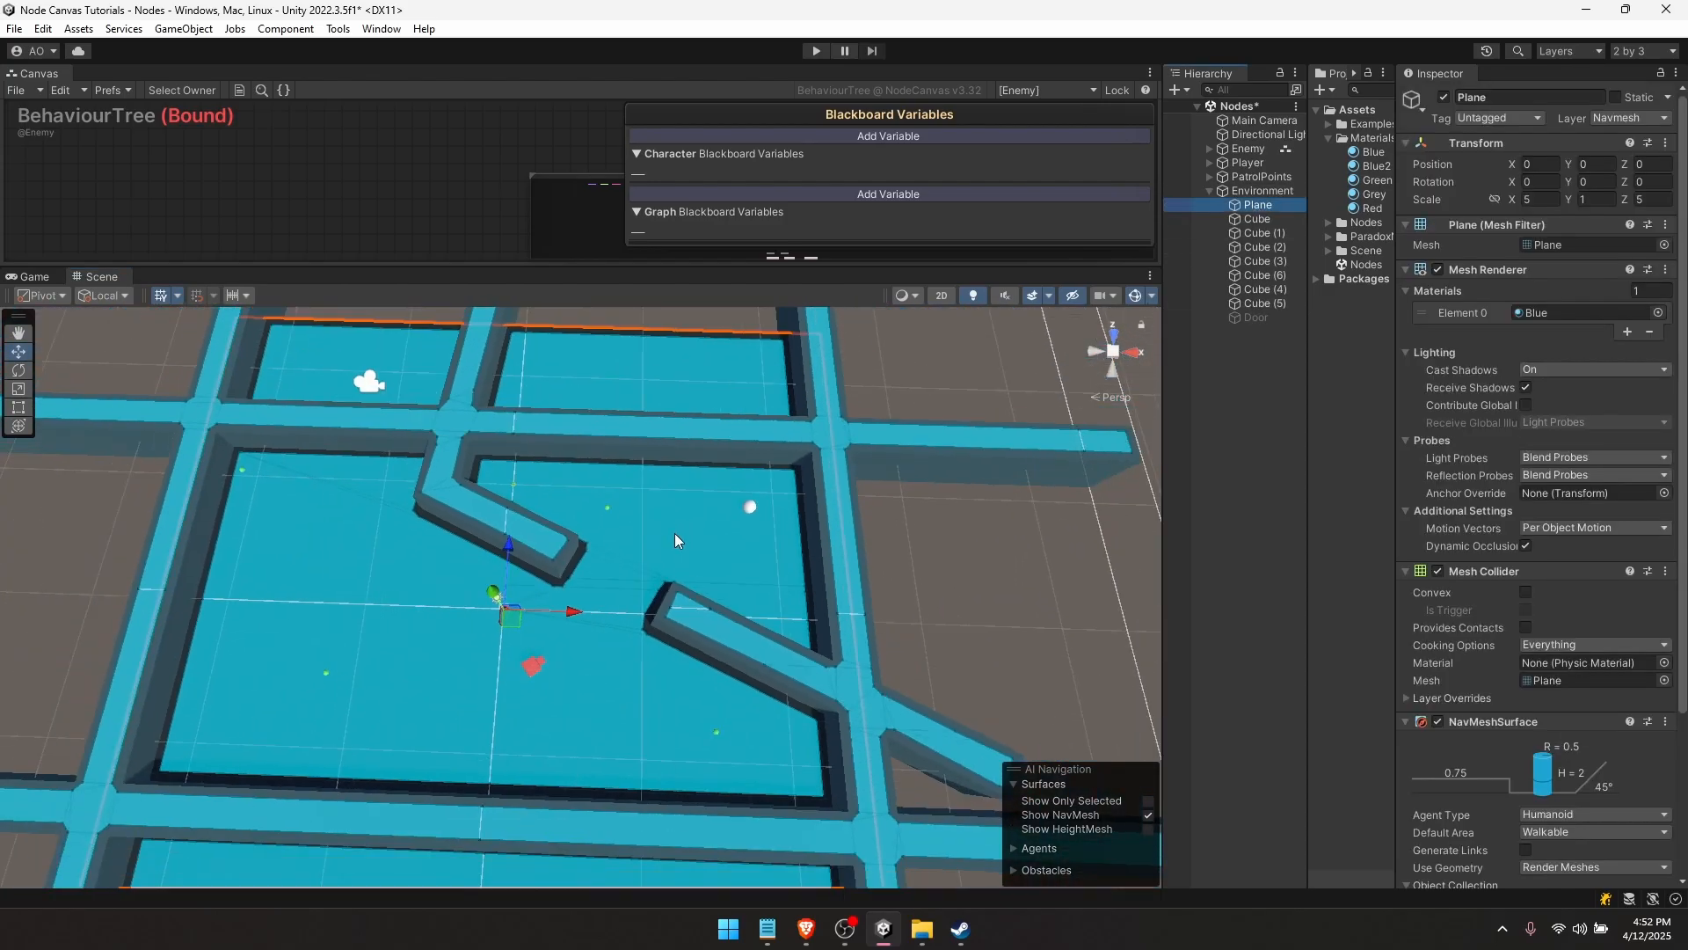
- Try moving the first Cube wall in the Environment group, and undo the move
click(1257, 218)
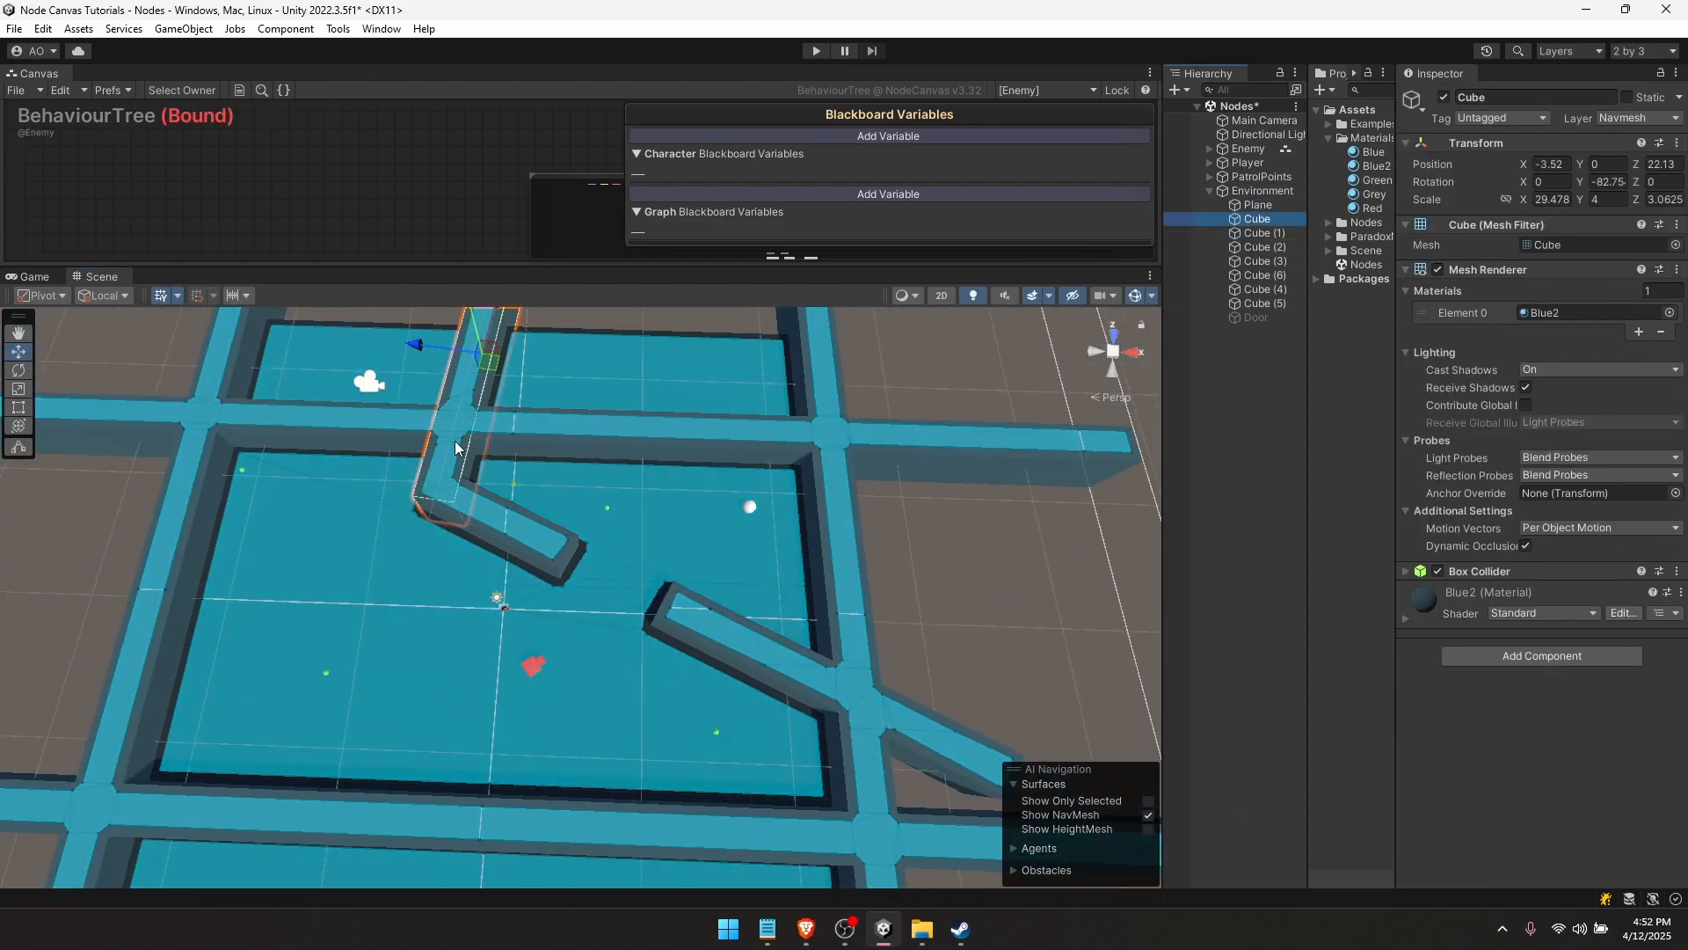
drag(491, 361, 626, 388)
key(ctrl+z)
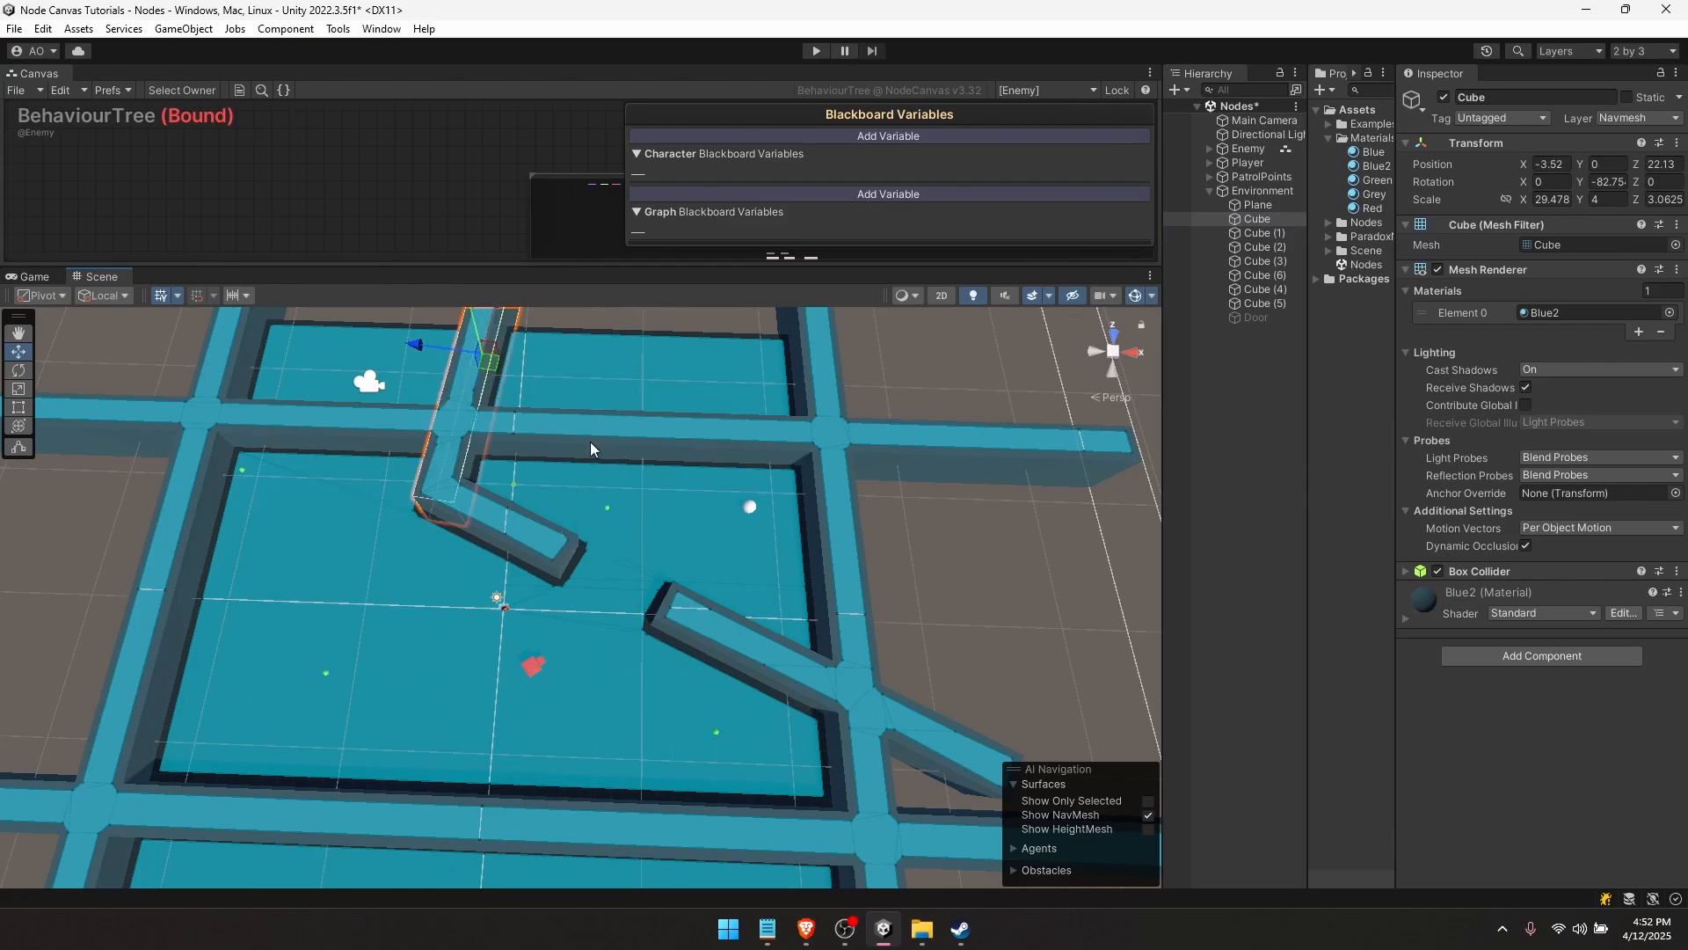
- Activate the Door object in the Environment group and examine how it closes the gap between the walls
middle_drag(590, 442, 627, 559)
alt+right_drag(230, 561, 306, 562)
alt+drag(527, 567, 835, 492)
click(1255, 317)
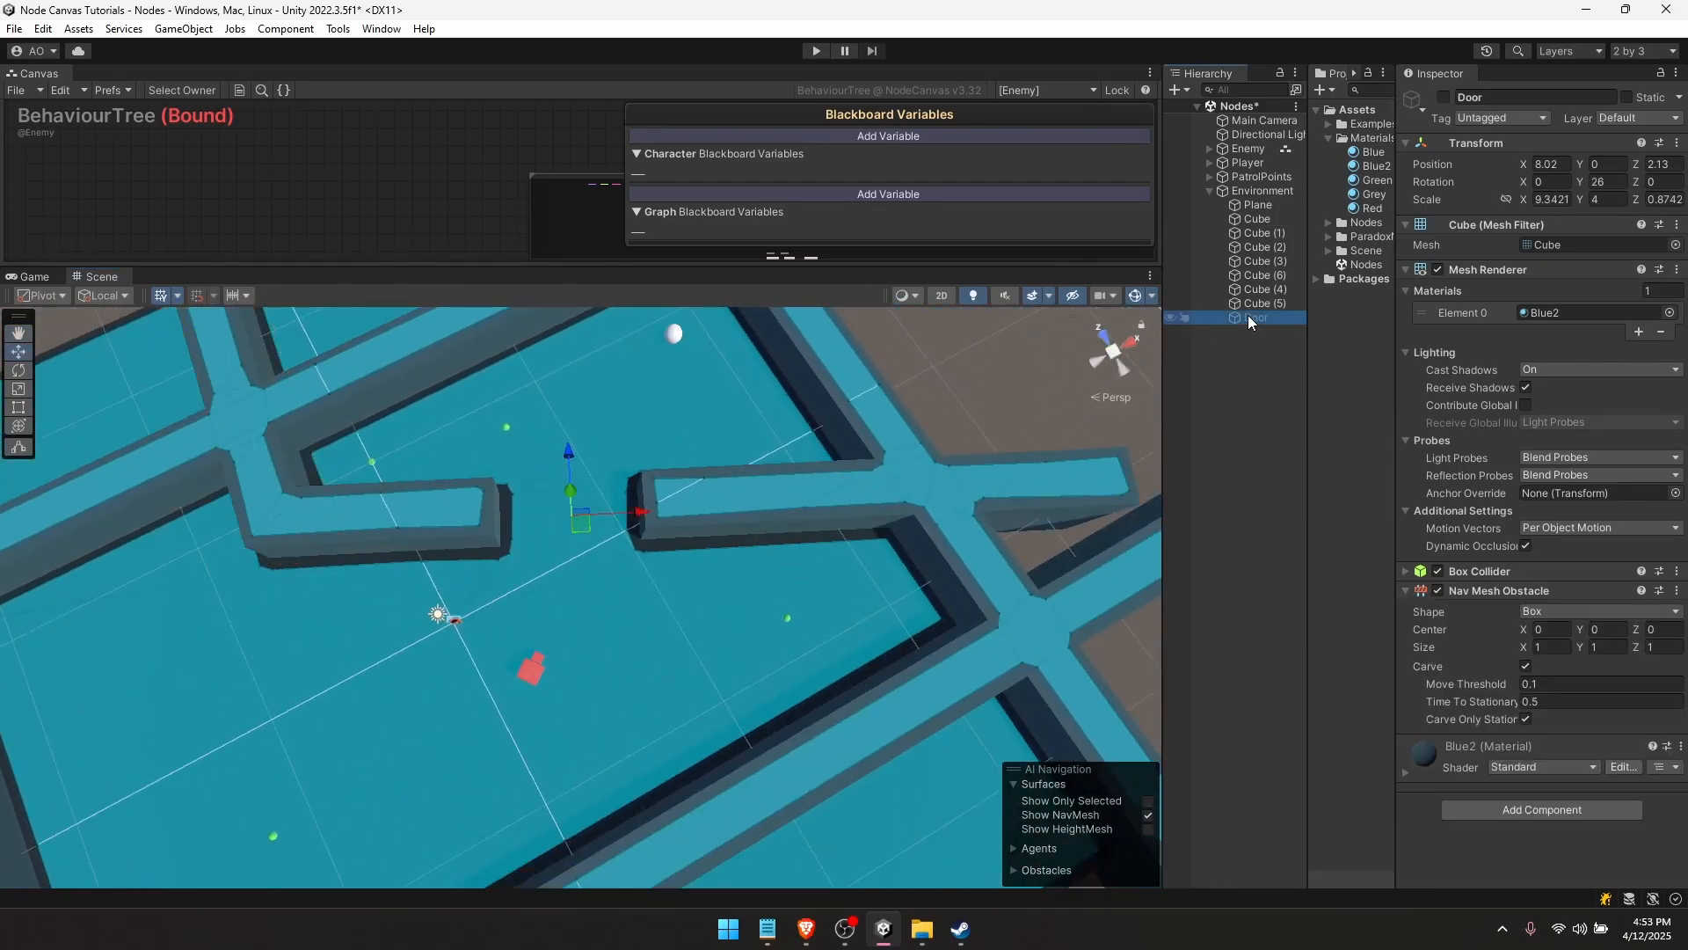
click(1443, 97)
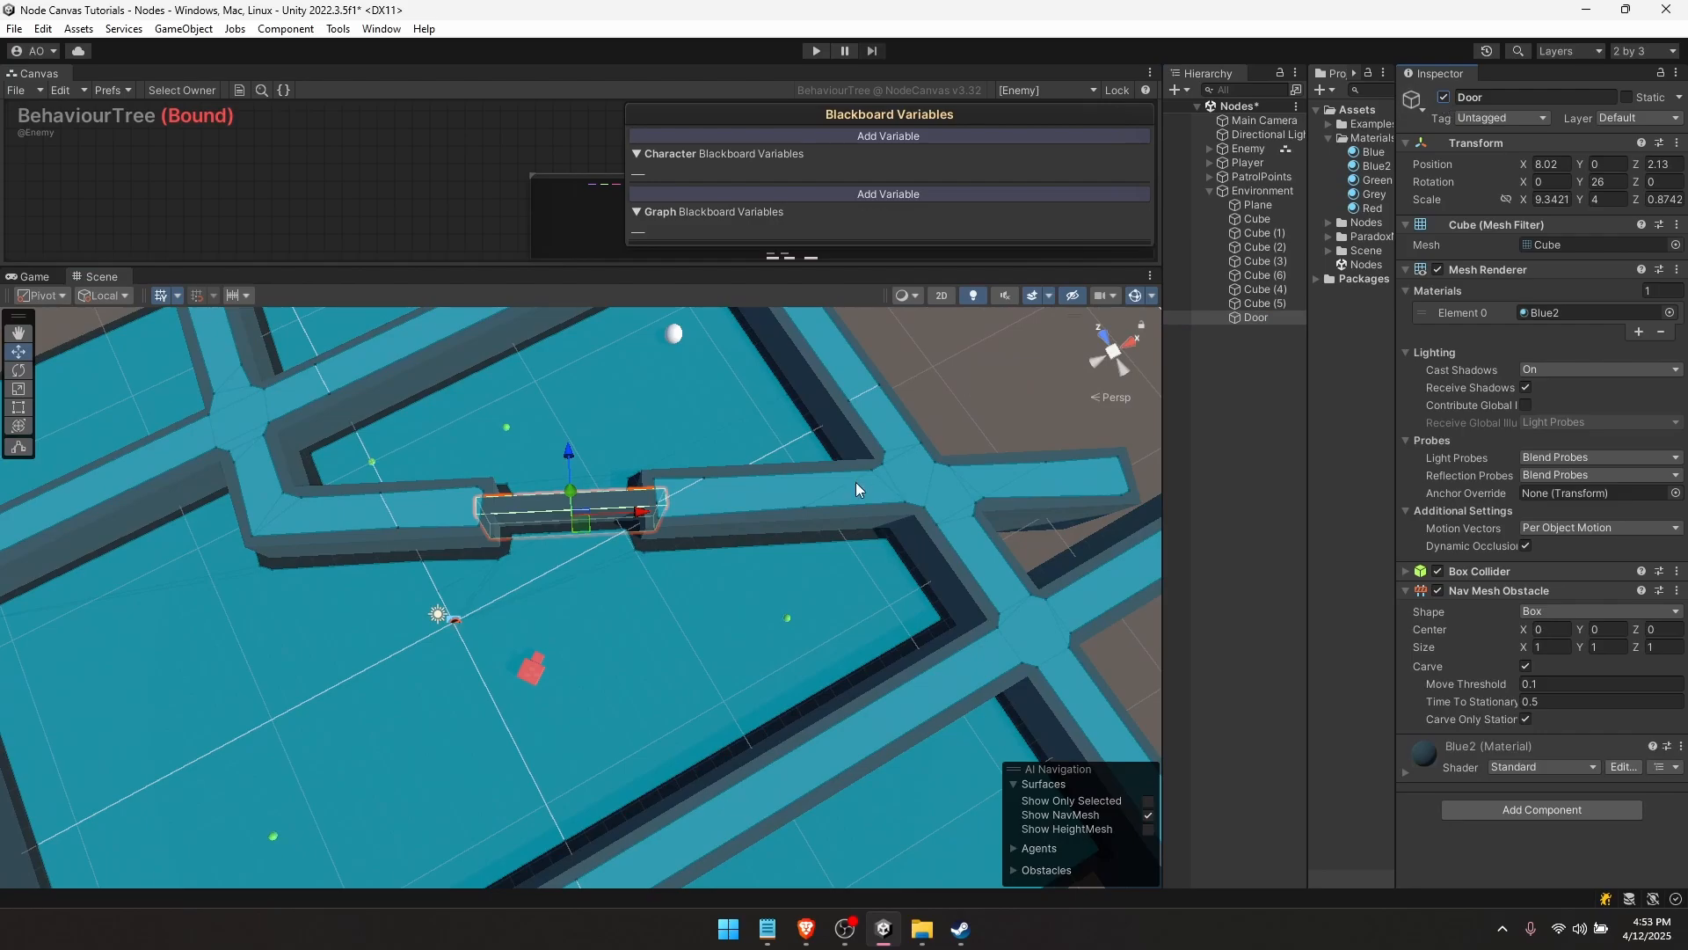
alt+drag(856, 484, 578, 490)
alt+right_drag(578, 490, 667, 573)
alt+drag(666, 573, 639, 430)
middle_drag(366, 577, 428, 614)
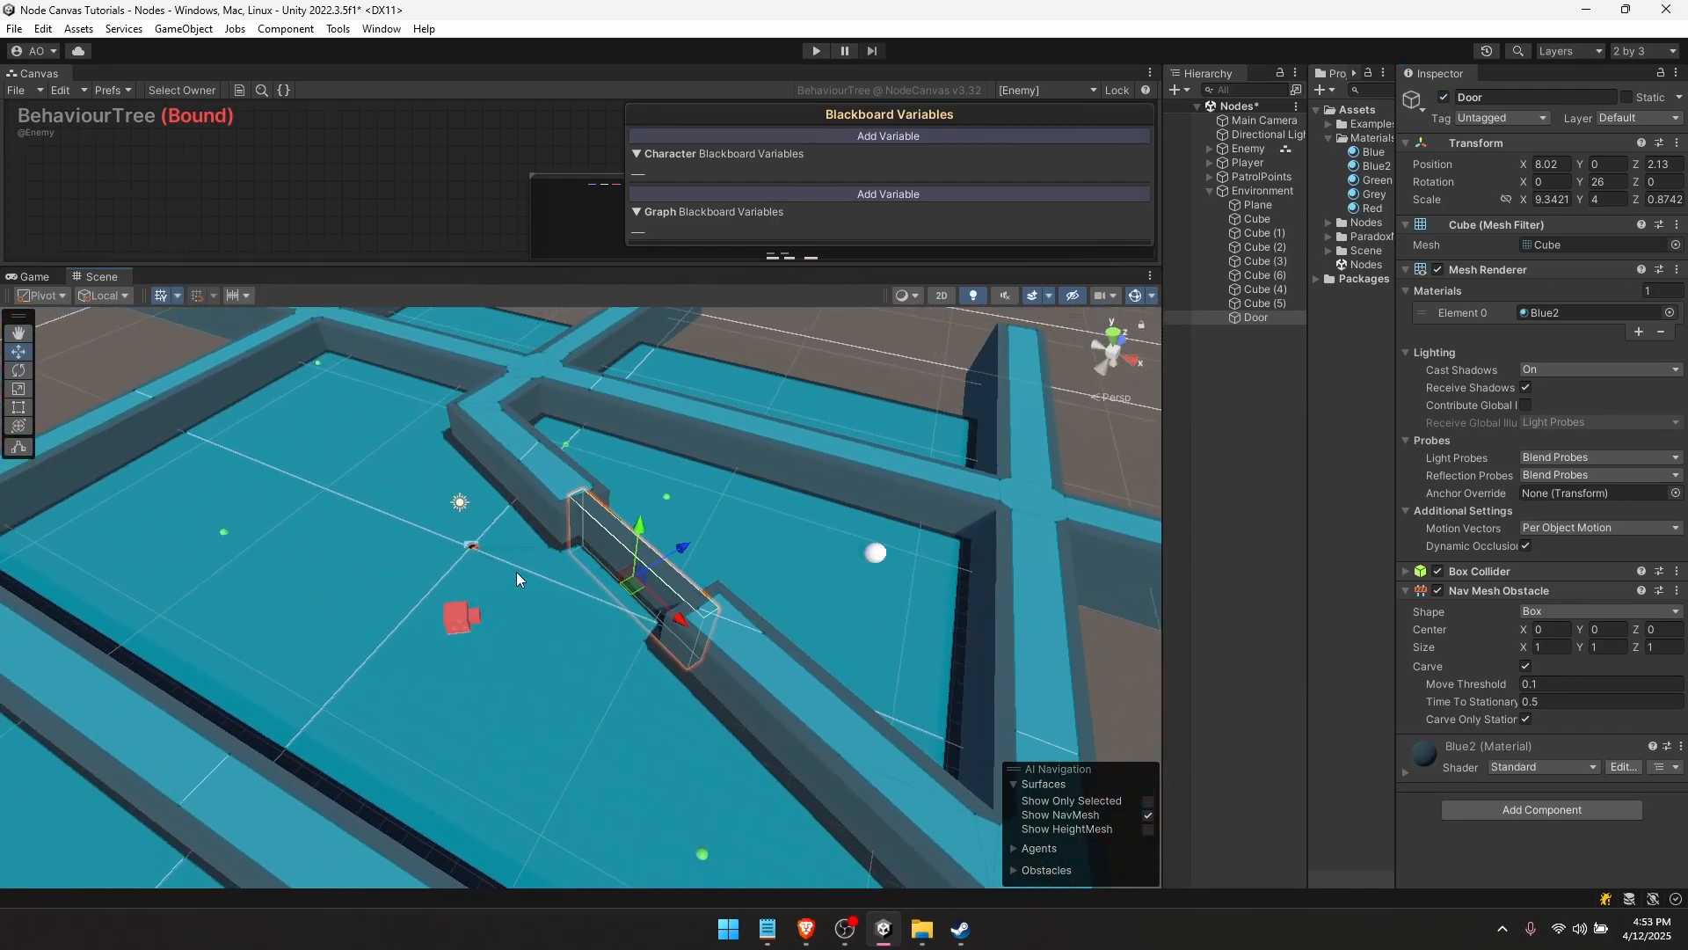
alt+drag(495, 508, 480, 601)
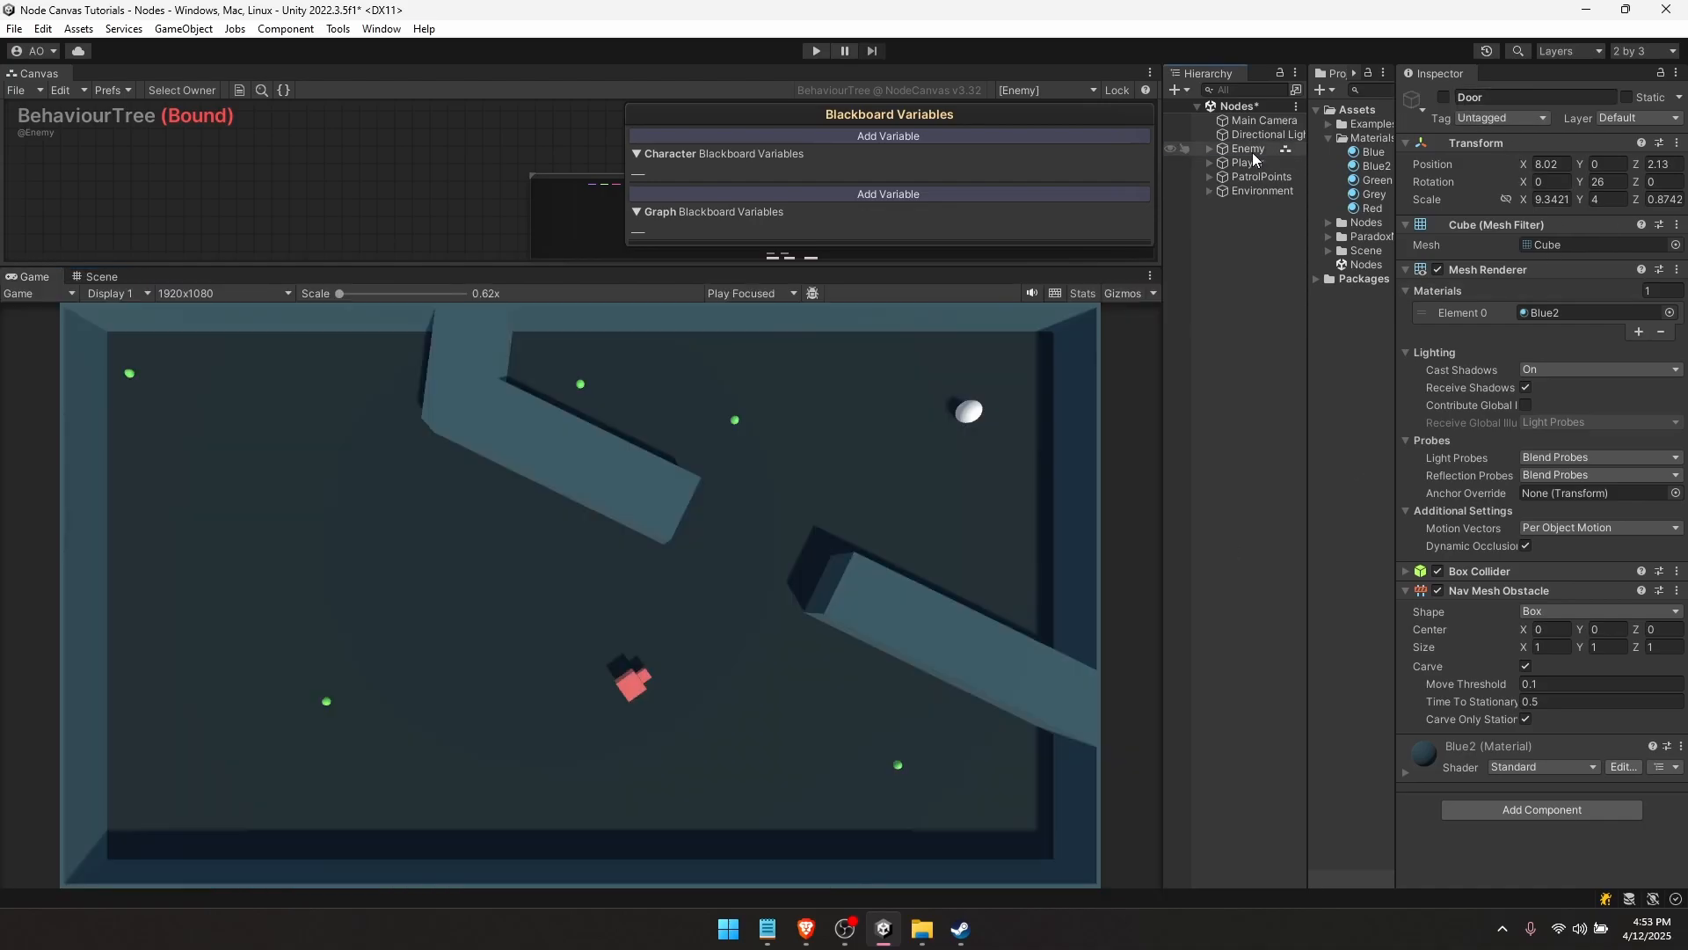
- Select the Enemy object and review its attached components
click(1249, 149)
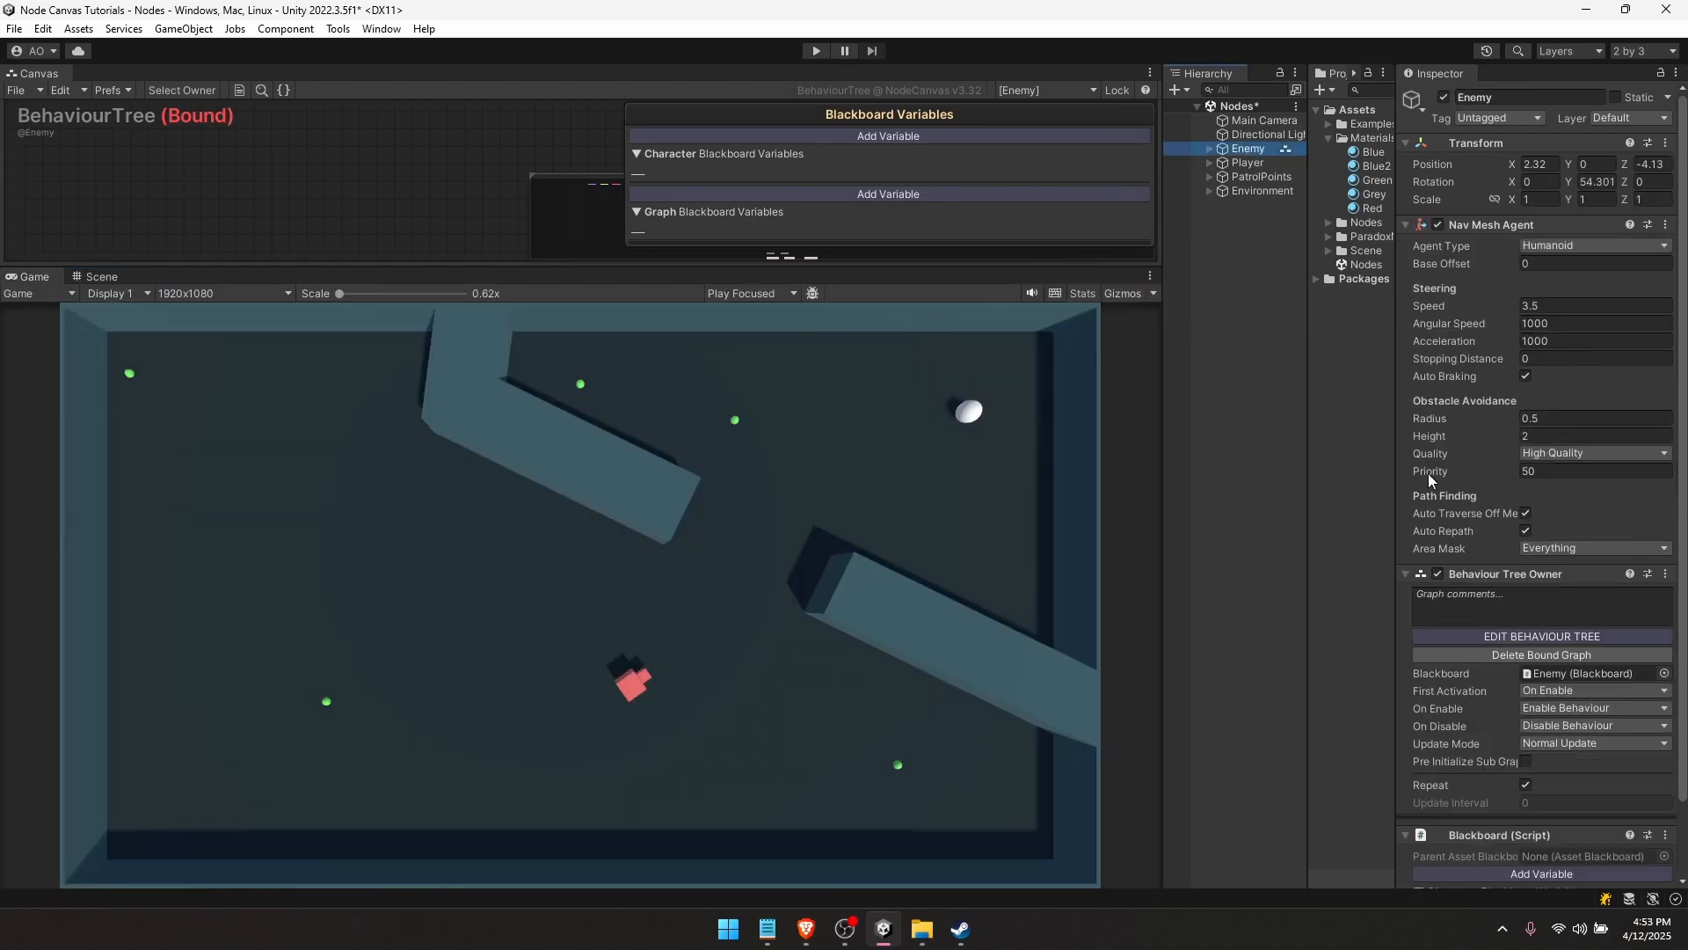
scroll(1490, 435, down, 2)
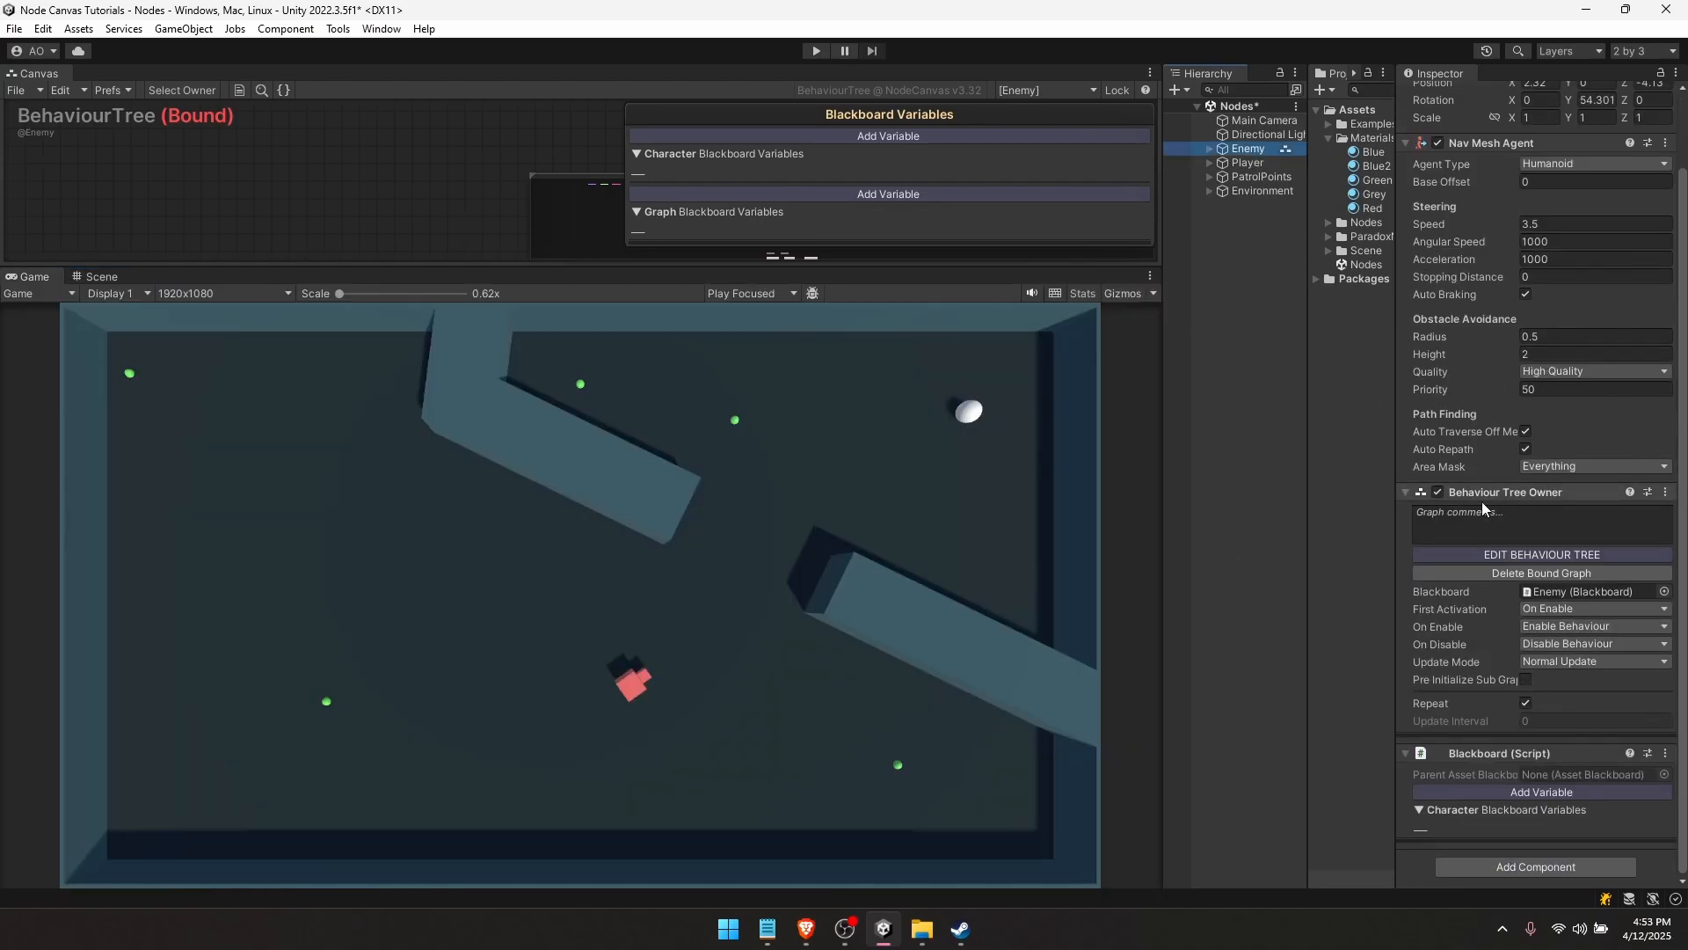
- Create an empty game object, add a Behaviour Tree Owner component, and create a new behaviour tree for it
click(1226, 236)
key(ctrl+shift+n)
click(1485, 232)
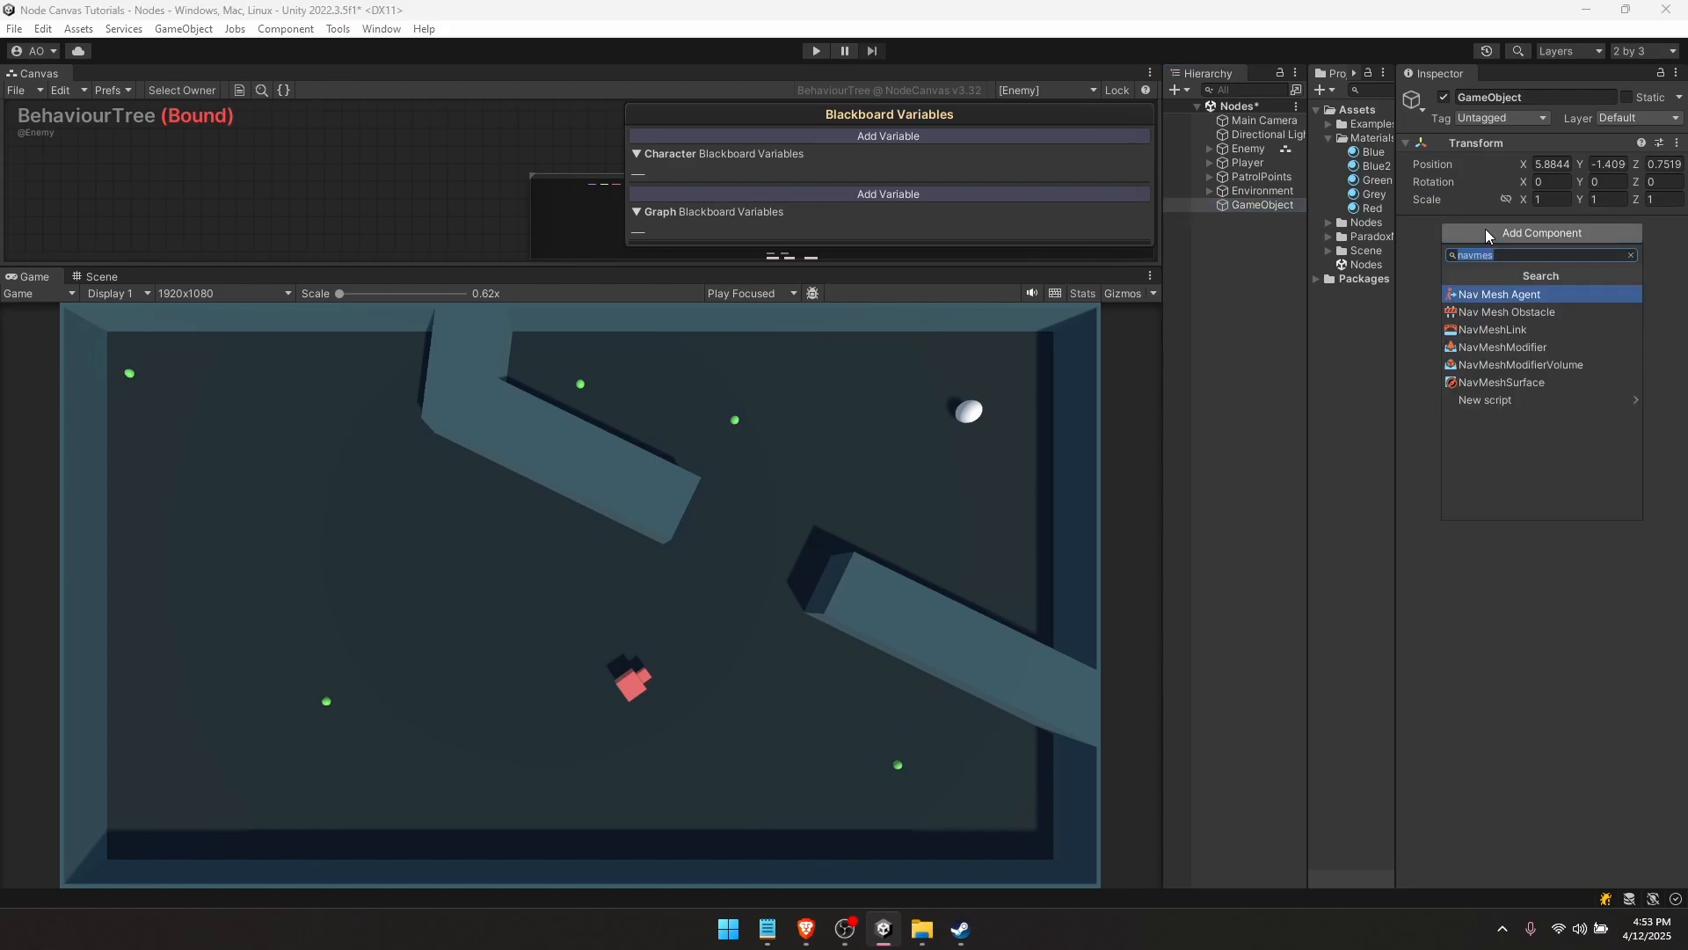
text(behav)
key(Return)
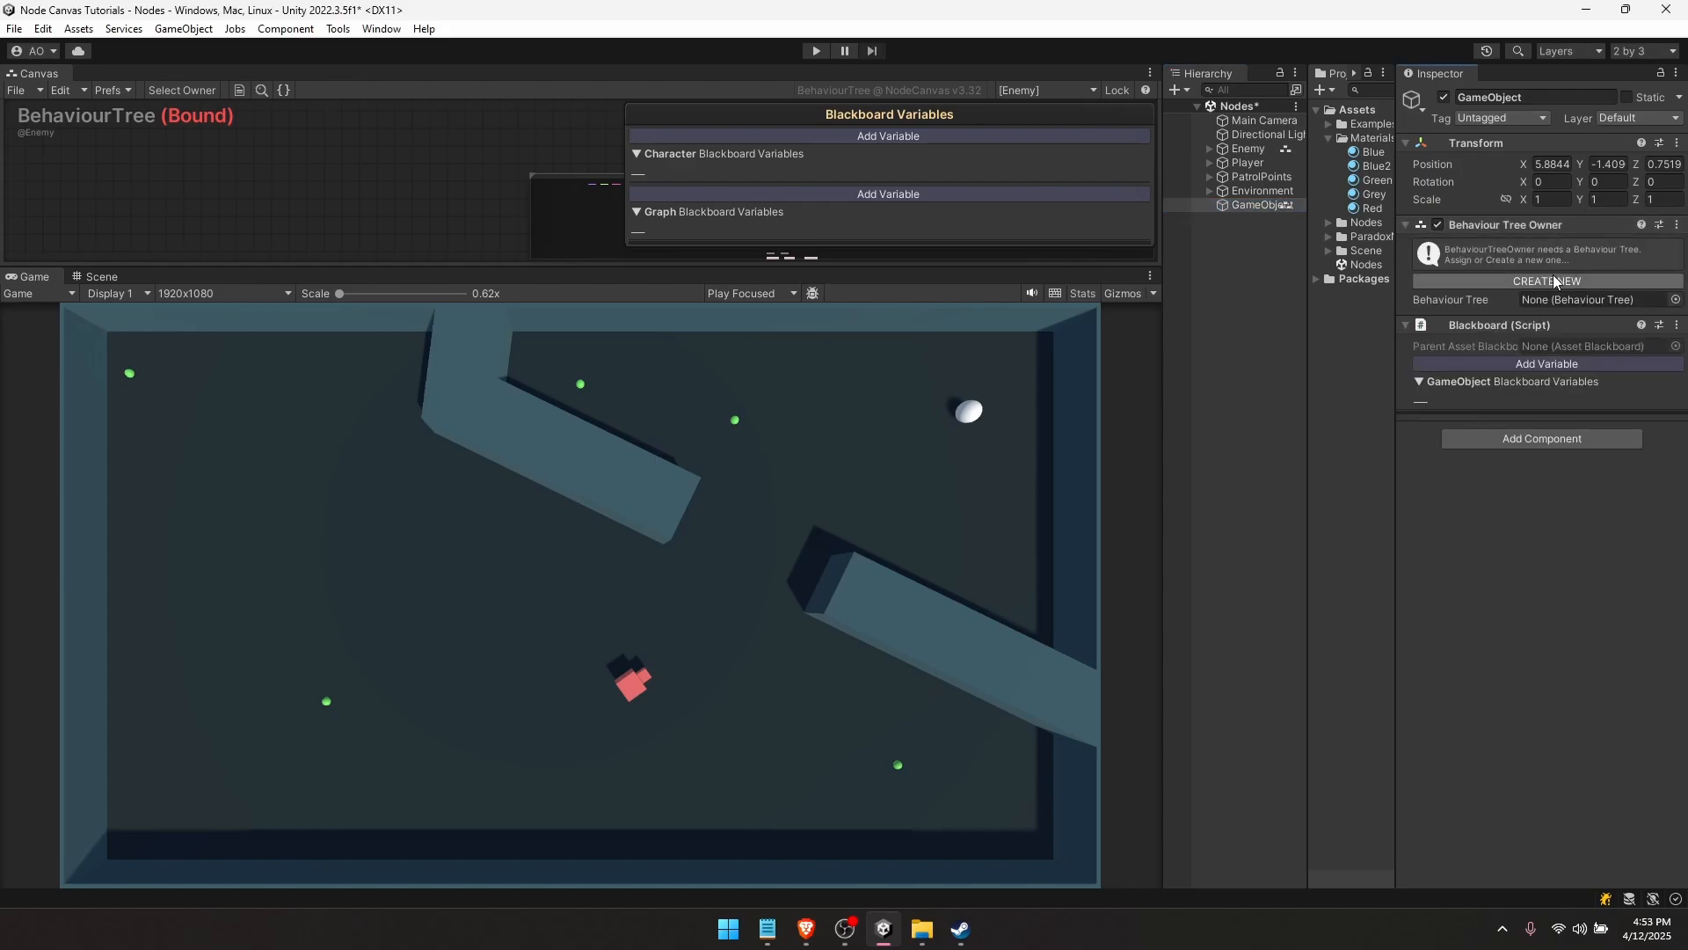
click(1583, 288)
click(881, 532)
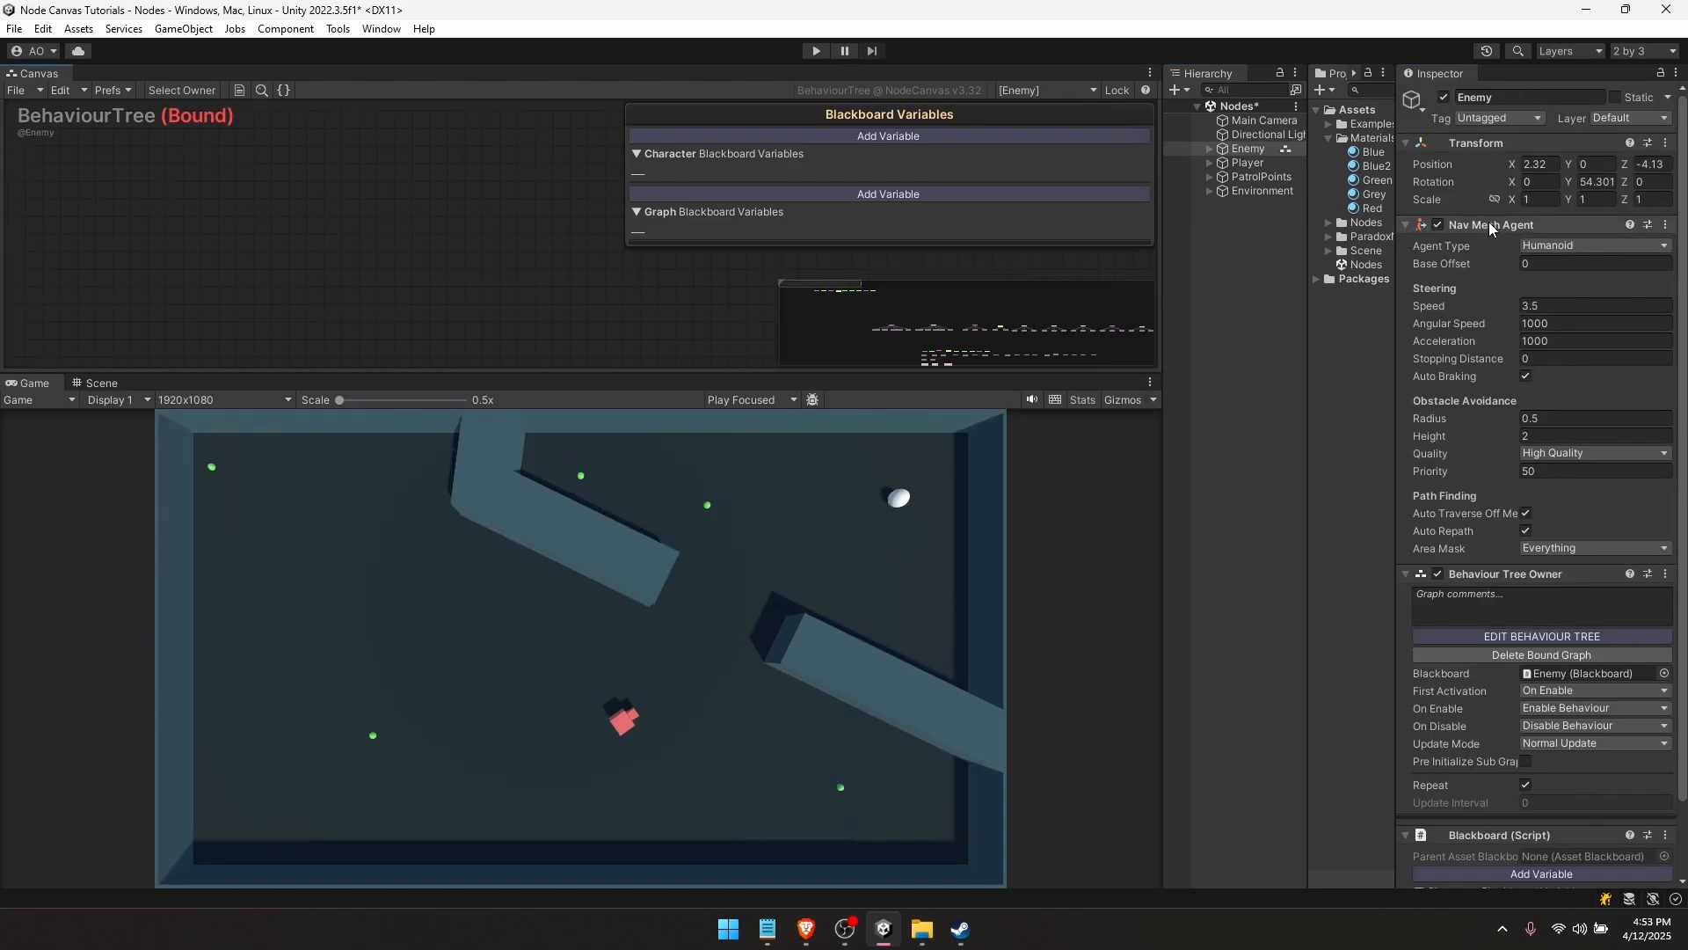
- Review the Enemy's Nav Mesh Agent settings and its Behaviour Tree Owner and Blackboard components
click(1490, 224)
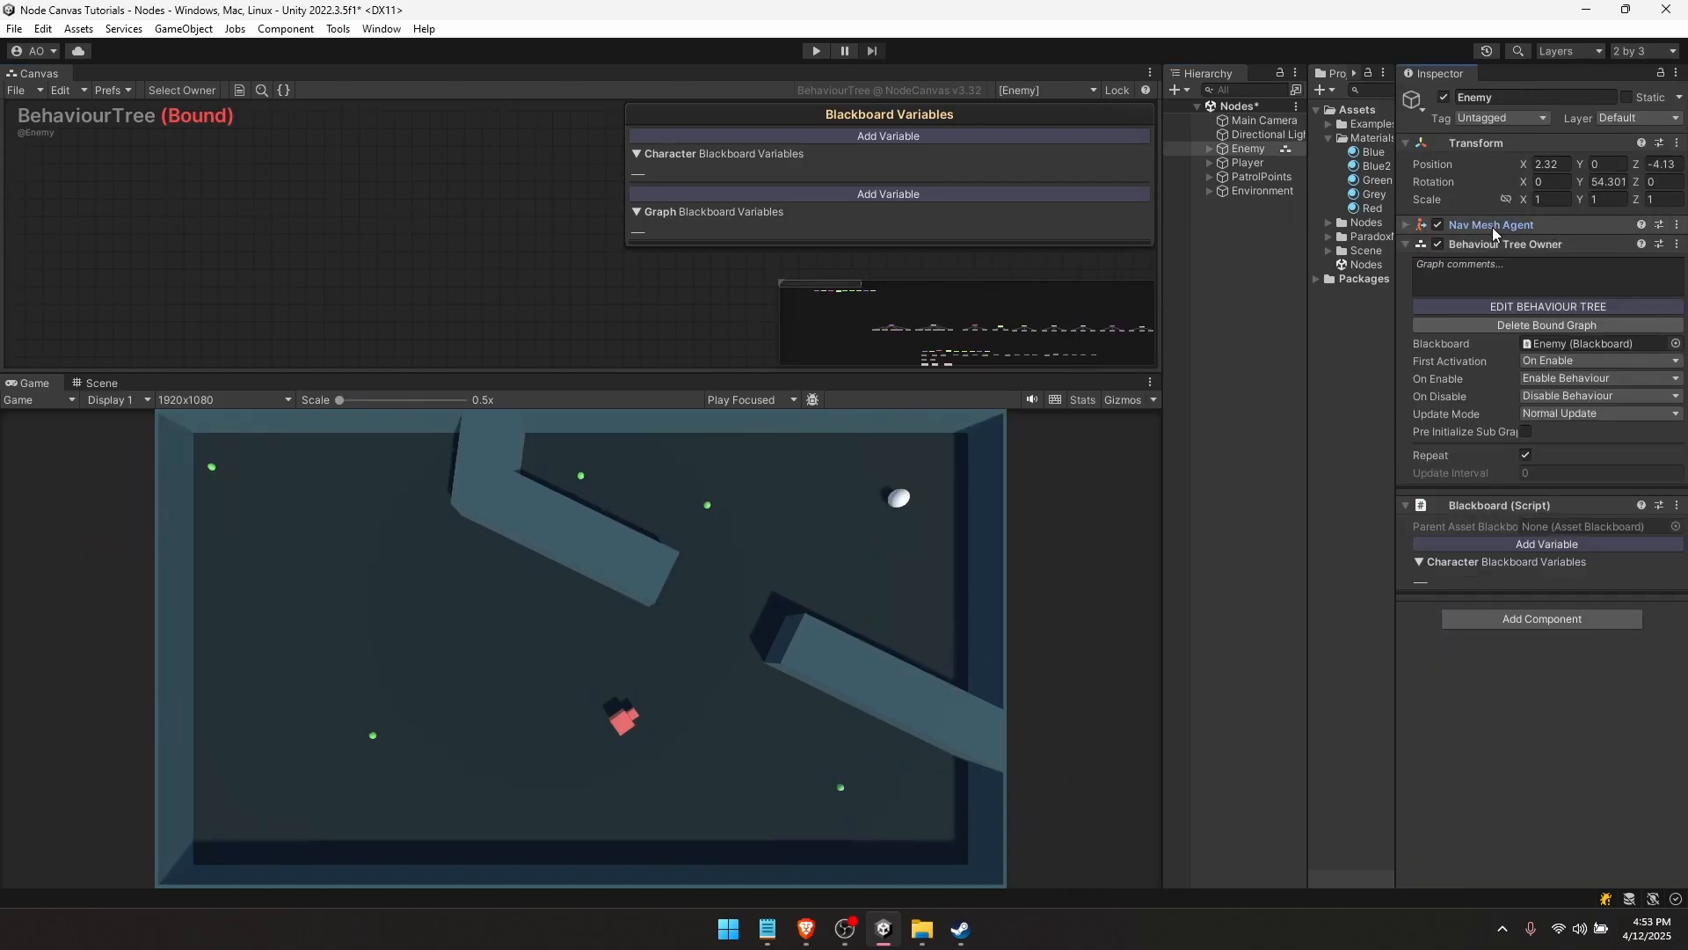
click(1505, 227)
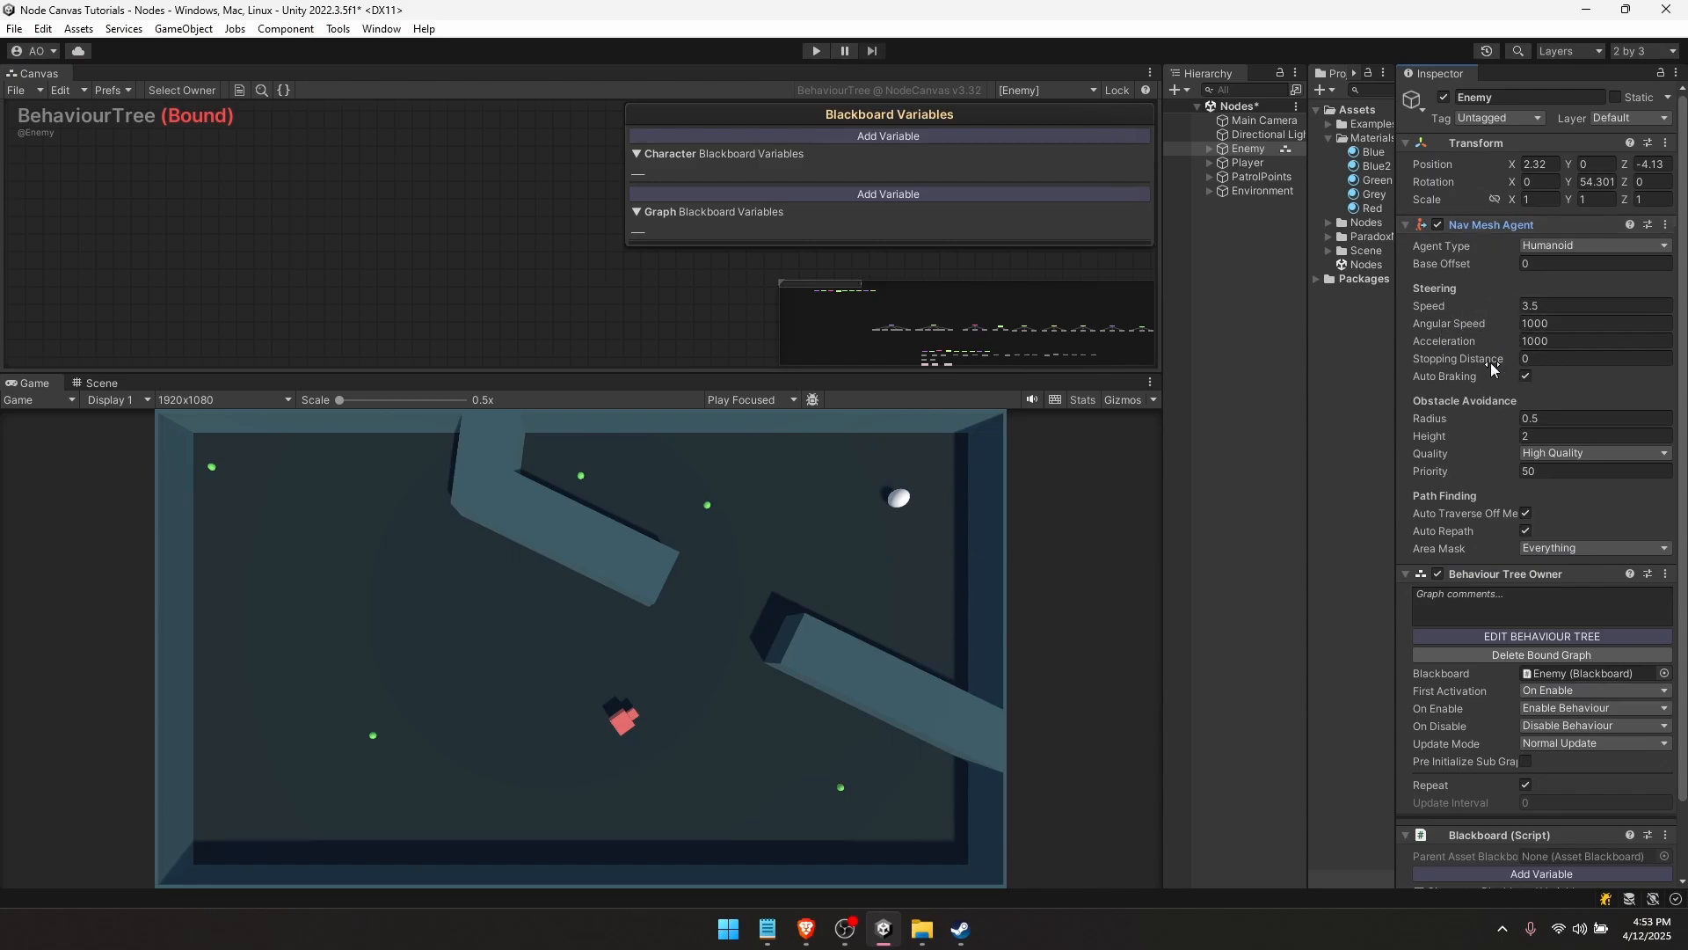
scroll(1463, 364, down, 2)
scroll(1463, 364, up, 2)
scroll(1463, 364, down, 2)
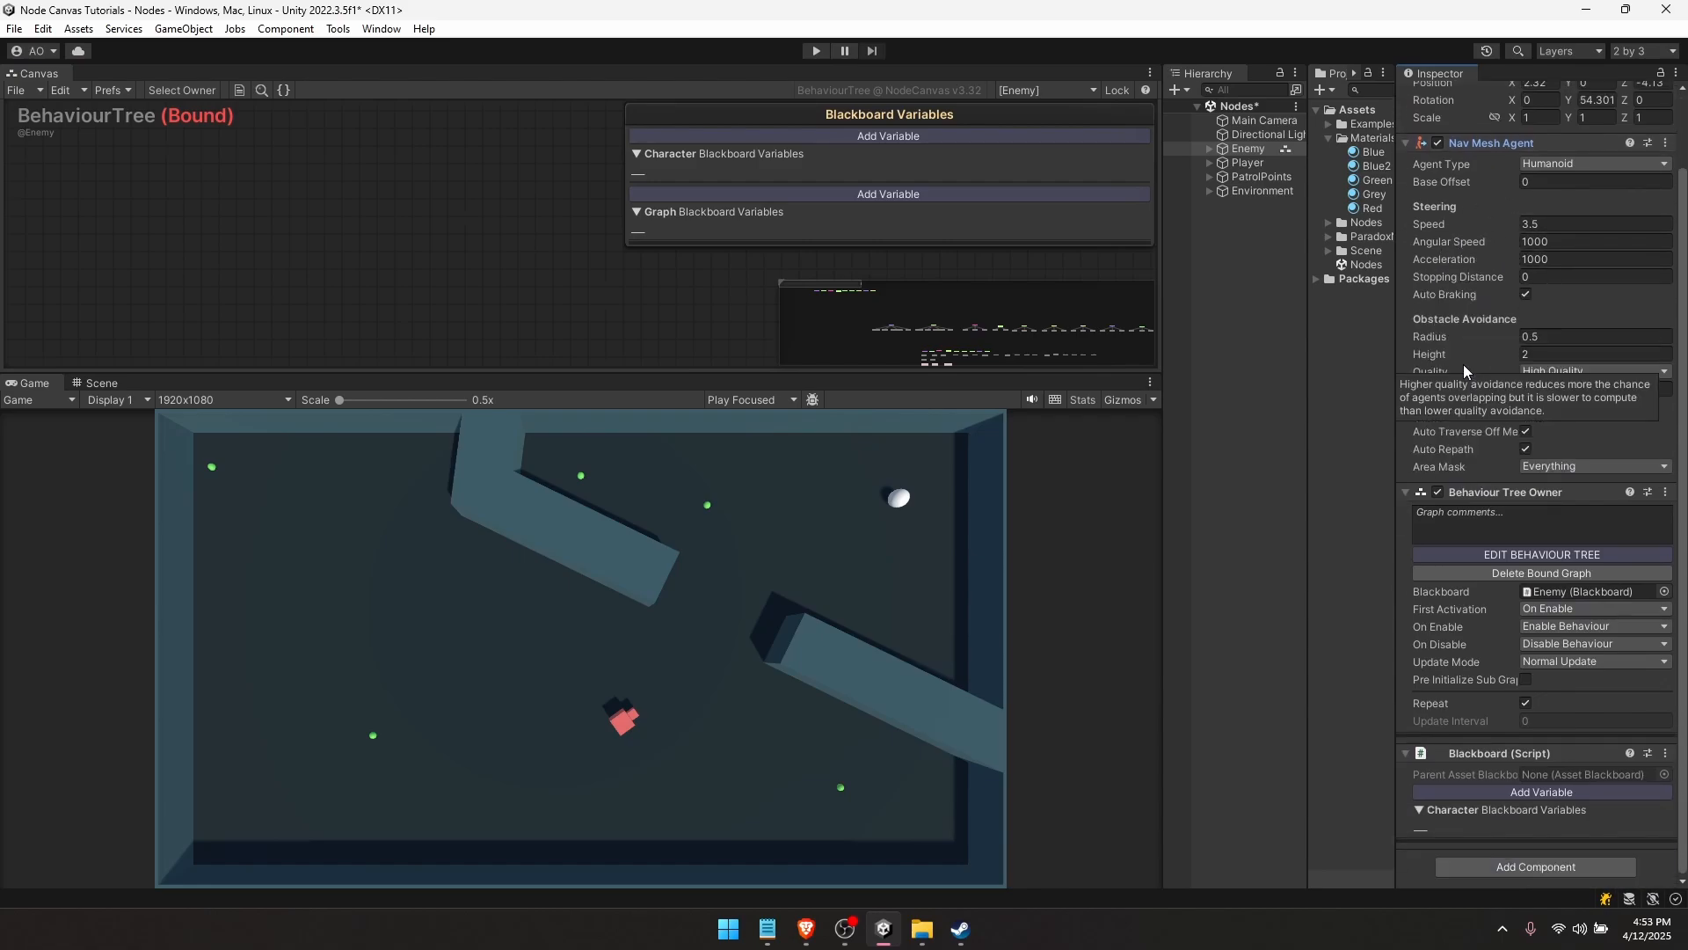
scroll(1463, 364, up, 2)
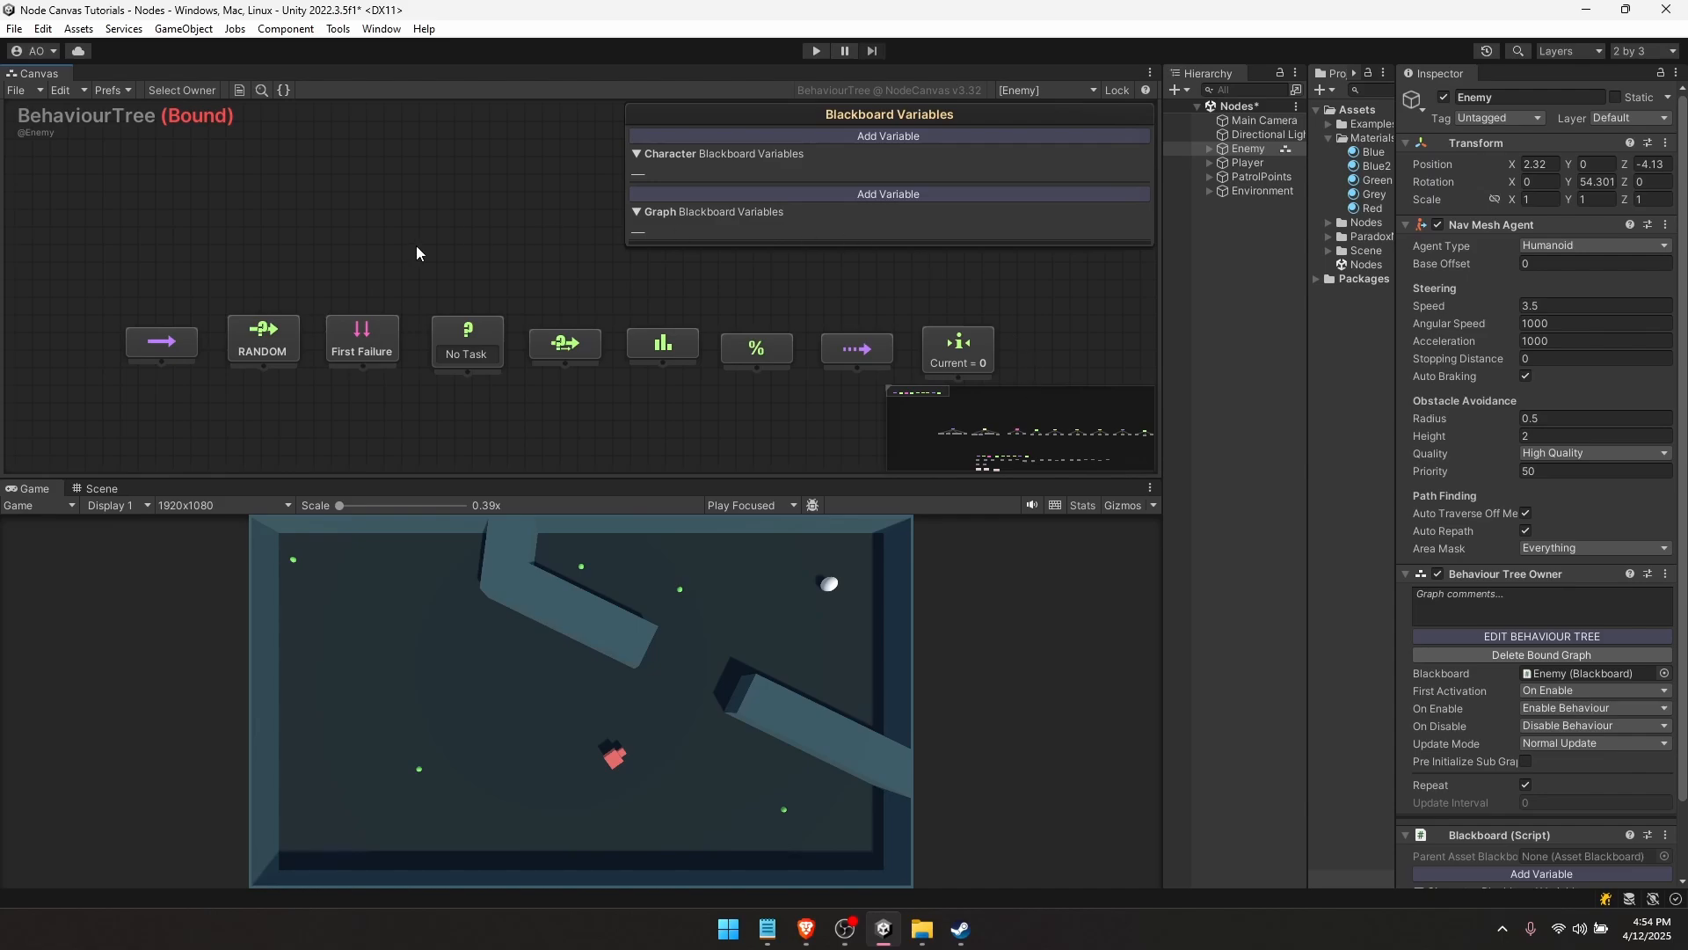
- Maximize the behaviour tree canvas and browse the composite node types that can be added
key(shift+space)
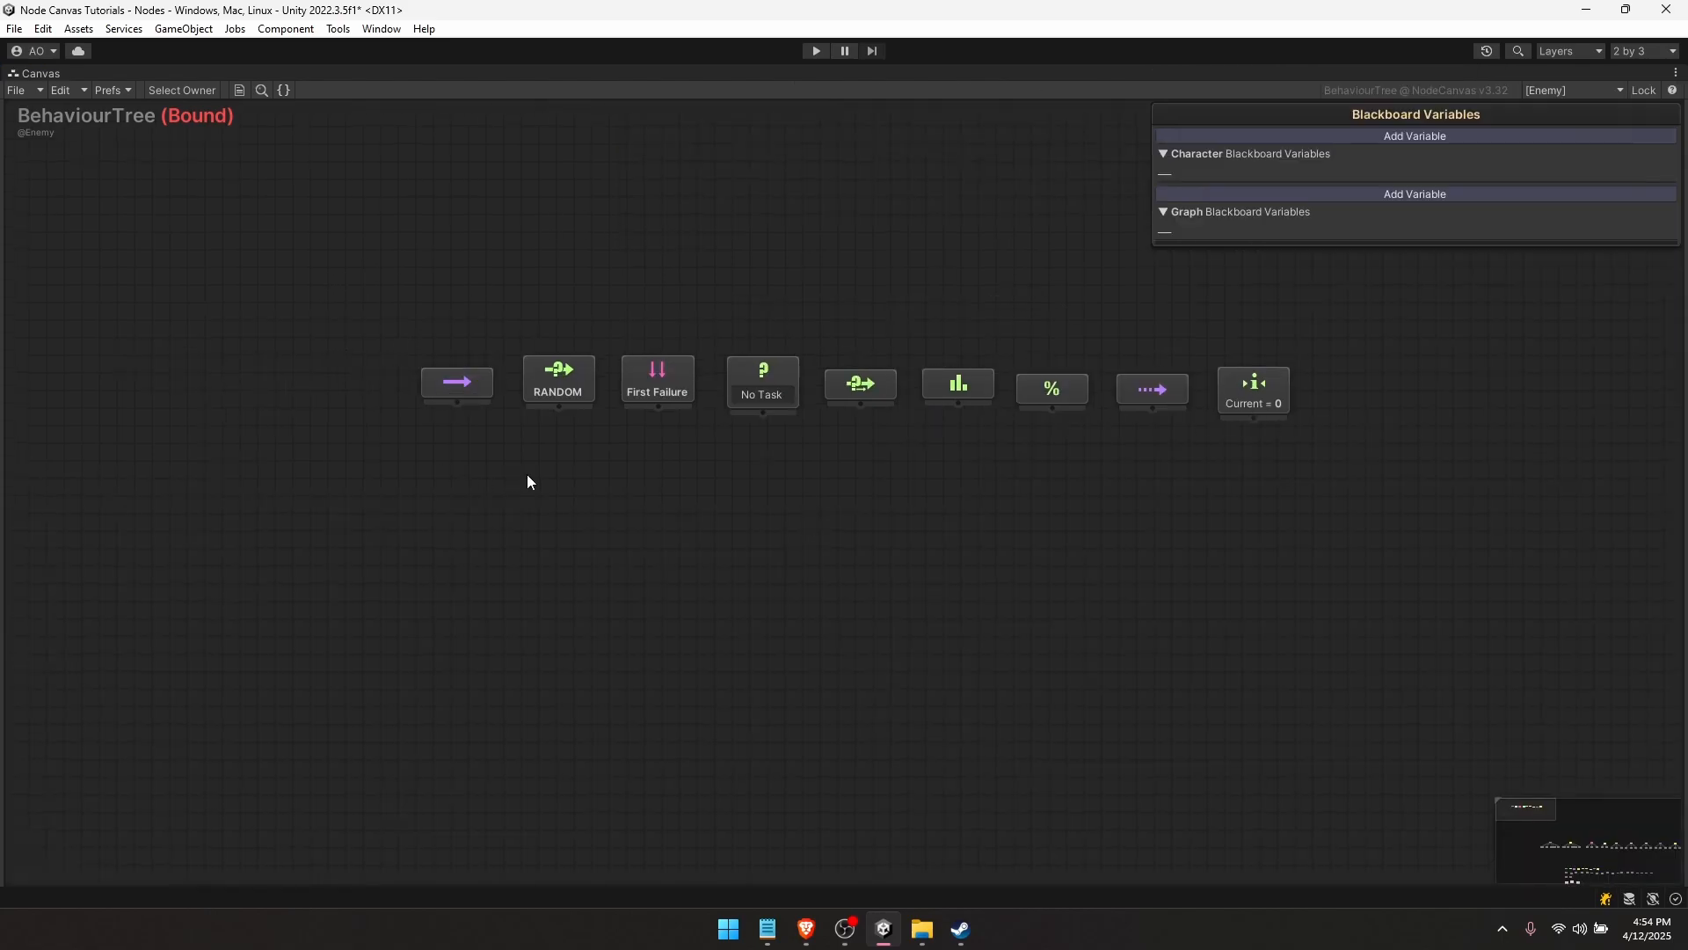
right_click(634, 494)
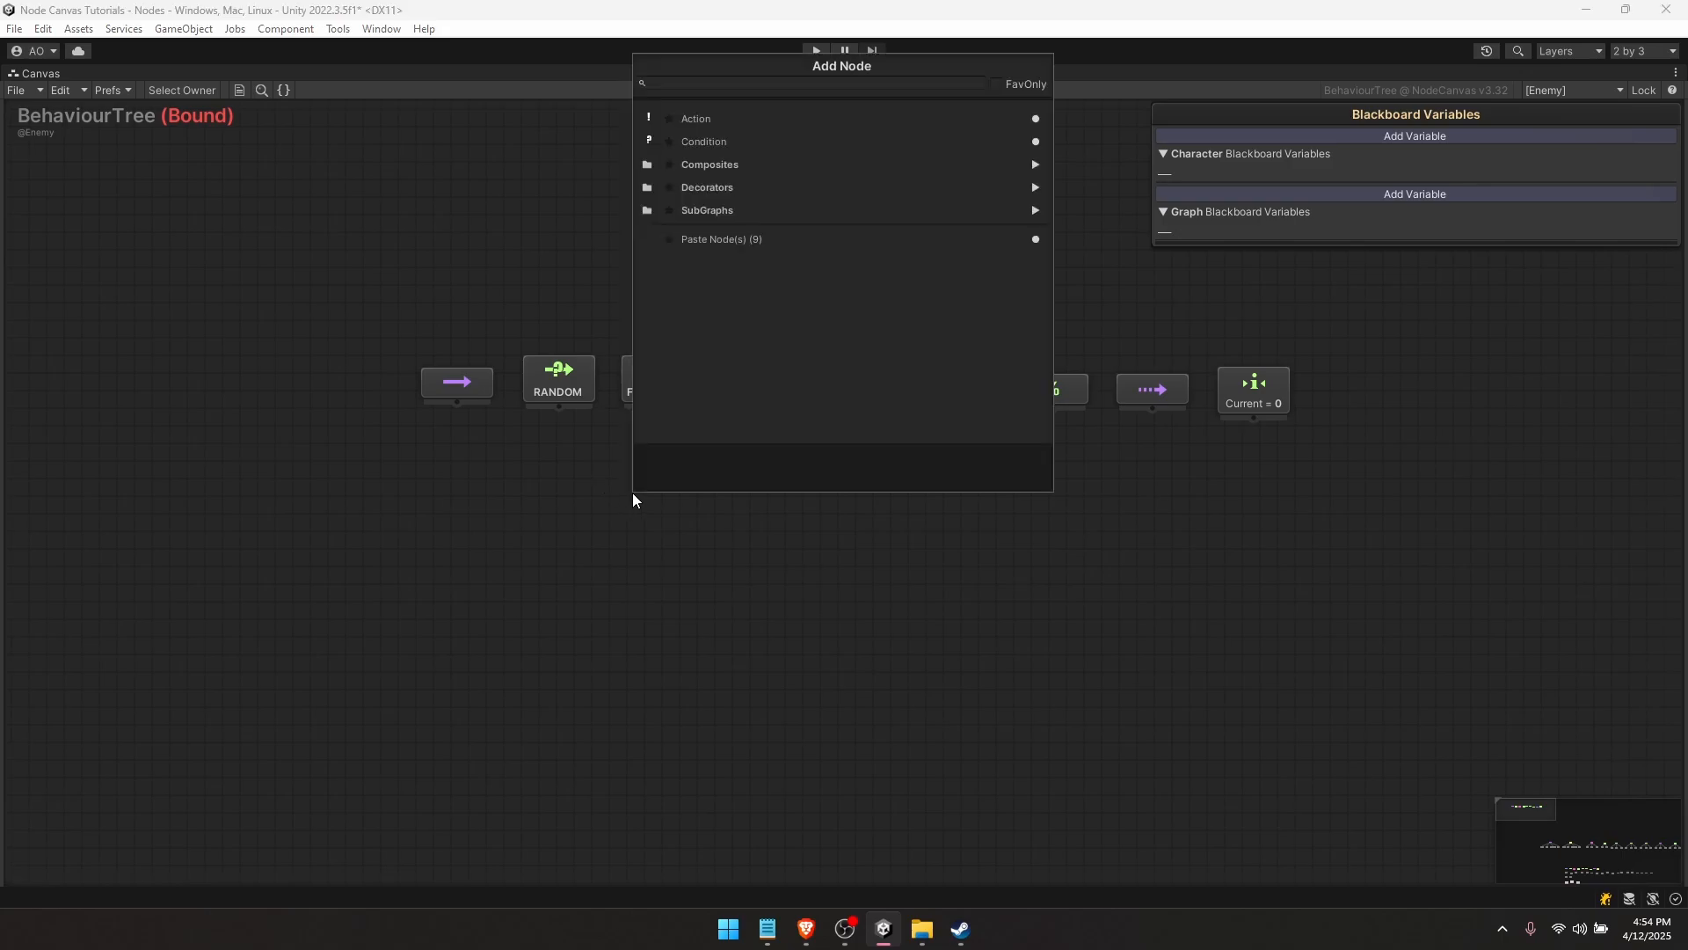
click(714, 165)
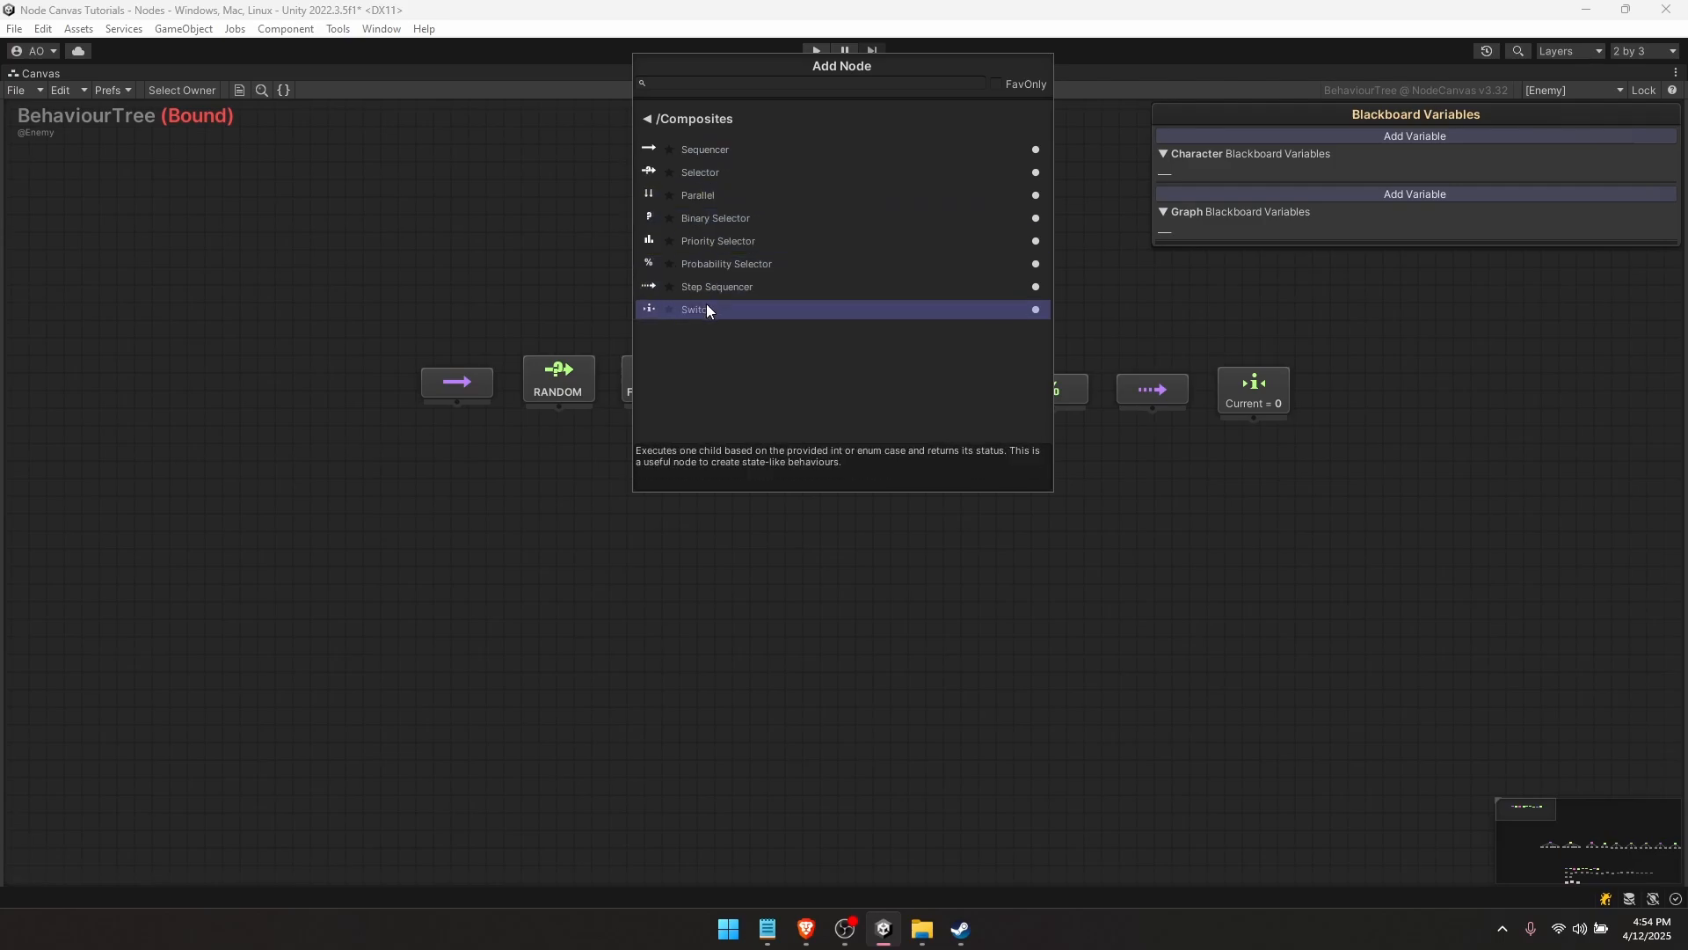
click(699, 169)
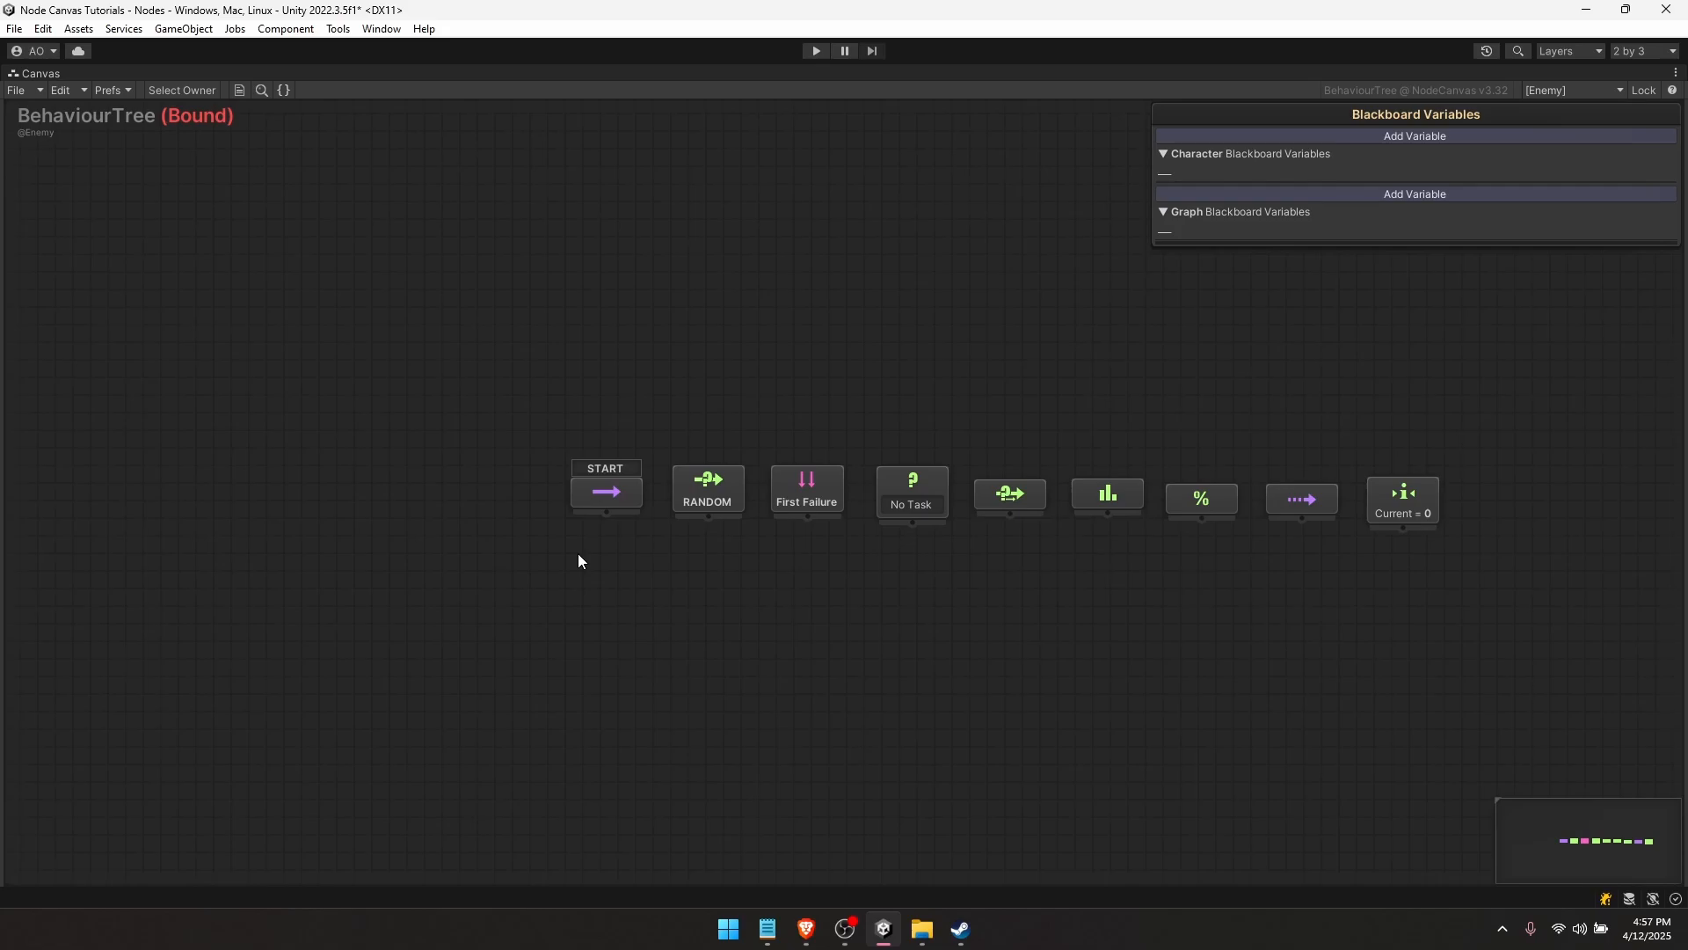
- Add an Action node to the behaviour tree, below and to the left of the composite nodes
right_click(579, 554)
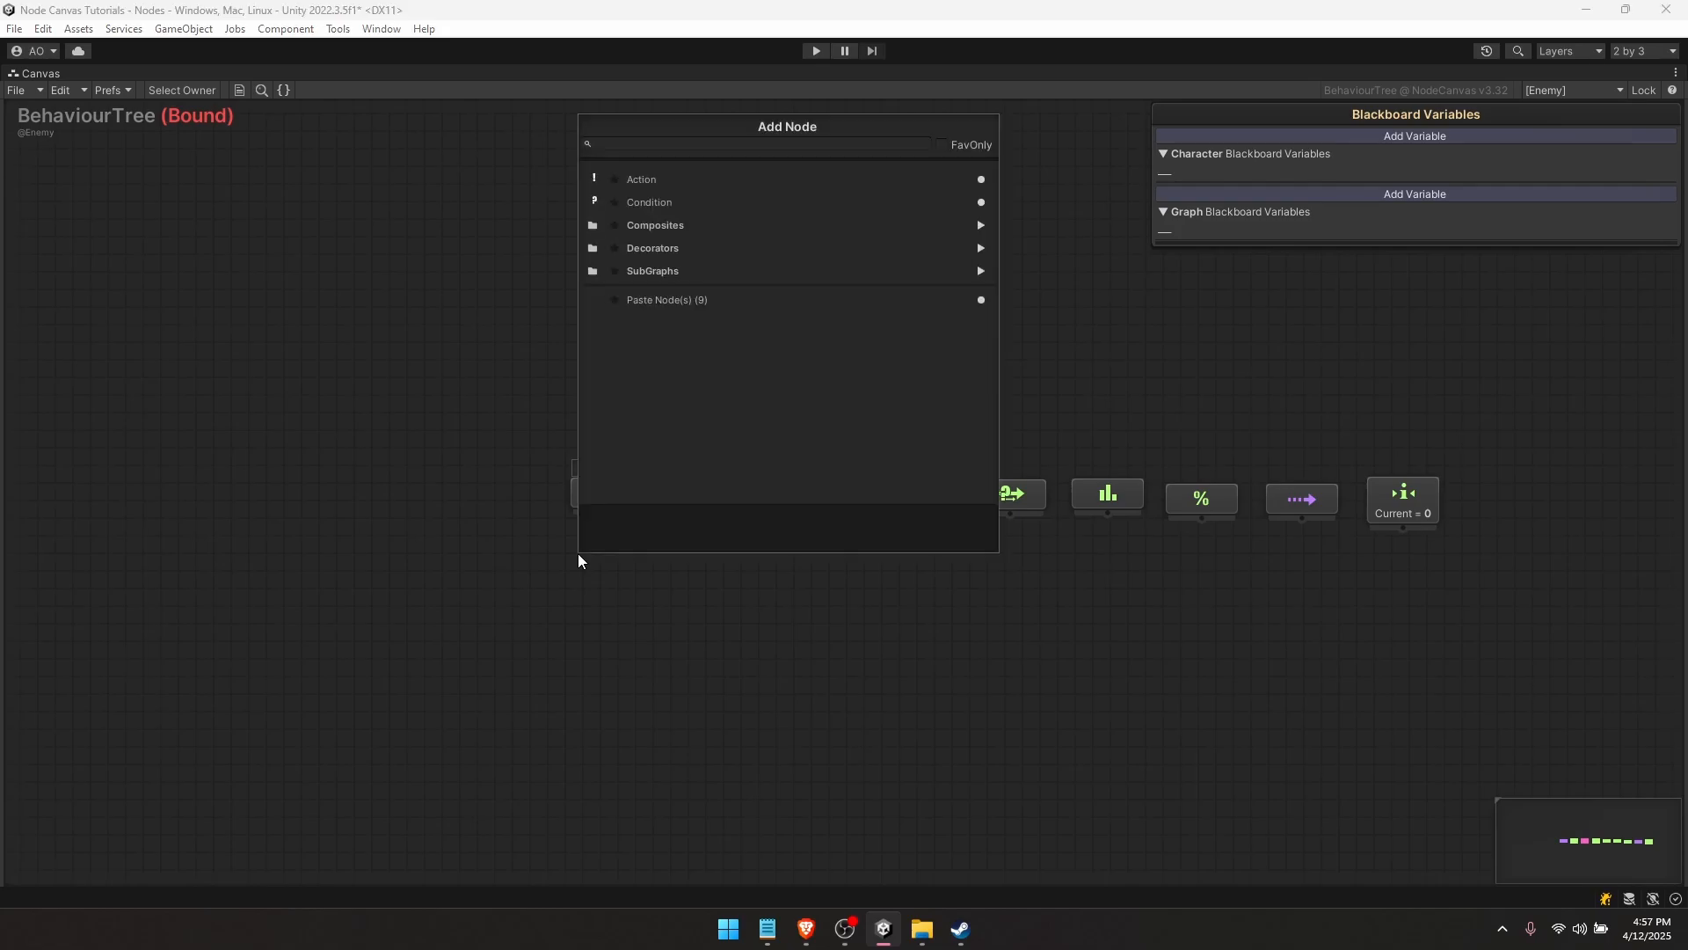
key(Down)
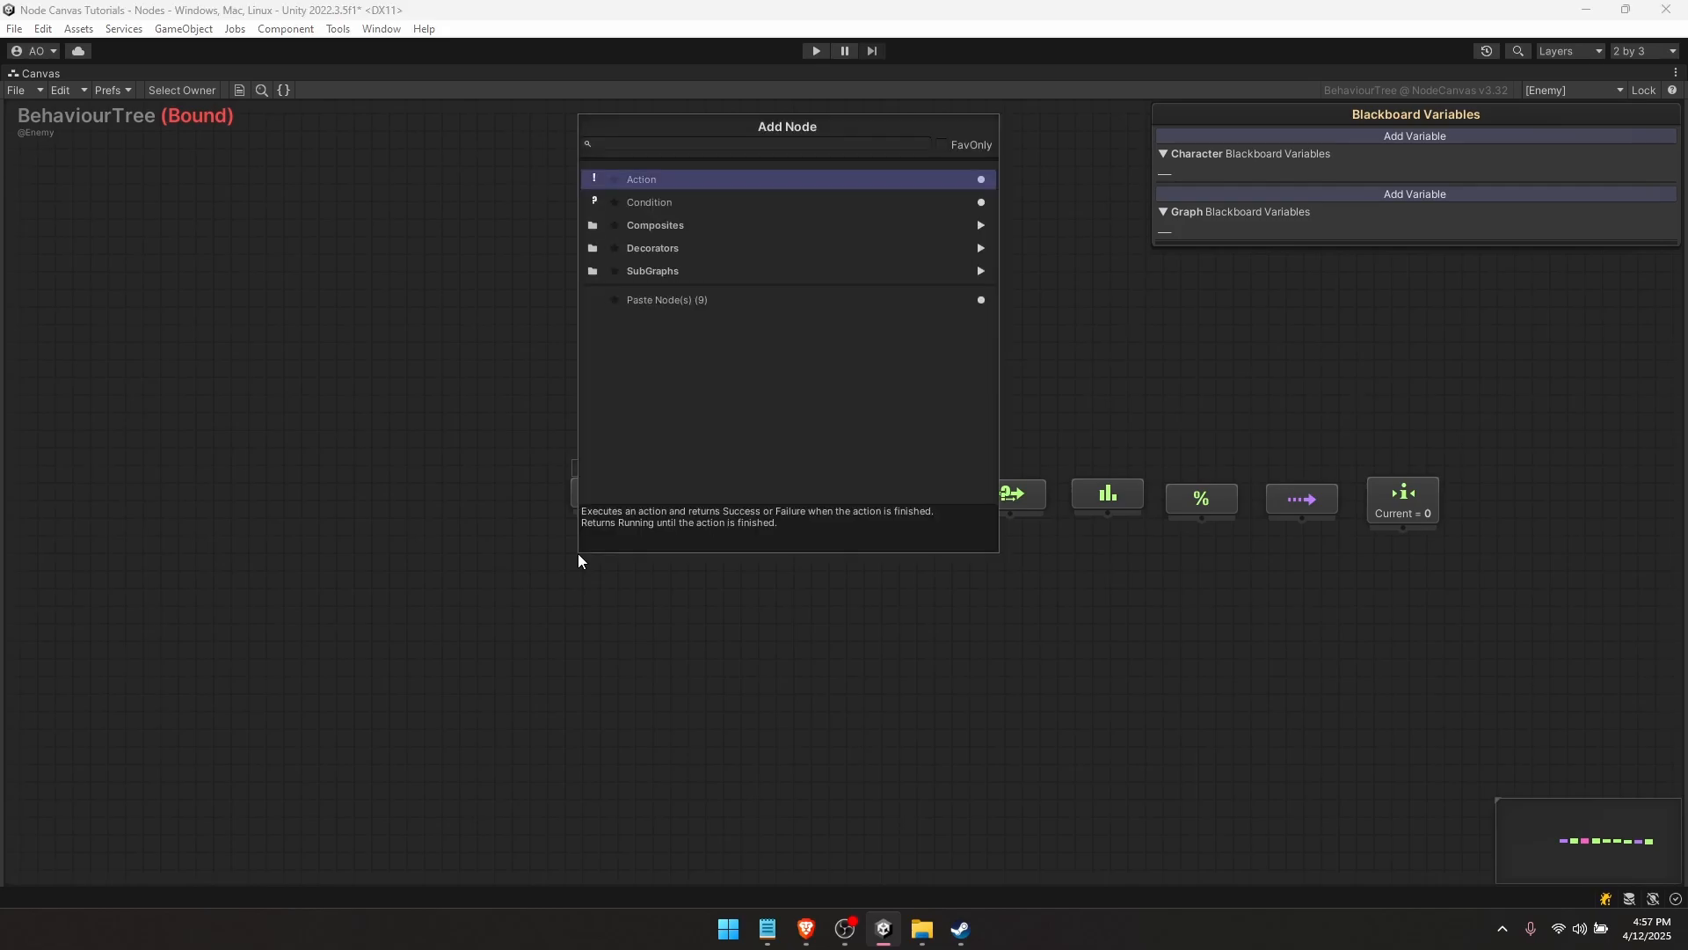
key(Return)
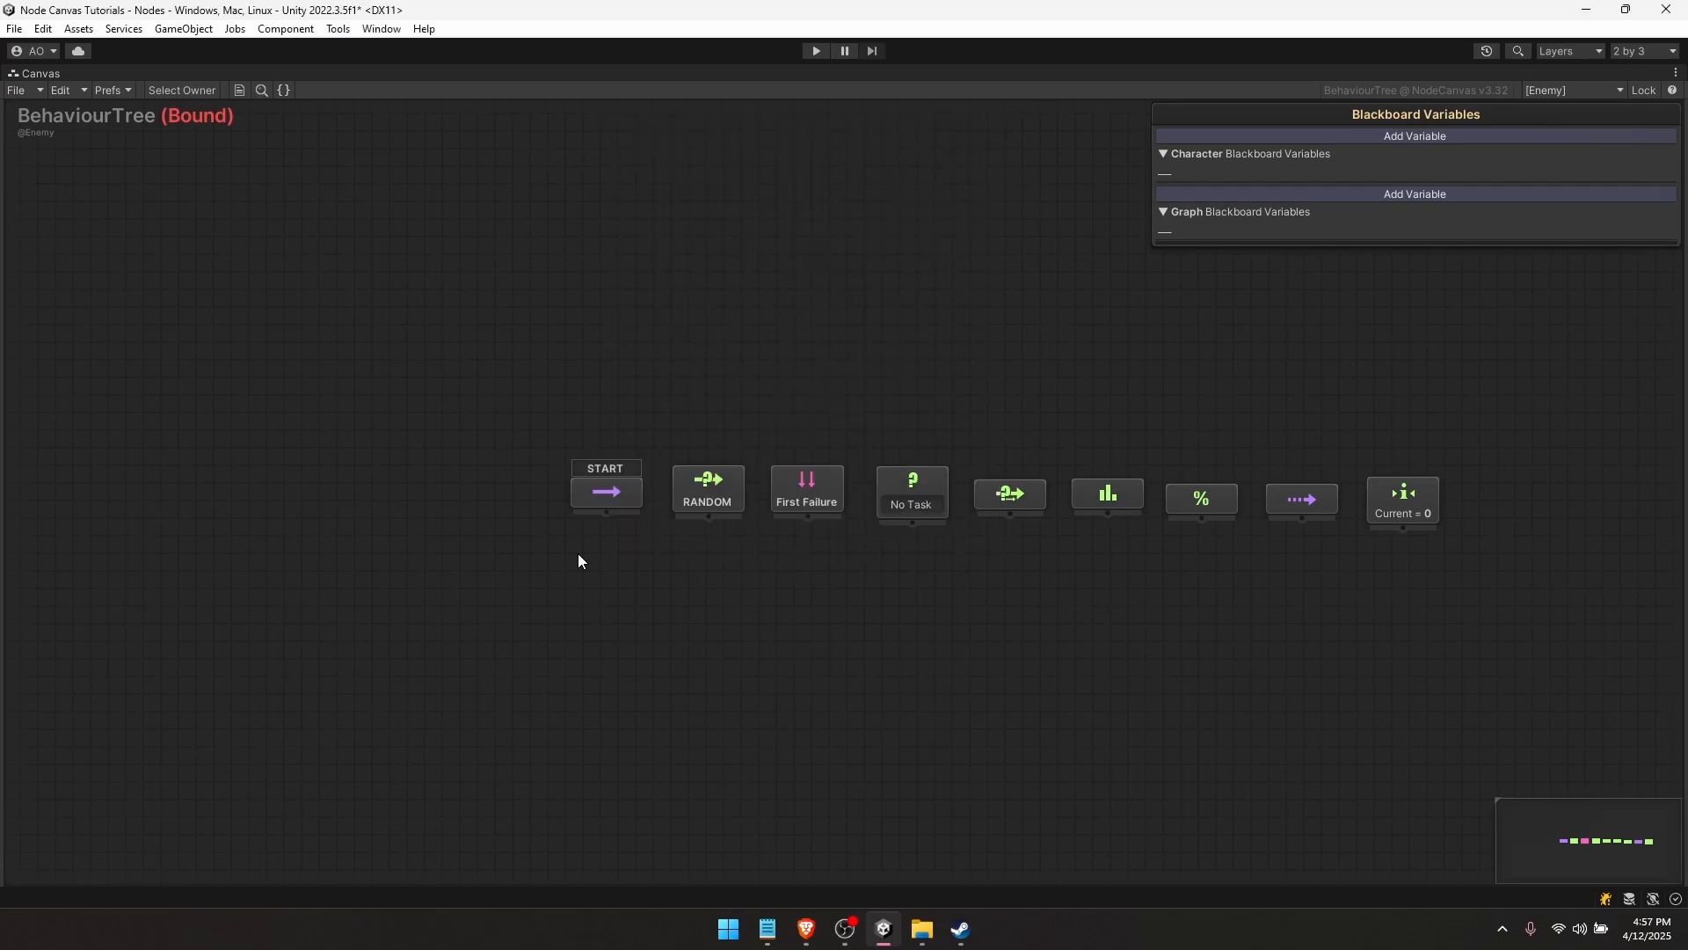
click(425, 577)
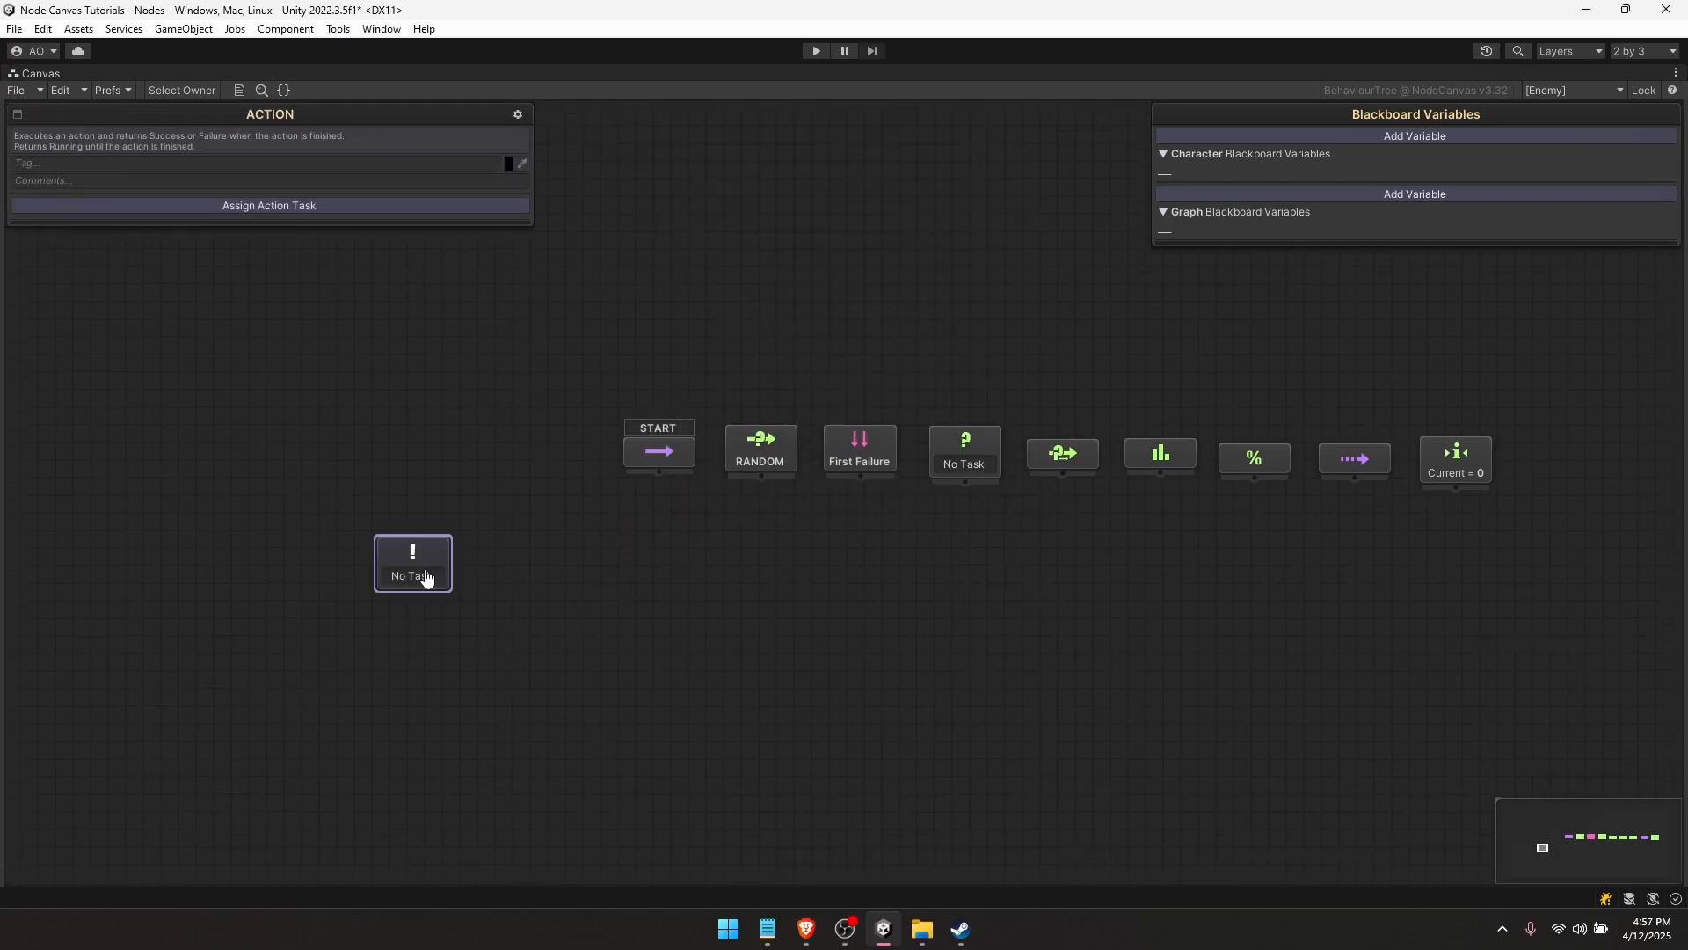
- Duplicate the Action node to make a row of three, and delete the surplus copy
key(ctrl+d)
drag(483, 567, 604, 577)
key(ctrl+d)
key(ctrl+d)
drag(479, 558, 712, 570)
click(559, 633)
click(915, 584)
middle_drag(559, 629, 956, 593)
key(Delete)
- Assign the Patrol pathfinding task to the first Action node and move the node clear of its neighbour
click(755, 570)
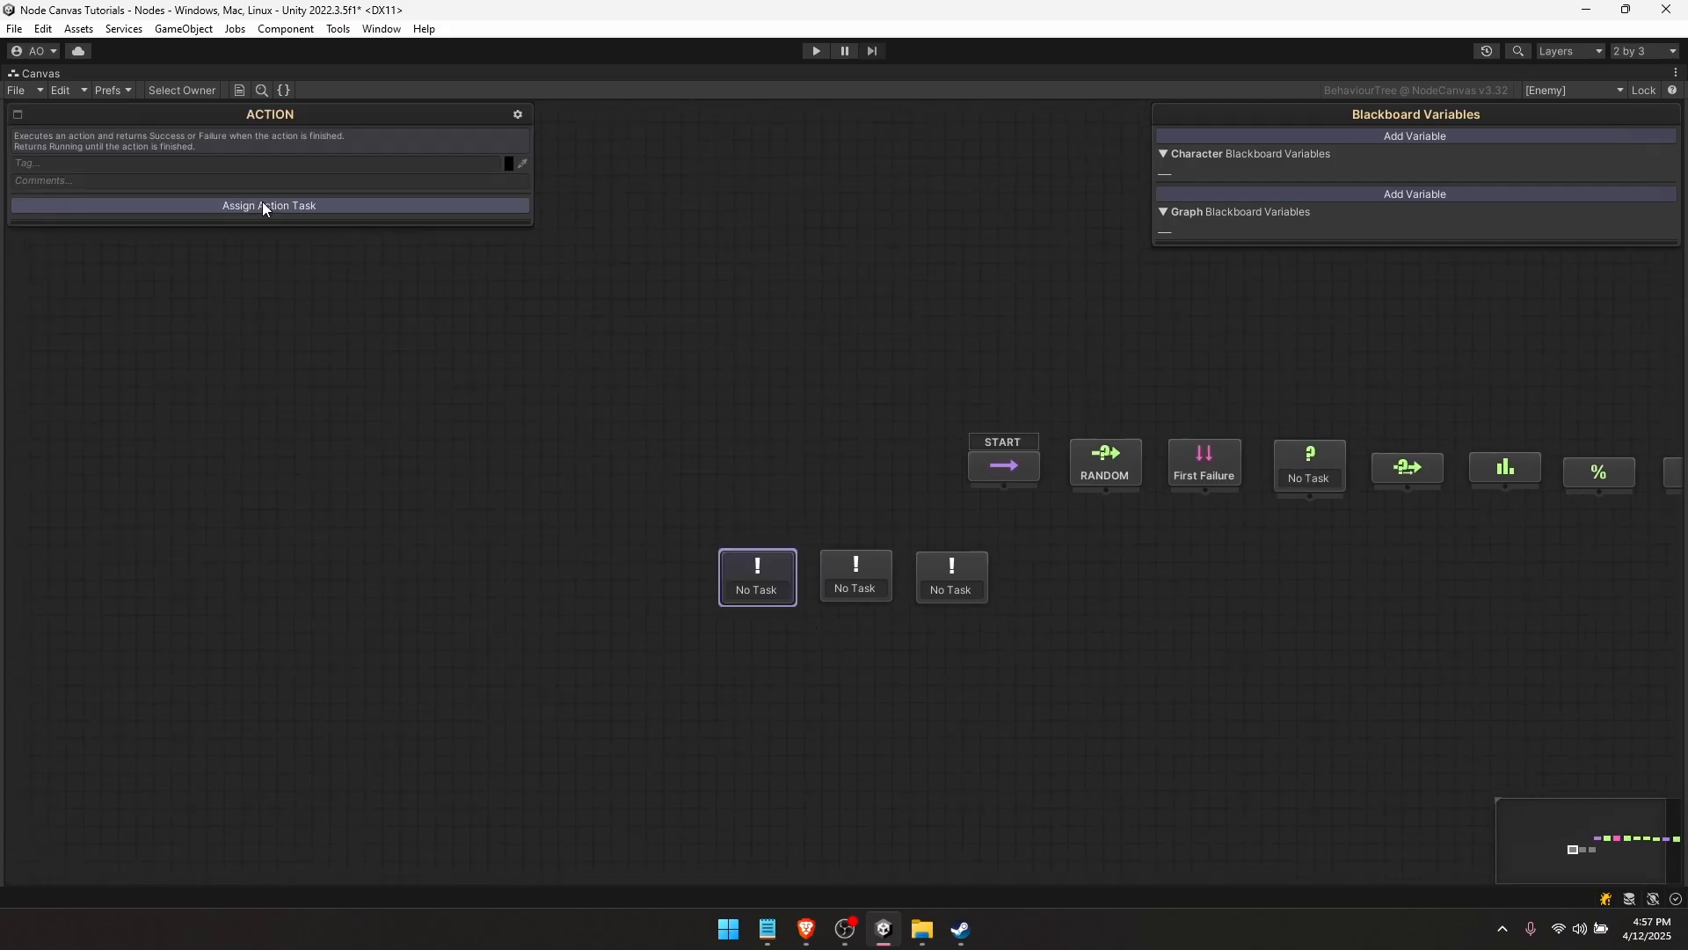
click(262, 202)
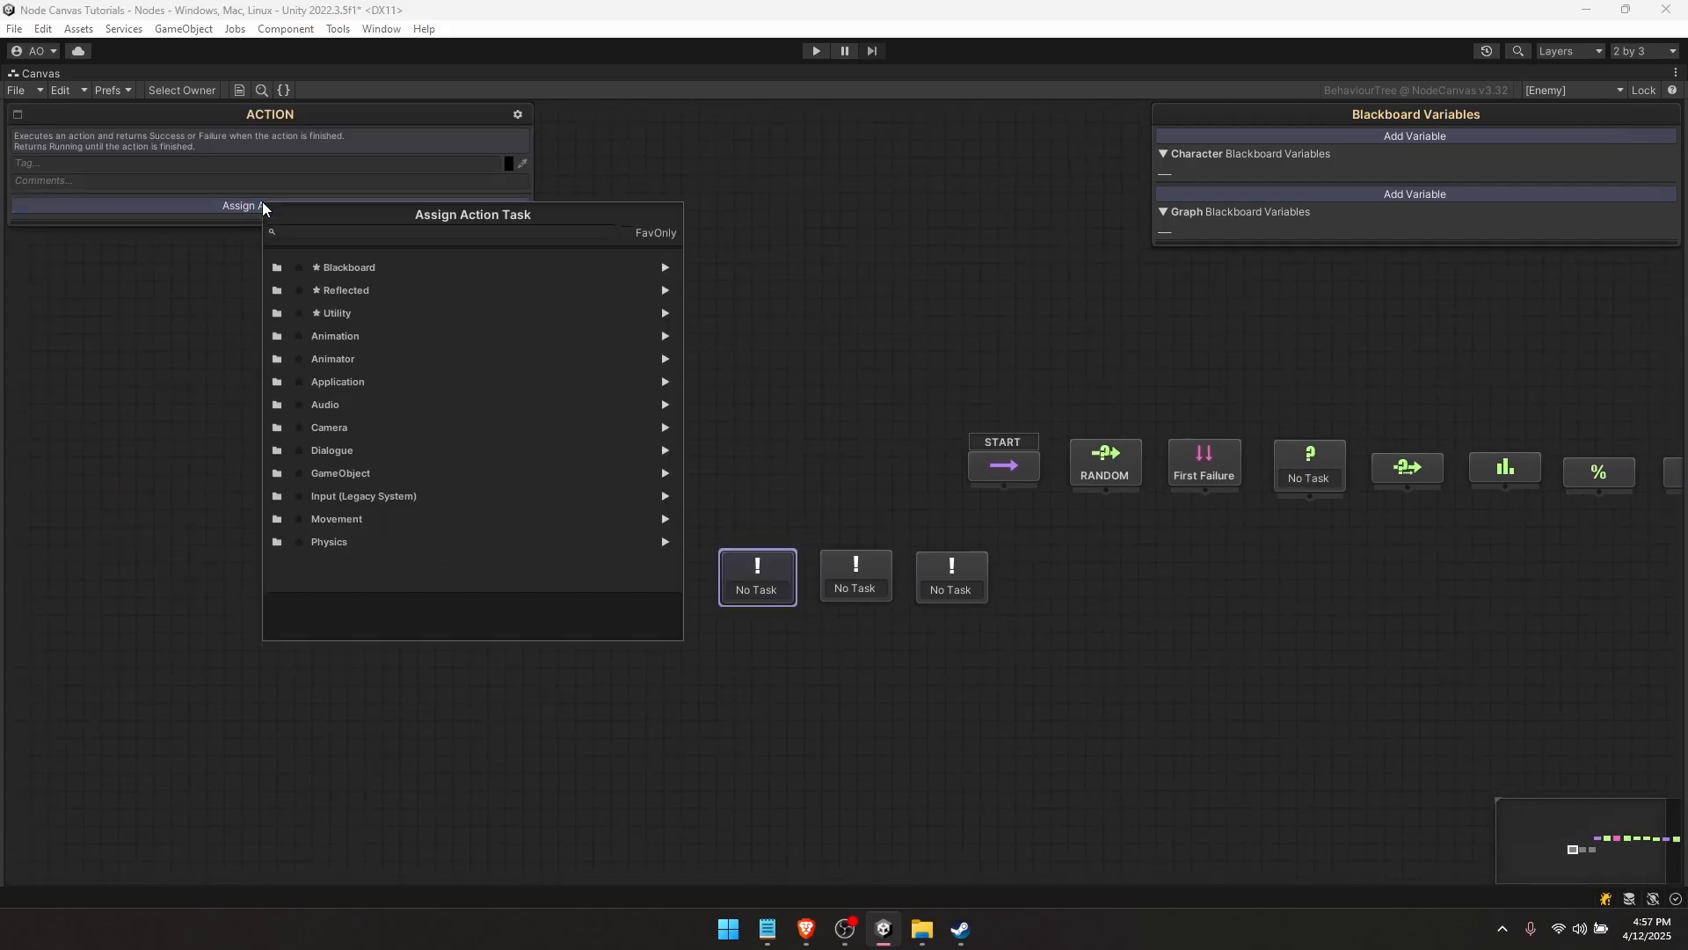
click(355, 517)
click(355, 319)
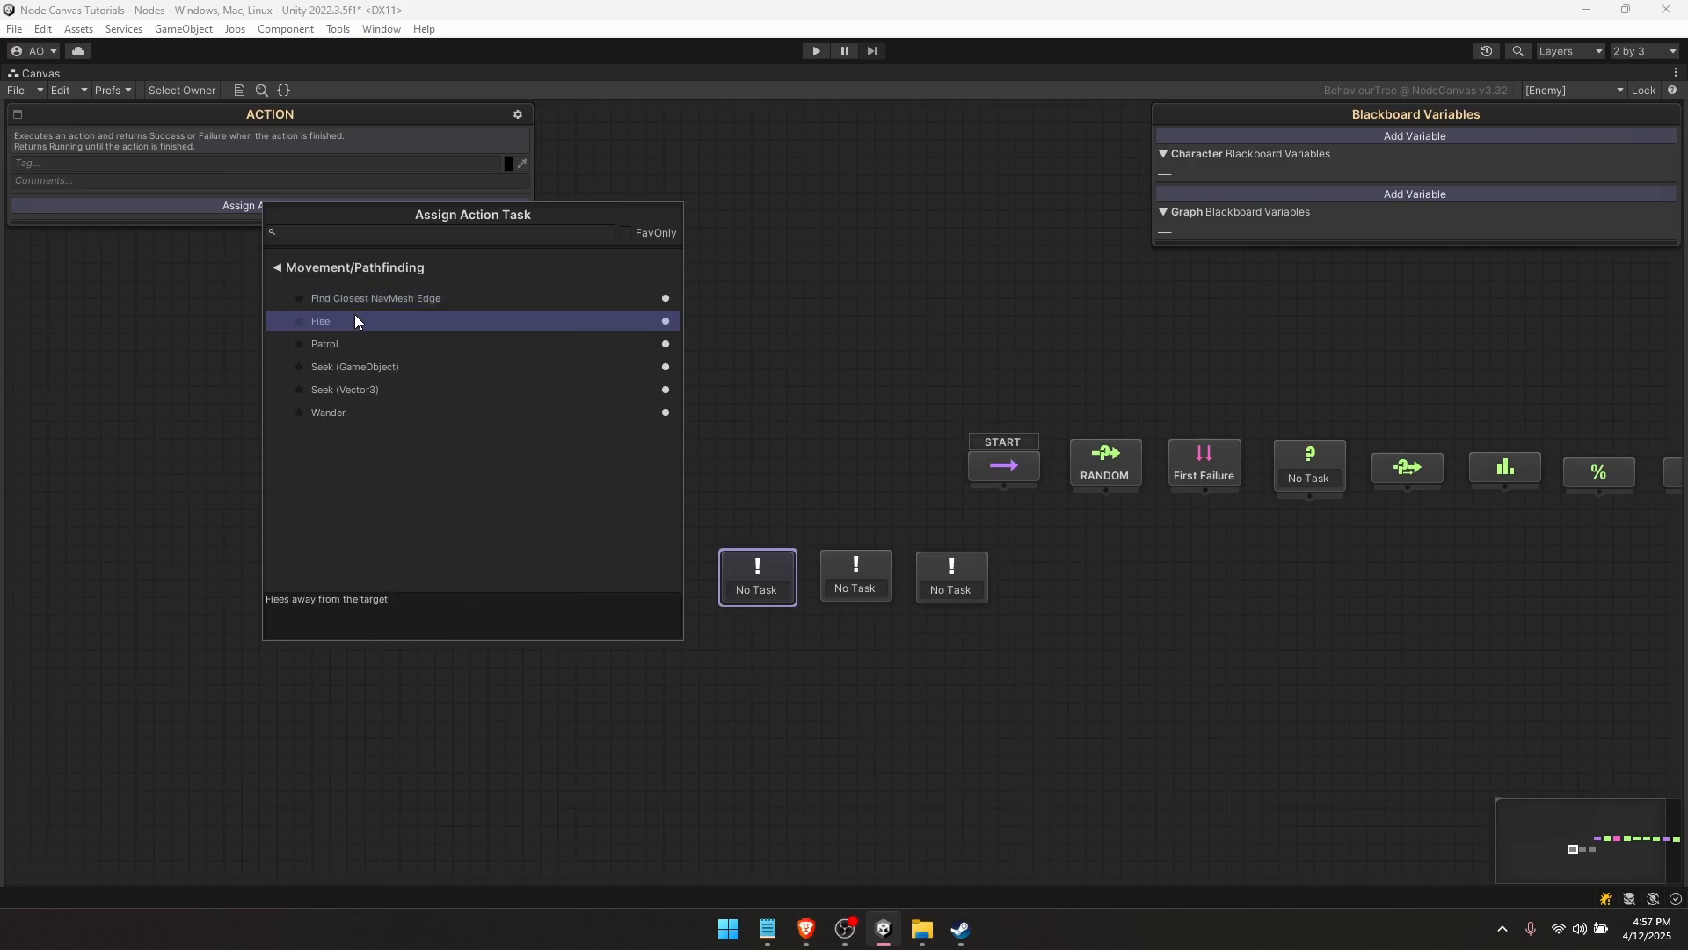
click(348, 346)
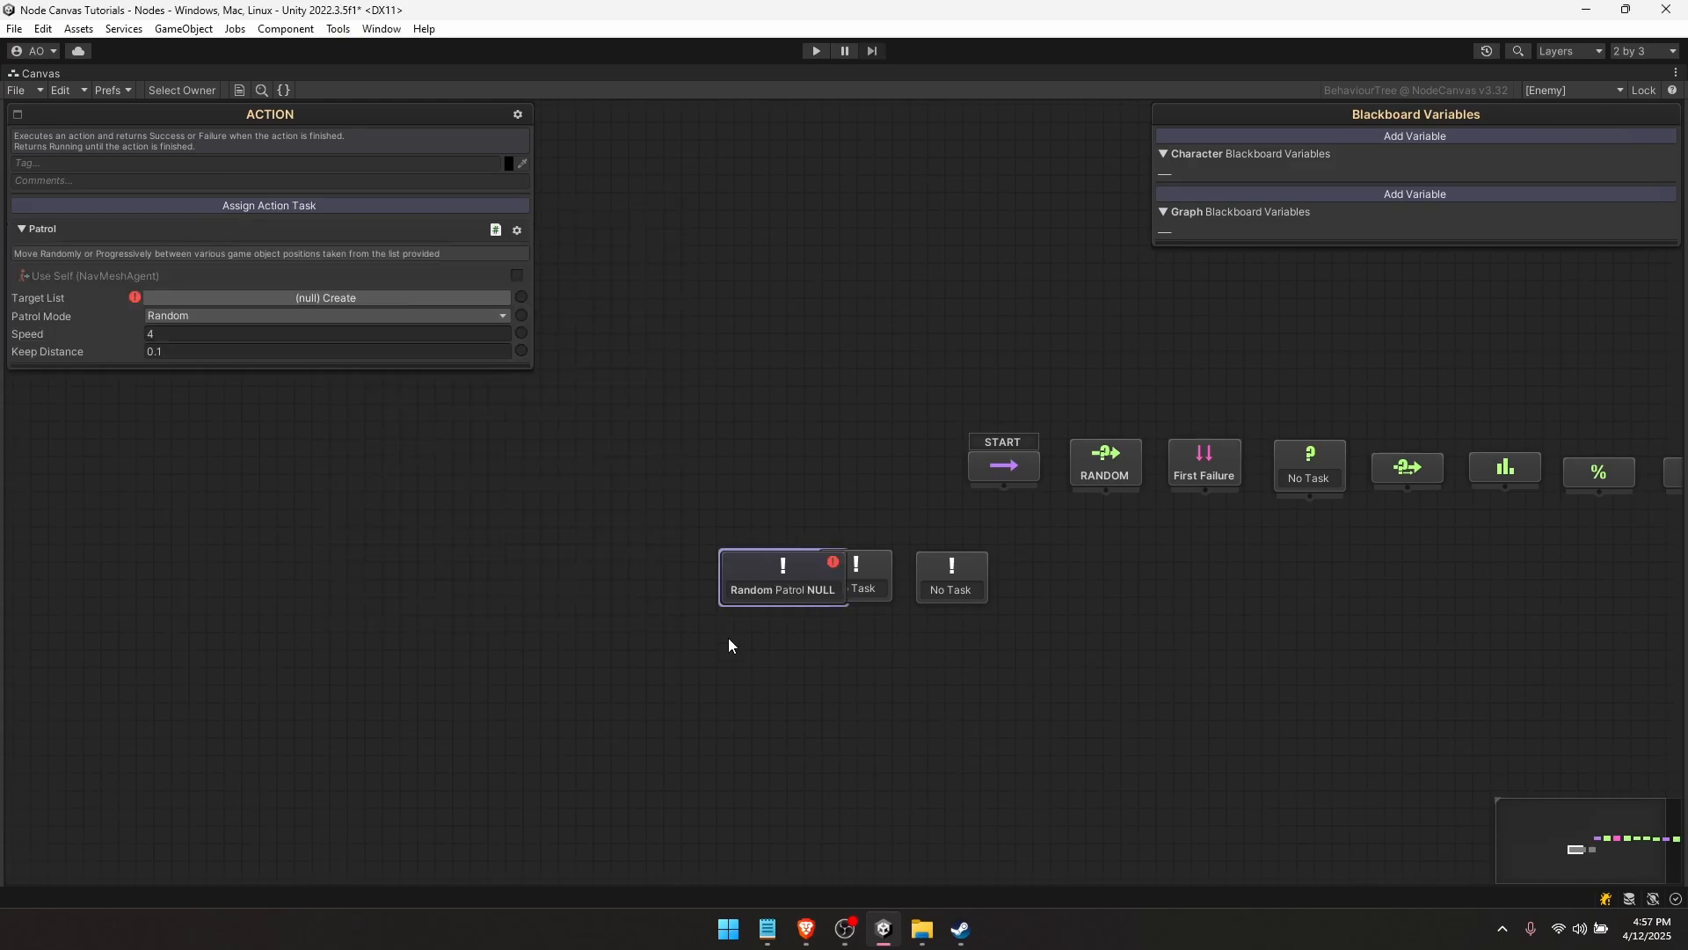
drag(745, 585, 576, 584)
- Move the middle Action node into the gap and assign it the Wander pathfinding task
drag(828, 574, 755, 574)
click(328, 207)
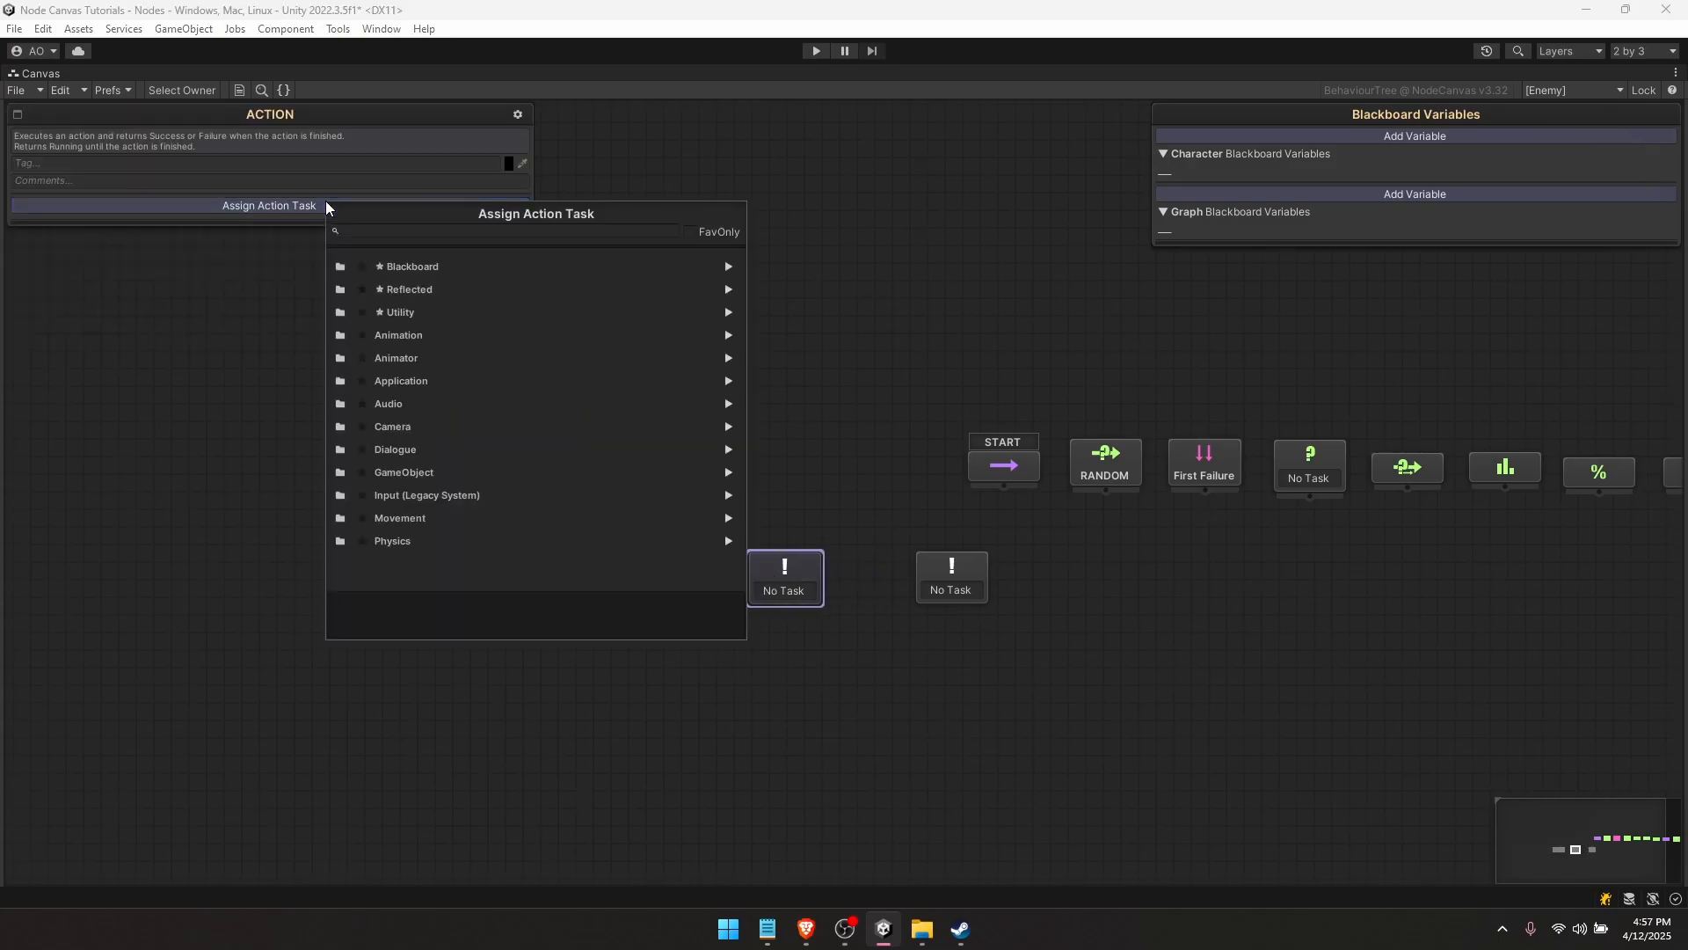
click(417, 515)
click(459, 319)
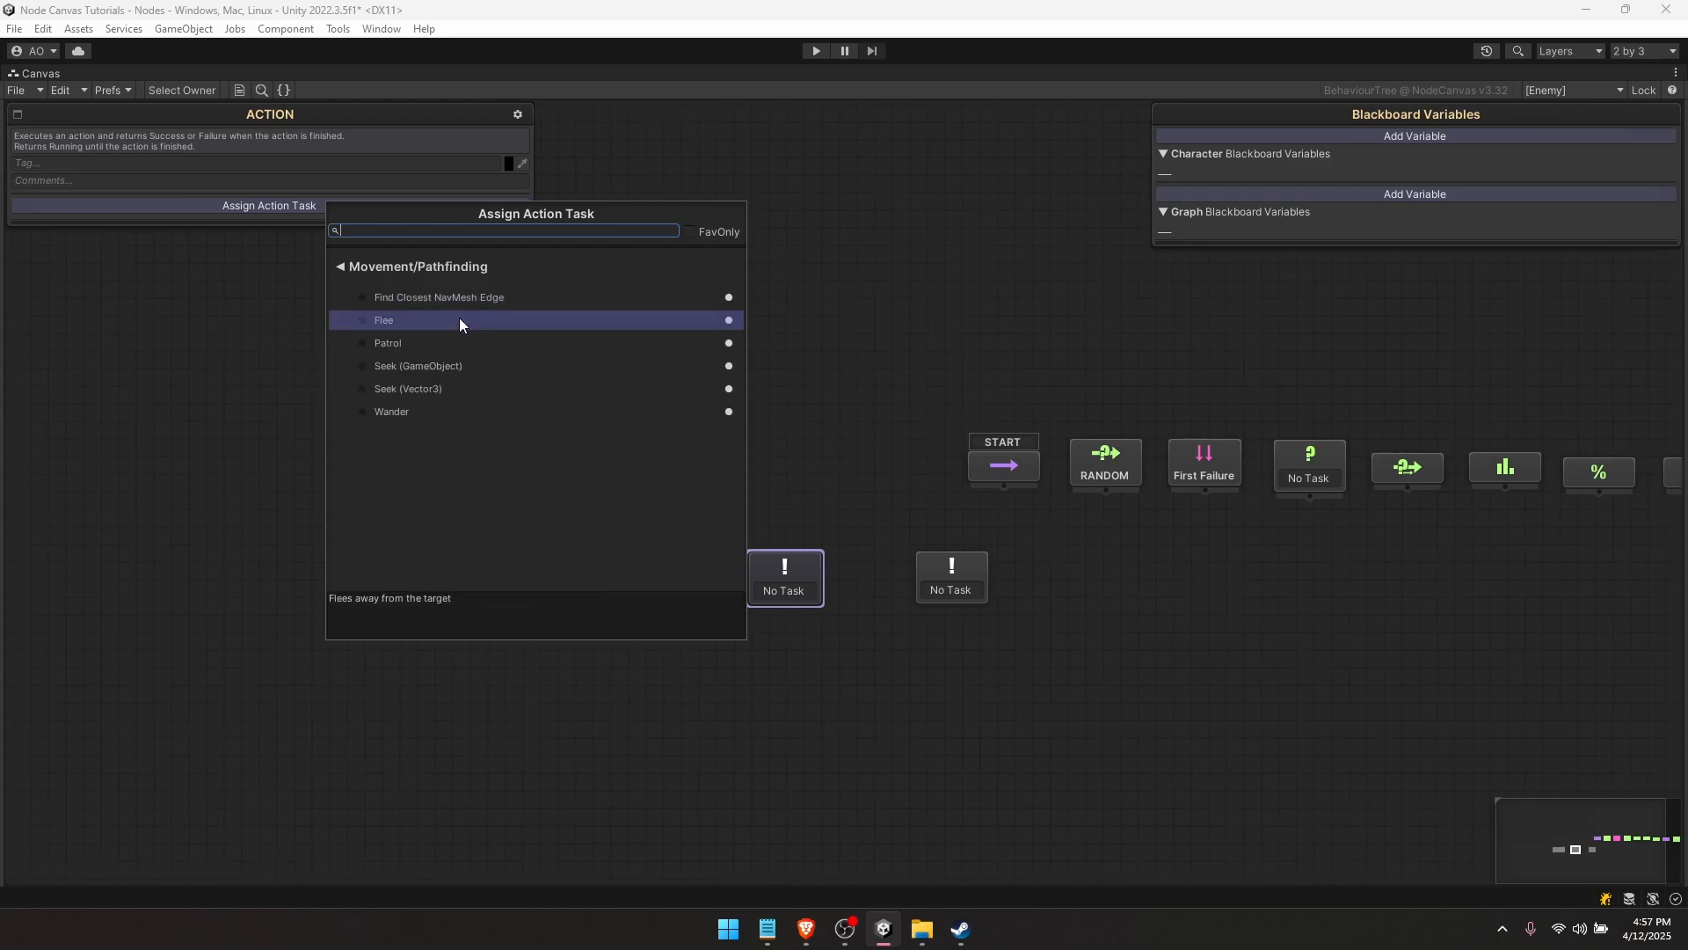
click(429, 410)
- Assign the Seek (GameObject) pathfinding task to the third Action node
click(919, 563)
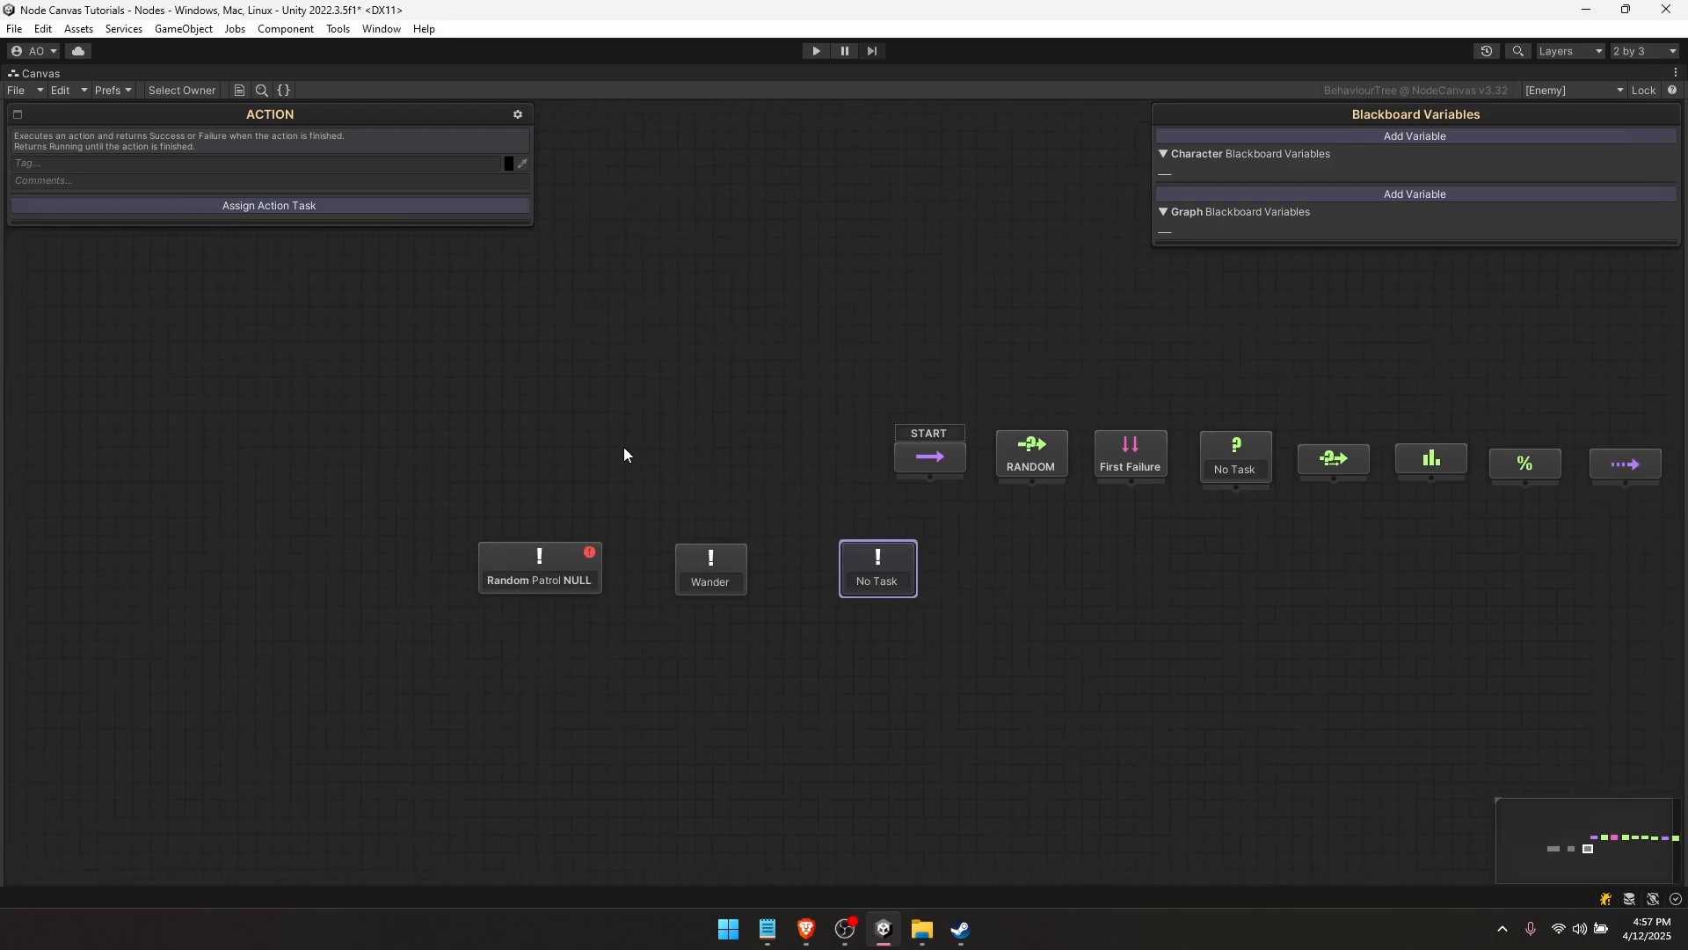
click(266, 204)
click(405, 512)
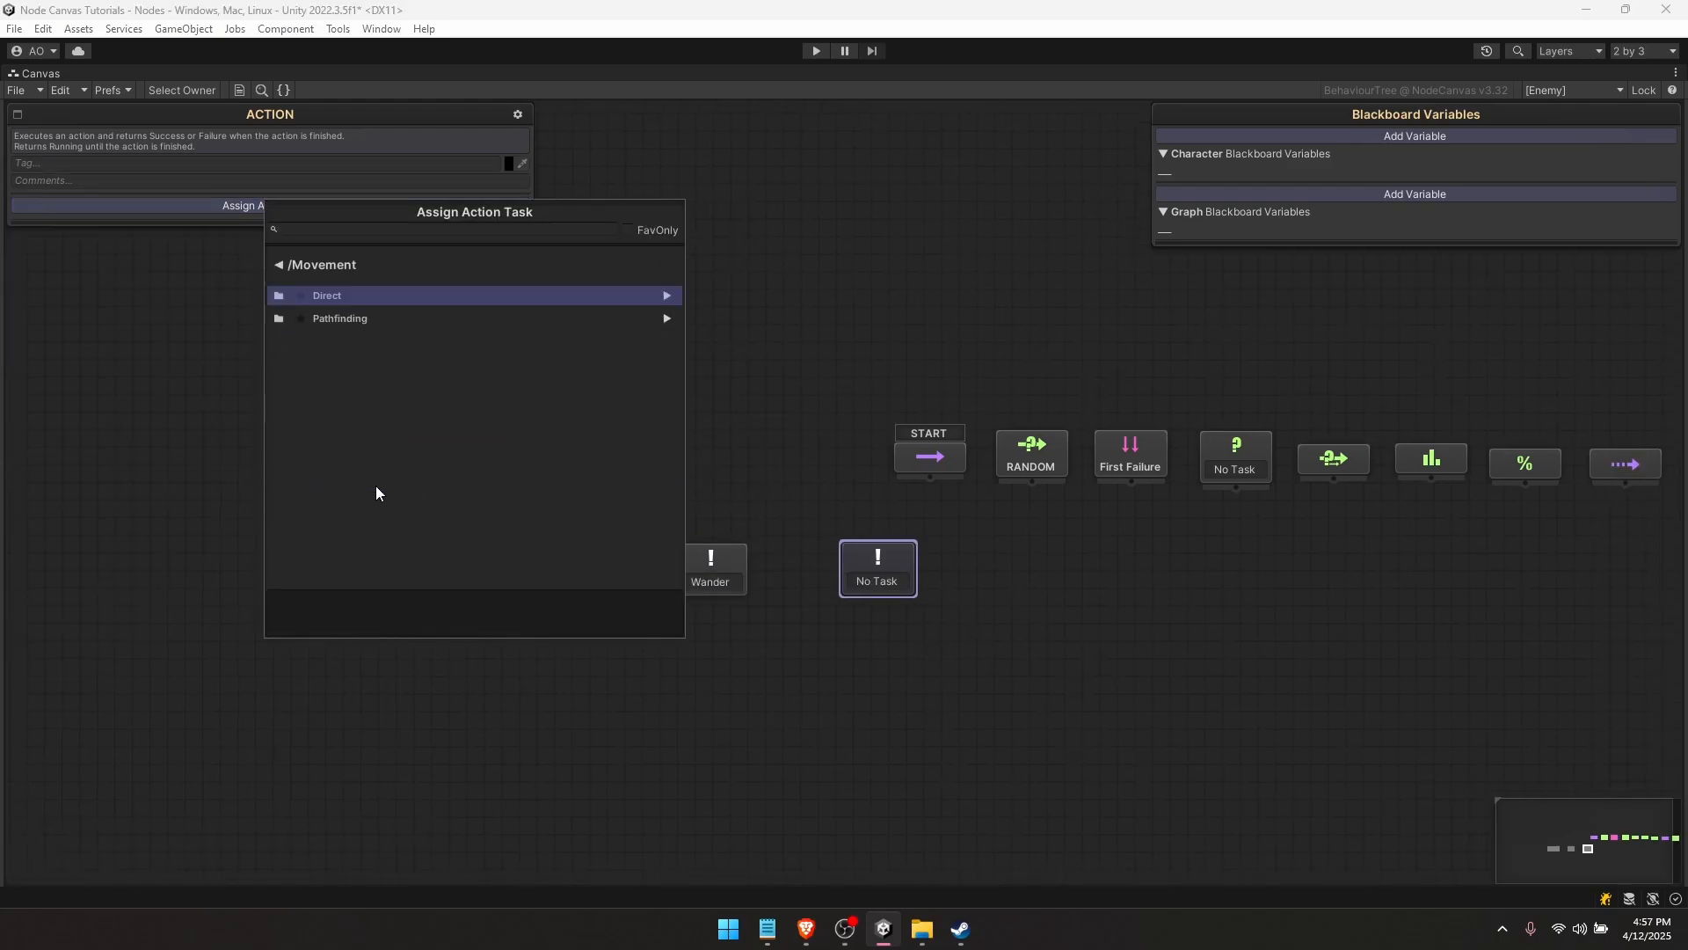
click(367, 321)
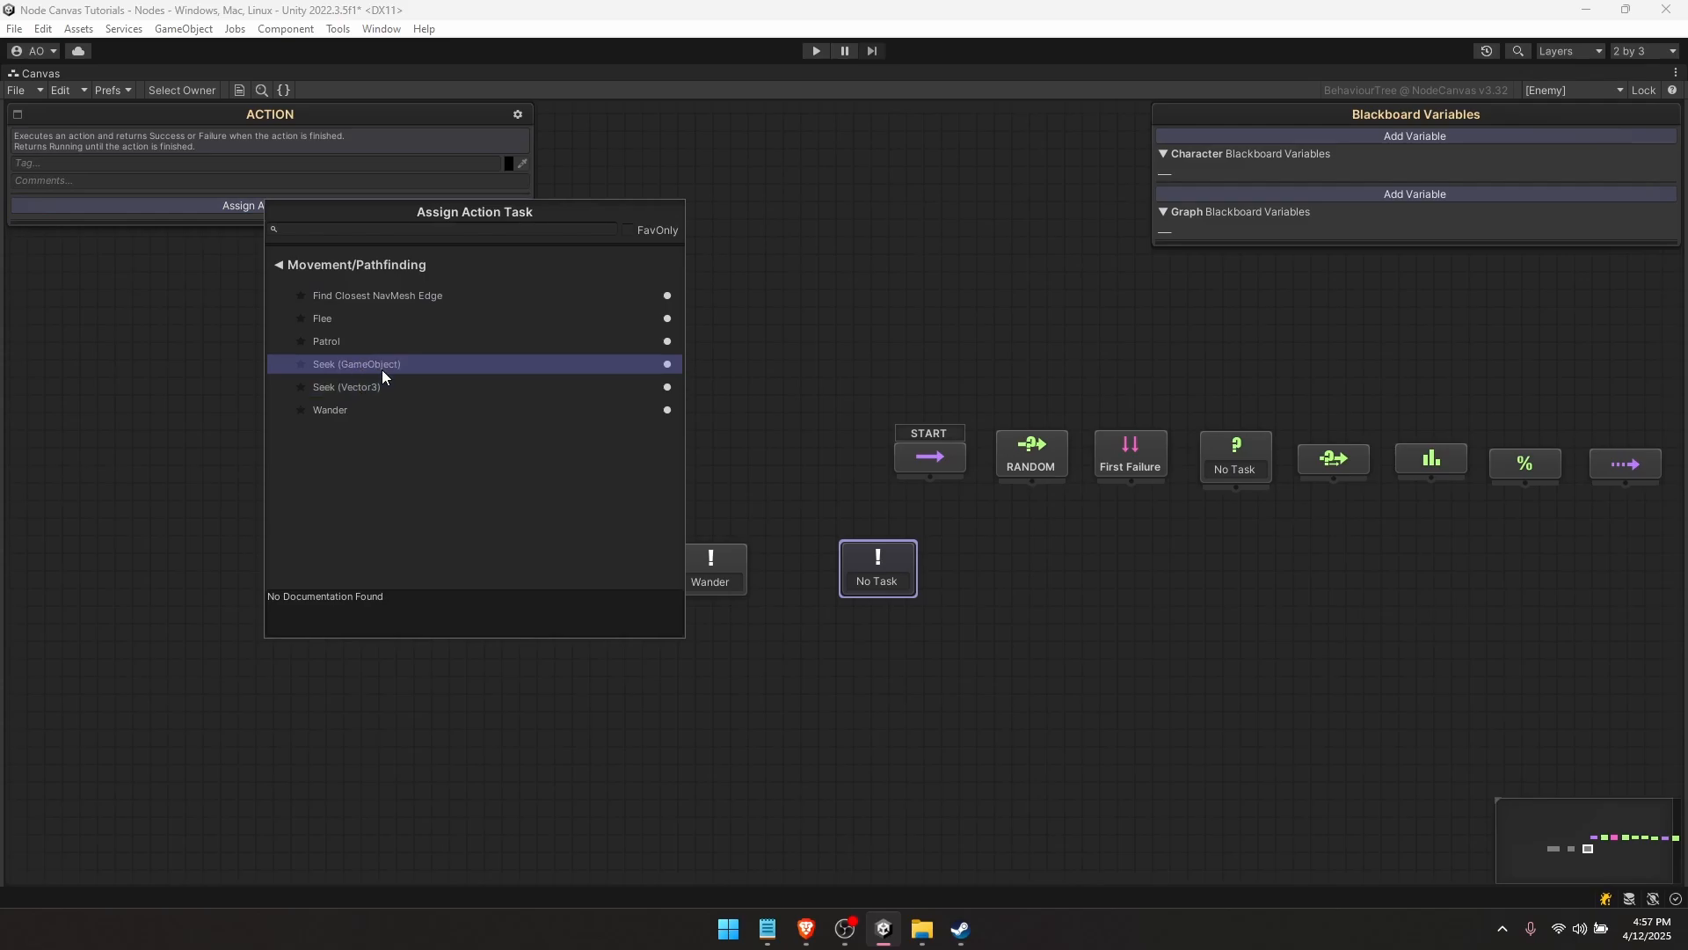
click(378, 363)
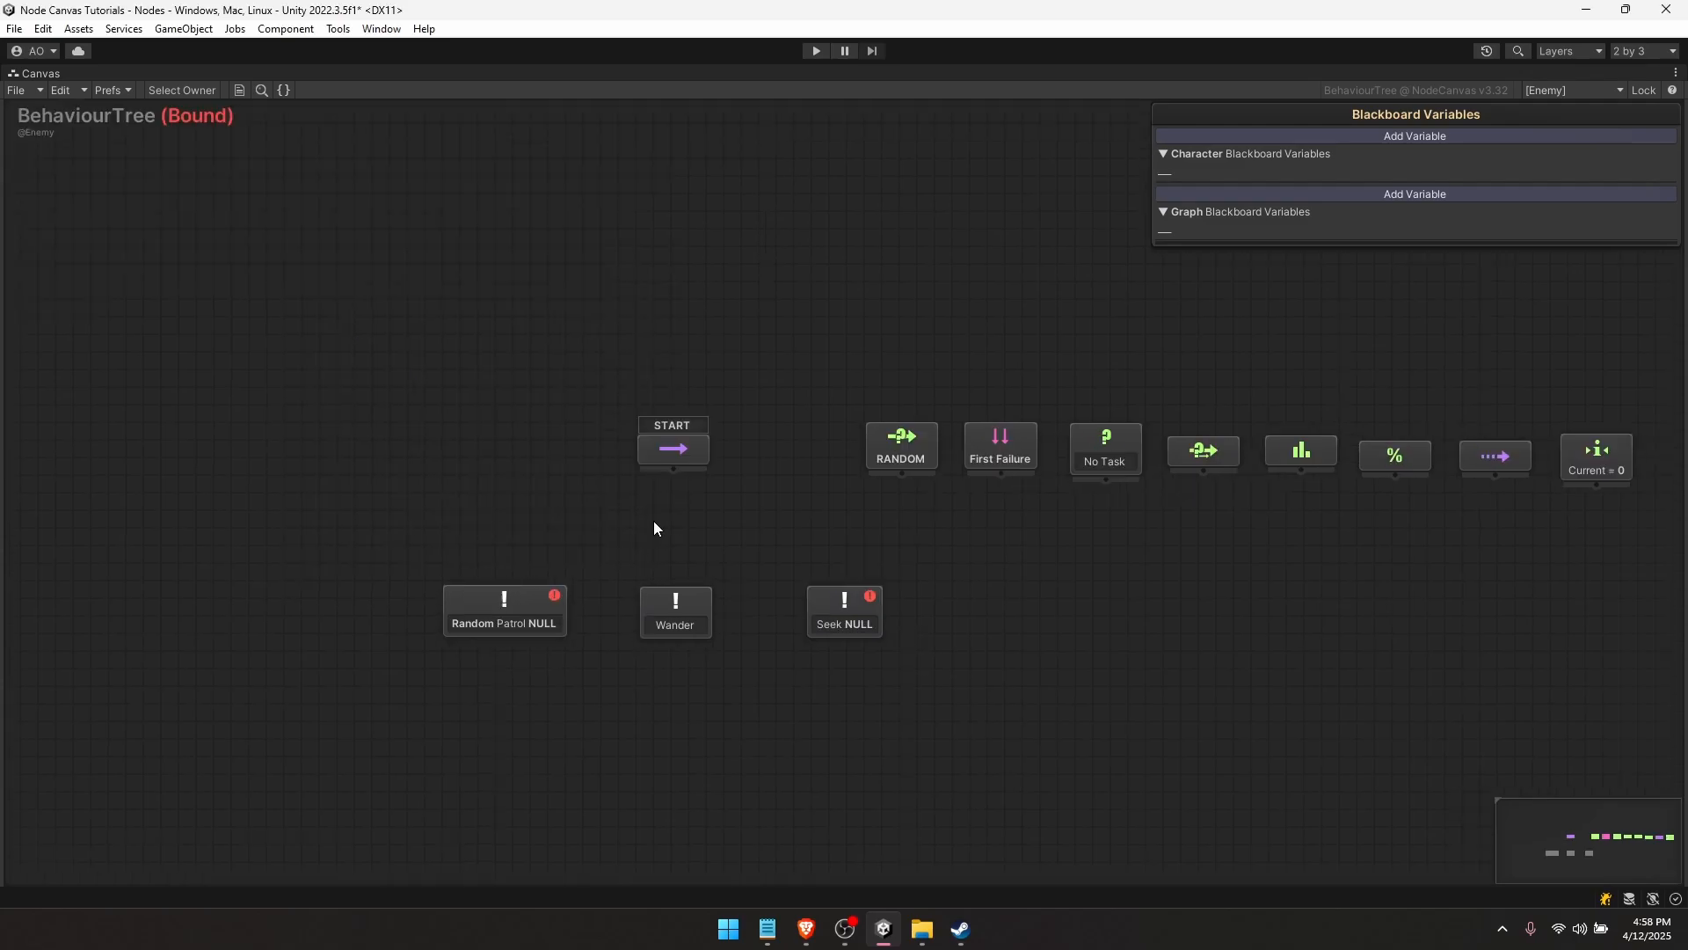
- Add a Condition node to the behaviour tree and place it to the left of the Patrol node
right_click(654, 522)
text(cond)
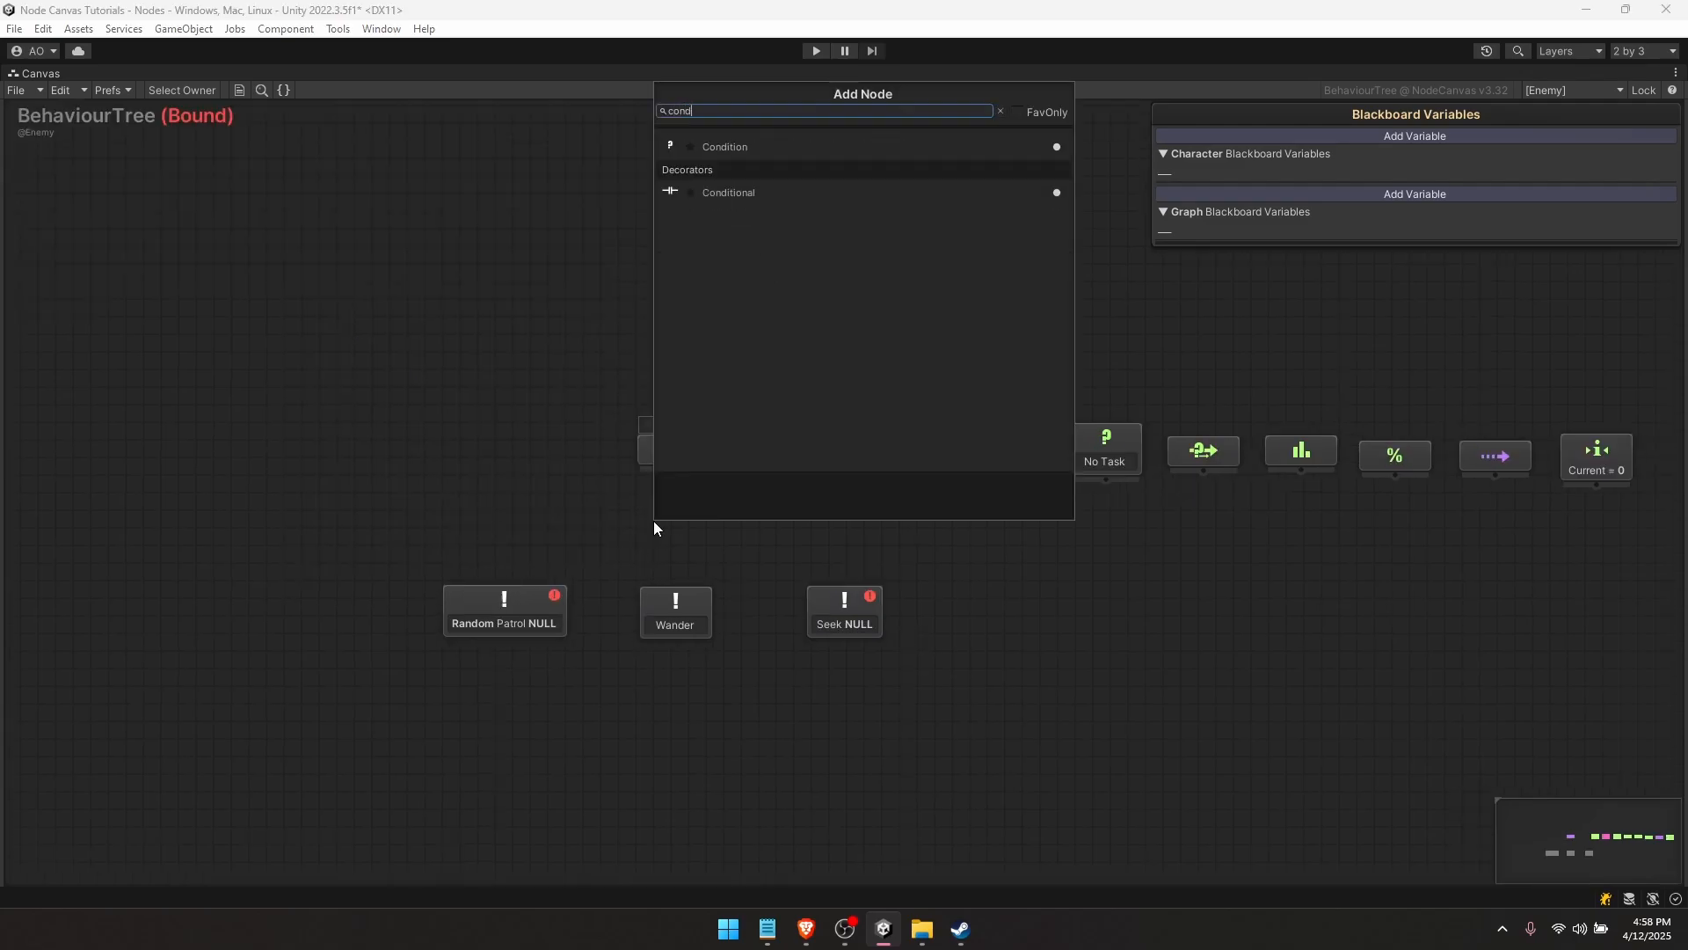
key(Return)
drag(695, 554, 379, 599)
- Assign the Is Active GameObject condition task to the new Condition node and deselect it
click(356, 194)
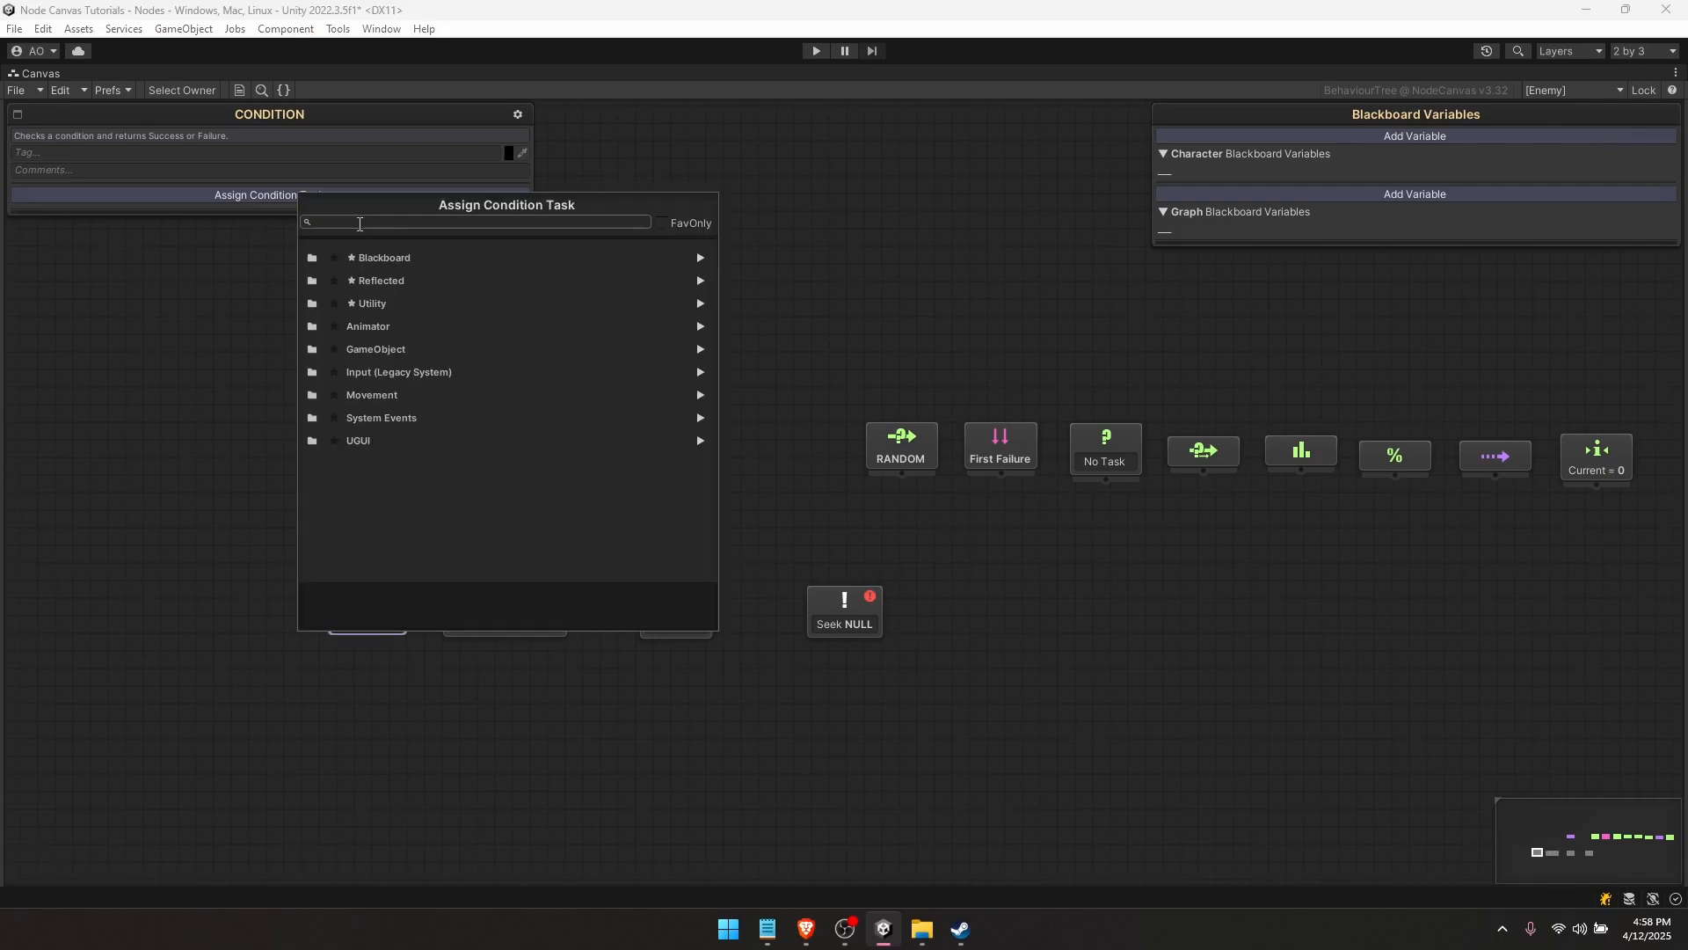
text(acti)
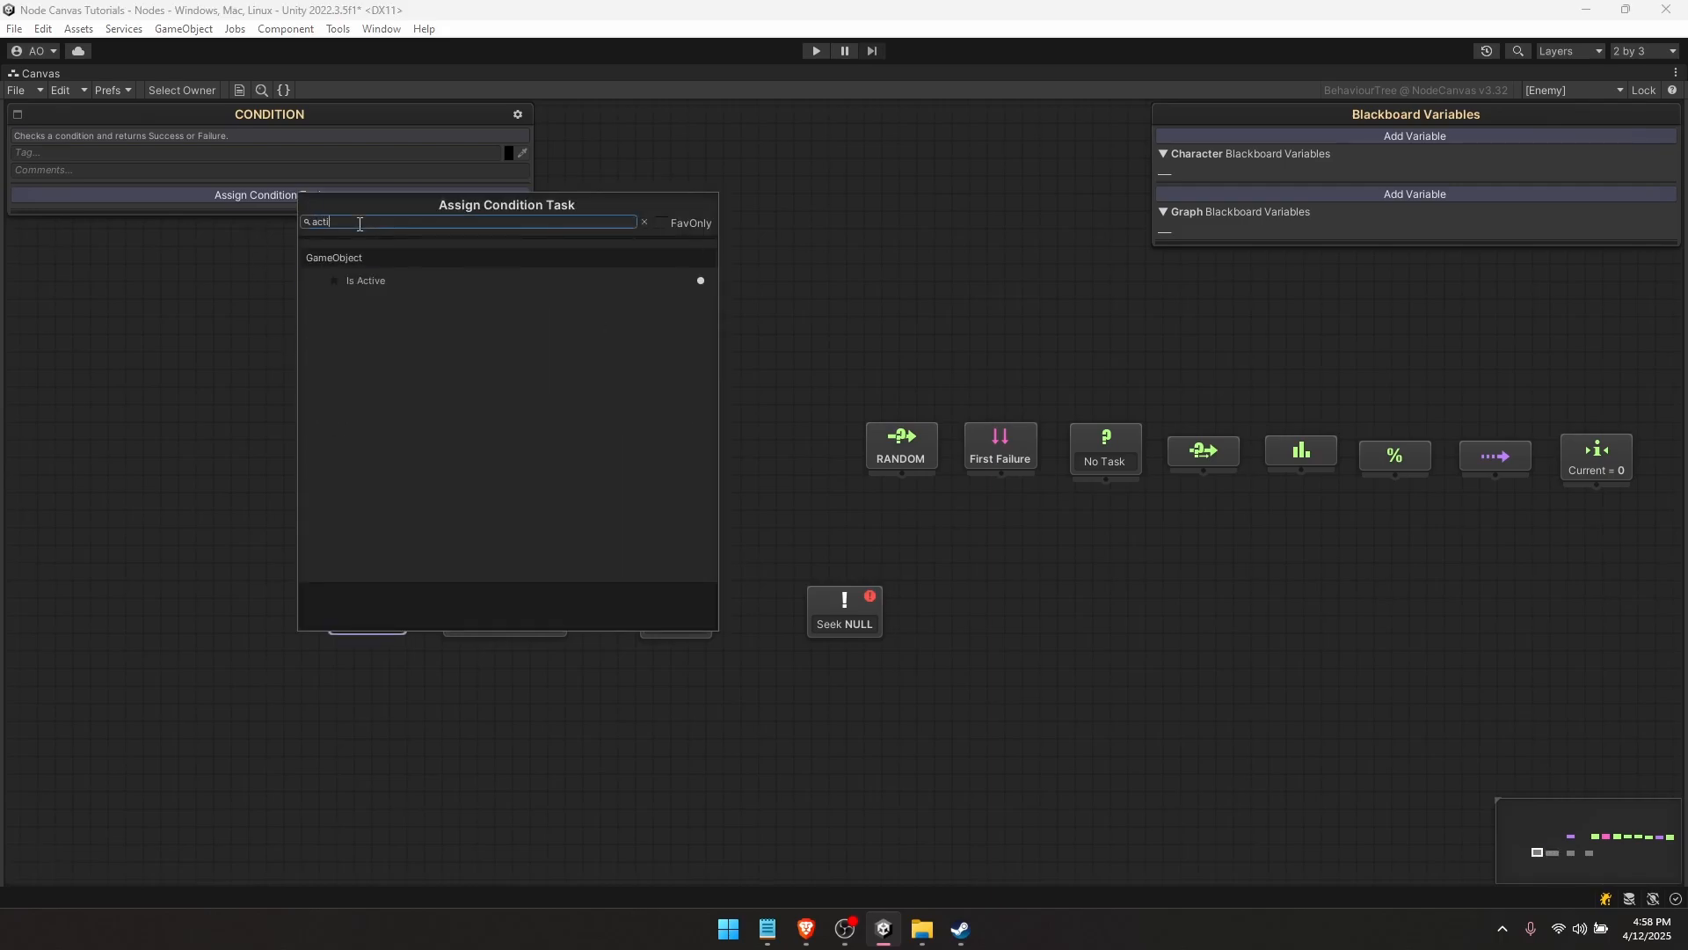
key(Down)
key(Return)
click(319, 549)
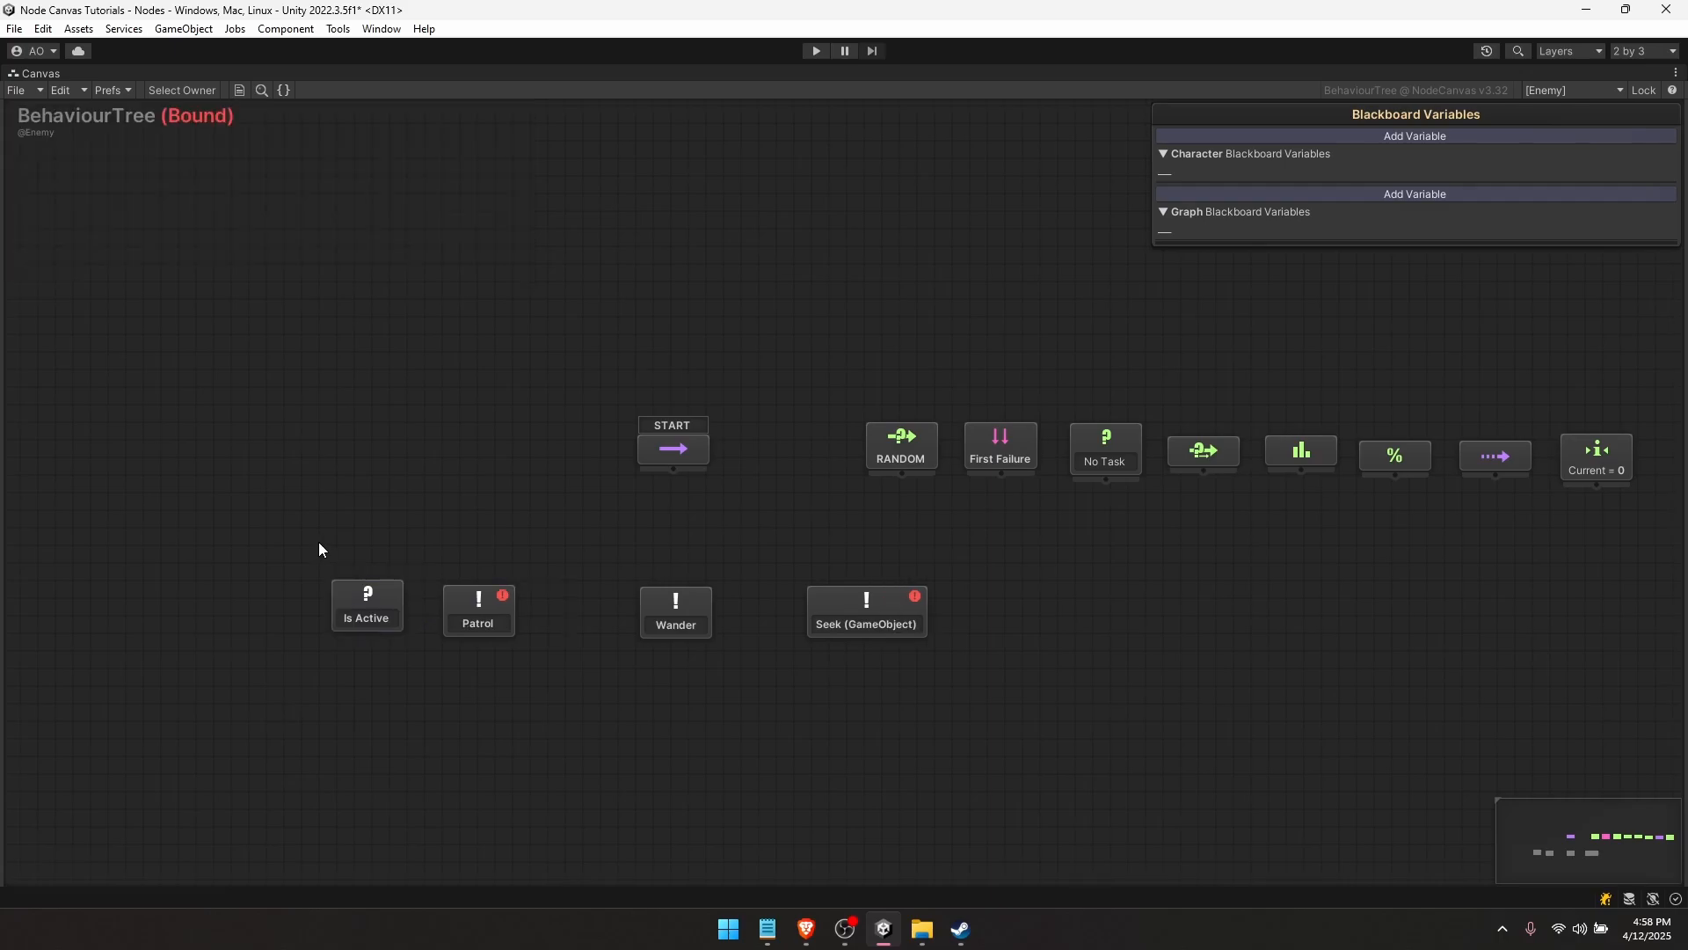
- Toggle the nodes' summary info on and off to compare their labels, leaving it switched on
click(109, 92)
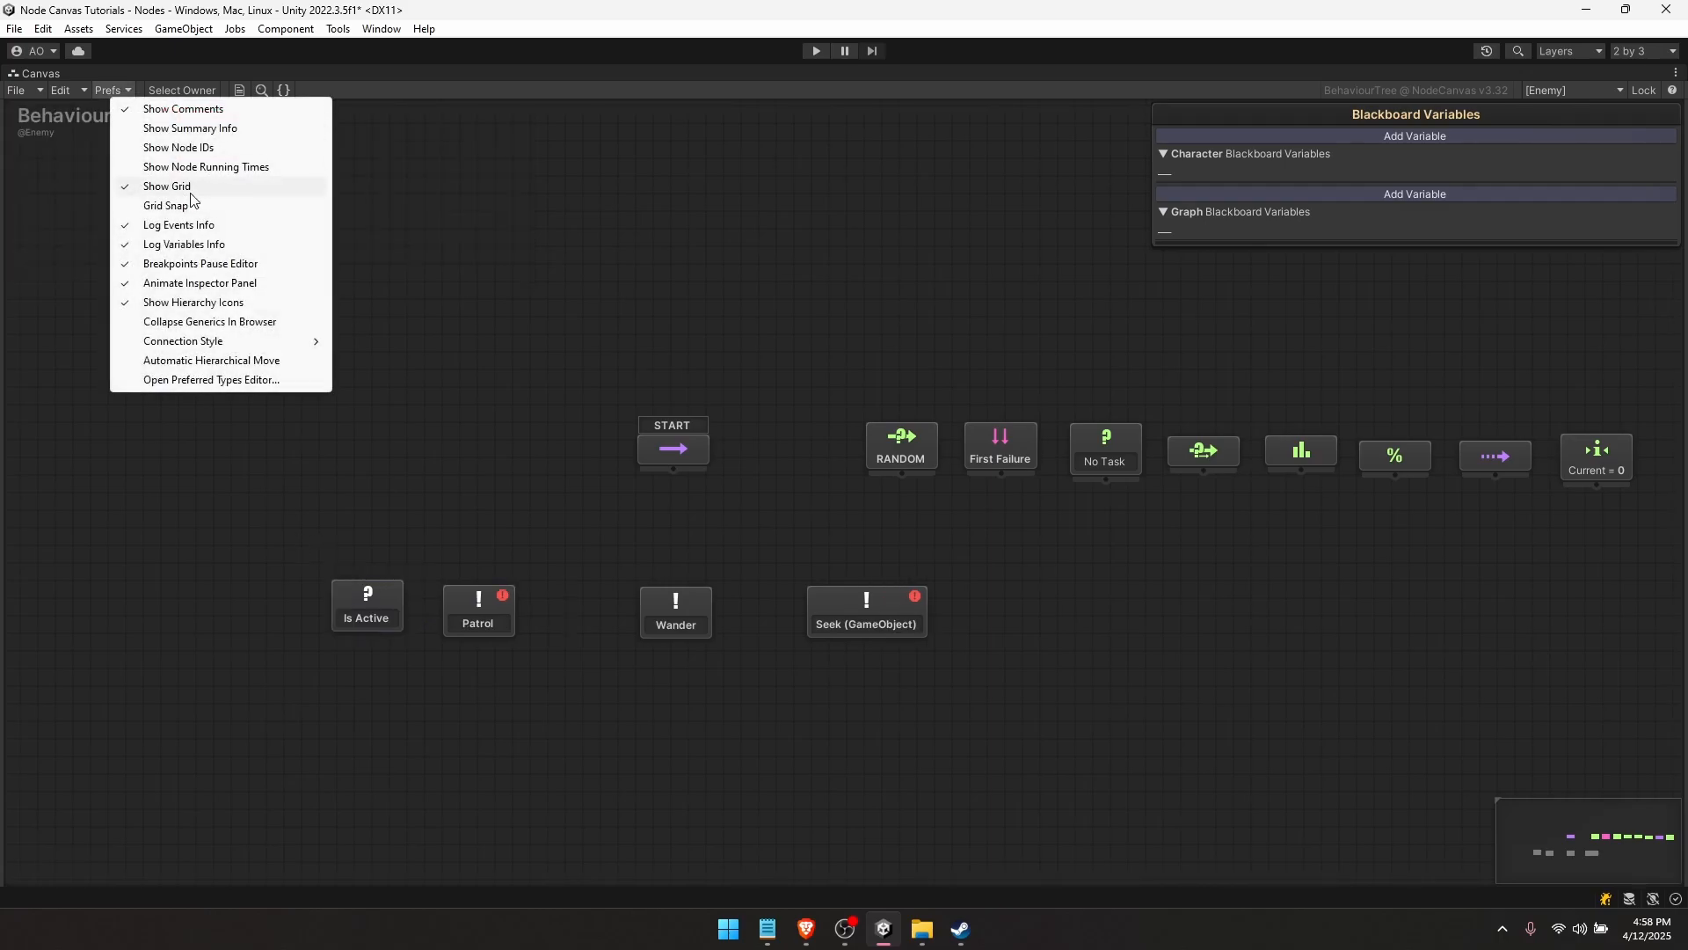
click(190, 128)
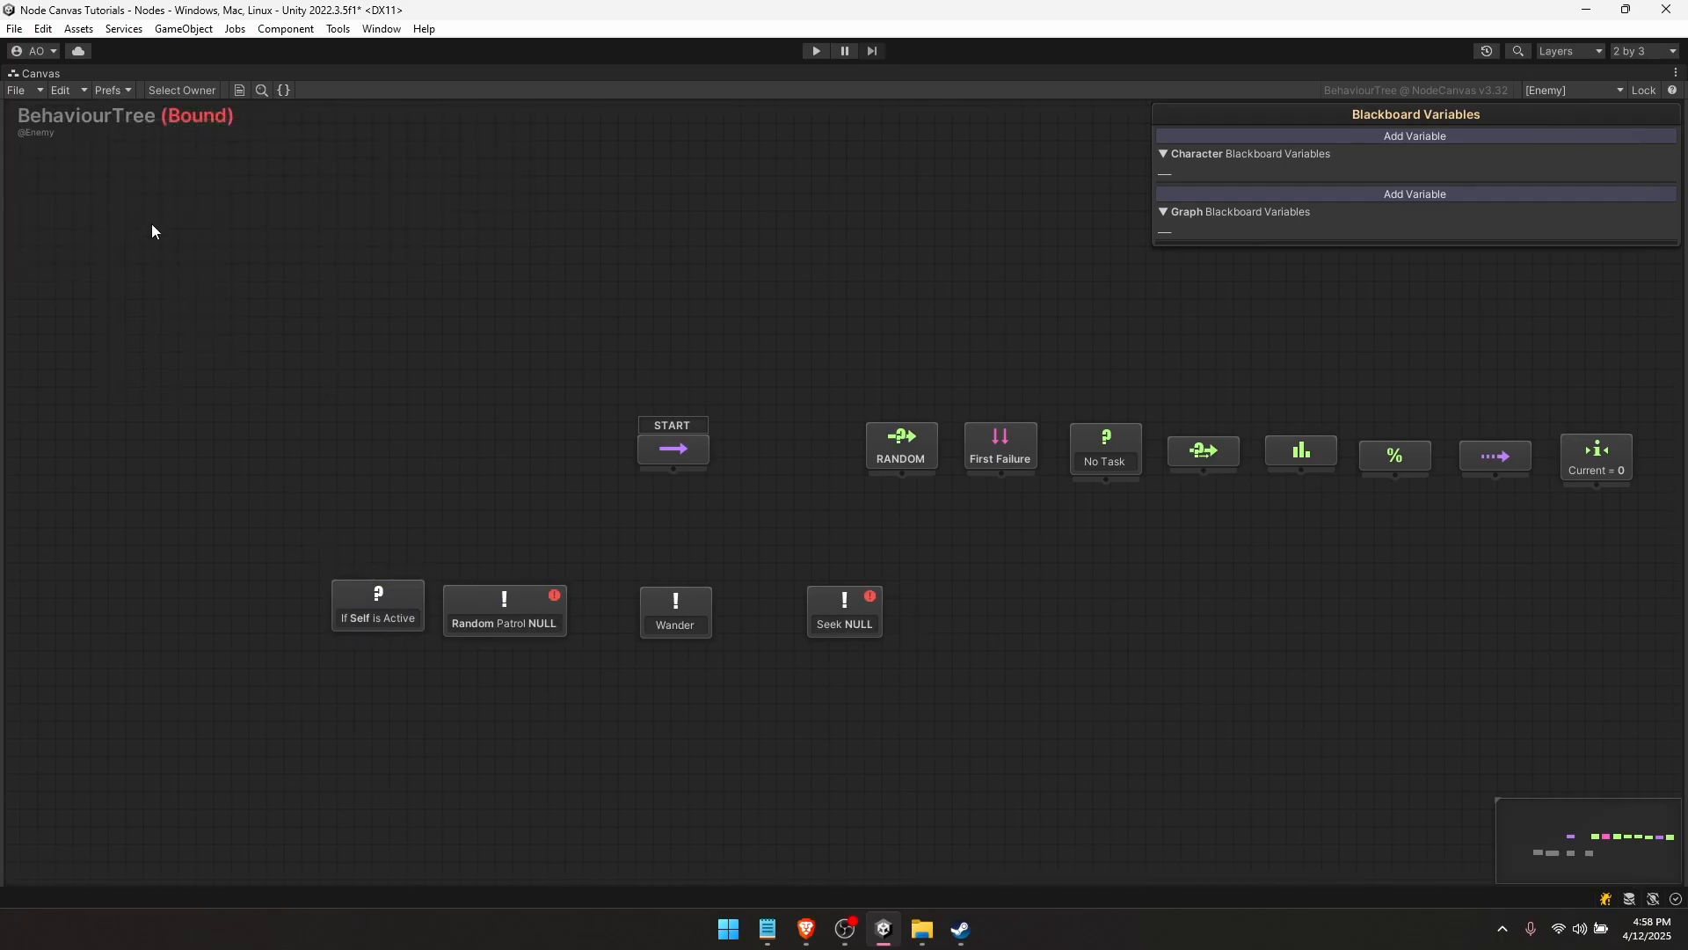
click(113, 91)
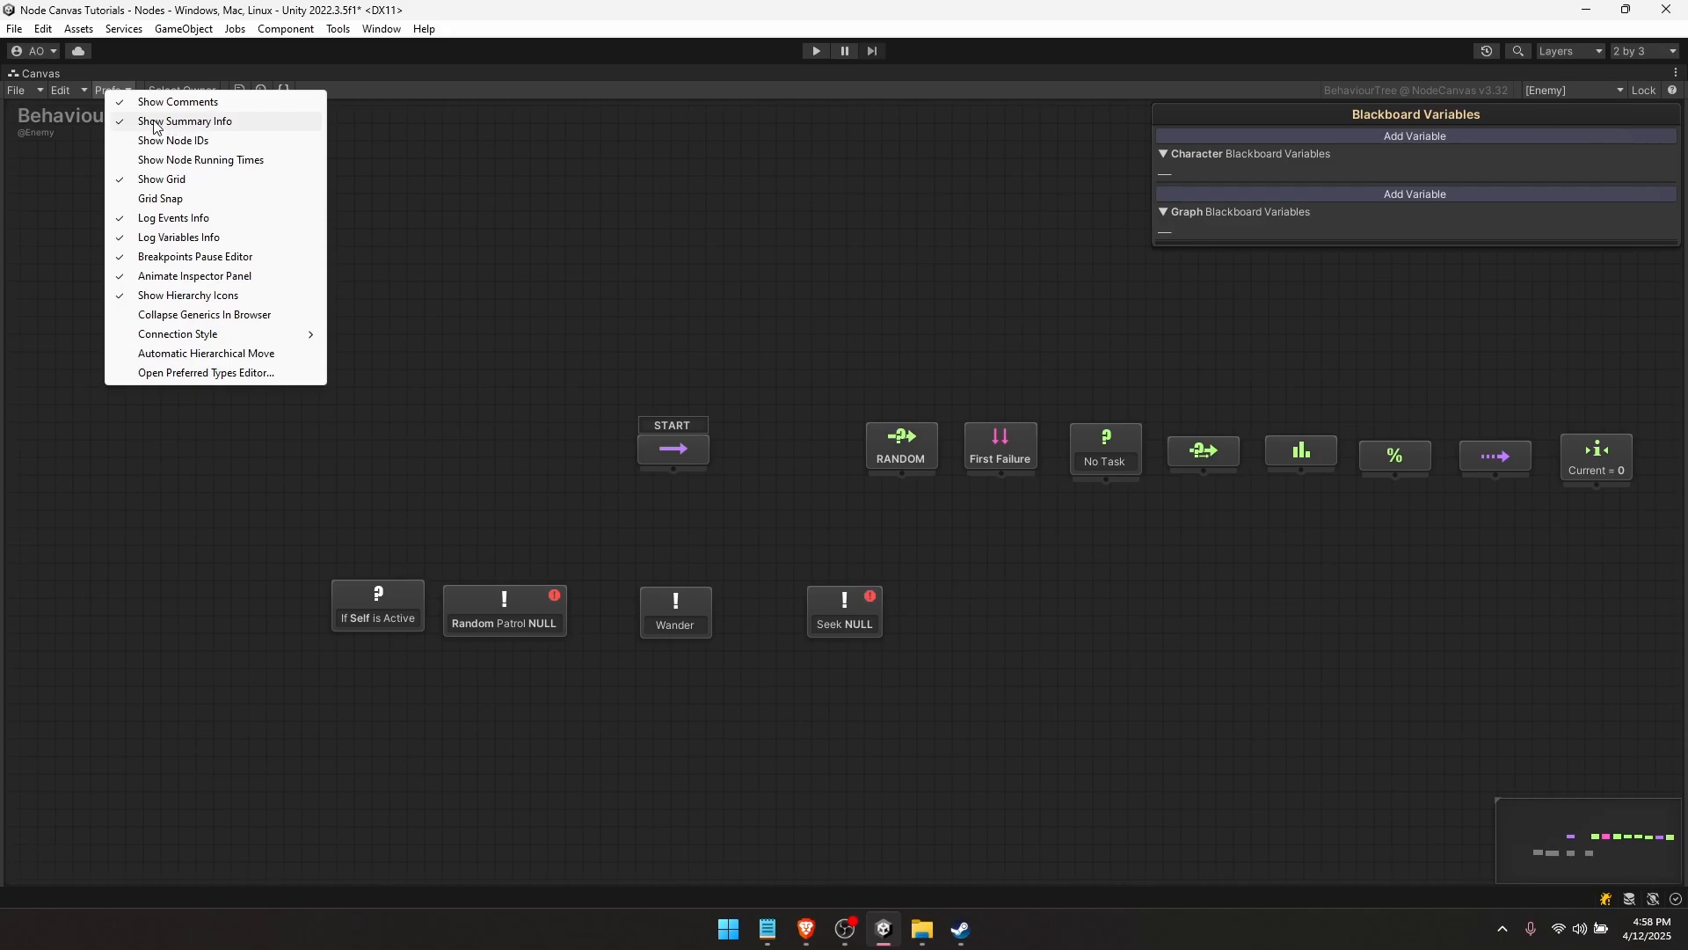
click(199, 123)
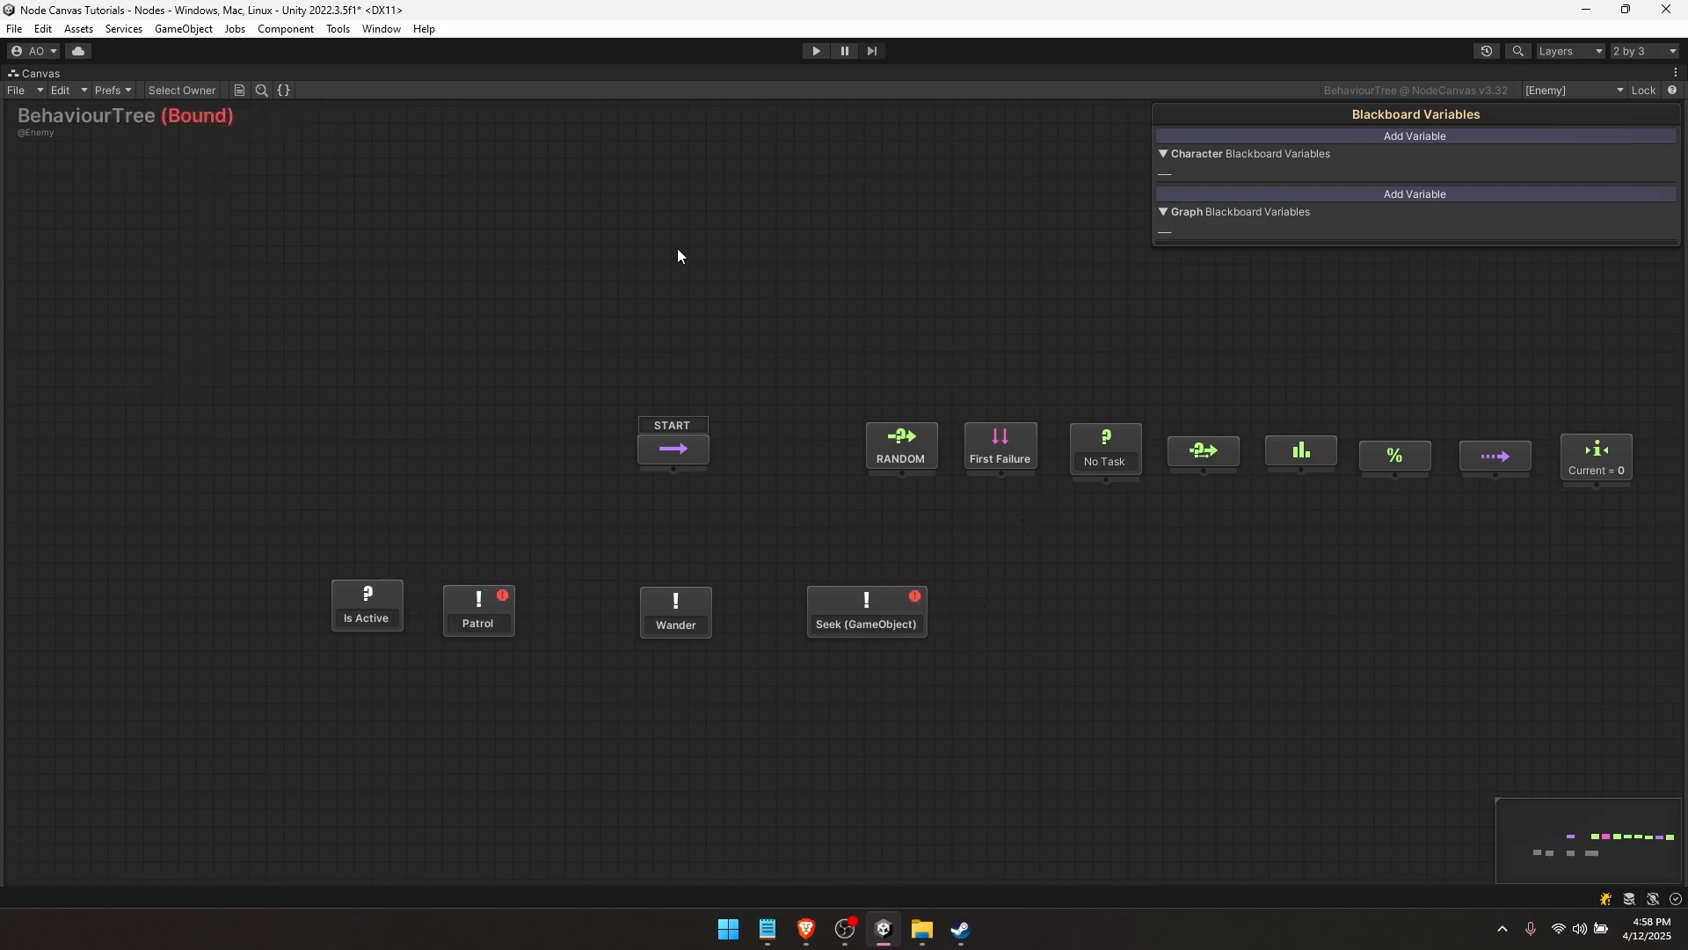
click(127, 91)
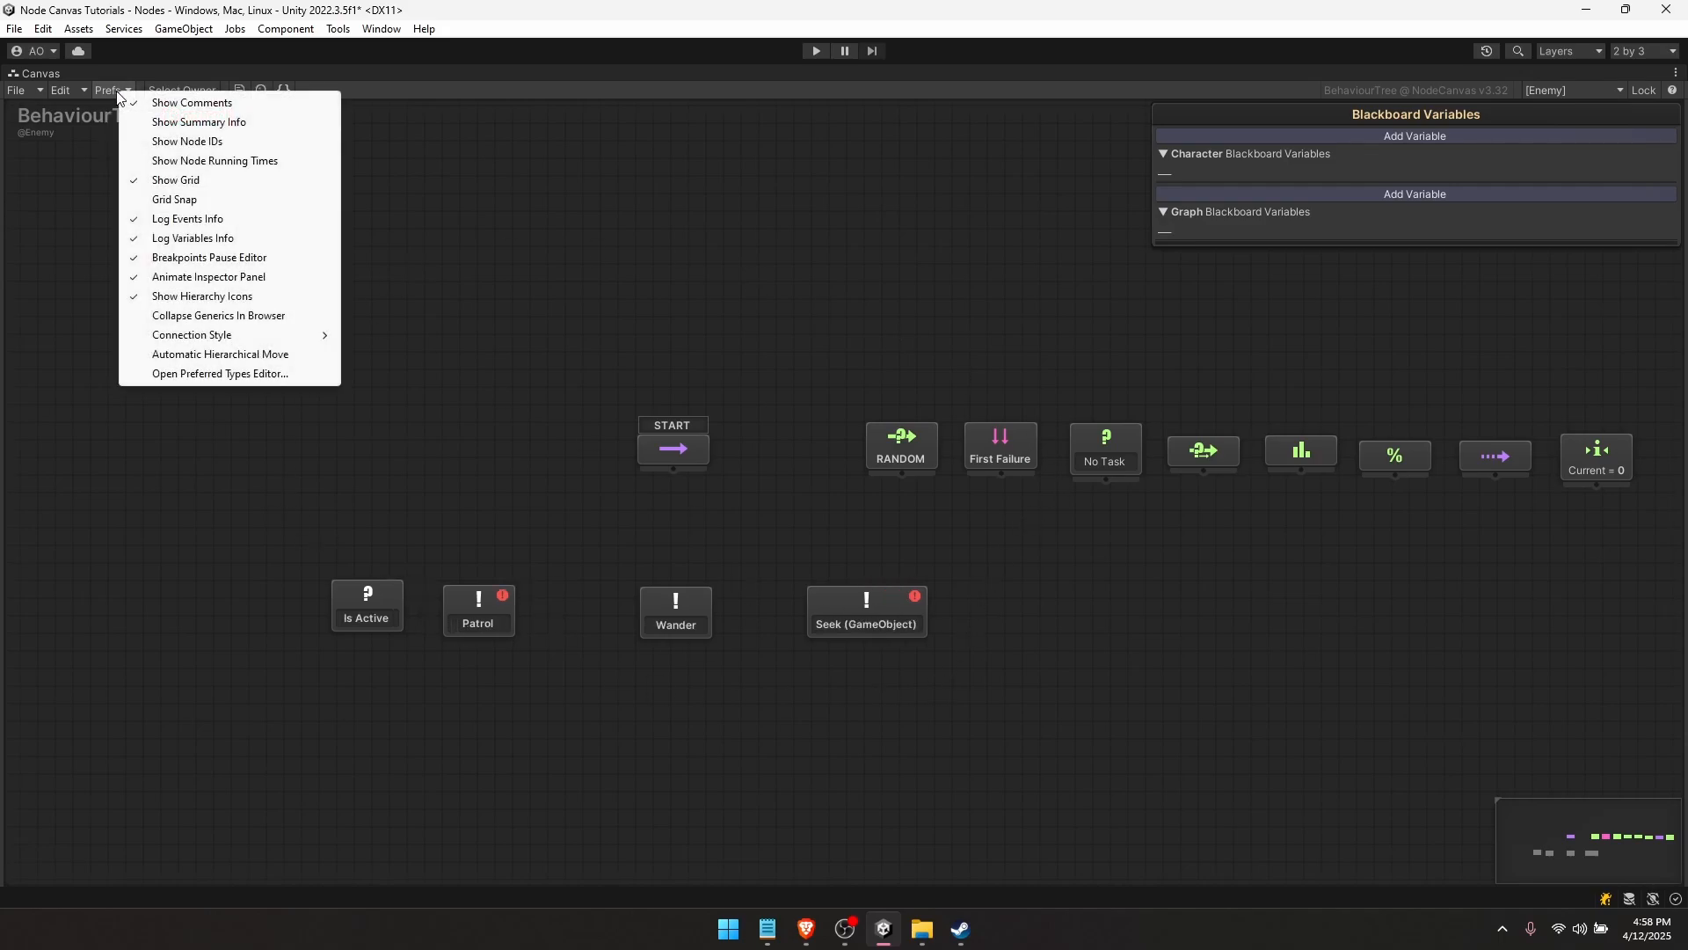
click(187, 124)
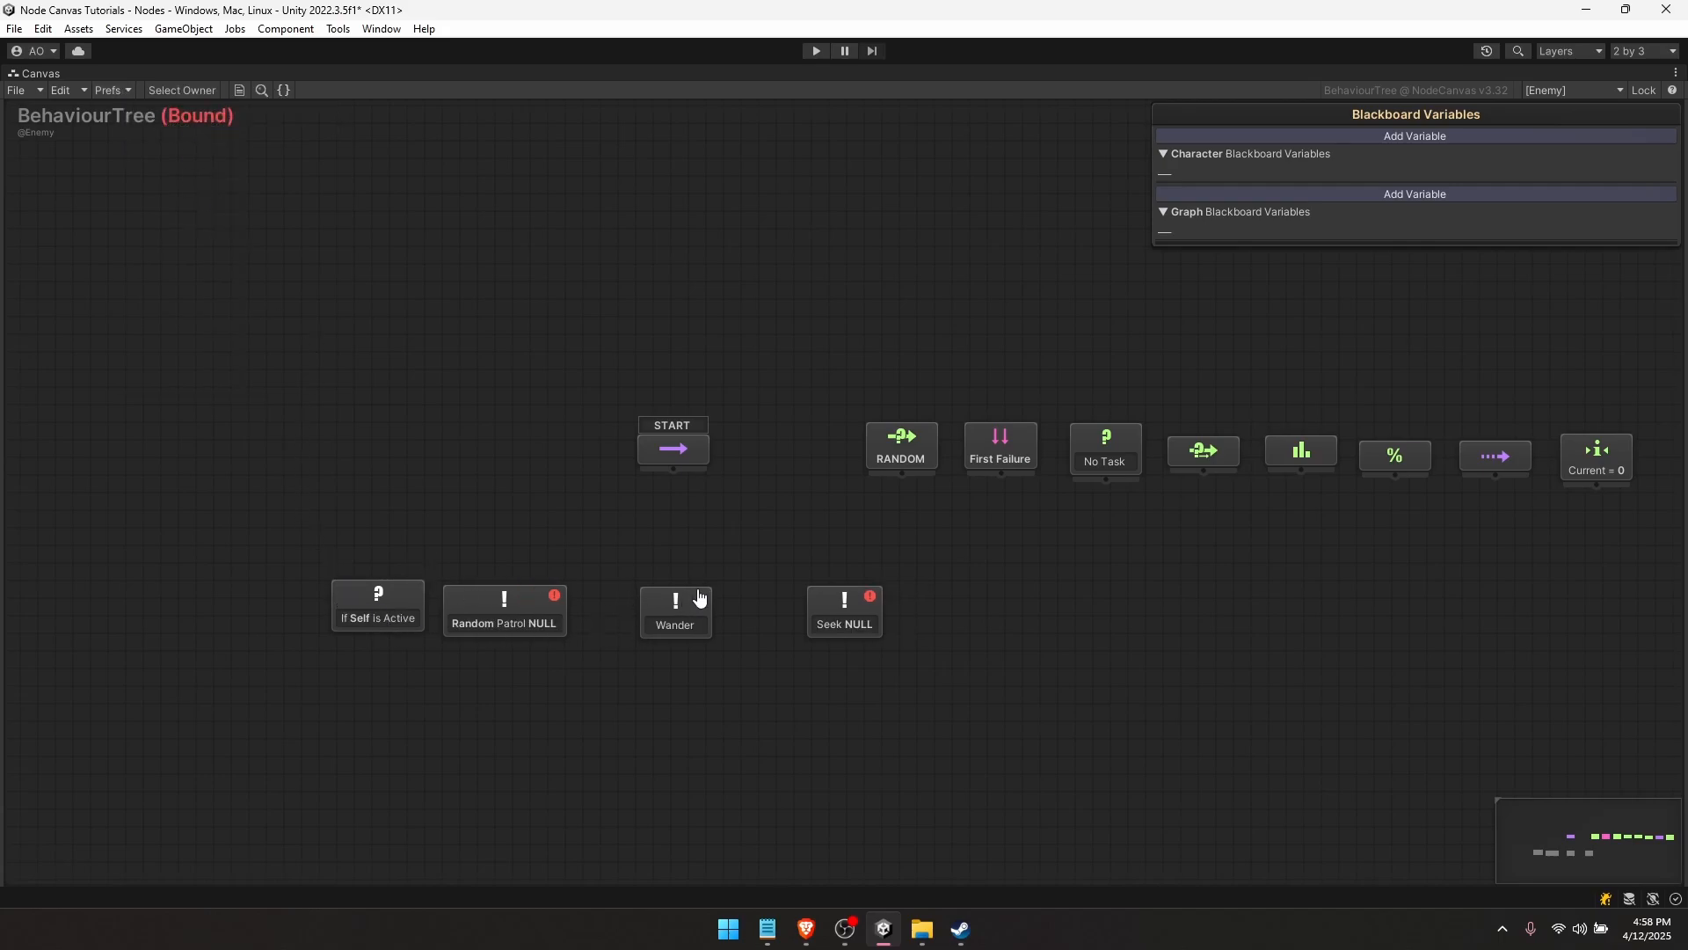
- Space out the Is Active, Patrol, Wander and Seek nodes in a tidy row below the start node
middle_drag(424, 545, 437, 530)
drag(572, 656, 341, 564)
drag(359, 597, 406, 594)
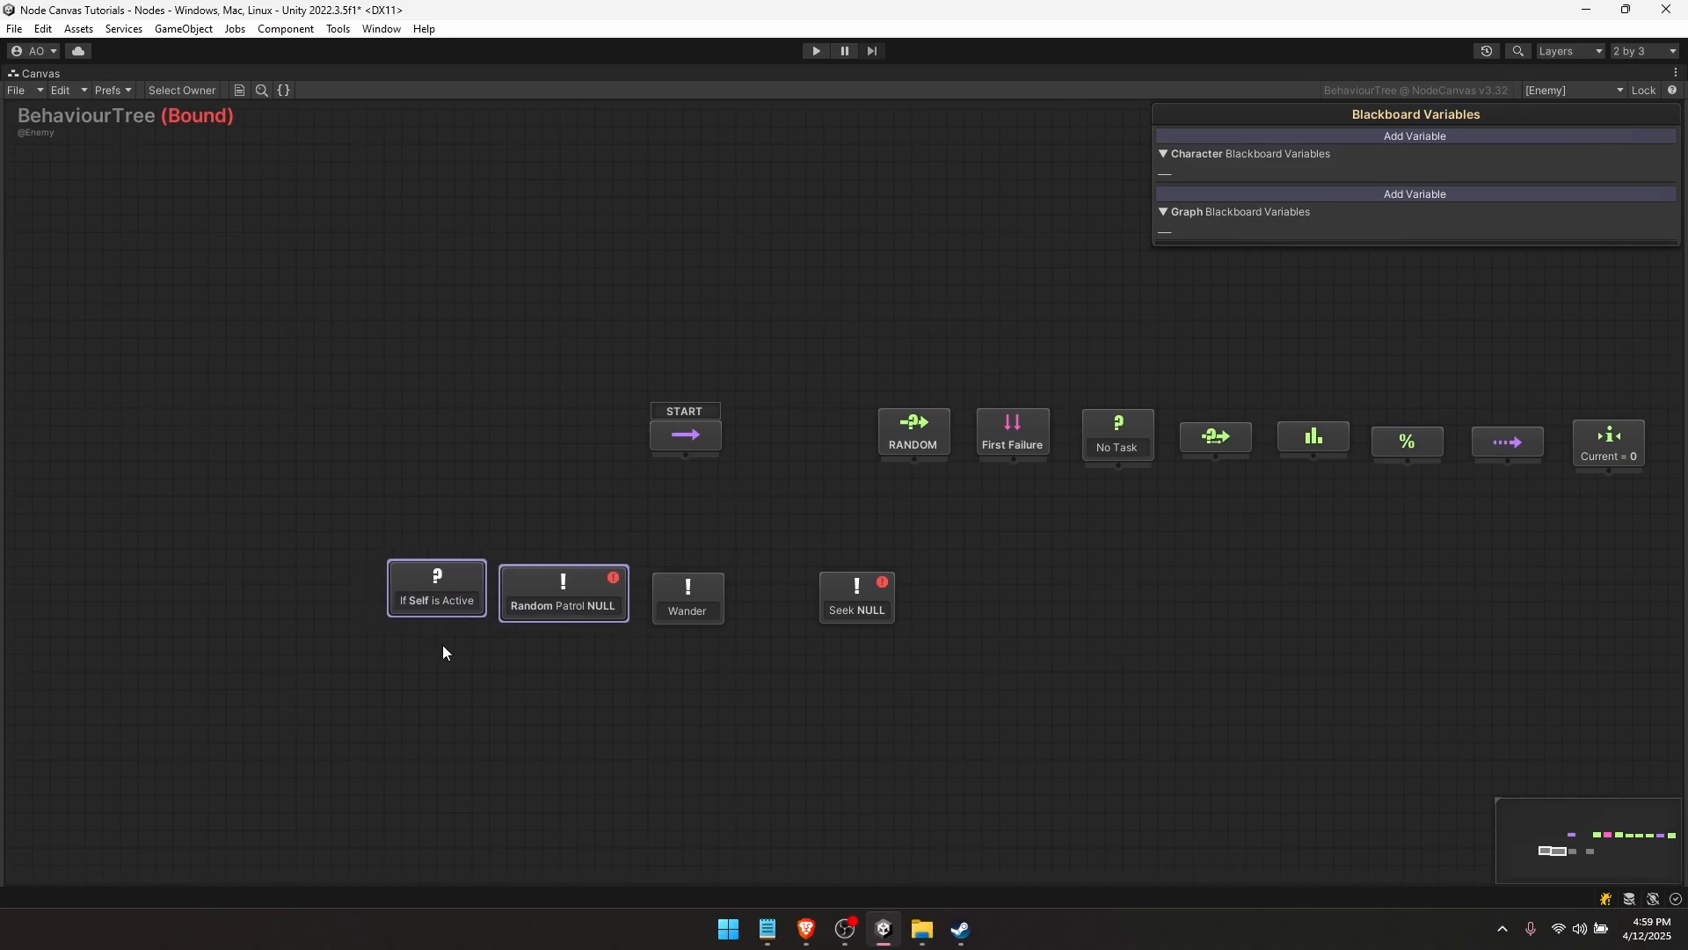
click(442, 647)
drag(699, 609, 735, 614)
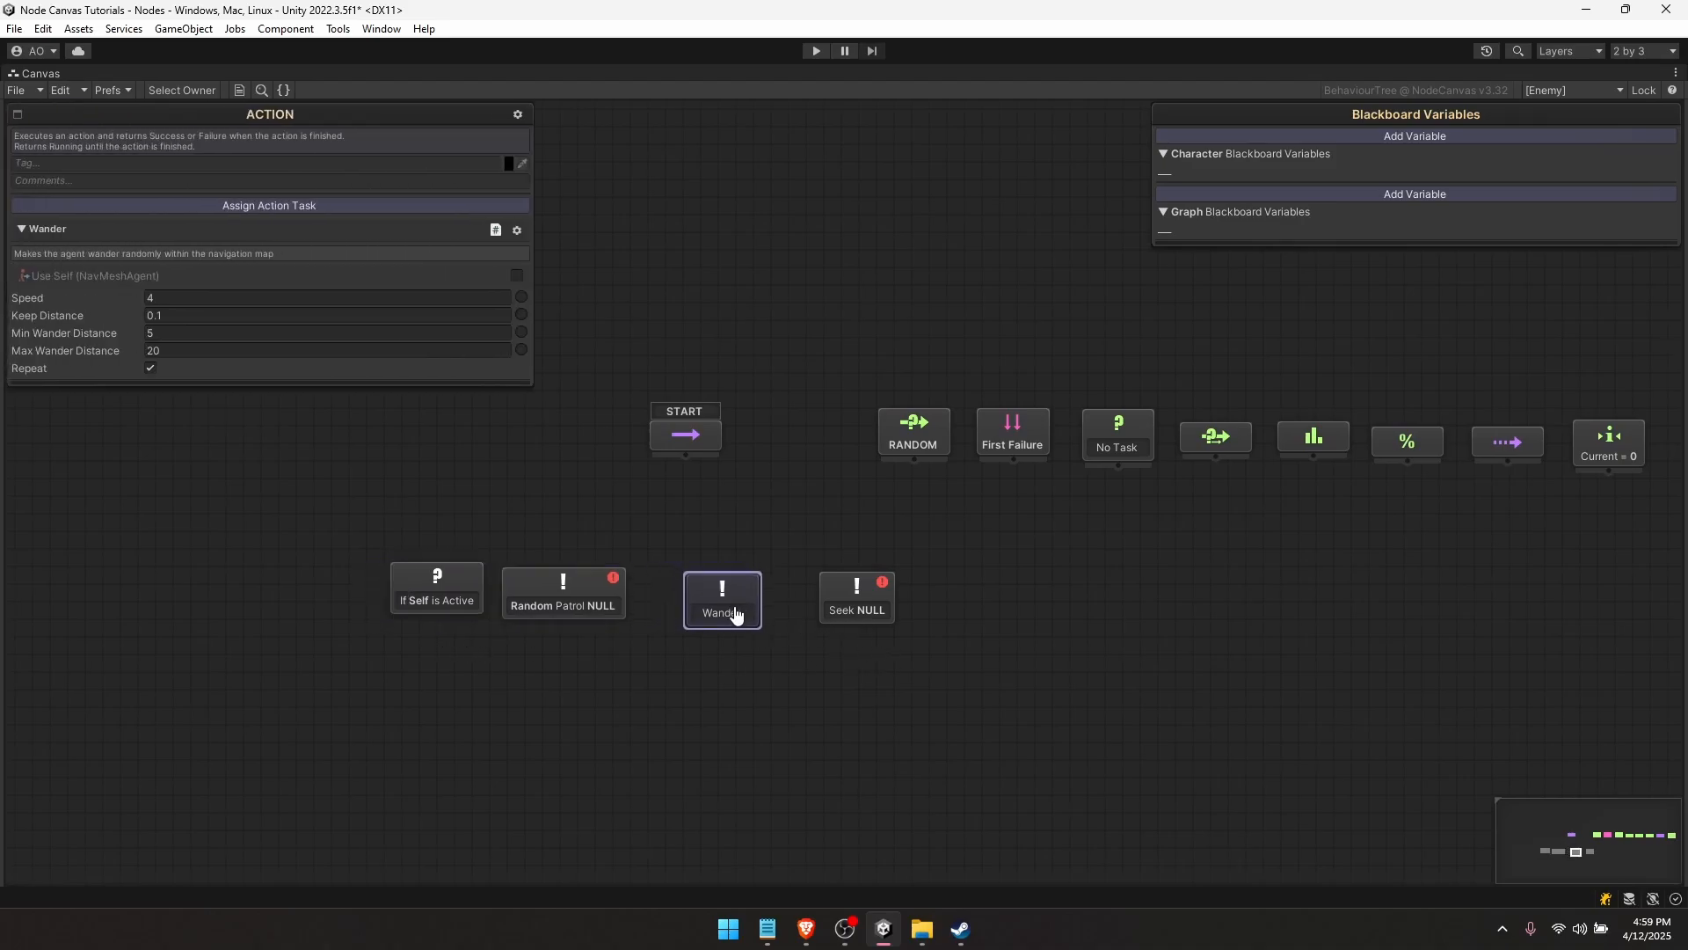
drag(570, 605, 565, 615)
drag(447, 606, 446, 625)
click(554, 611)
drag(858, 591, 843, 599)
click(588, 678)
- Inspect the settings of the Is Active condition node and deselect it
click(432, 595)
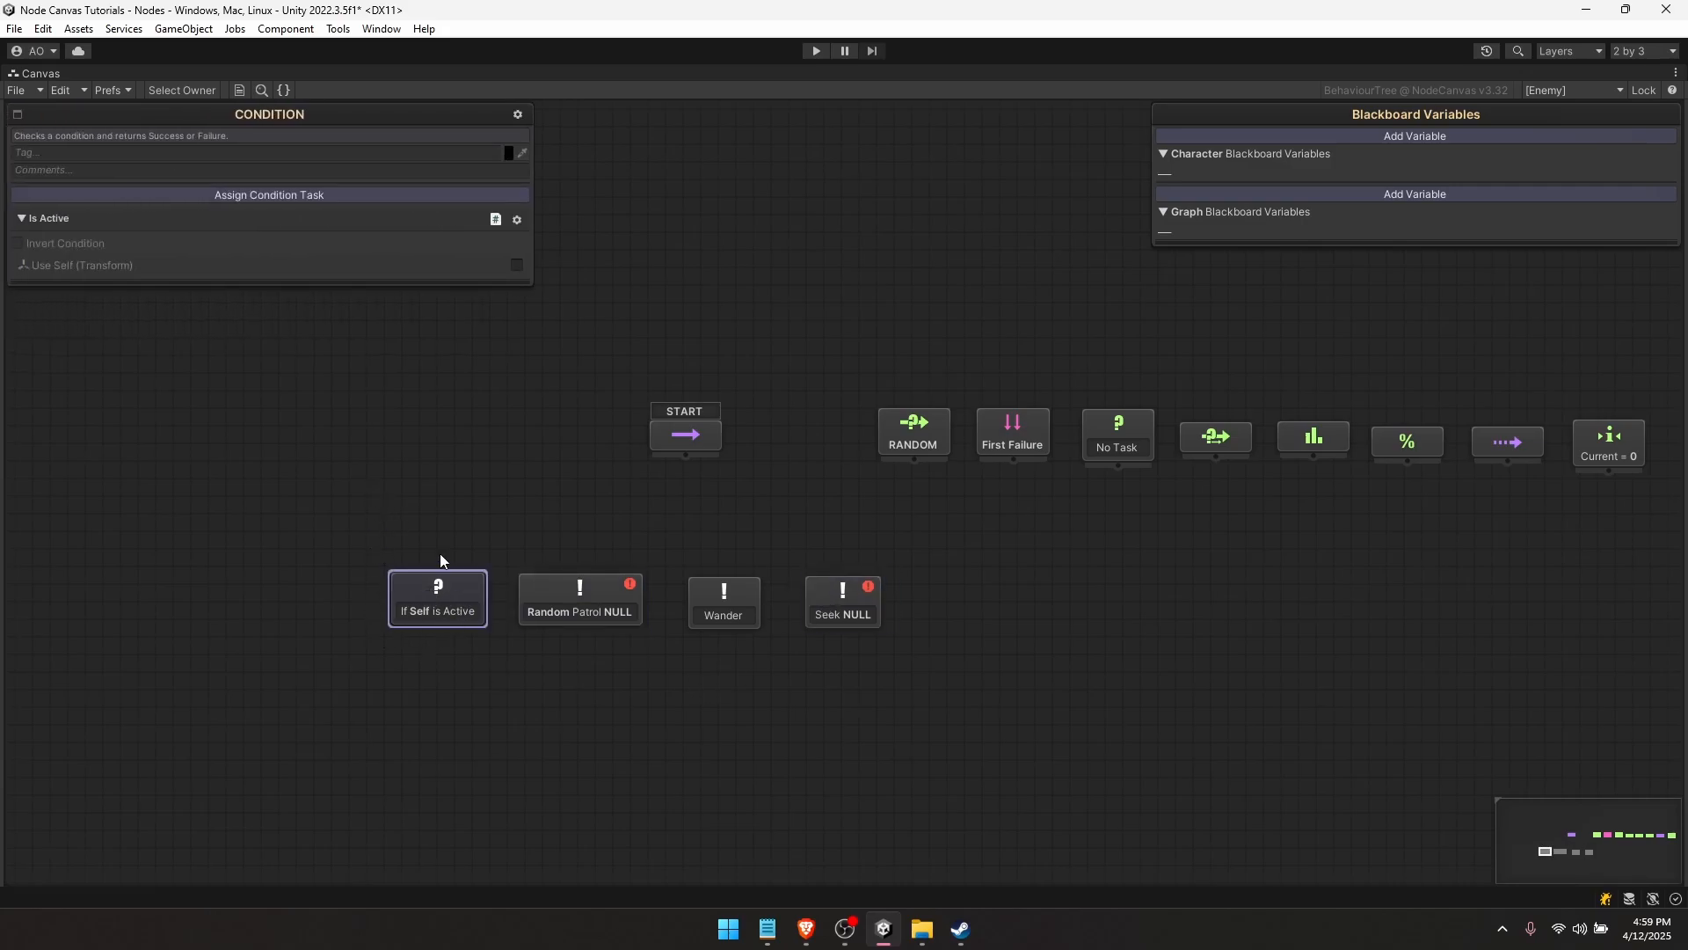
click(389, 532)
click(449, 603)
click(336, 568)
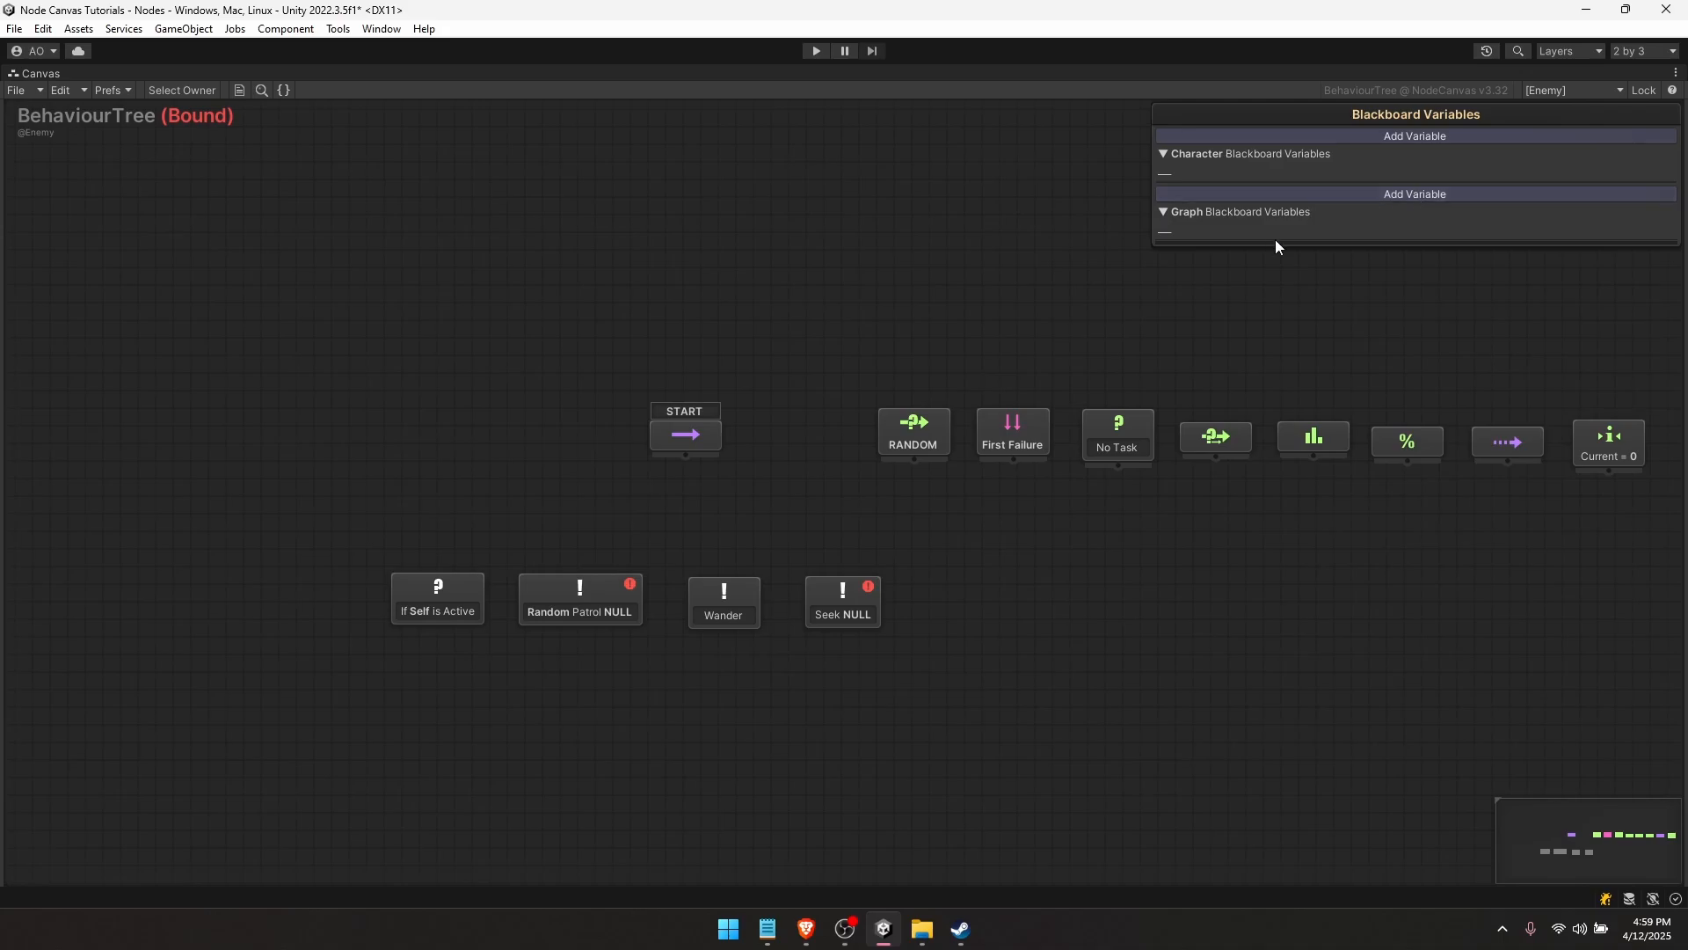
- Add a GameObject variable named door to the graph blackboard
click(1387, 194)
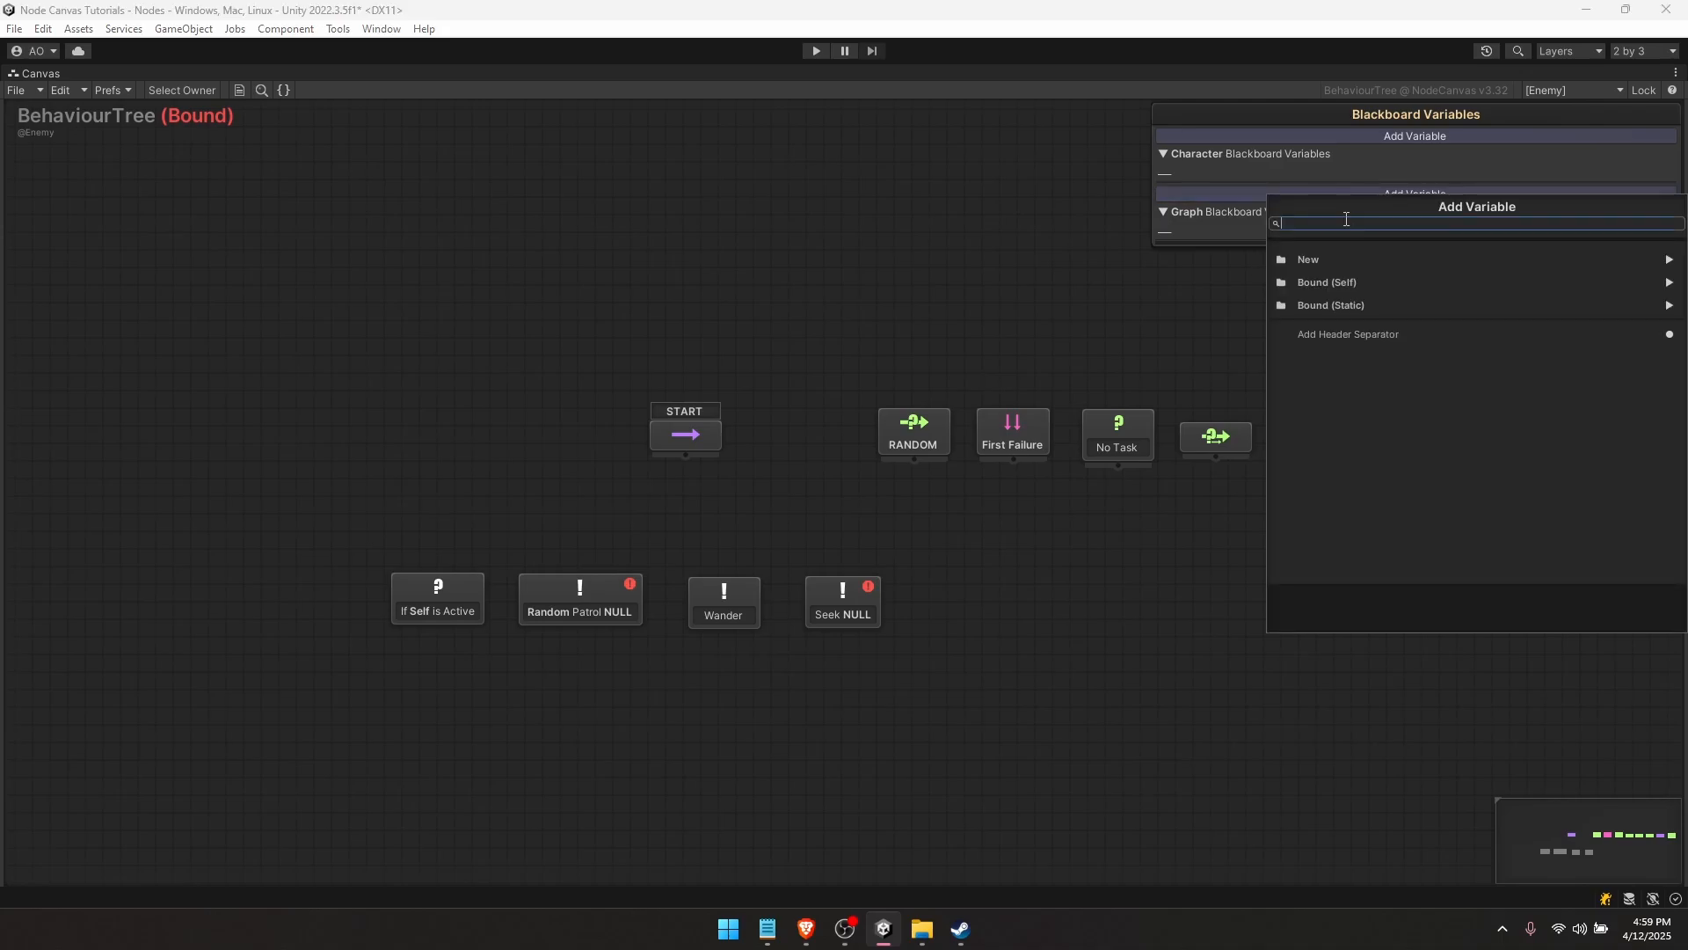
text(game)
key(Down)
key(Return)
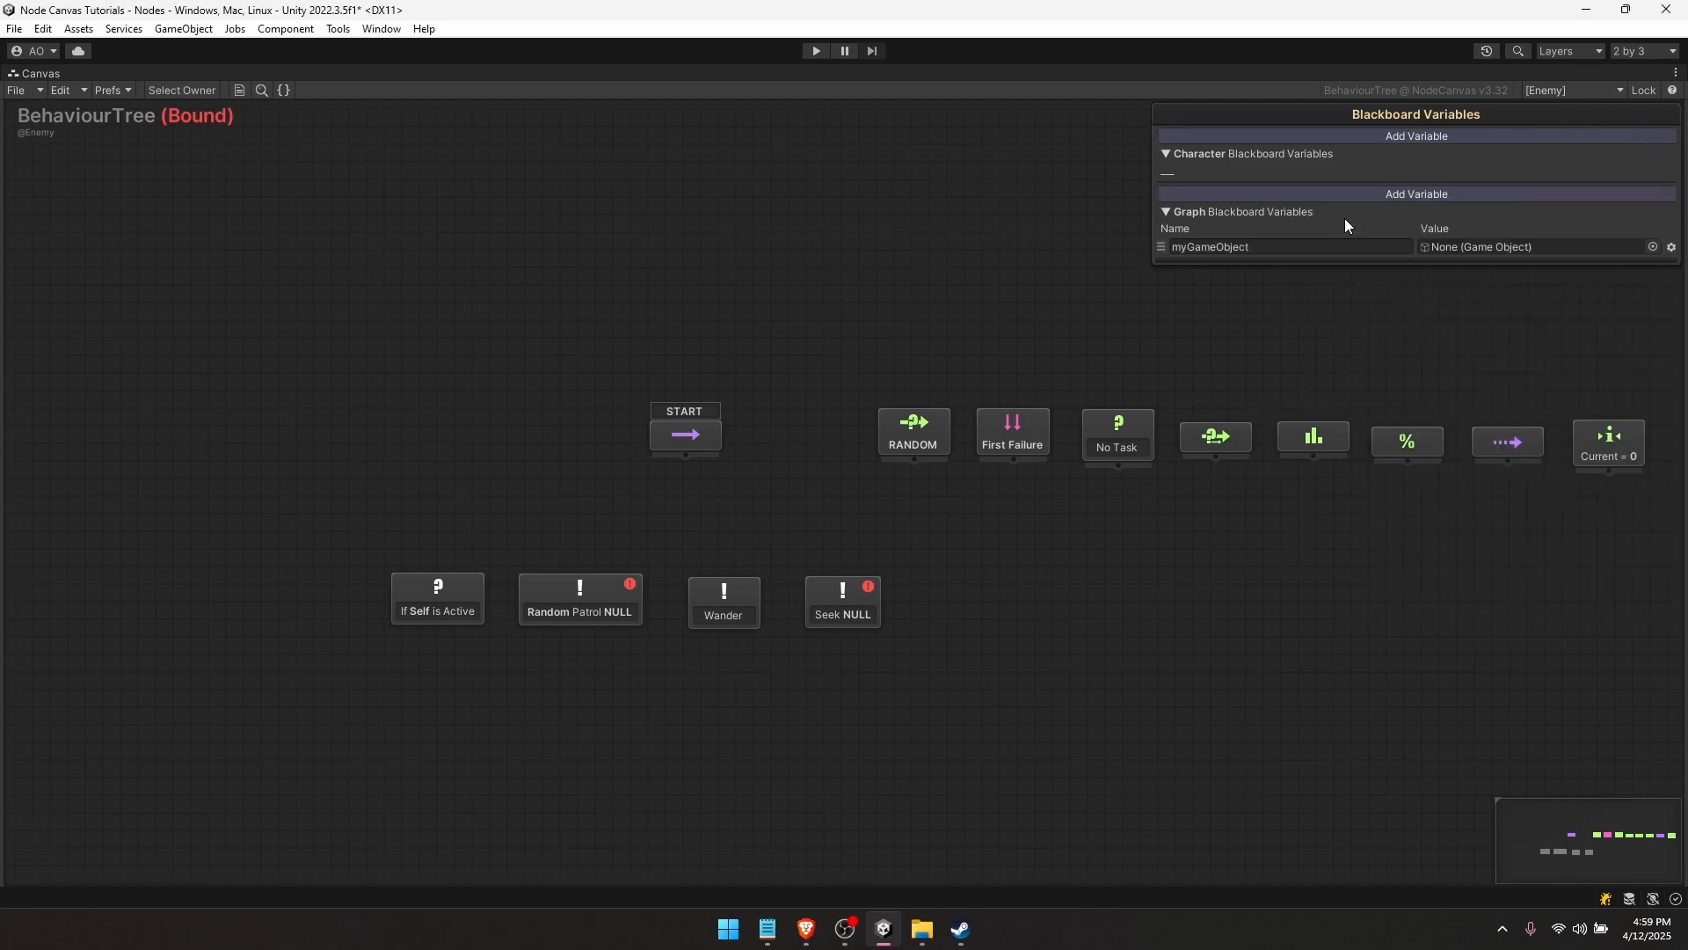
click(1307, 246)
text(door)
click(1364, 194)
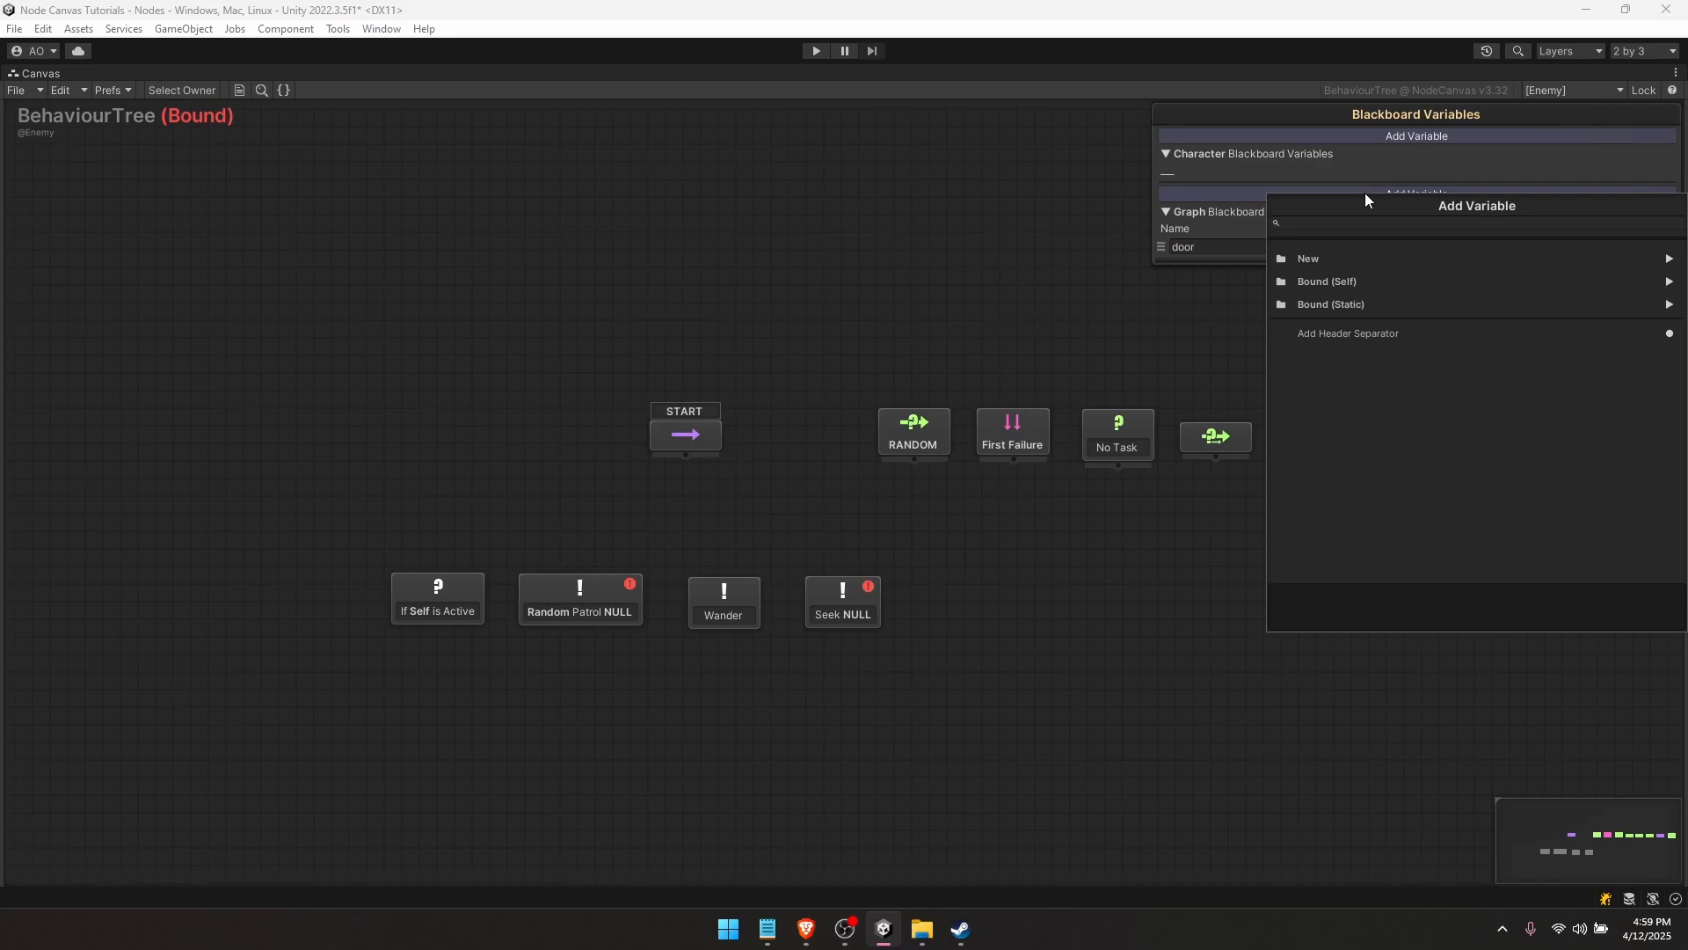
click(1342, 216)
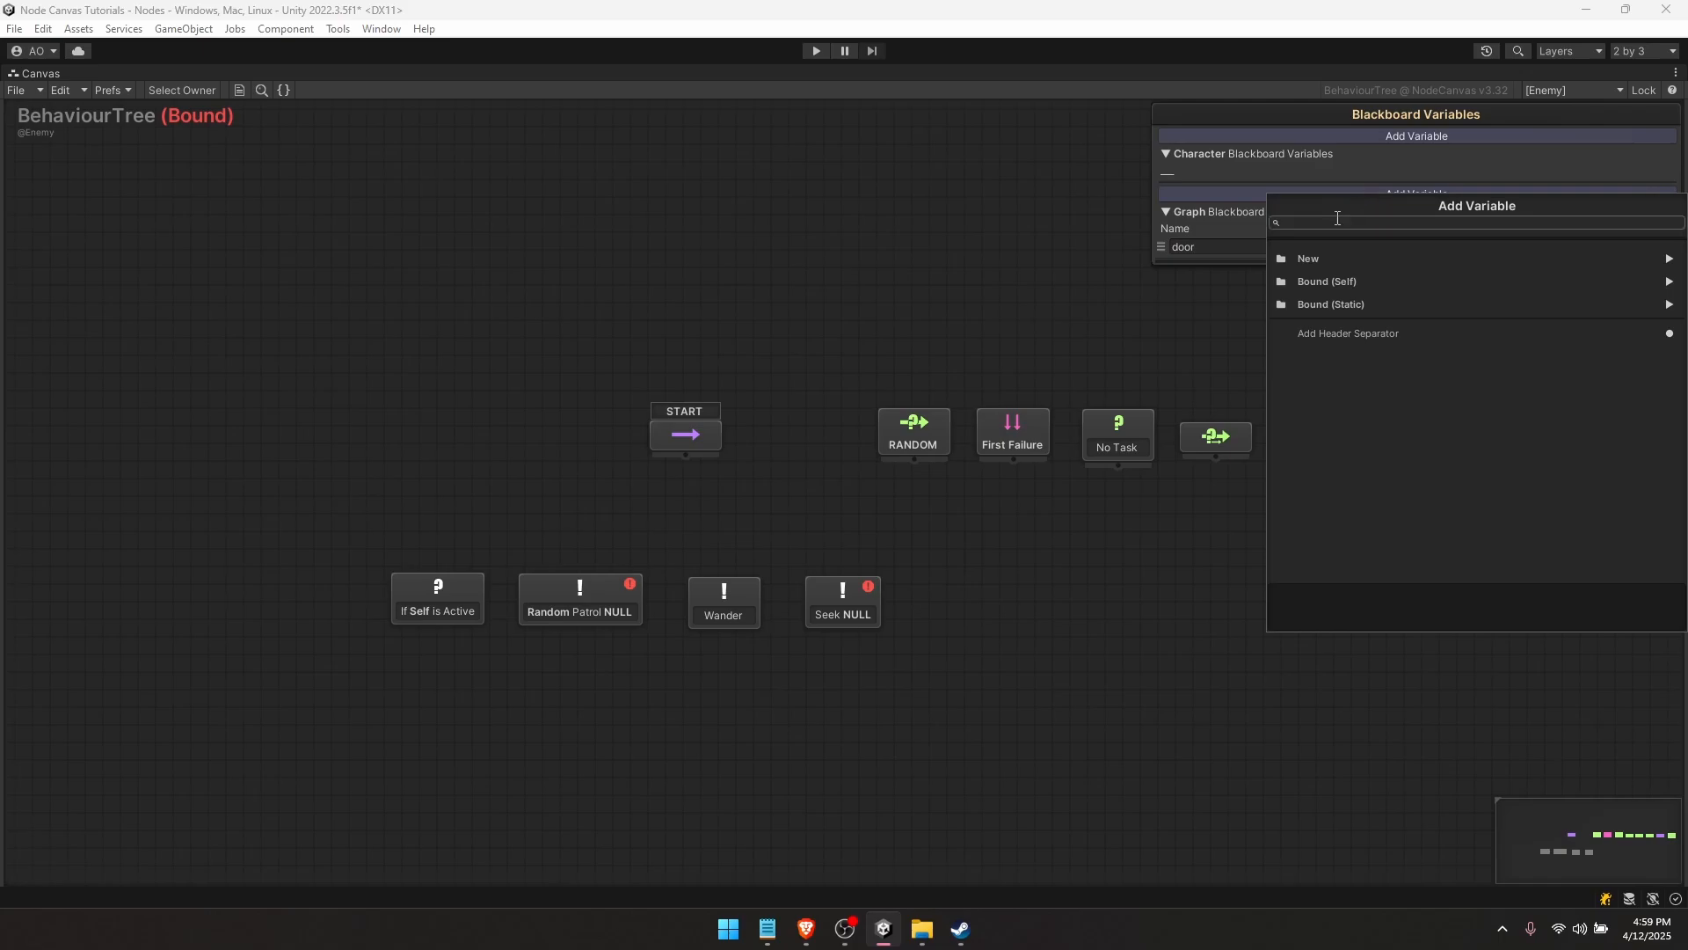
- Bind the Patrol node's target list to a newly created graph variable and shift the Wander node clear of the Patrol node
click(619, 613)
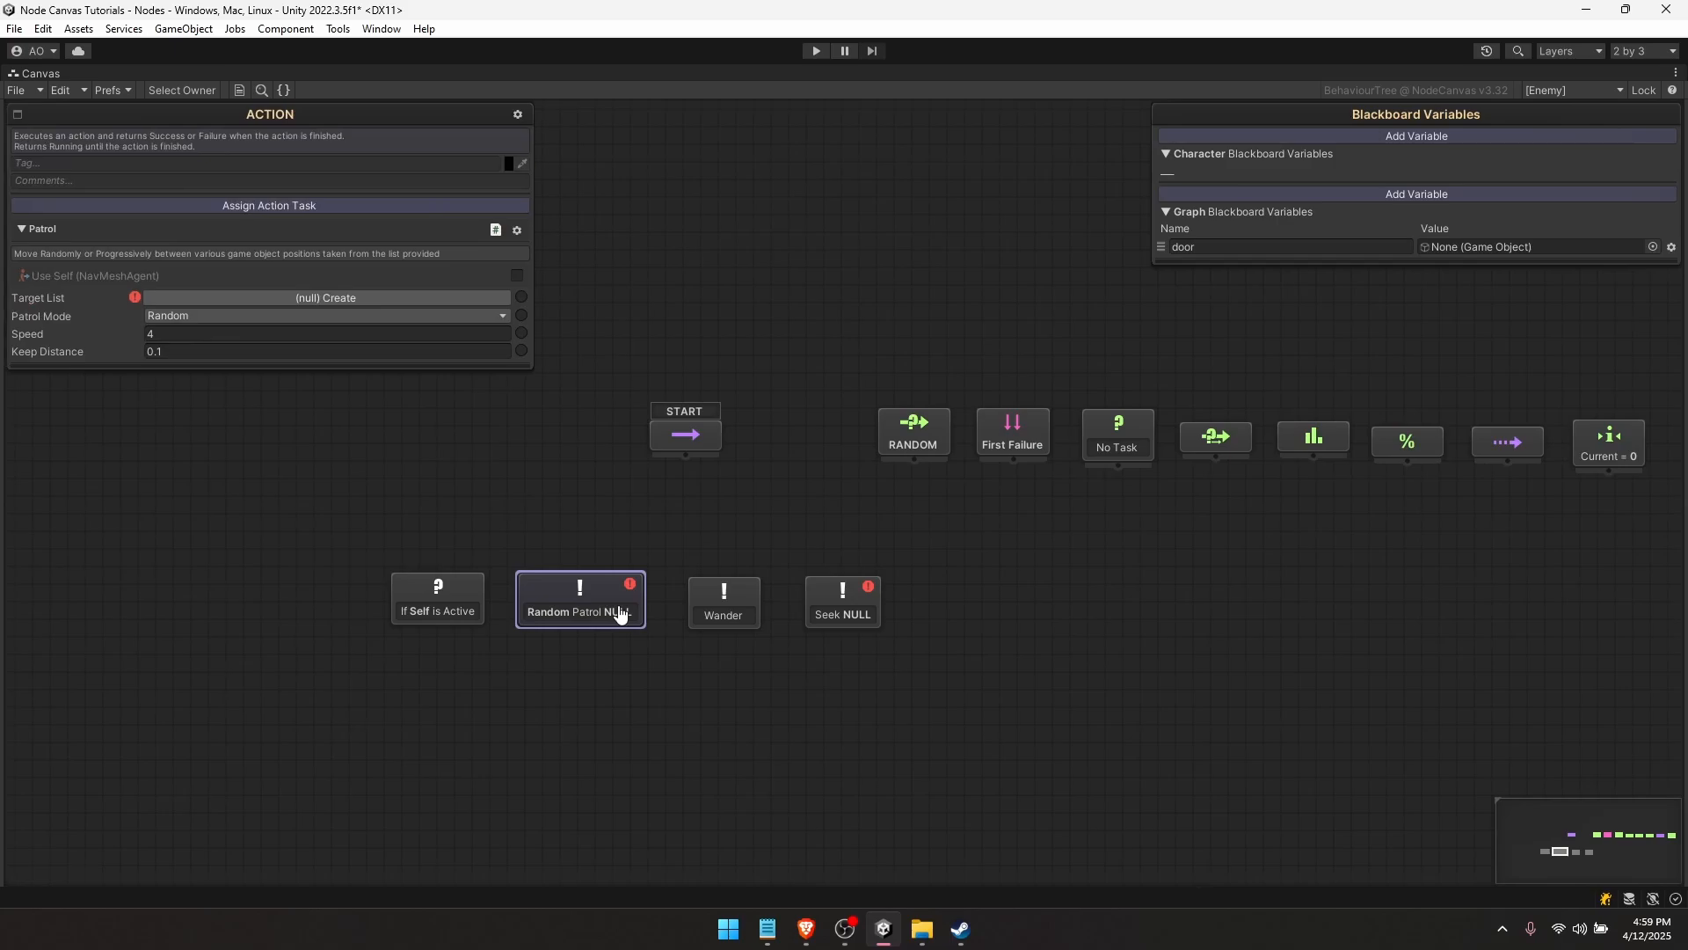
click(521, 297)
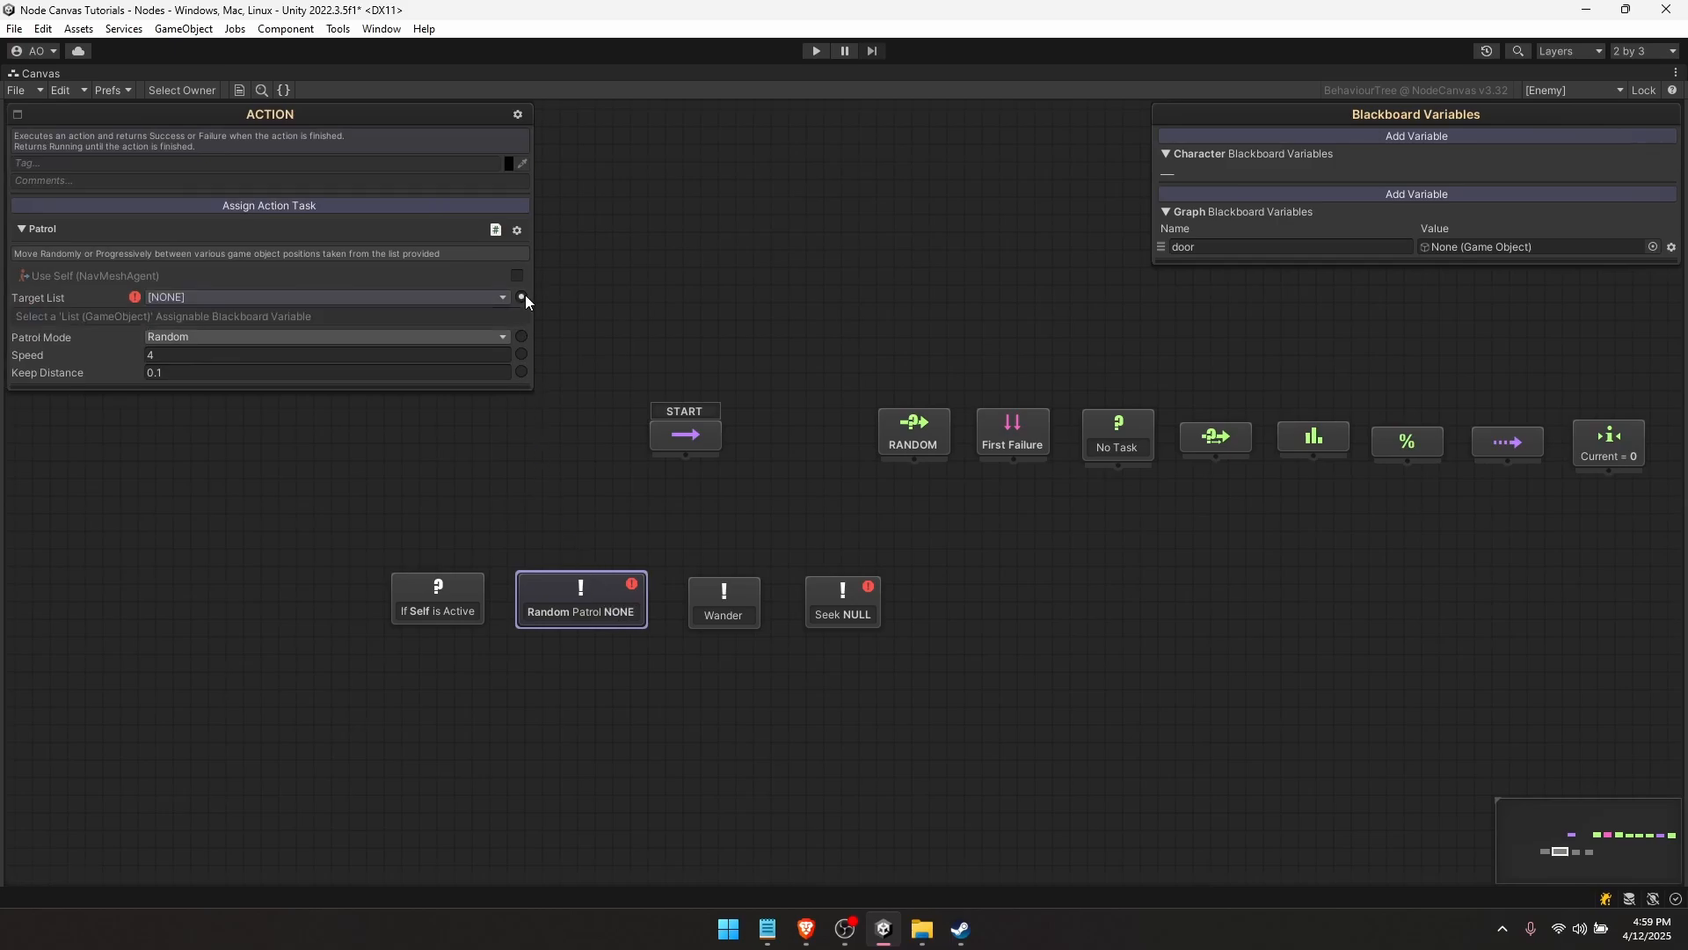
click(236, 299)
mouse_move(228, 364)
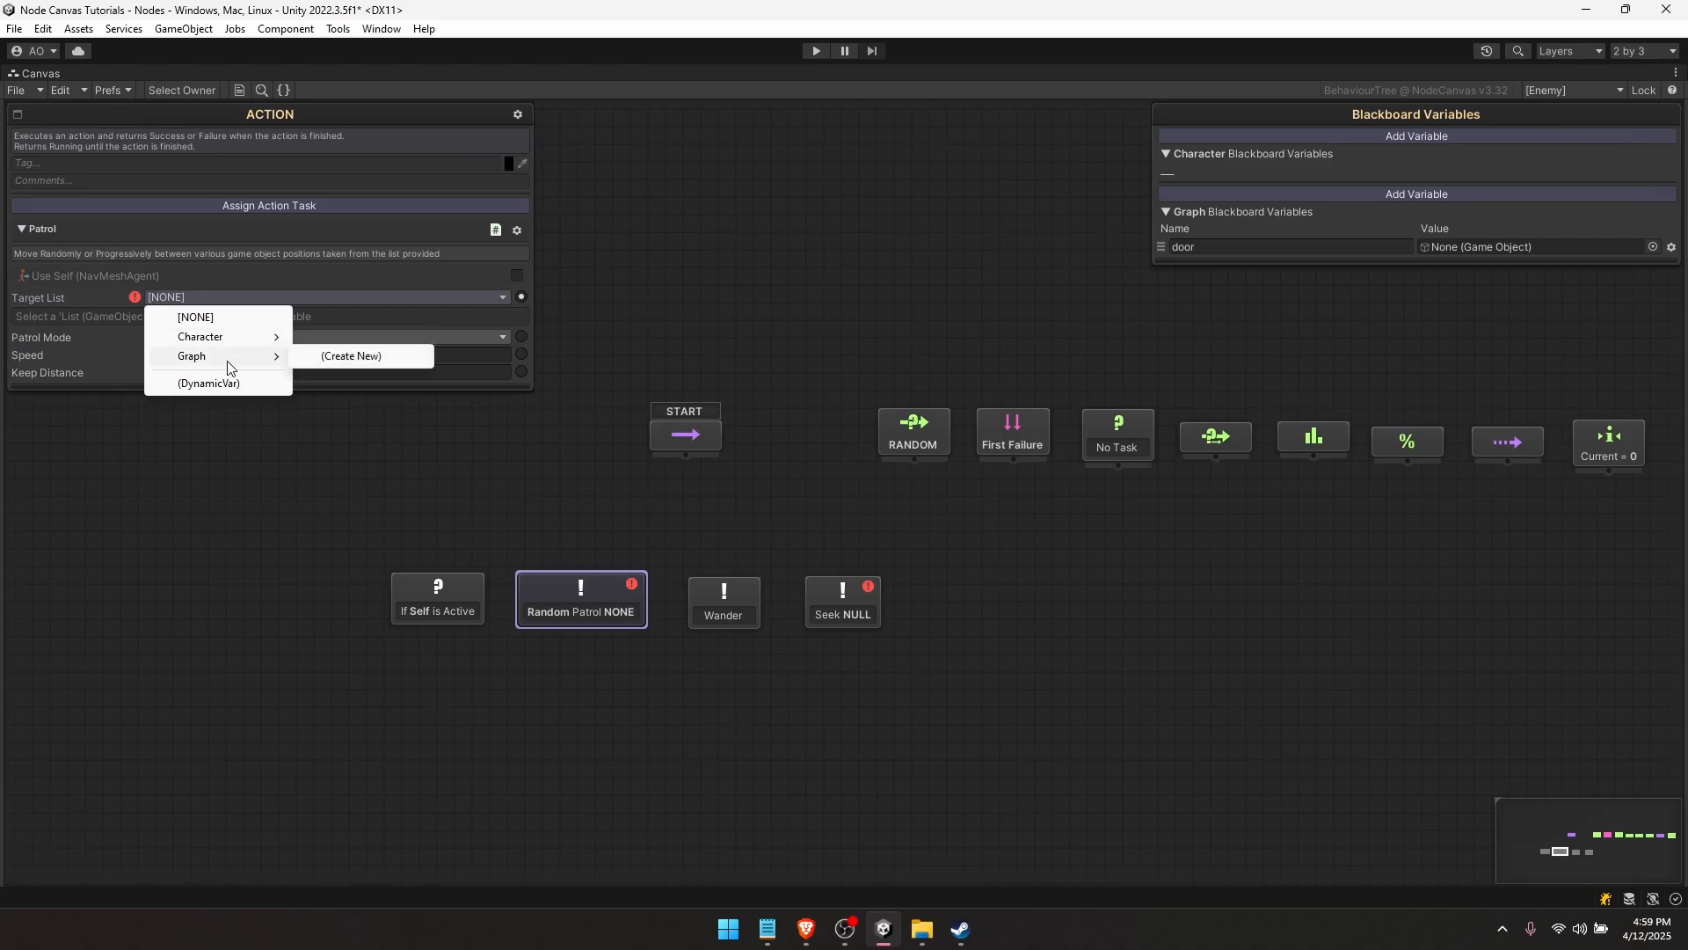
click(329, 360)
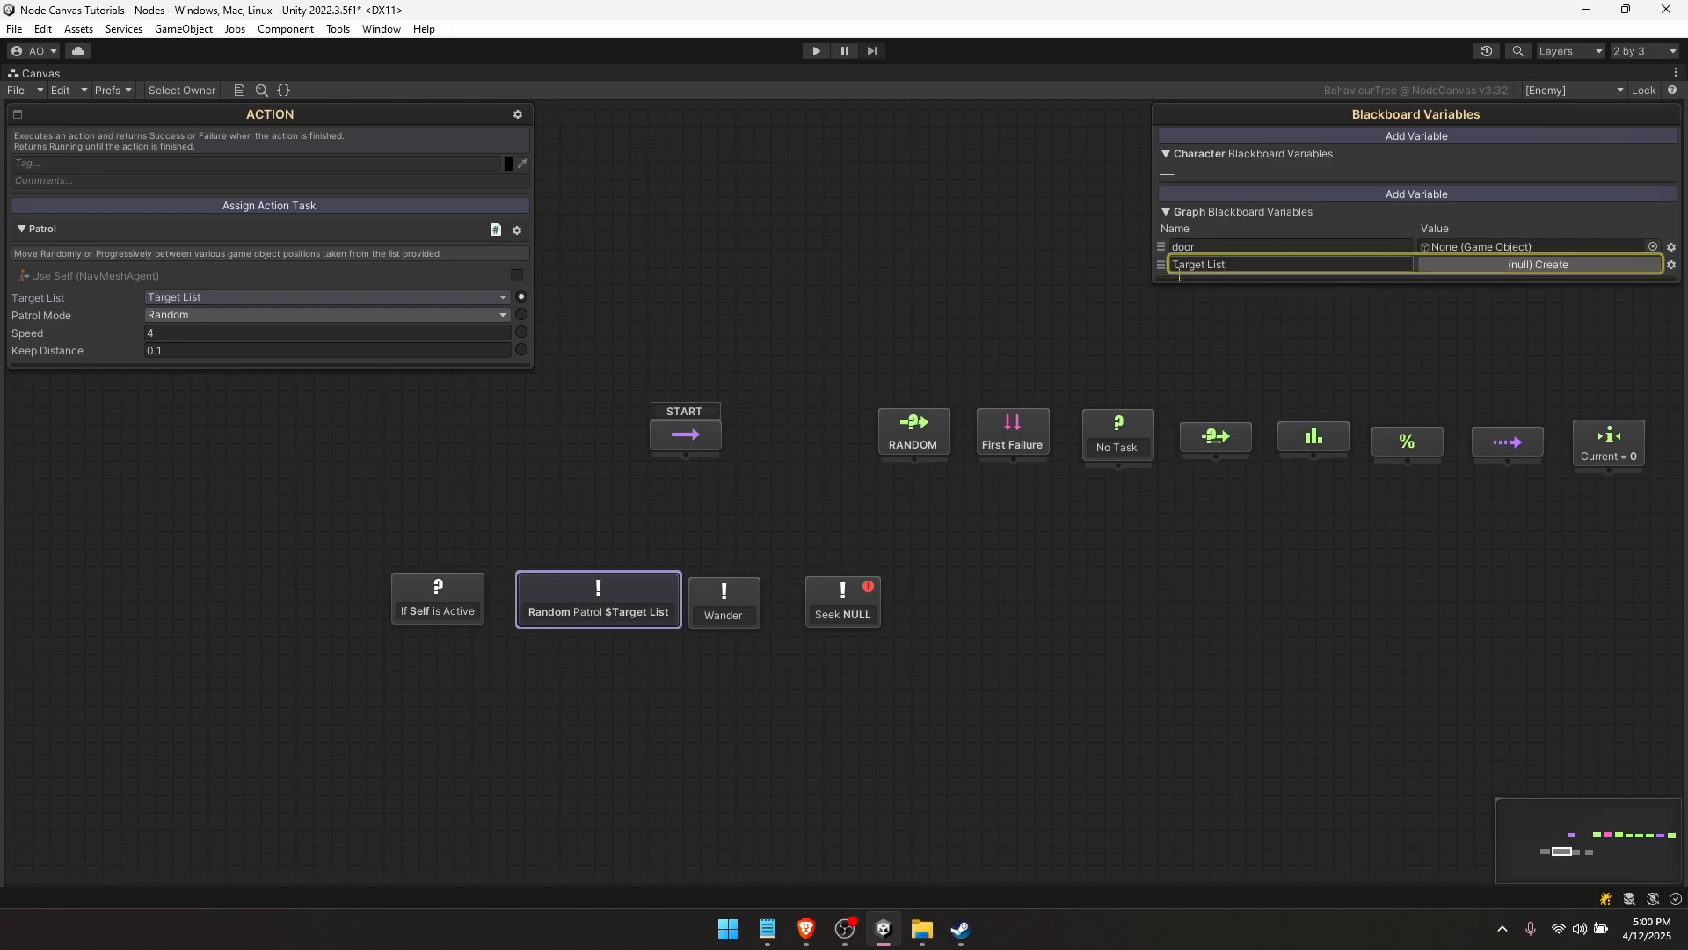
click(724, 606)
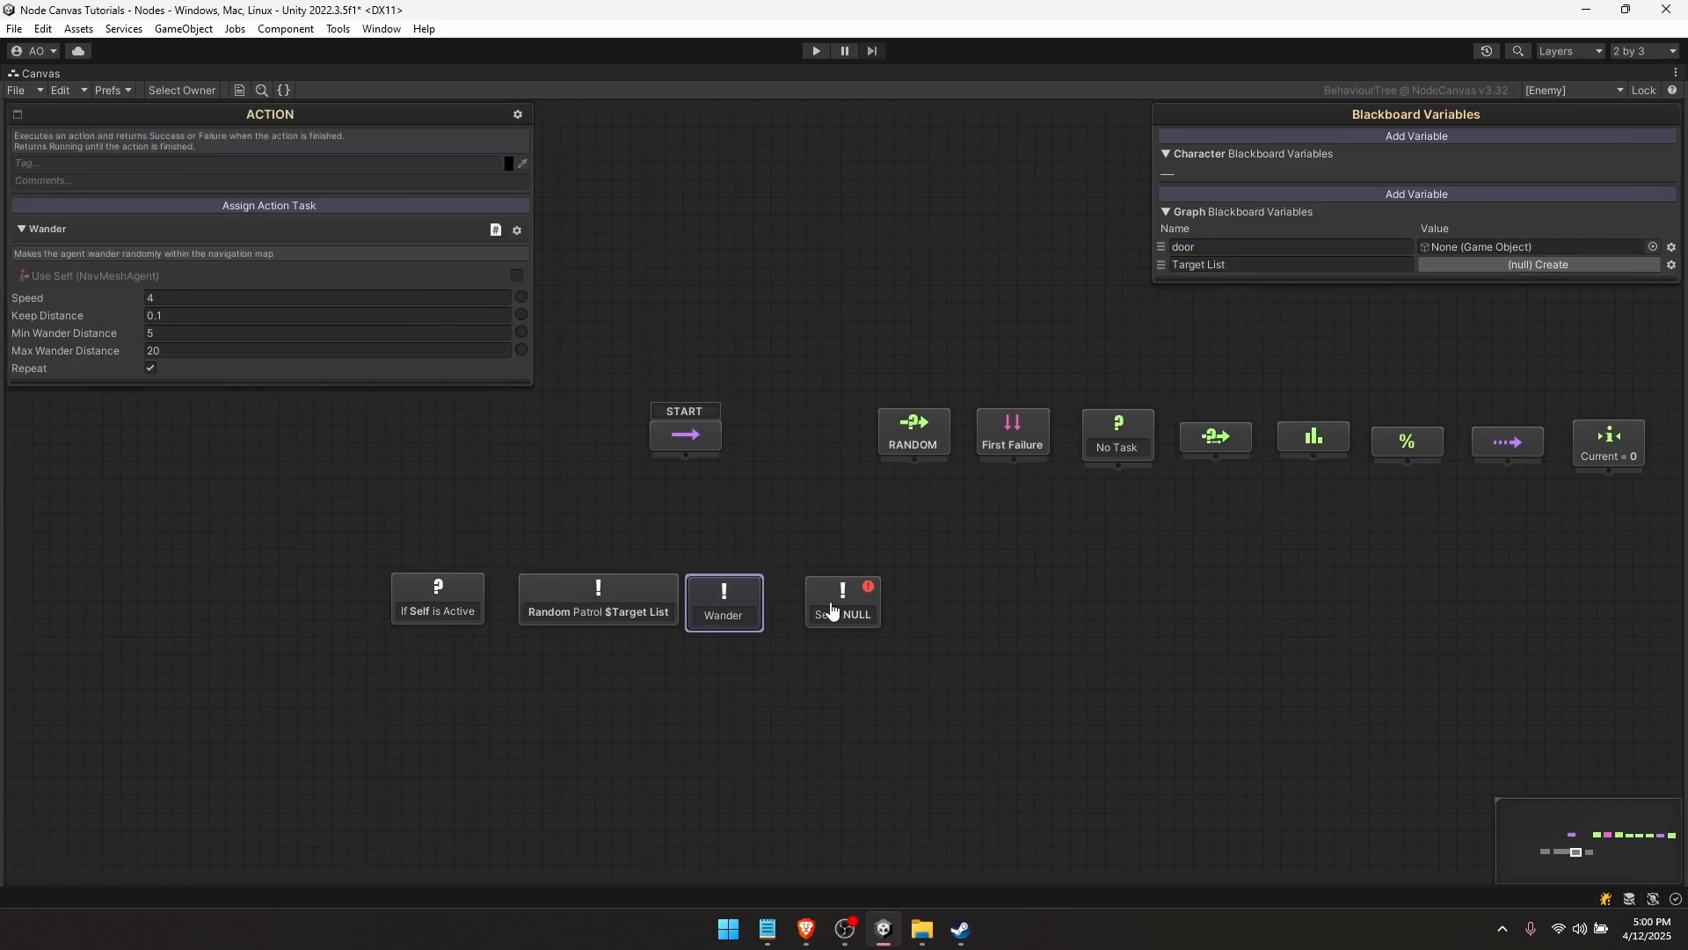
drag(732, 616, 741, 609)
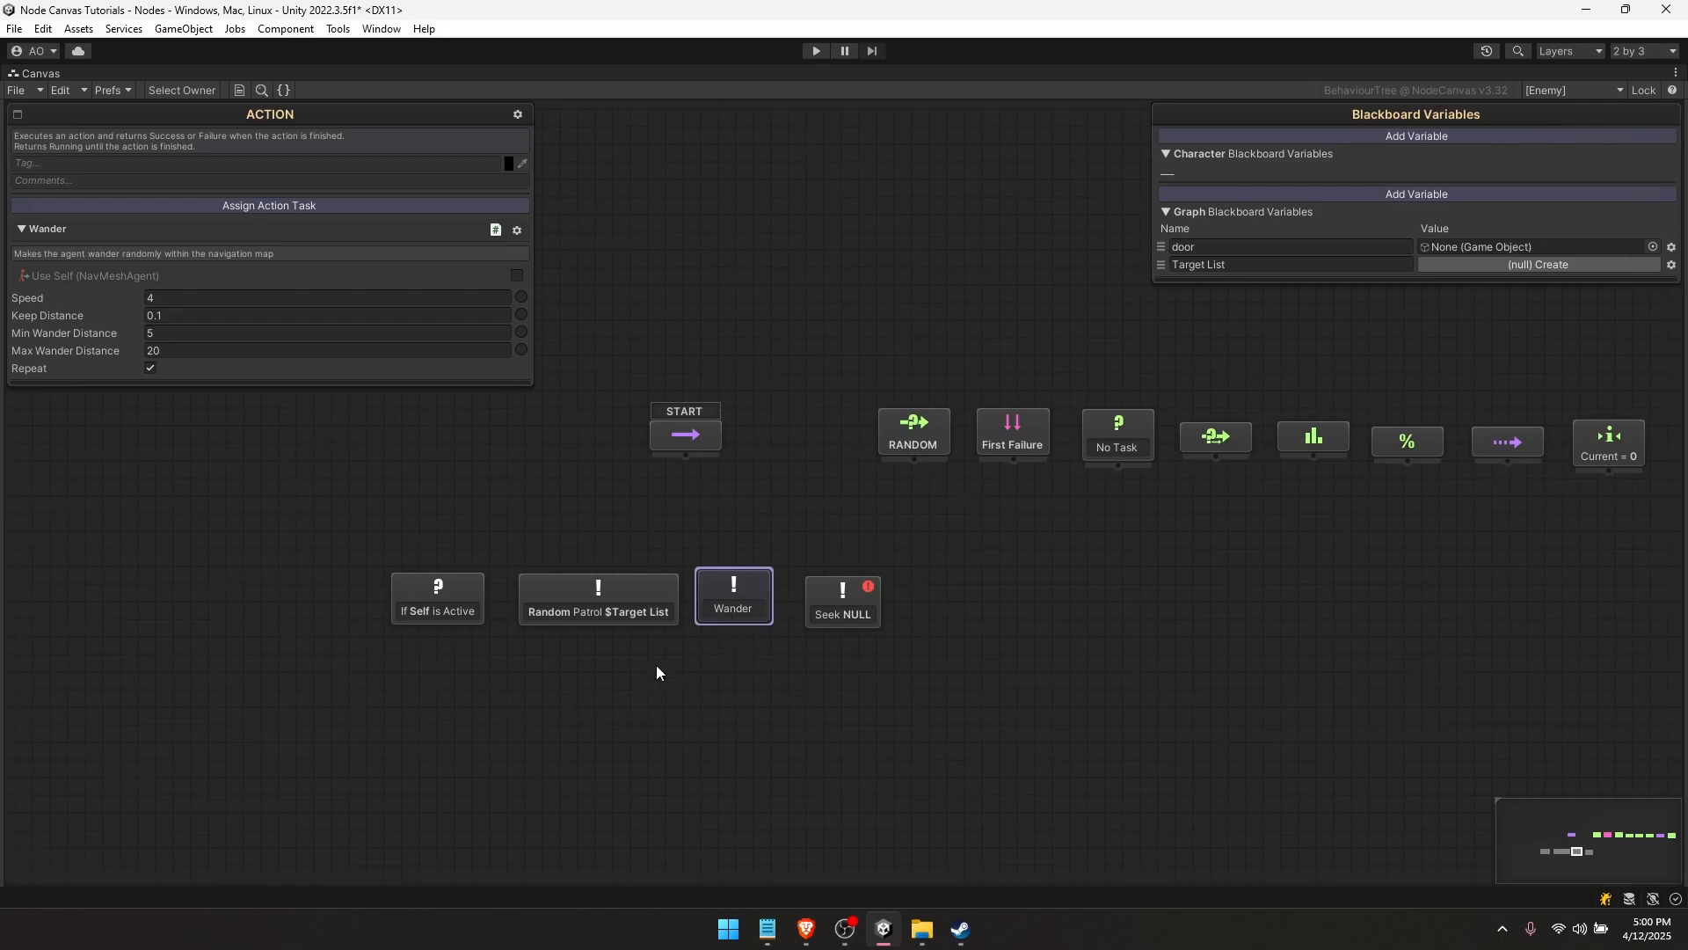
- Bind the Seek node's target to a newly created graph variable and name that variable Player
click(857, 607)
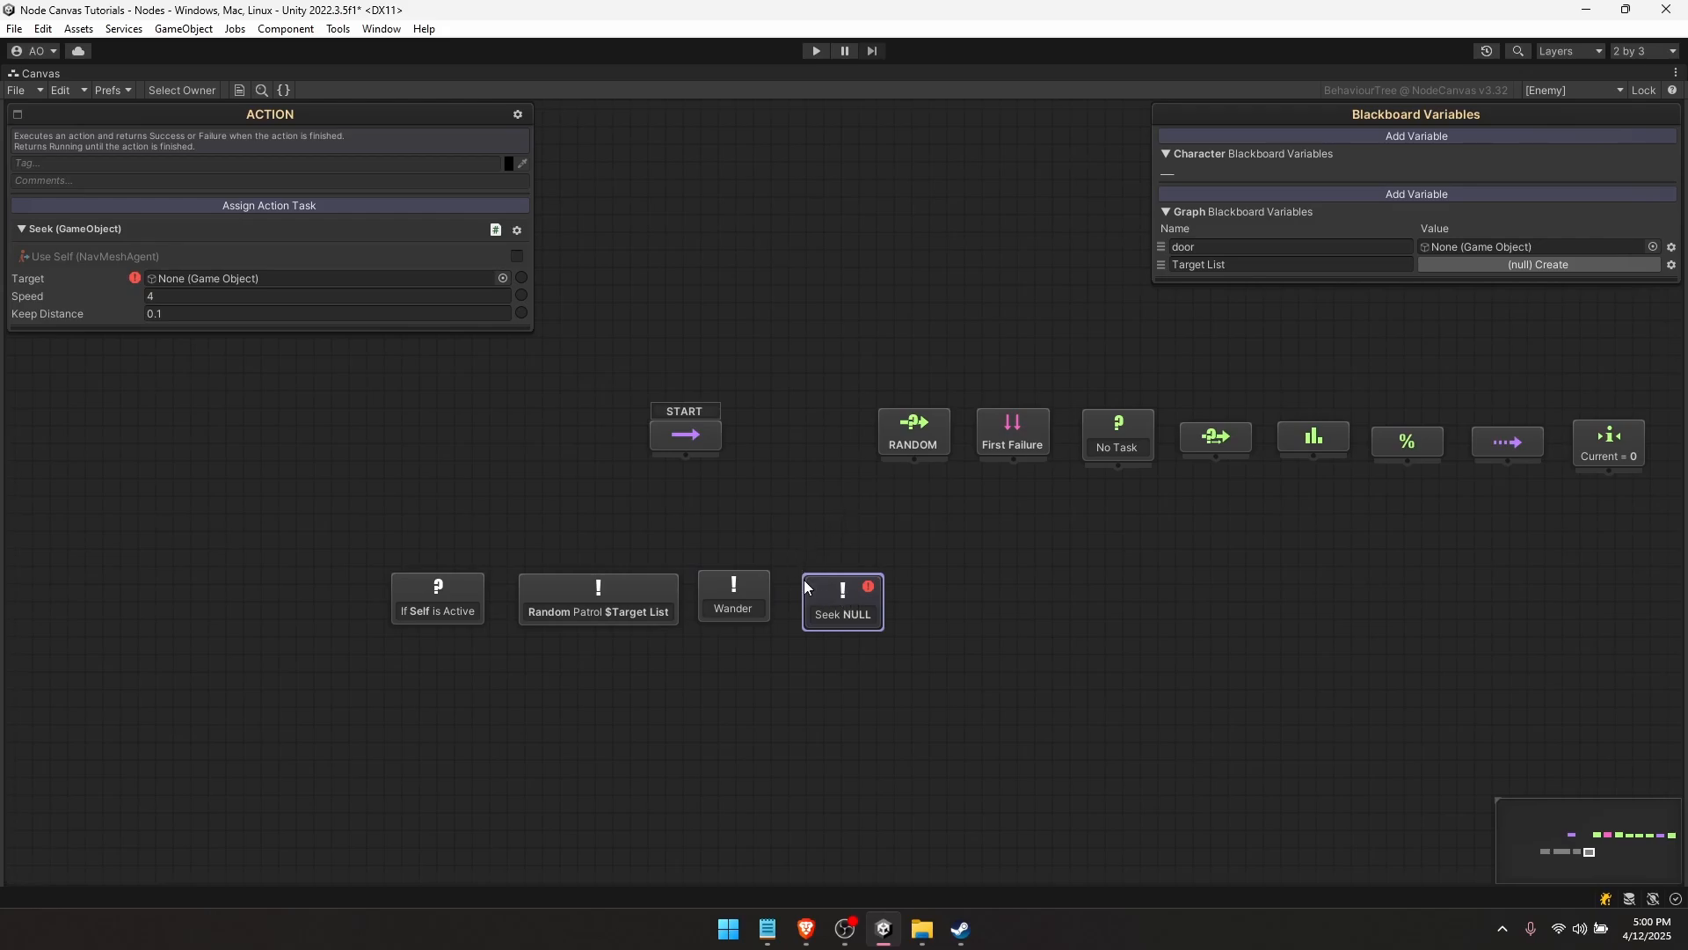
click(522, 278)
click(443, 278)
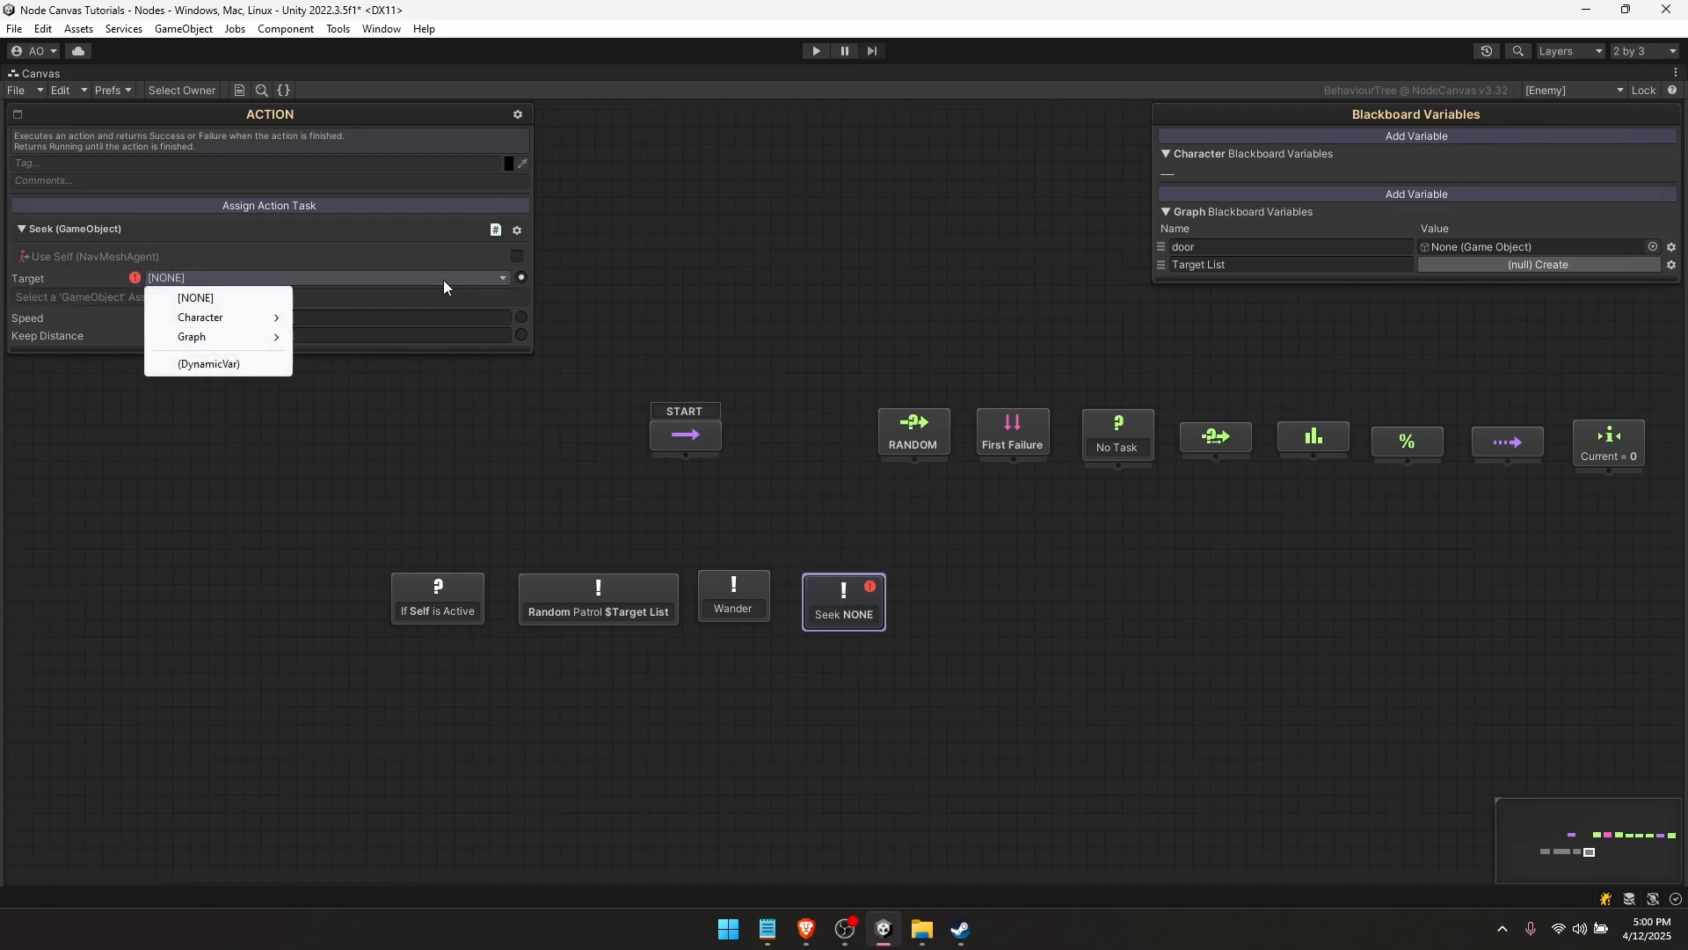
mouse_move(233, 339)
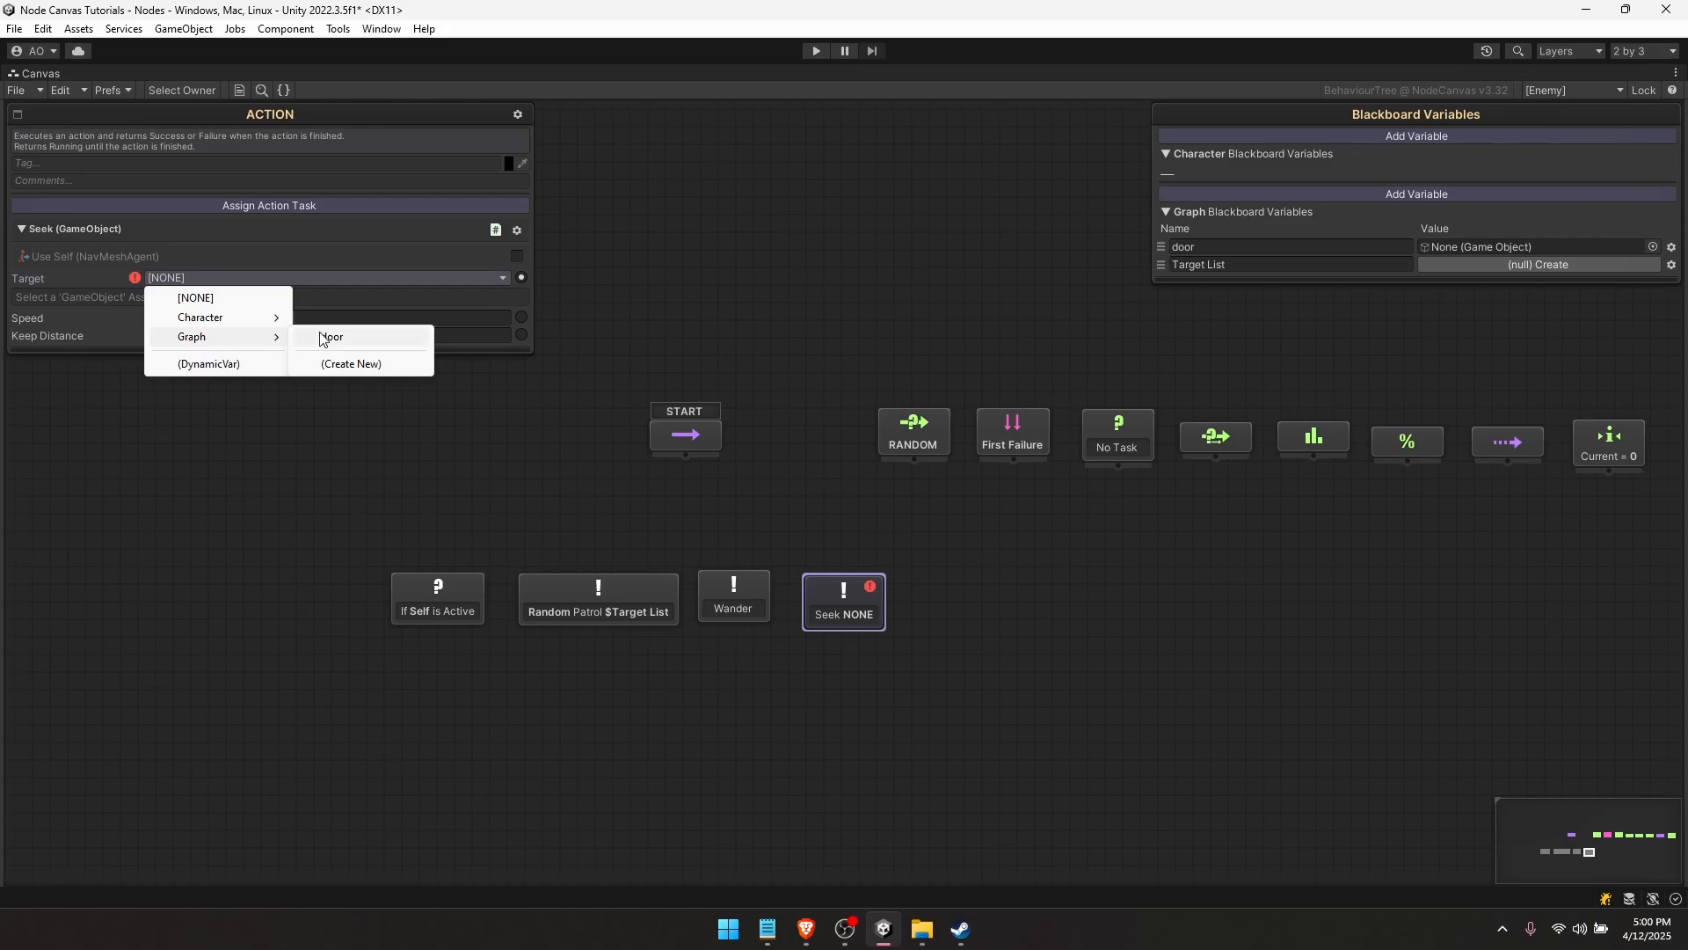
click(339, 364)
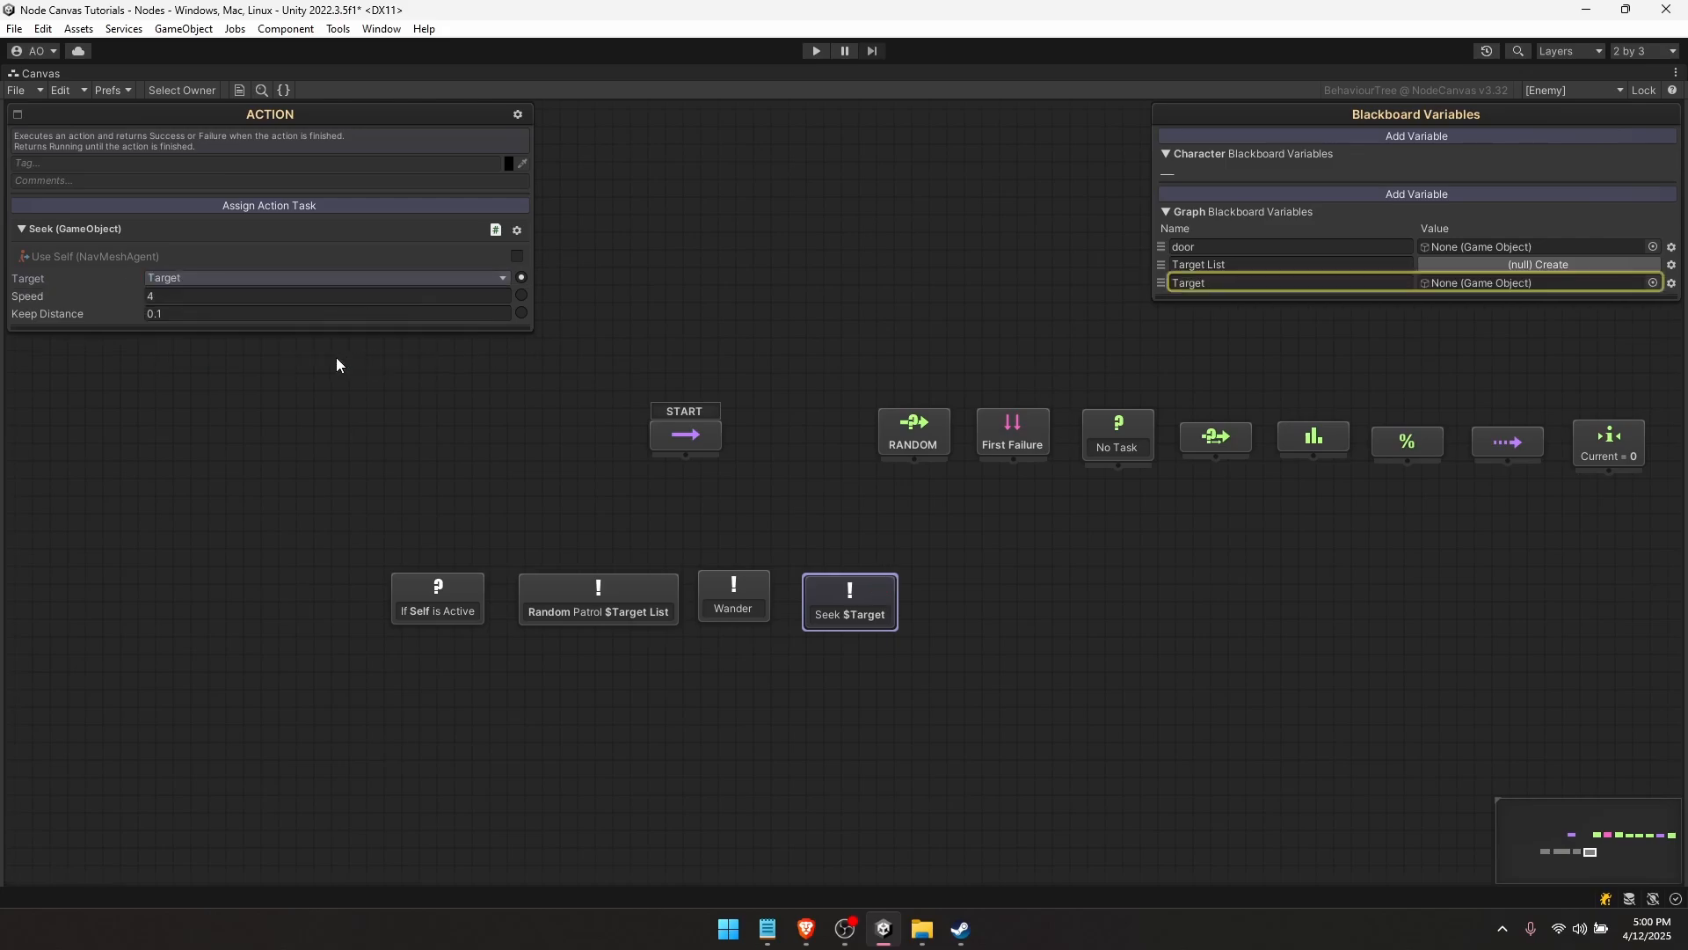
click(1263, 279)
text(Player)
key(Return)
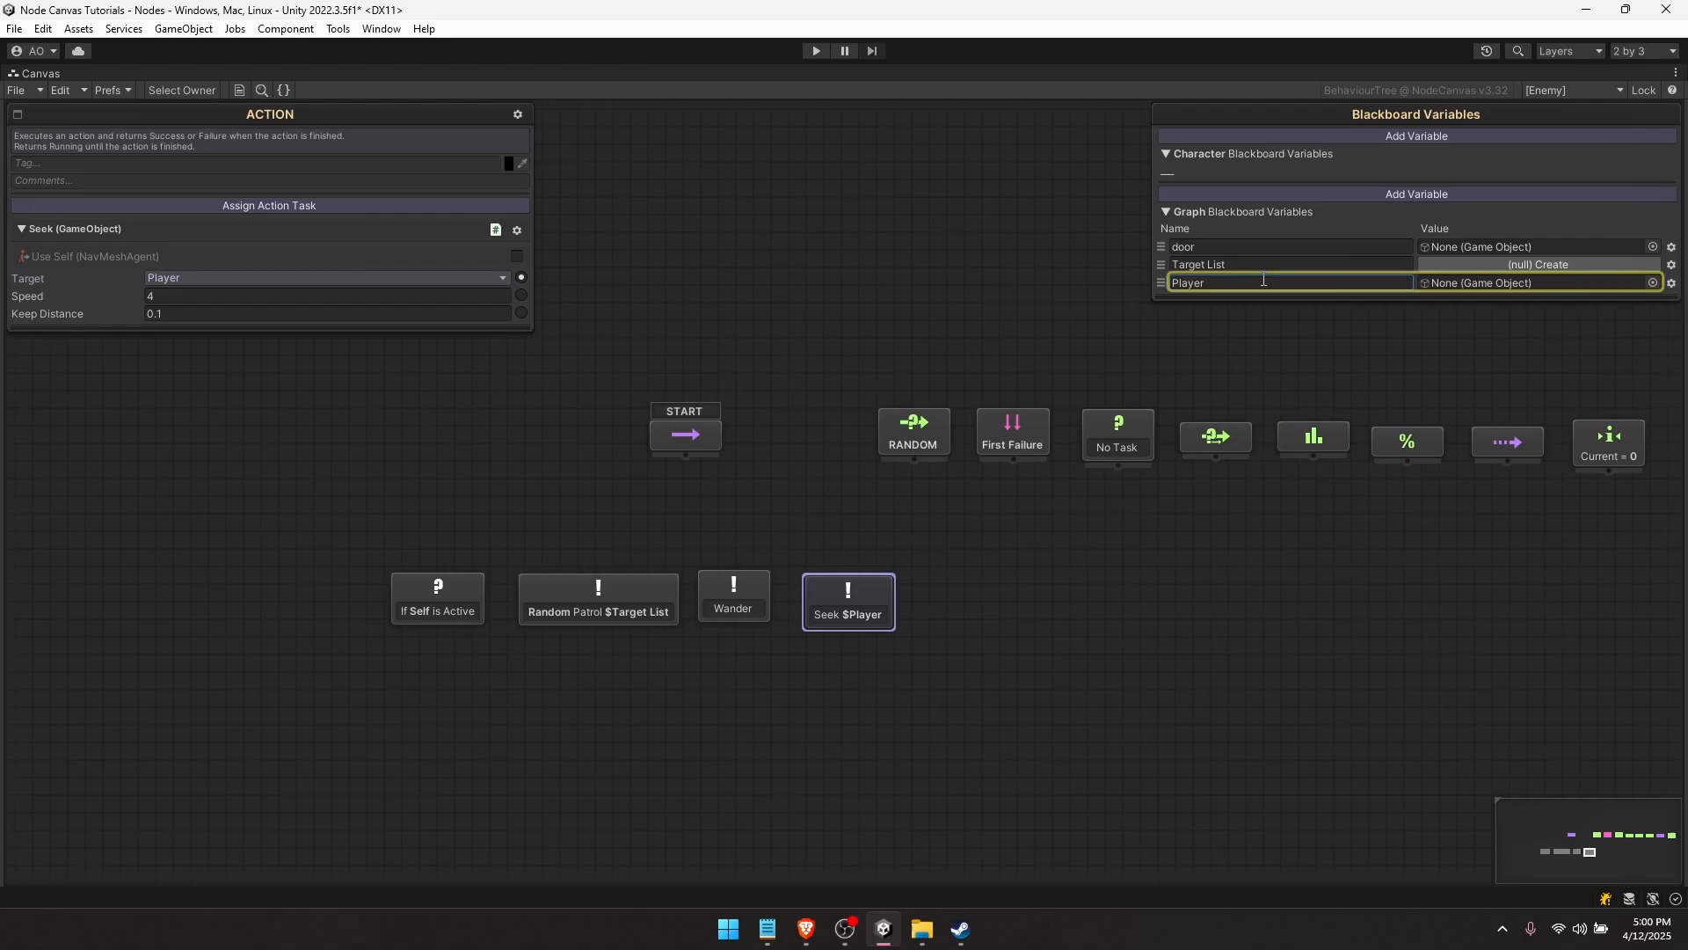
- Rename the graph blackboard's door variable to Door and its Target List variable to Patrol Points
click(1222, 250)
text(Door)
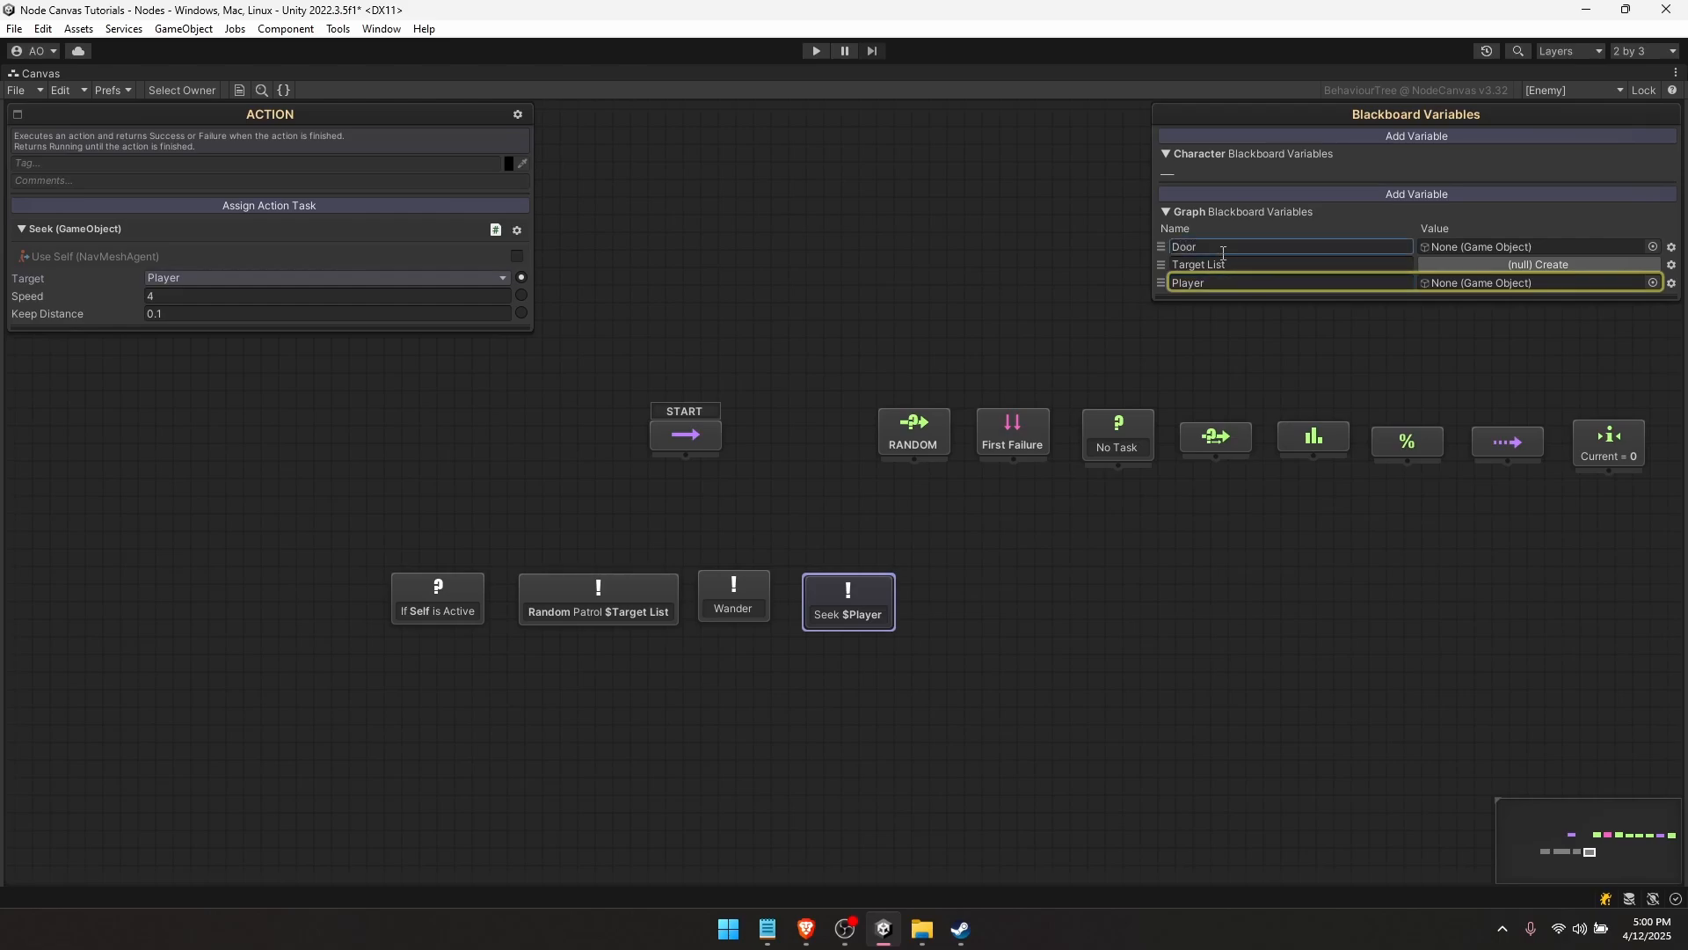
click(1209, 262)
text(Pa)
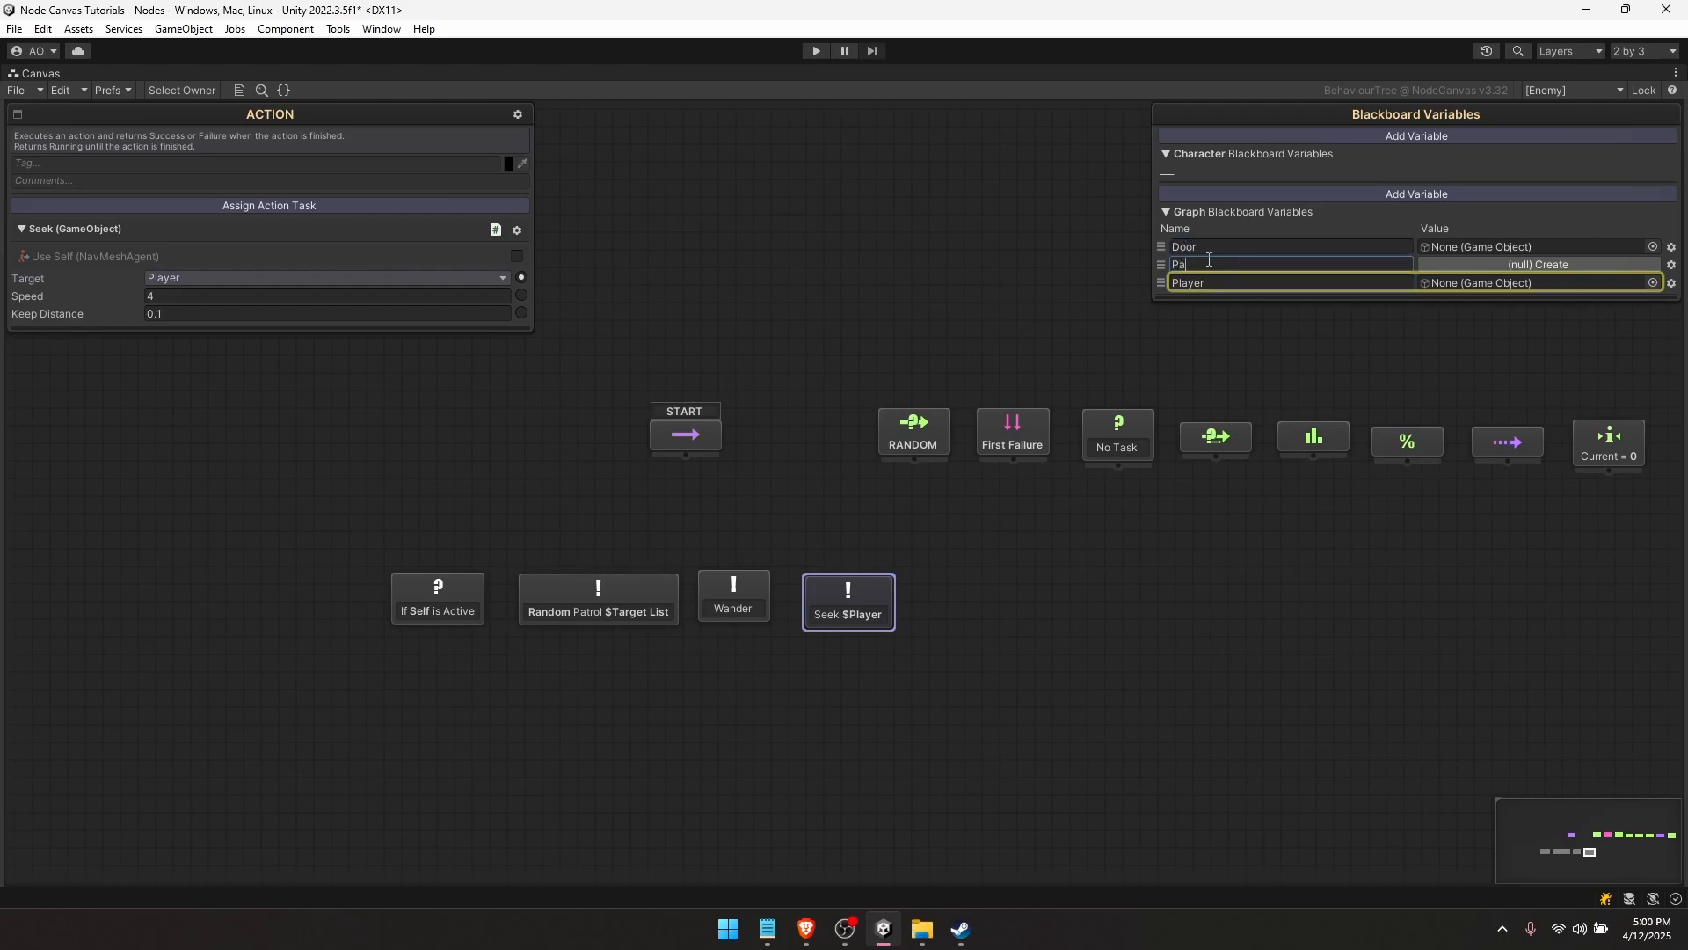
text(trol Points)
- Add a float variable named Speed to the graph blackboard and set its value to 8
click(1393, 194)
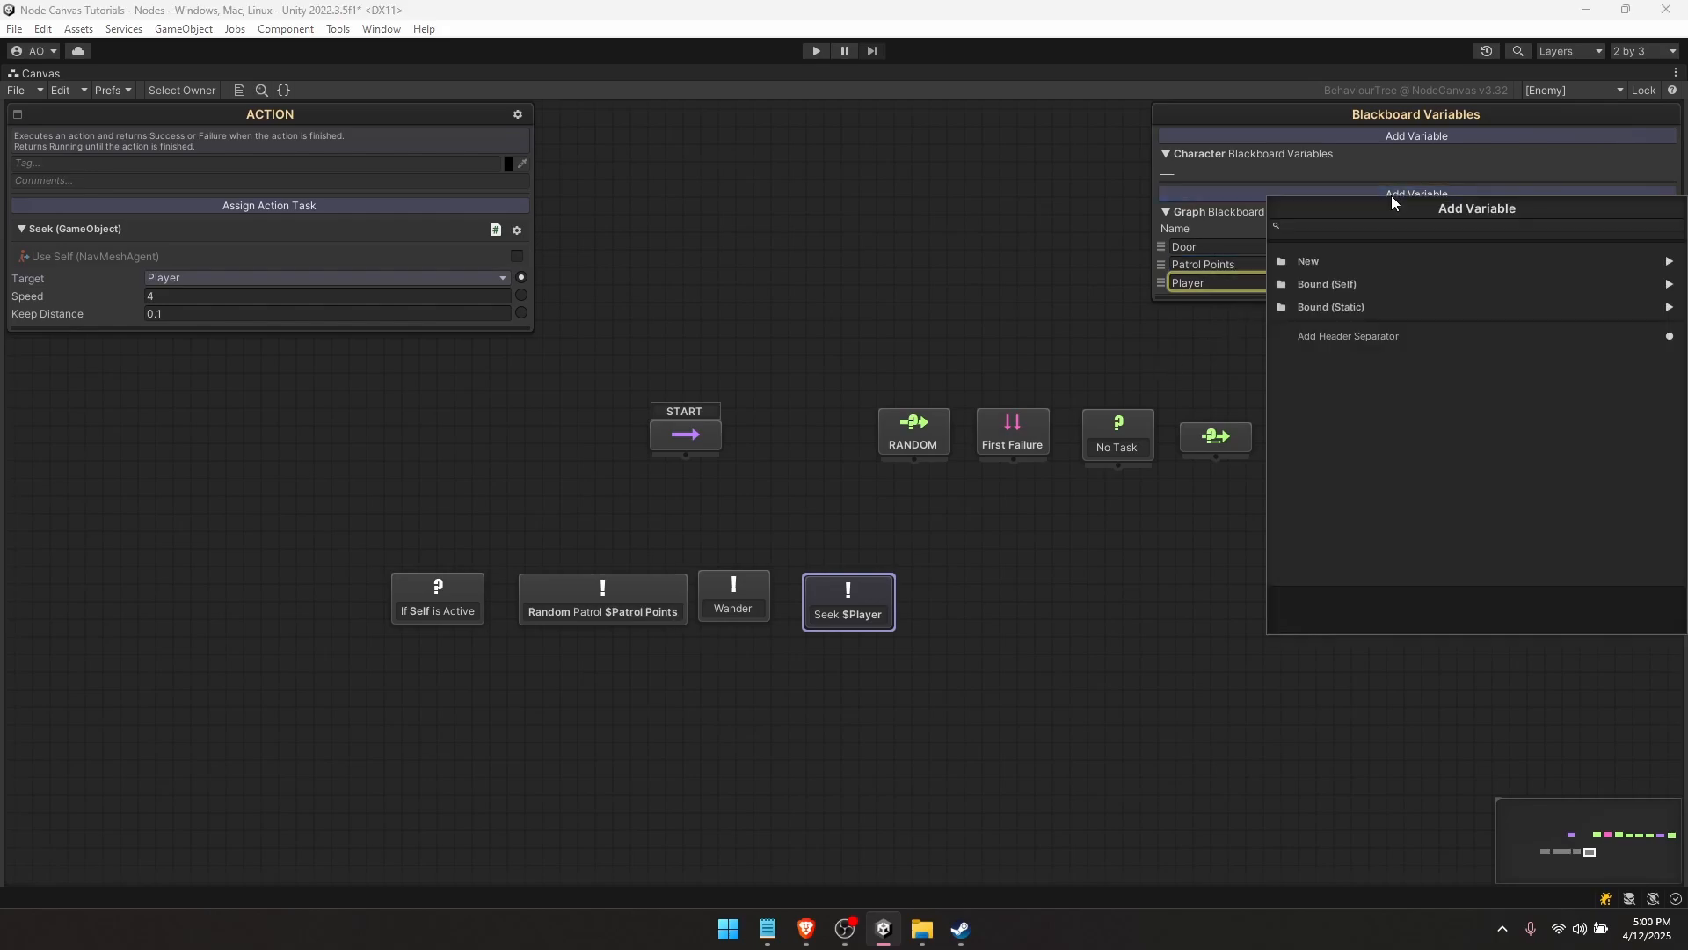
click(1339, 257)
click(1254, 301)
text(Sp)
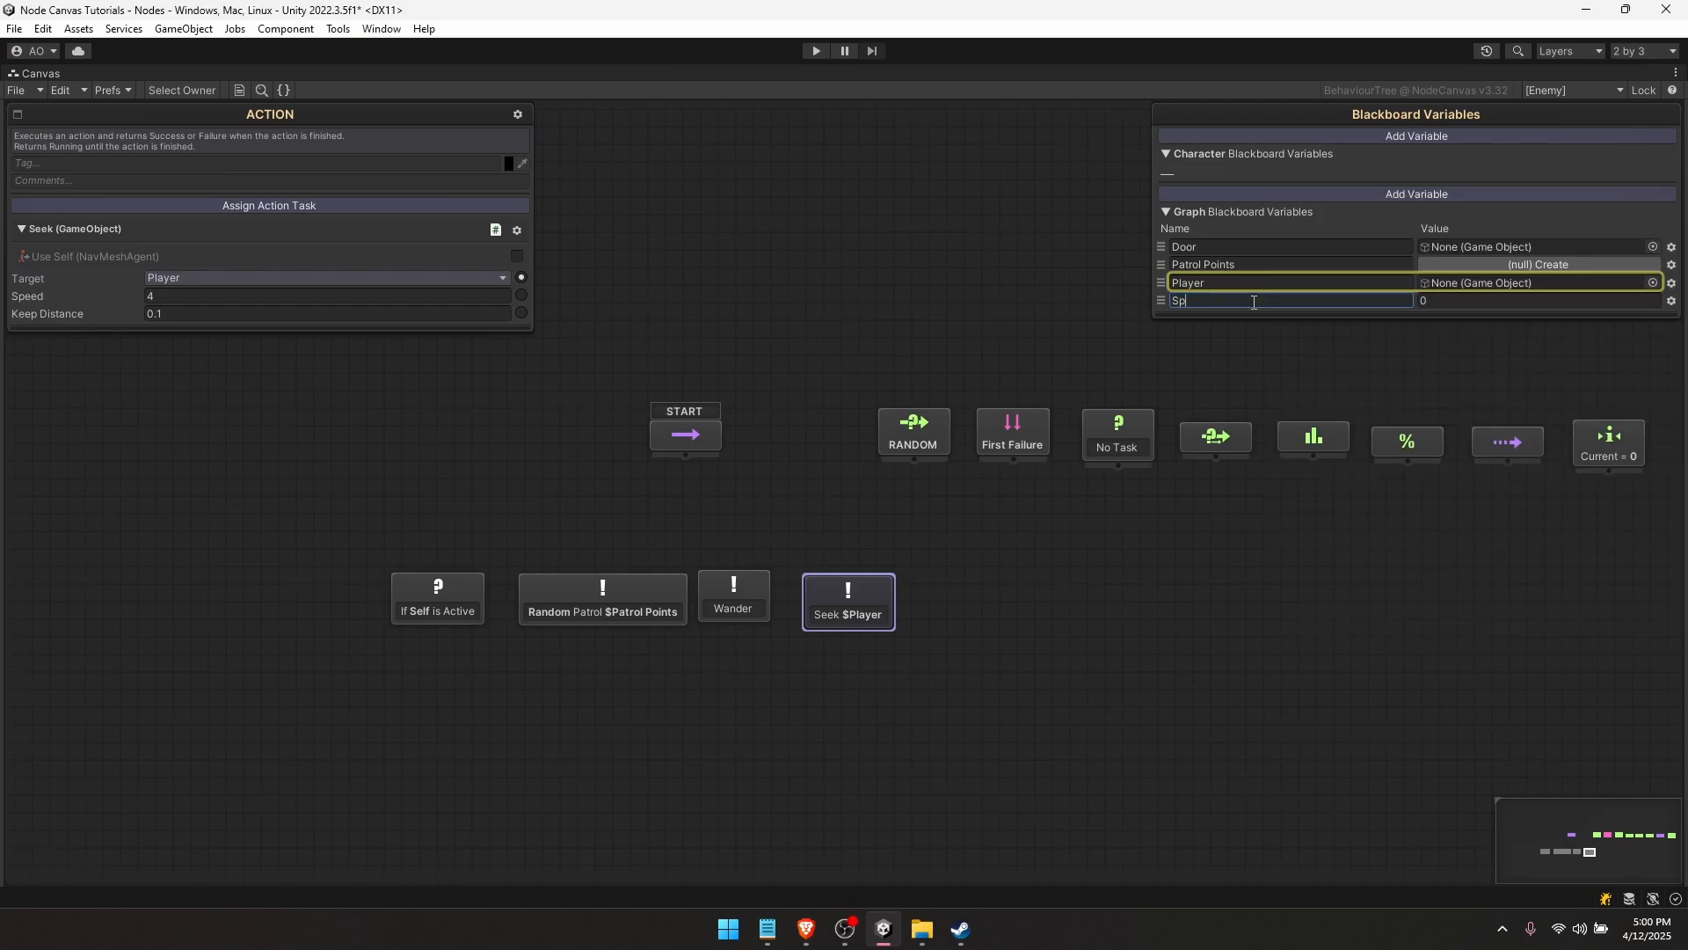
text(eed)
click(1463, 302)
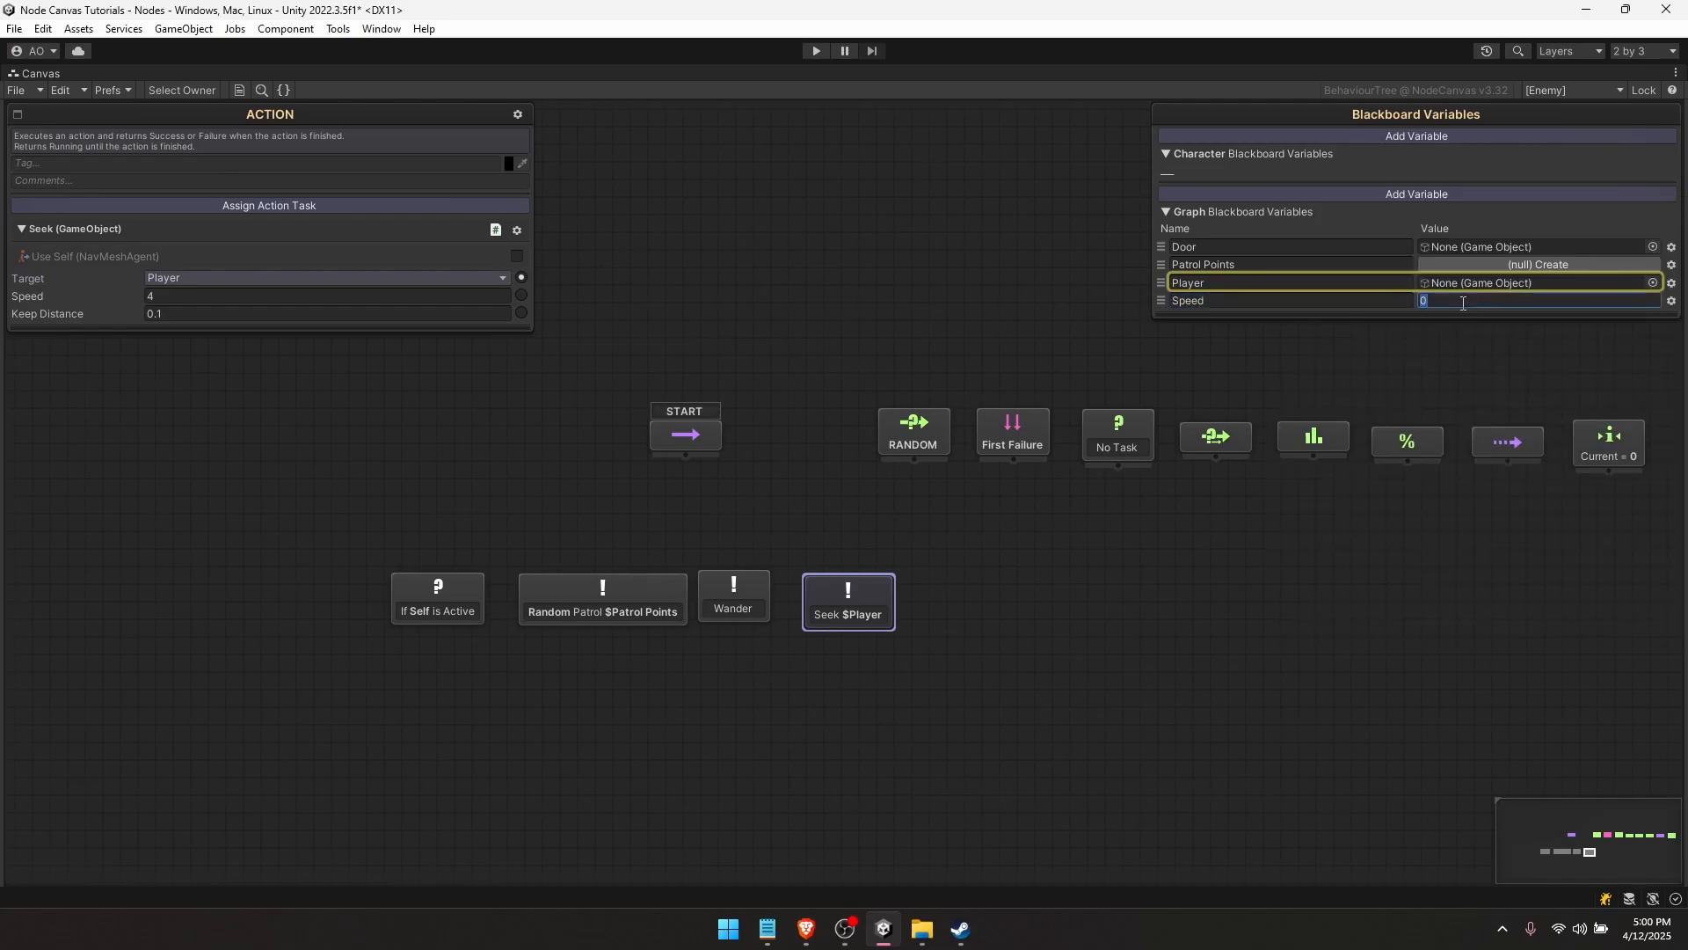
text(8)
- Bind the Patrol node's speed to the graph variable Speed
click(605, 615)
click(744, 610)
click(803, 607)
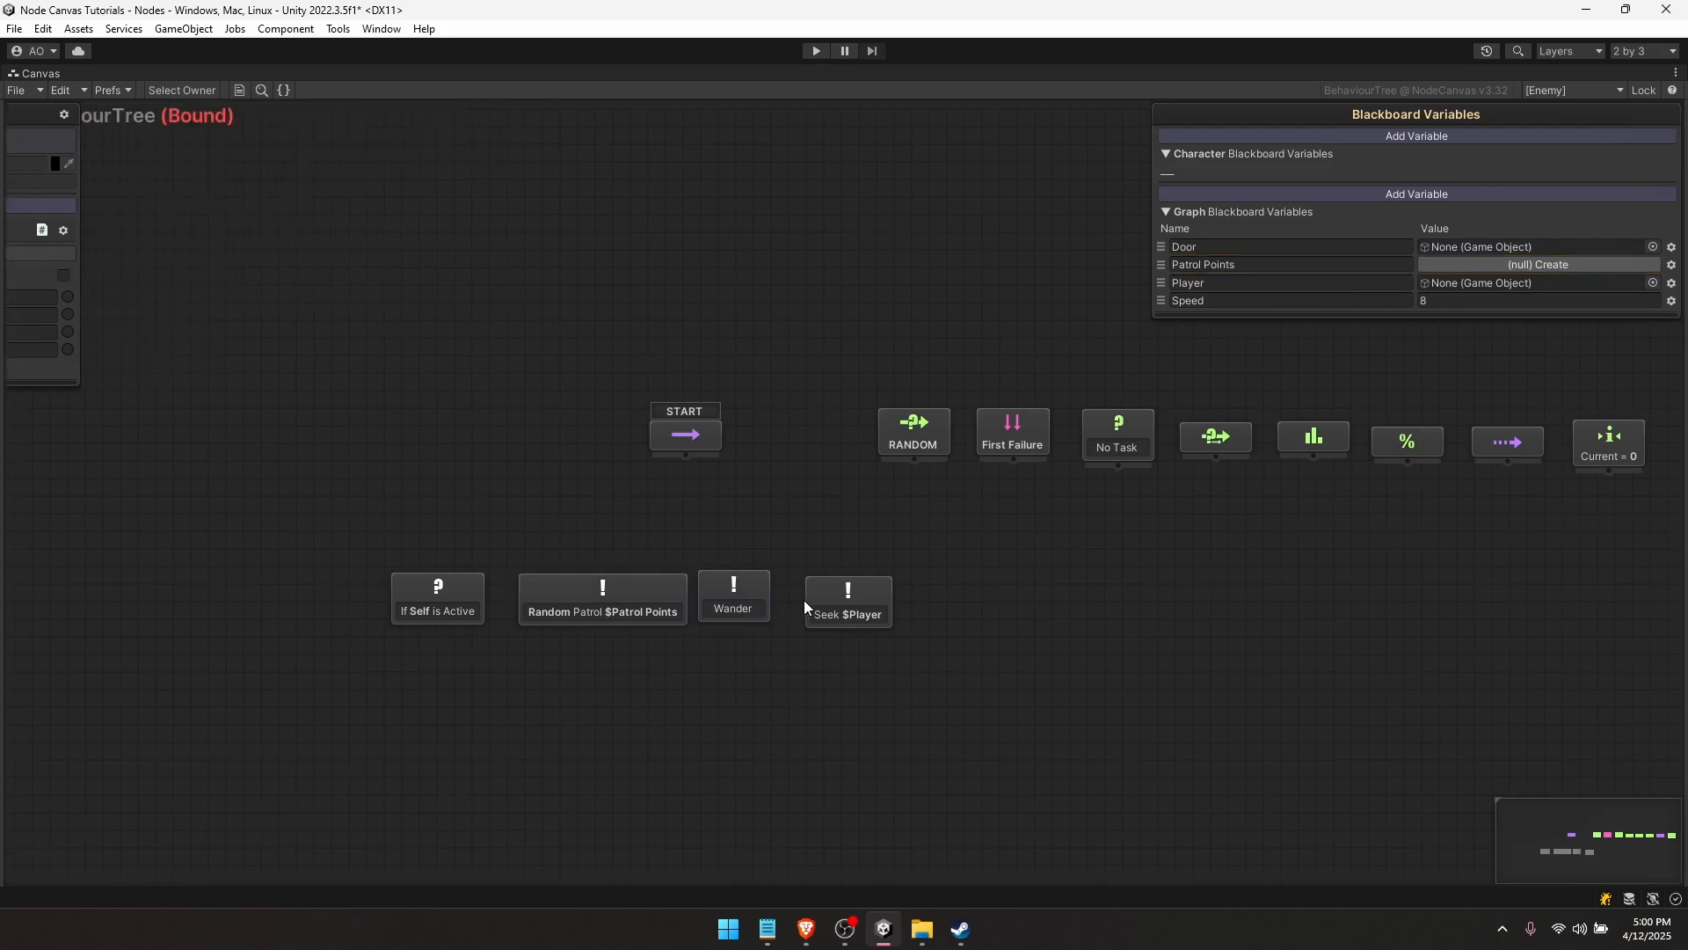
click(844, 603)
click(752, 605)
click(649, 607)
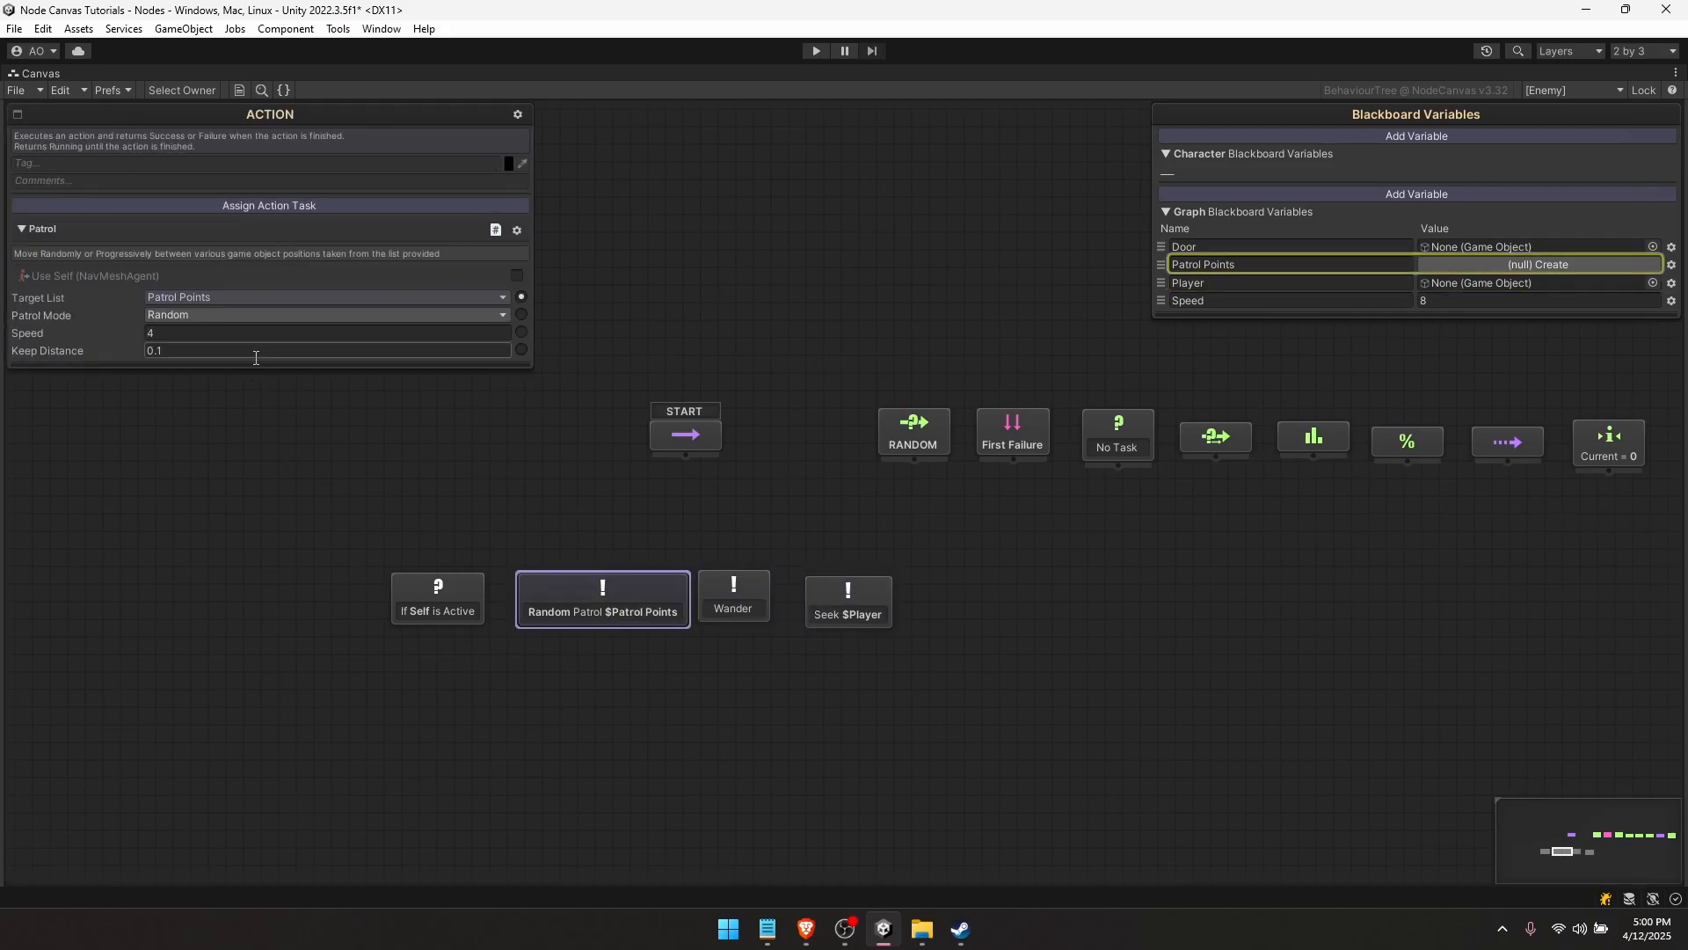
click(521, 332)
click(443, 333)
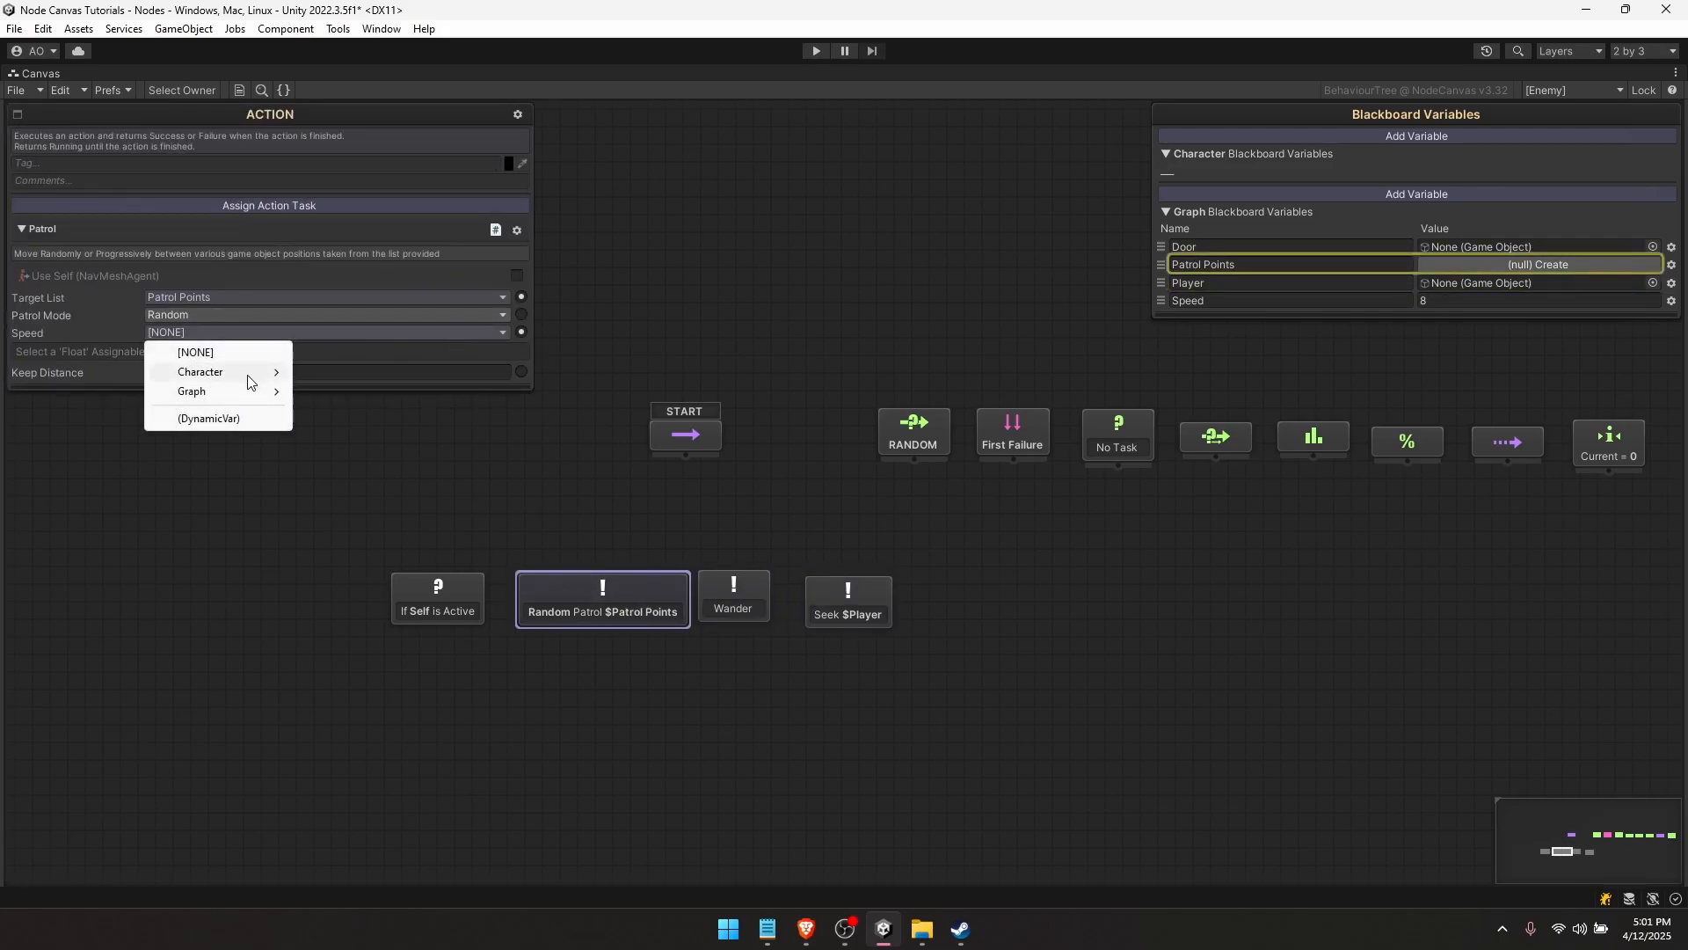
mouse_move(255, 392)
click(318, 392)
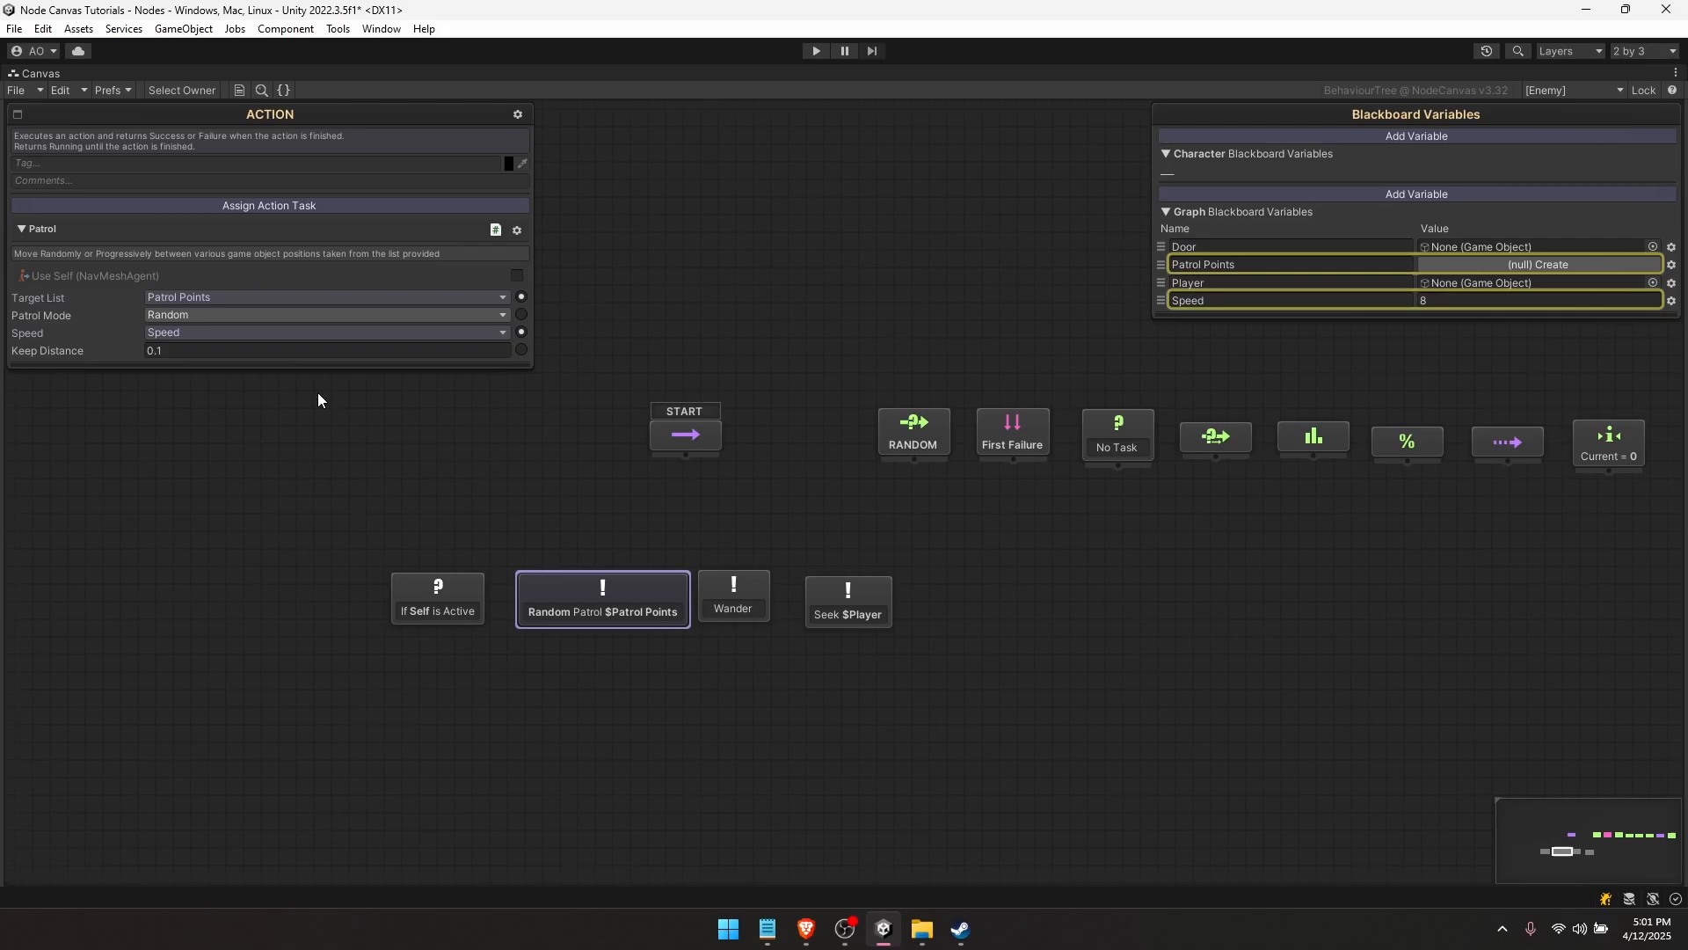
- Bind the Wander node's speed to the graph variable Speed
click(730, 596)
click(521, 297)
click(457, 297)
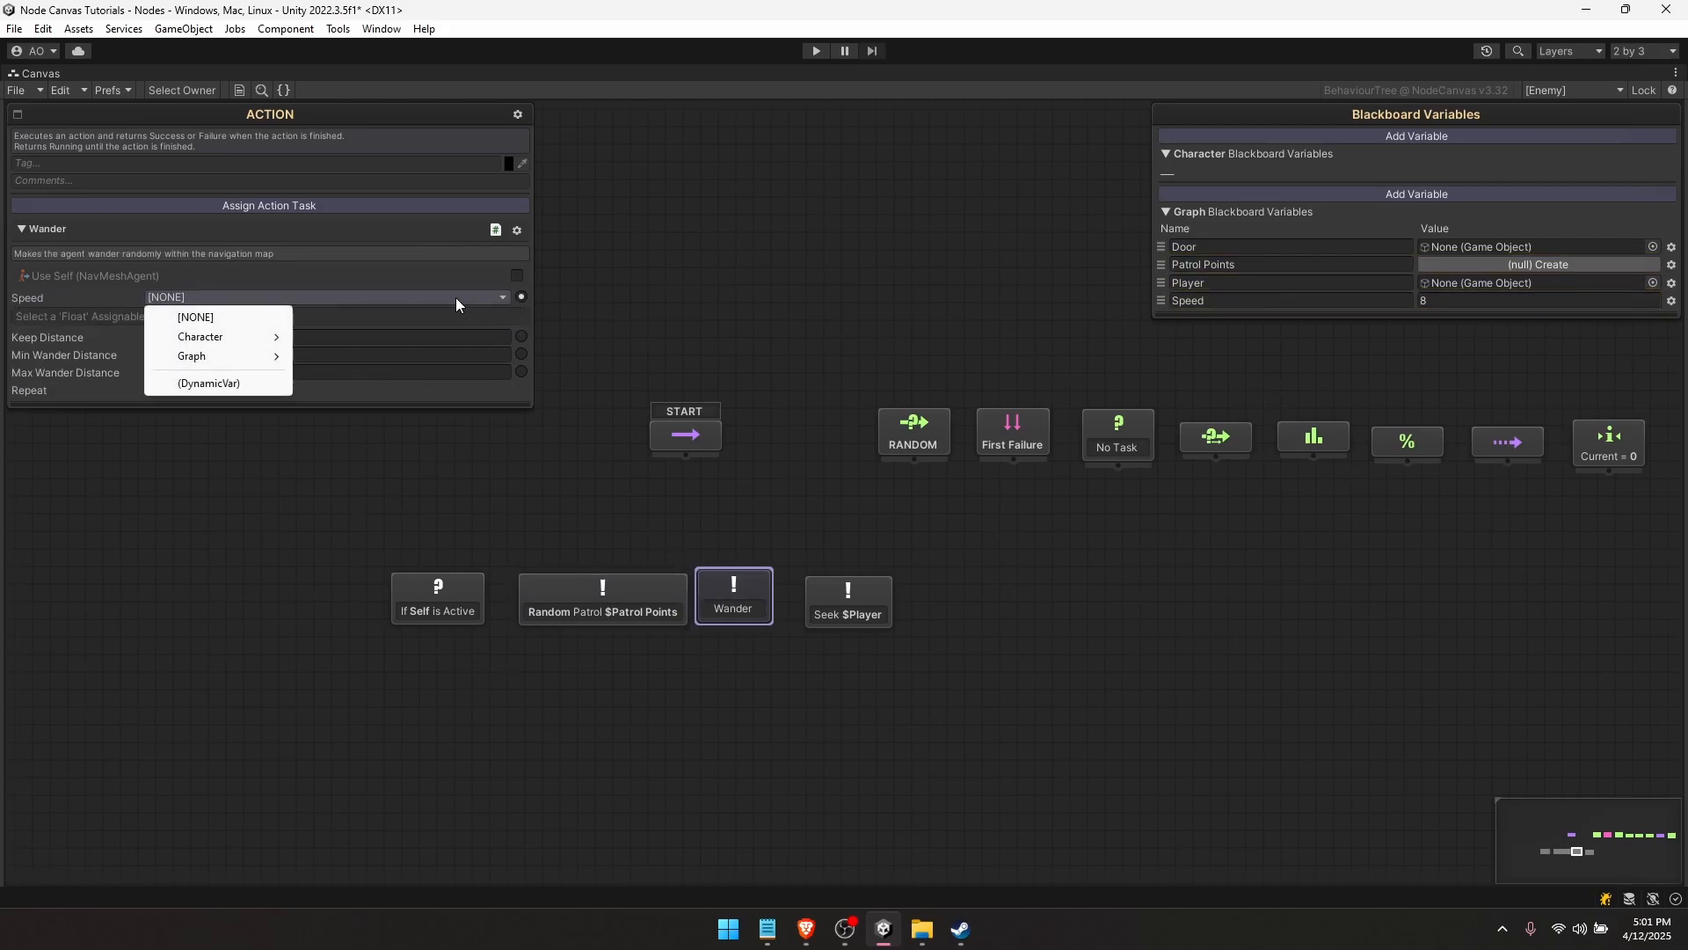
mouse_move(264, 356)
click(318, 358)
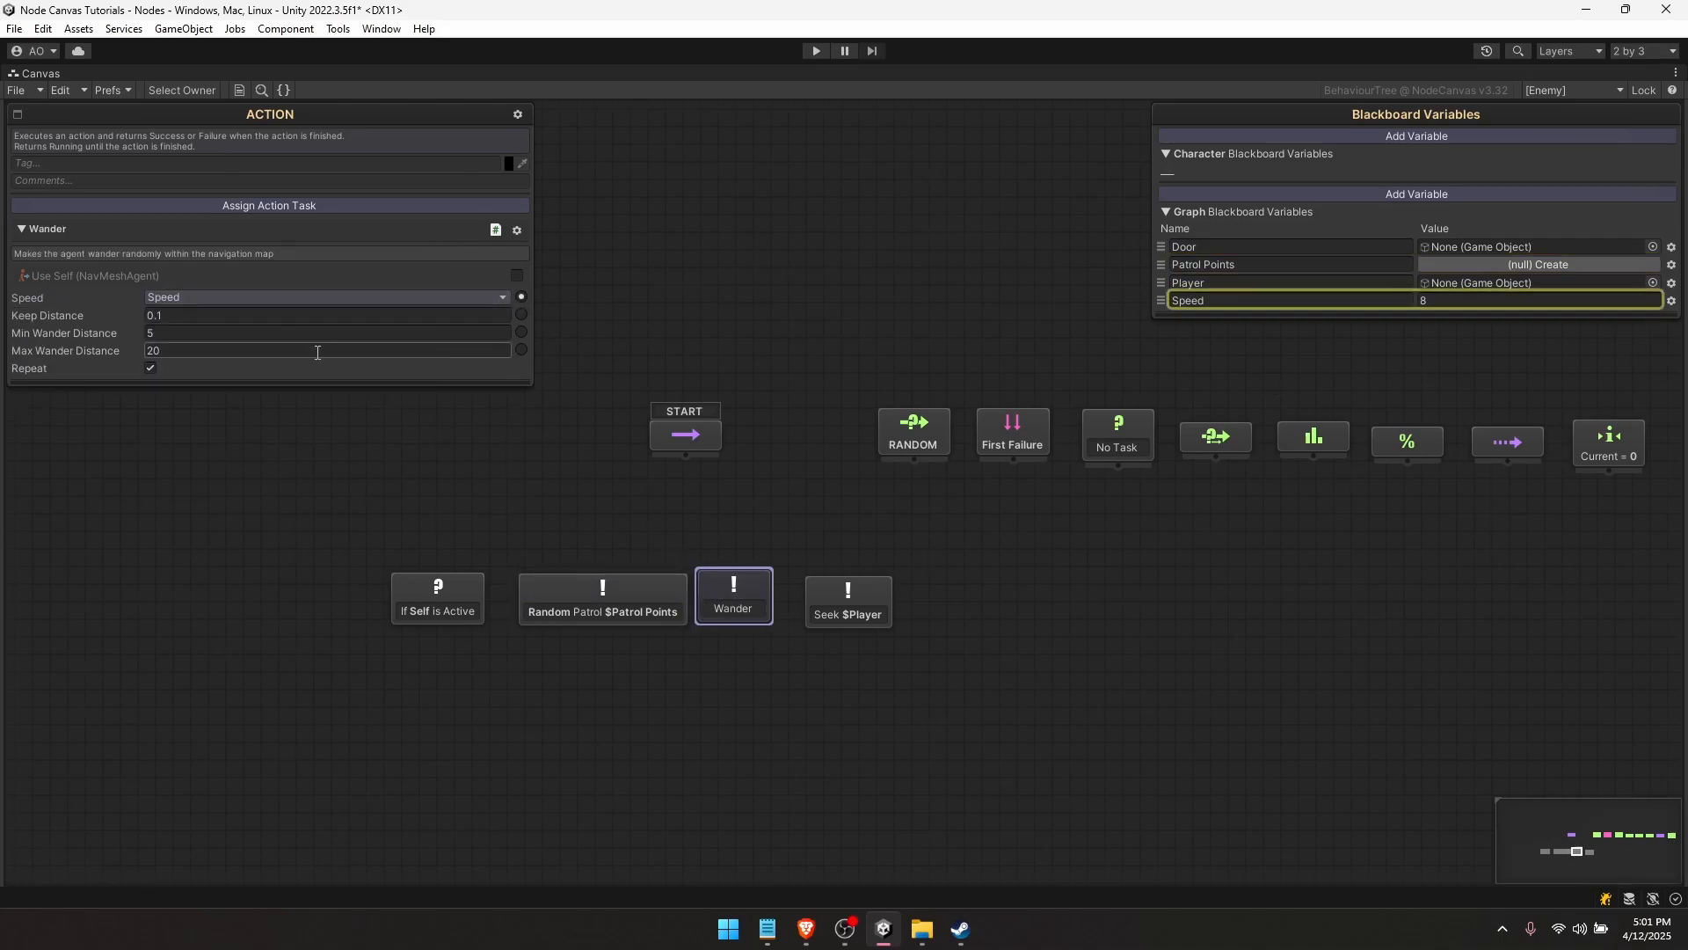
- Bind the Seek node's speed to the graph variable Speed
click(848, 611)
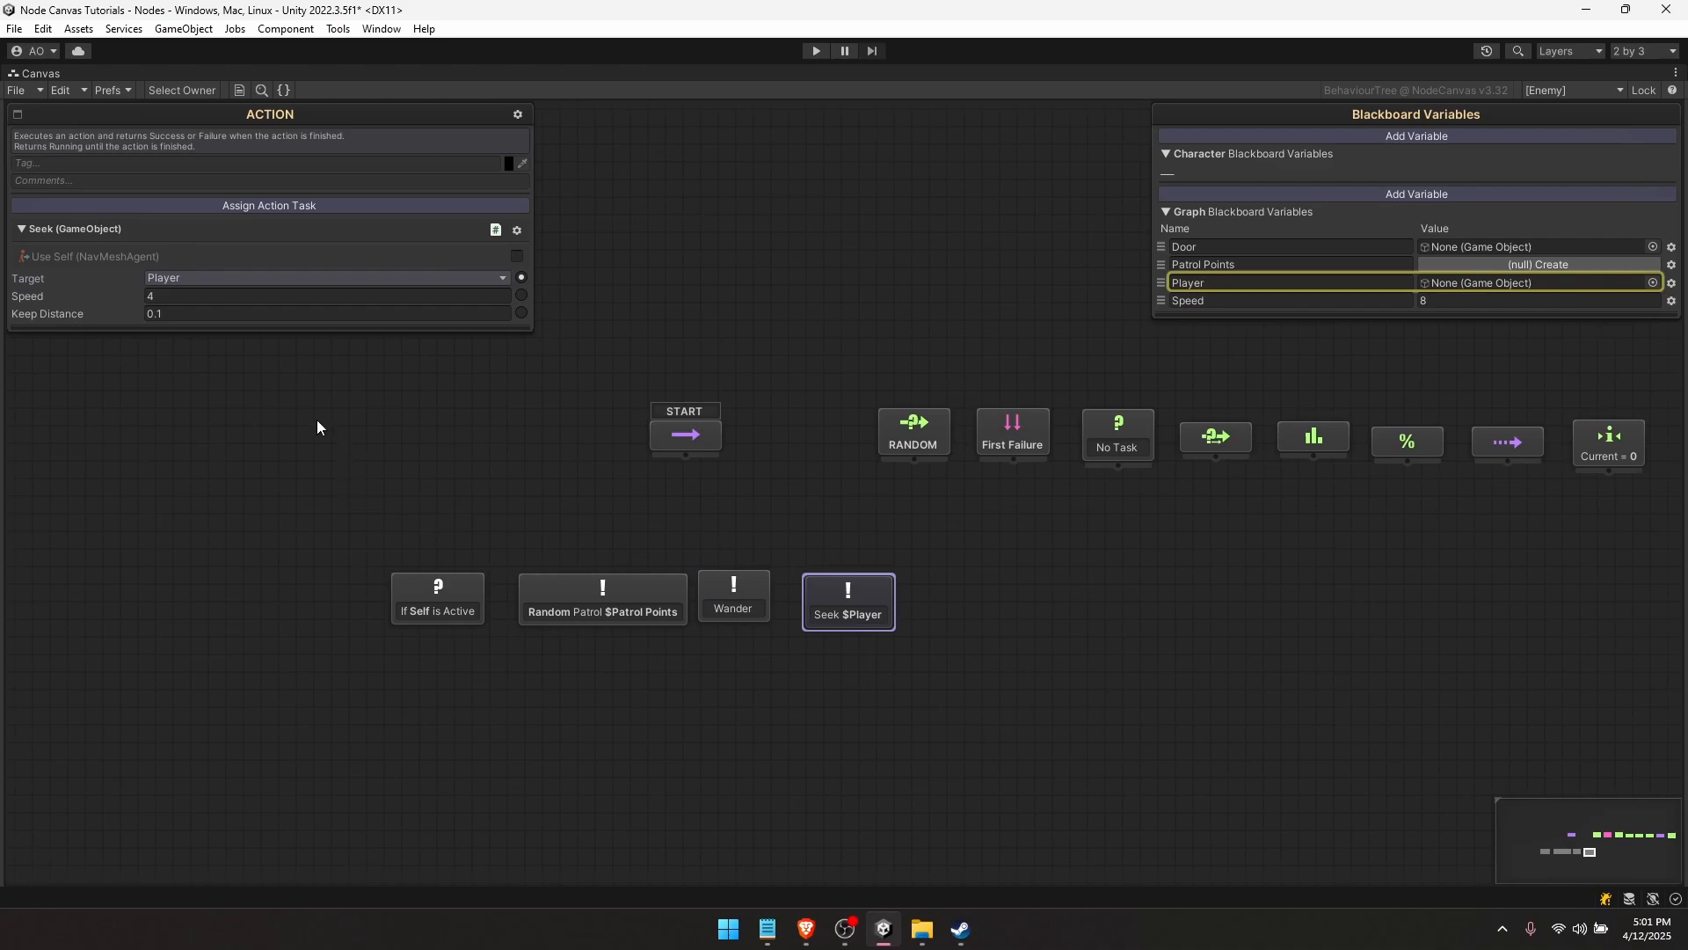
click(522, 295)
click(381, 295)
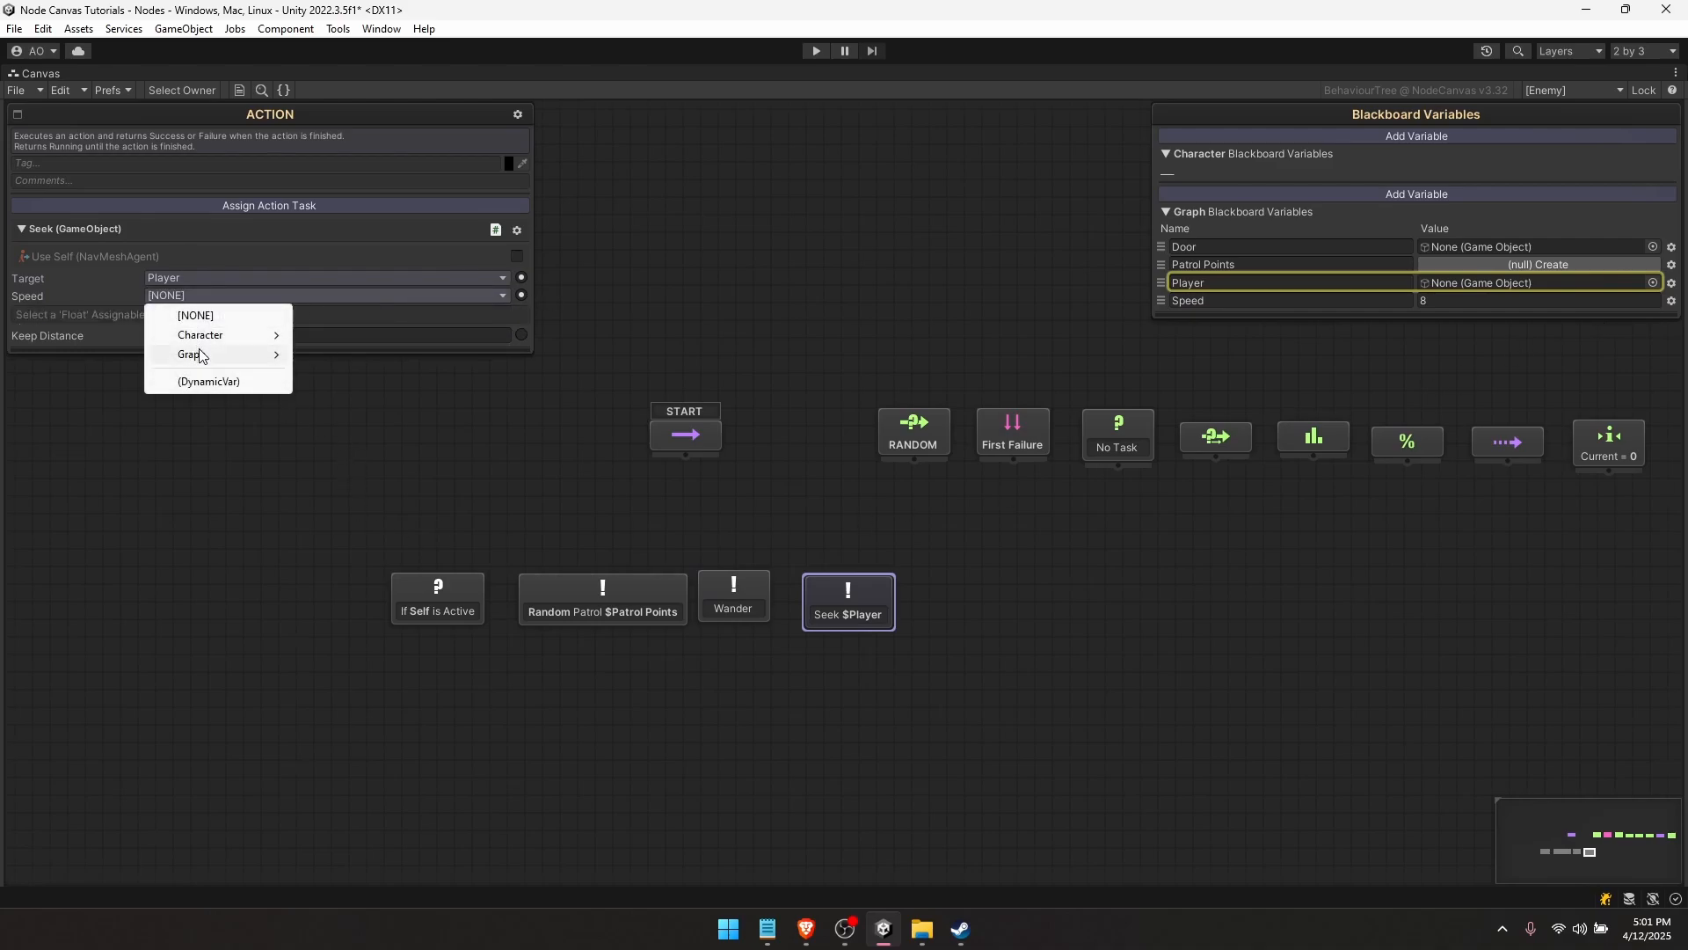
mouse_move(263, 354)
click(333, 357)
- Nudge the Seek and Wander nodes to tidy the row of task nodes below Start
click(374, 405)
drag(835, 600, 827, 588)
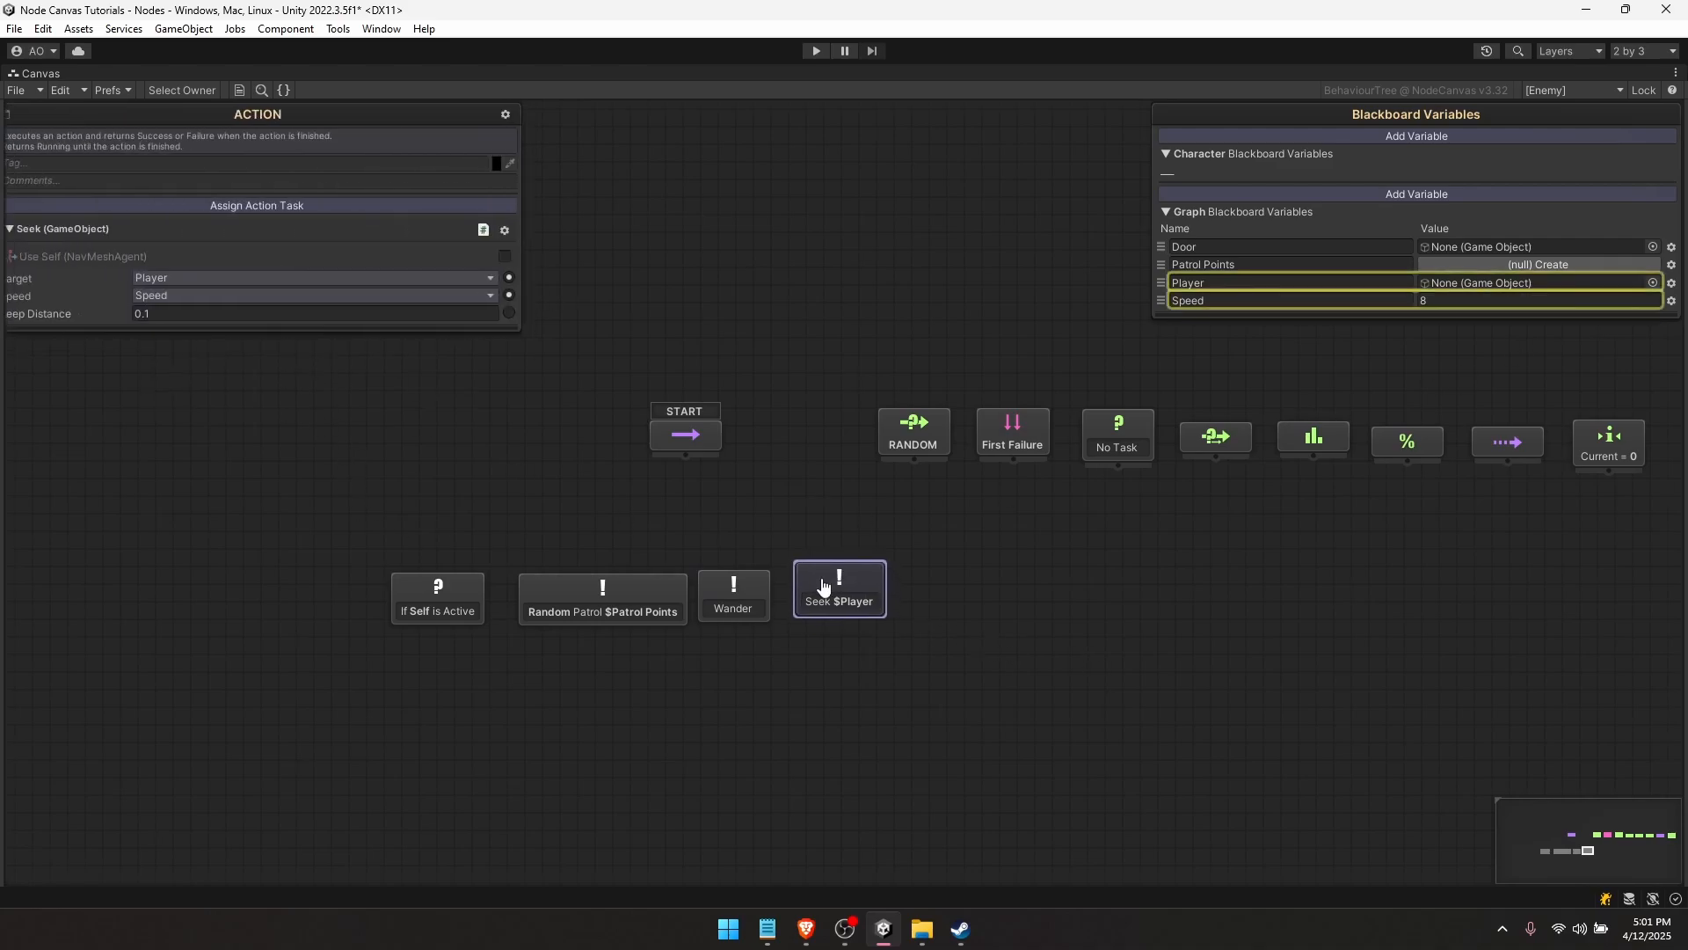
drag(932, 699, 604, 614)
click(658, 651)
click(727, 607)
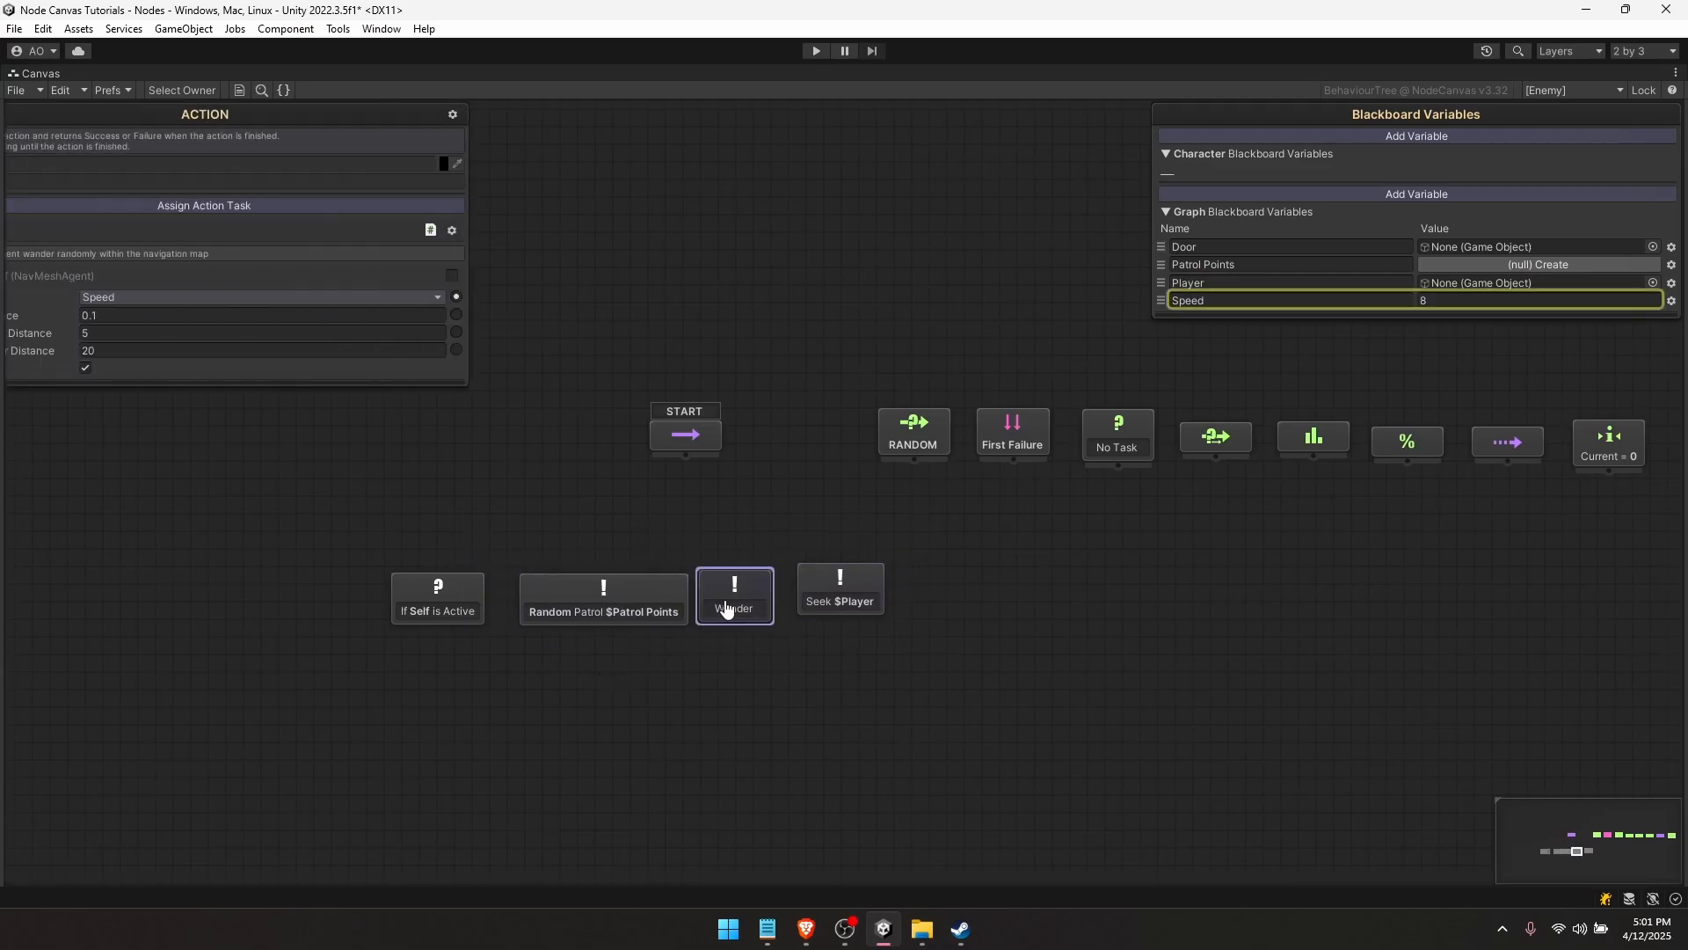
drag(726, 603, 727, 611)
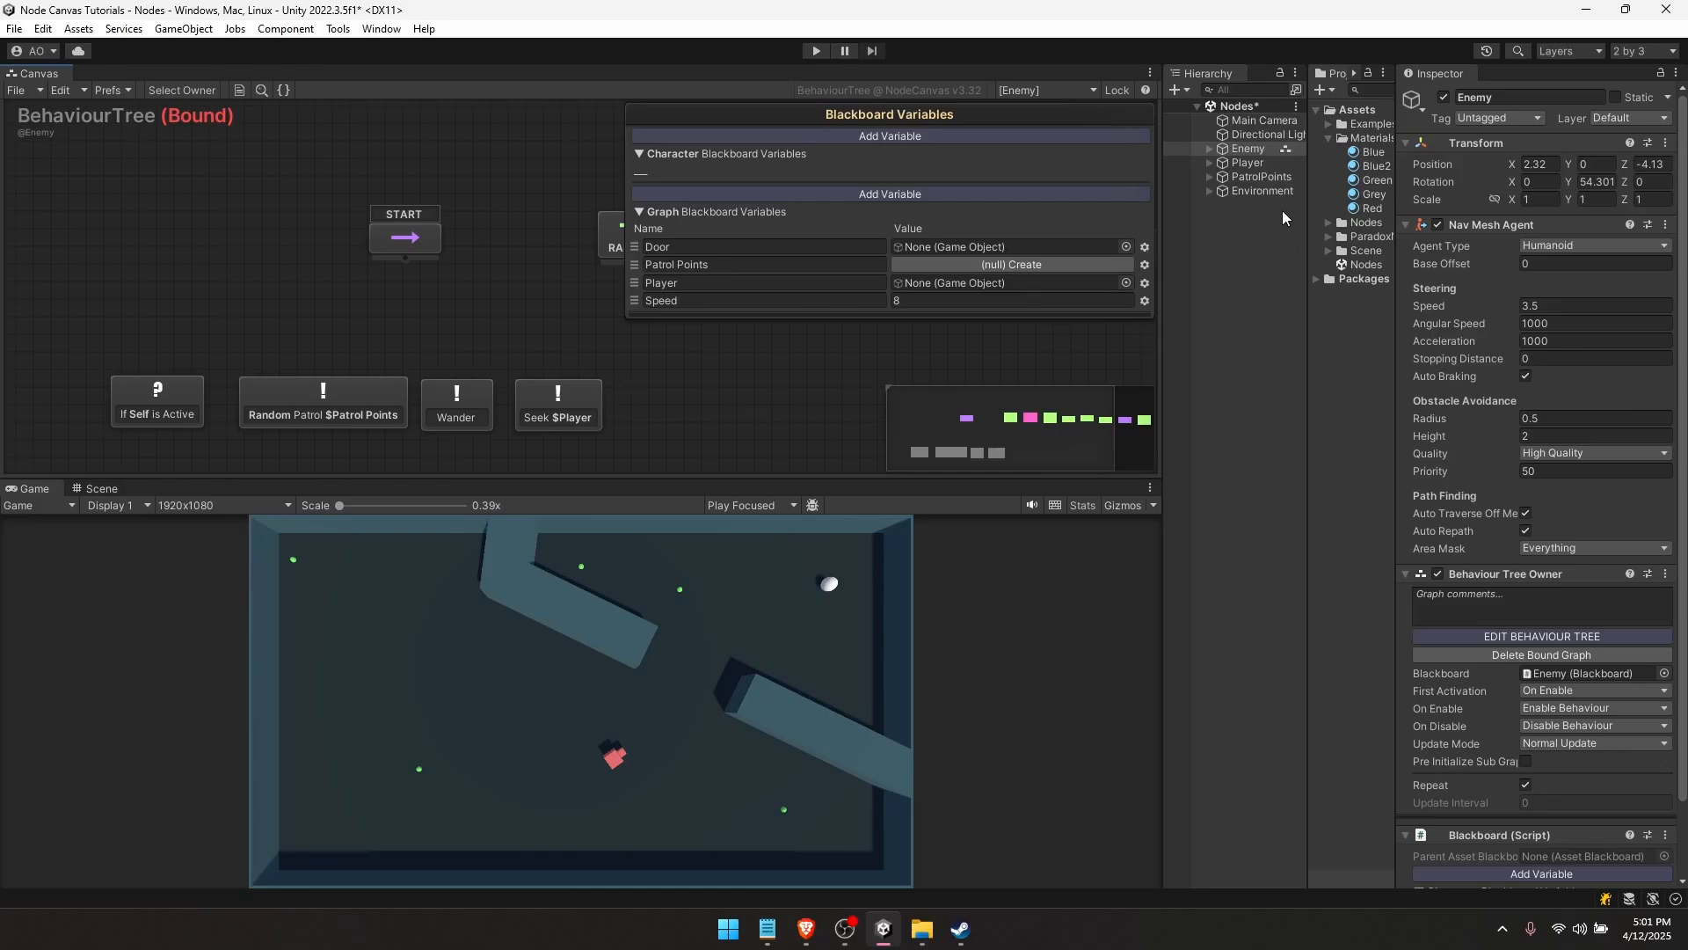
- Expose the Door, Patrol Points, Player and Speed graph variables as public, undoing a trial assignment of the Player object first
drag(1255, 163, 937, 285)
key(ctrl+z)
click(1144, 249)
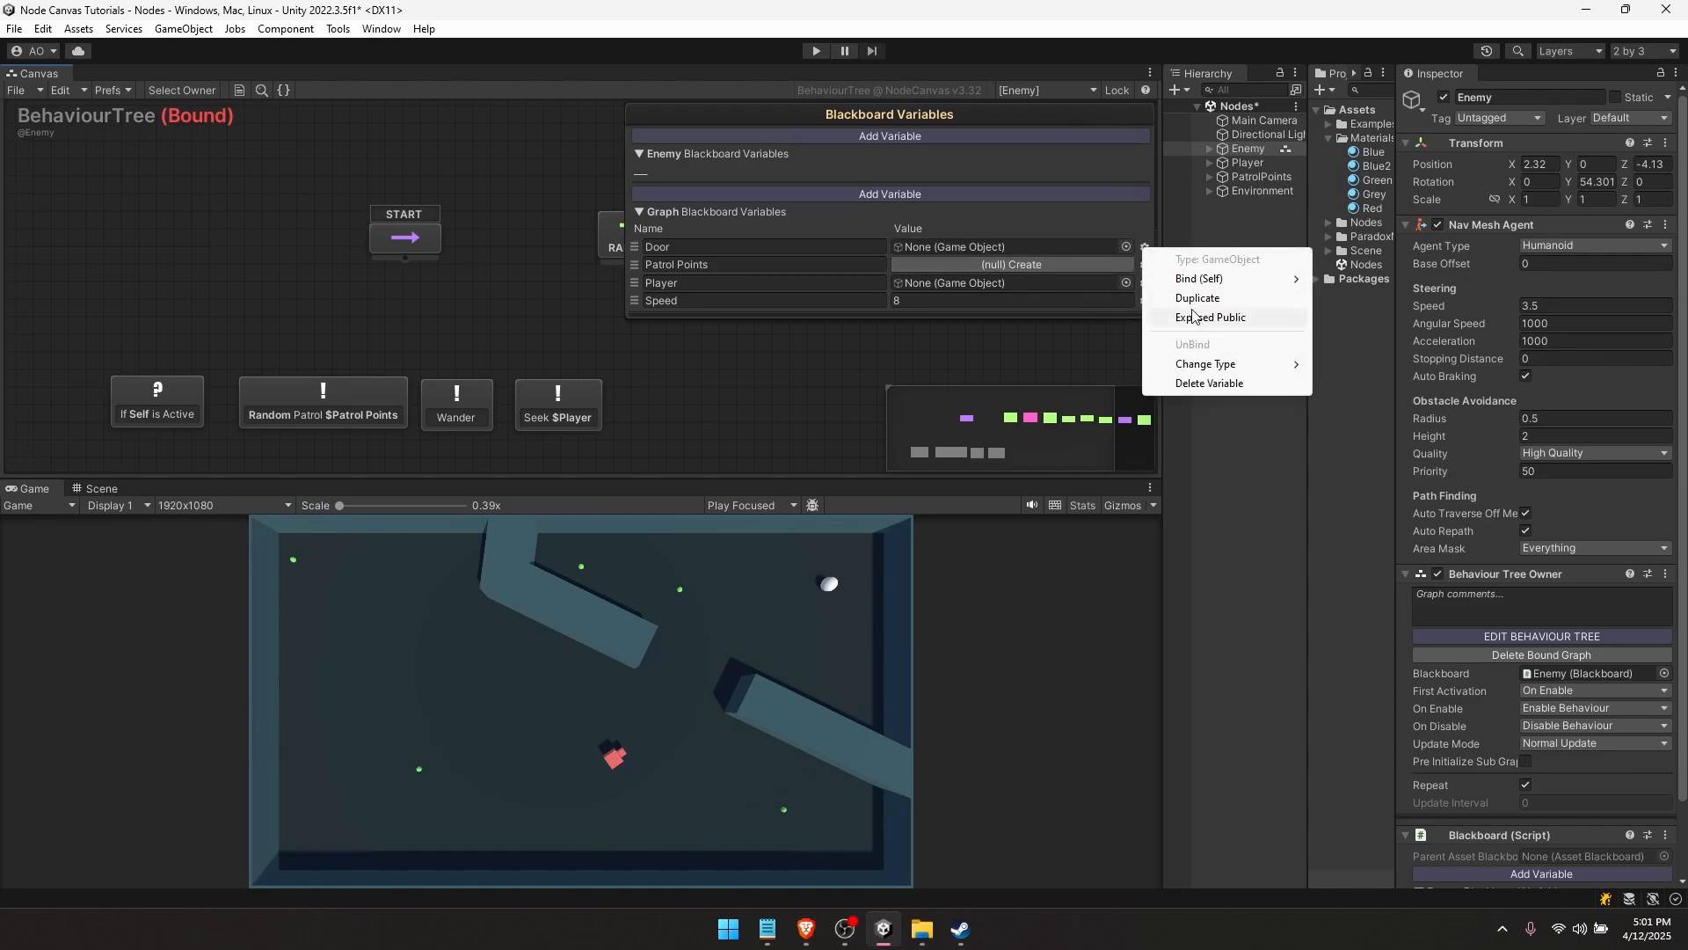
click(1229, 319)
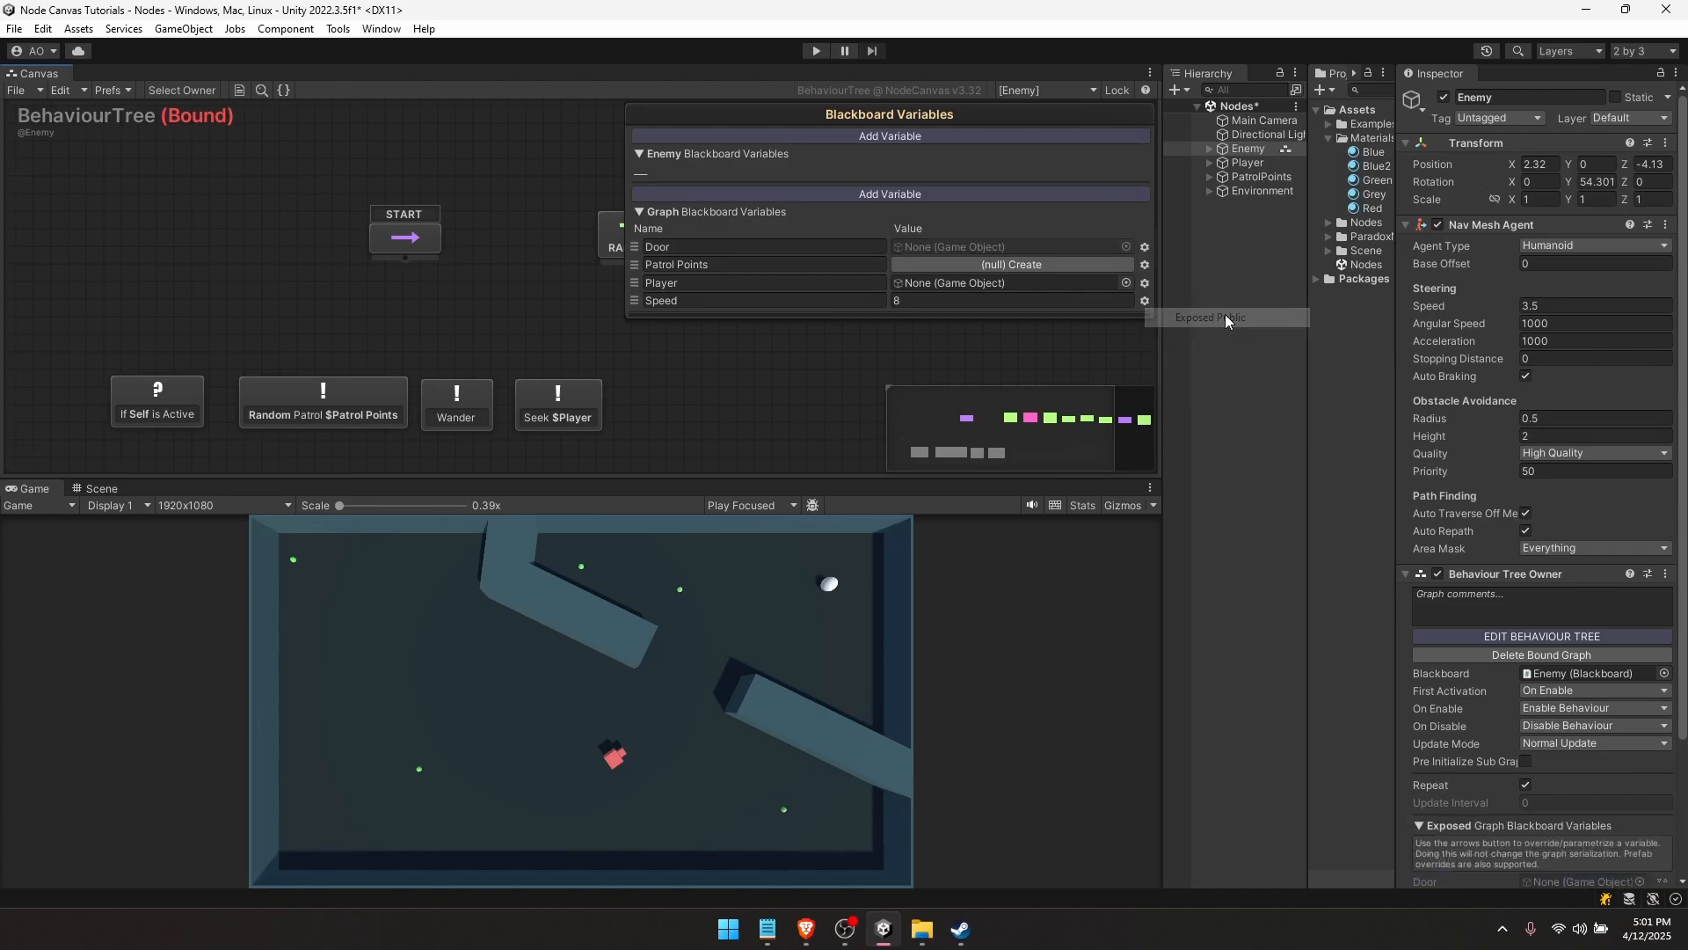
click(1144, 265)
click(1194, 338)
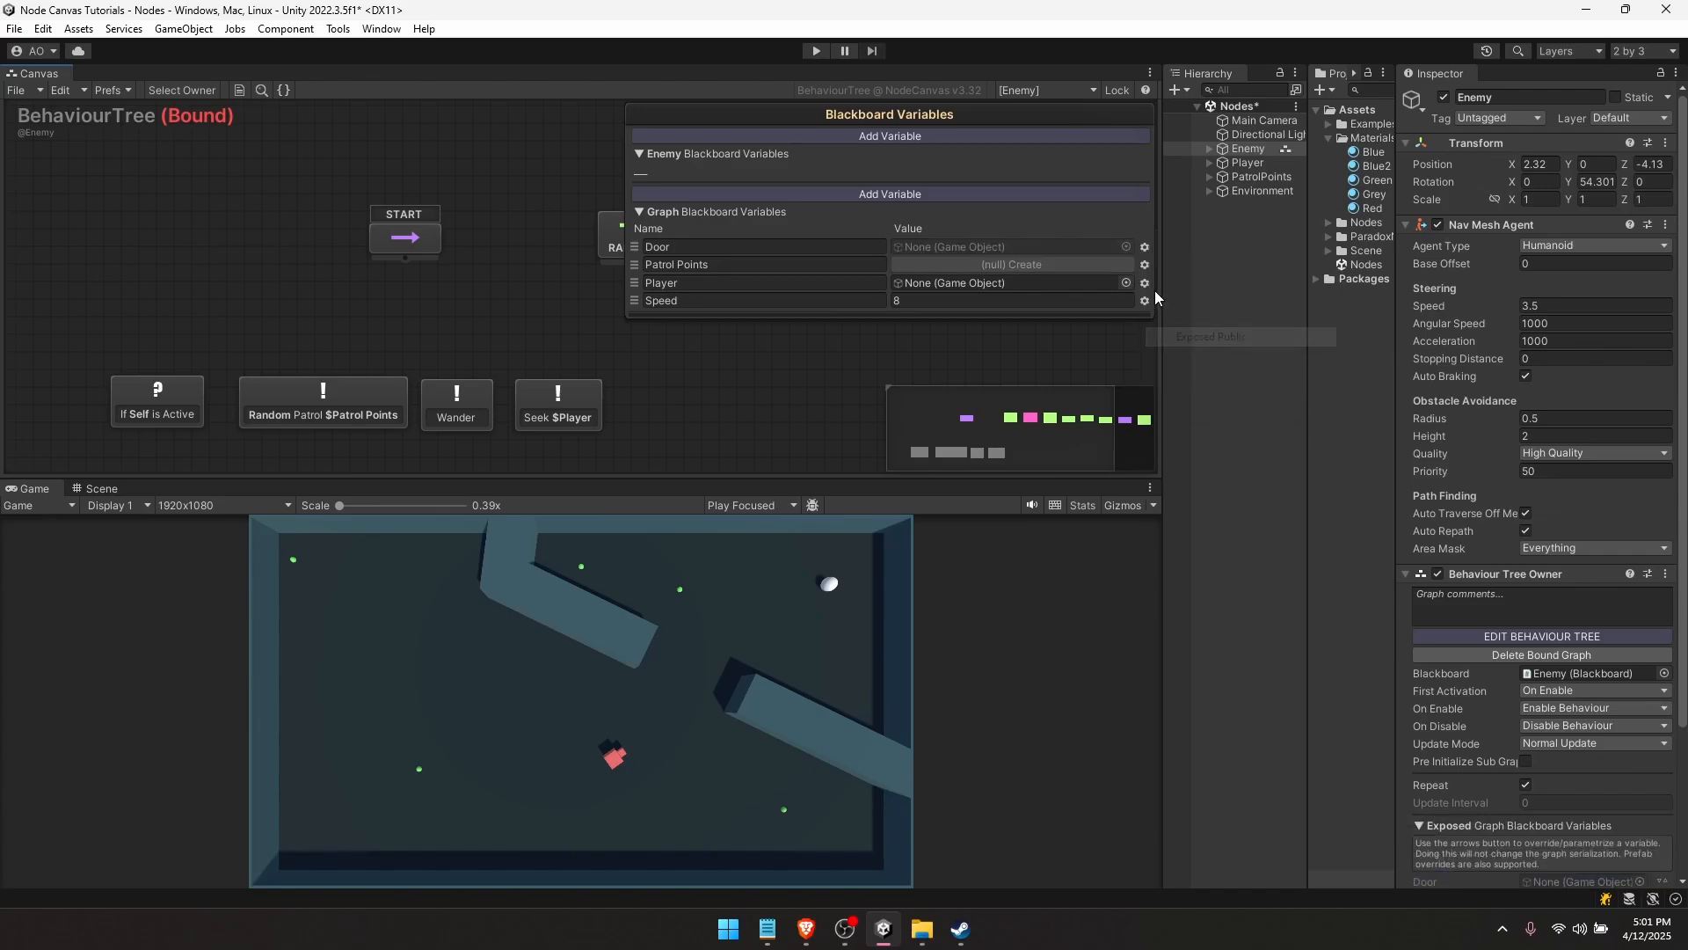
click(1144, 283)
click(1203, 357)
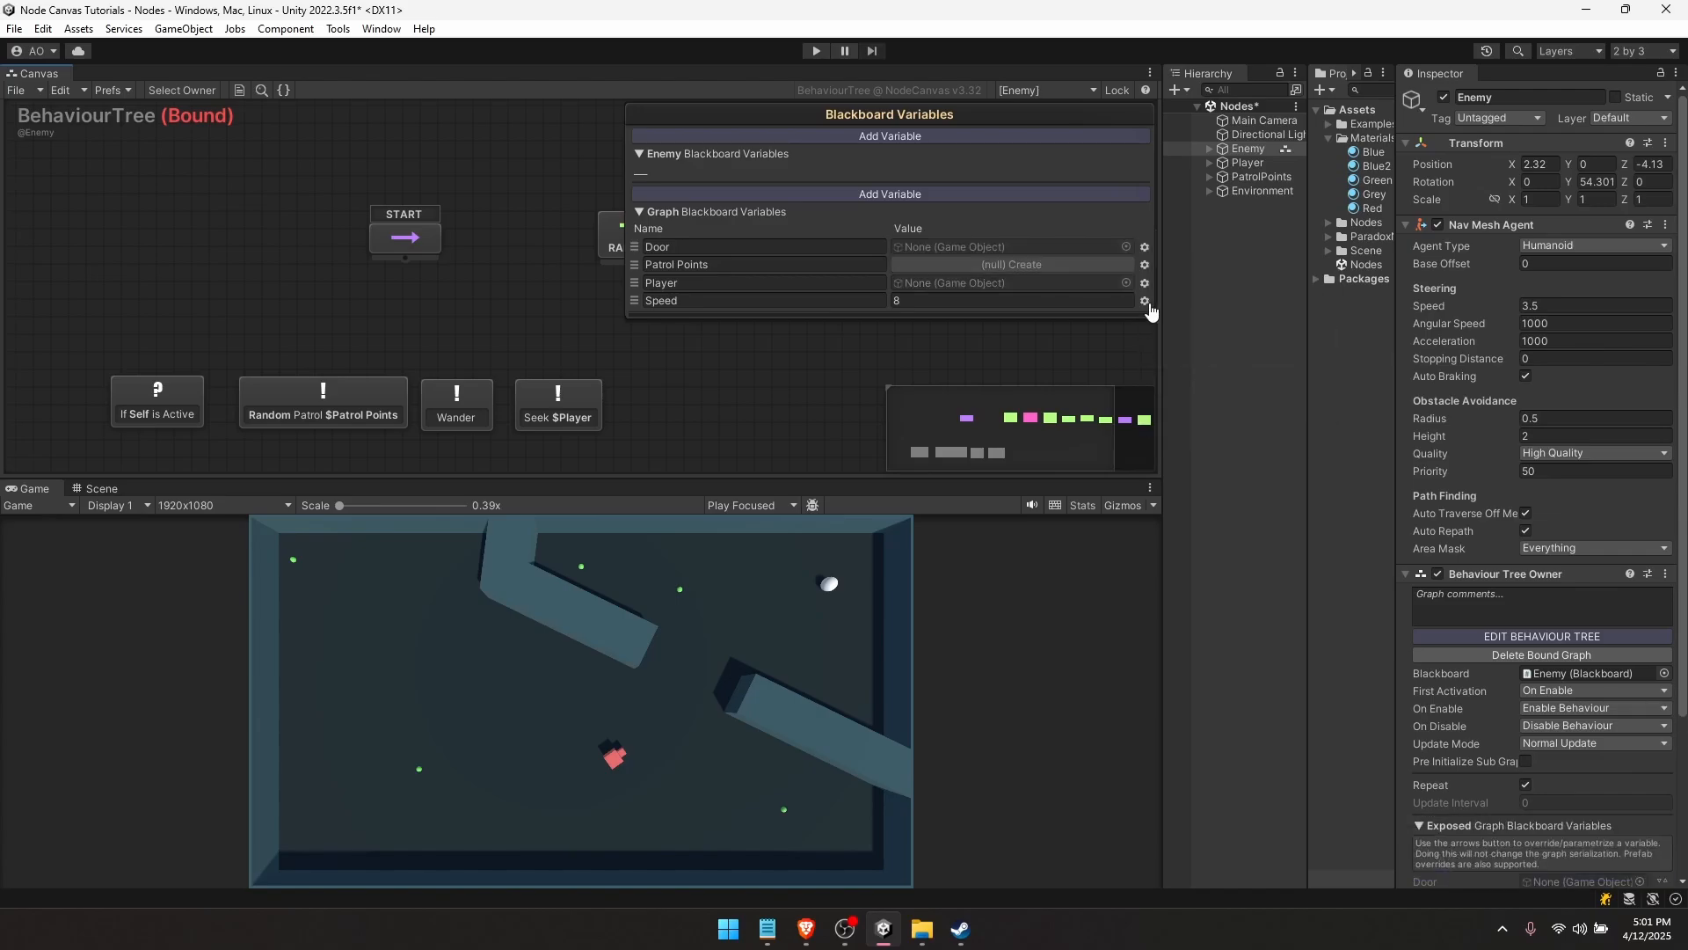
click(1144, 301)
click(1198, 387)
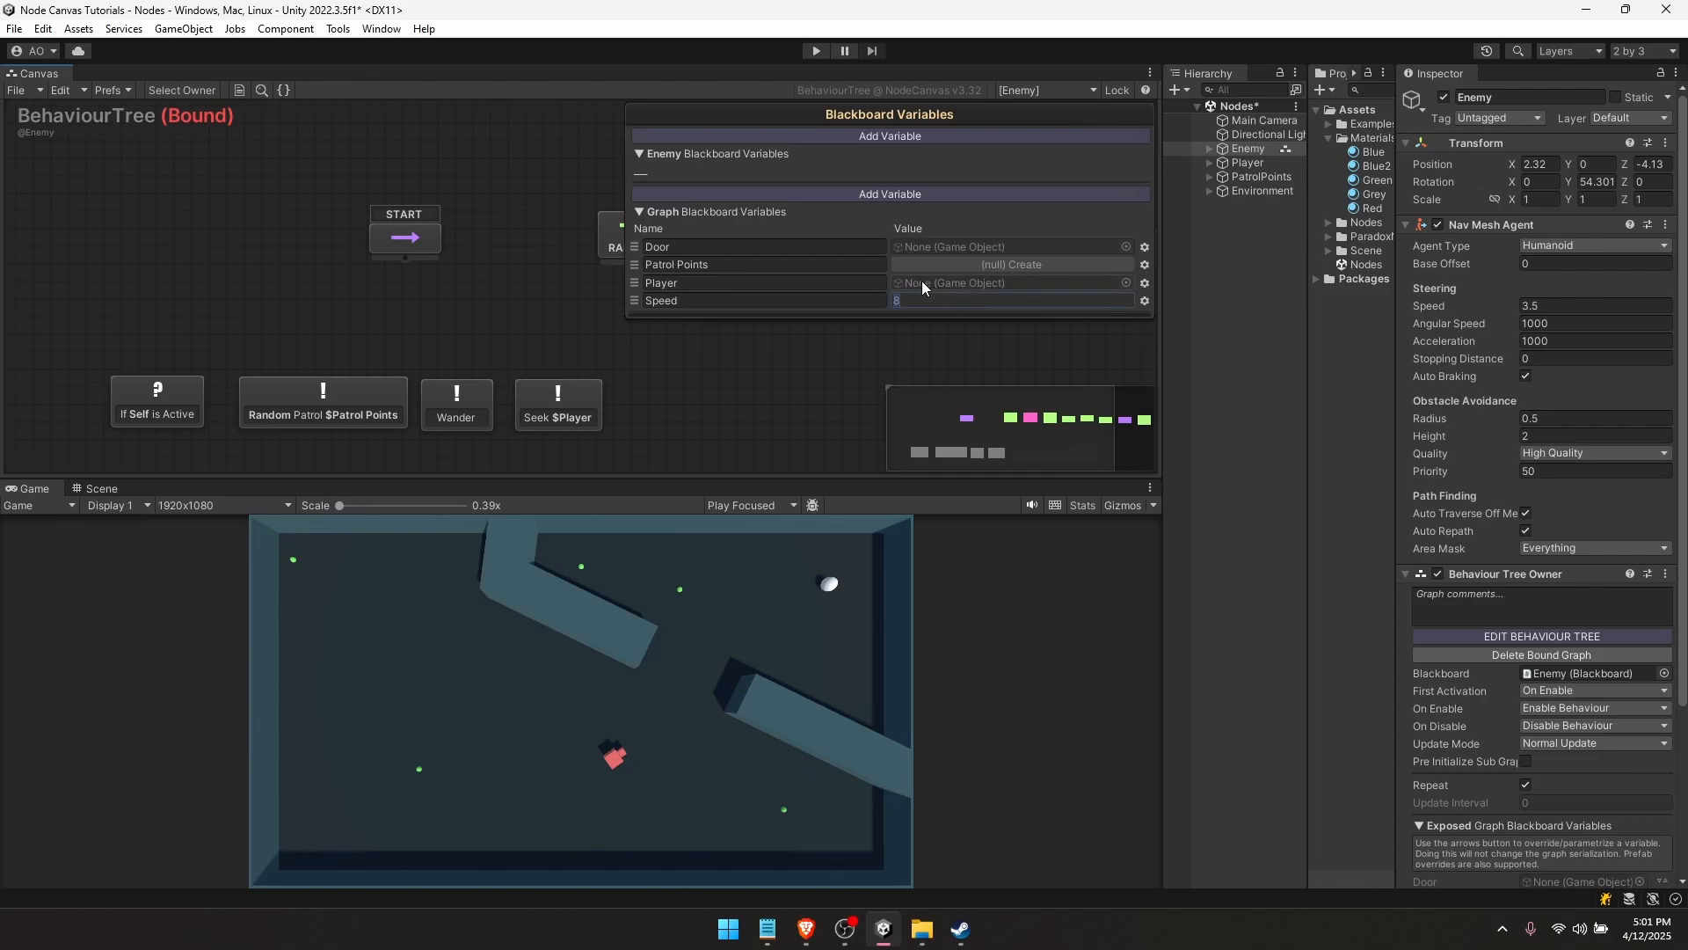
- Try to change the exposed Speed variable's value to 4 directly in the graph blackboard
click(913, 302)
text(4)
click(908, 290)
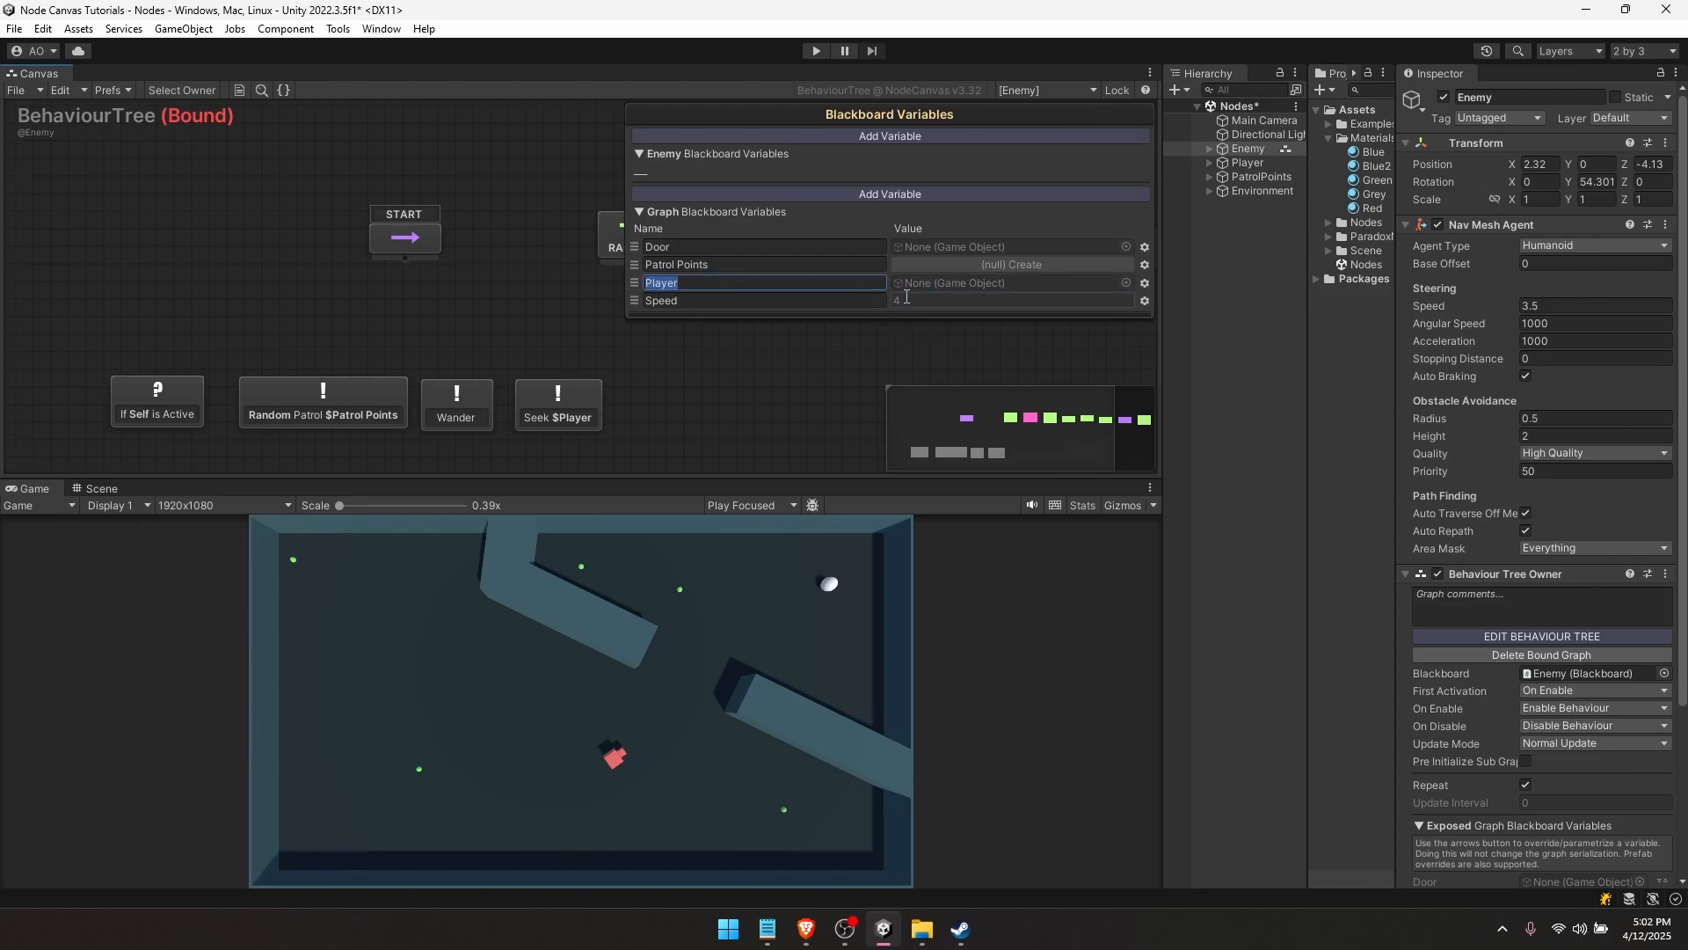
click(915, 301)
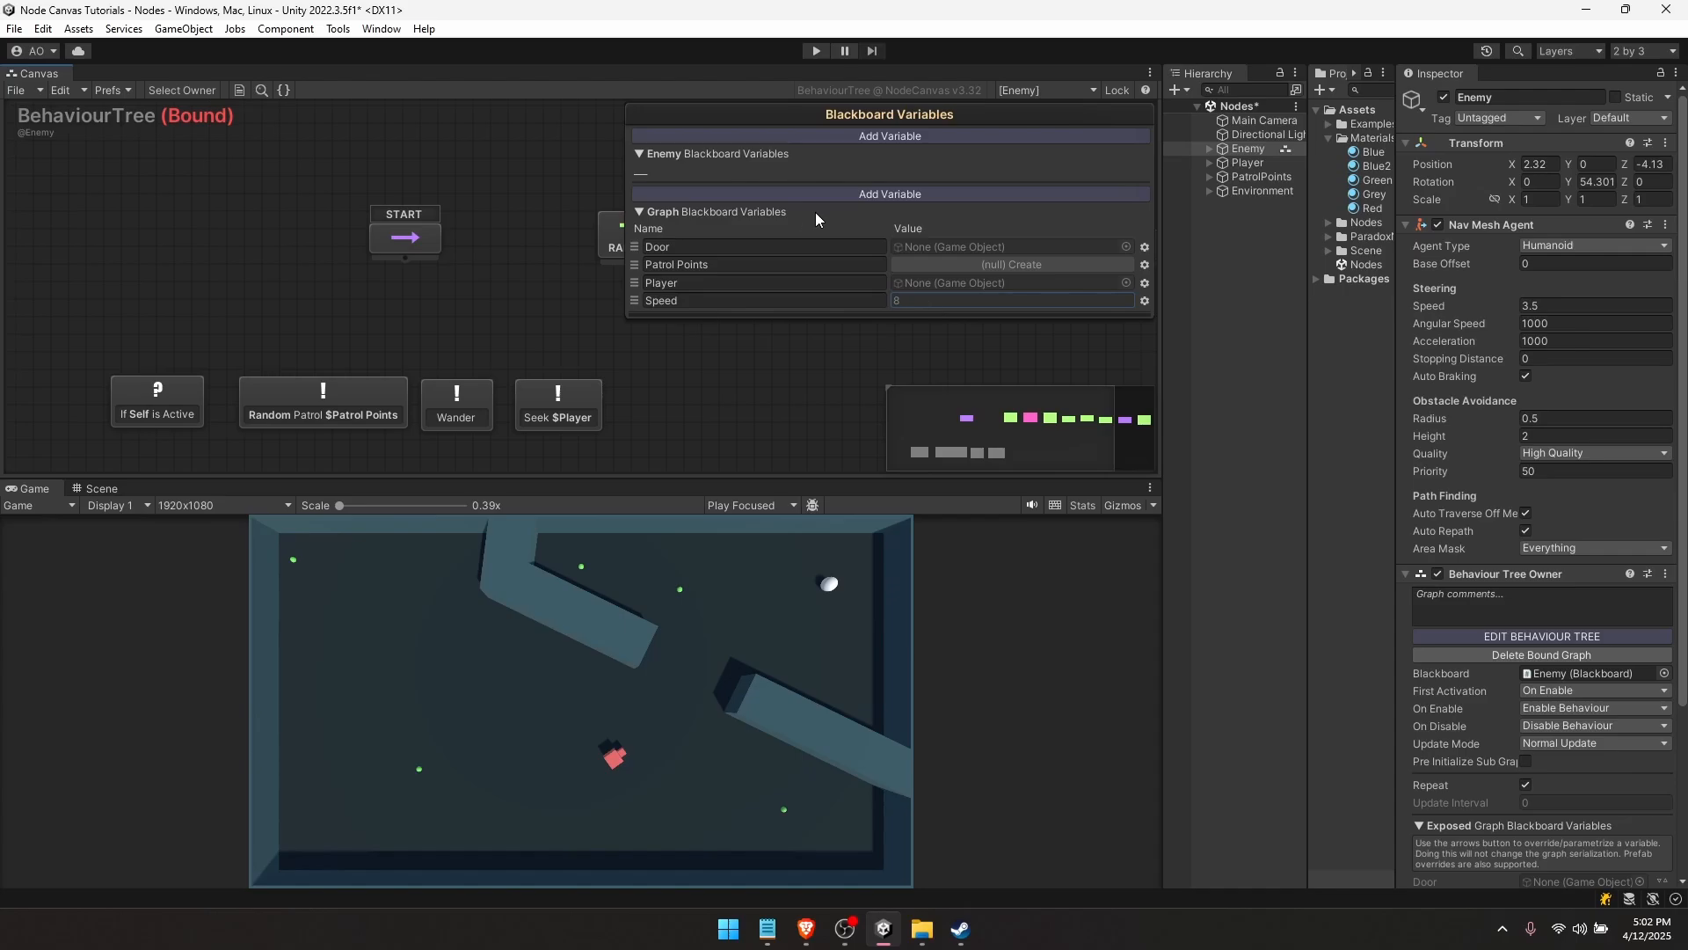
click(916, 298)
click(898, 301)
key(BackSpace)
- Enable overrides for the exposed Door, Patrol Points, Player and Speed variables in the enemy's Behaviour Tree Owner component
scroll(1611, 629, down, 5)
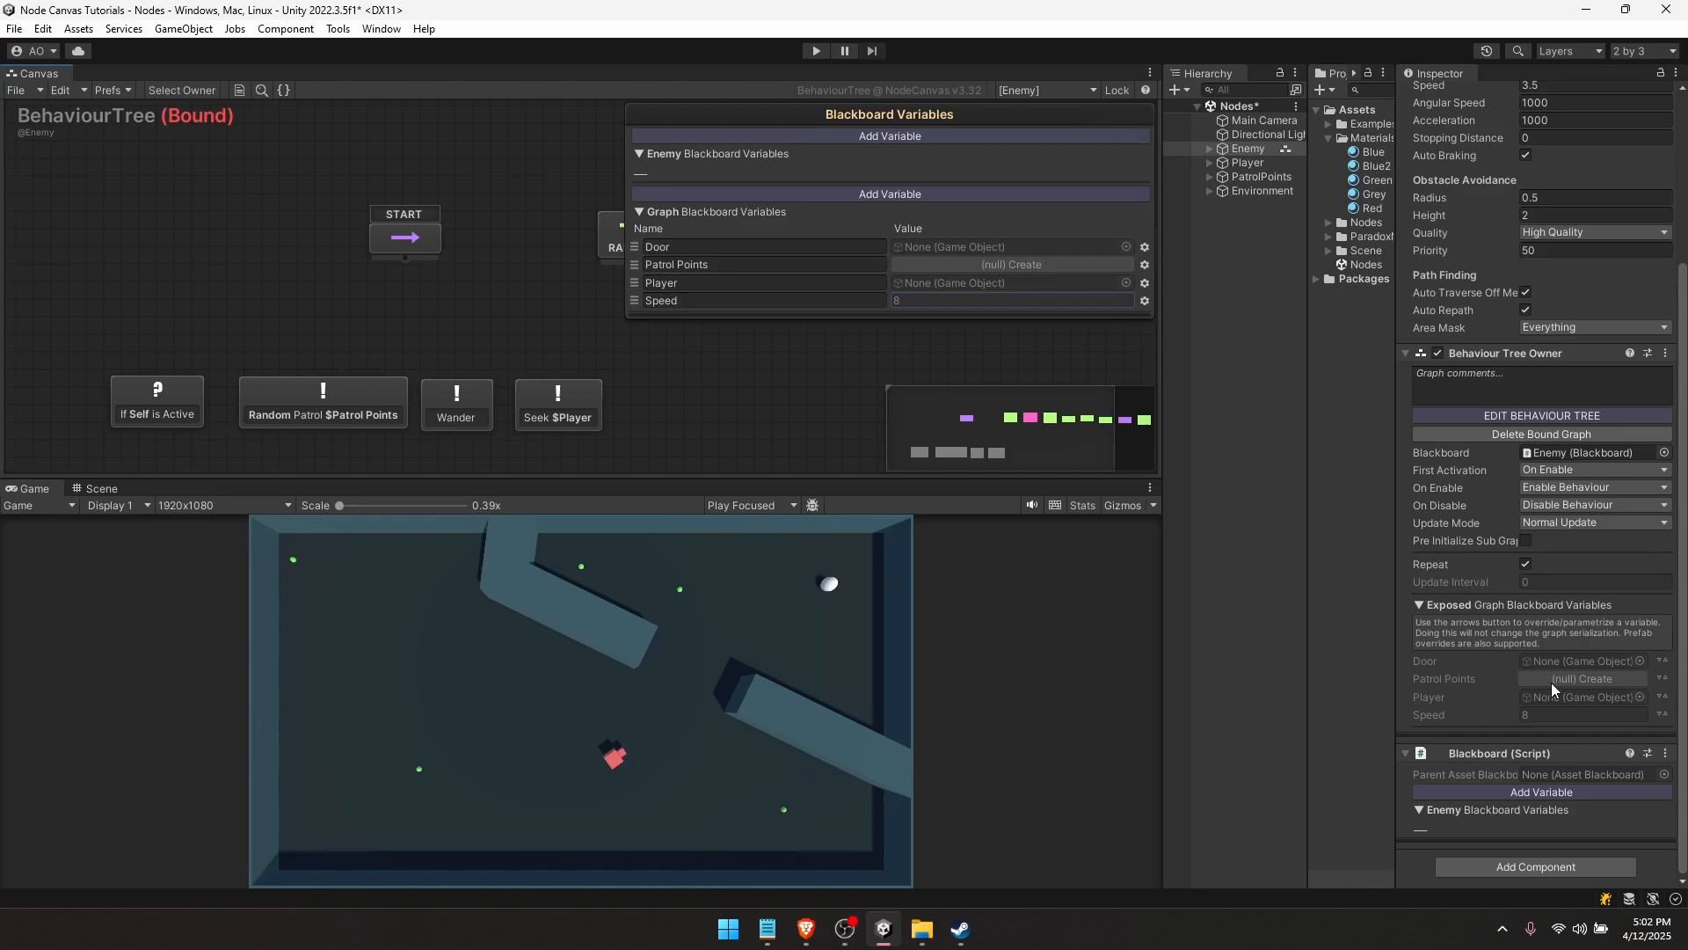
click(1437, 666)
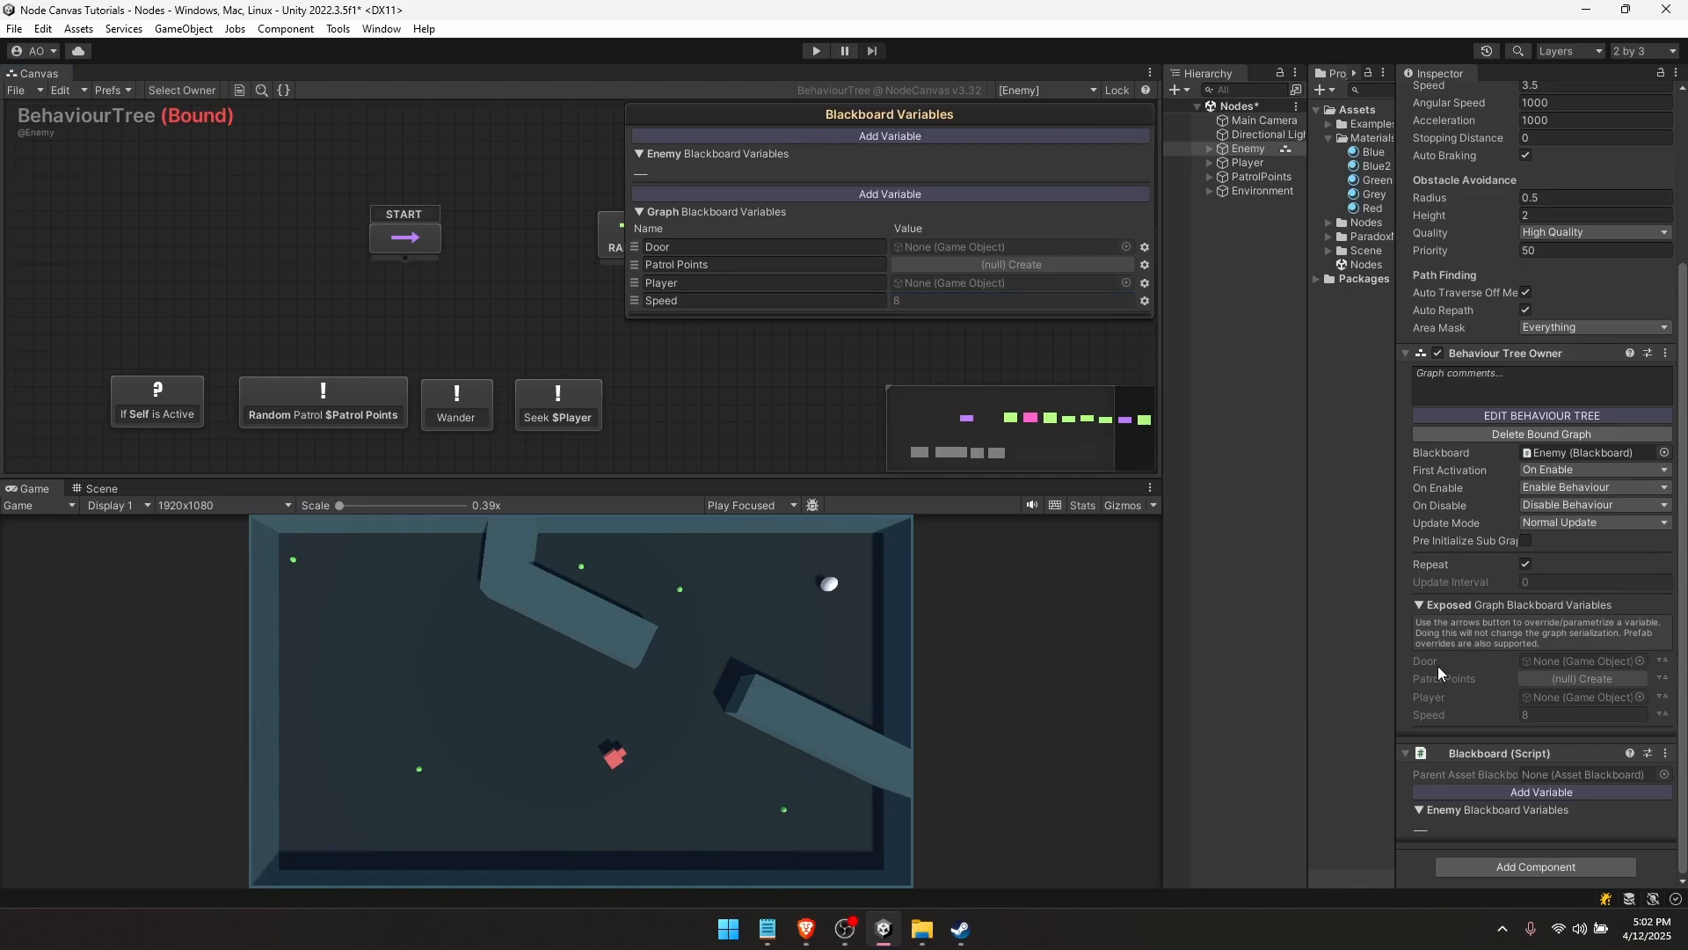
click(1663, 663)
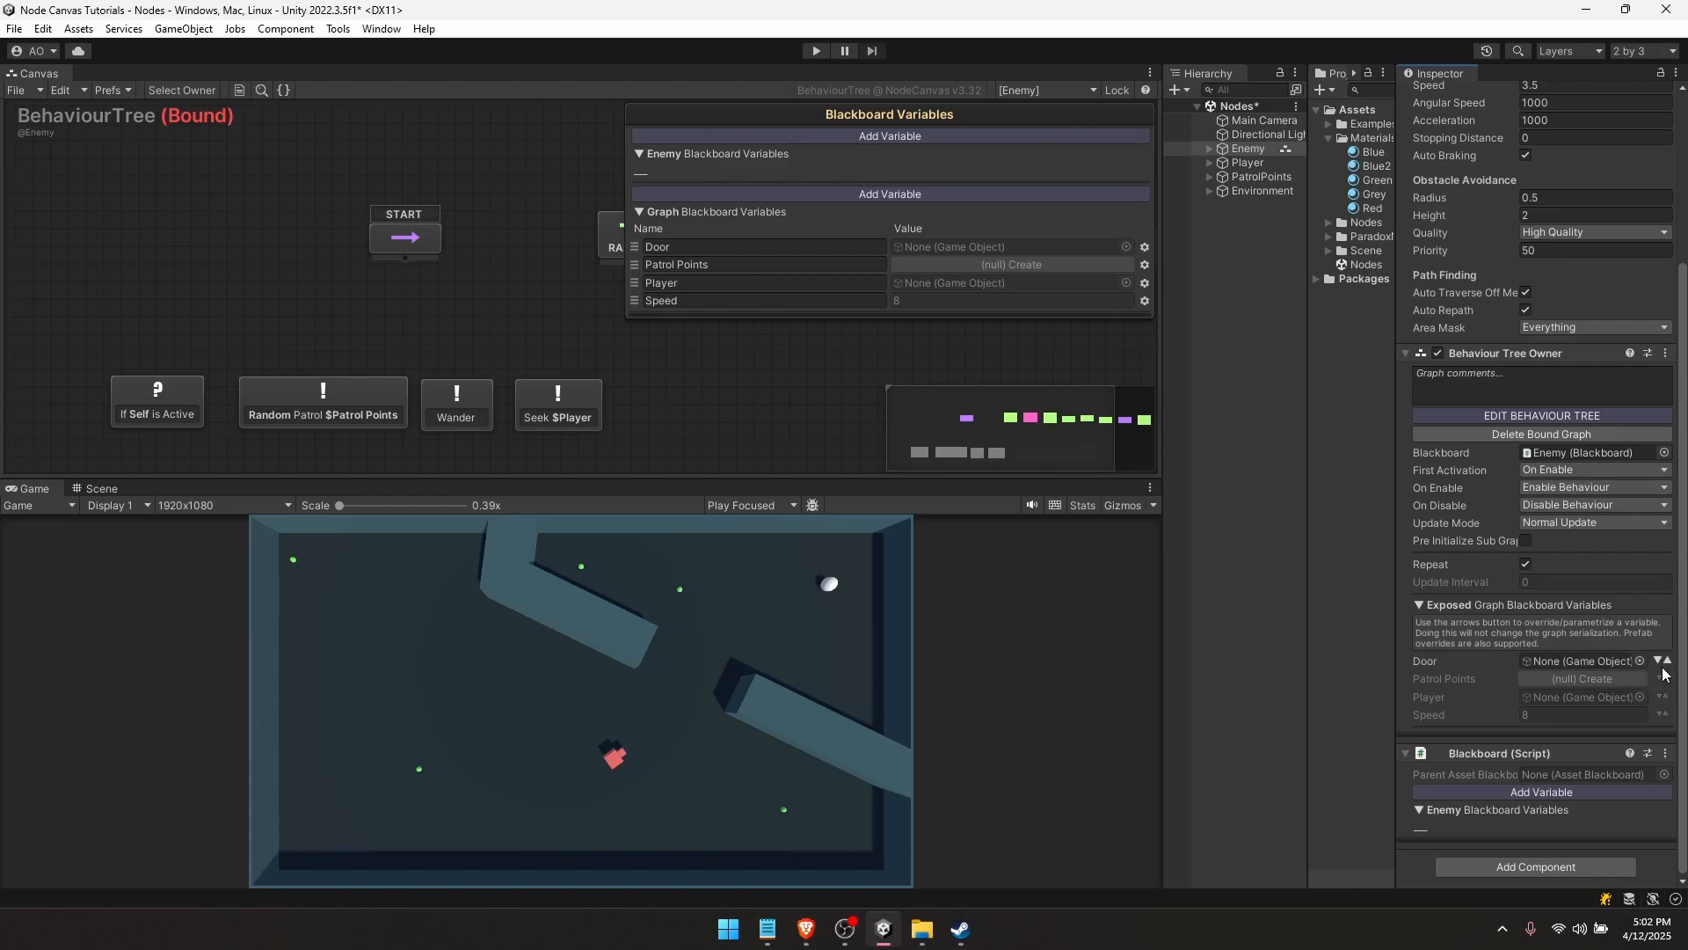
click(1662, 680)
click(1662, 697)
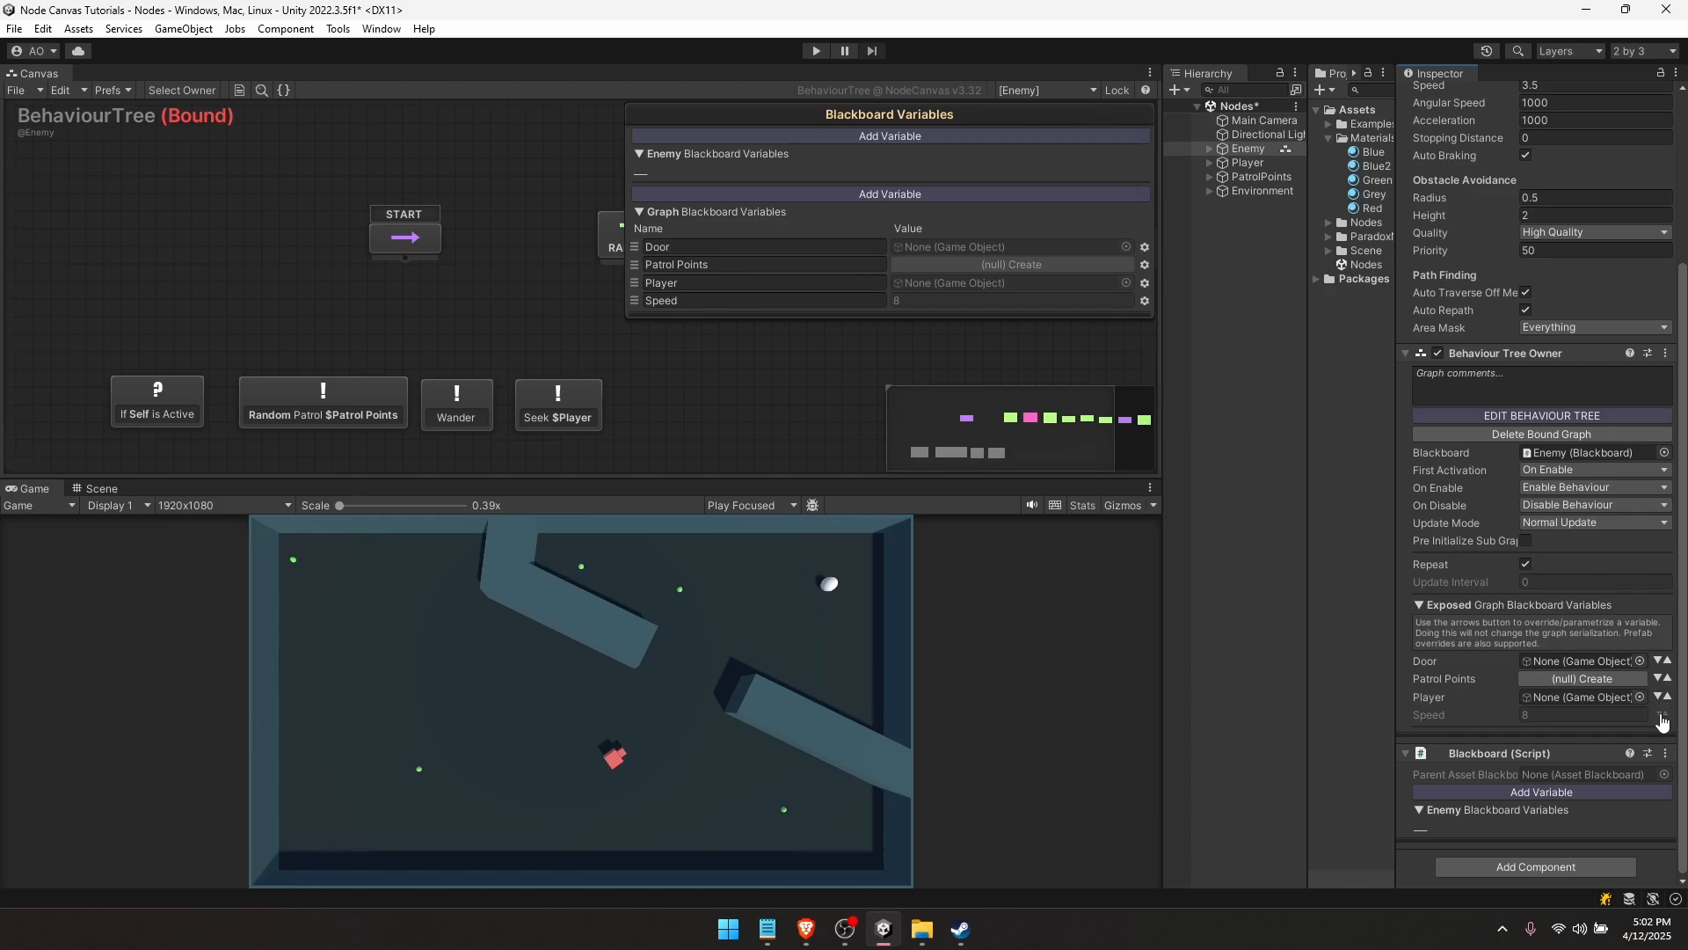
click(1662, 715)
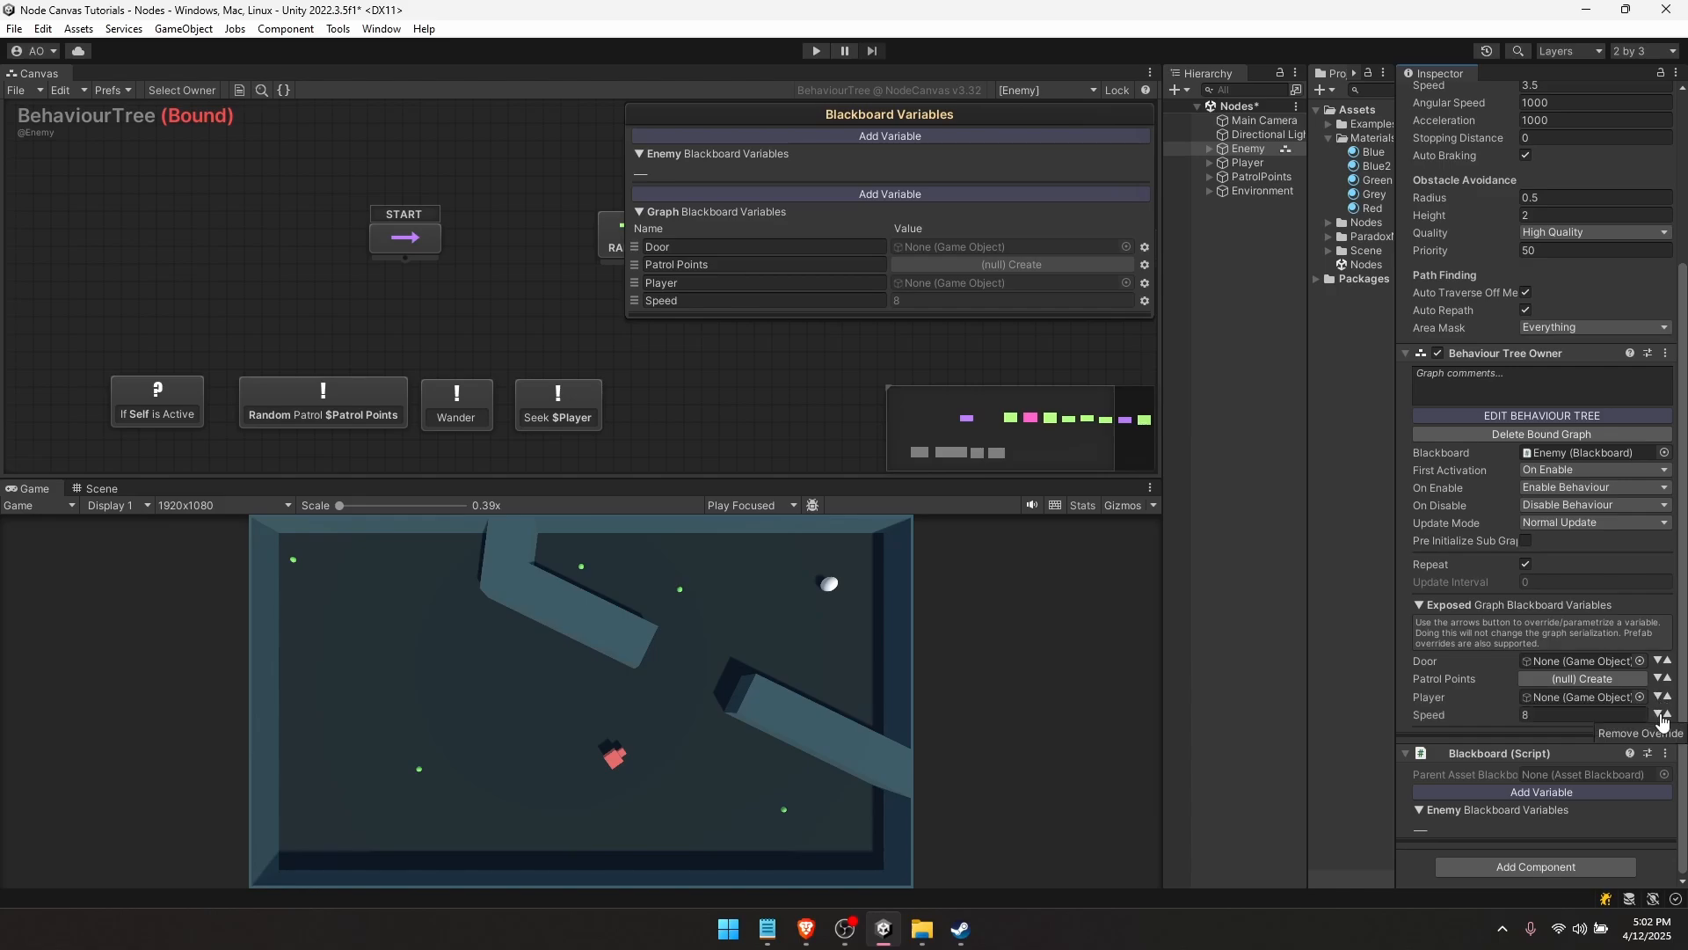
- Collapse the blackboard variables overlay, dock the Scene view alongside the Canvas and view the level from a lower angle
click(885, 121)
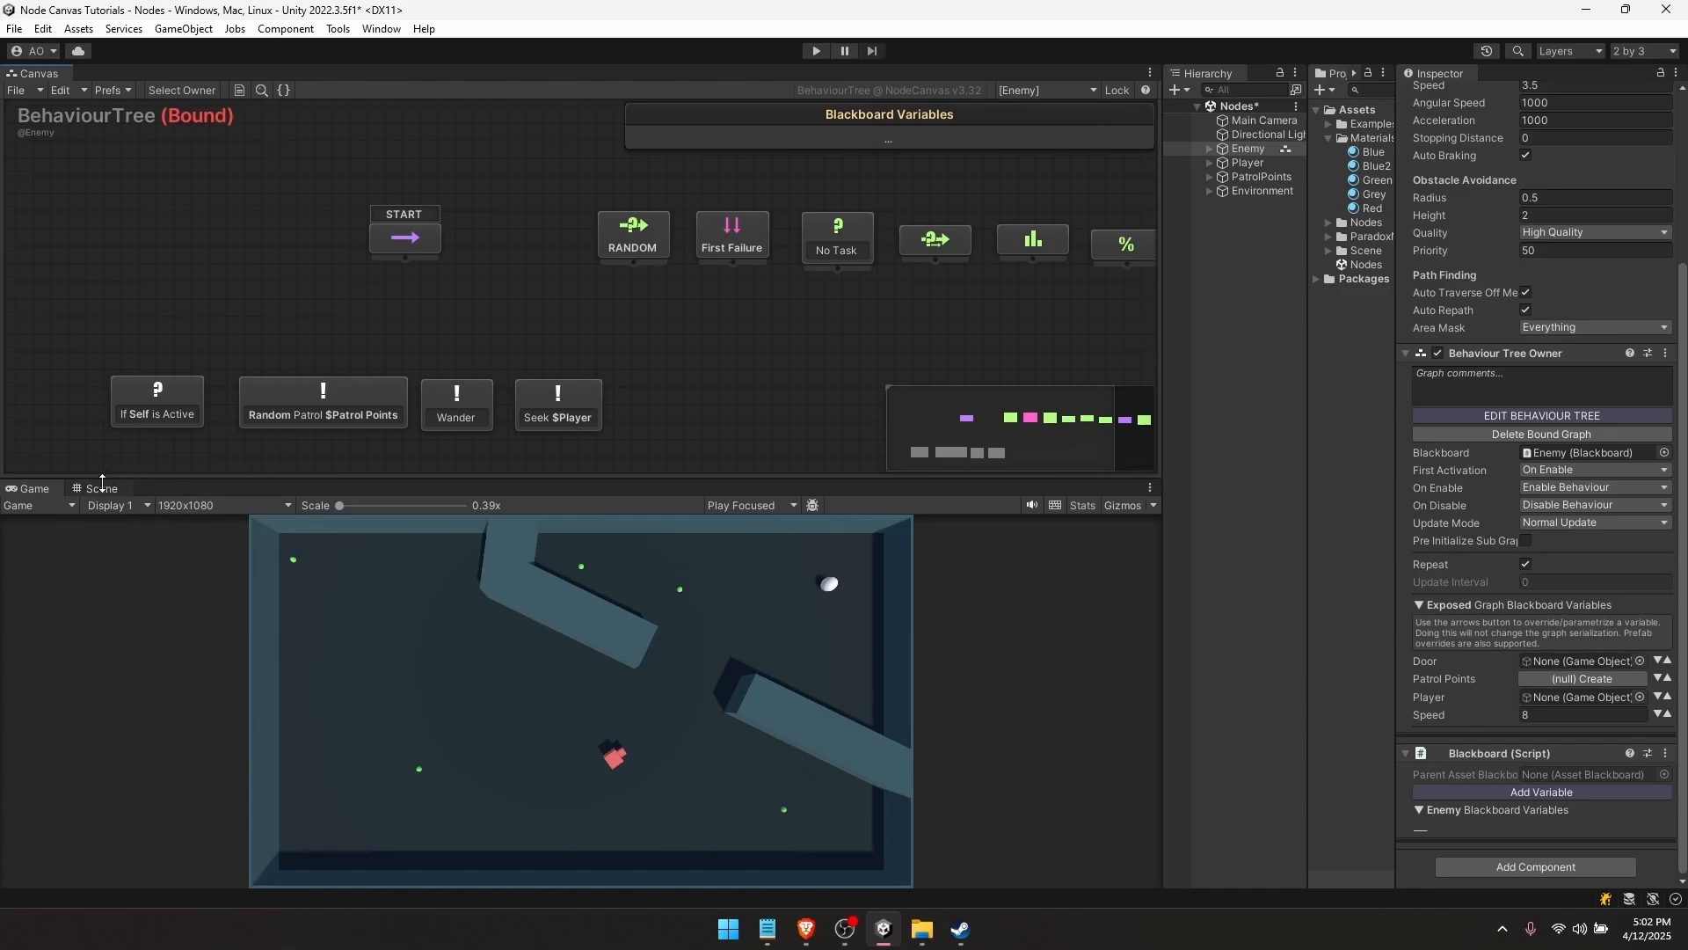
drag(99, 488, 101, 119)
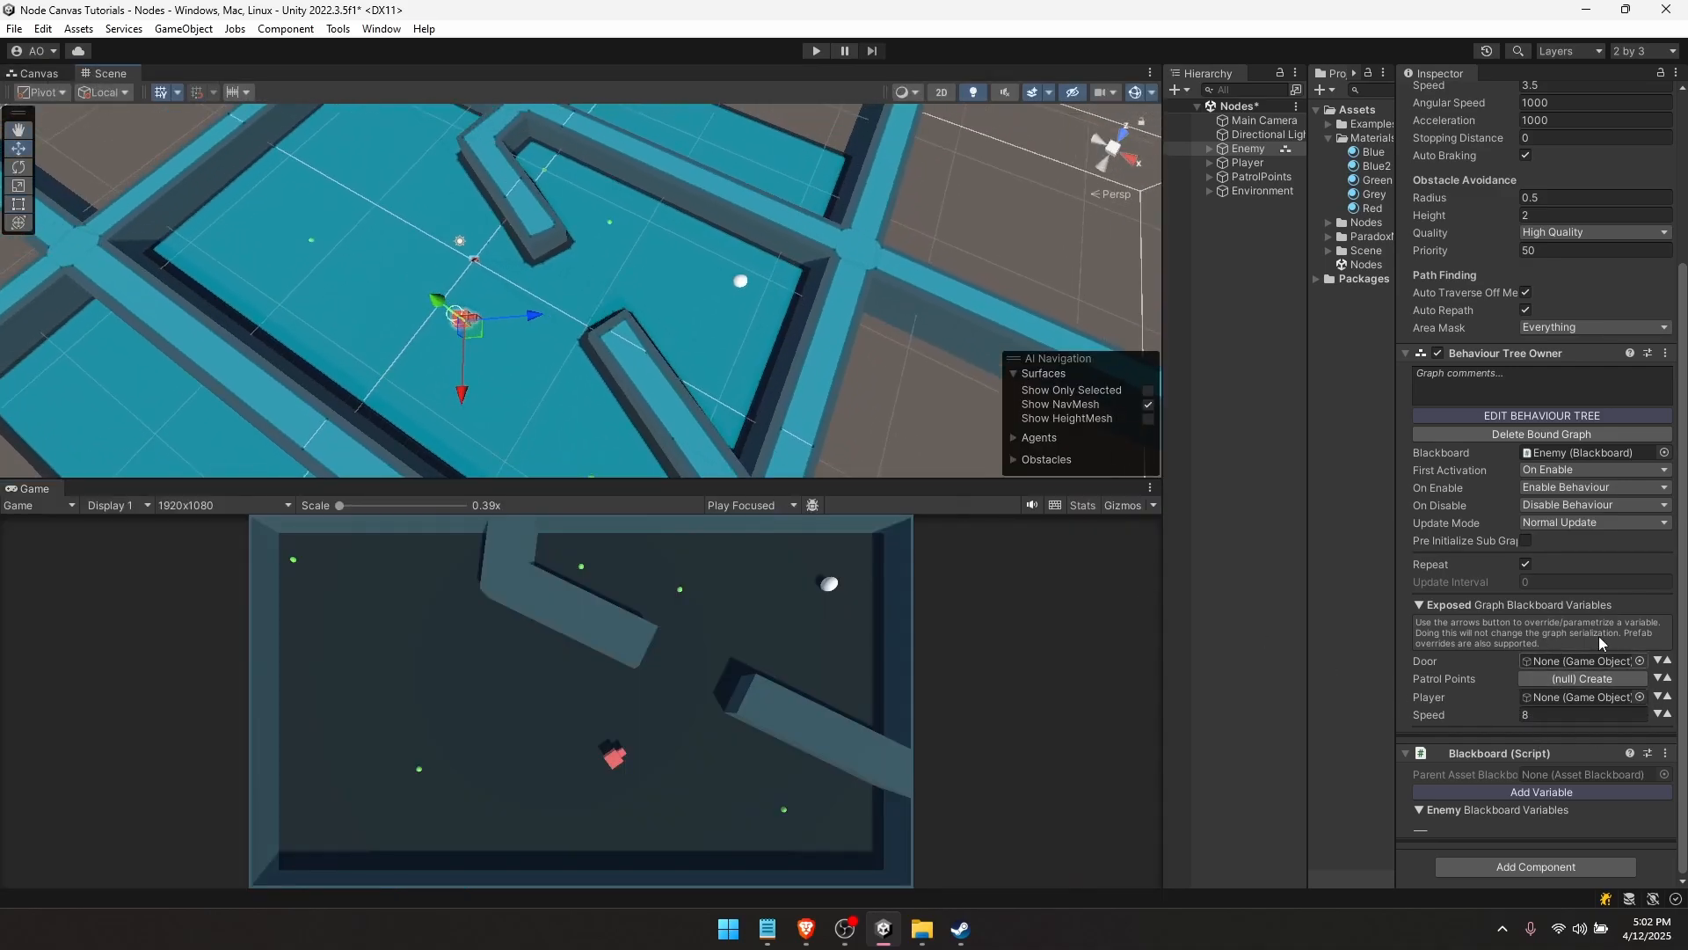
middle_drag(602, 294, 698, 260)
alt+drag(637, 366, 695, 315)
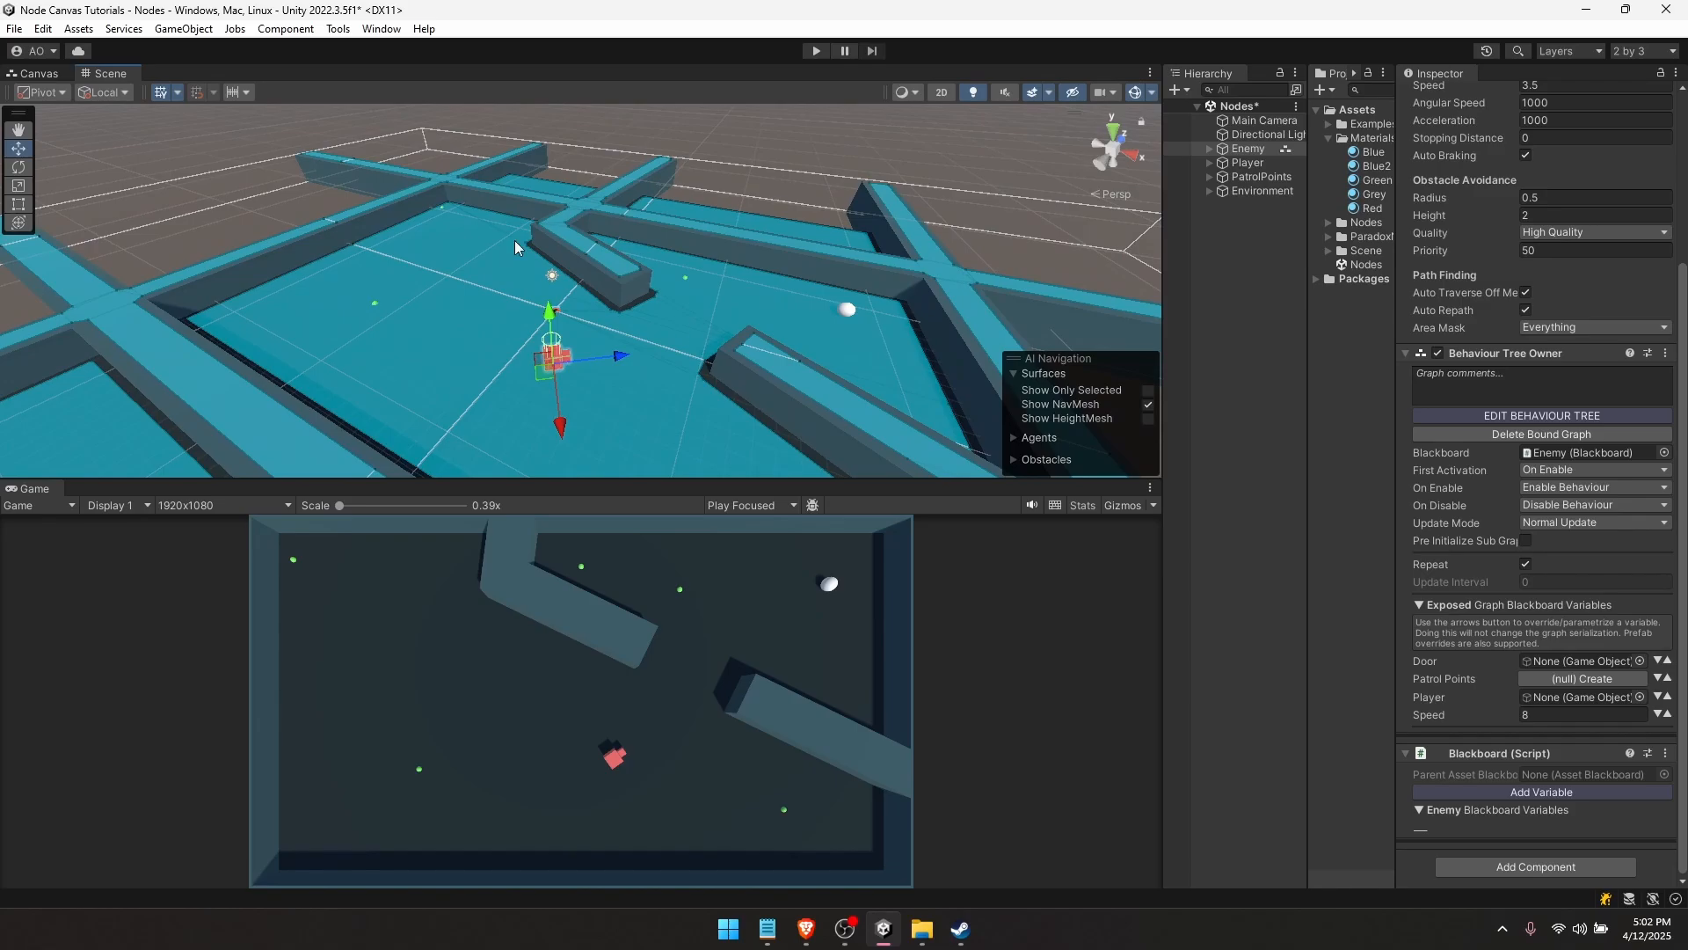
- Return to the Canvas, widen the Hierarchy and assign the scene's Player and Door objects to the enemy's matching exposed variables
click(33, 73)
drag(1160, 276, 1101, 276)
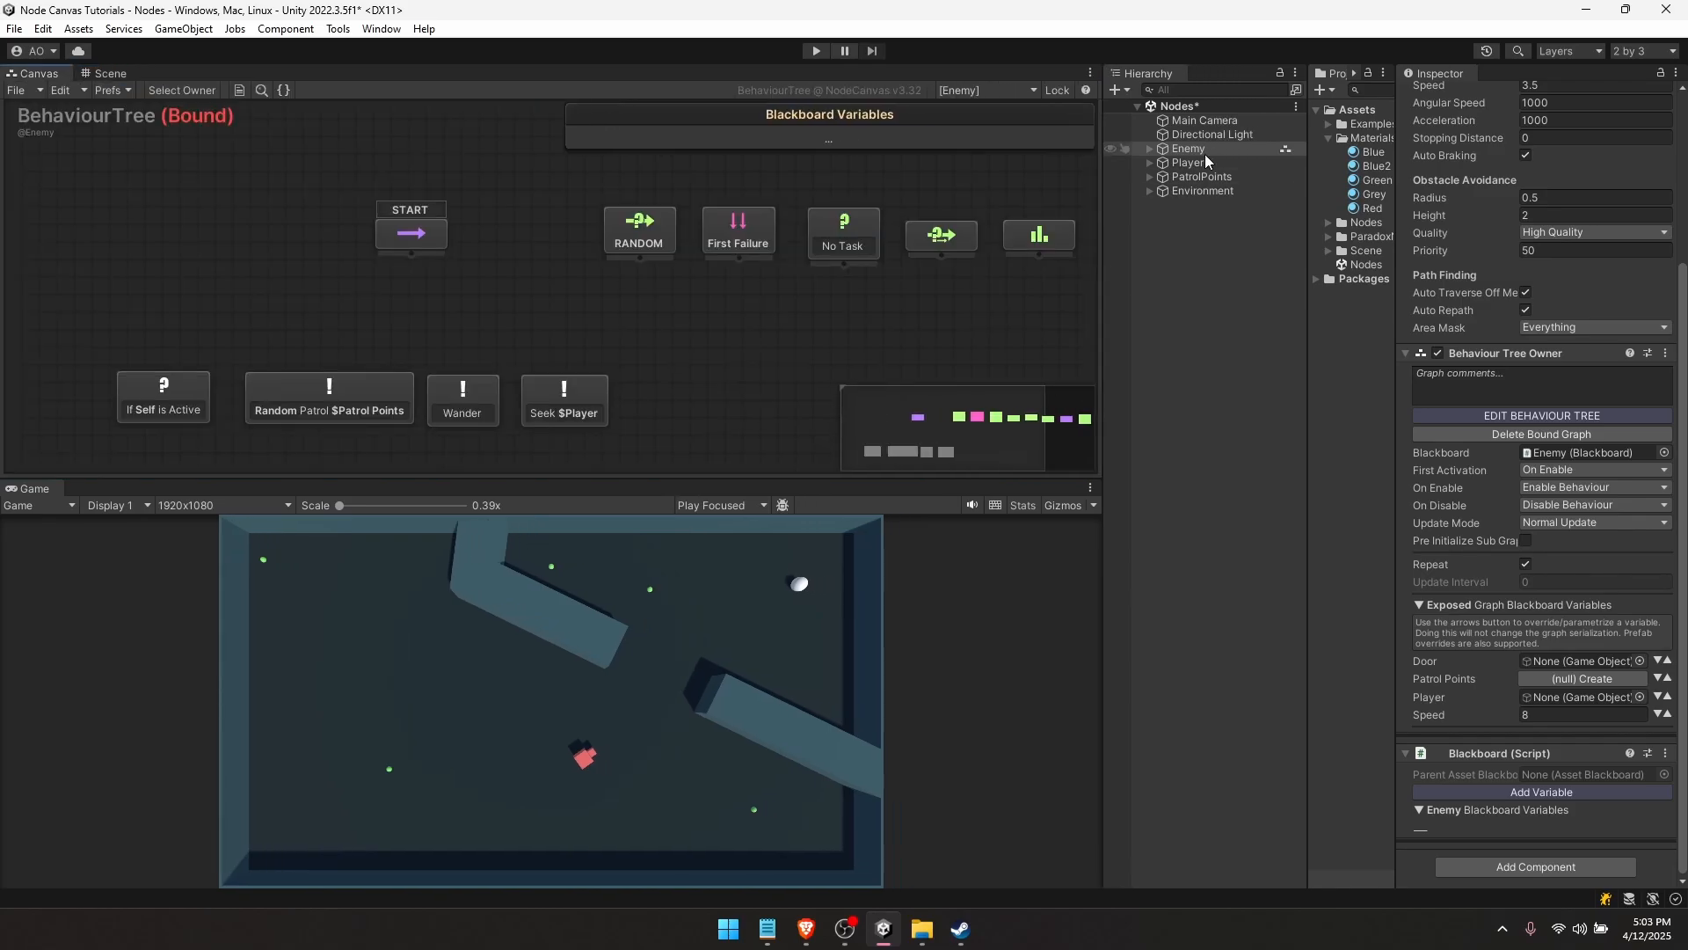
drag(1202, 177, 1550, 698)
click(1149, 191)
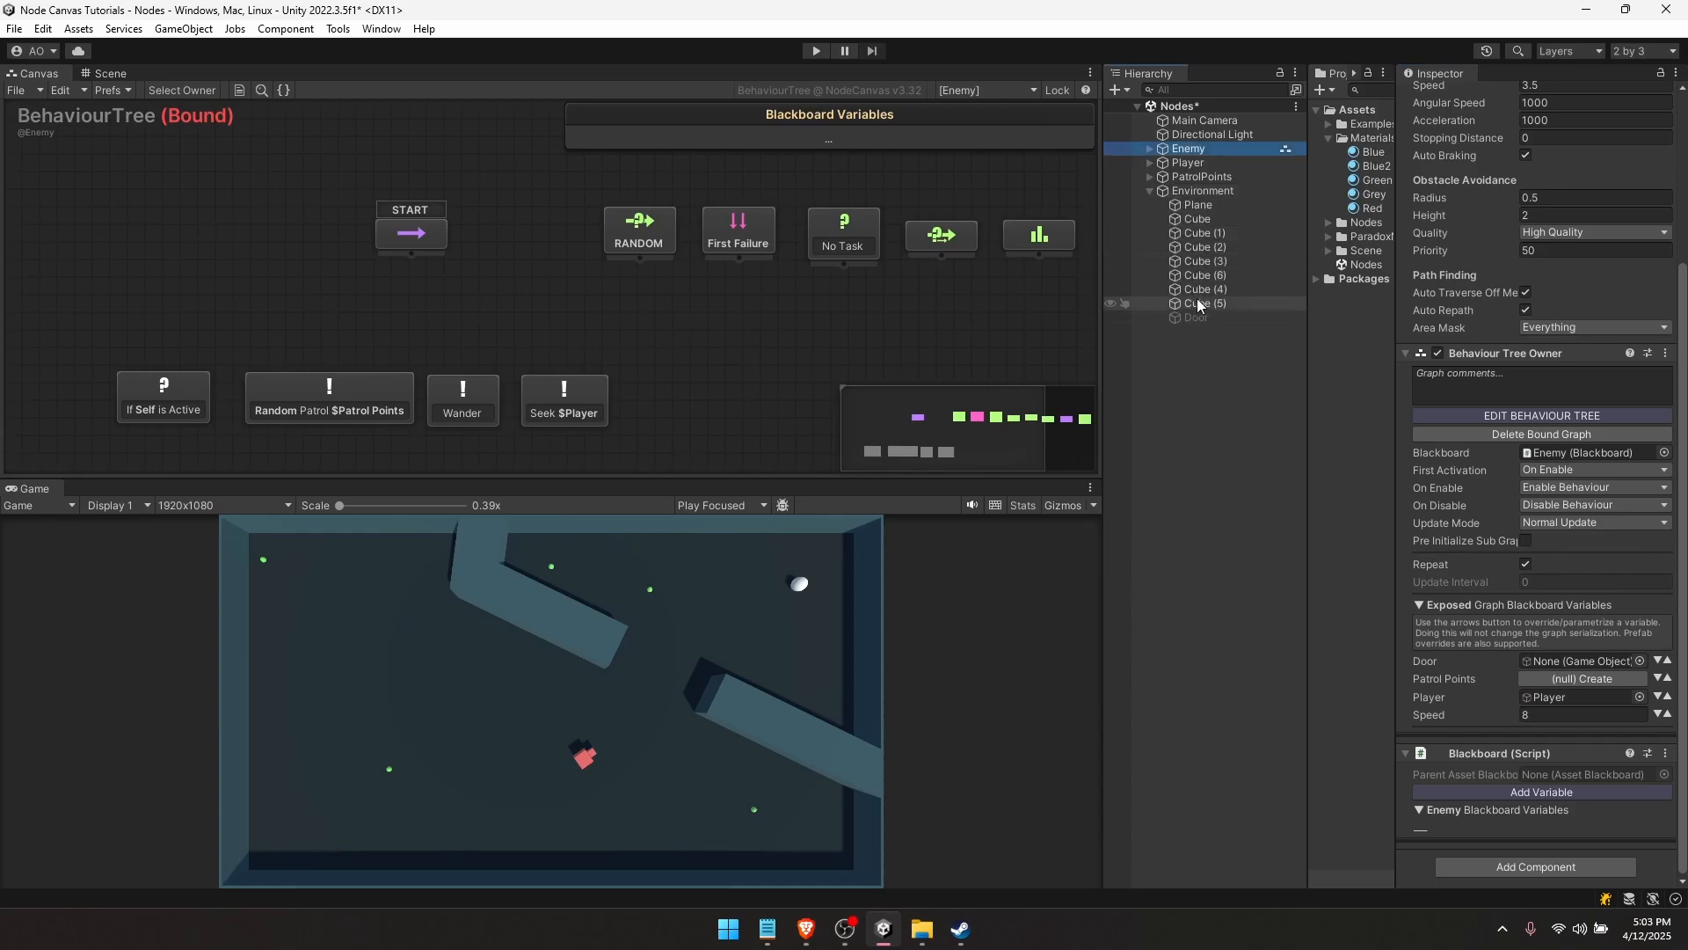
drag(1191, 316, 1553, 661)
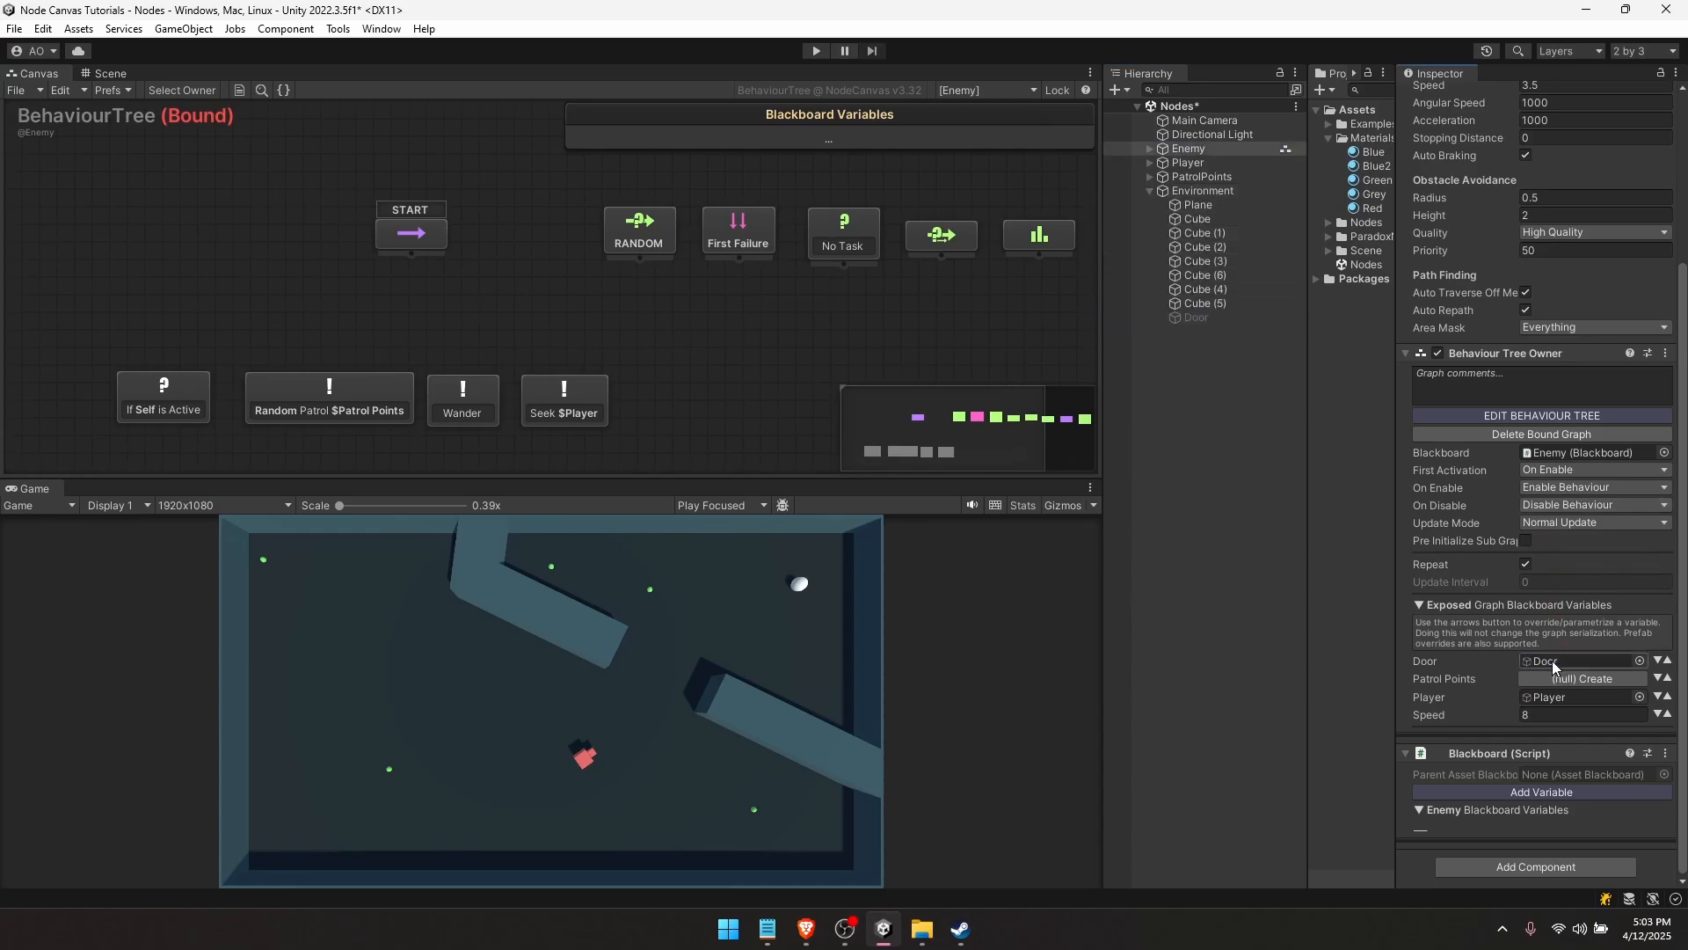
- Activate the Door object under Environment
click(1248, 318)
click(1443, 96)
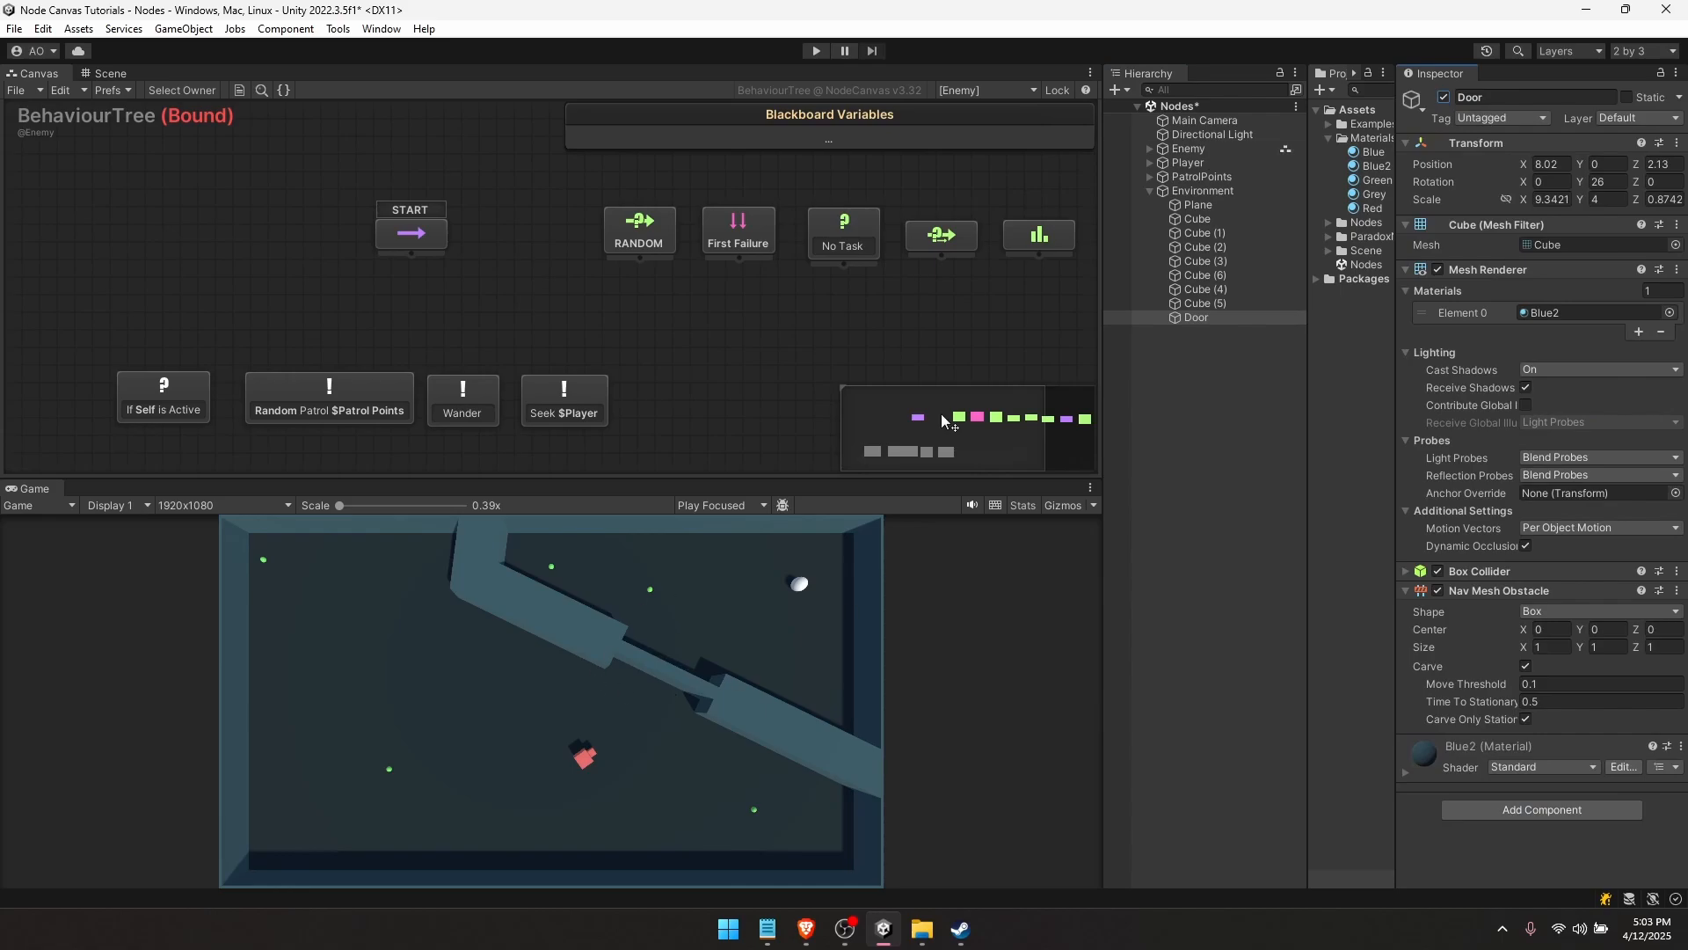
- Create the enemy's Patrol Points list and fill it with the five Point objects under PatrolPoints
click(1208, 152)
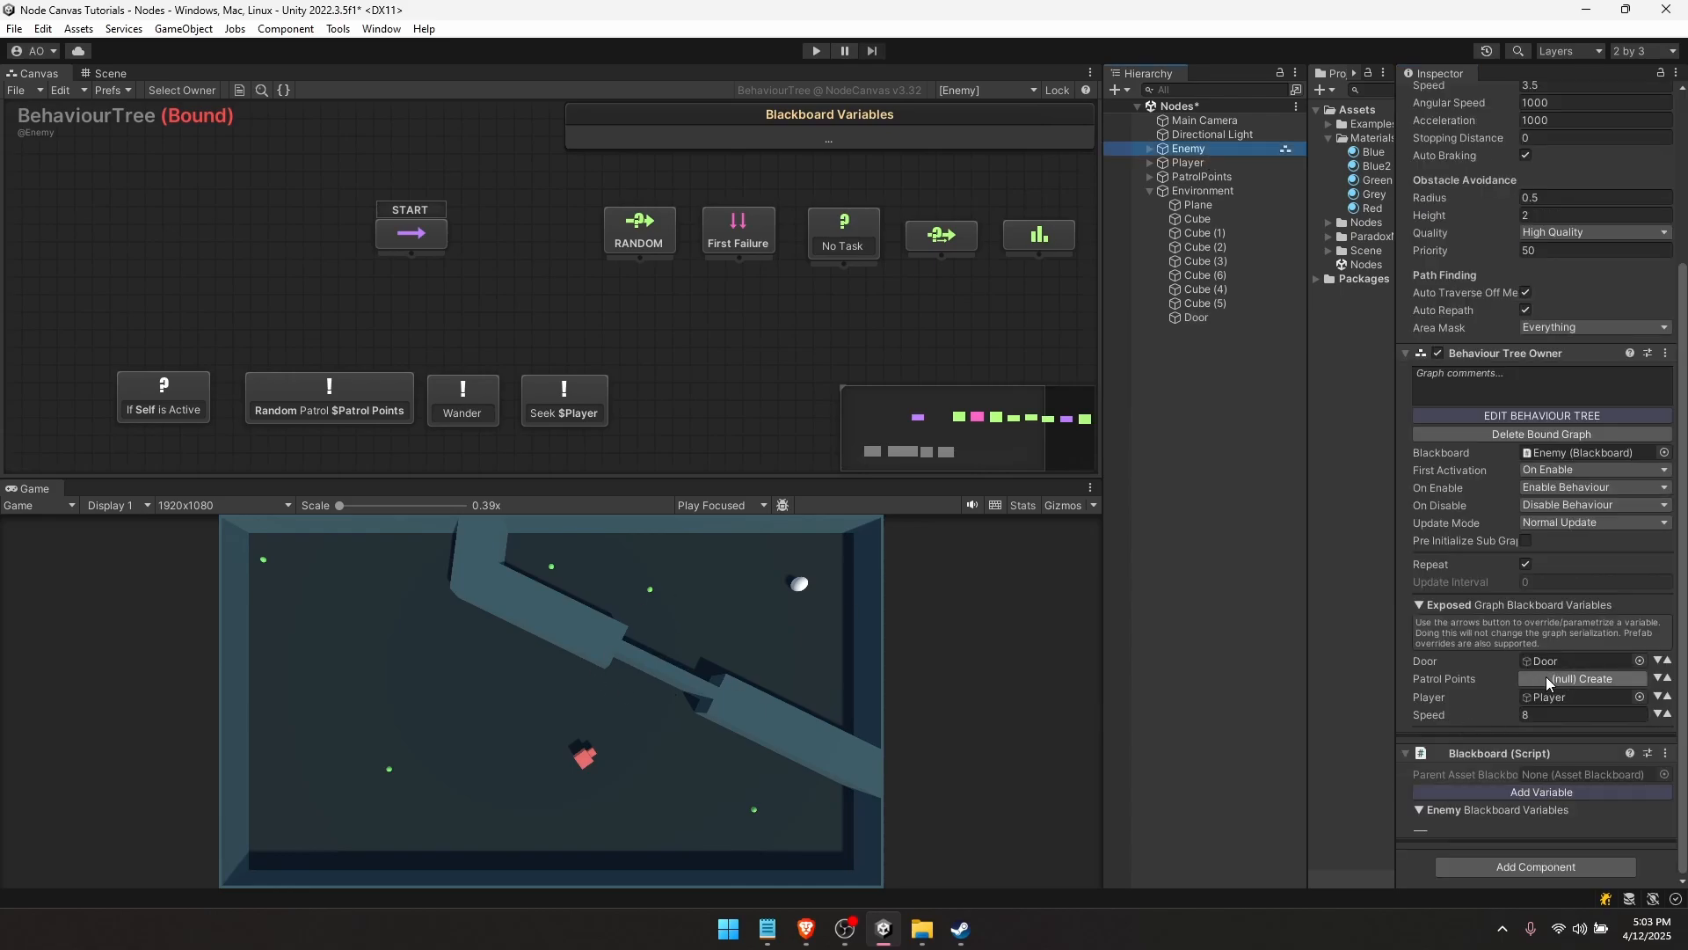
click(1149, 176)
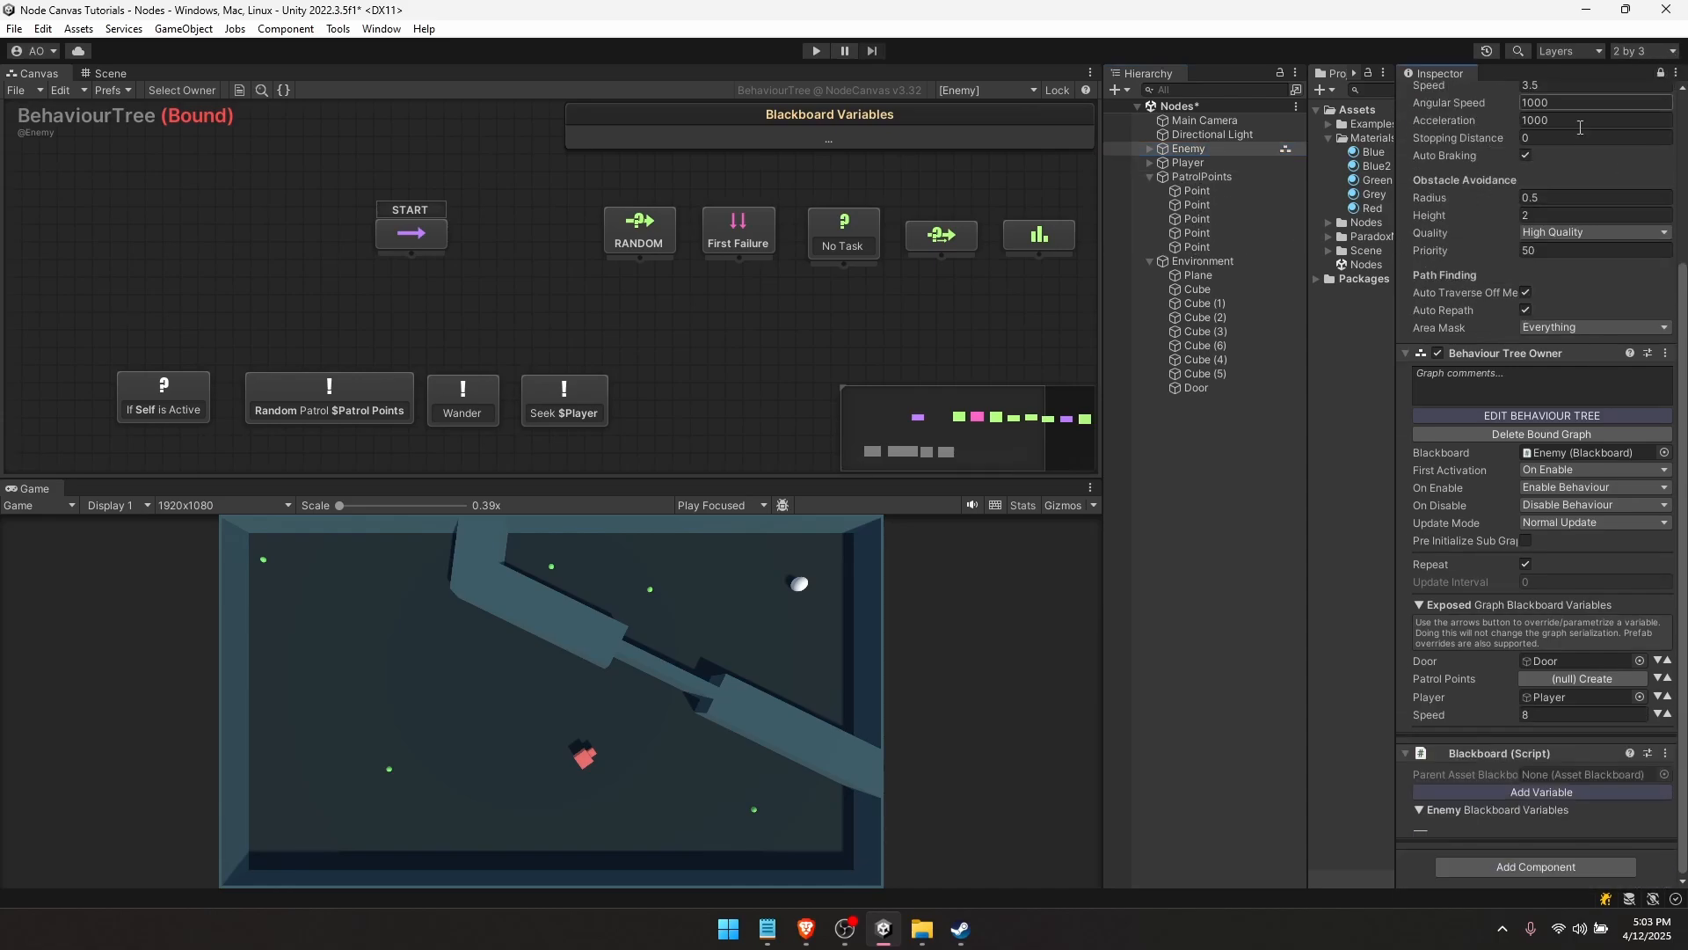
click(1215, 192)
shift+click(1209, 247)
click(1586, 680)
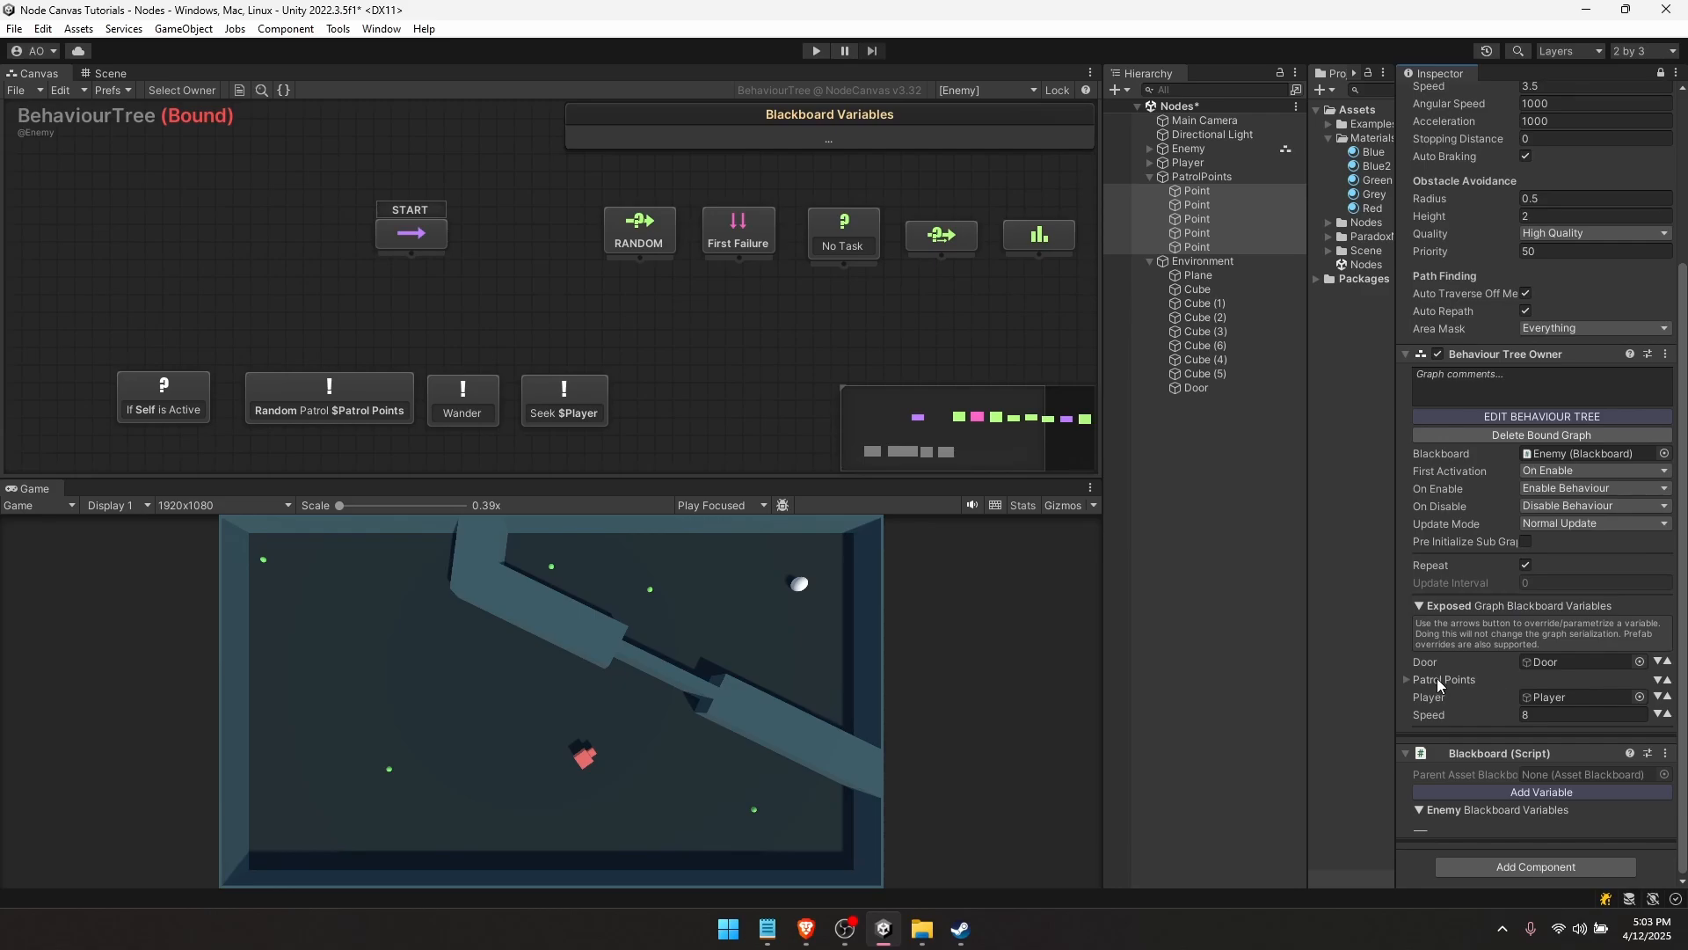
click(1405, 681)
drag(1207, 220, 1560, 682)
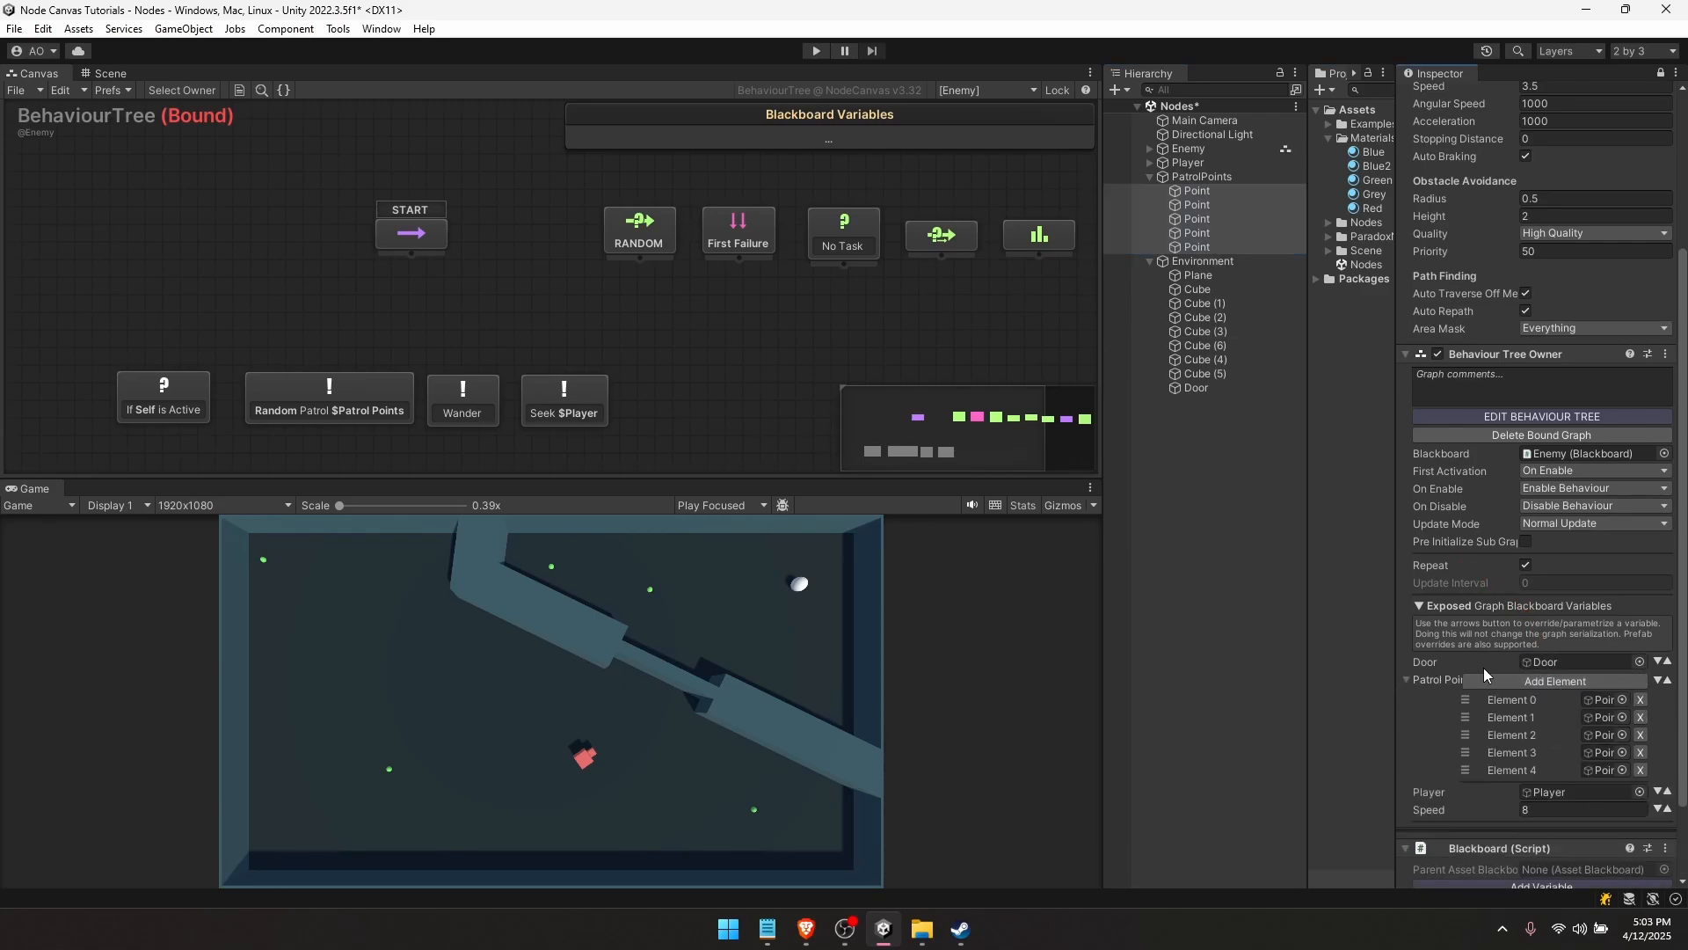
- Unlock the Inspector, select the Enemy and widen the Inspector panel
click(1661, 73)
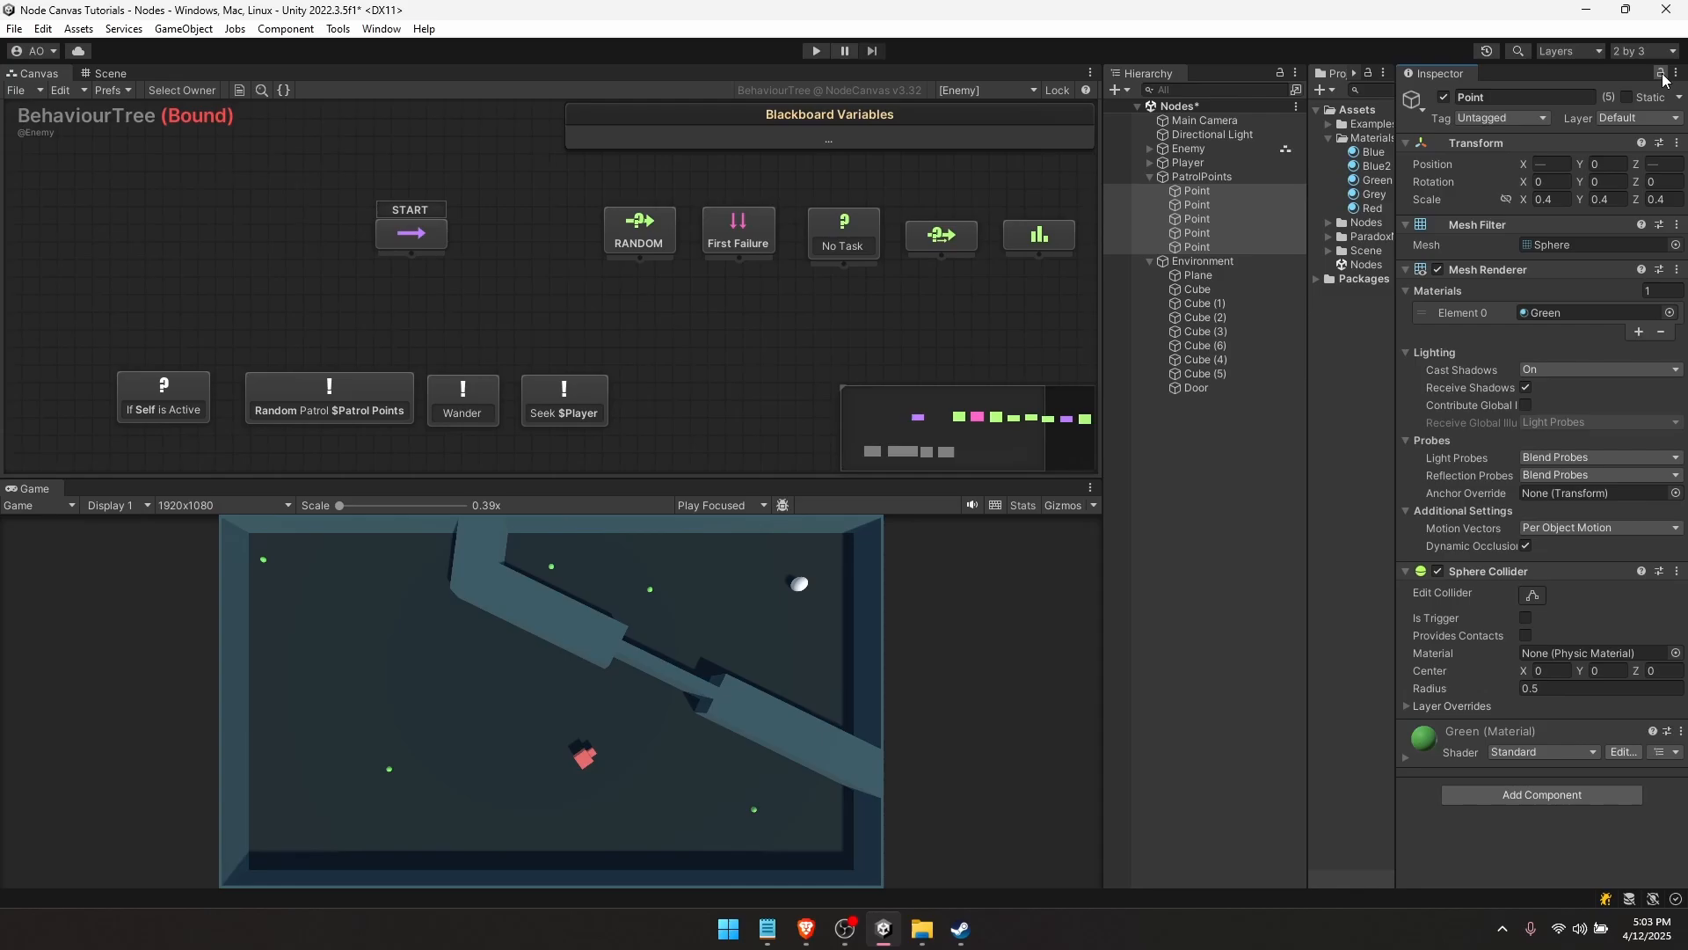
click(1188, 150)
click(1399, 588)
- Maximize the Canvas and shift the START sequencer node slightly to the left
middle_drag(680, 329, 712, 327)
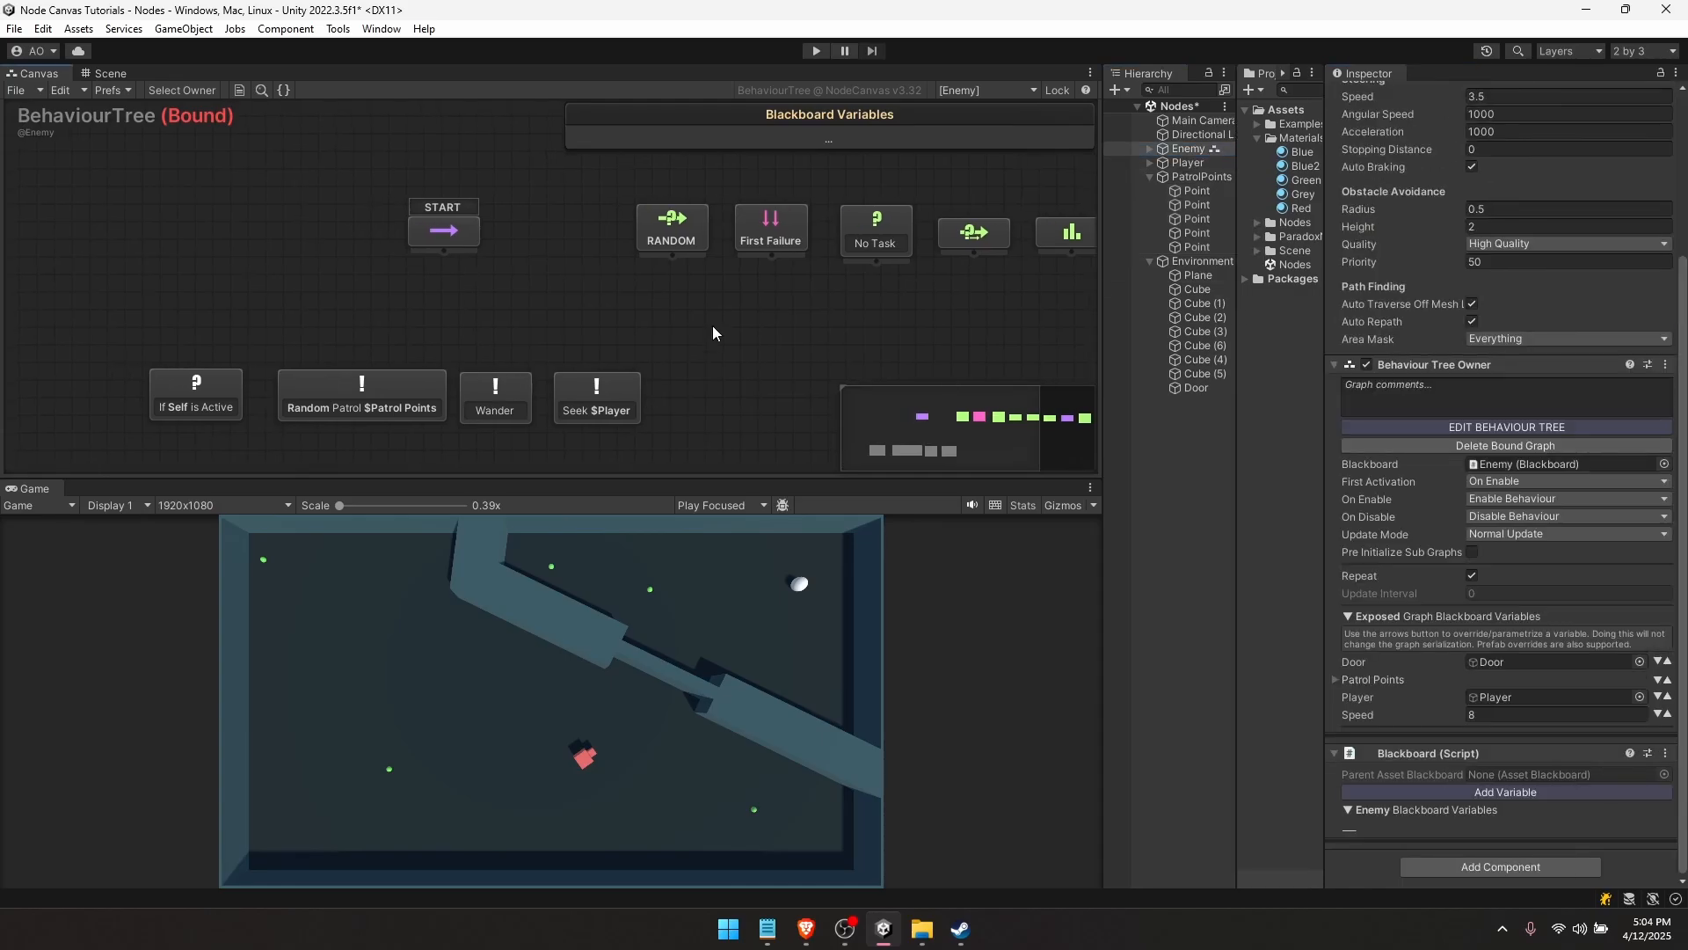
key(shift+space)
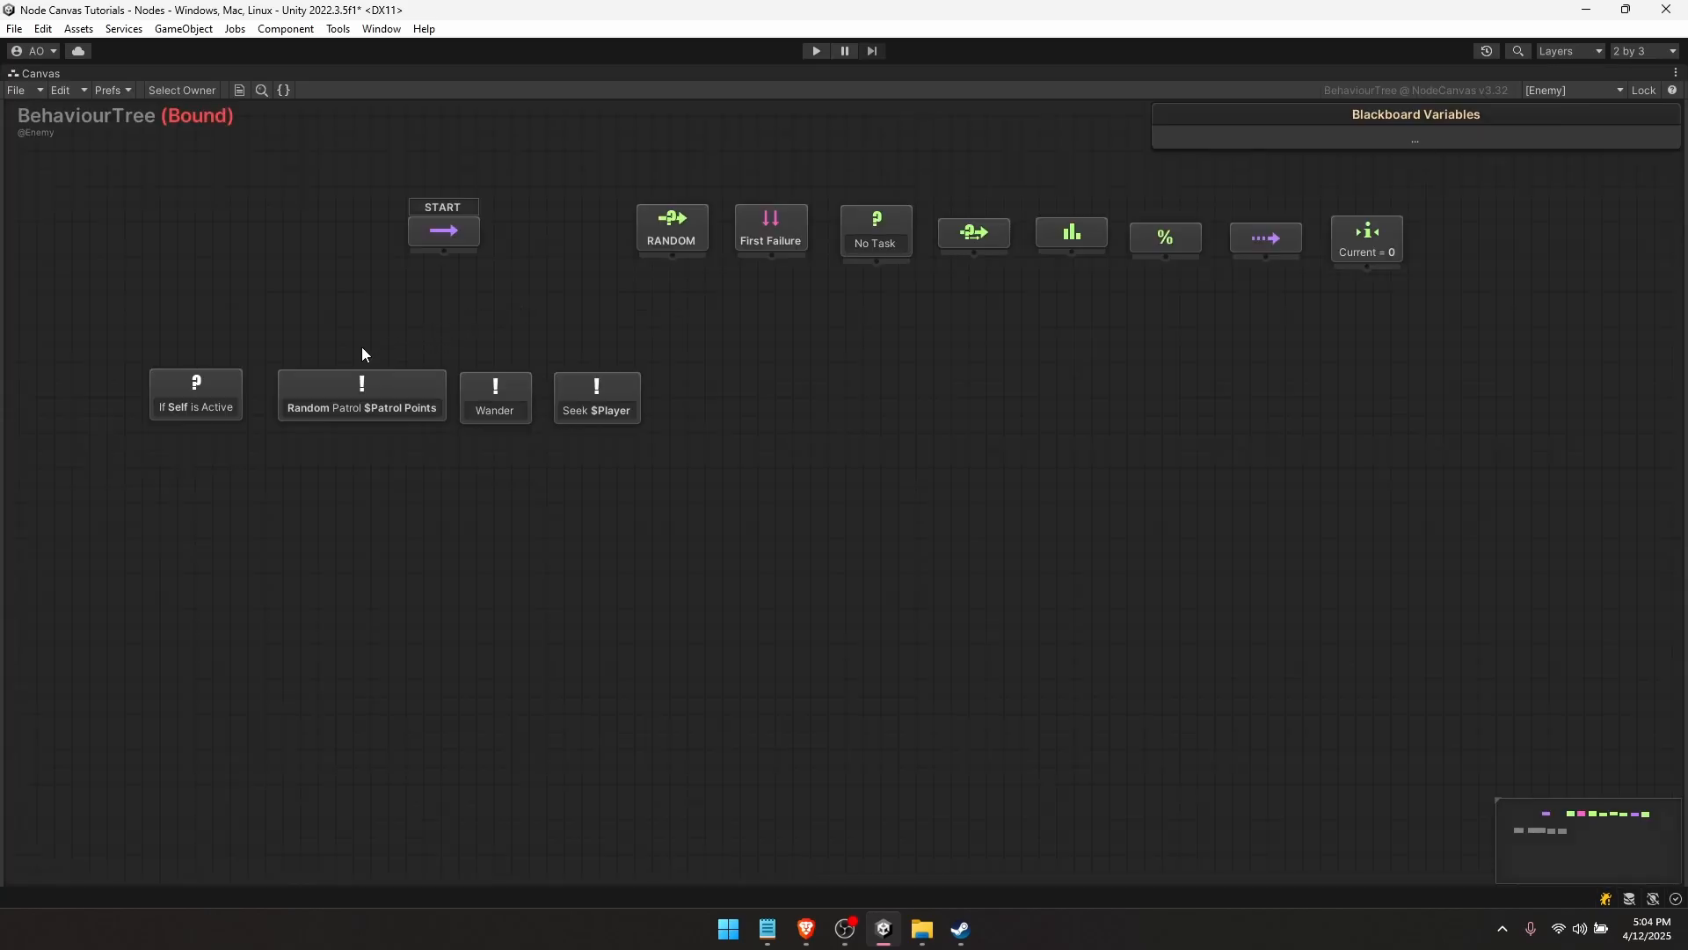
middle_drag(361, 347, 654, 526)
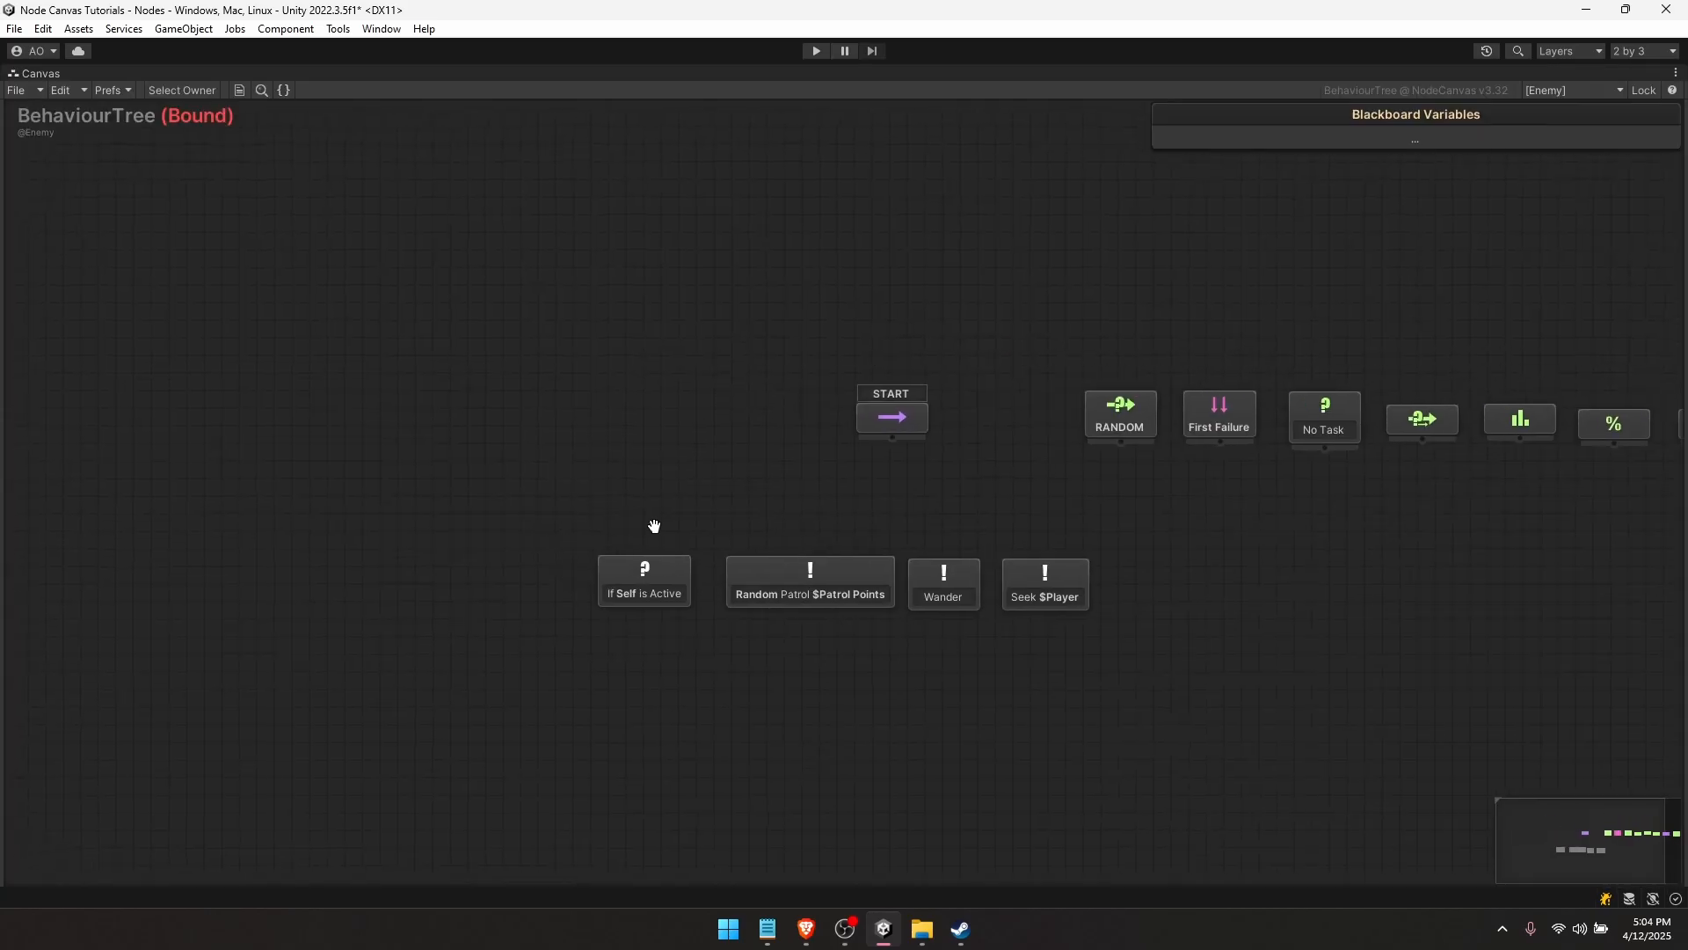
click(889, 420)
key(shift+space)
key(shift+space)
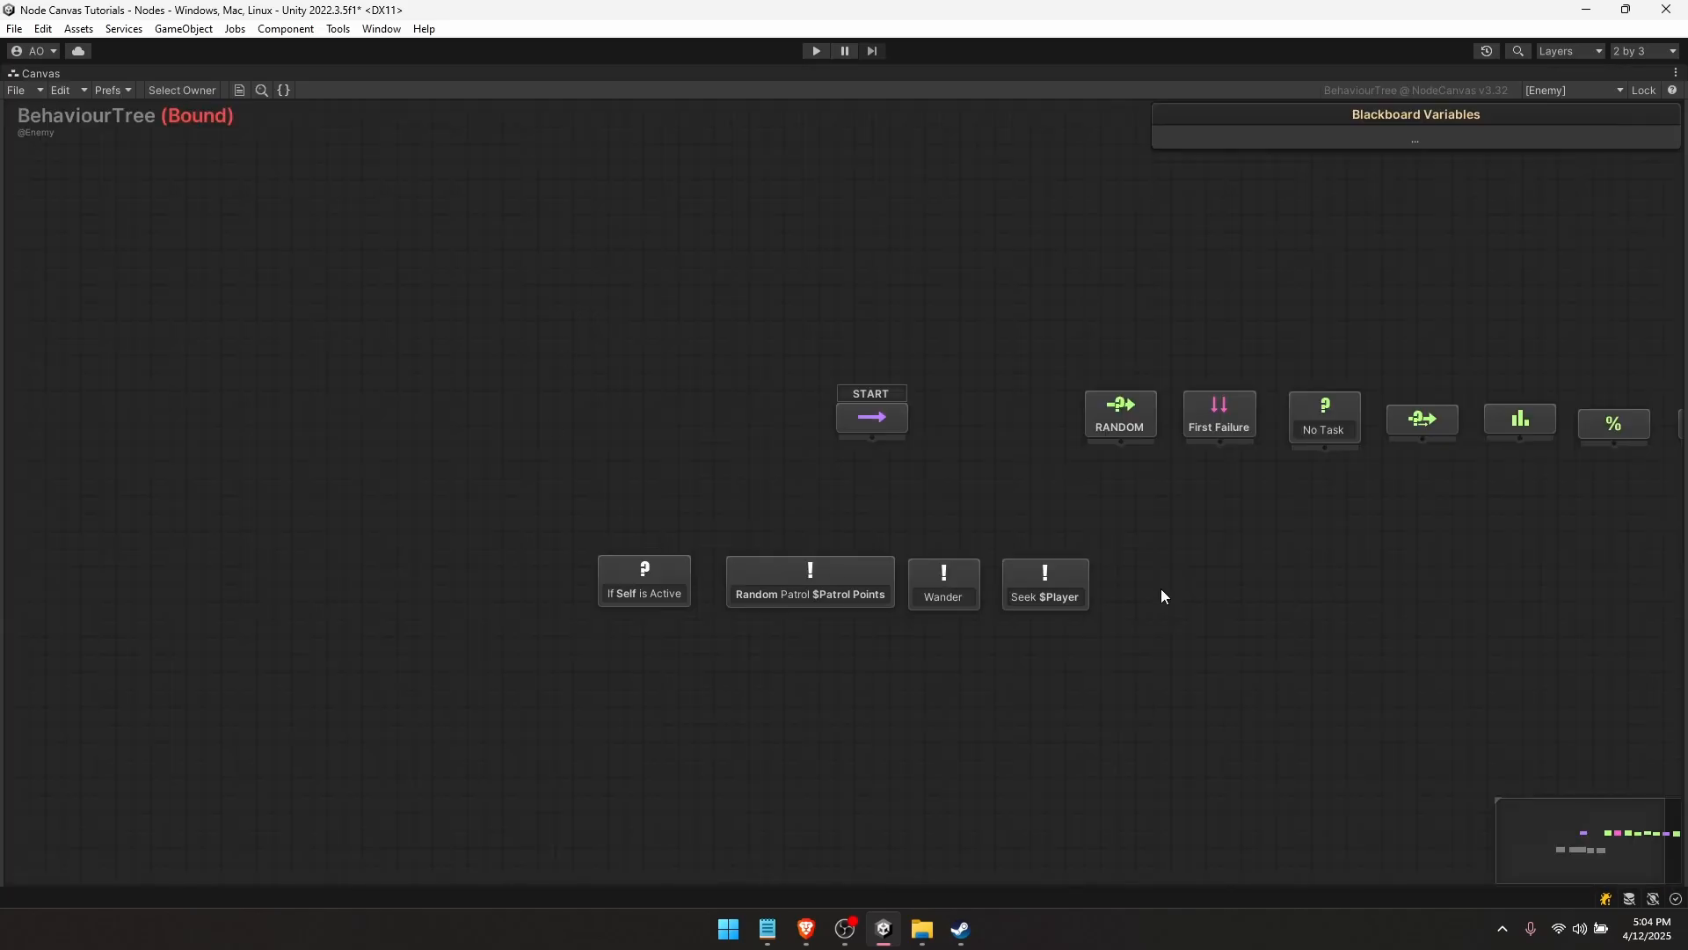
middle_drag(1019, 494, 916, 451)
- Connect the START sequencer to the Is Active condition and the Random Patrol, Wander and Seek action nodes
click(768, 370)
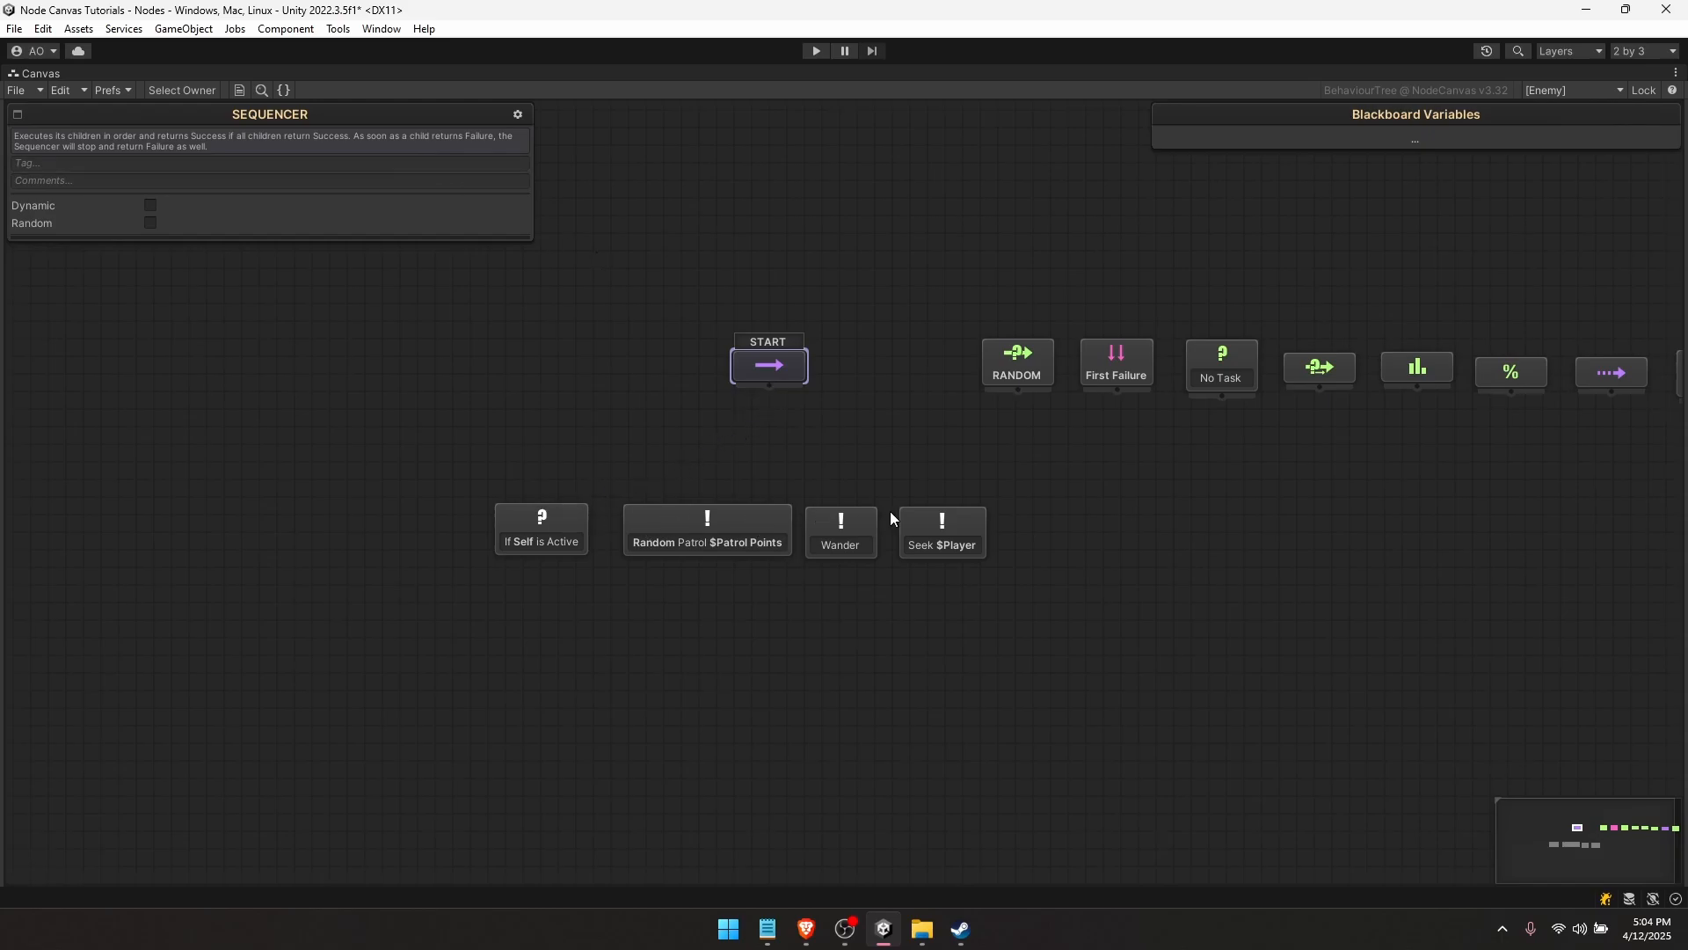
drag(768, 387, 542, 520)
drag(769, 388, 739, 515)
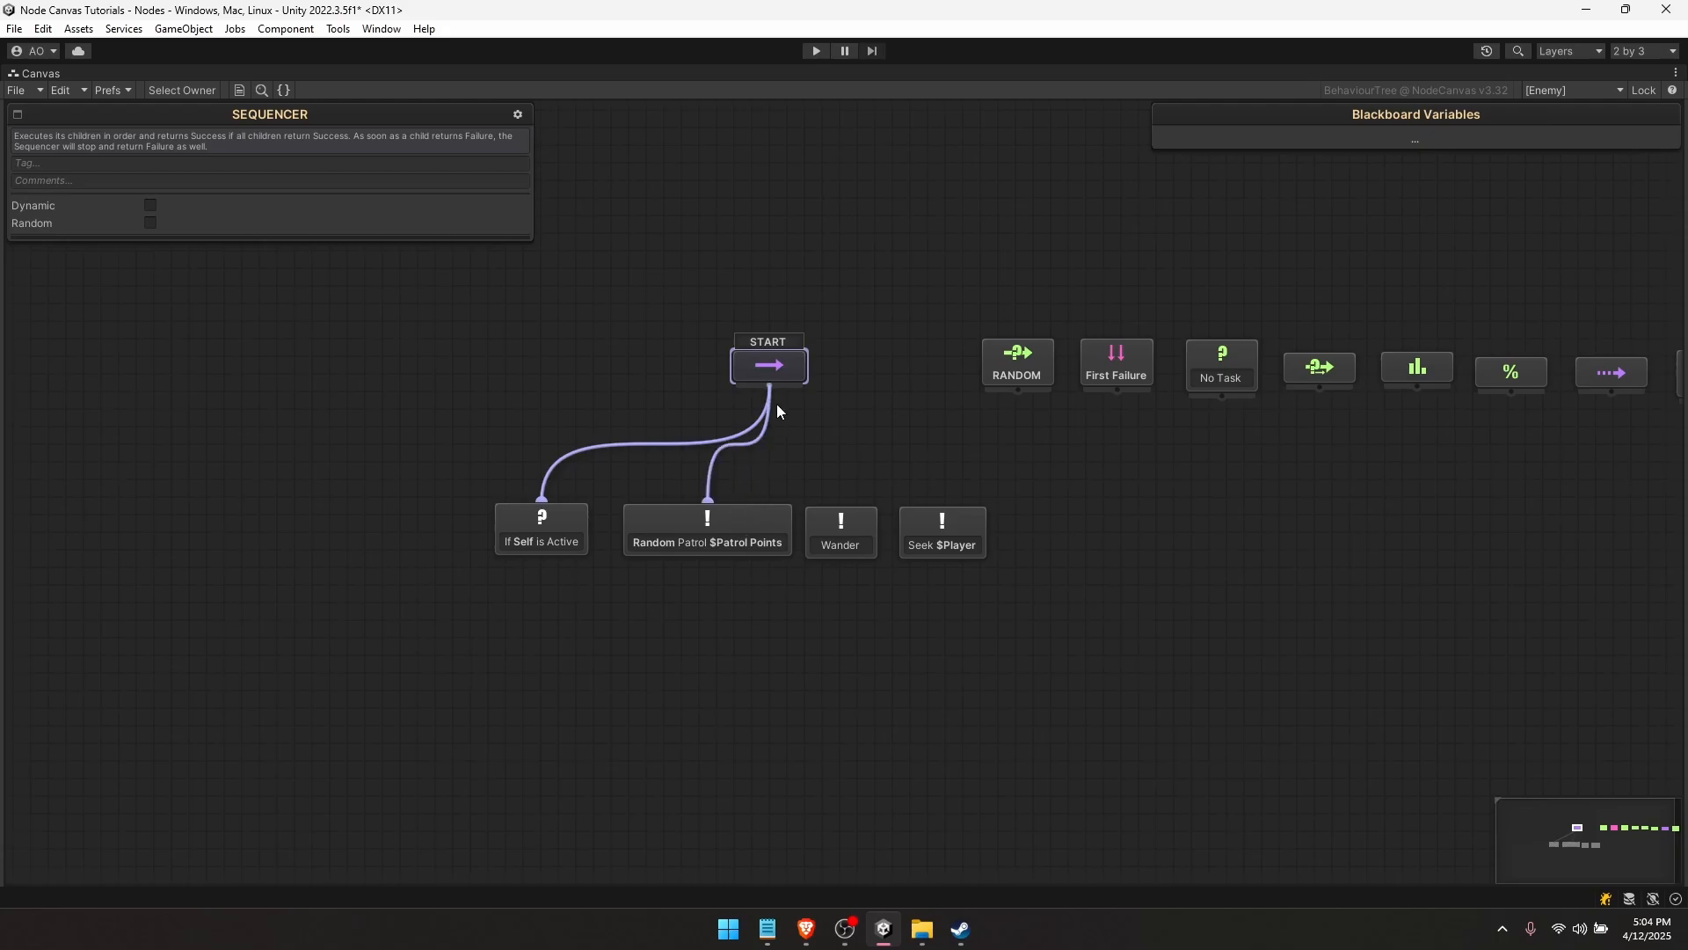
drag(769, 387, 841, 520)
drag(771, 385, 943, 526)
click(895, 399)
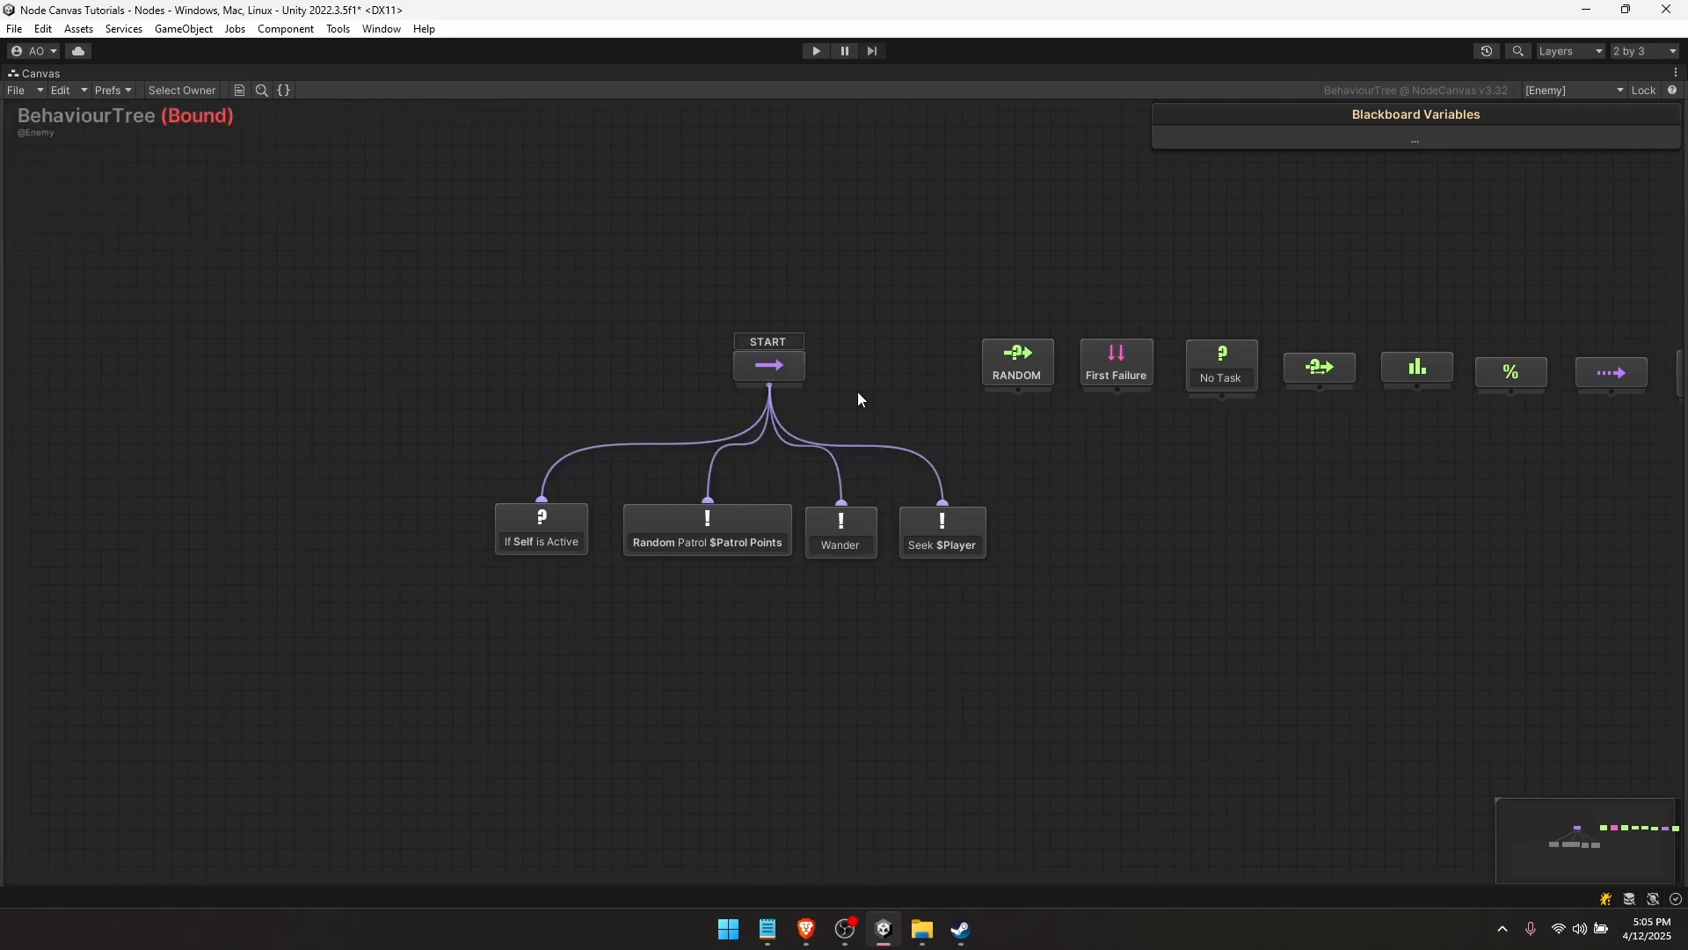
- Examine the descriptions and settings of the Sequencer and Is Active condition nodes, and restore the Canvas to its docked size
click(787, 383)
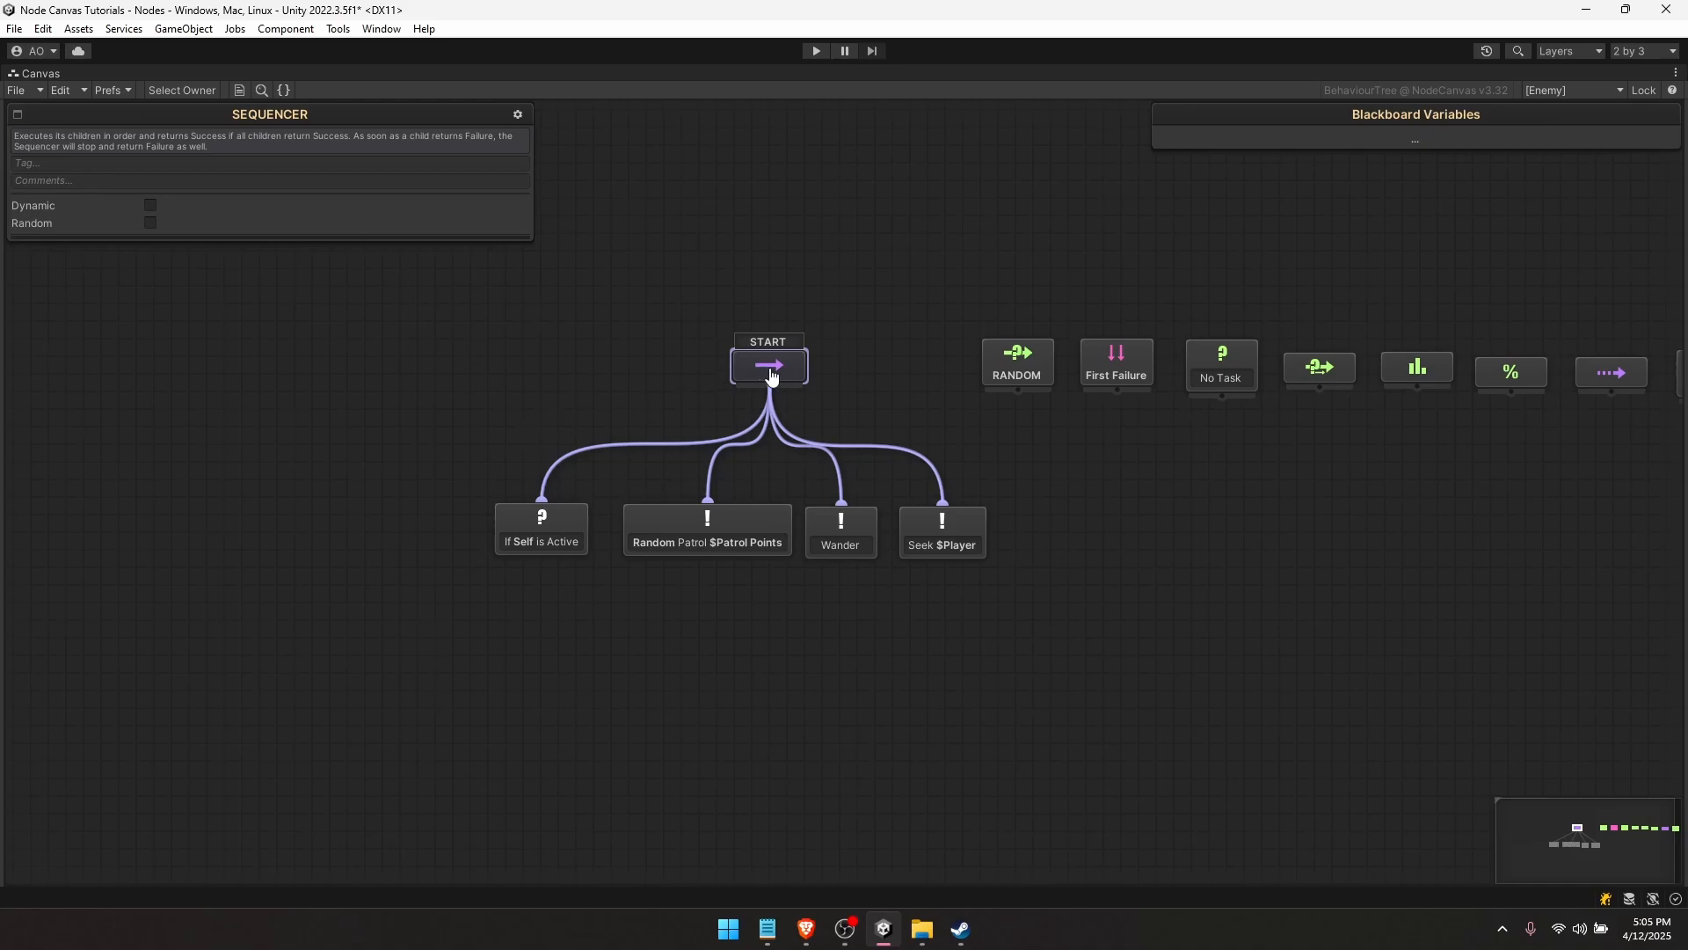
click(560, 544)
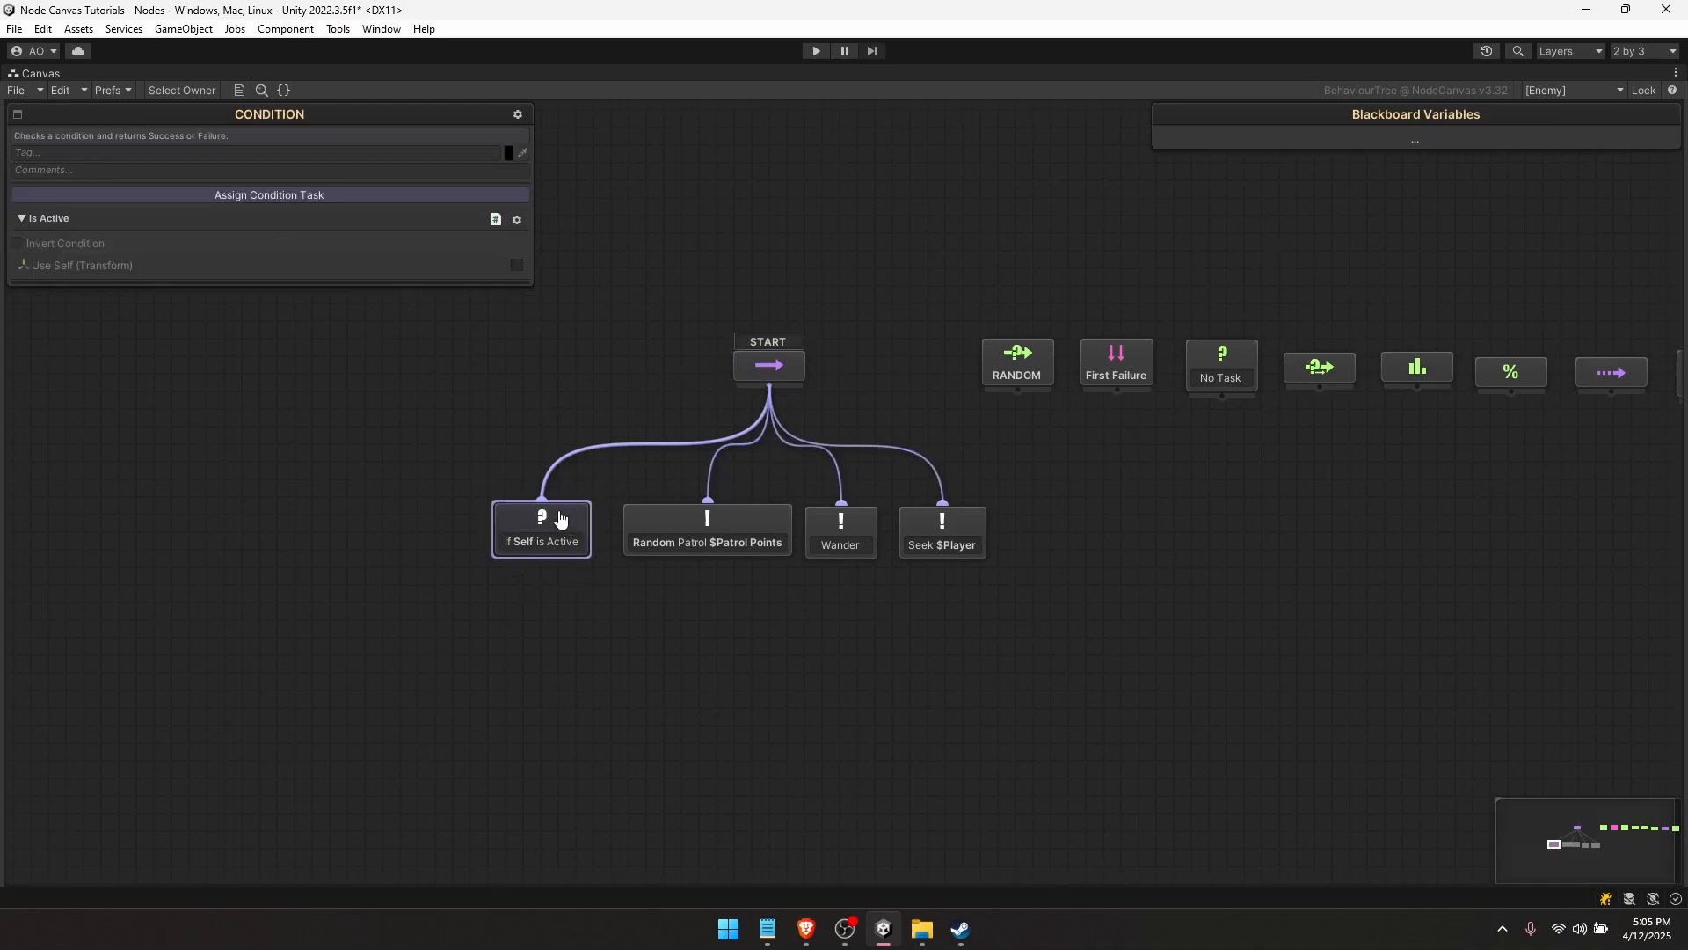
click(547, 541)
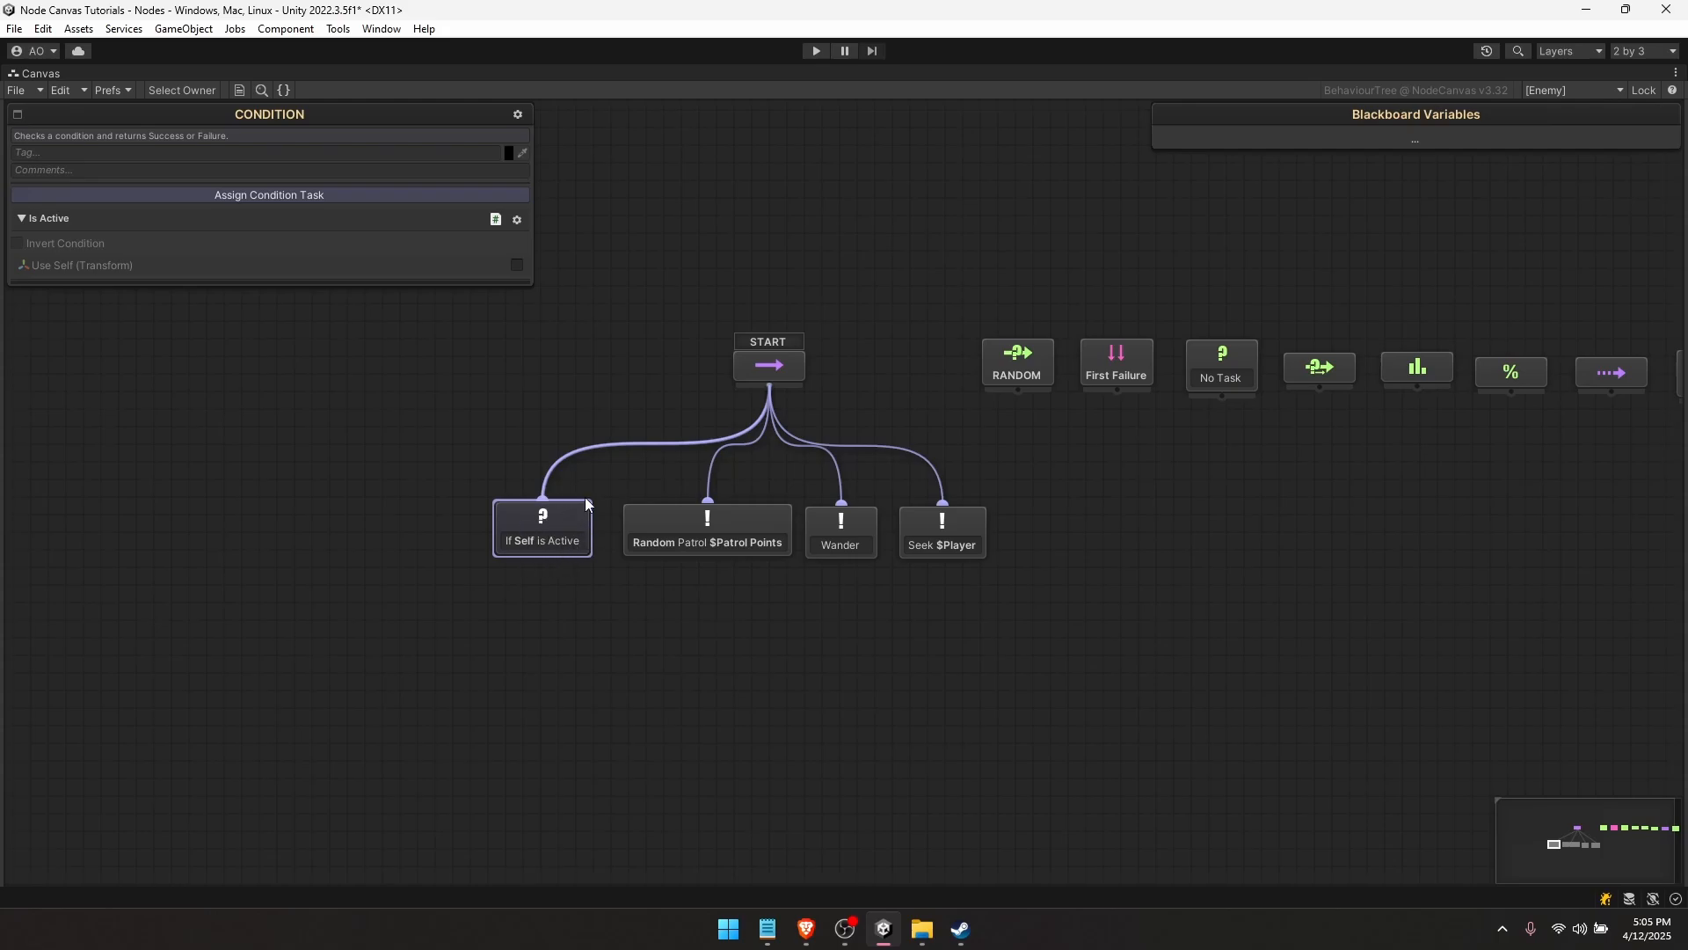
click(762, 351)
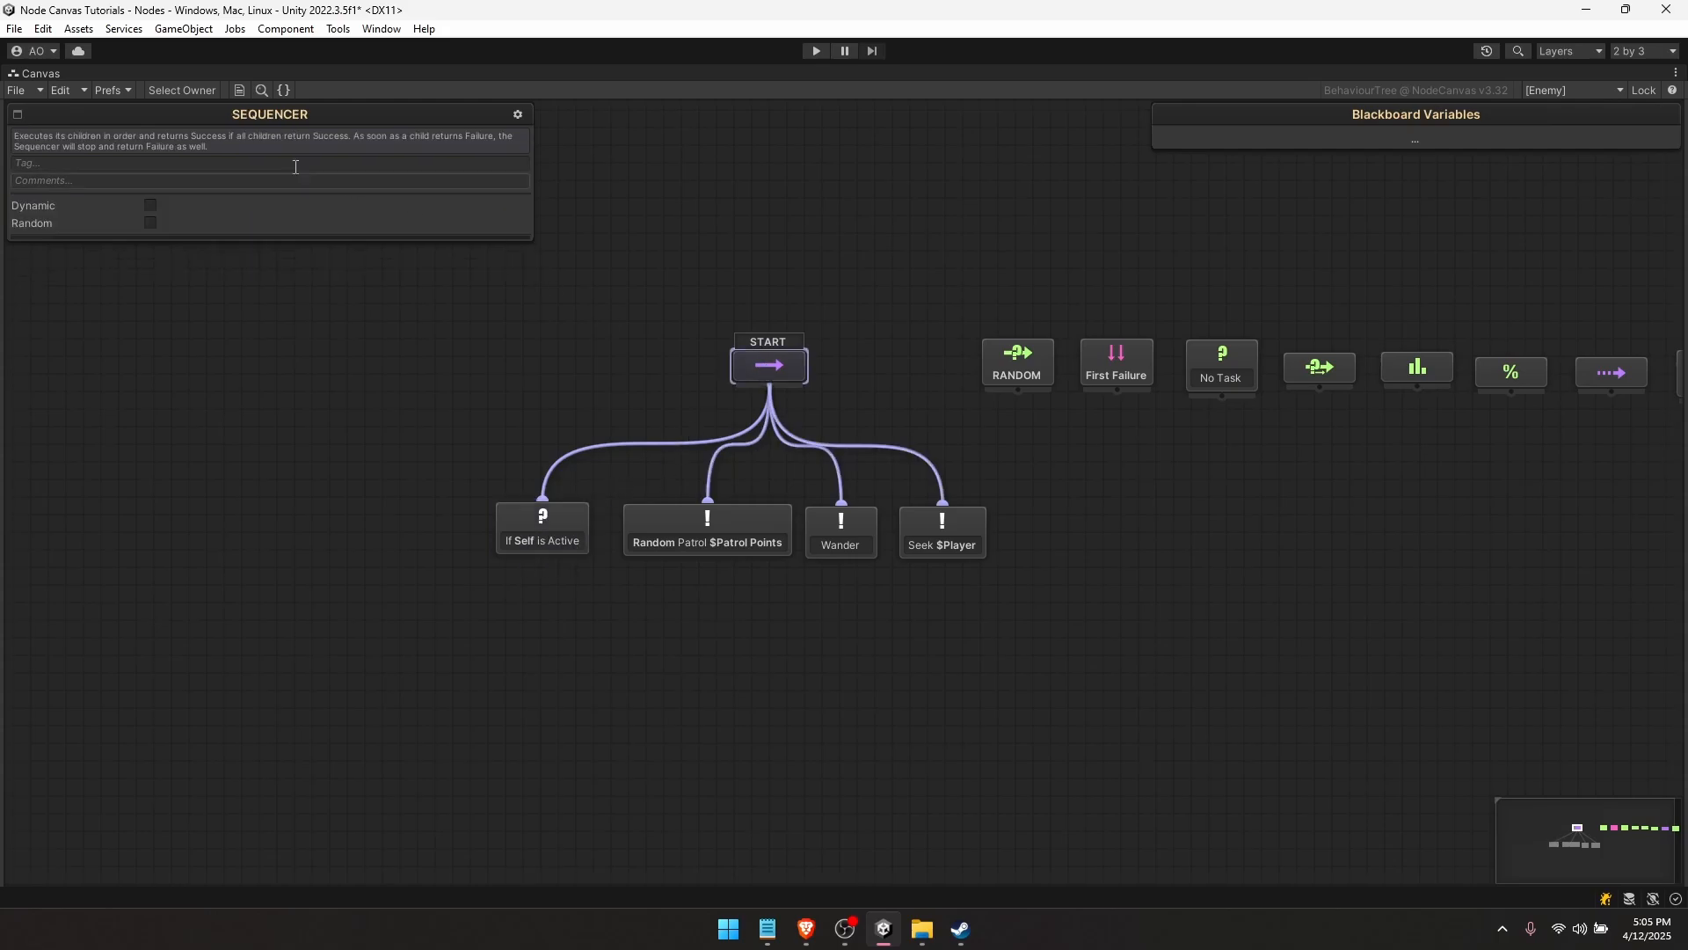
click(540, 535)
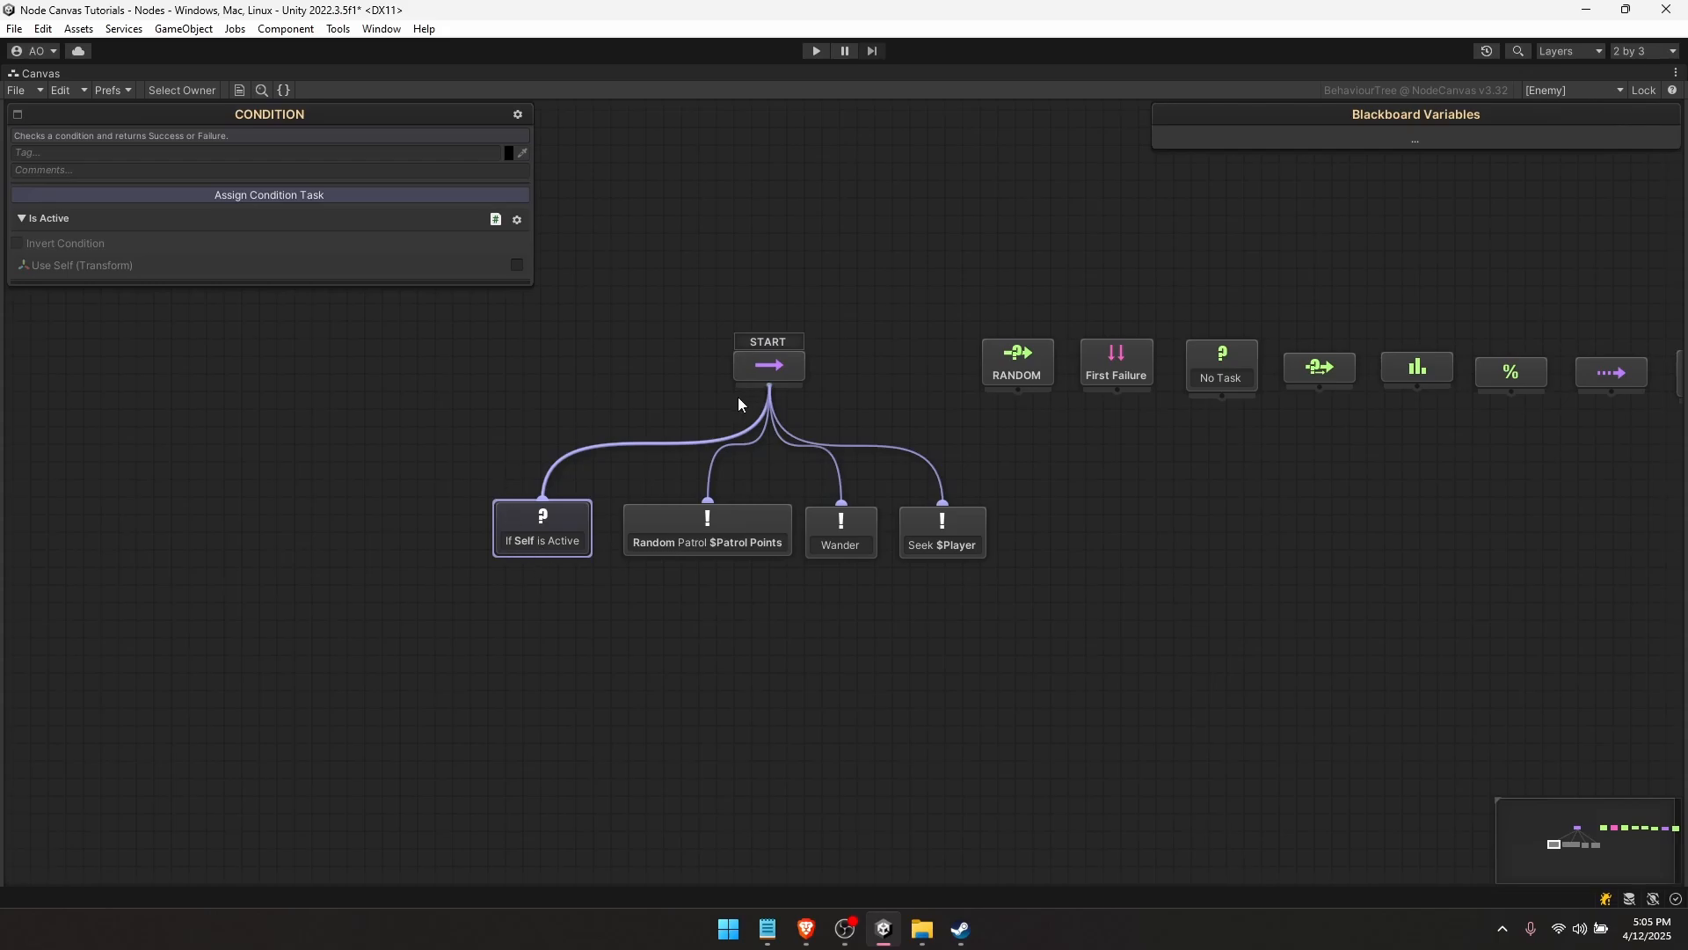
click(754, 368)
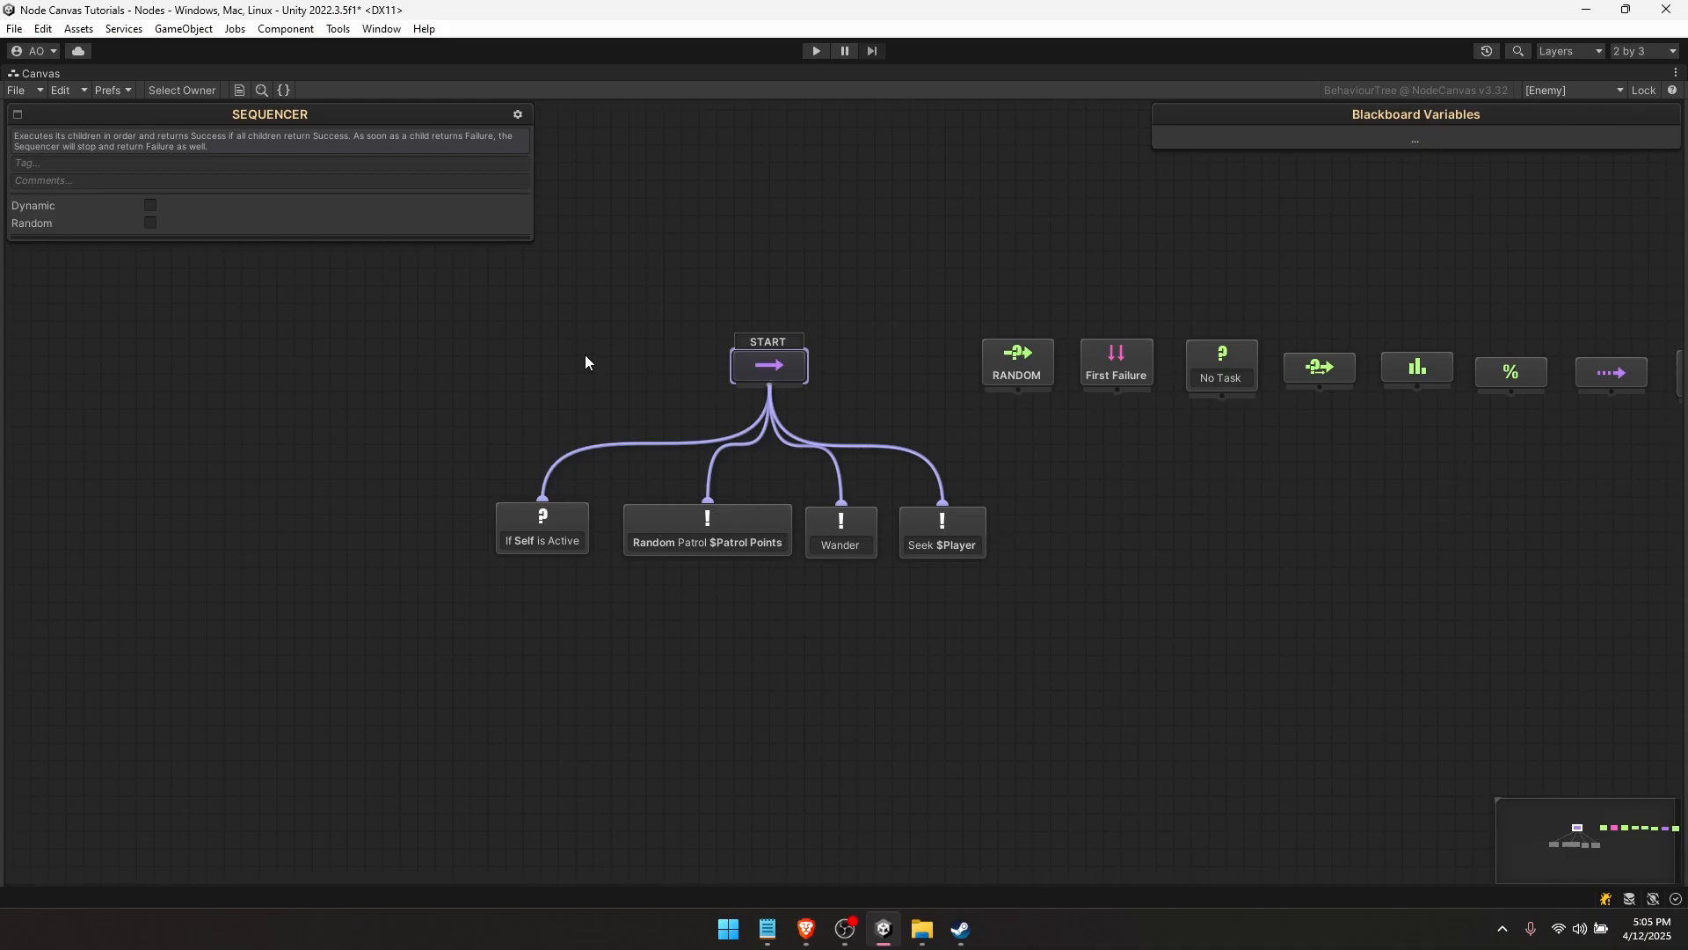
click(446, 353)
key(shift+space)
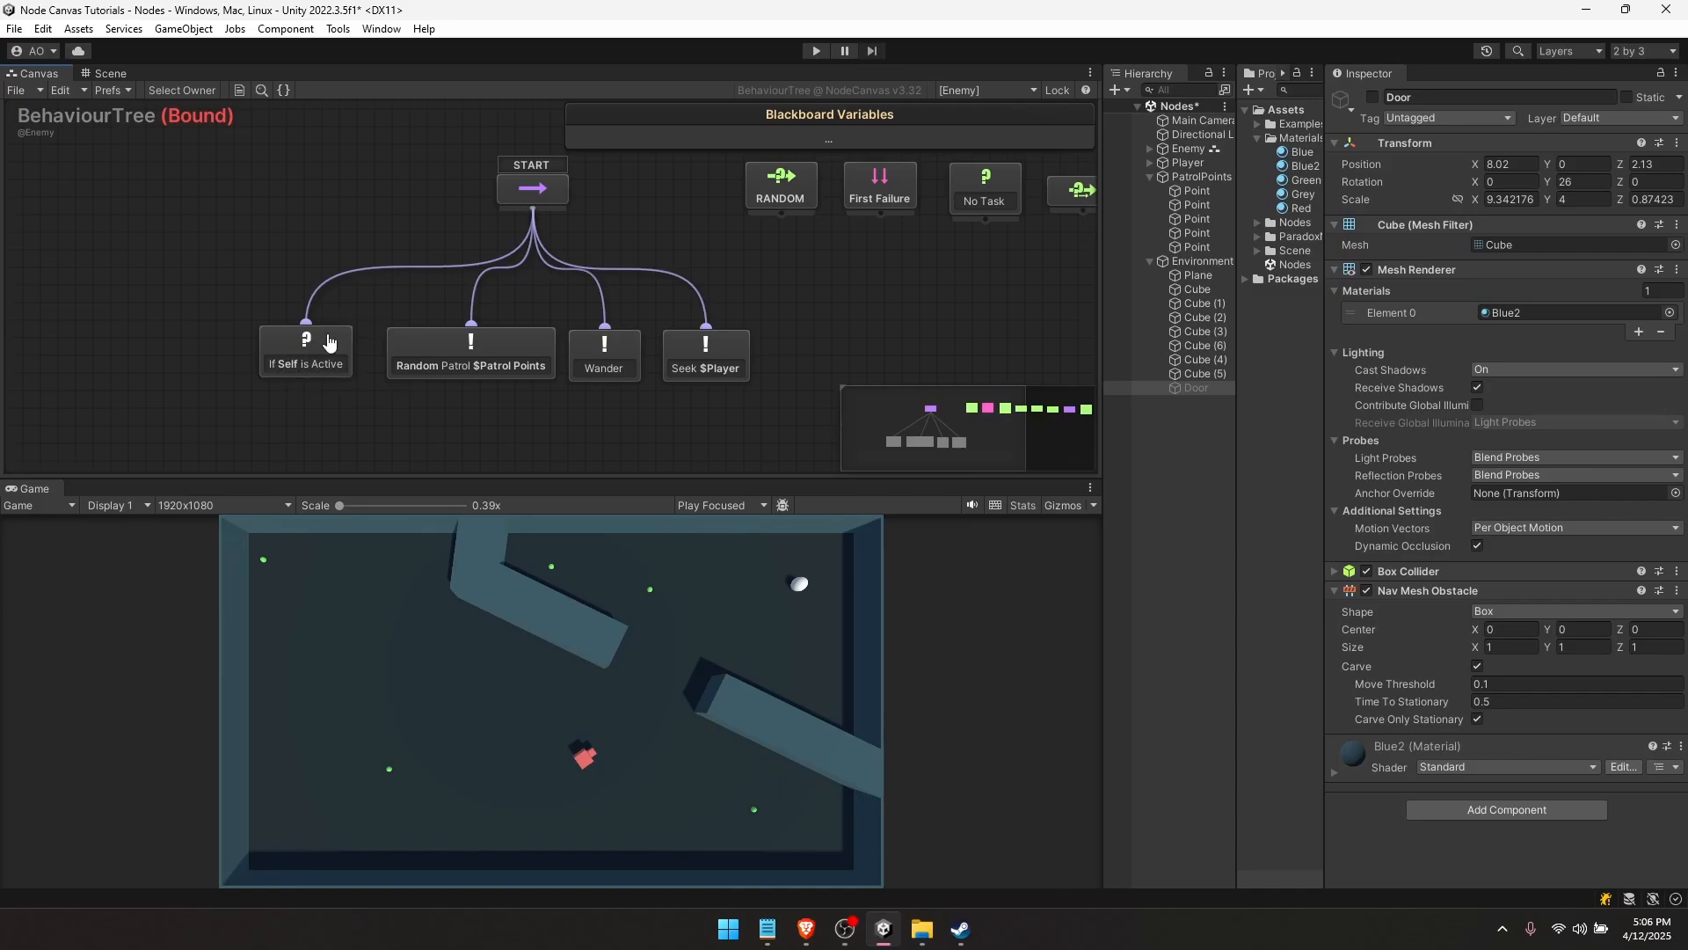
- Turn off Show Summary Info for the graph nodes and turn it back on
click(76, 92)
click(102, 88)
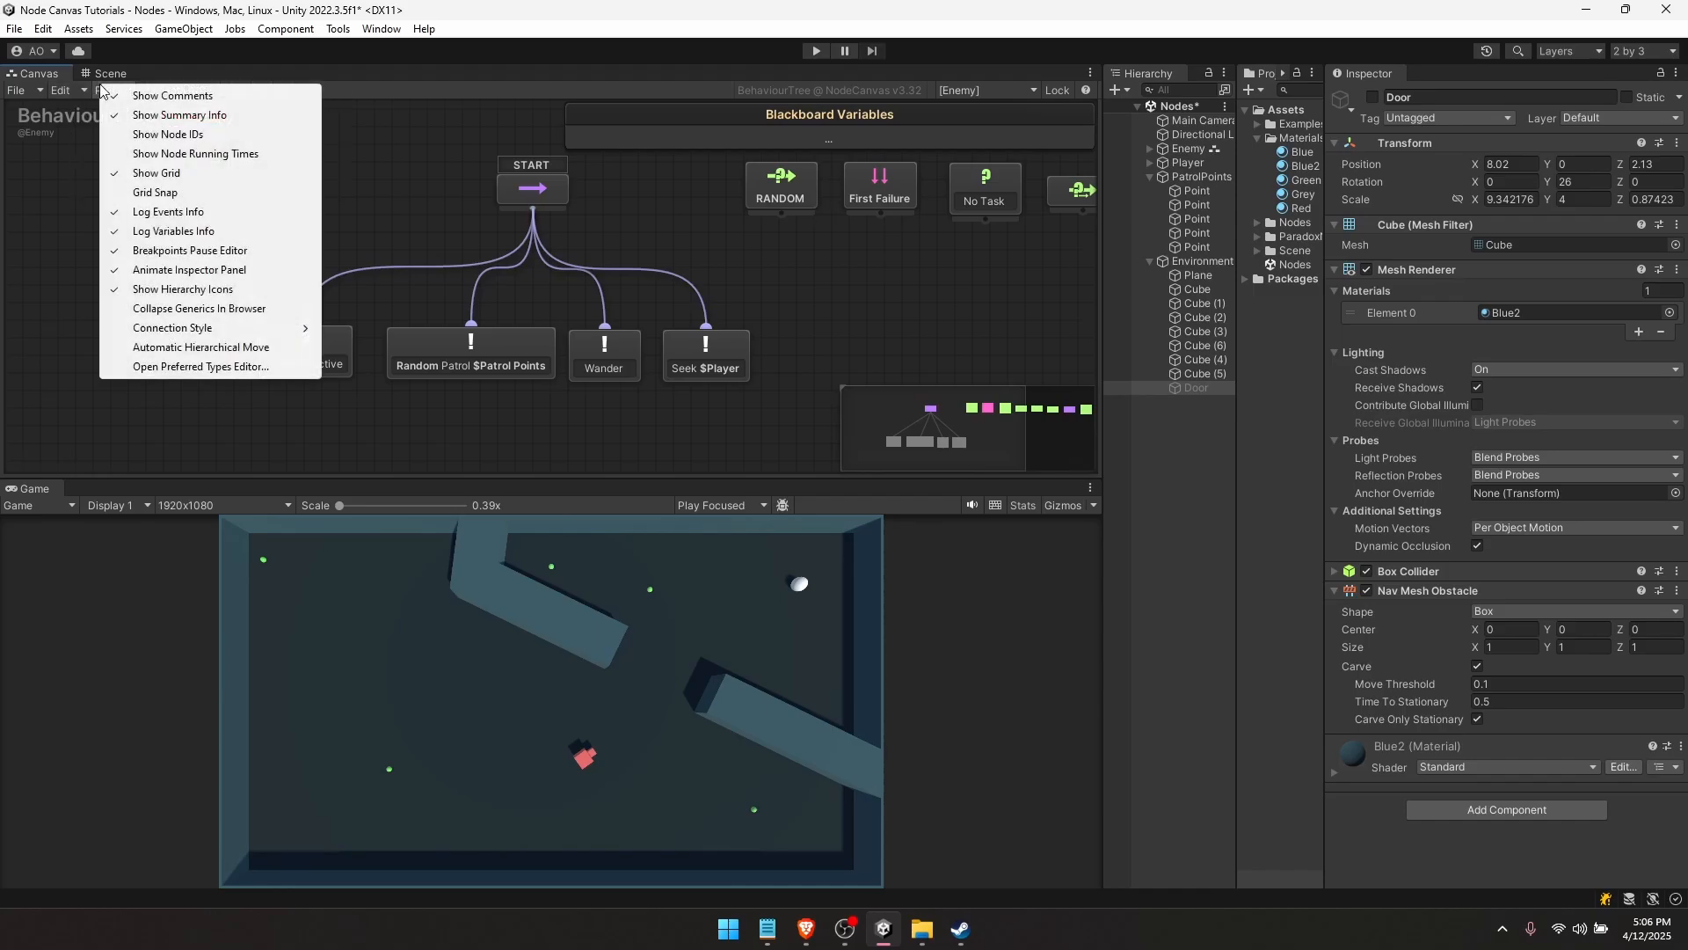
click(177, 115)
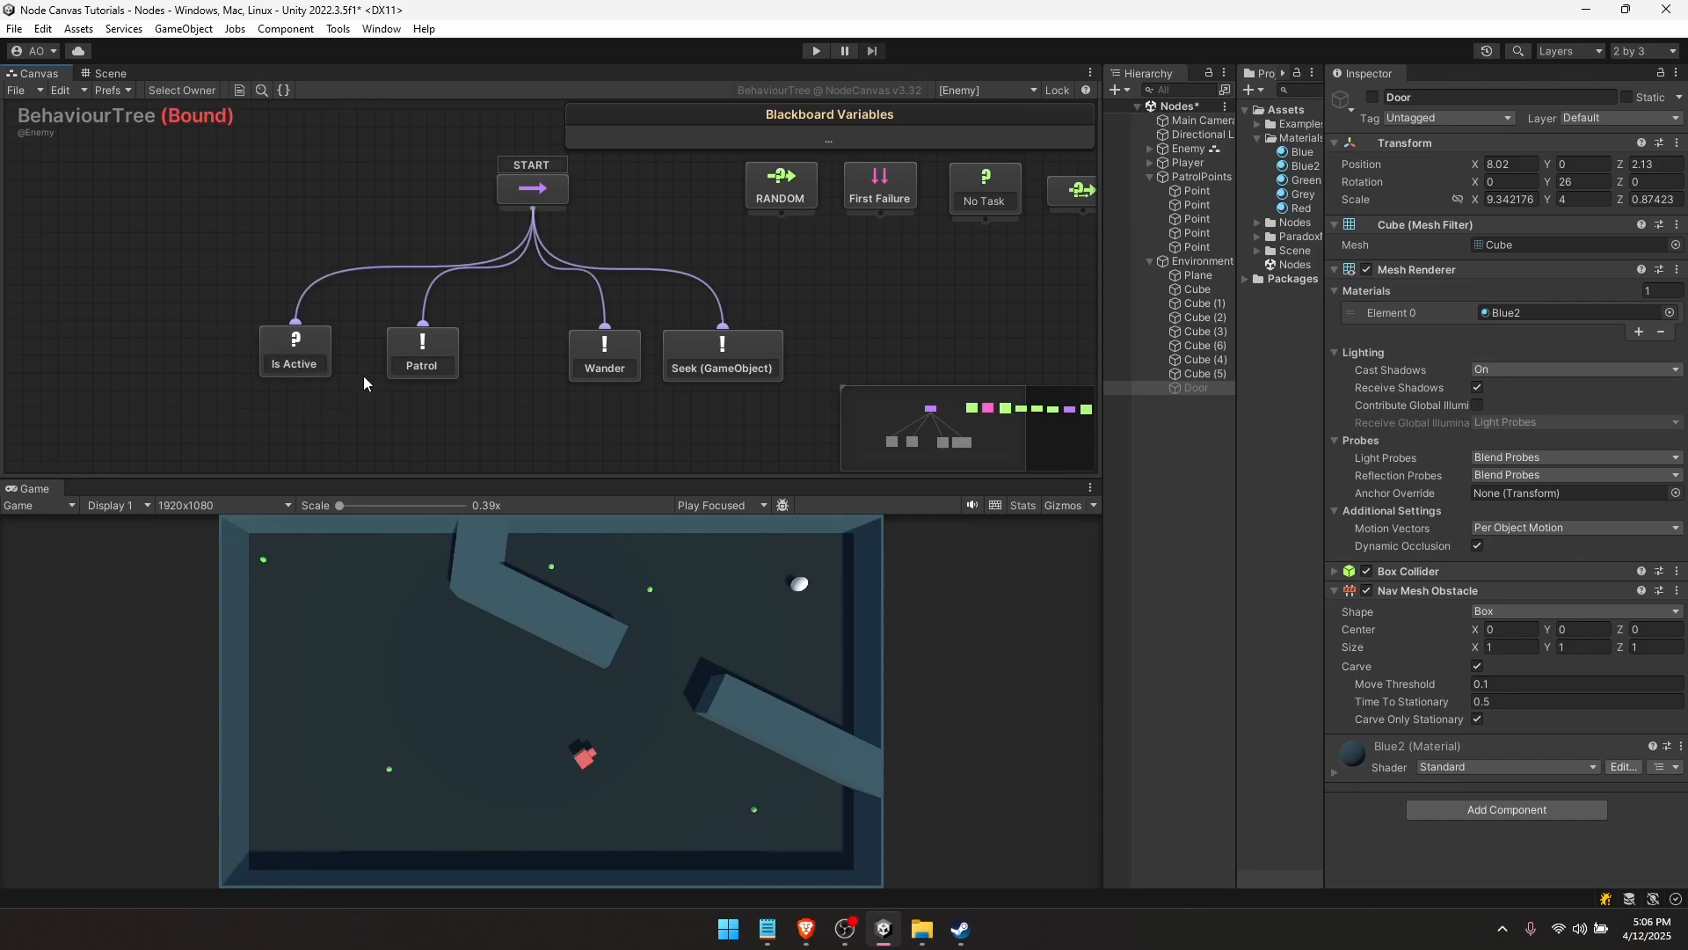
click(112, 90)
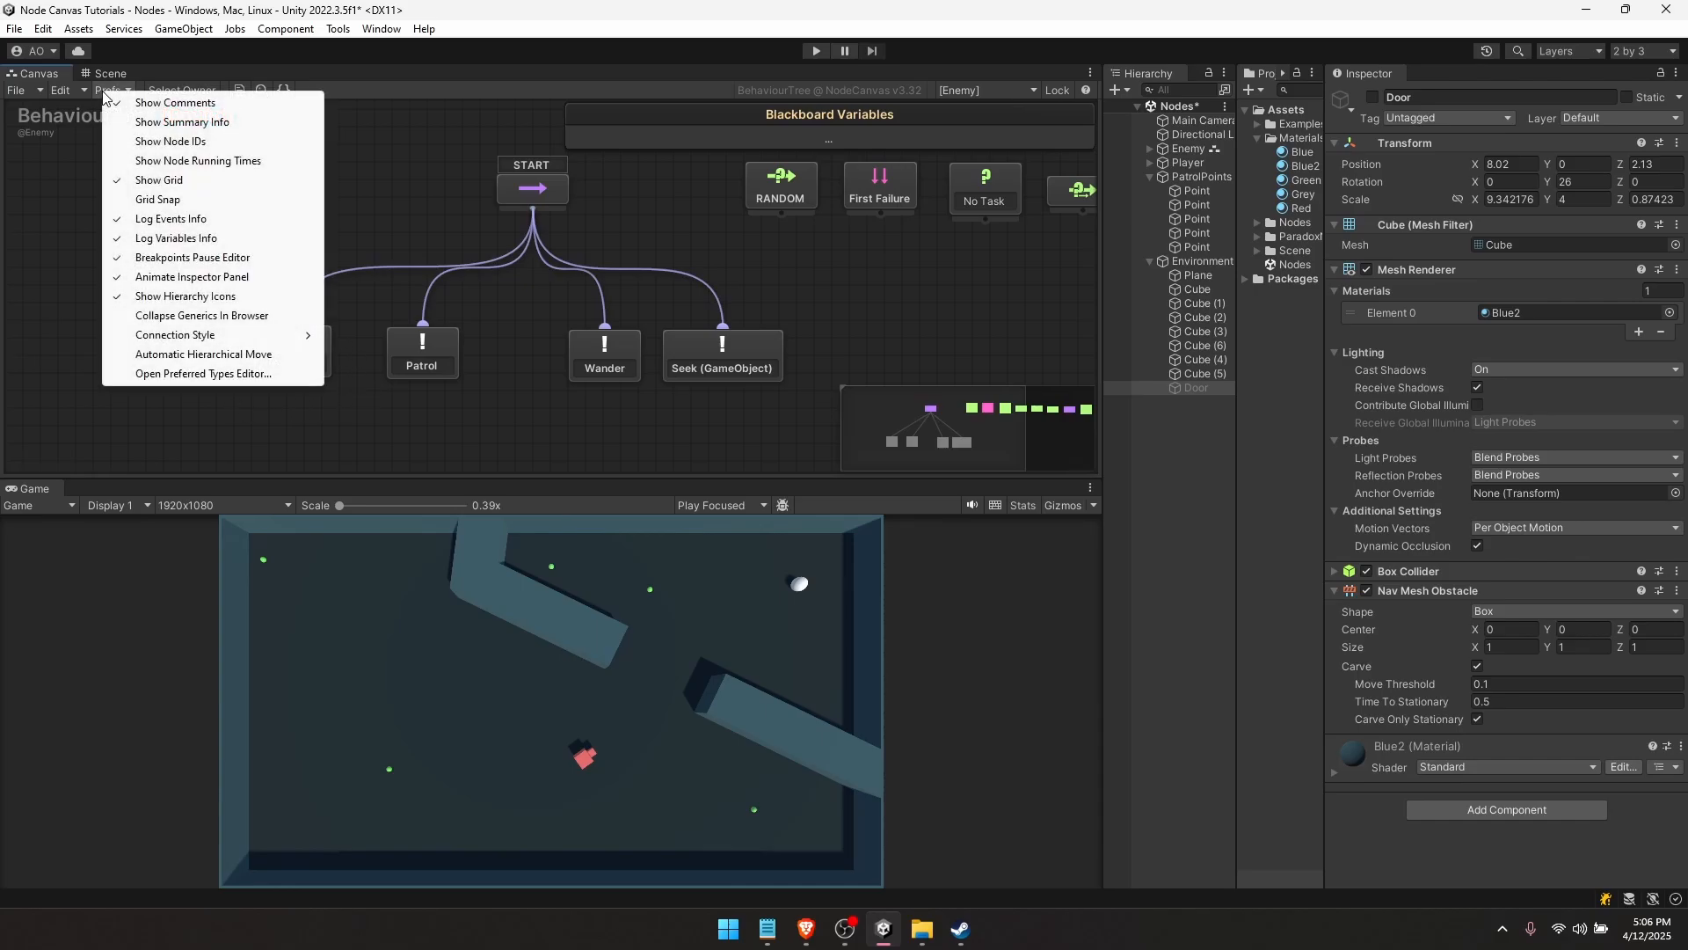
click(151, 125)
- Make the Is Active condition check the graph variable Door instead of Self, and nudge its node slightly to the left
click(290, 361)
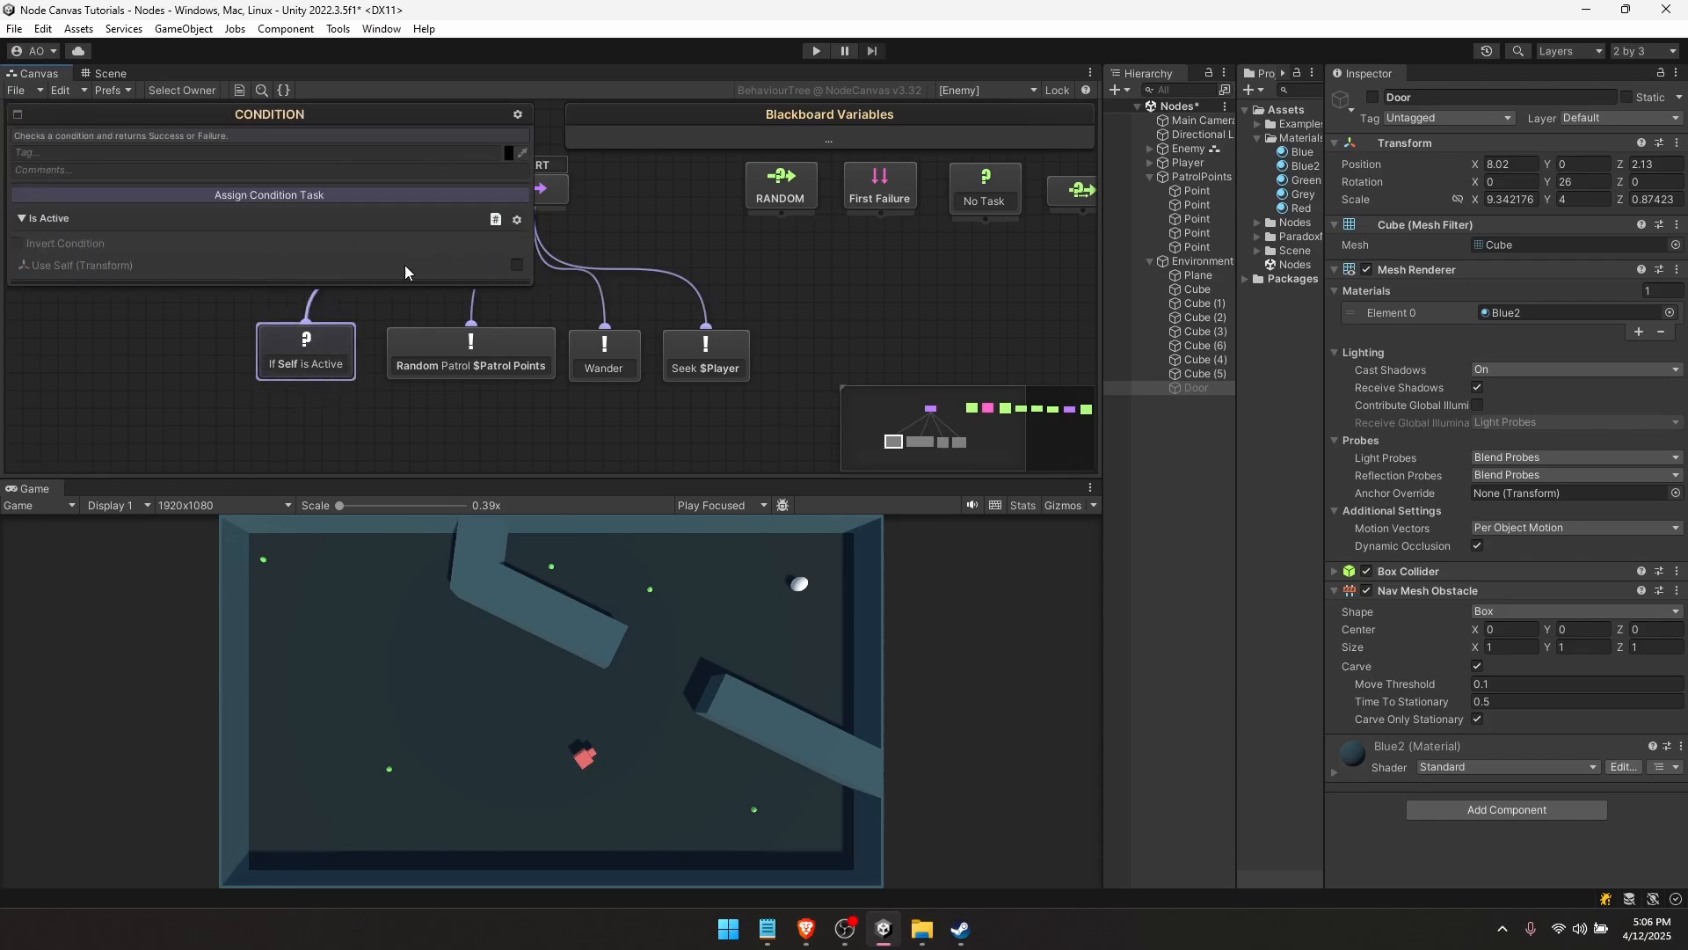
click(517, 265)
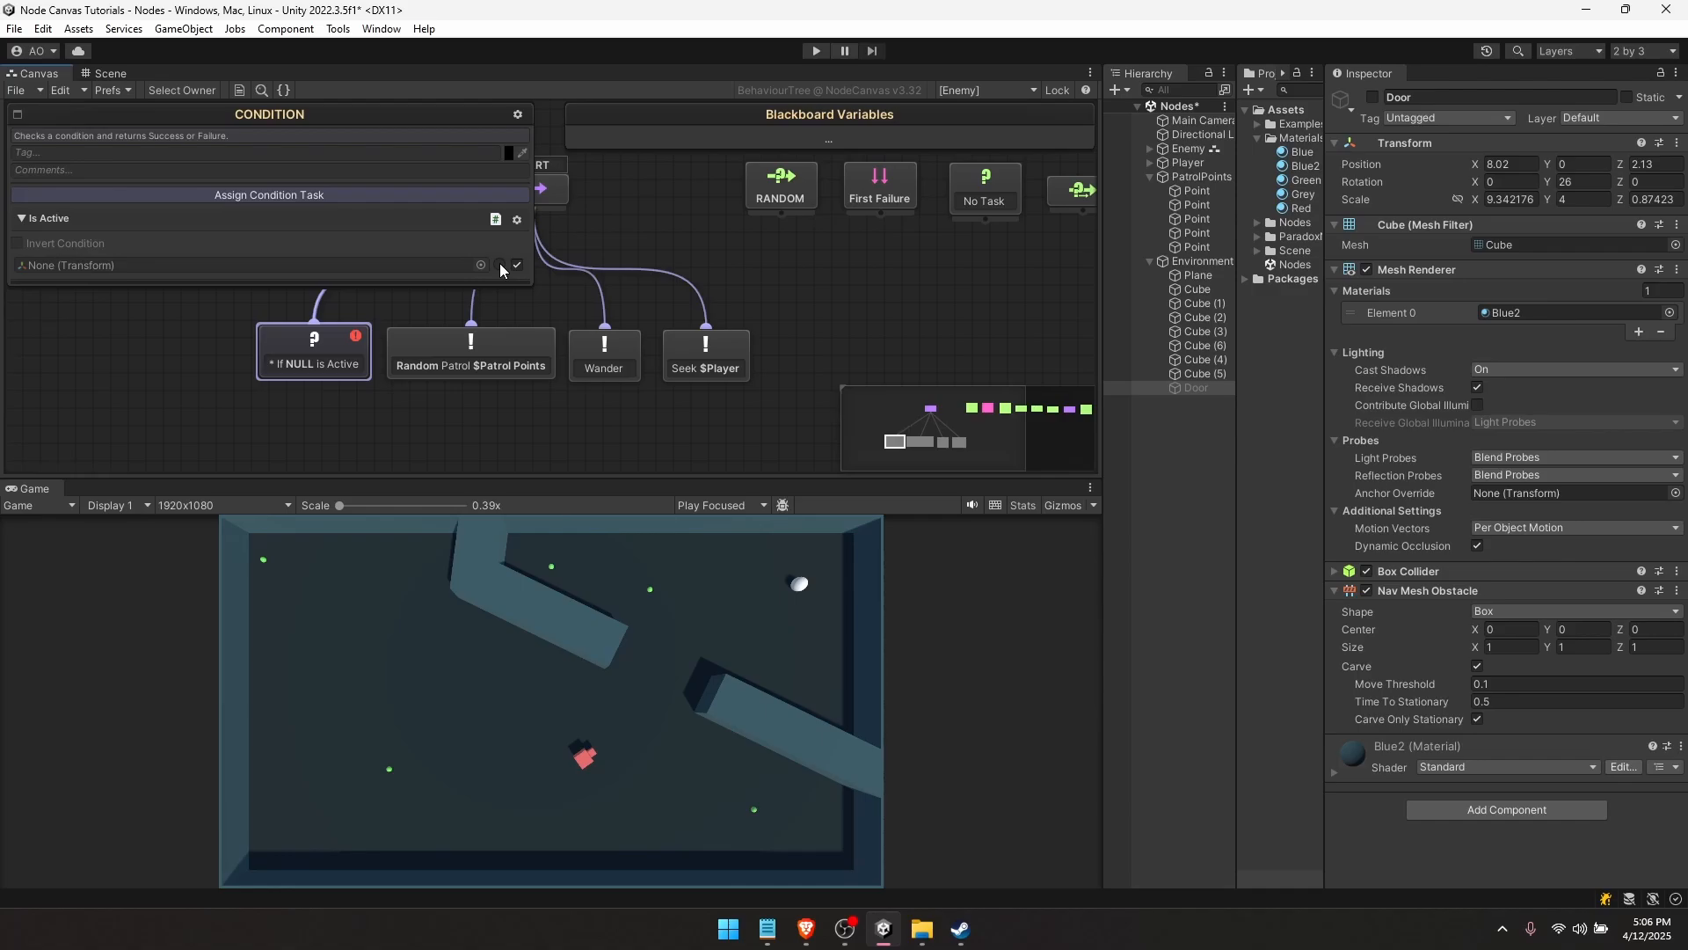
click(500, 266)
click(489, 264)
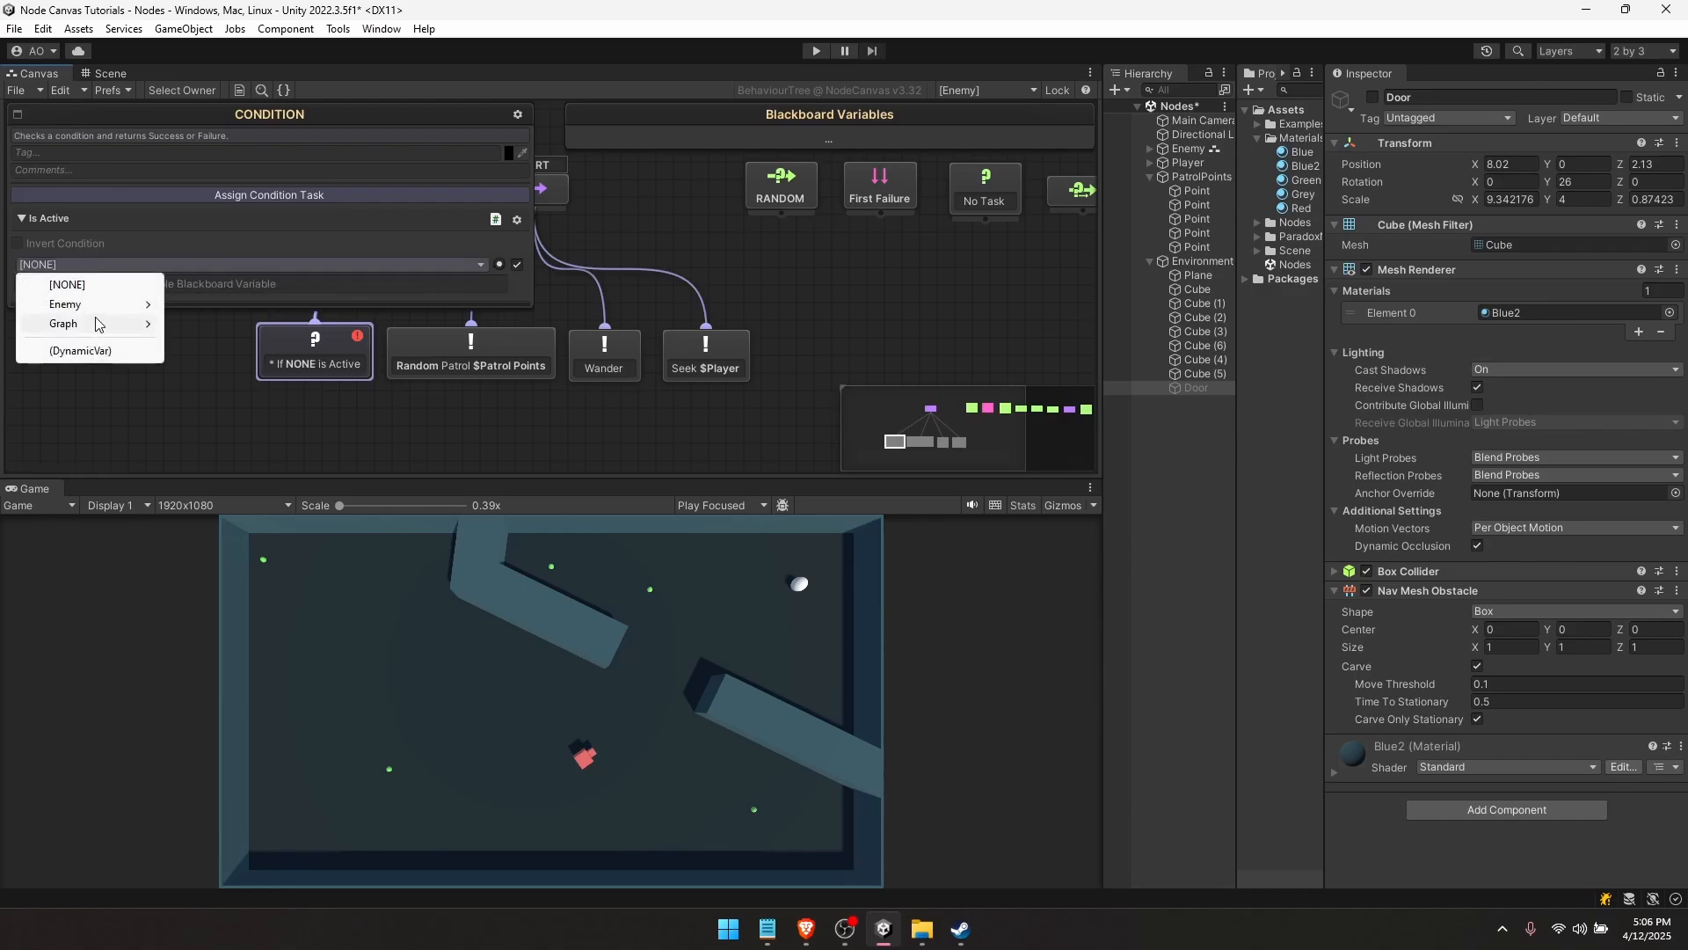
mouse_move(97, 325)
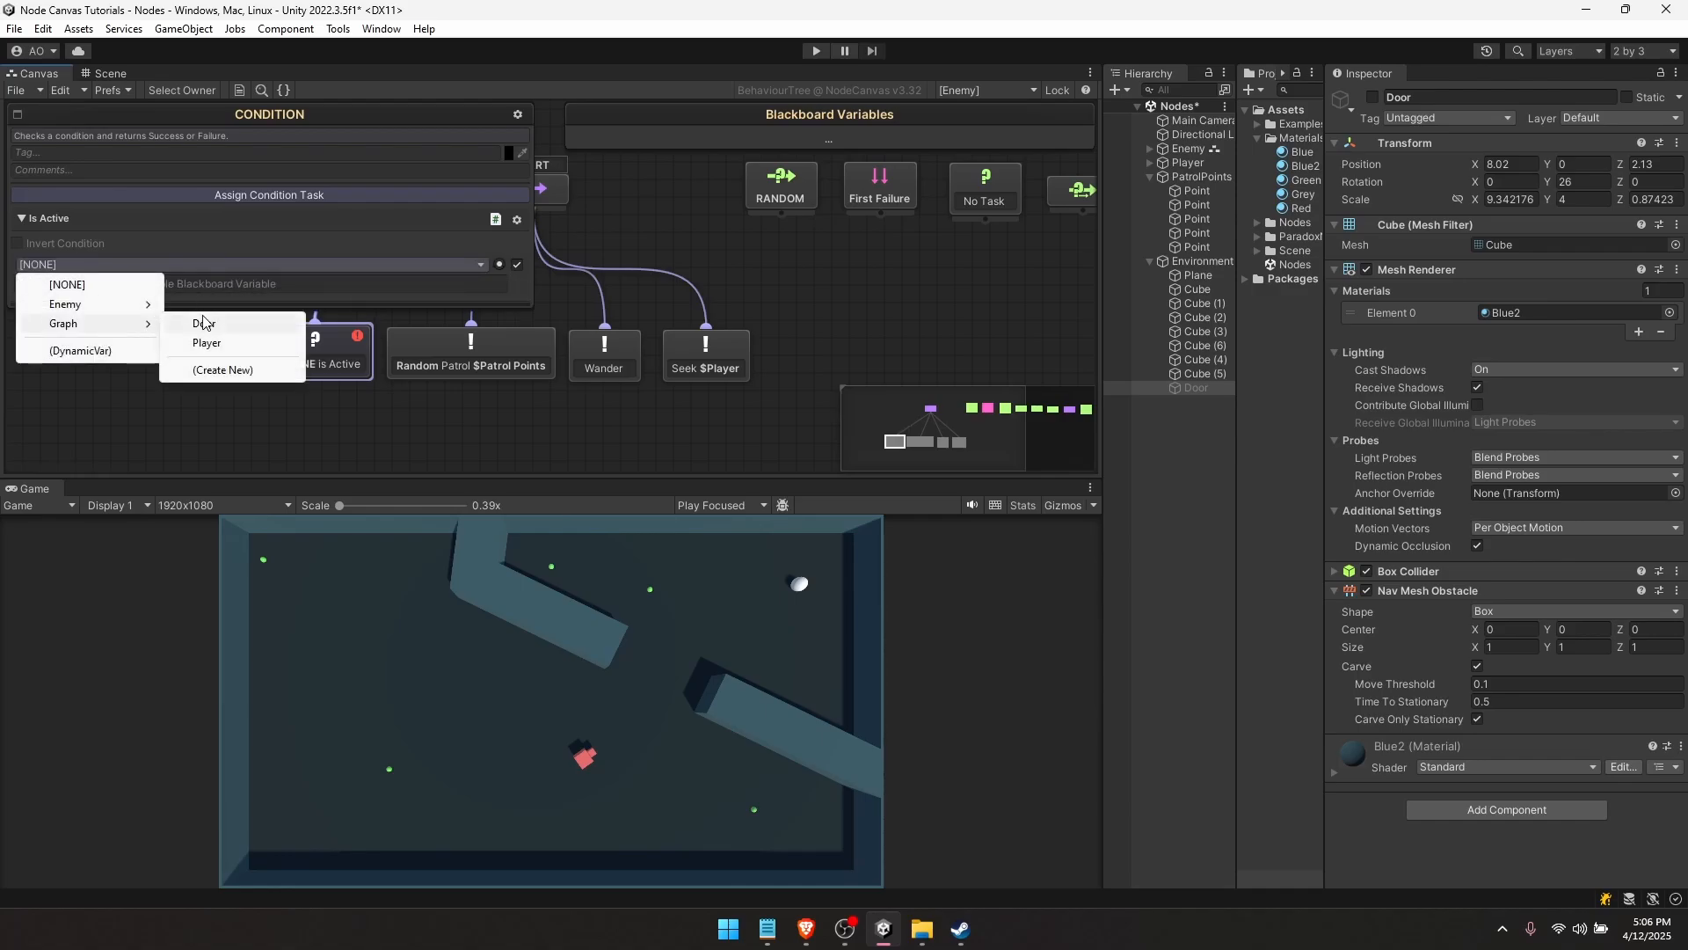
click(202, 321)
click(98, 335)
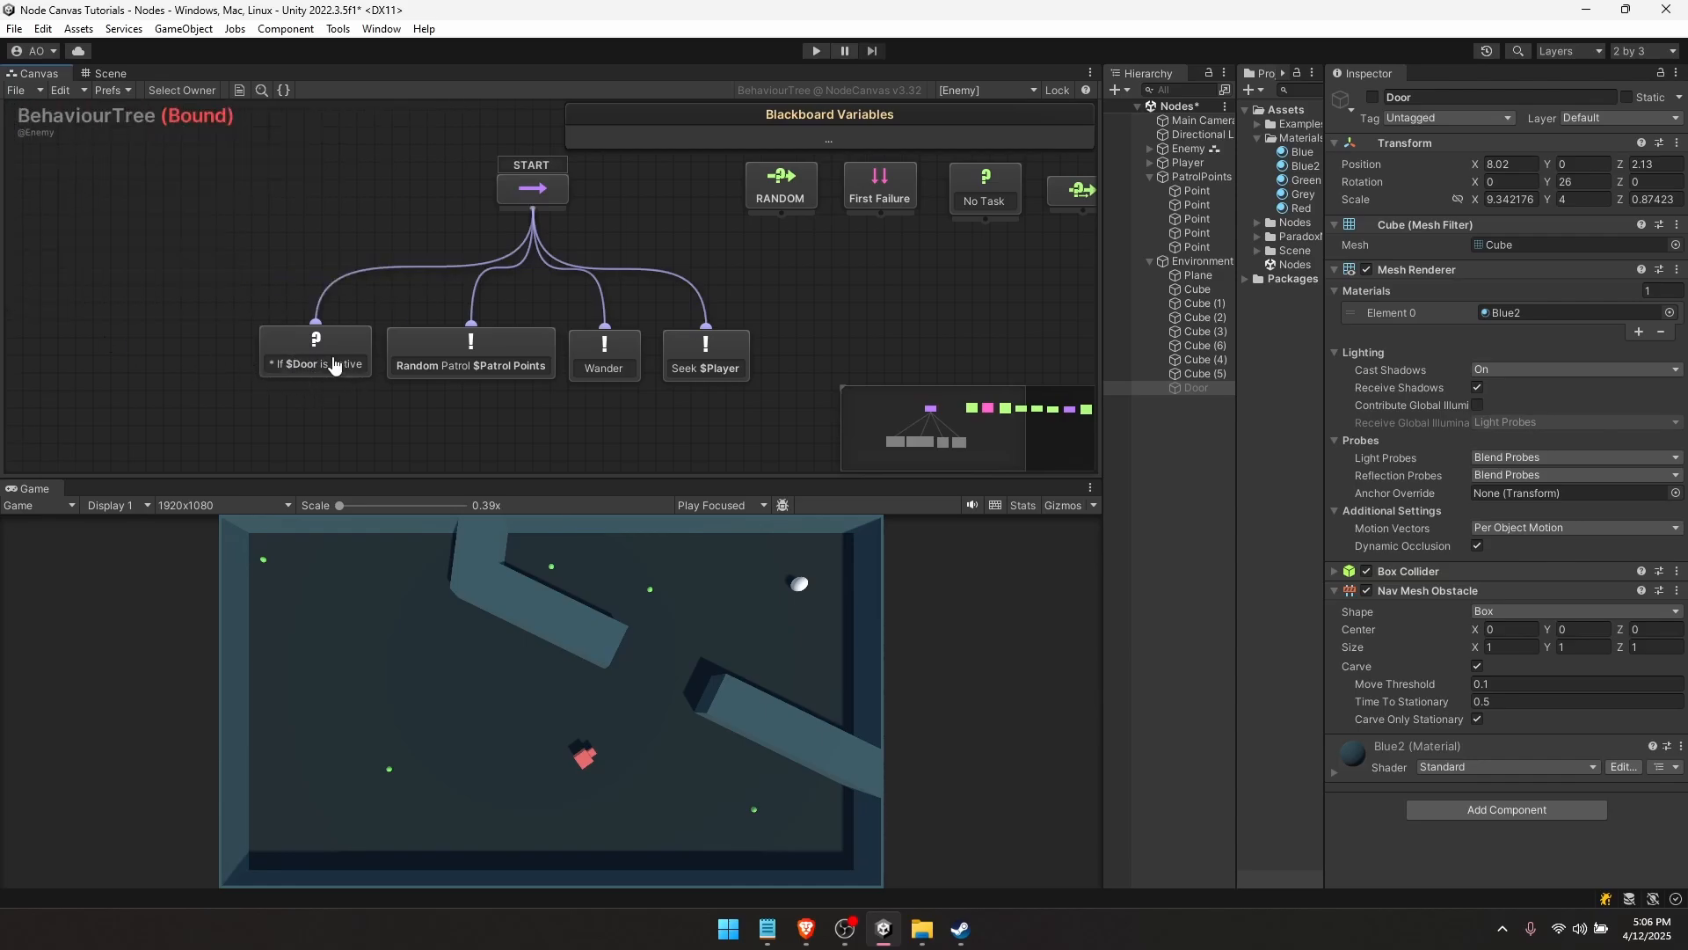
click(318, 362)
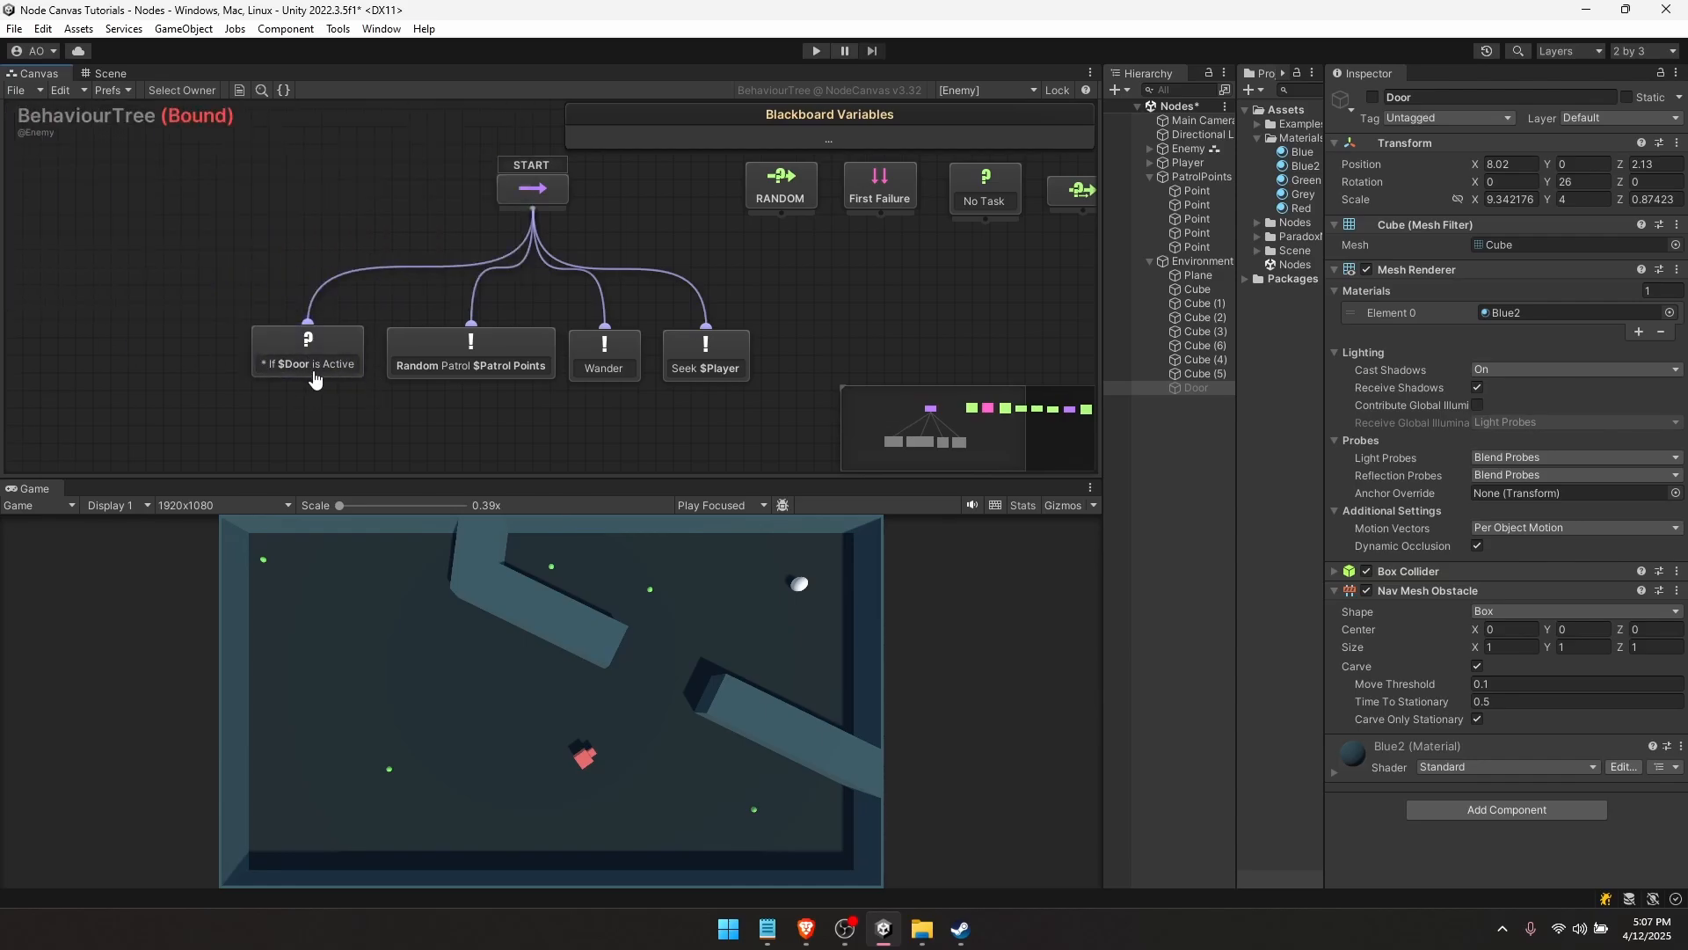
click(310, 363)
click(335, 396)
- Run the scene, activate the Door during play and inspect the settings of the running Wander action
click(812, 50)
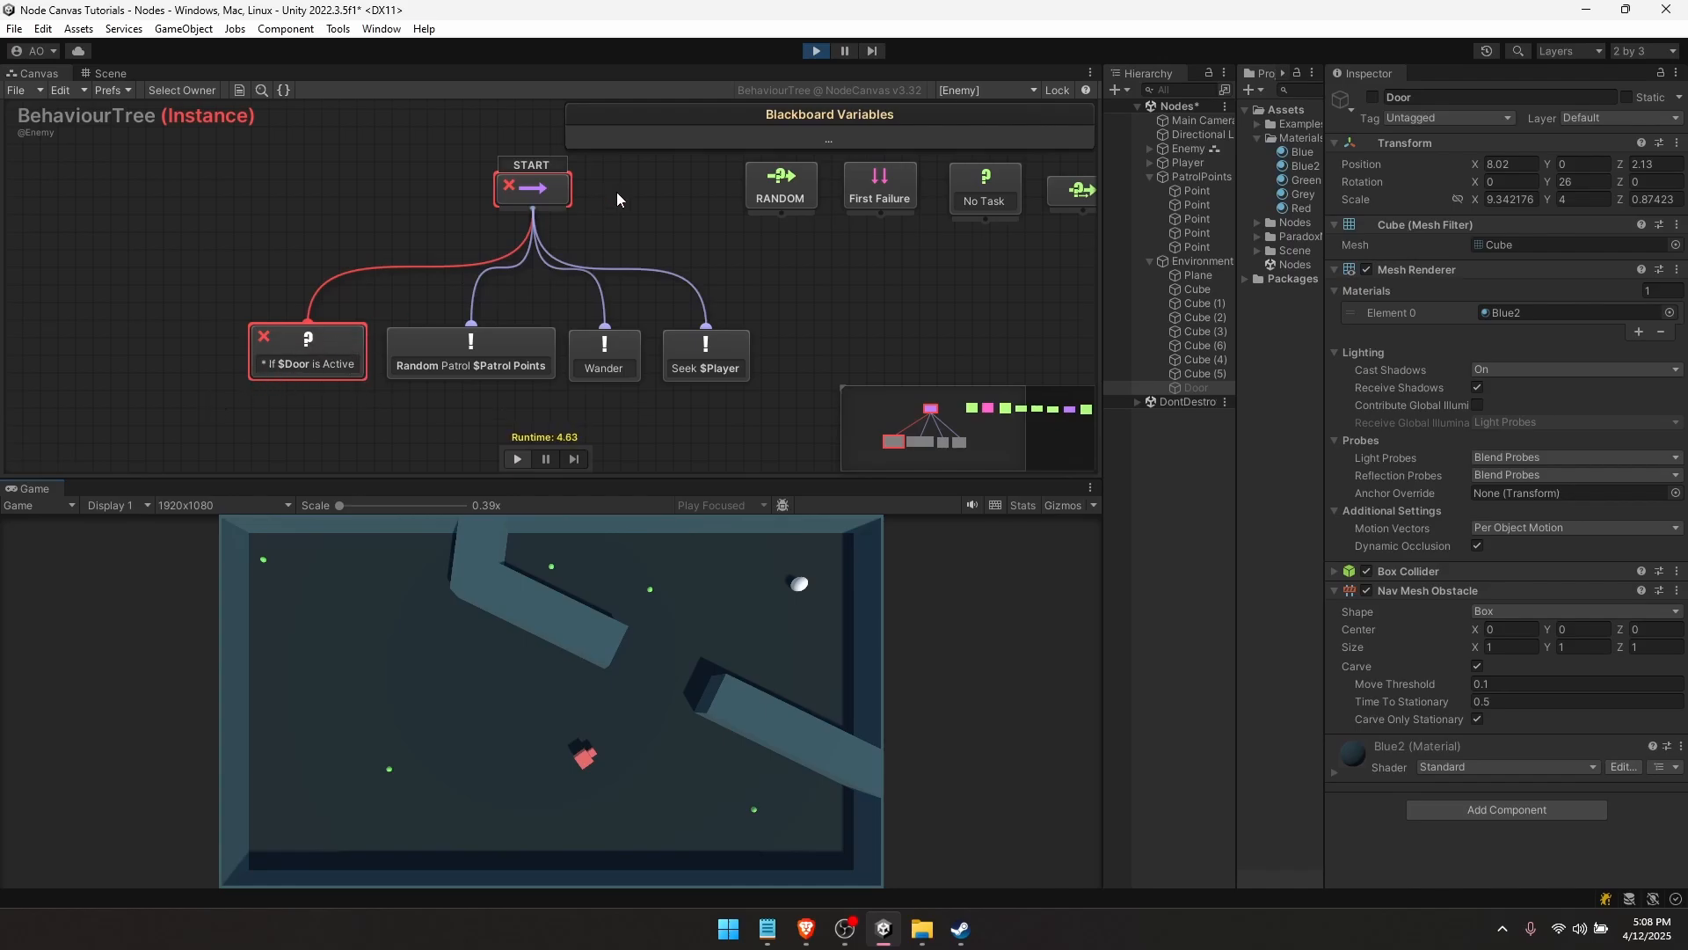
click(1373, 97)
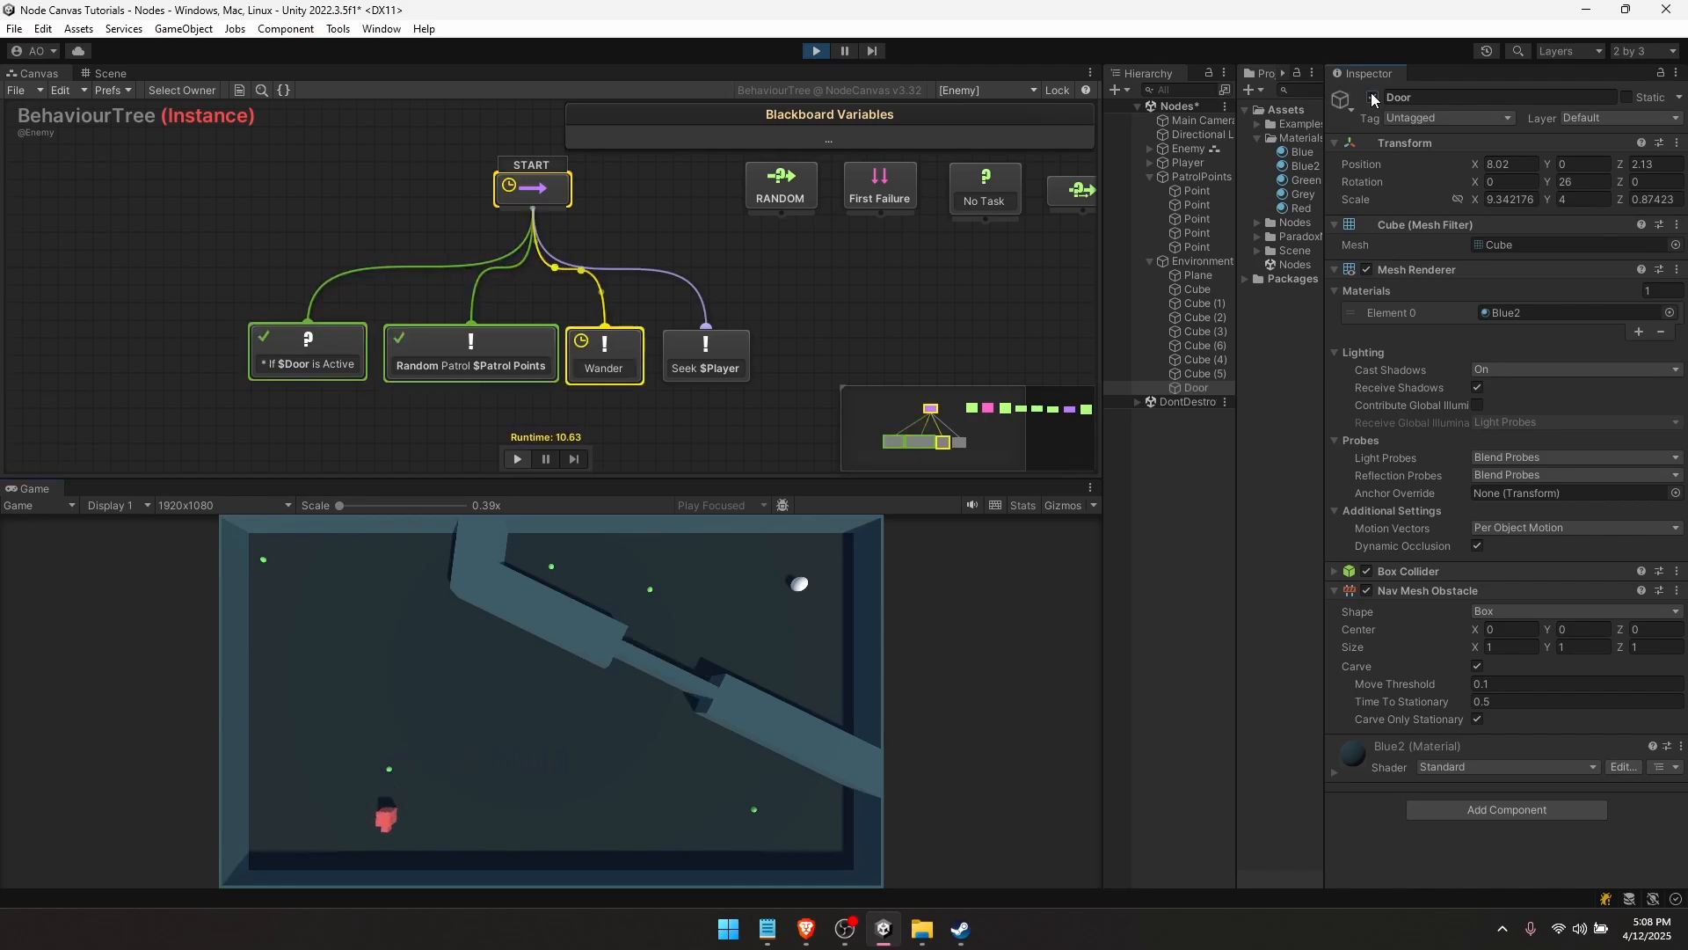
click(624, 371)
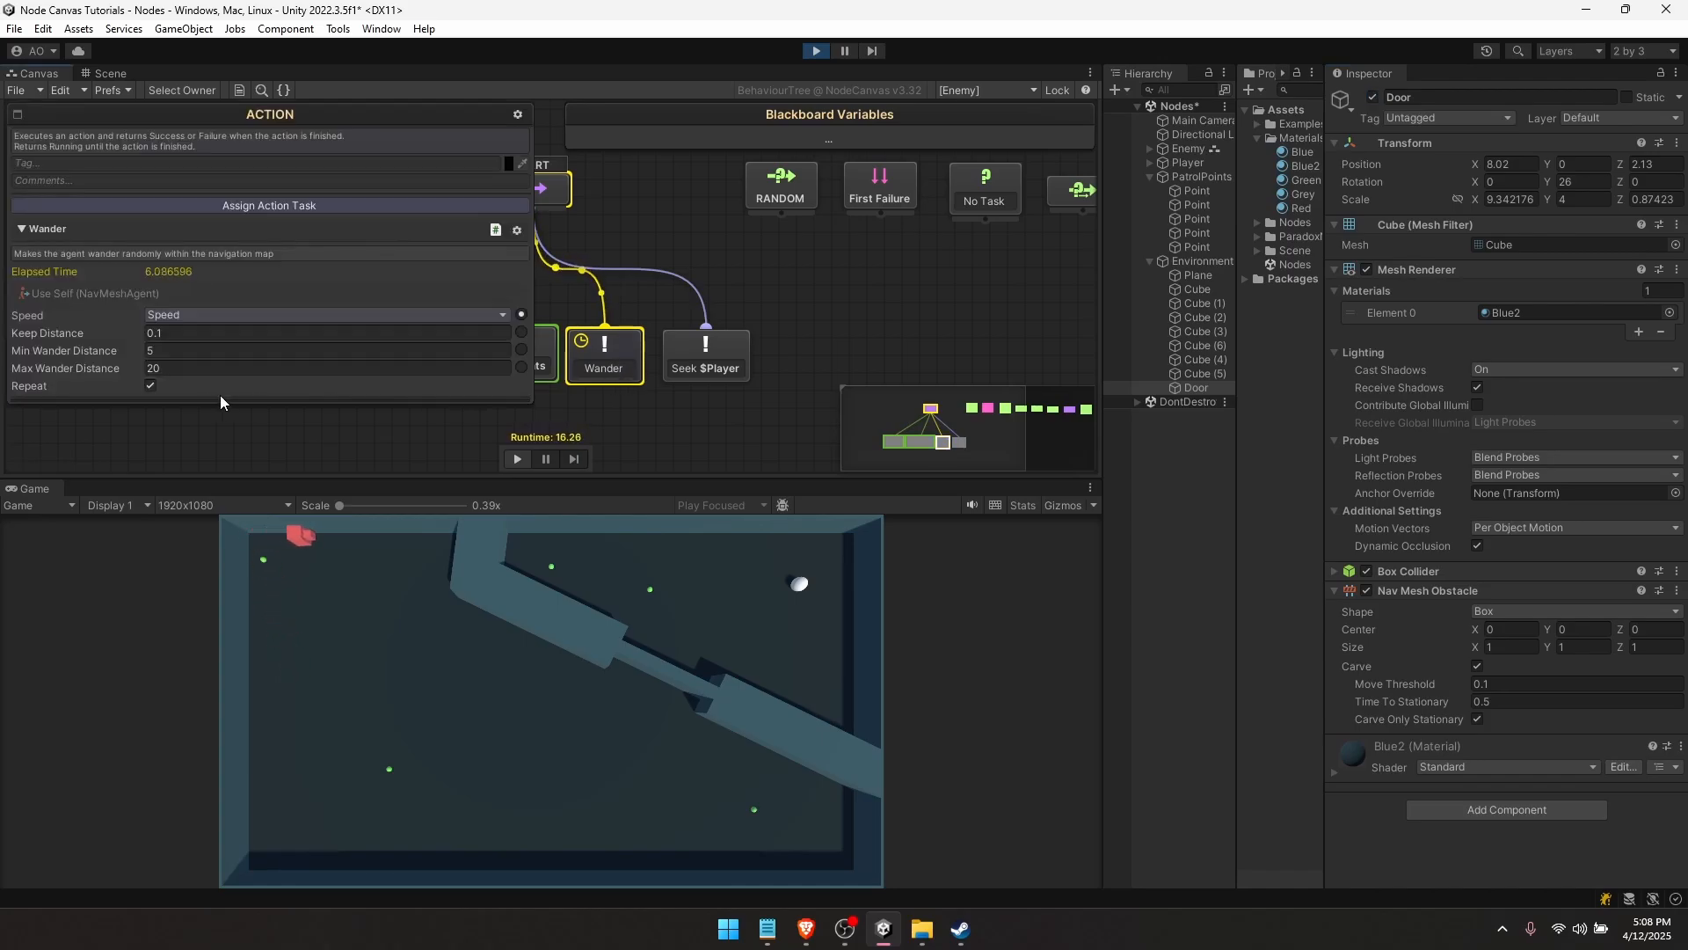
- Exit Play mode, turn off Repeat on the Wander action and check the Seek action node
click(816, 51)
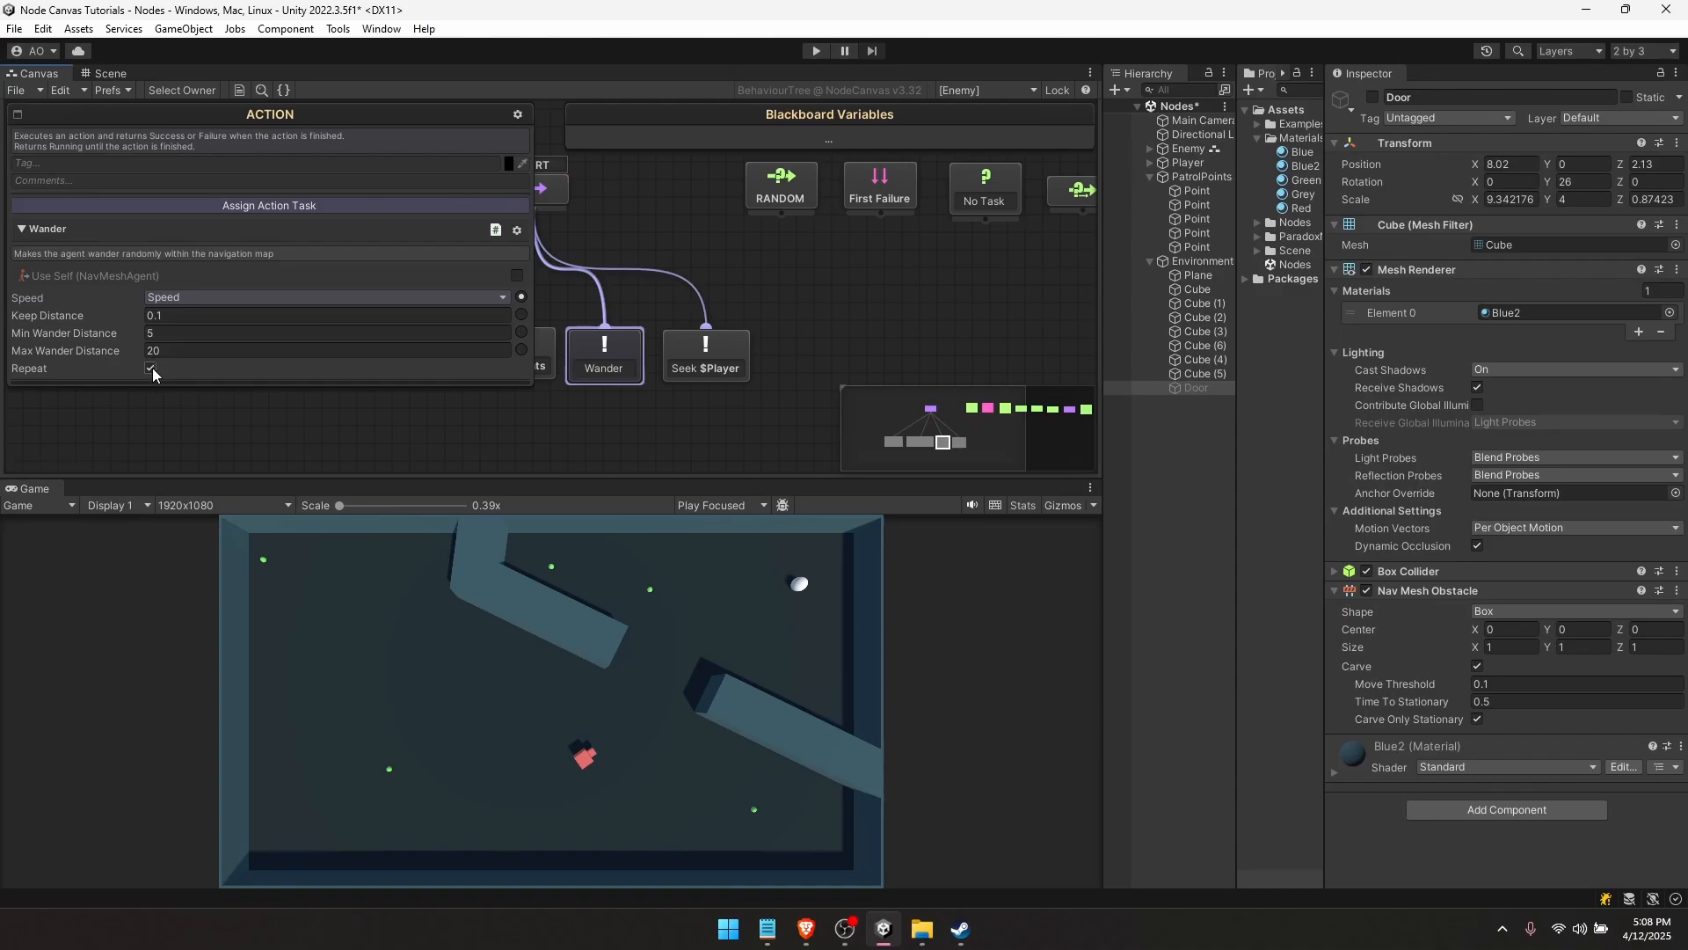
click(197, 451)
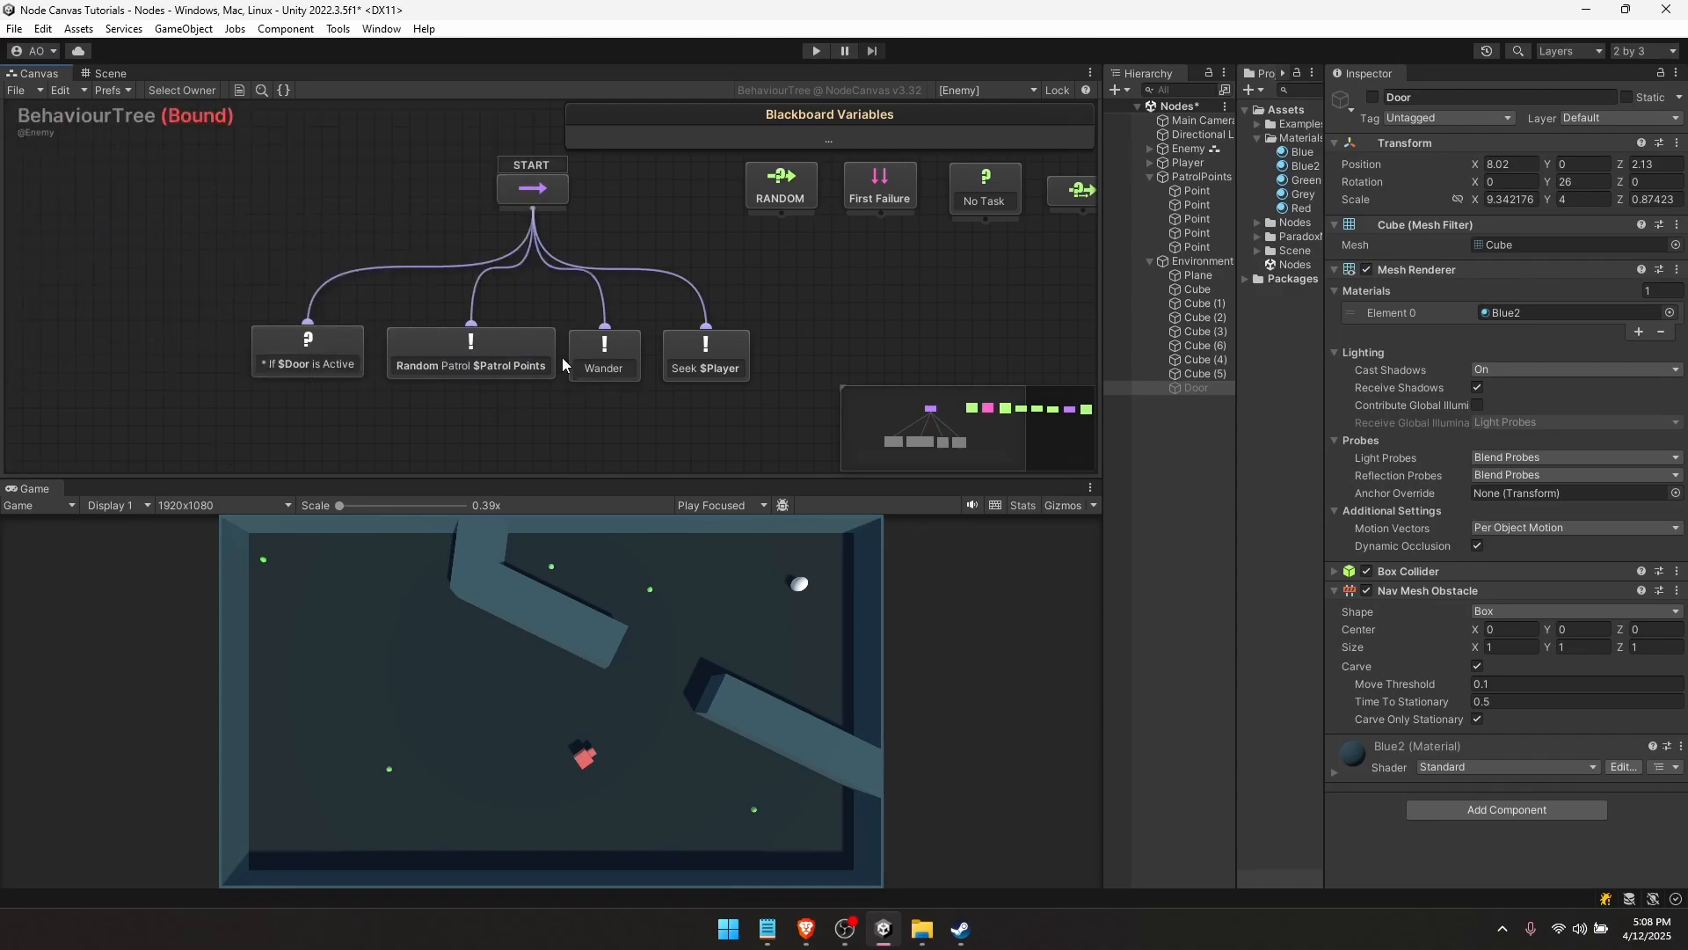
click(708, 362)
click(722, 401)
- Run the scene again and activate the Door to test the sequencer with the non-repeating Wander action
click(816, 51)
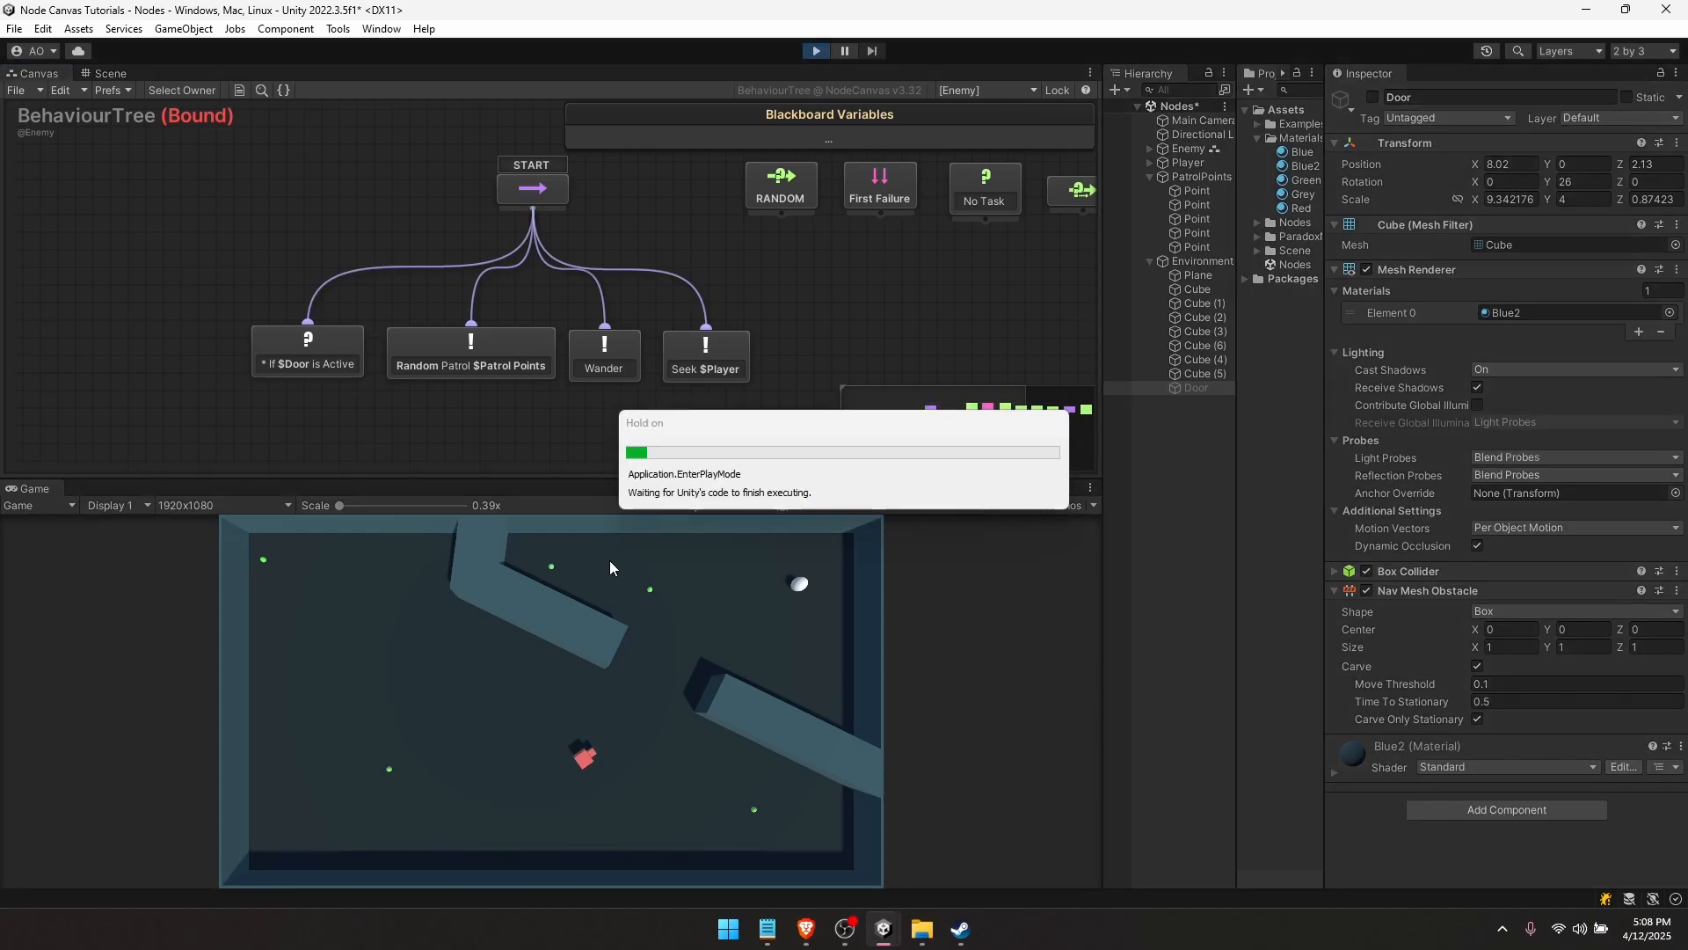
click(1373, 97)
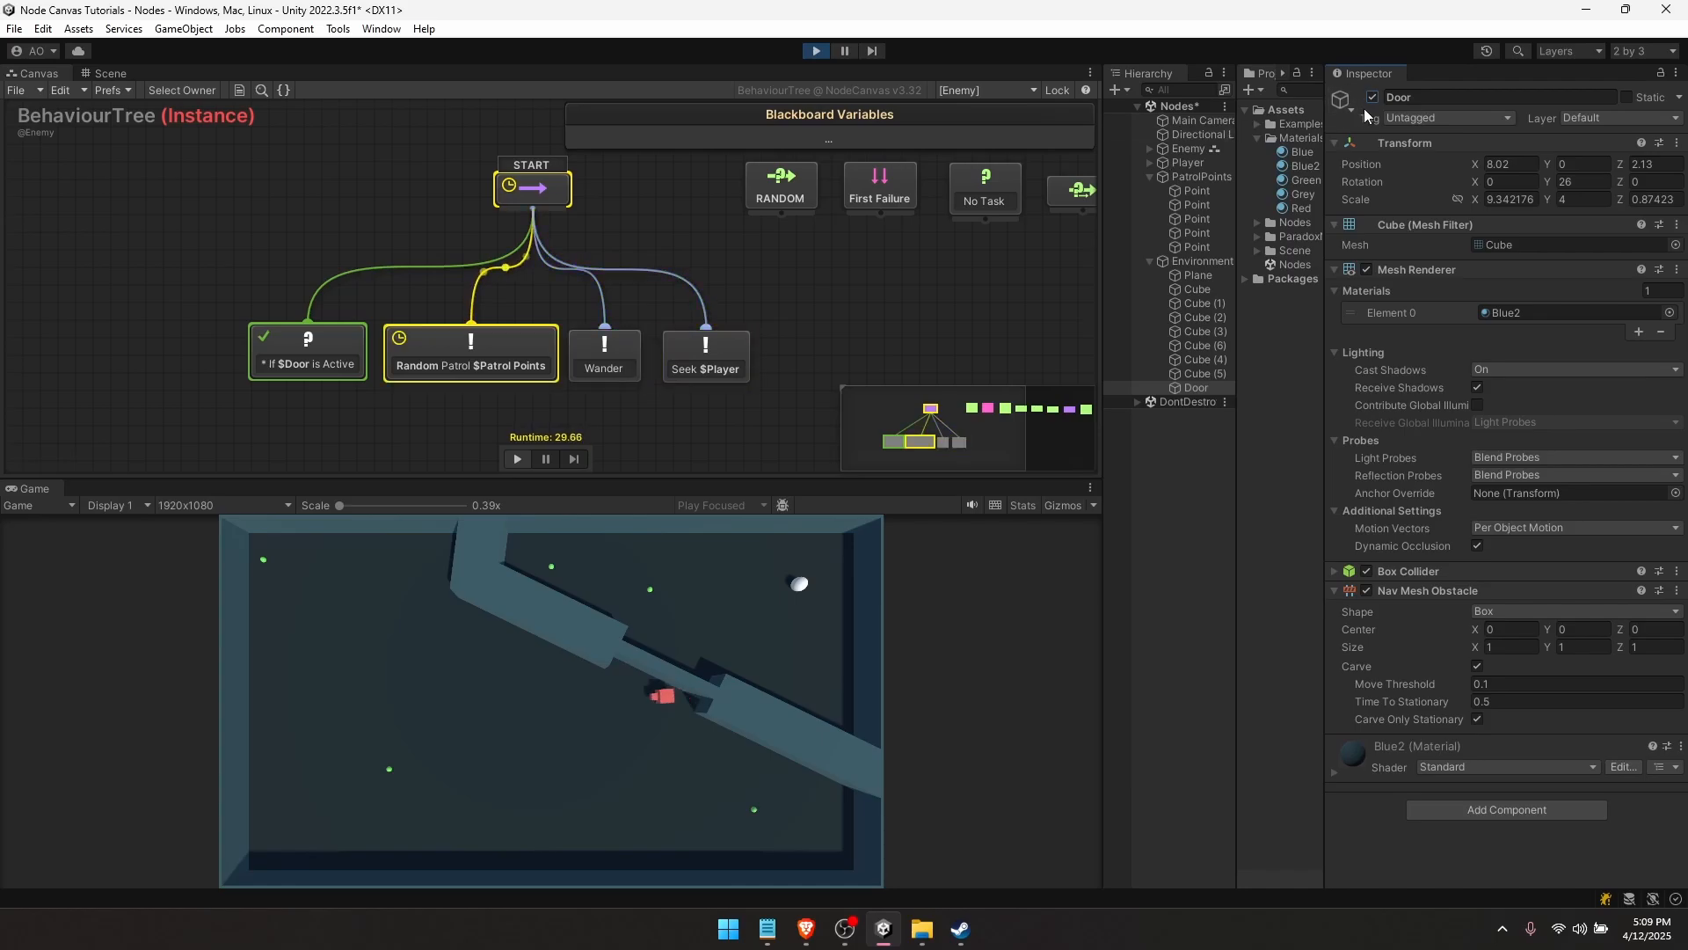
- Deactivate the Door, leave Play mode, and move the Seek $Player node ahead of the Door condition as the Sequencer's first child
click(1373, 97)
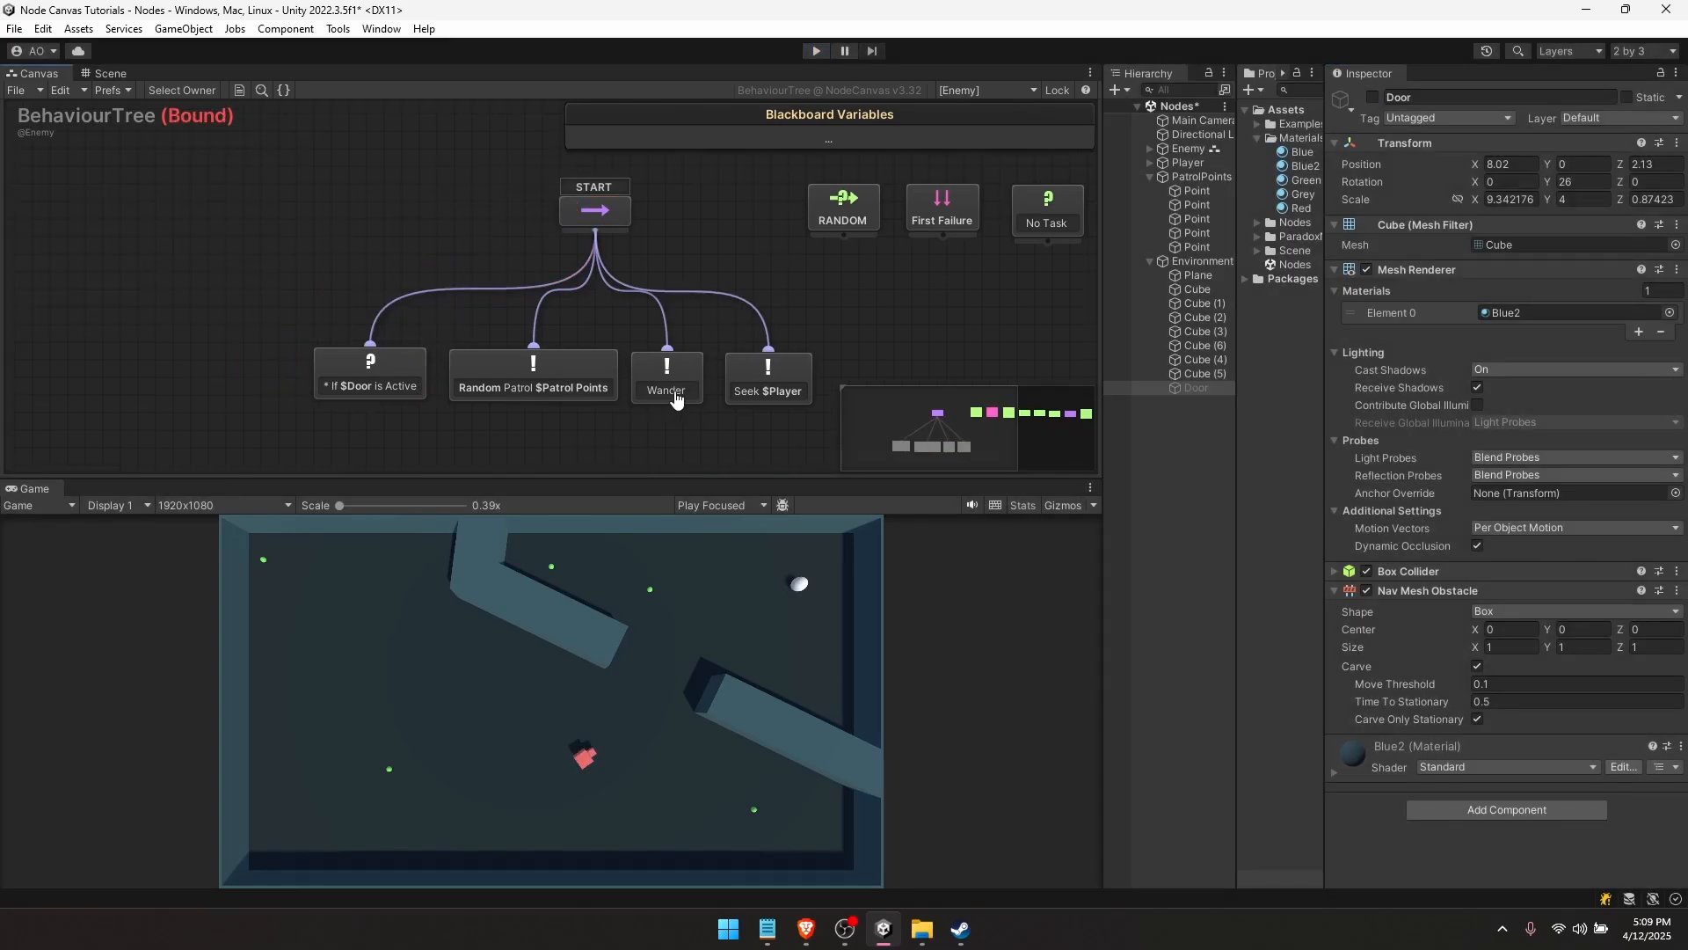
drag(773, 387, 243, 392)
drag(256, 384, 437, 456)
key(shift+space)
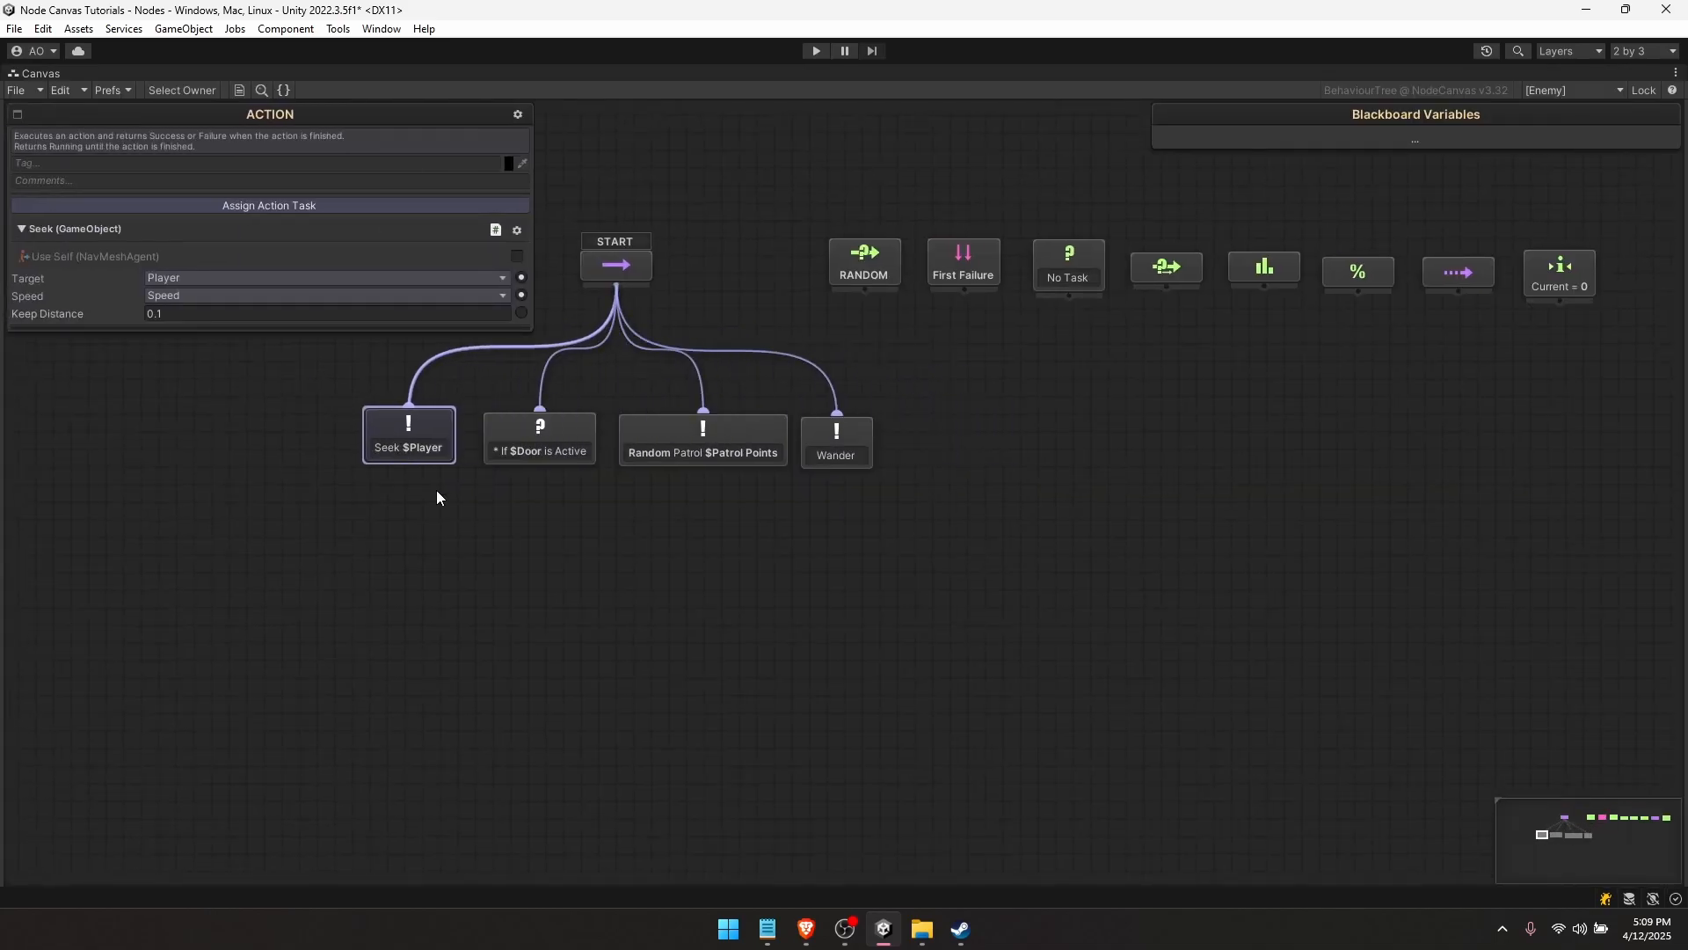
click(436, 489)
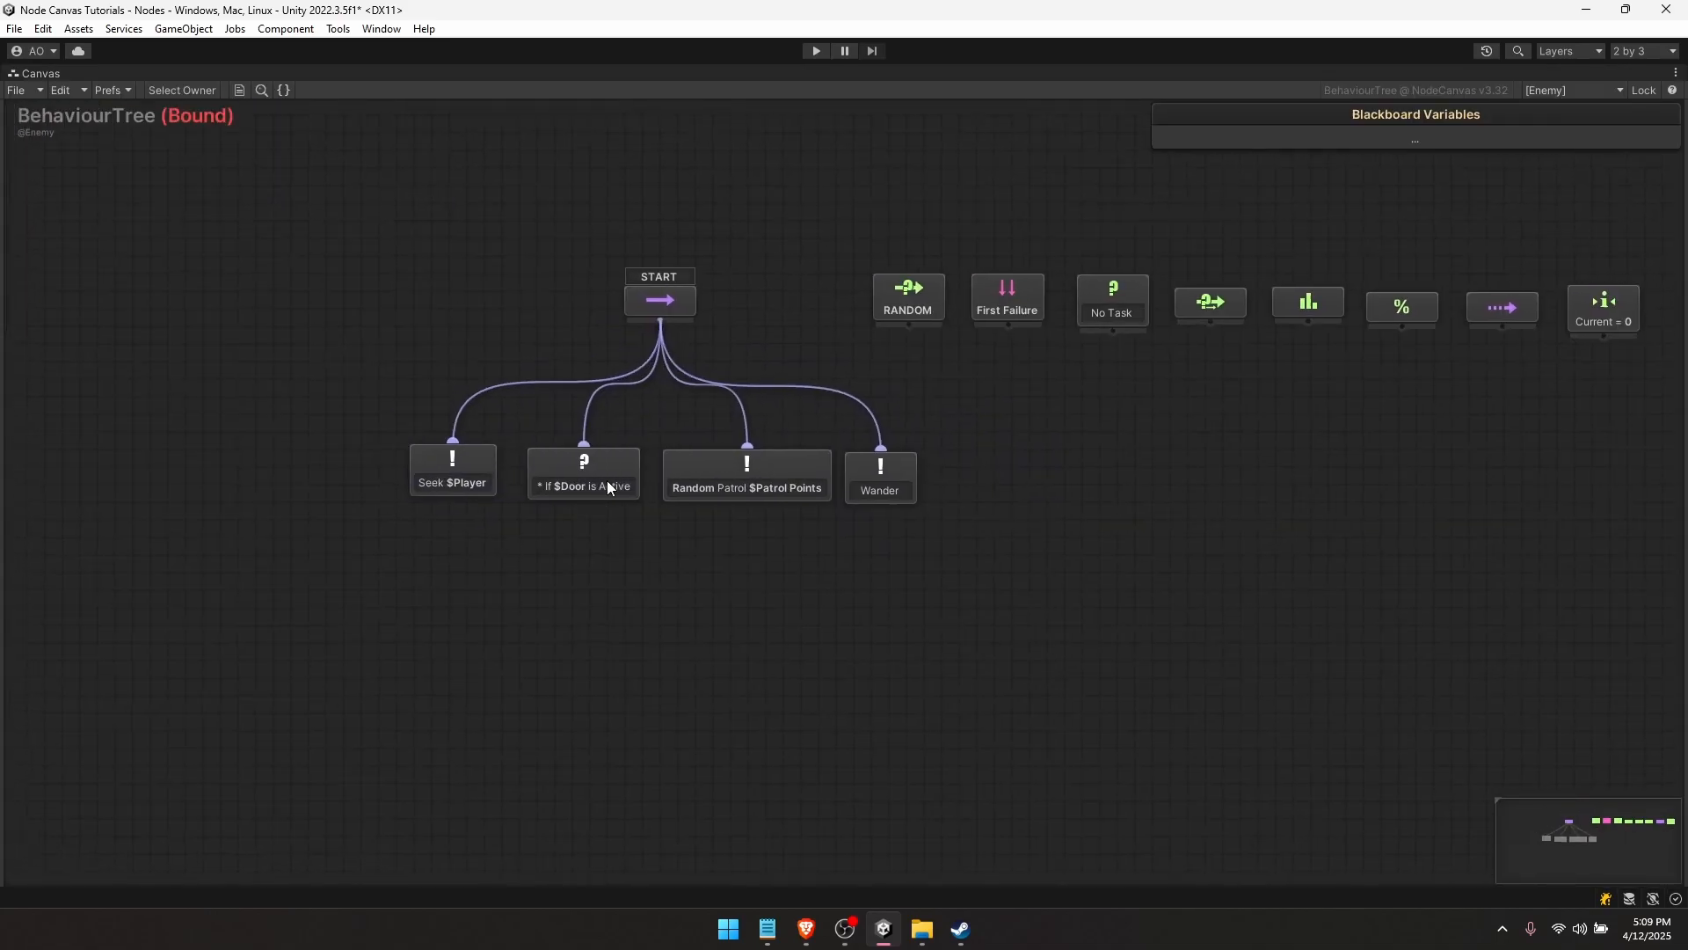
click(466, 474)
click(496, 438)
key(shift+space)
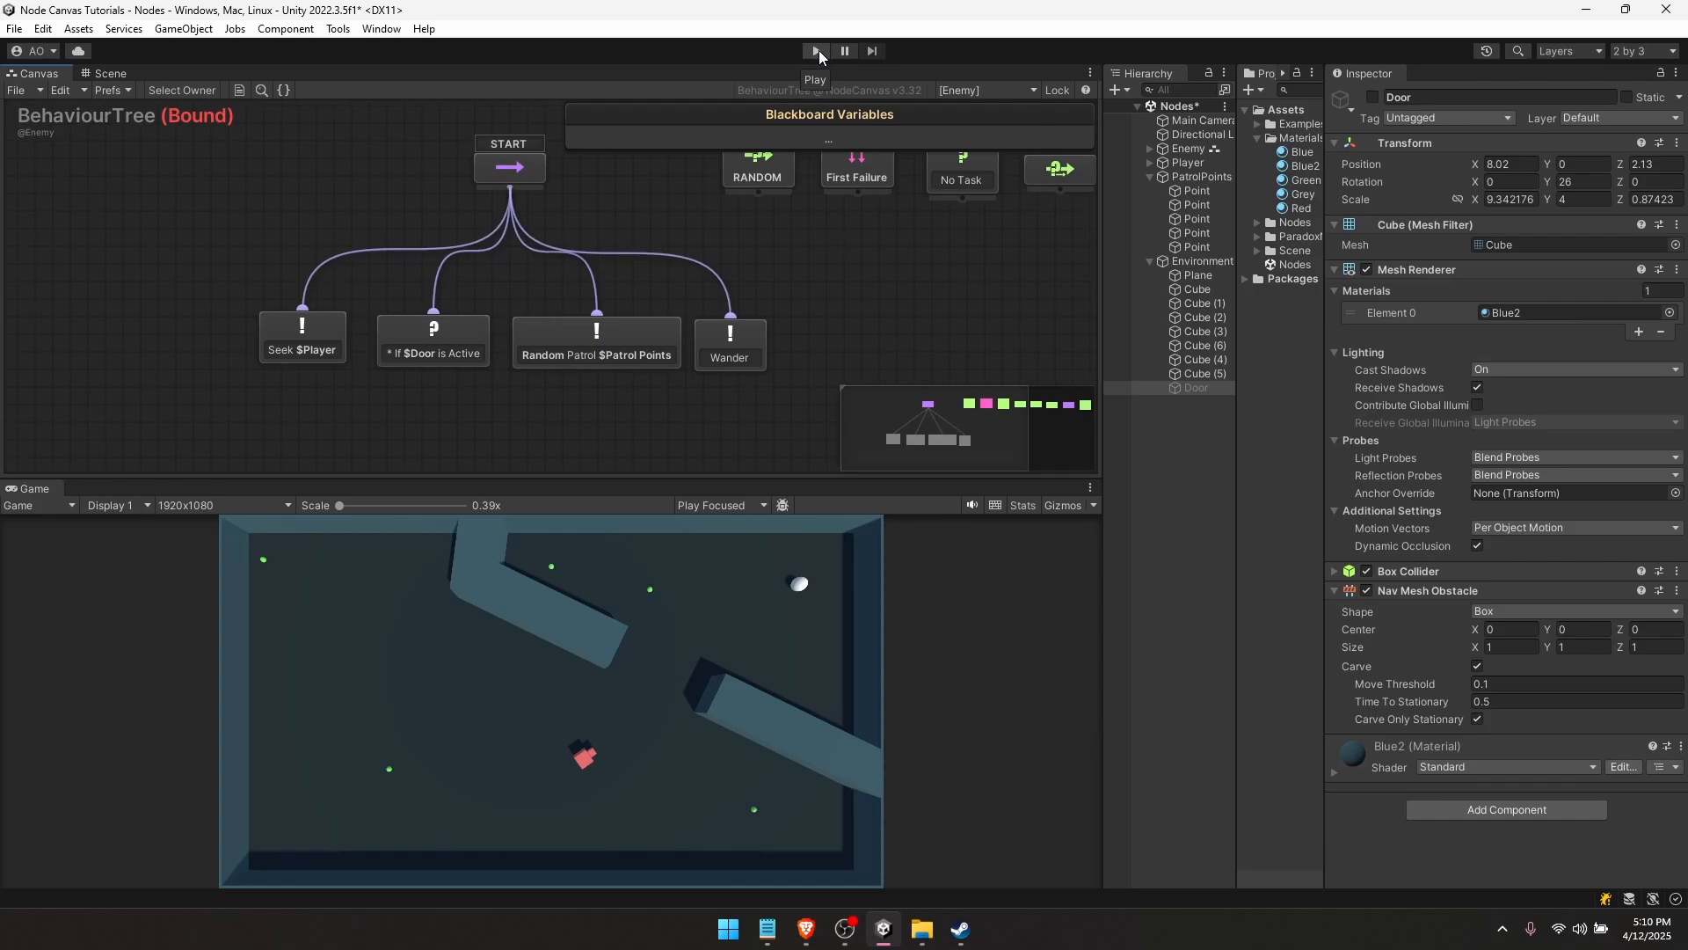
- Run the scene and switch the Door on and off during play to test the reordered sequence
click(816, 51)
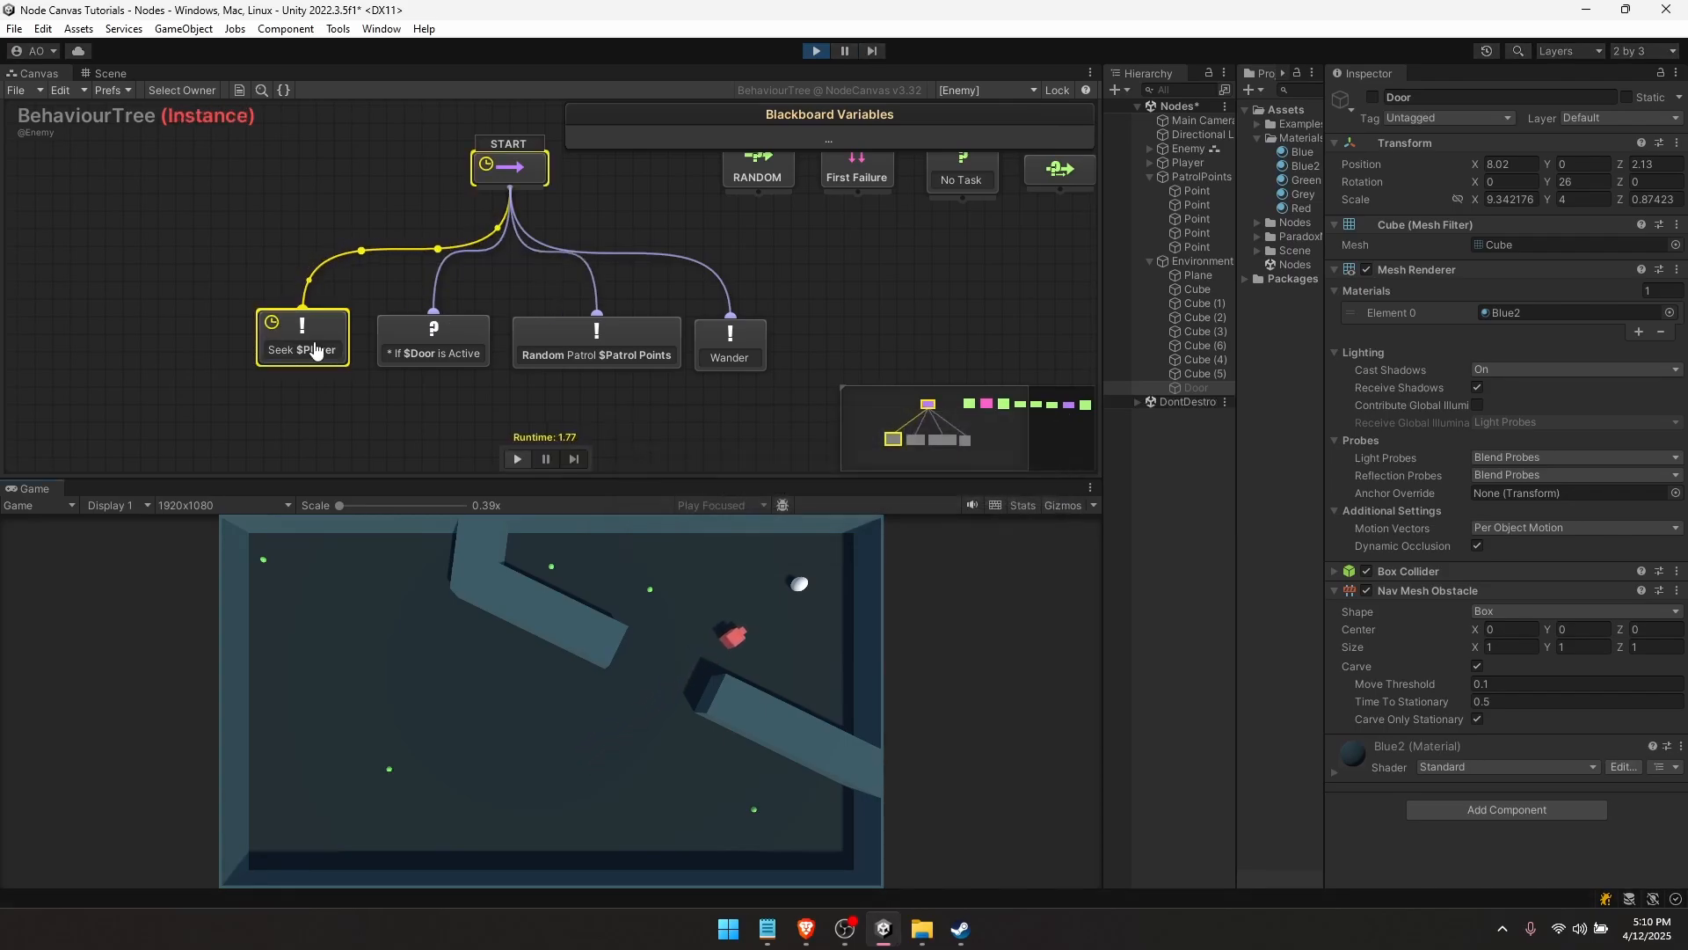
middle_drag(436, 349, 402, 407)
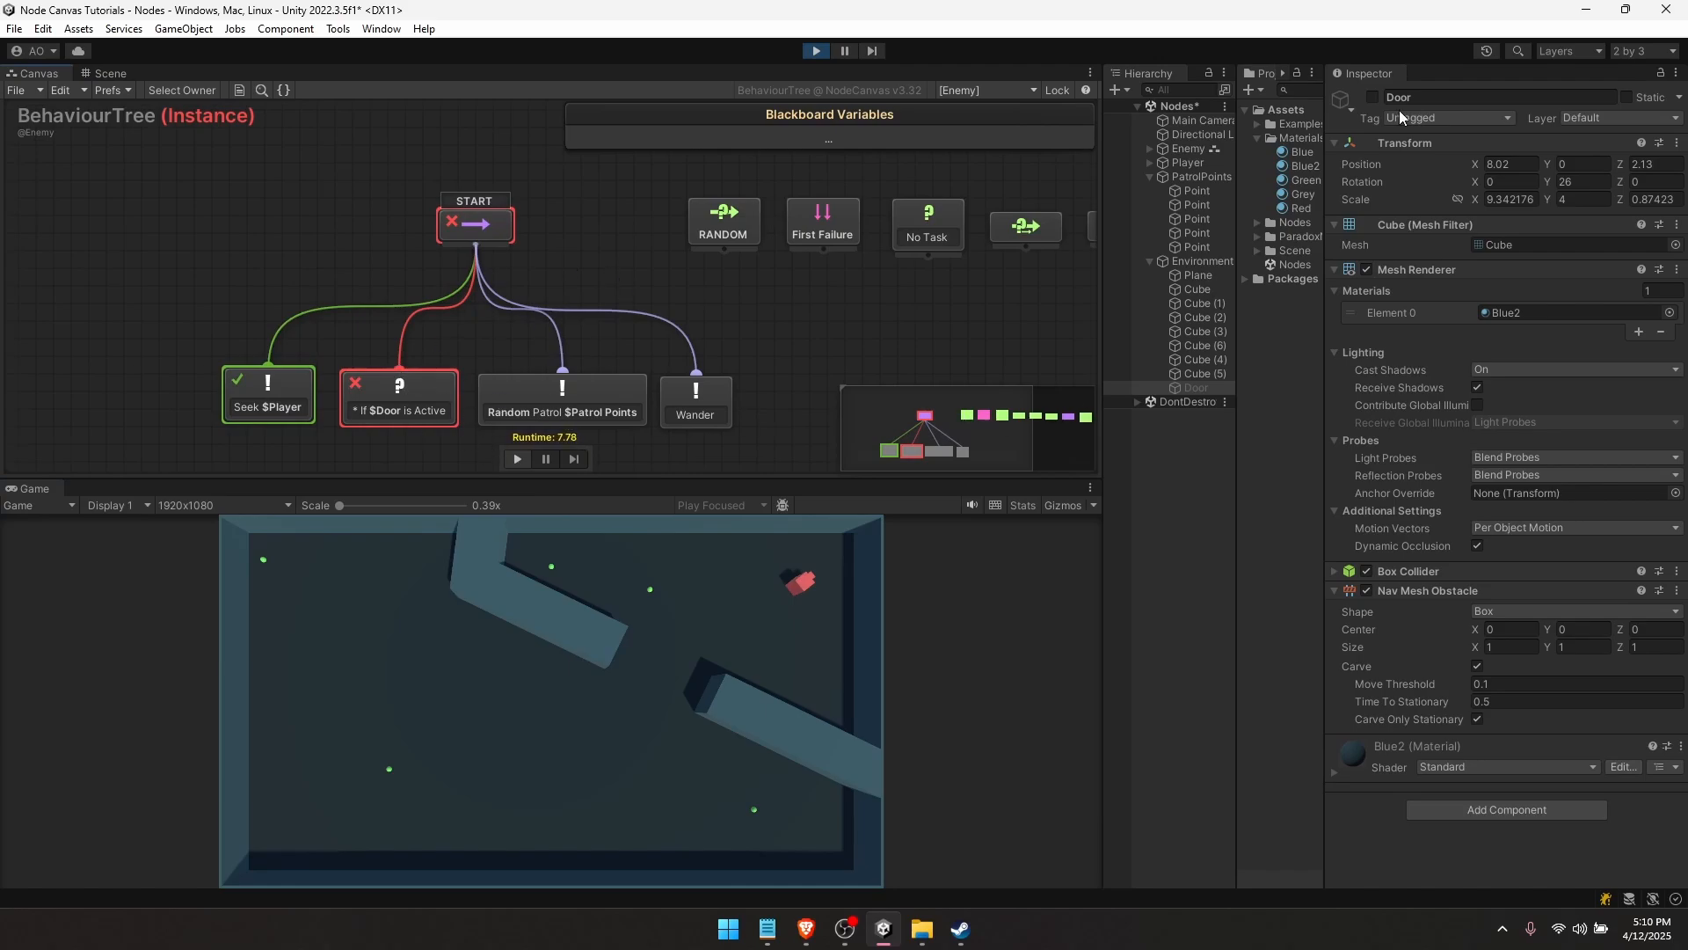
click(1374, 95)
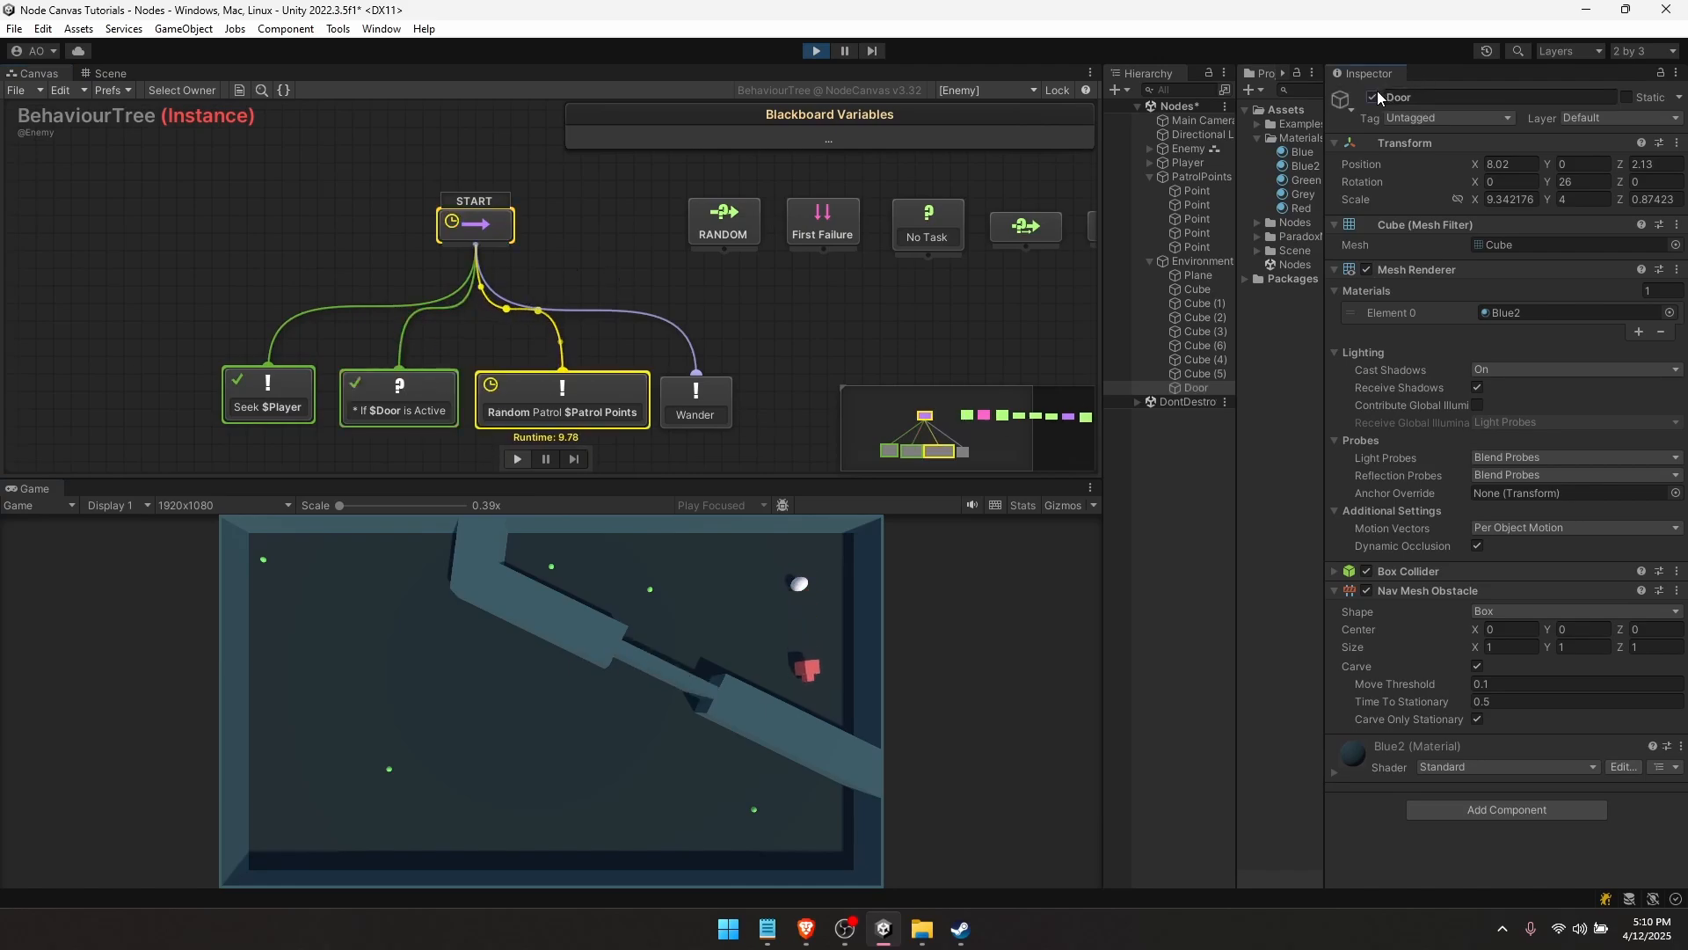
click(1377, 93)
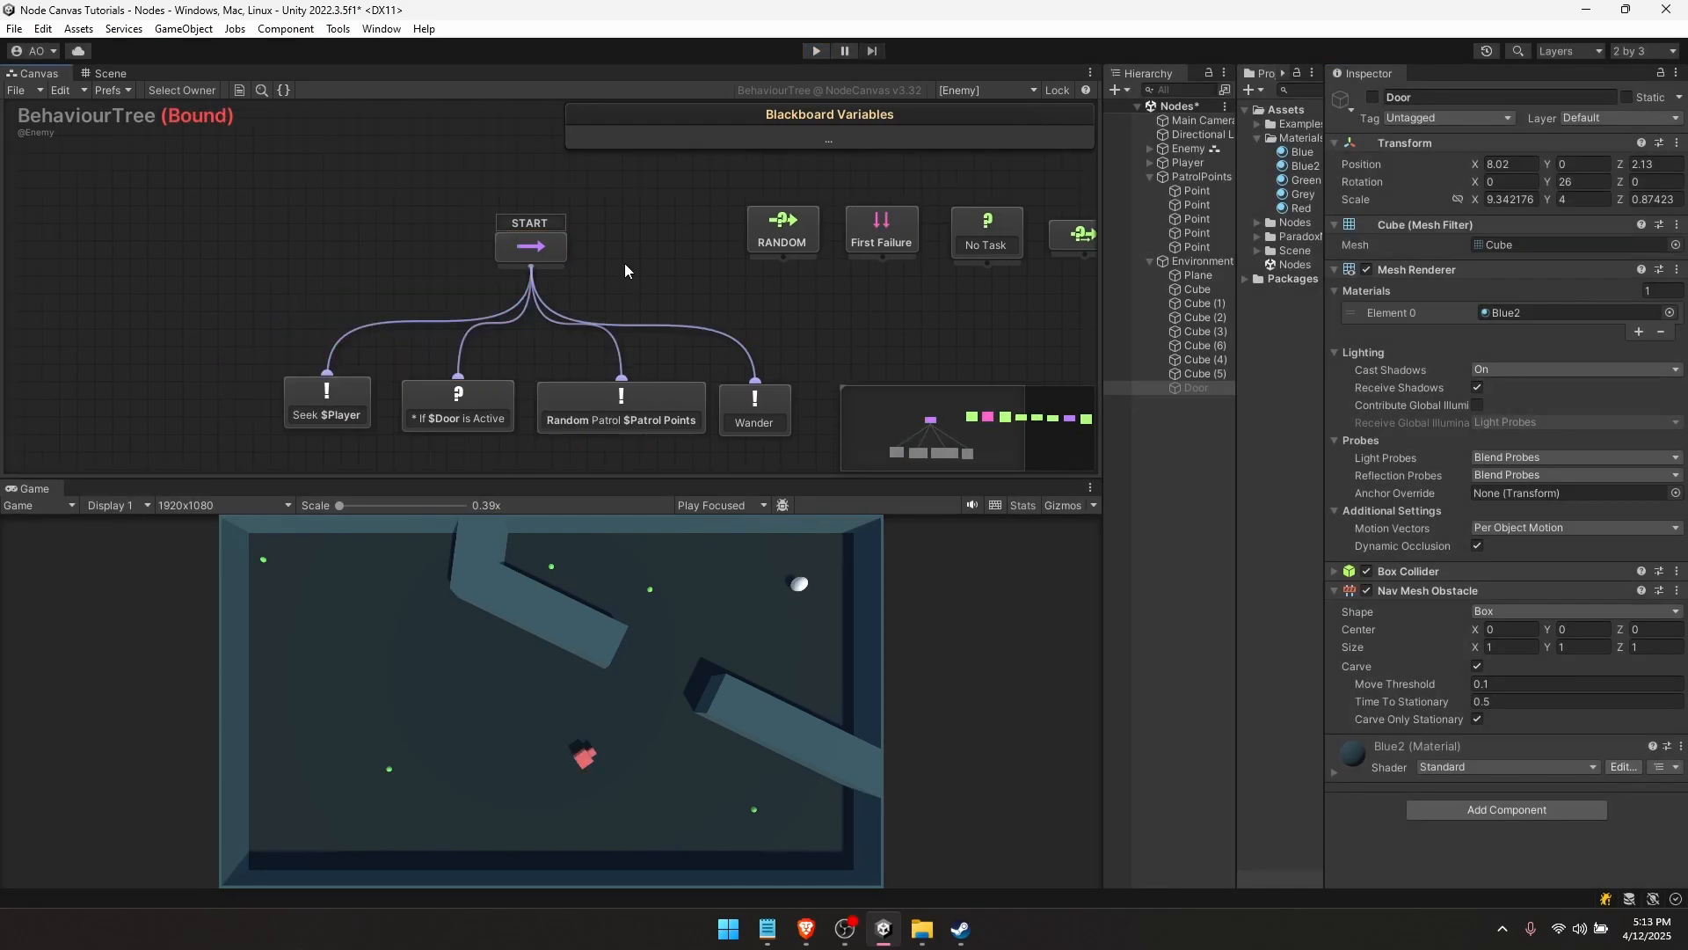
- Examine the Sequencer node's description and its Dynamic and Random options in the enlarged behaviour tree canvas
click(554, 253)
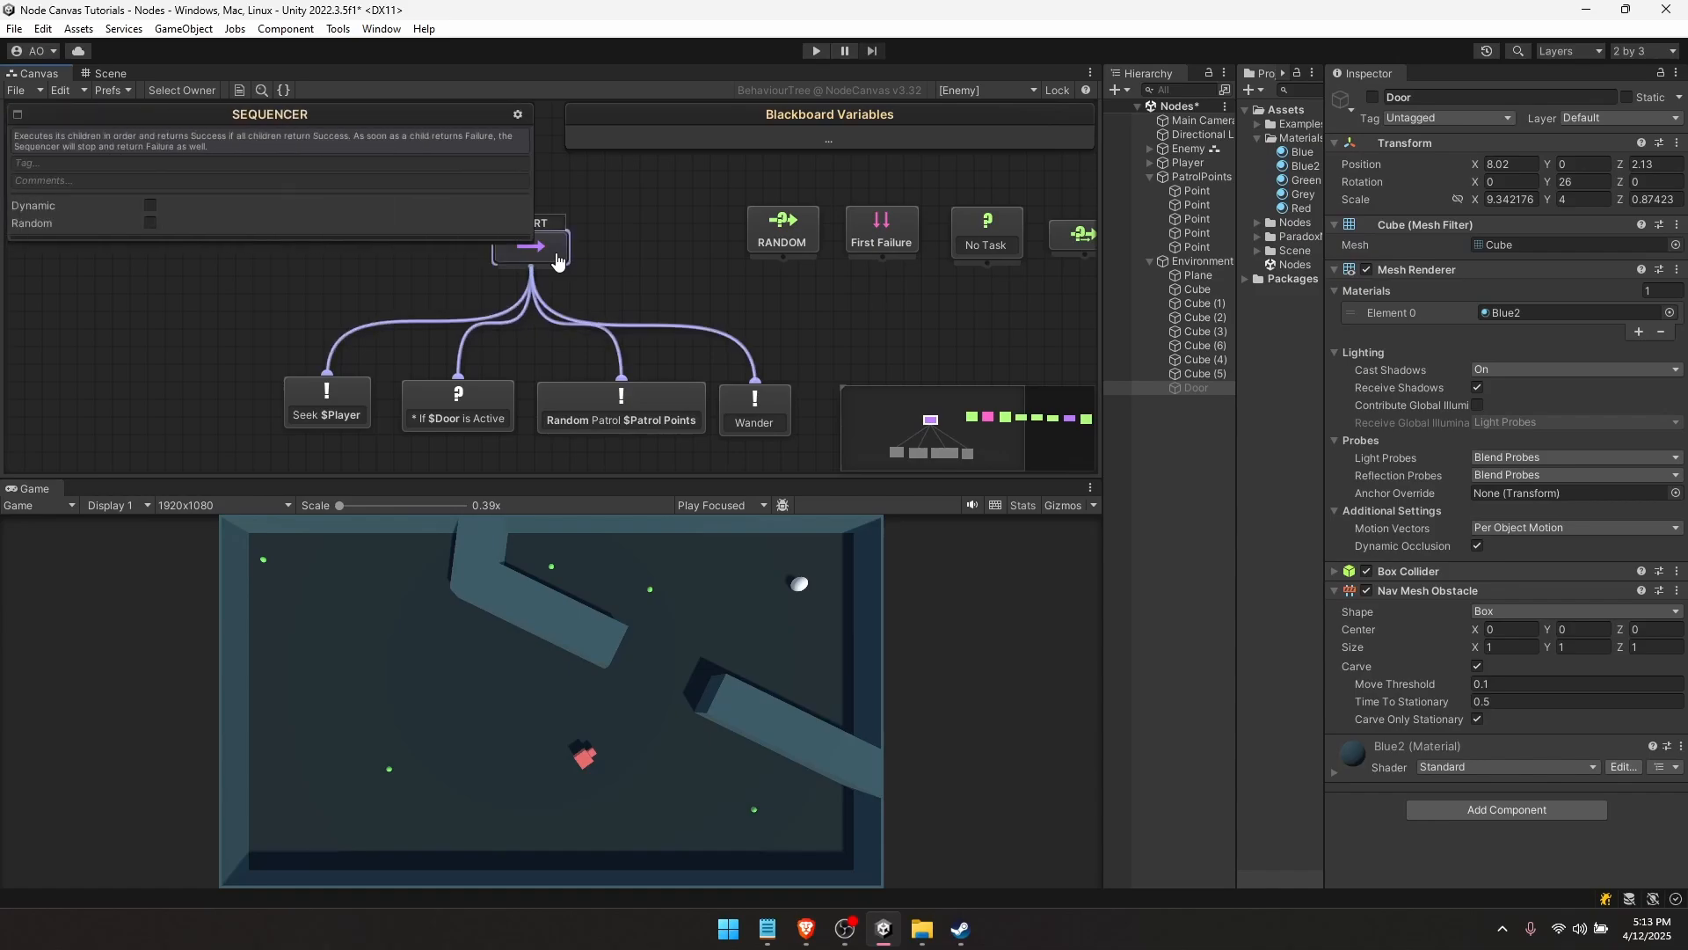
middle_drag(557, 256, 711, 271)
click(498, 311)
key(shift+space)
click(672, 283)
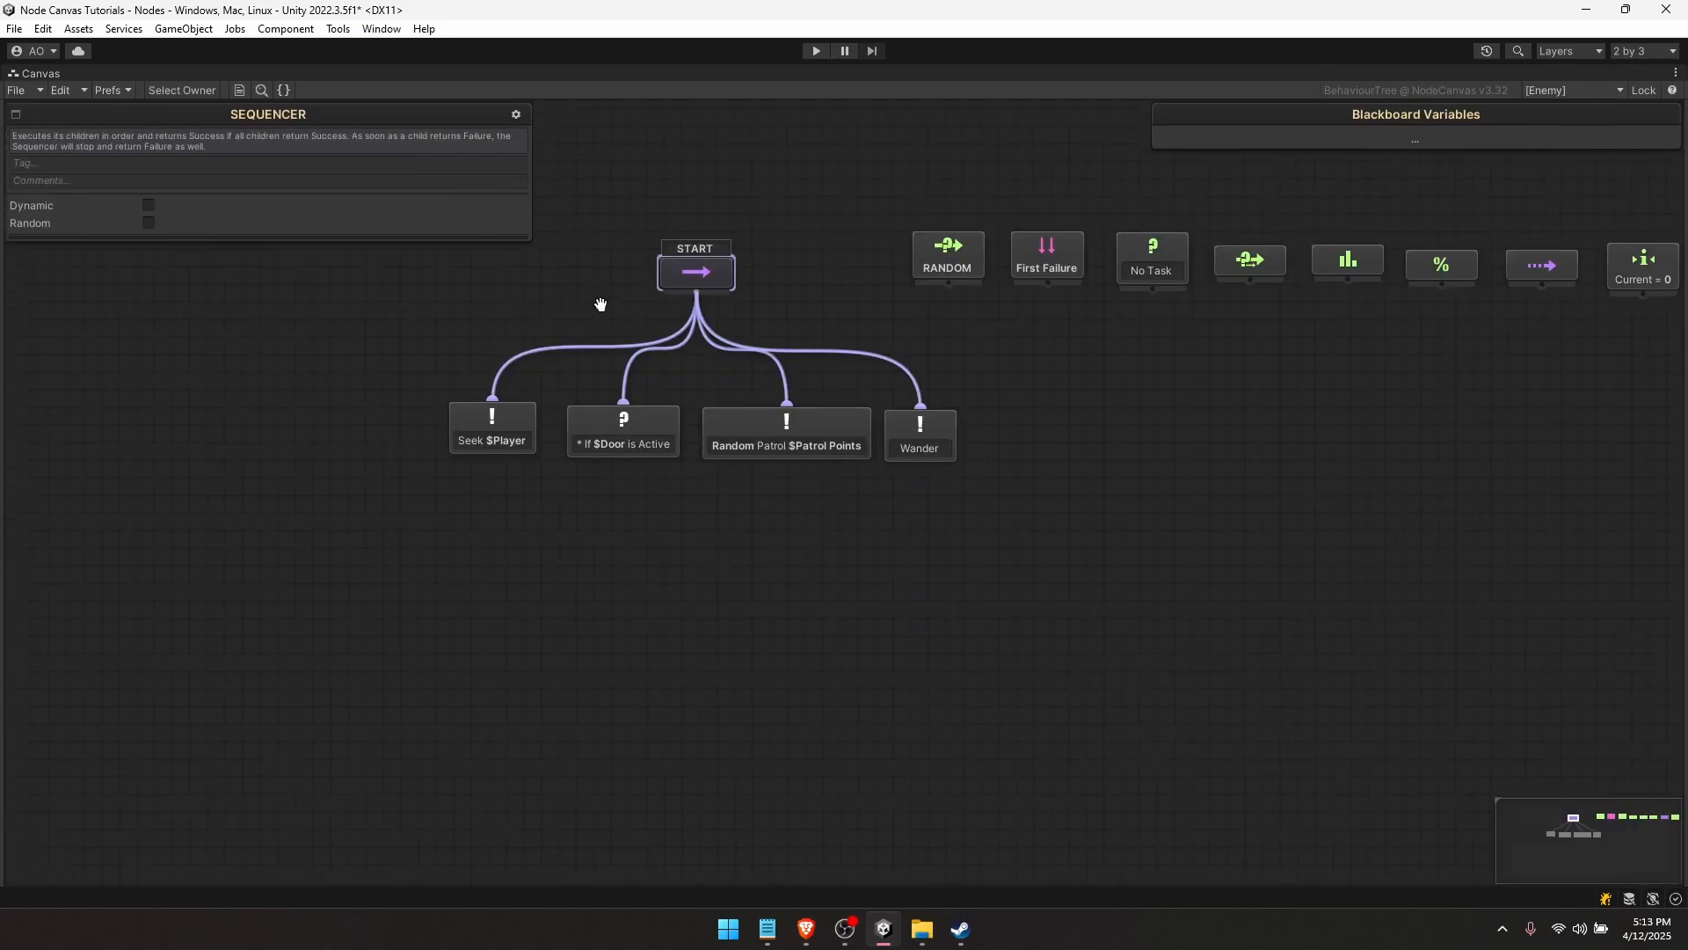
mouse_move(52, 207)
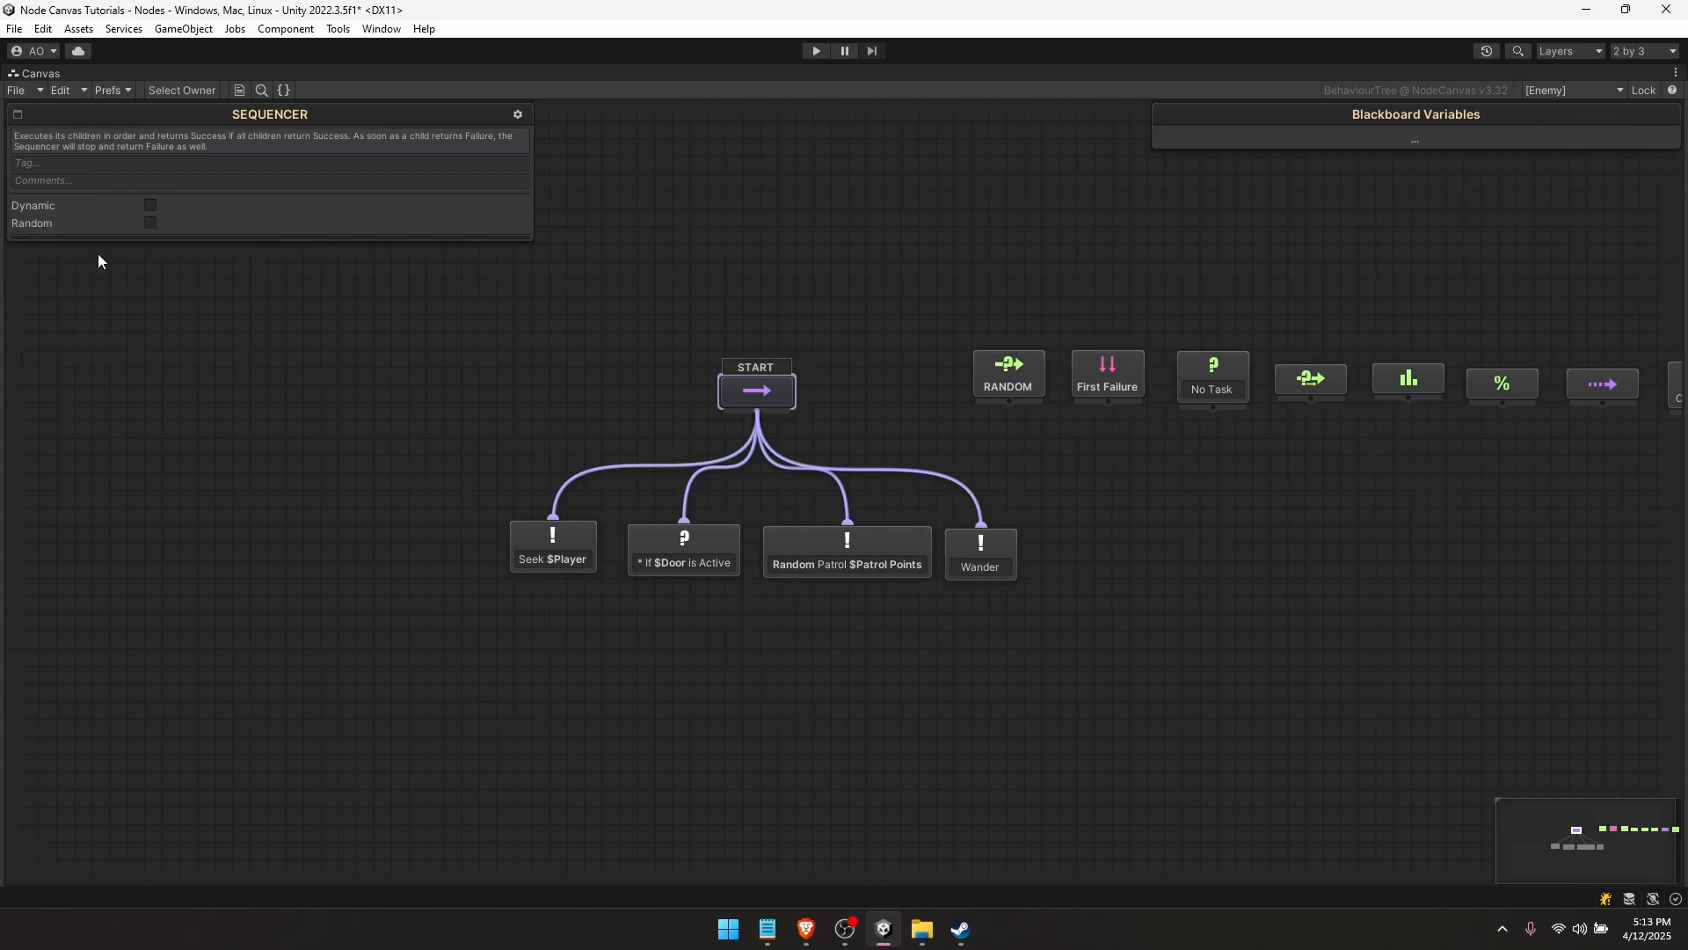
click(307, 315)
key(shift+space)
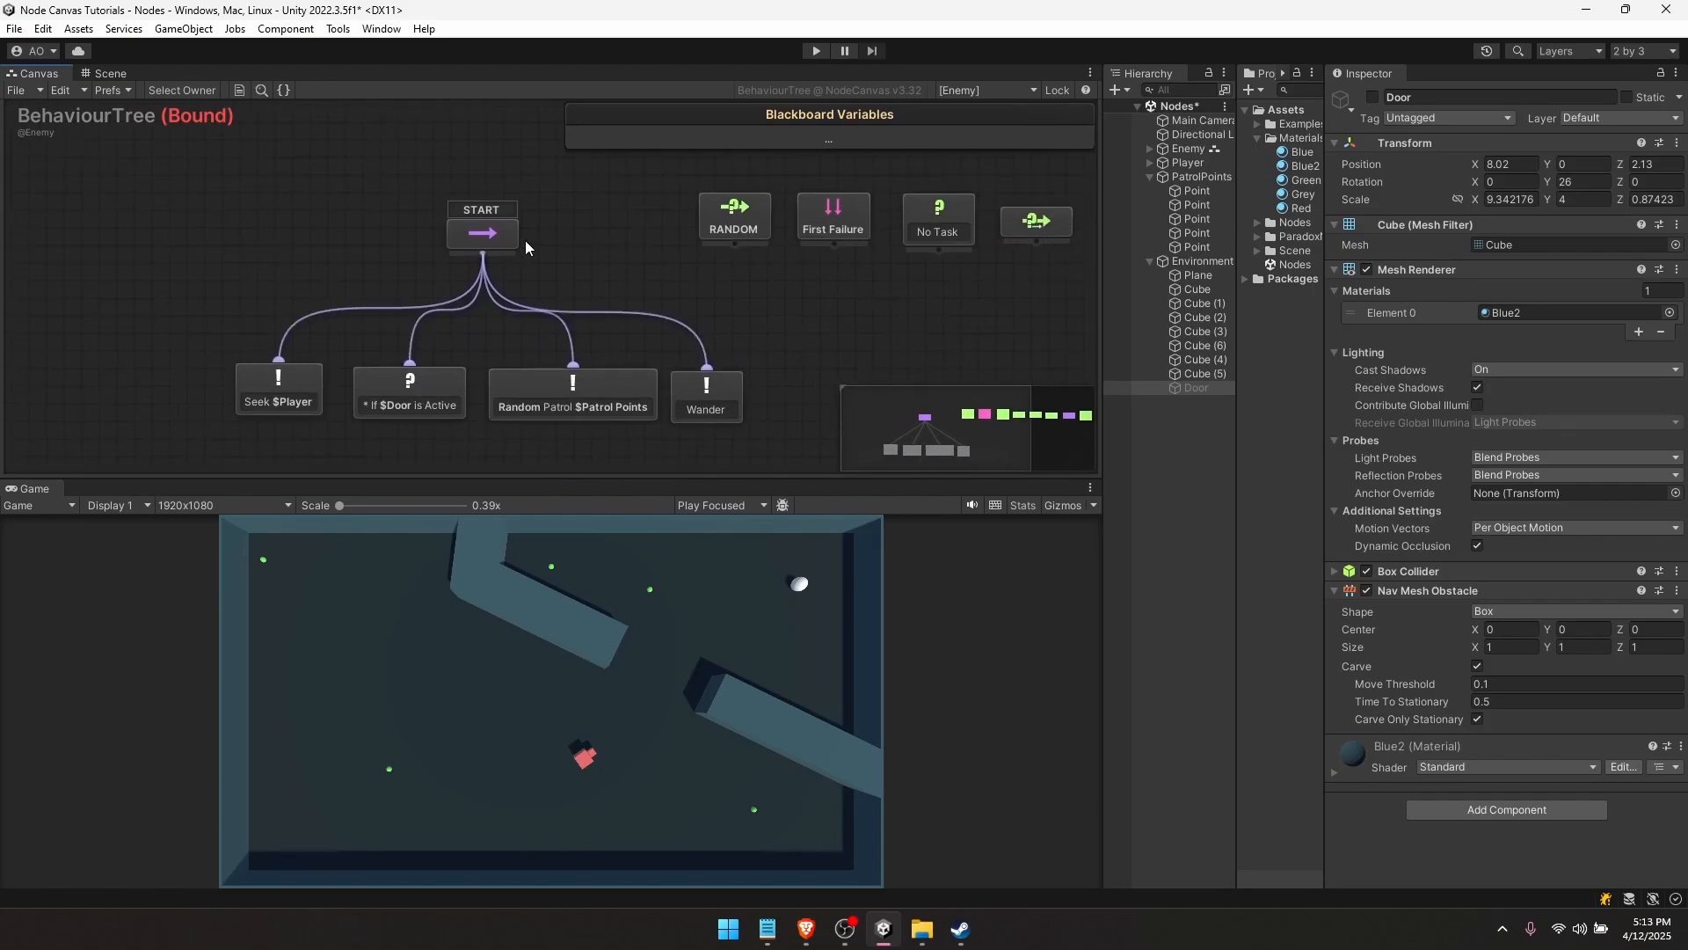
- Turn off Repeat in the Enemy's Behaviour Tree Owner component
click(1198, 149)
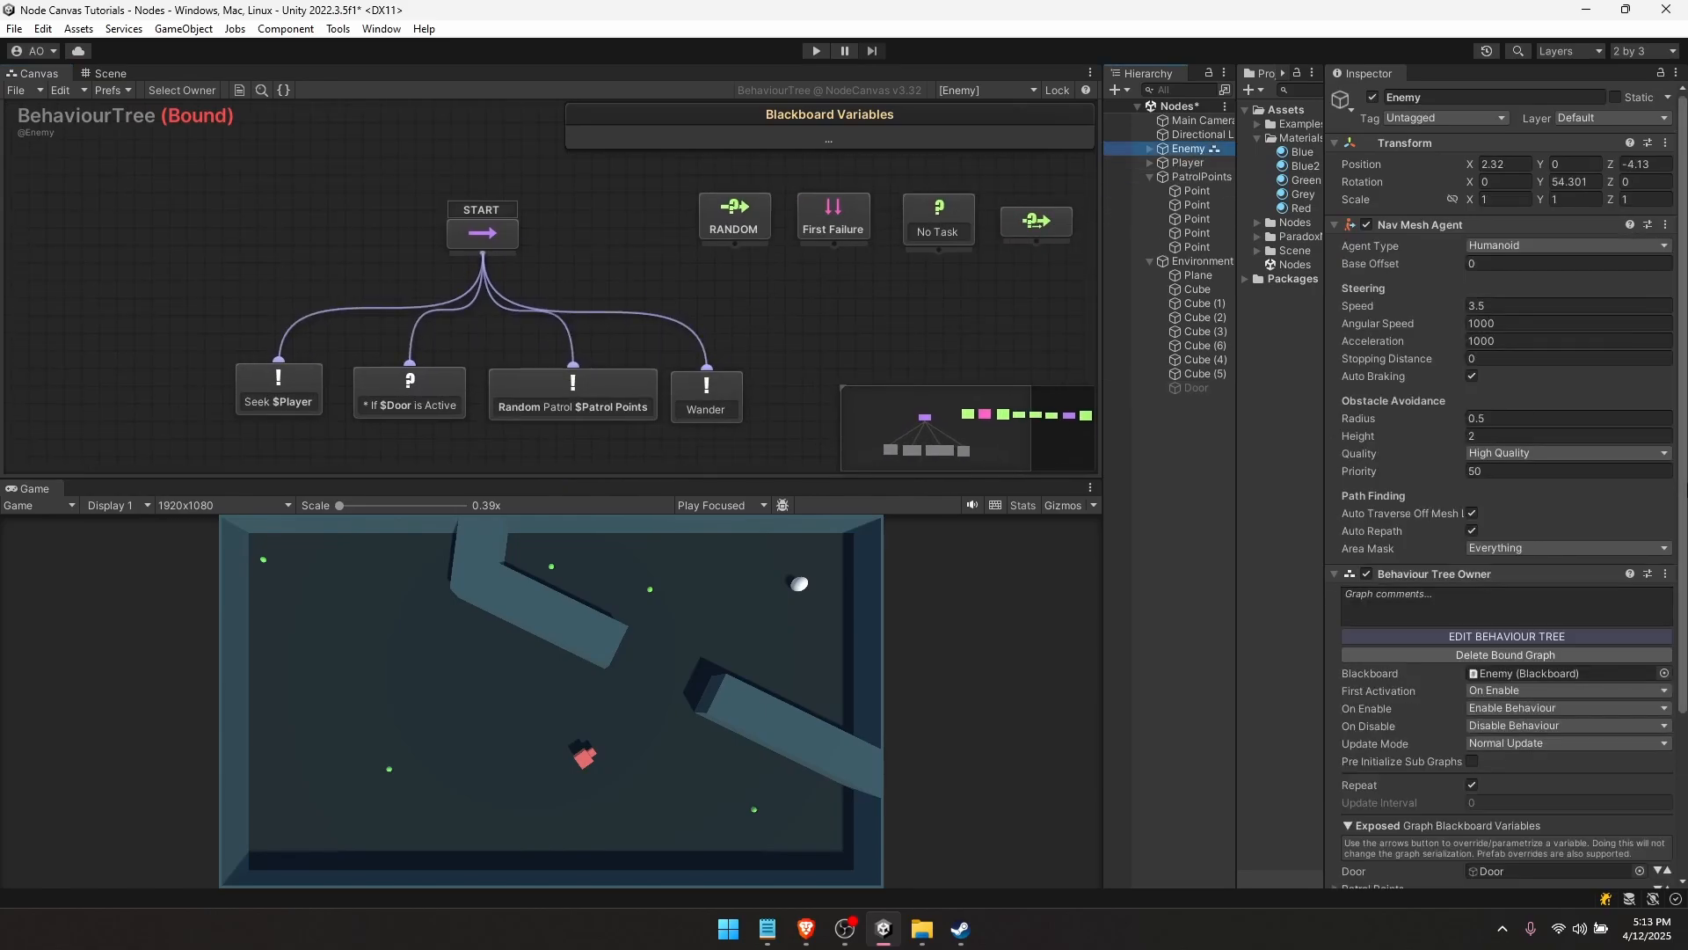
scroll(1656, 479, down, 5)
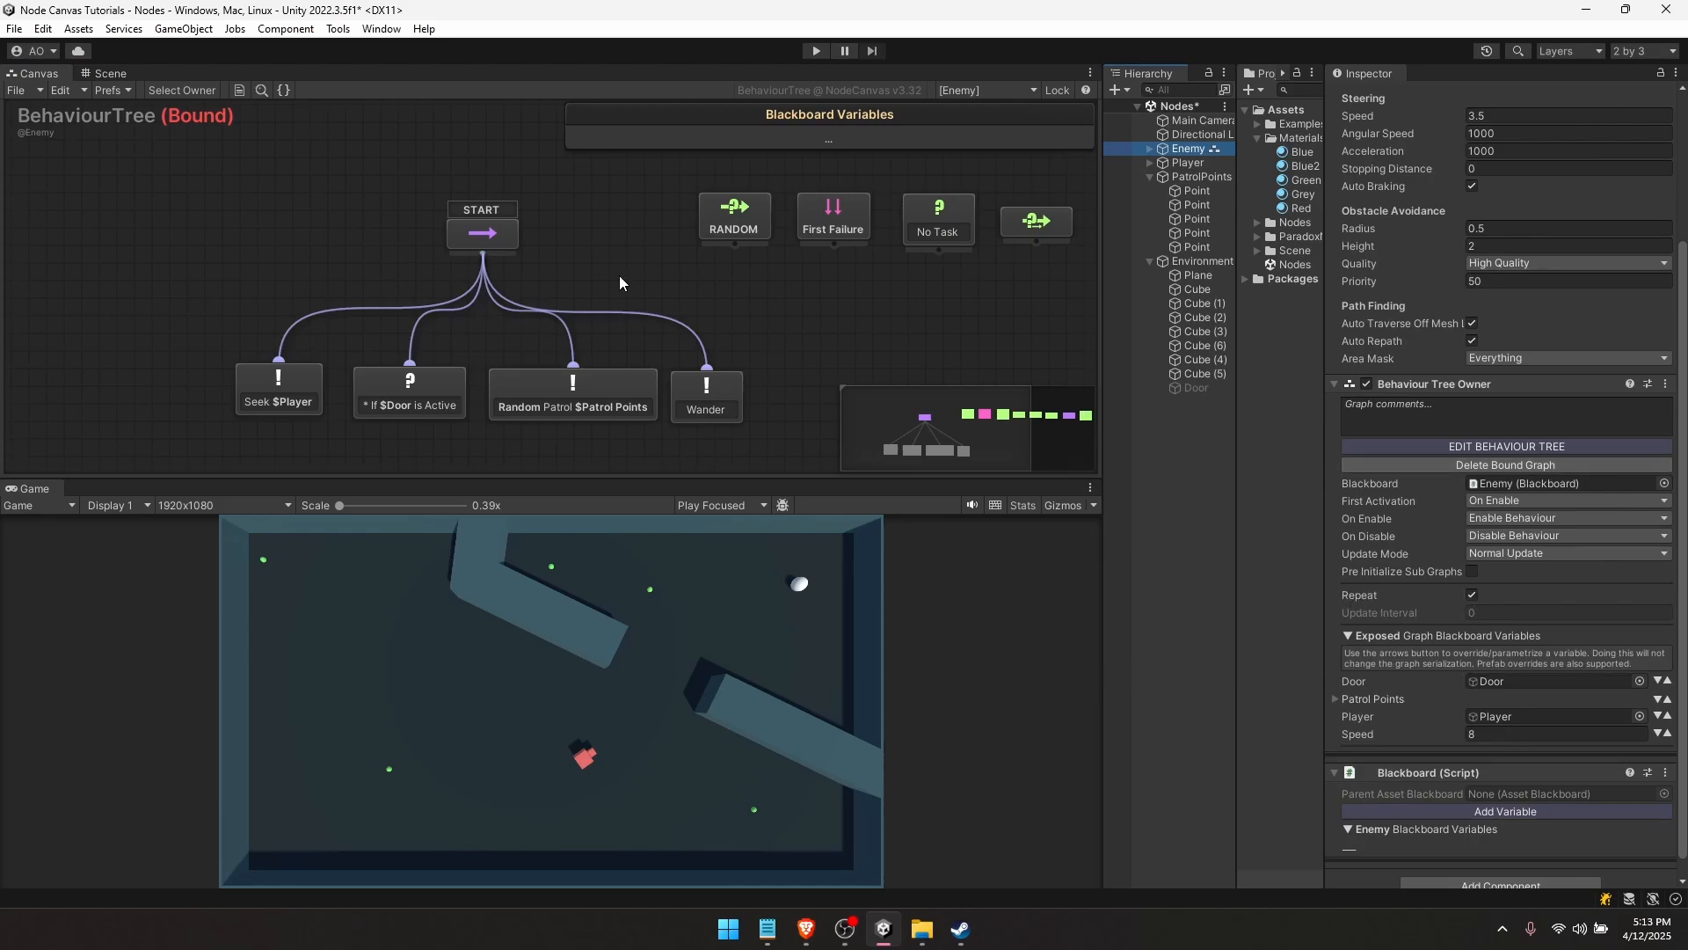
click(480, 239)
middle_drag(568, 263, 726, 301)
click(726, 301)
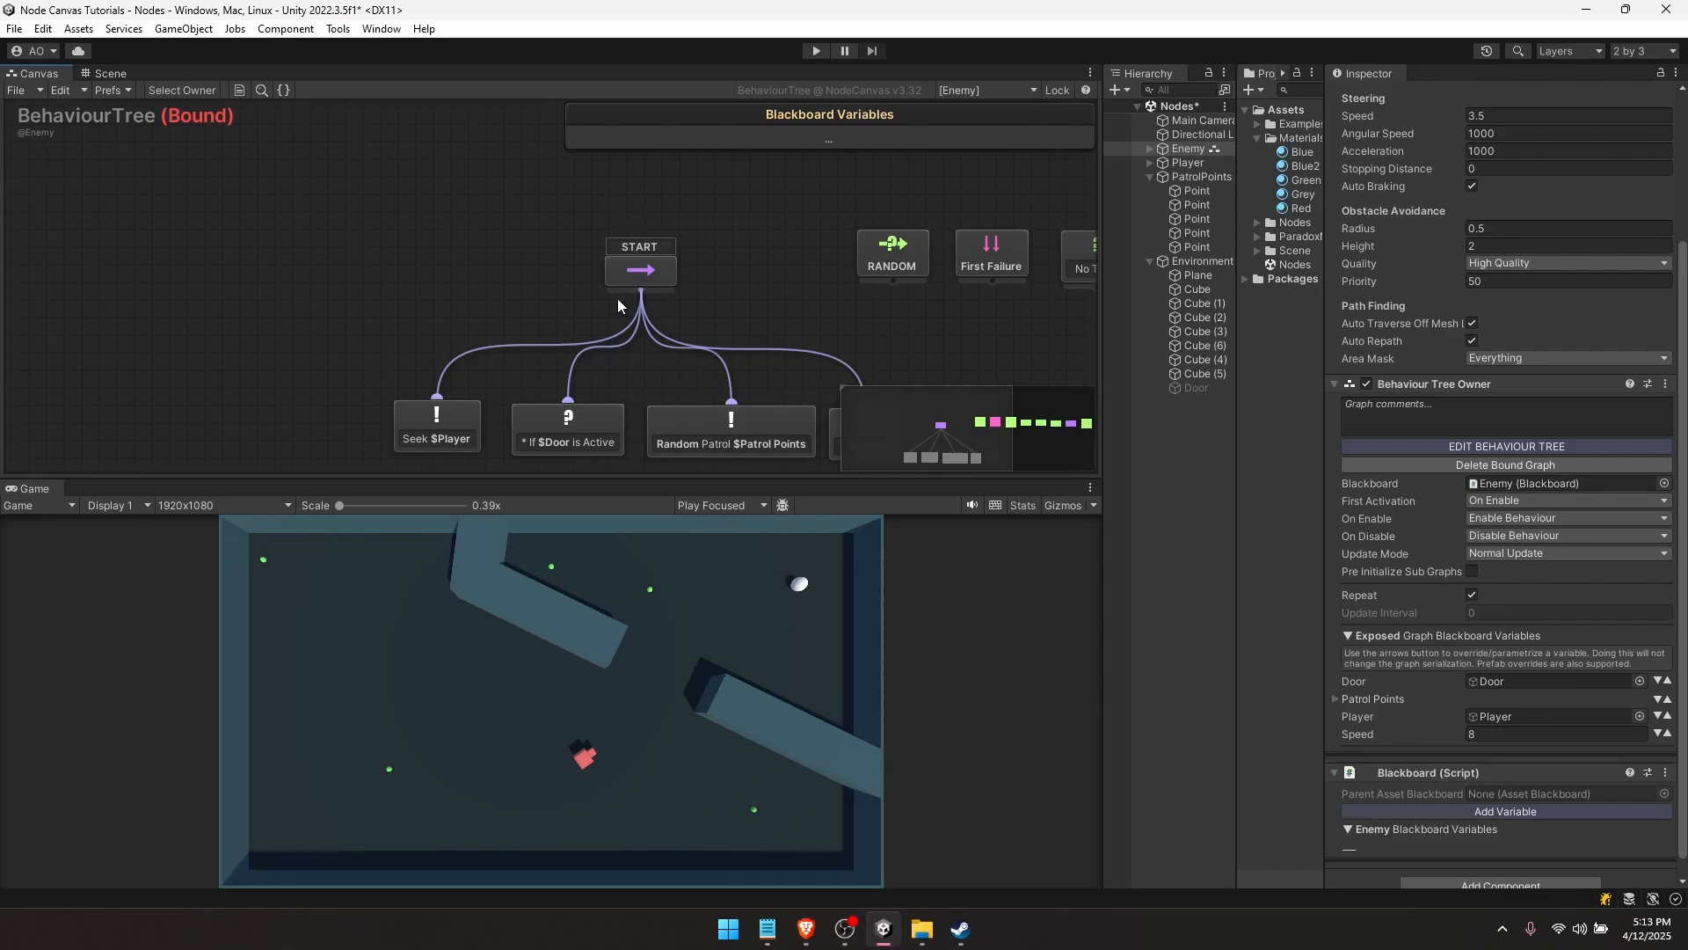
click(1473, 596)
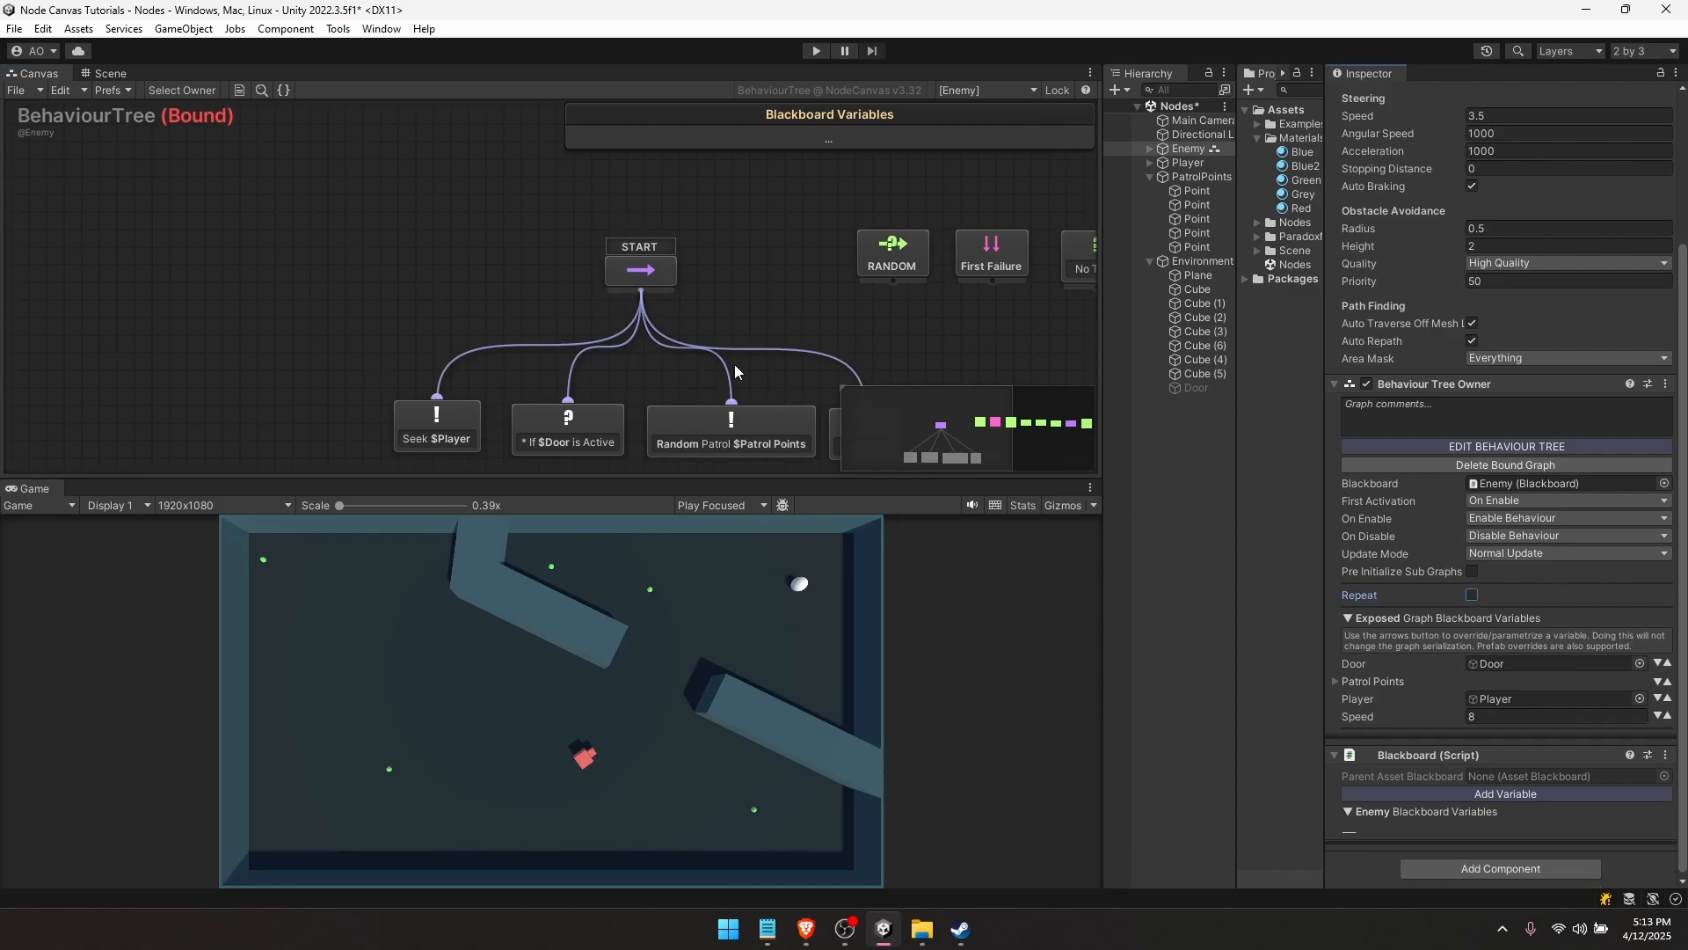
- Run the scene to test the behaviour tree without repetition, and exit Play mode
middle_drag(735, 364, 600, 304)
click(815, 51)
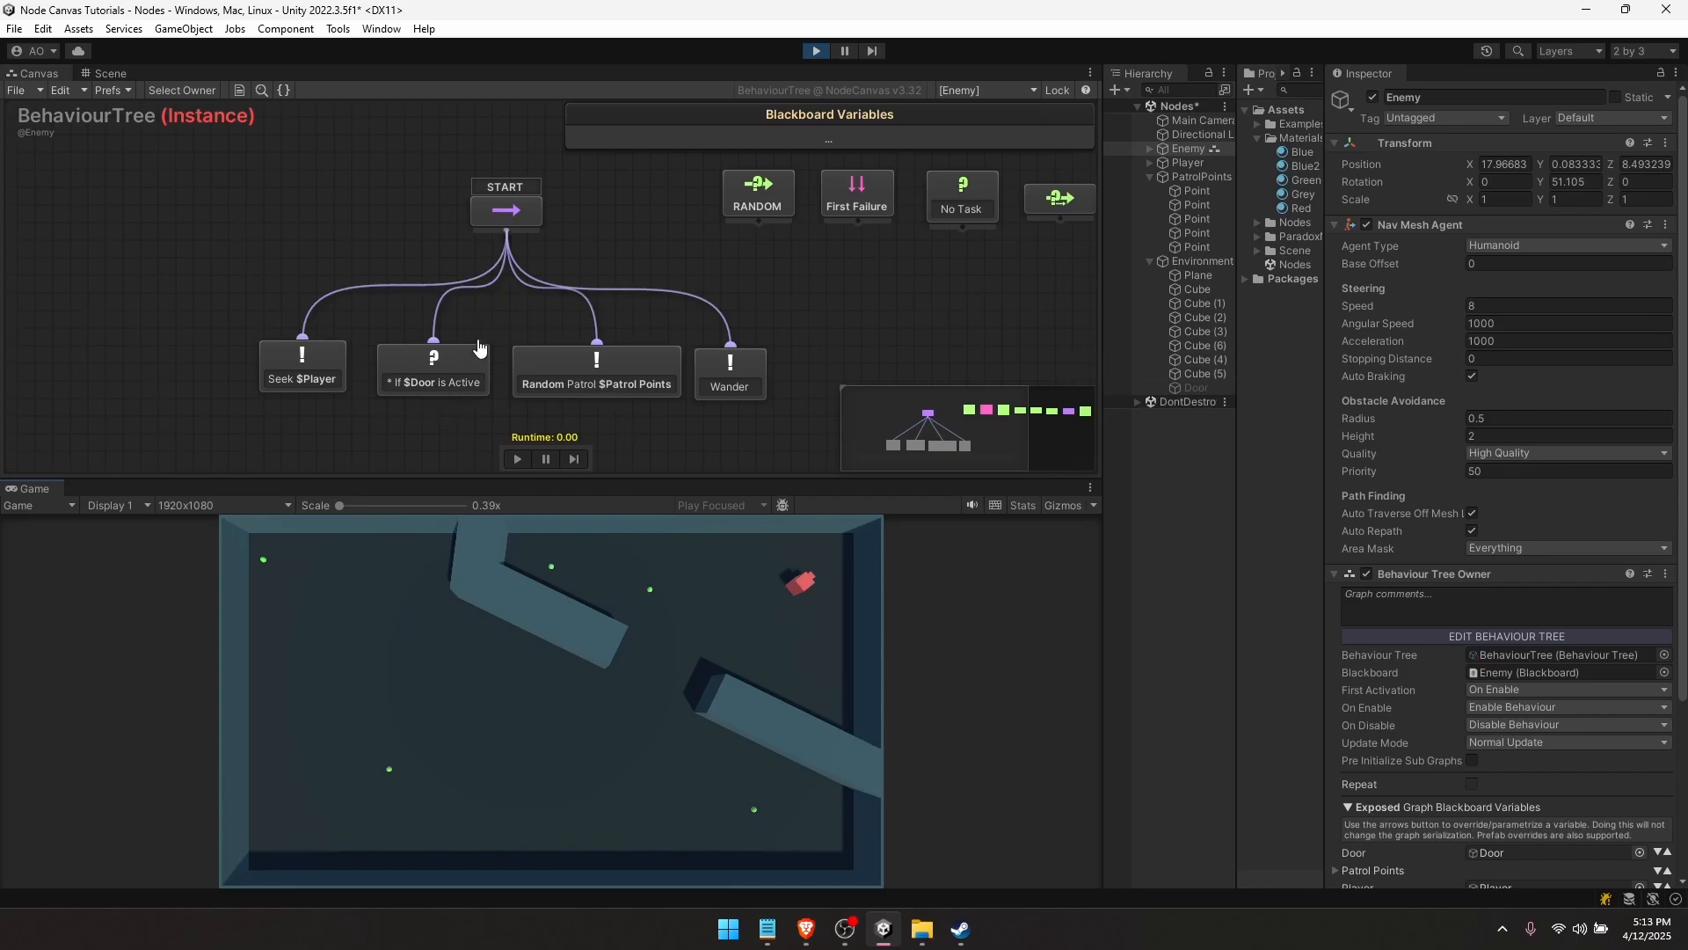
middle_drag(503, 195, 489, 251)
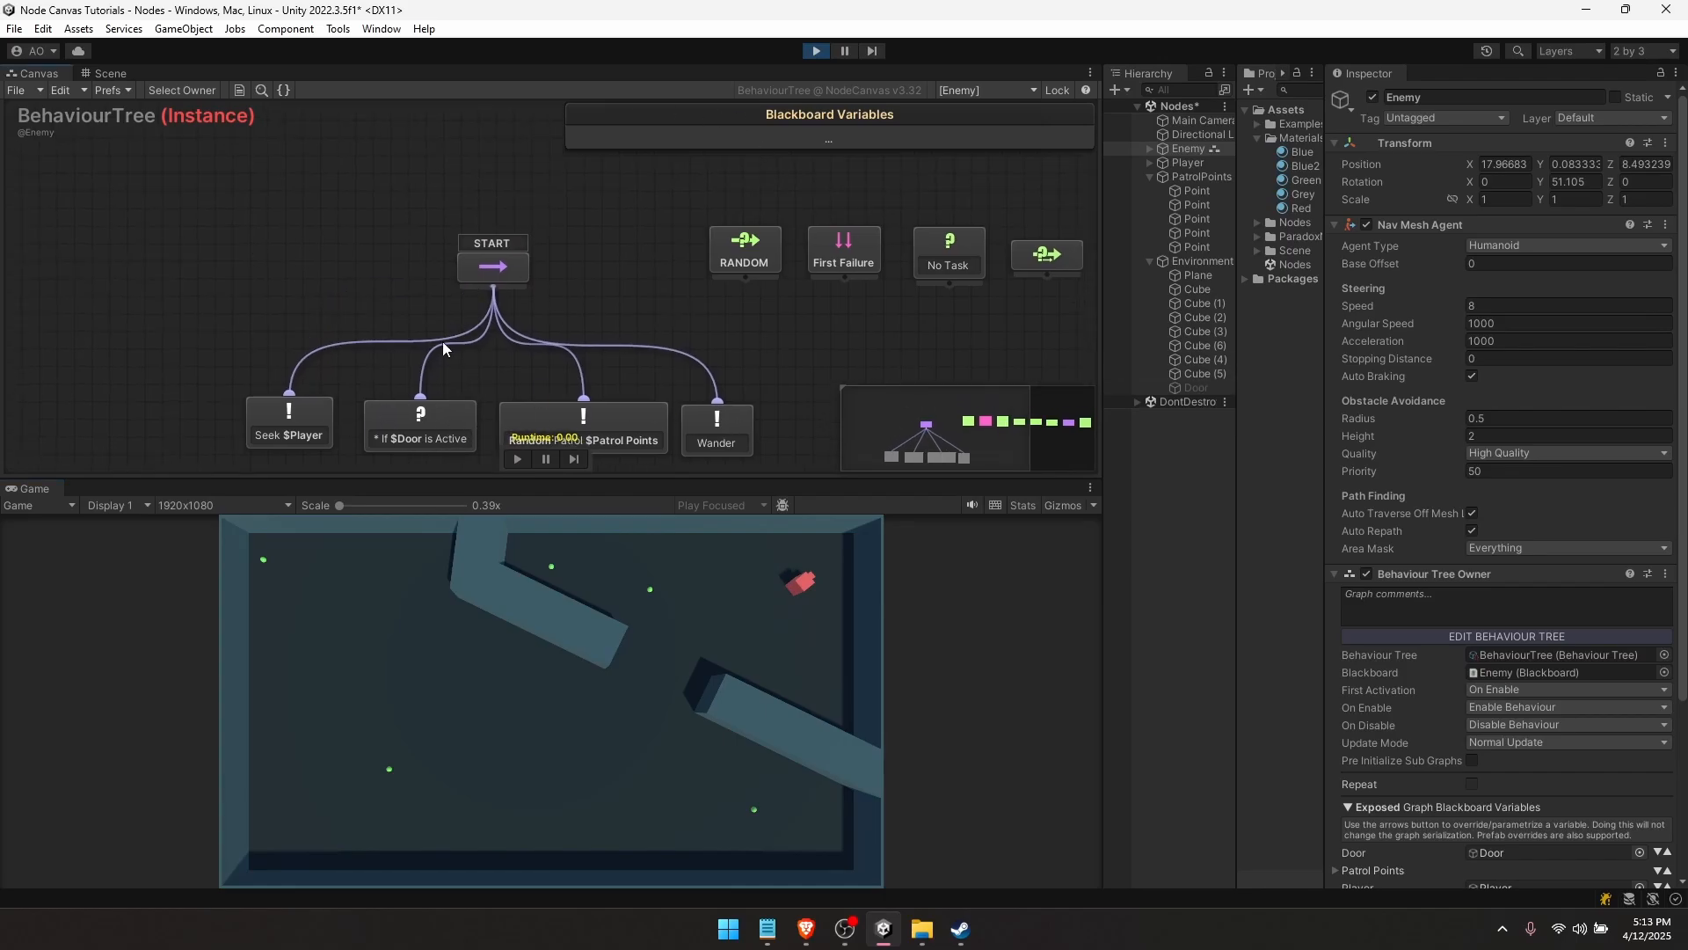
key(ctrl+p)
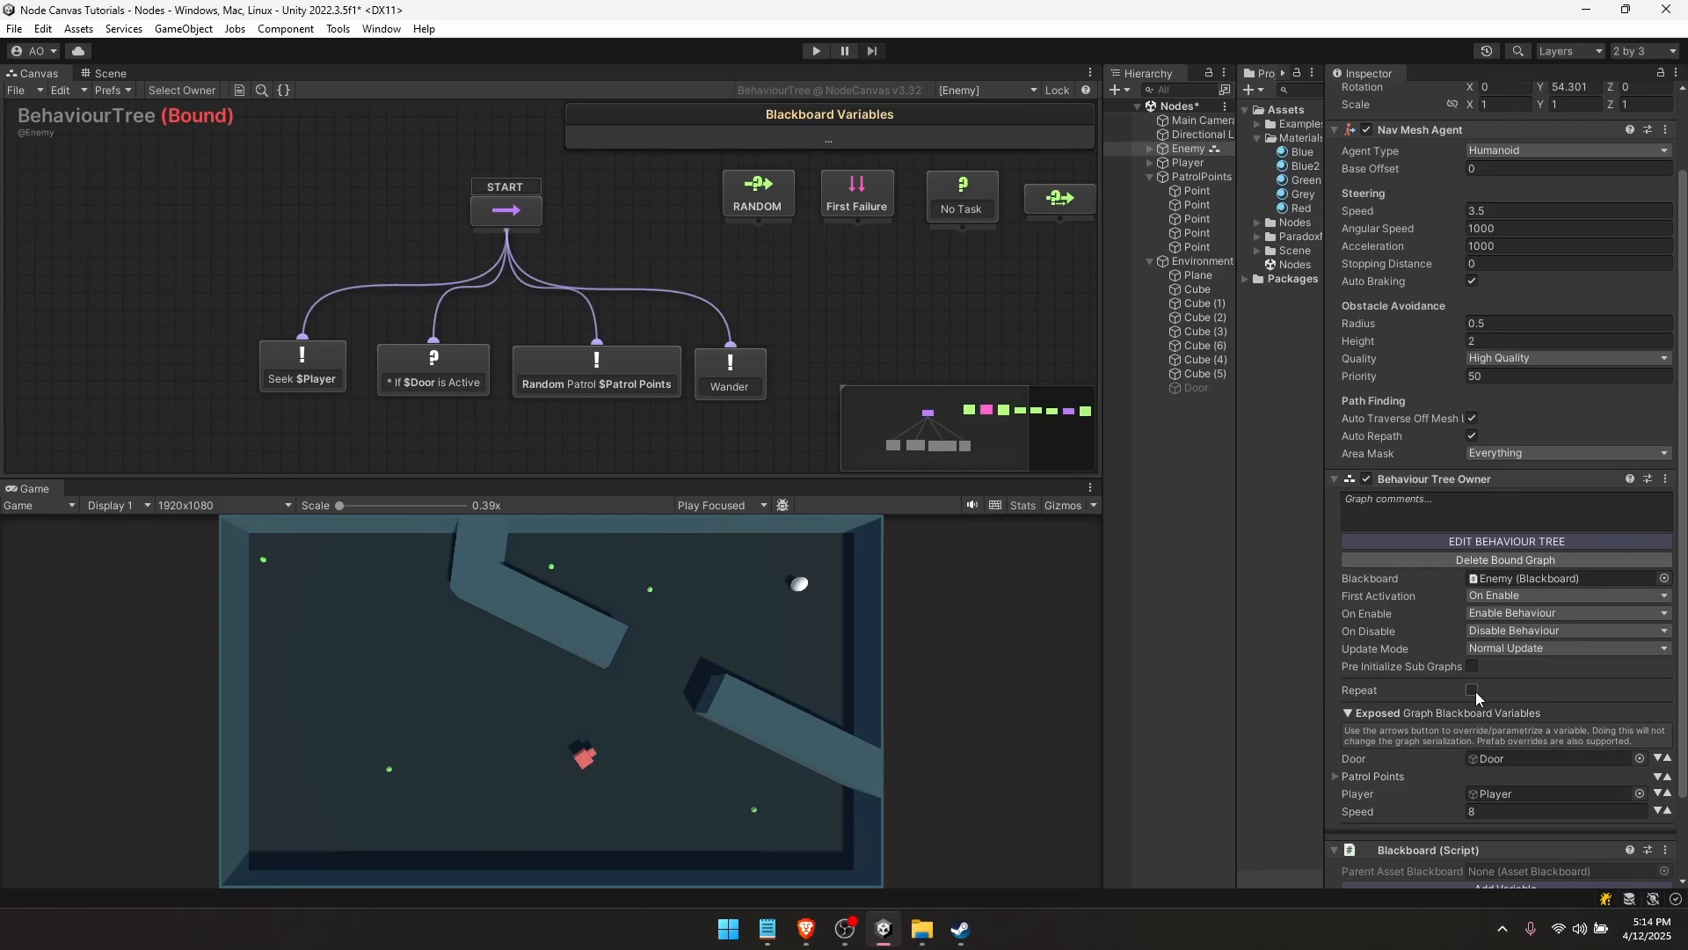
- Re-enable Repeat for the Enemy's behaviour tree and test it in Play mode by switching the Door on and off
click(1472, 689)
click(816, 50)
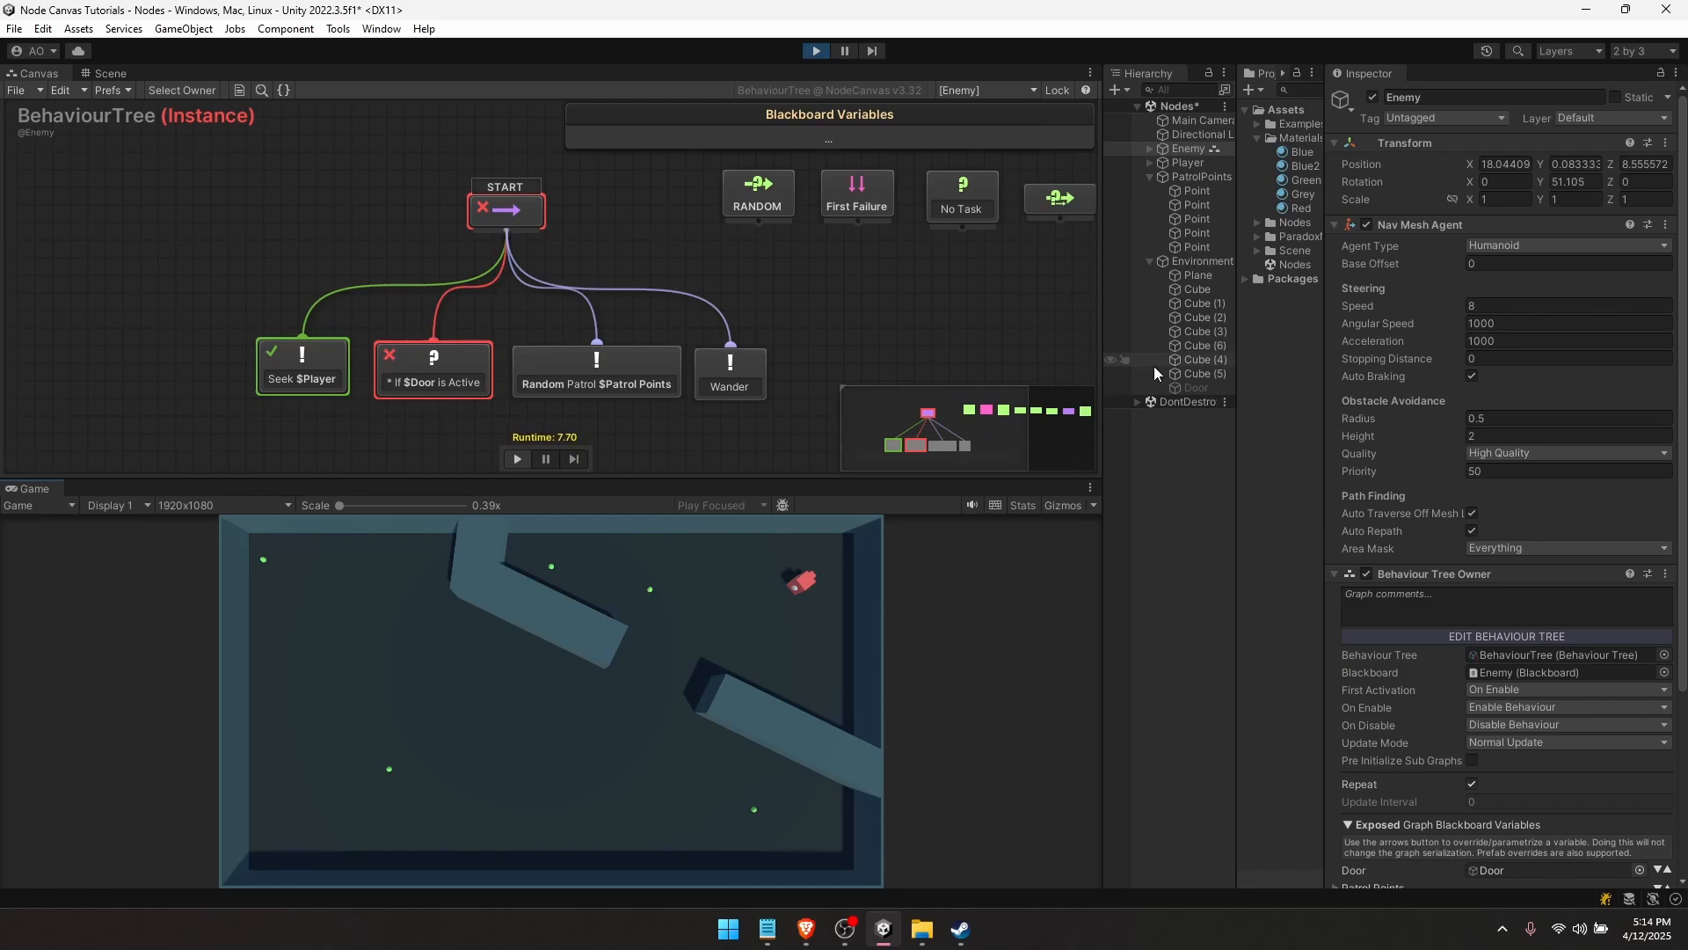
click(1195, 388)
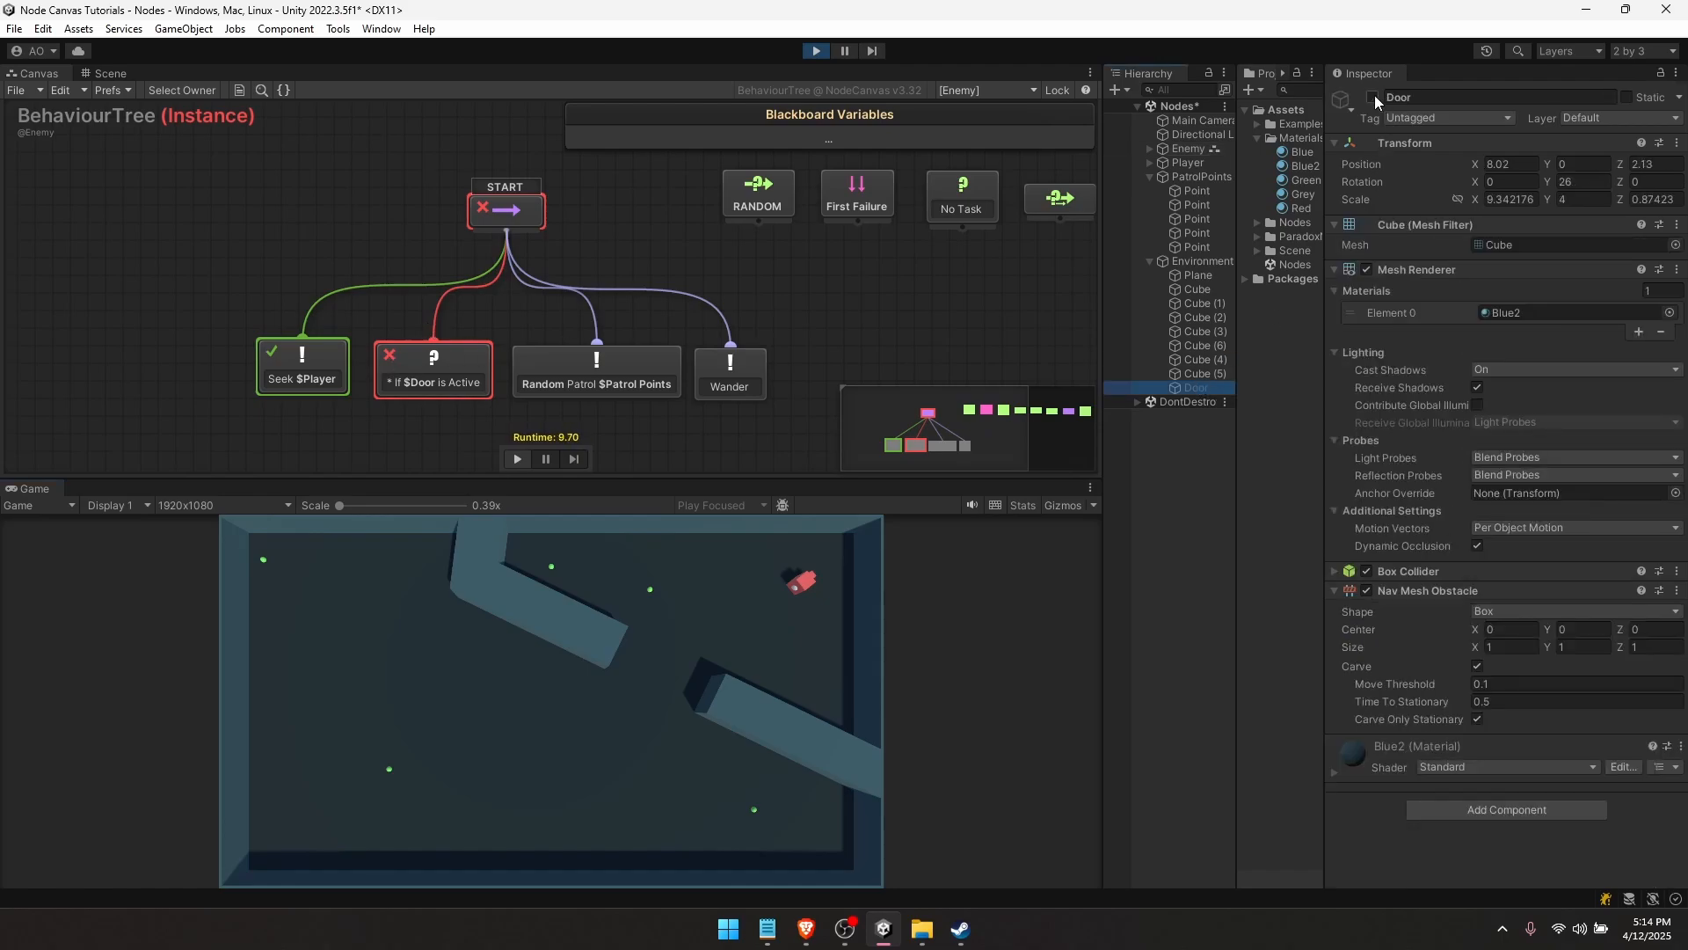
click(1373, 96)
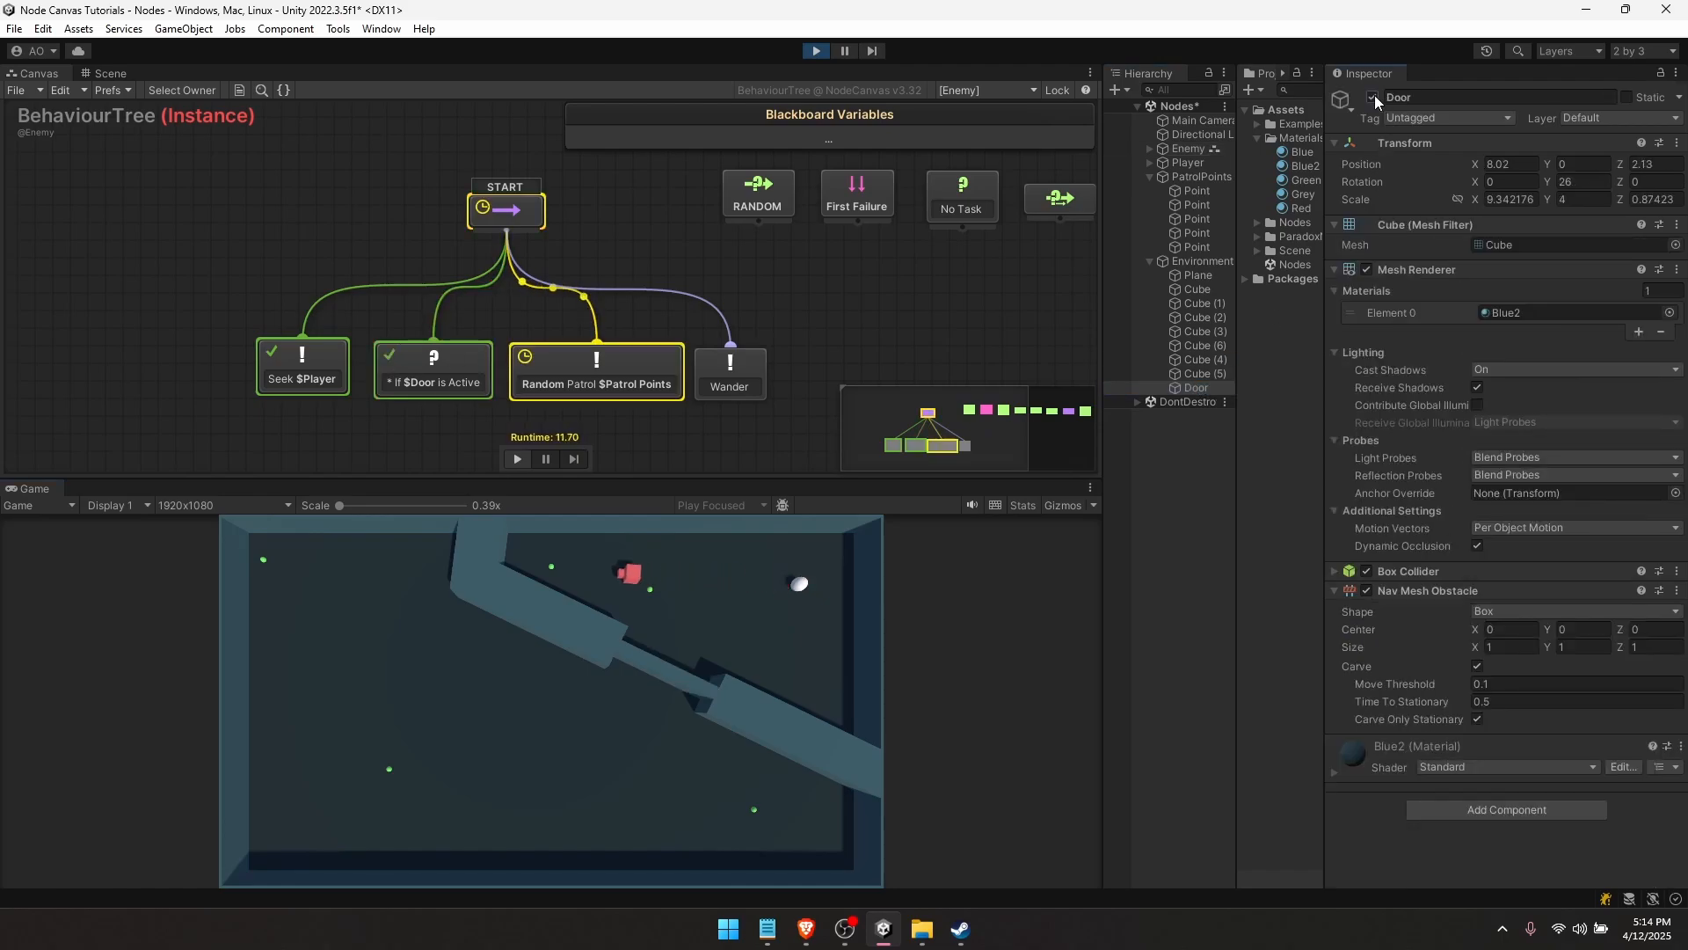
click(1374, 96)
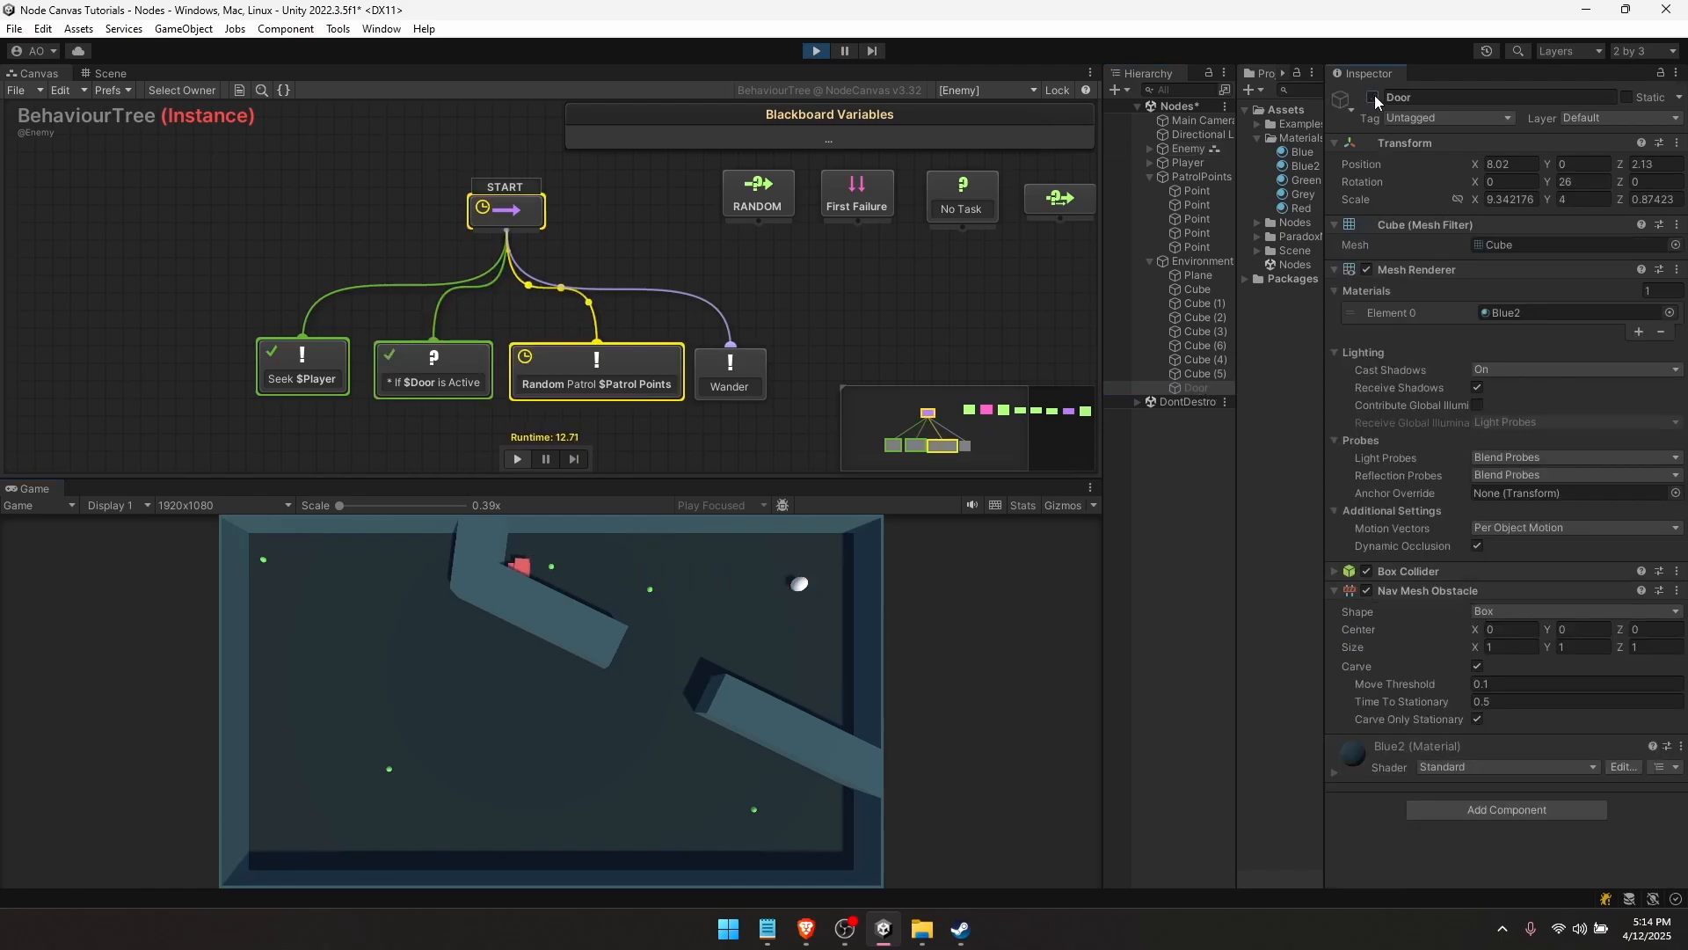
click(815, 51)
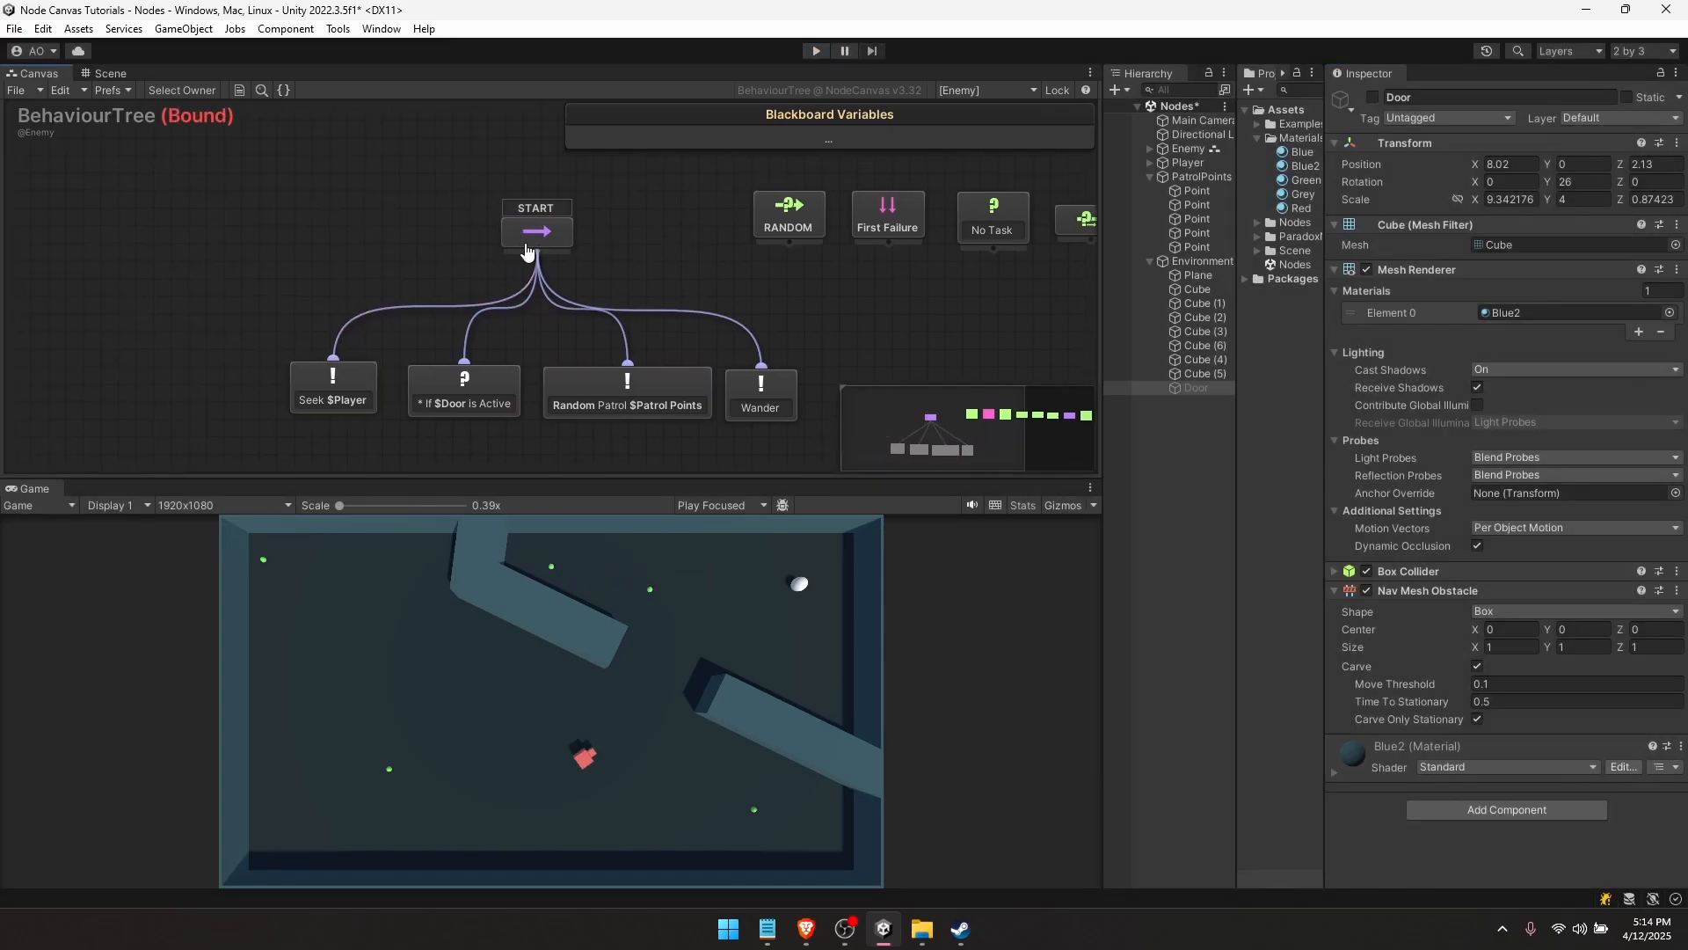
- Enable Dynamic on the Sequencer node and activate the Door object in the scene
click(527, 236)
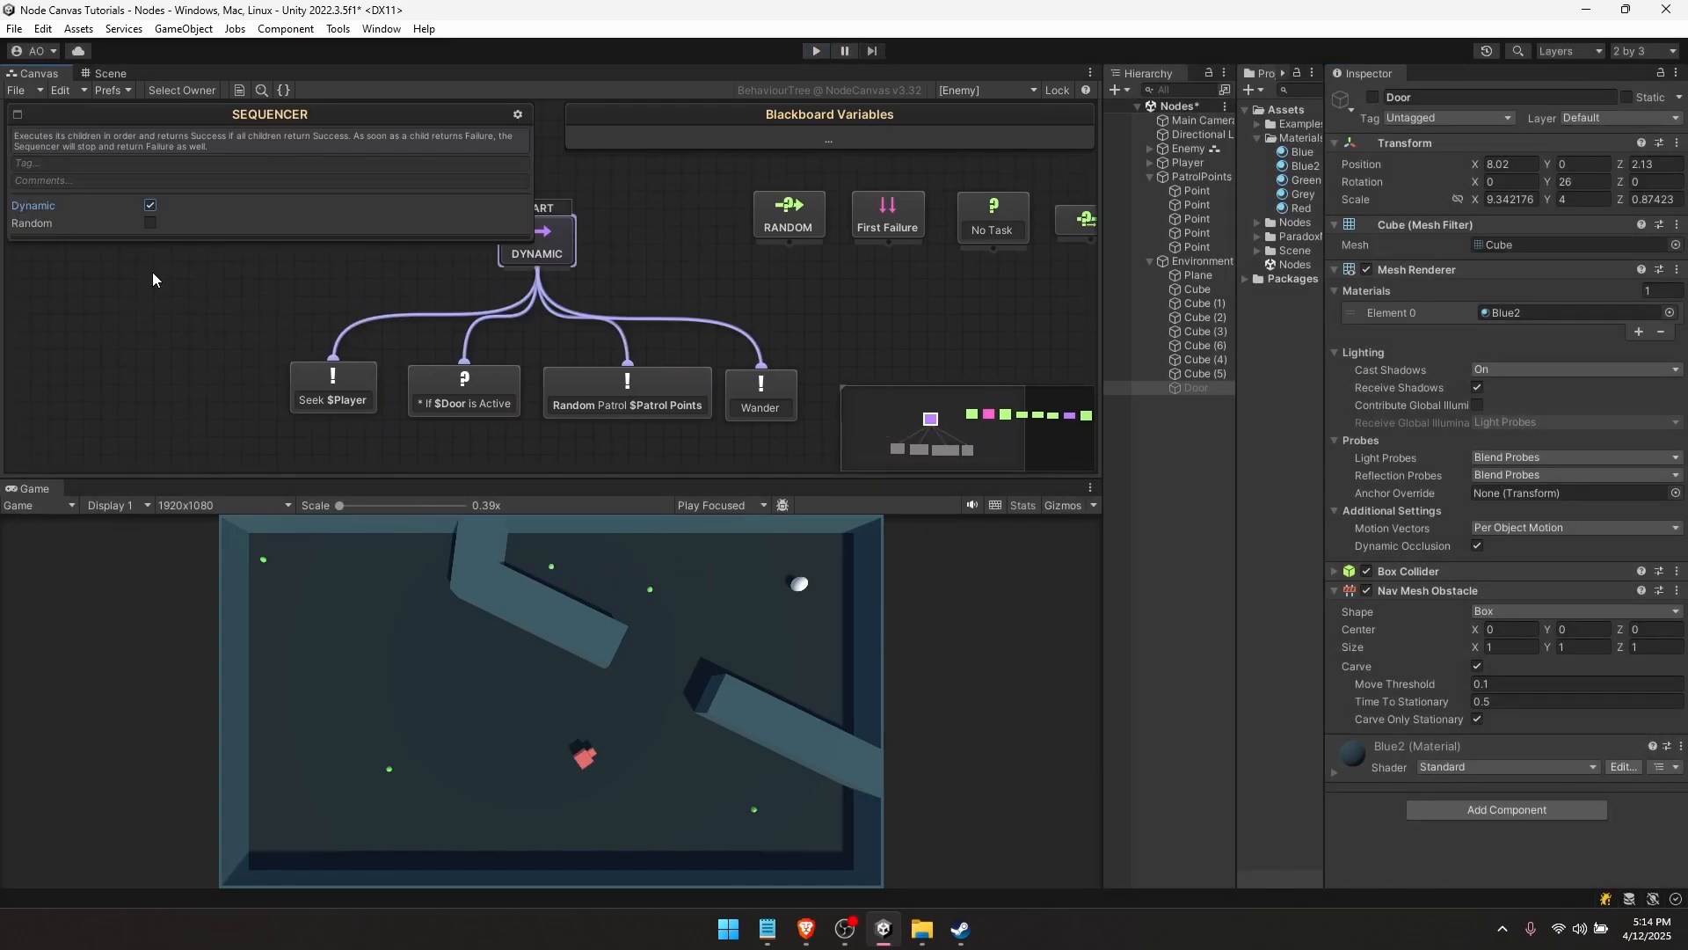
click(153, 279)
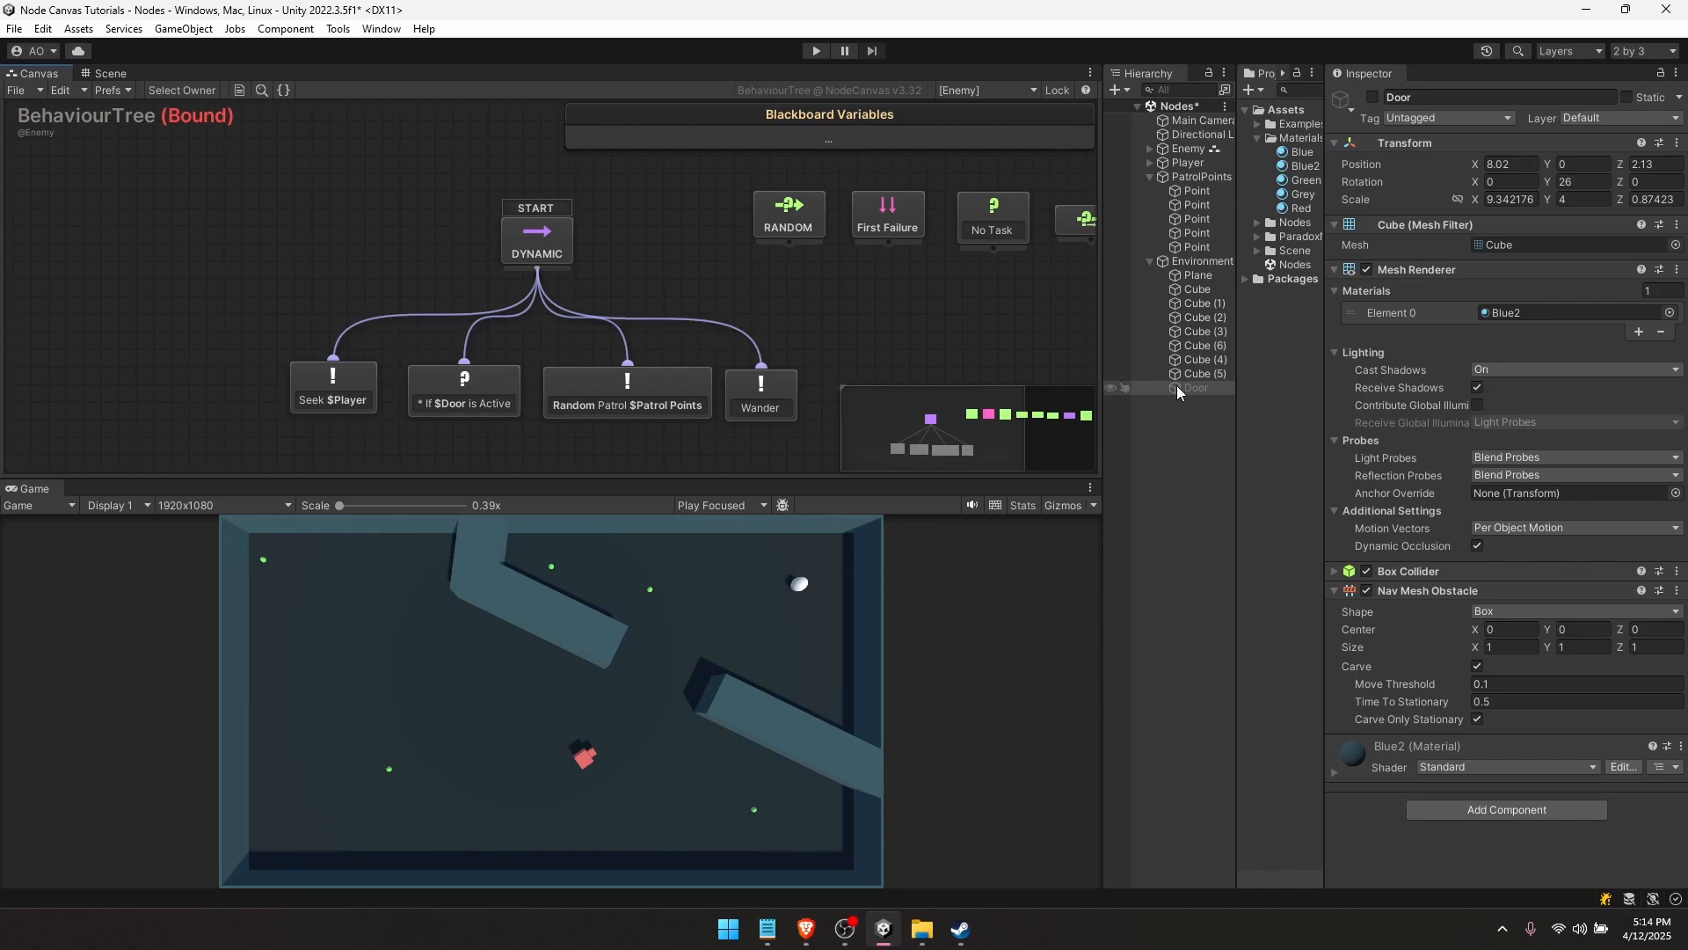
click(1373, 96)
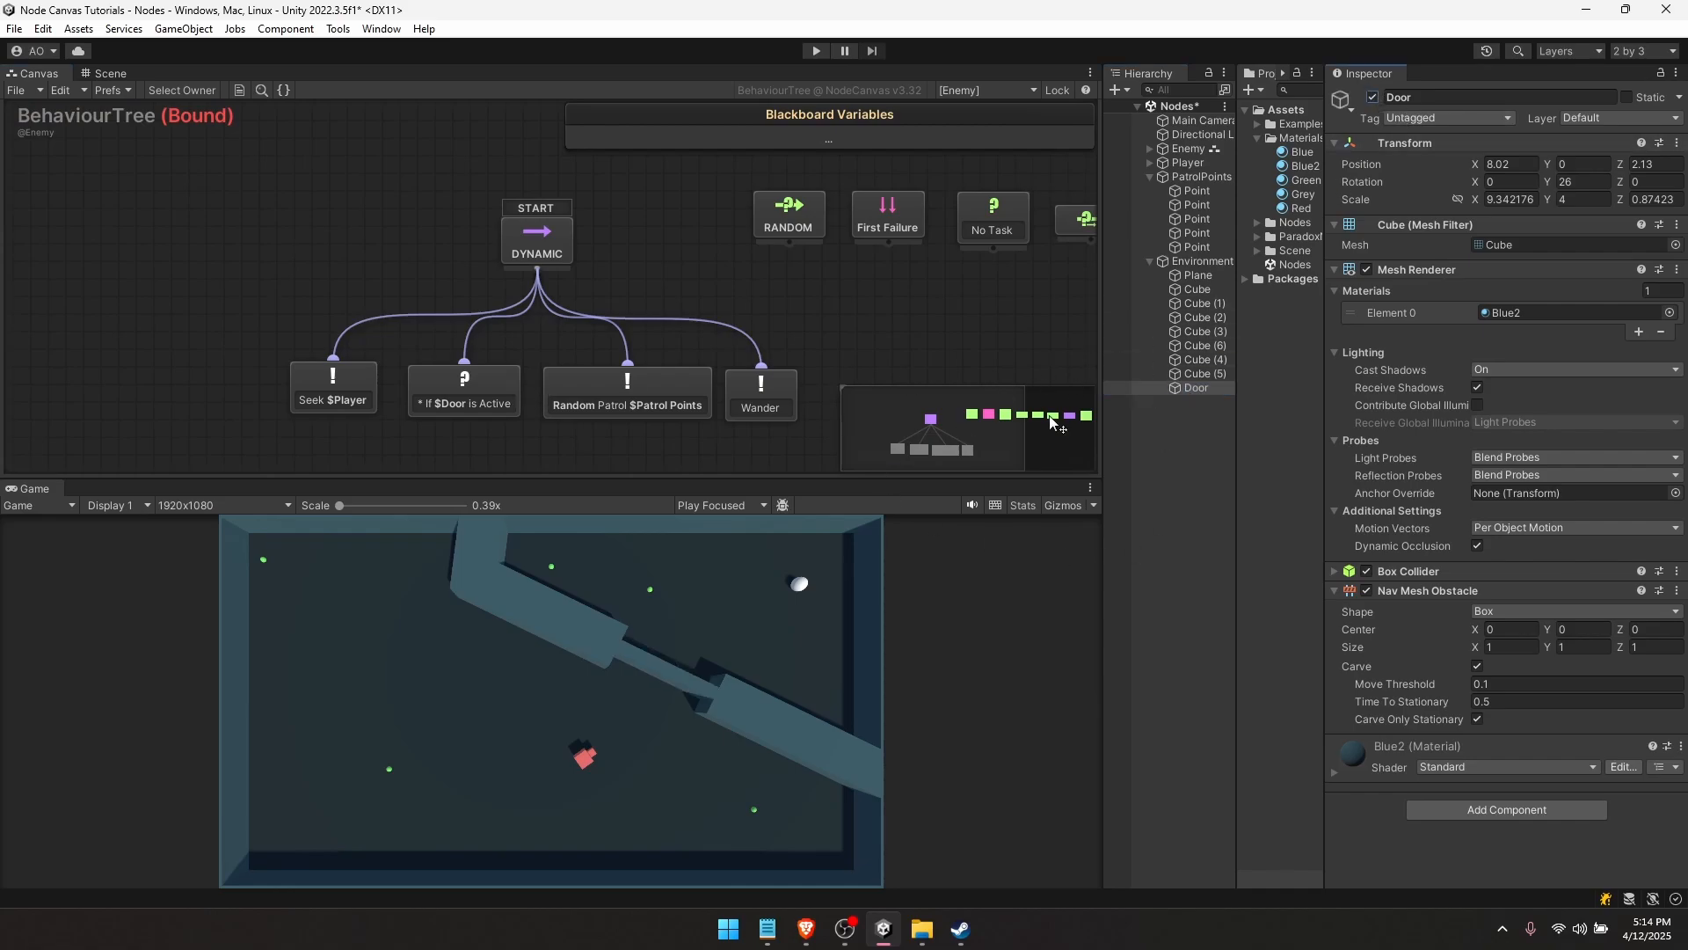
- Select the Enemy and disable Repeat on its Behaviour Tree Owner for the dynamic Sequencer
click(1187, 149)
scroll(1460, 628, down, 2)
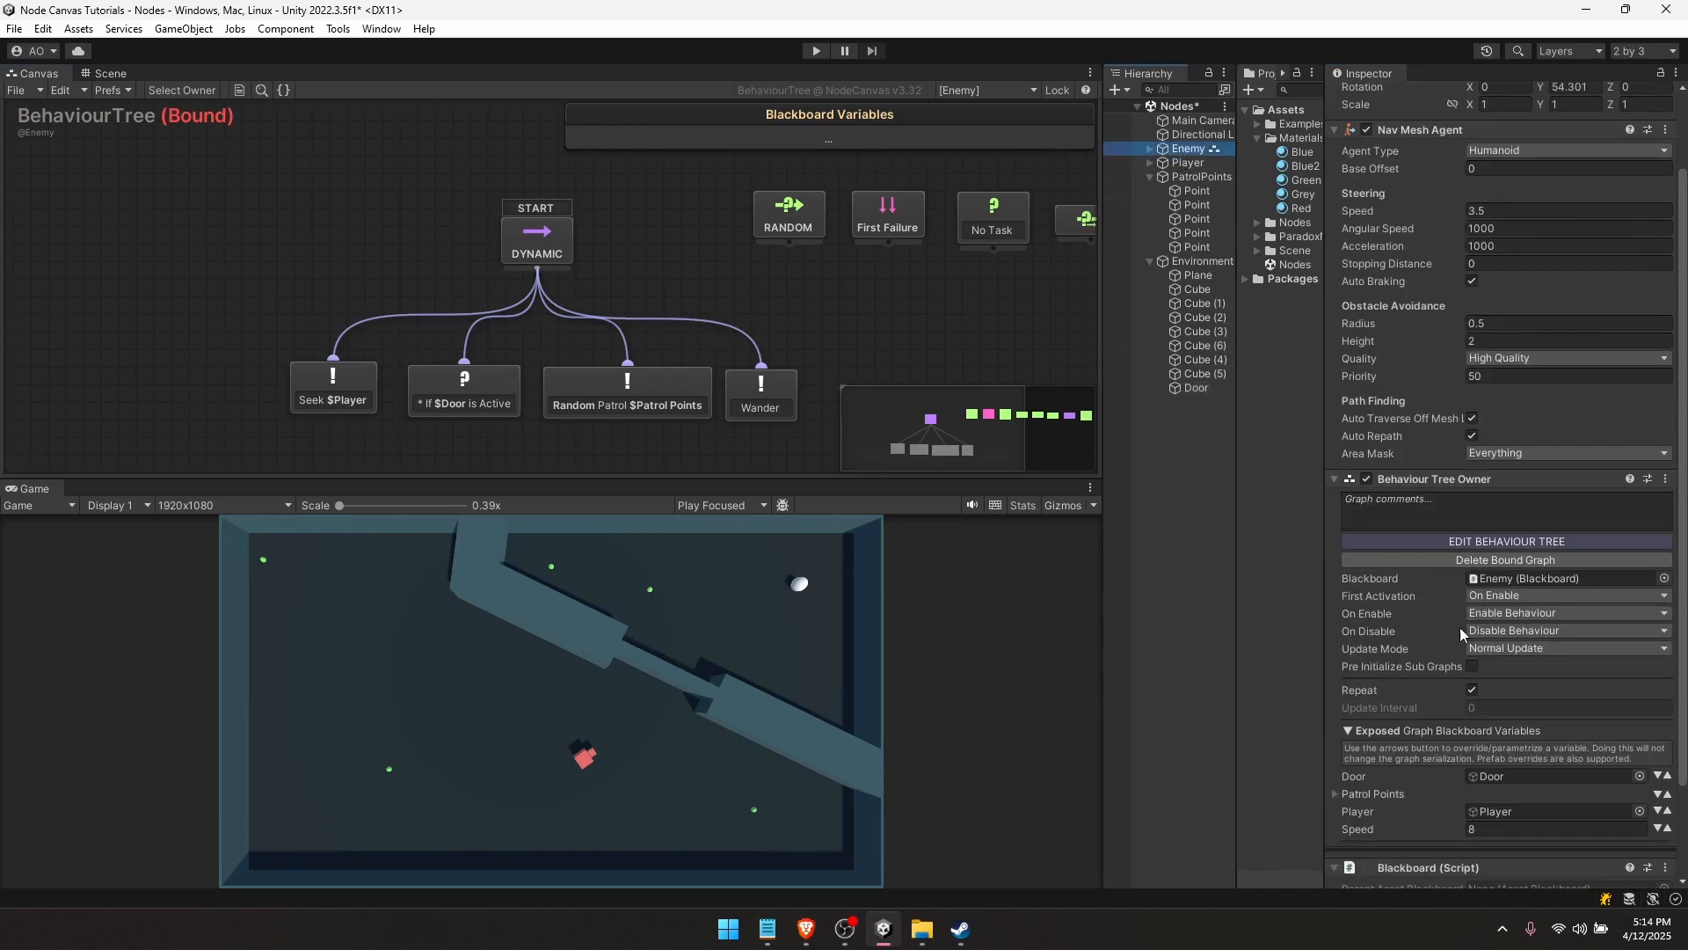
scroll(1459, 626, down, 2)
click(1472, 595)
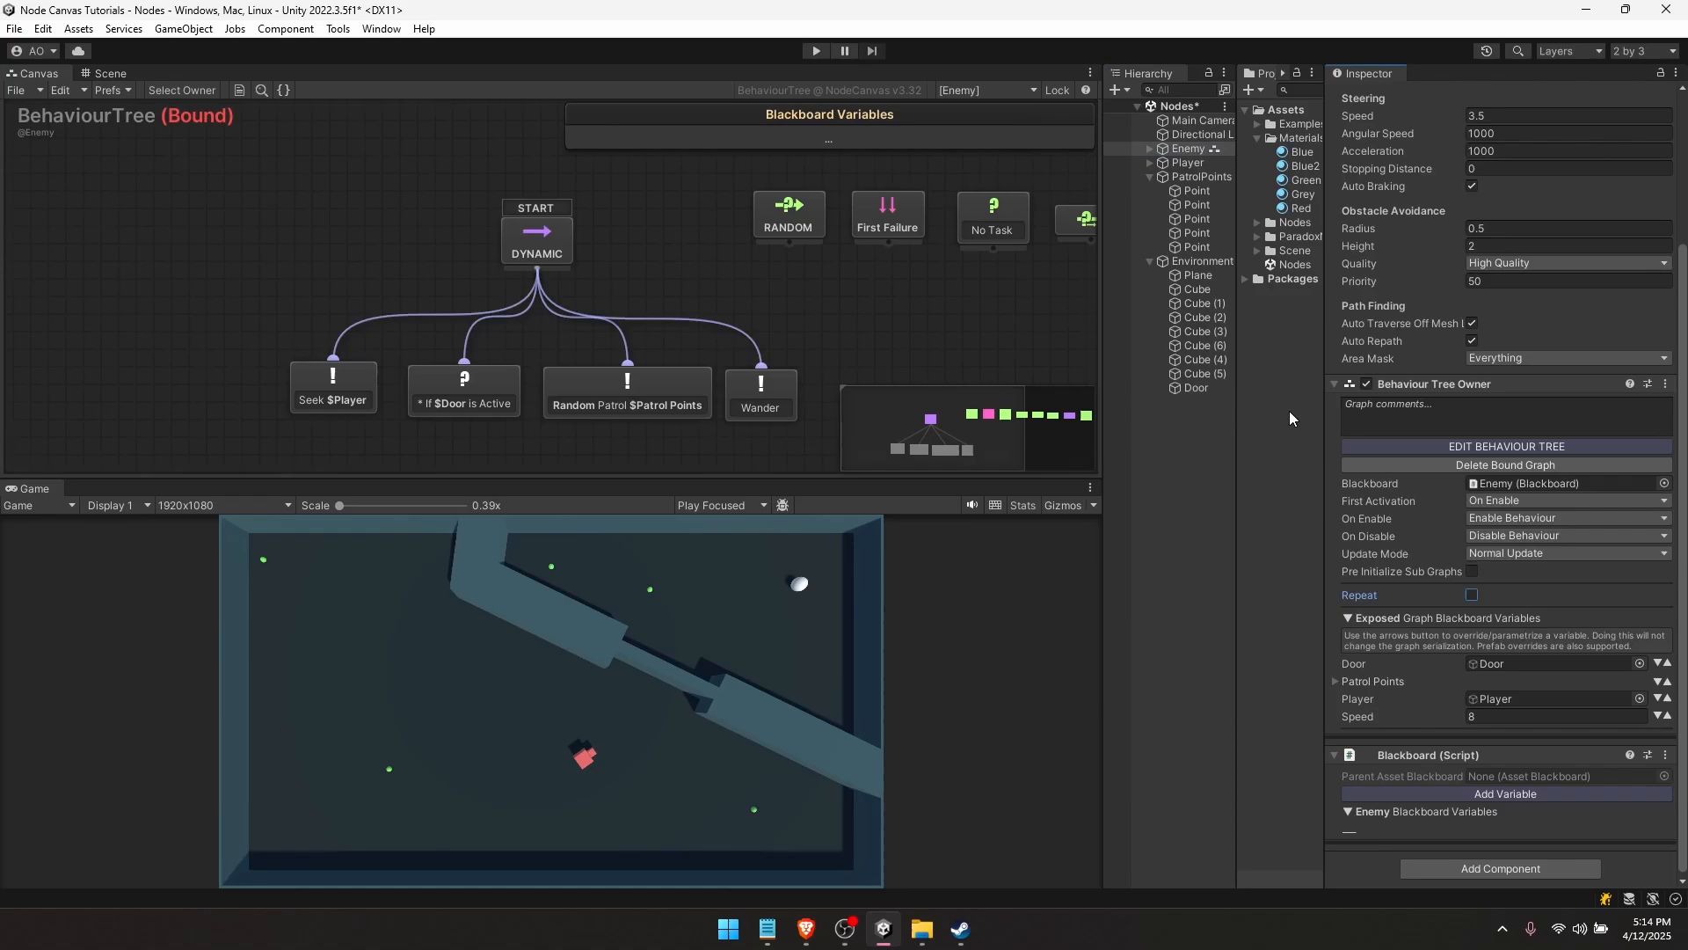
- Run the scene, deactivate the Door during play to test the dynamic Sequencer, and exit Play mode
click(816, 51)
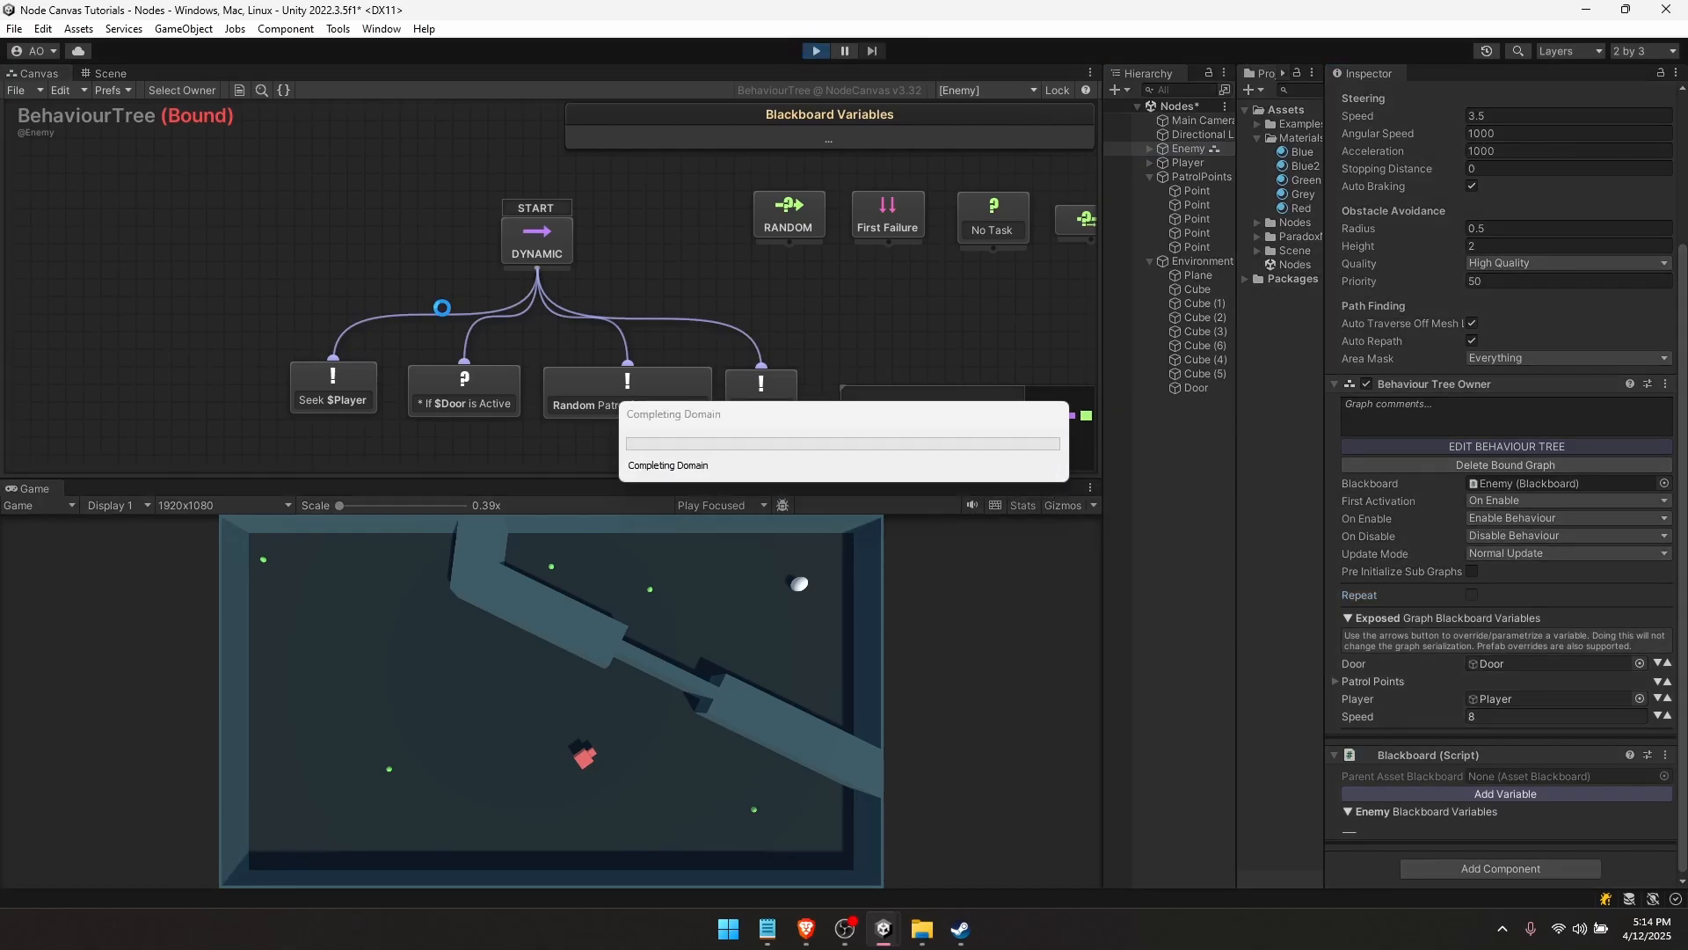
click(1183, 387)
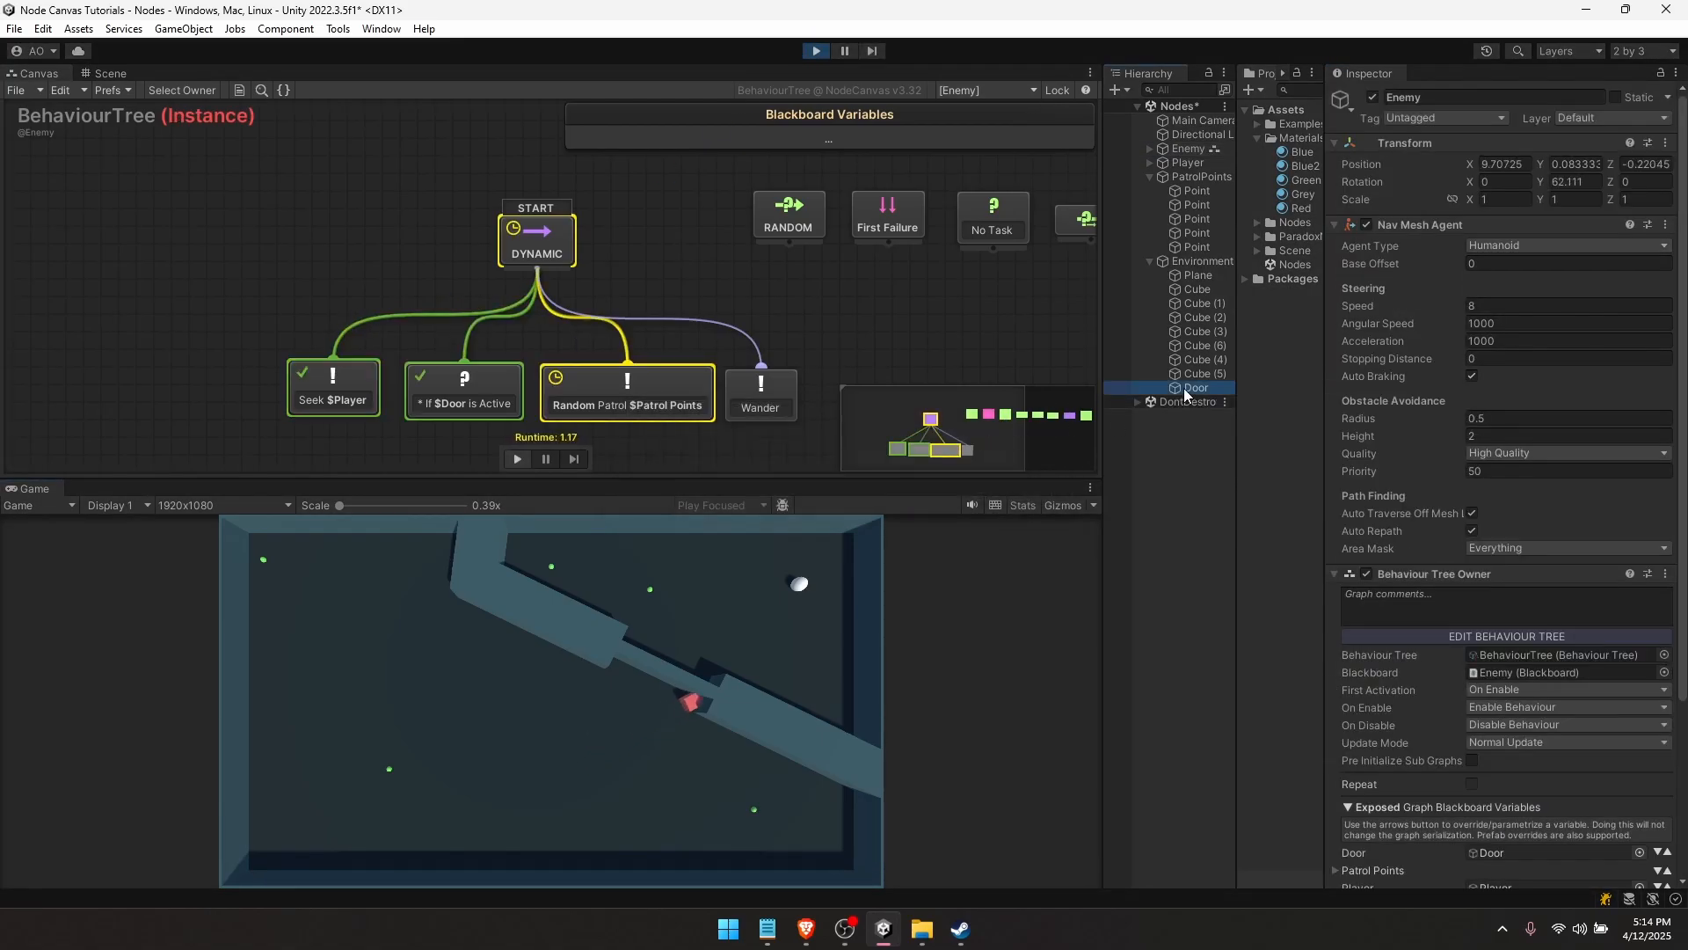
click(1372, 96)
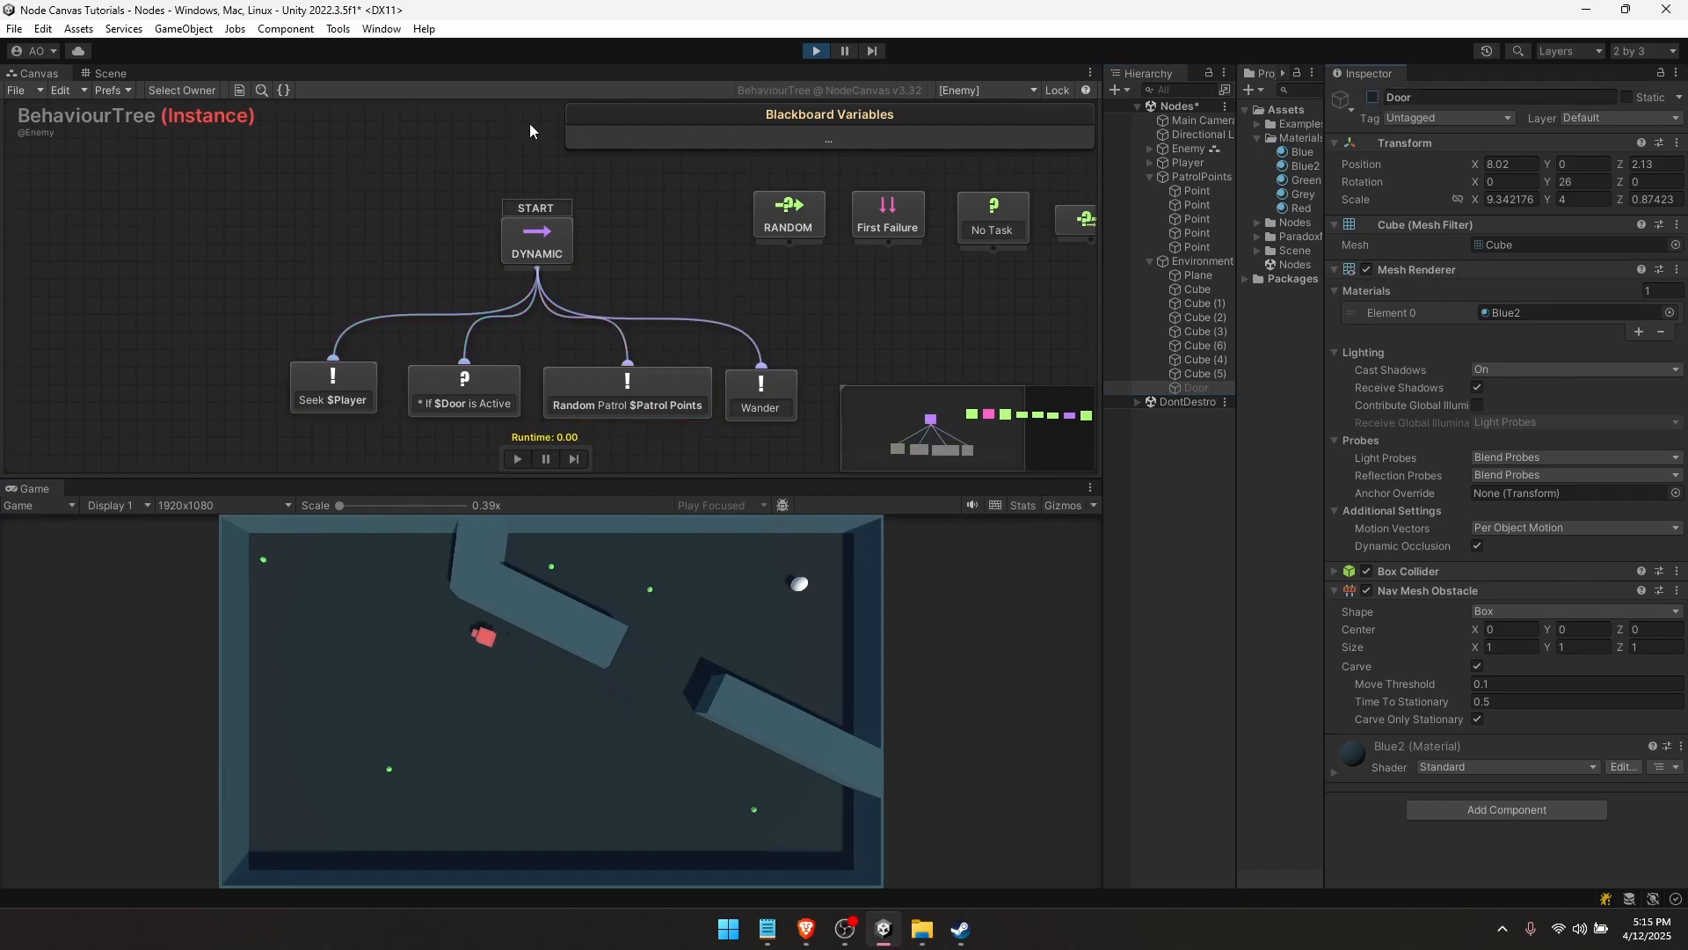
click(804, 53)
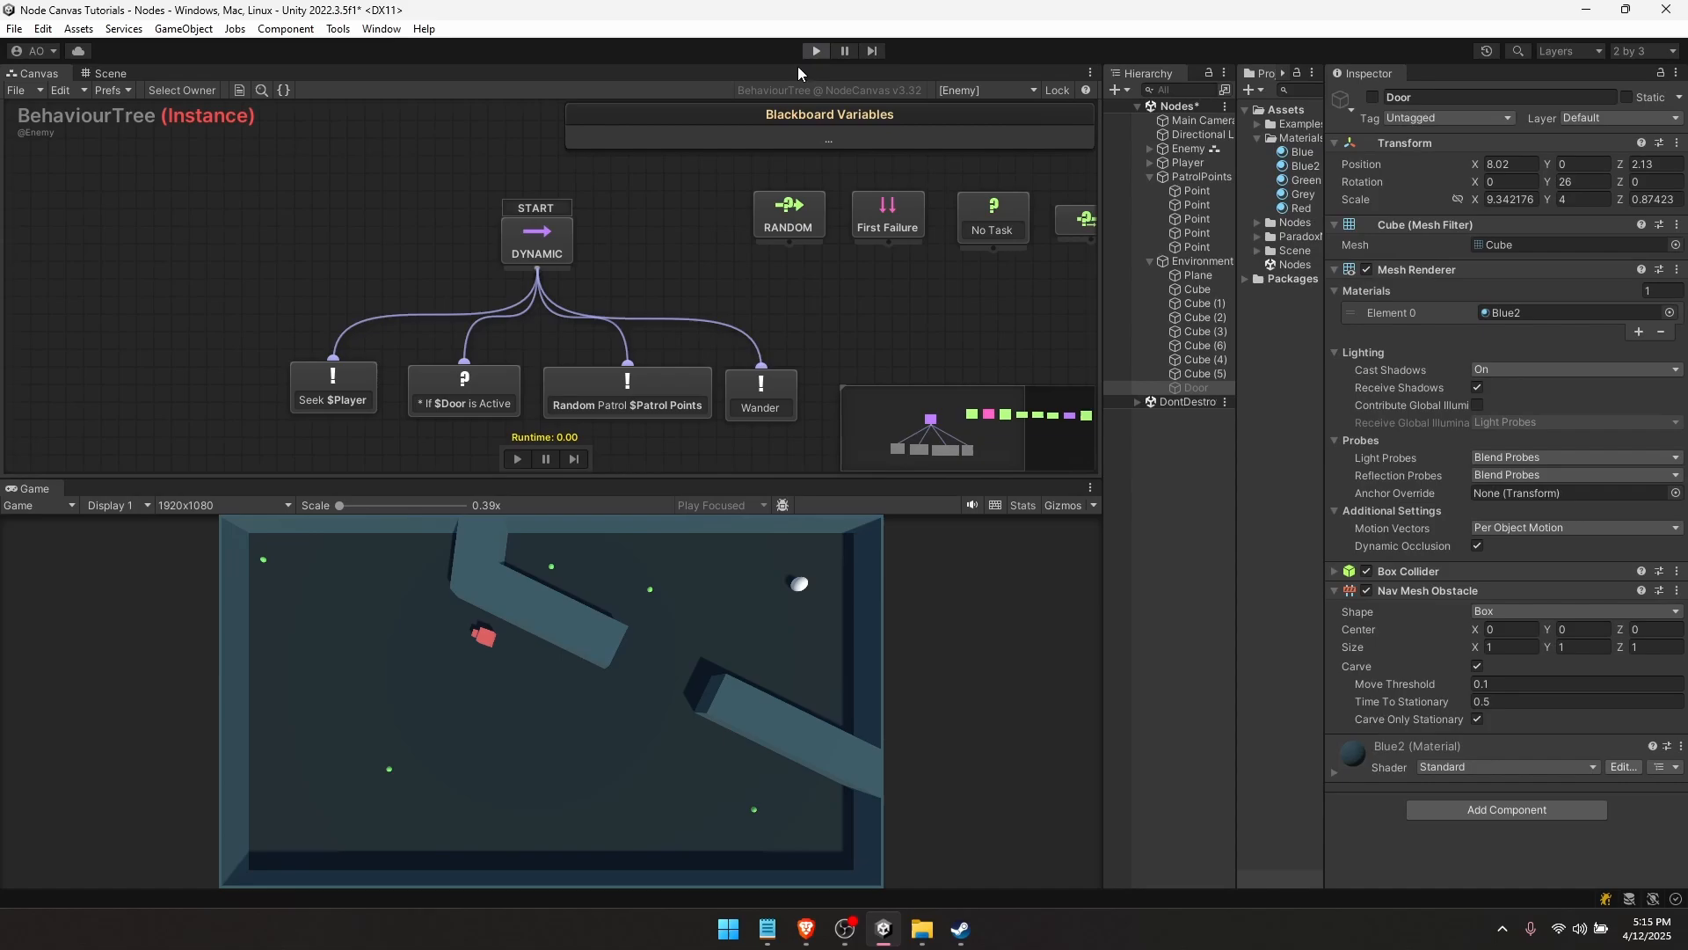
- Turn off Dynamic on the Sequencer node and run the scene again
click(552, 231)
click(150, 206)
click(220, 291)
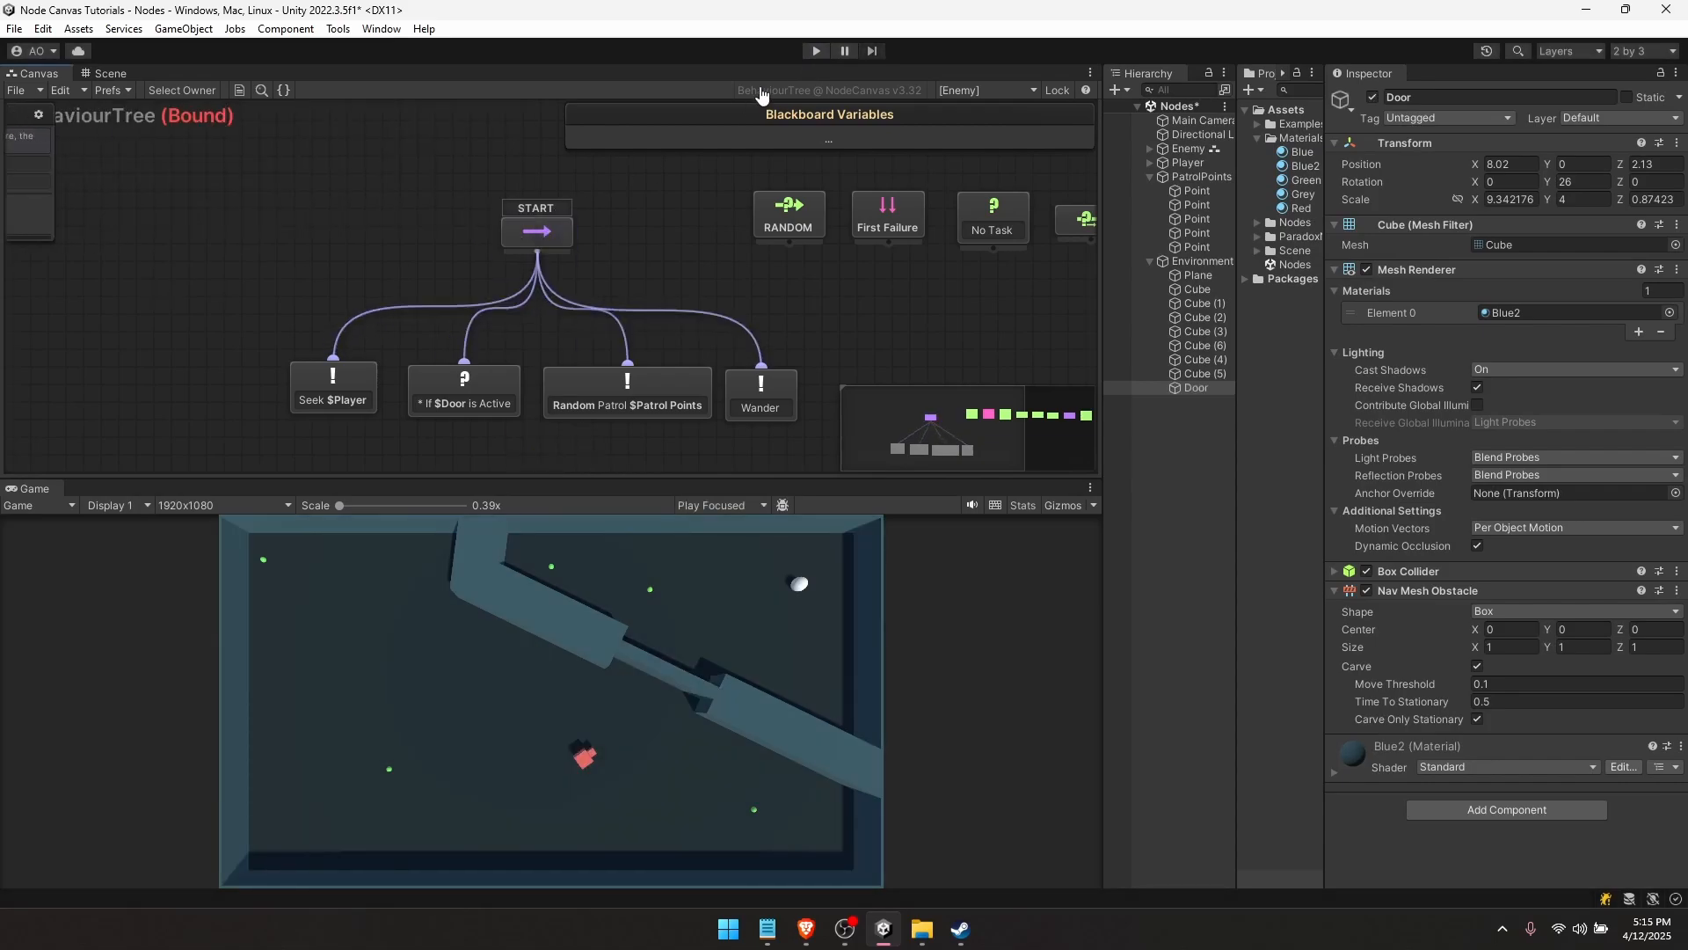
click(815, 52)
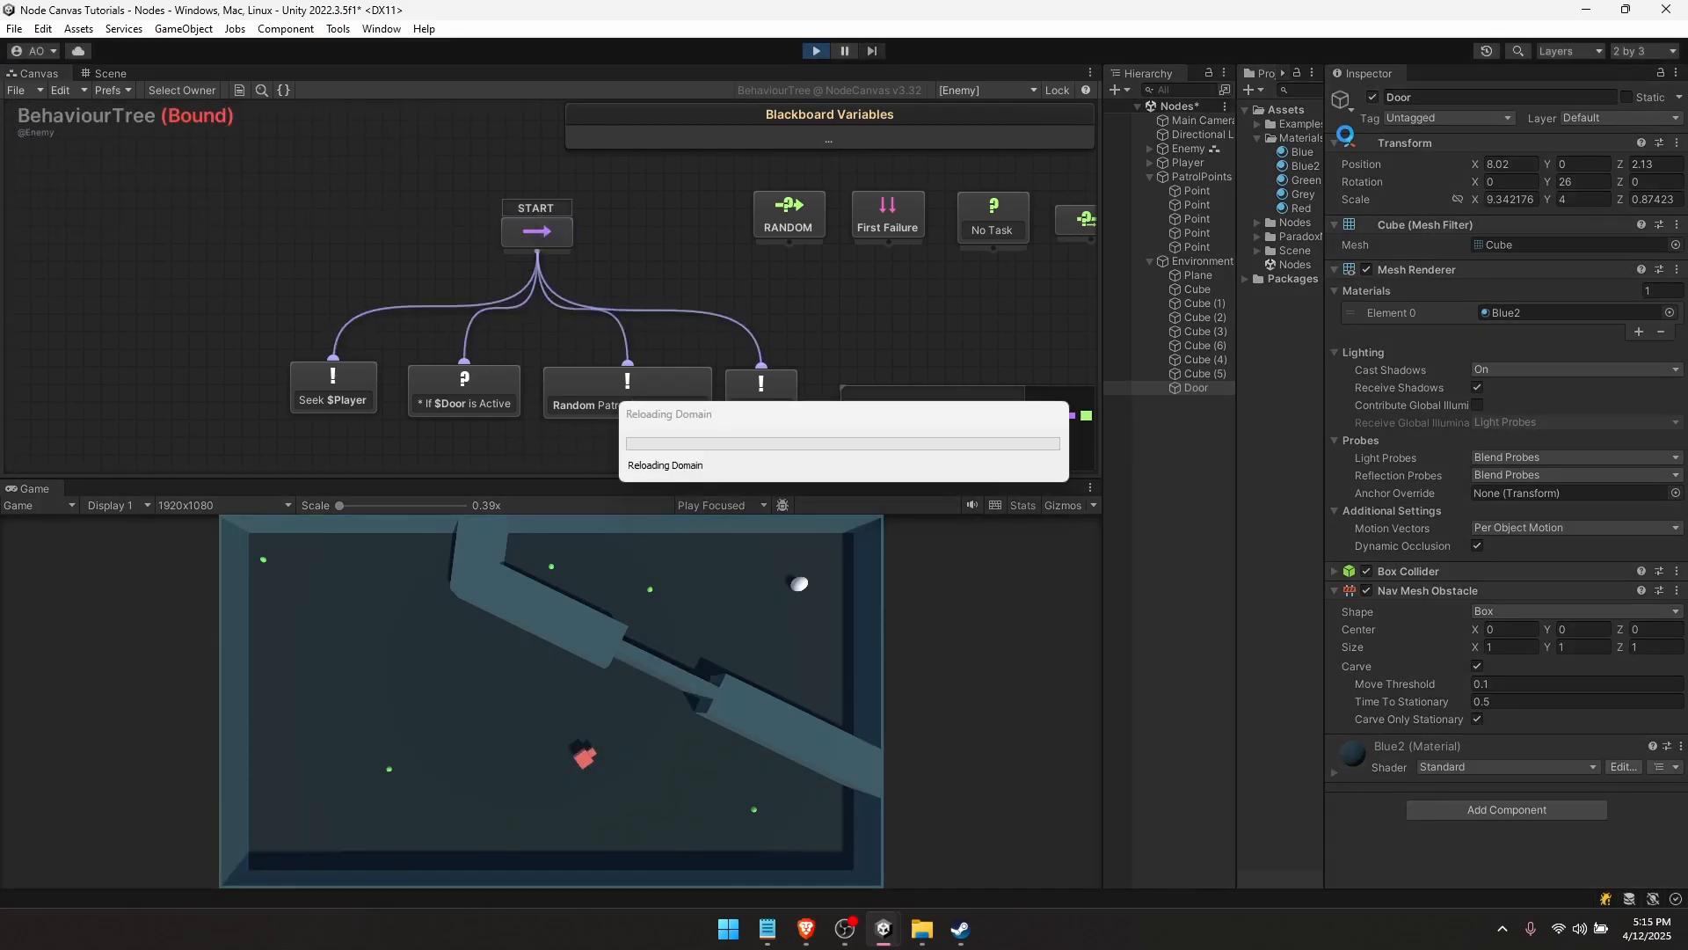
- Deactivate the Door during play to test the non-dynamic Sequencer, and exit Play mode
click(1374, 95)
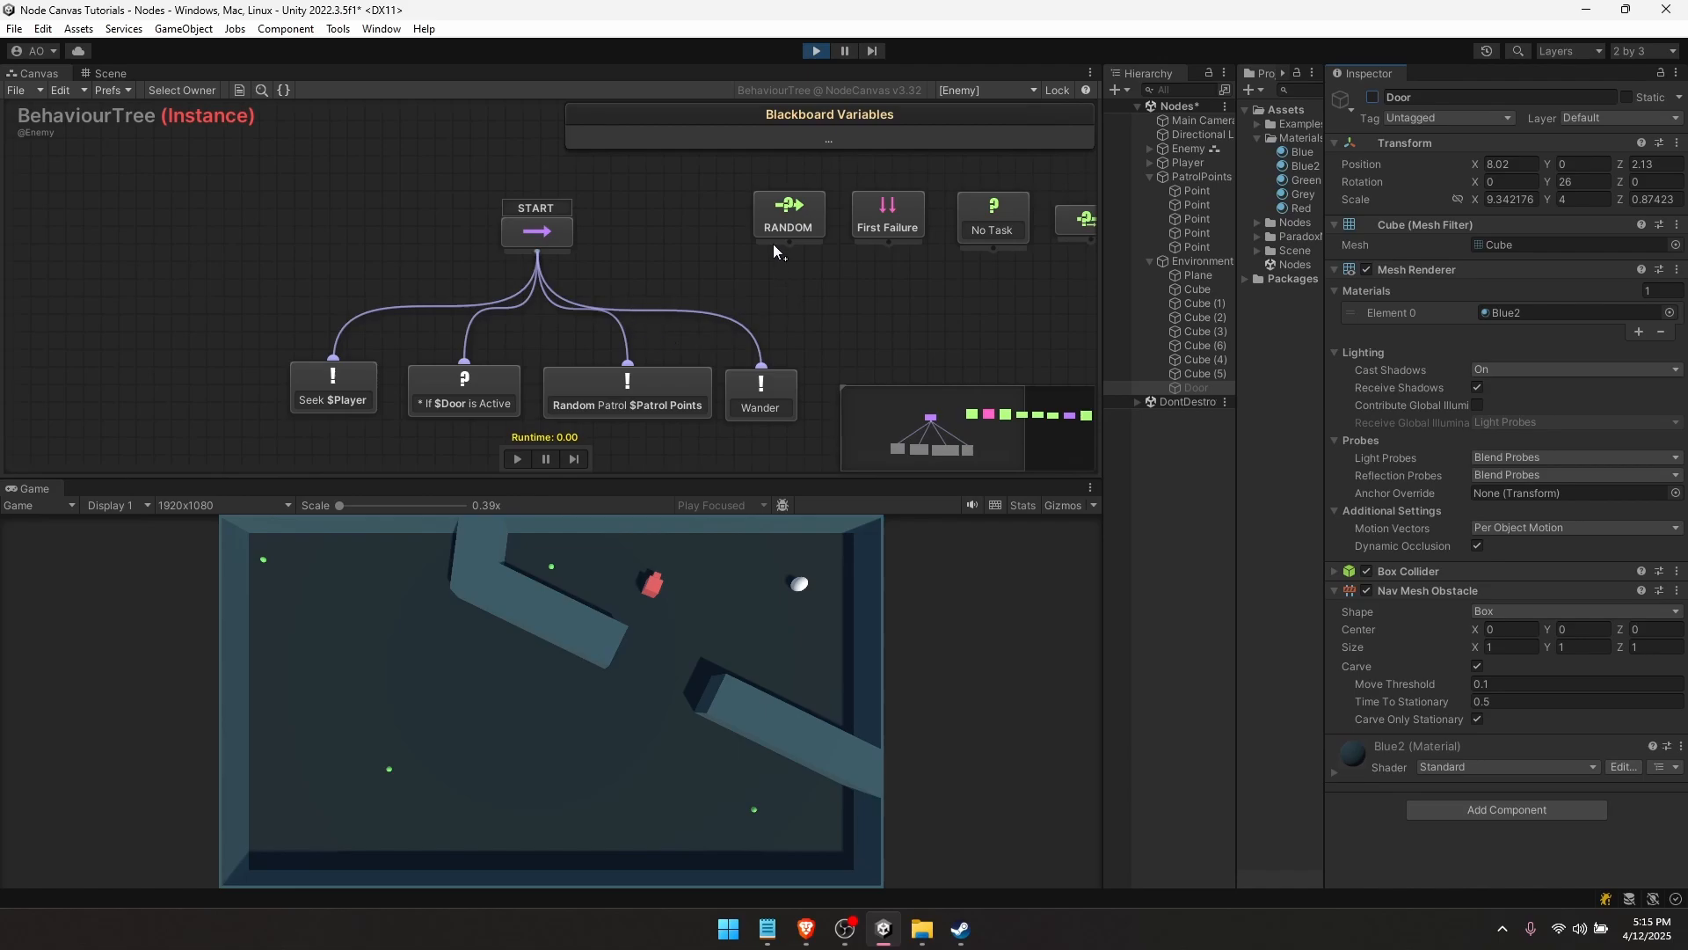
key(ctrl+p)
- Select the Enemy and enable Repeat on its Behaviour Tree Owner
click(540, 233)
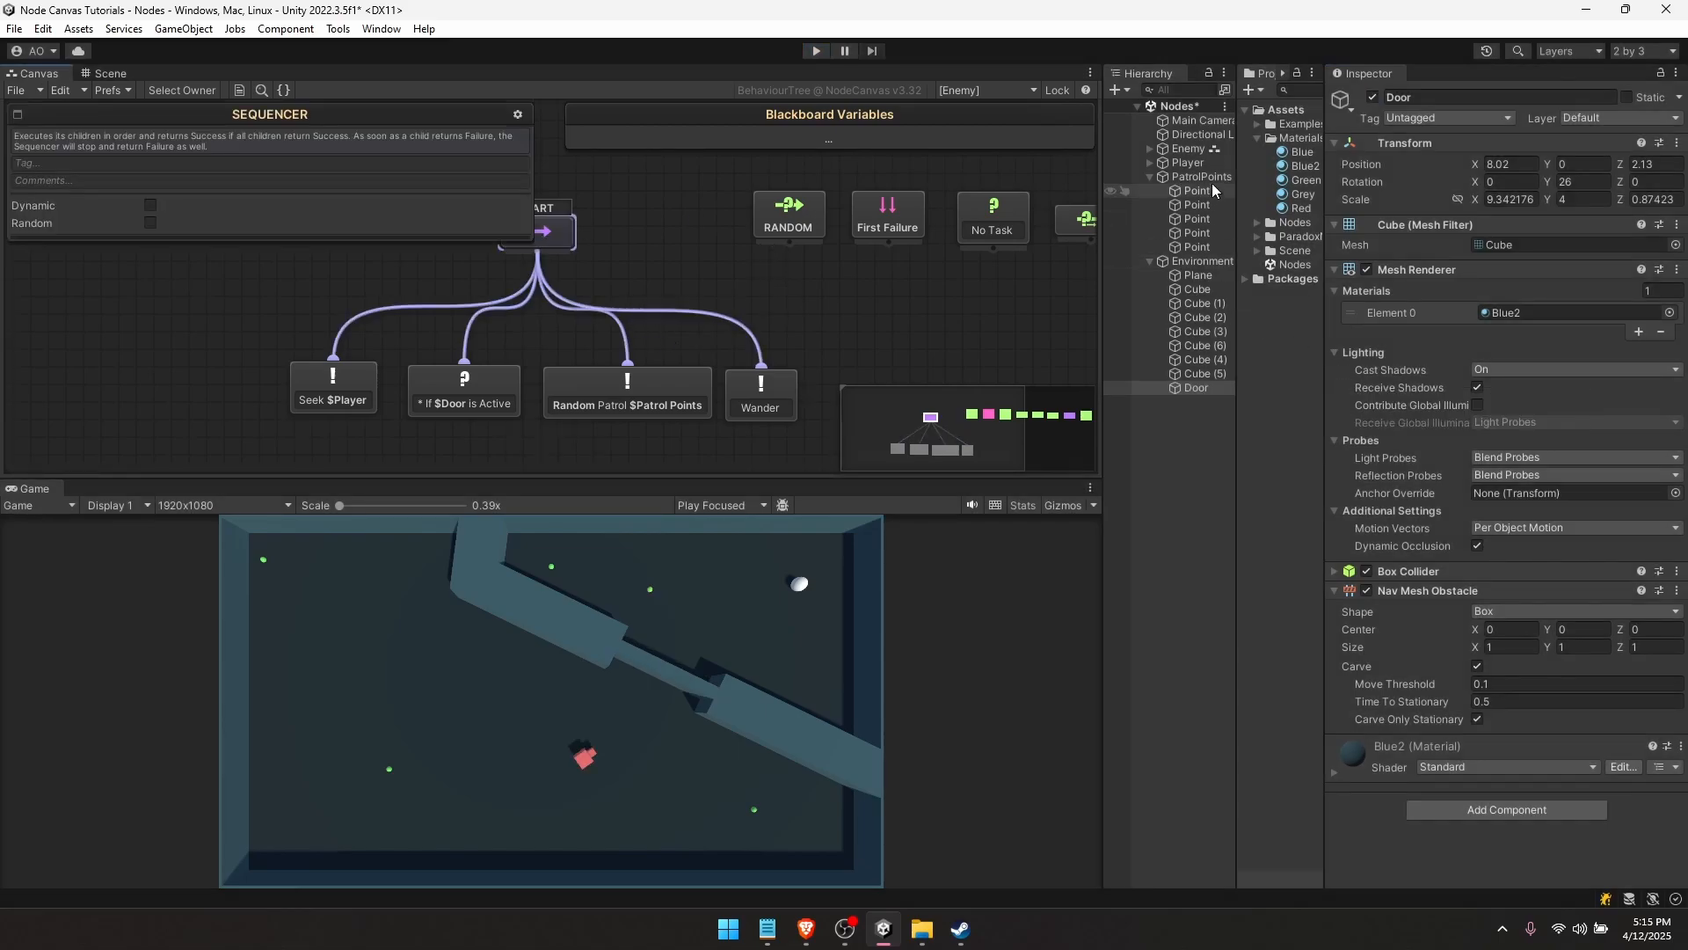
click(1189, 149)
scroll(1442, 574, down, 3)
click(1472, 642)
- Enable Dynamic on the Sequencer node under START
click(554, 239)
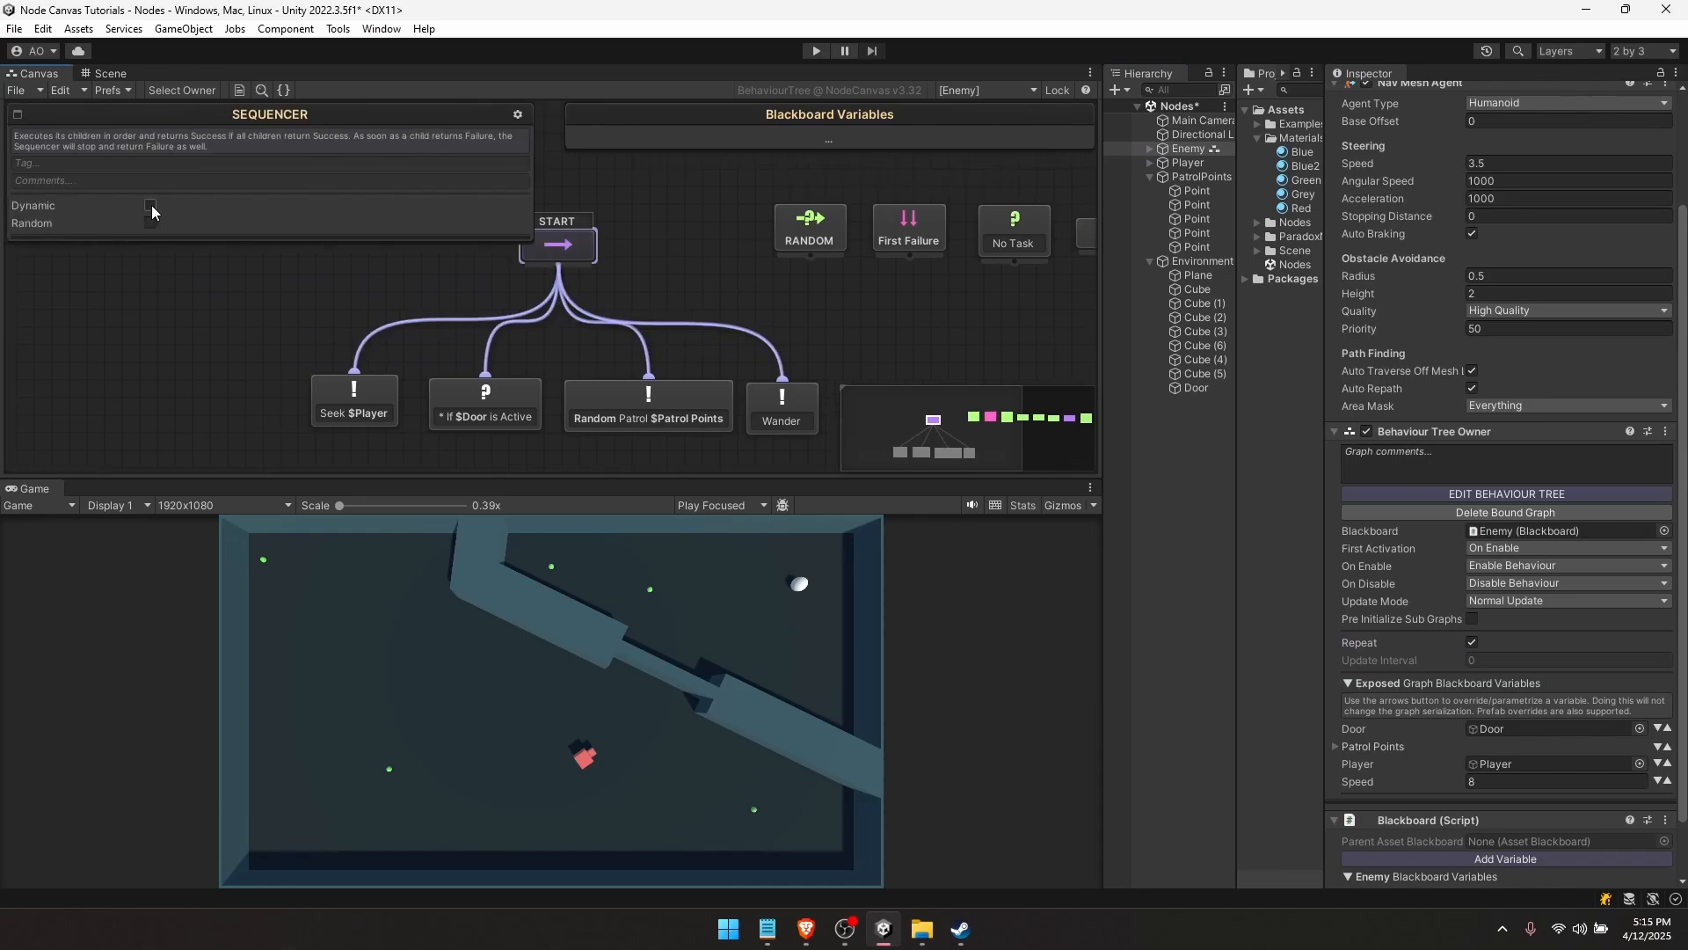
click(151, 204)
click(127, 308)
scroll(607, 315, down, 2)
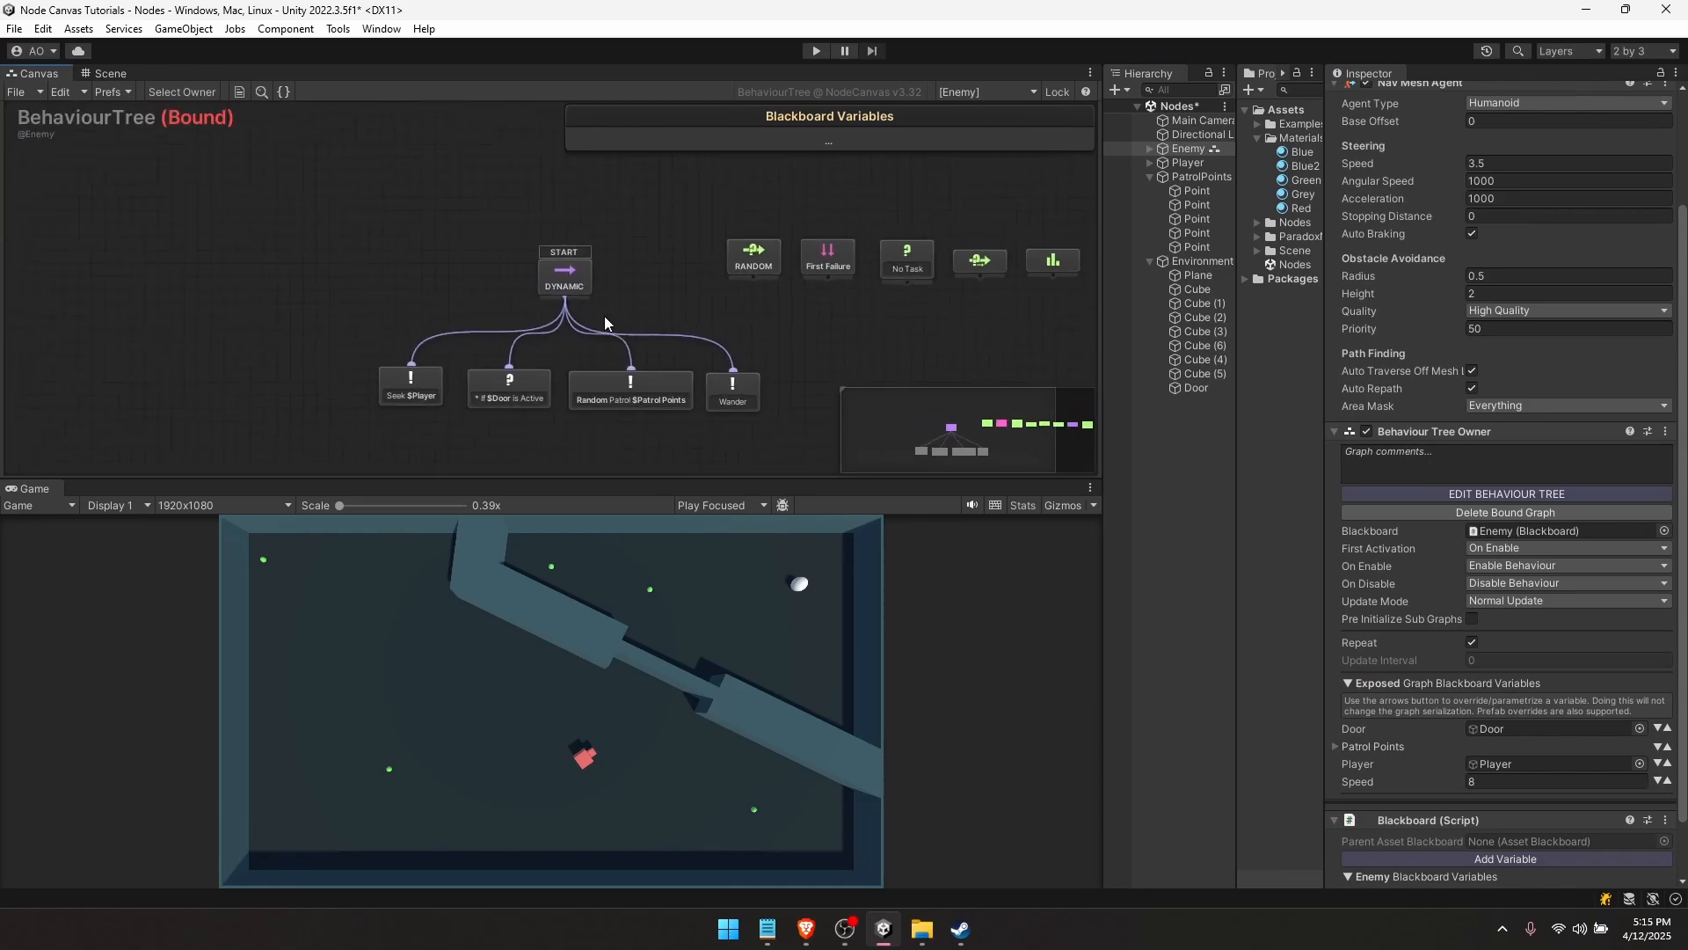
scroll(602, 329, up, 2)
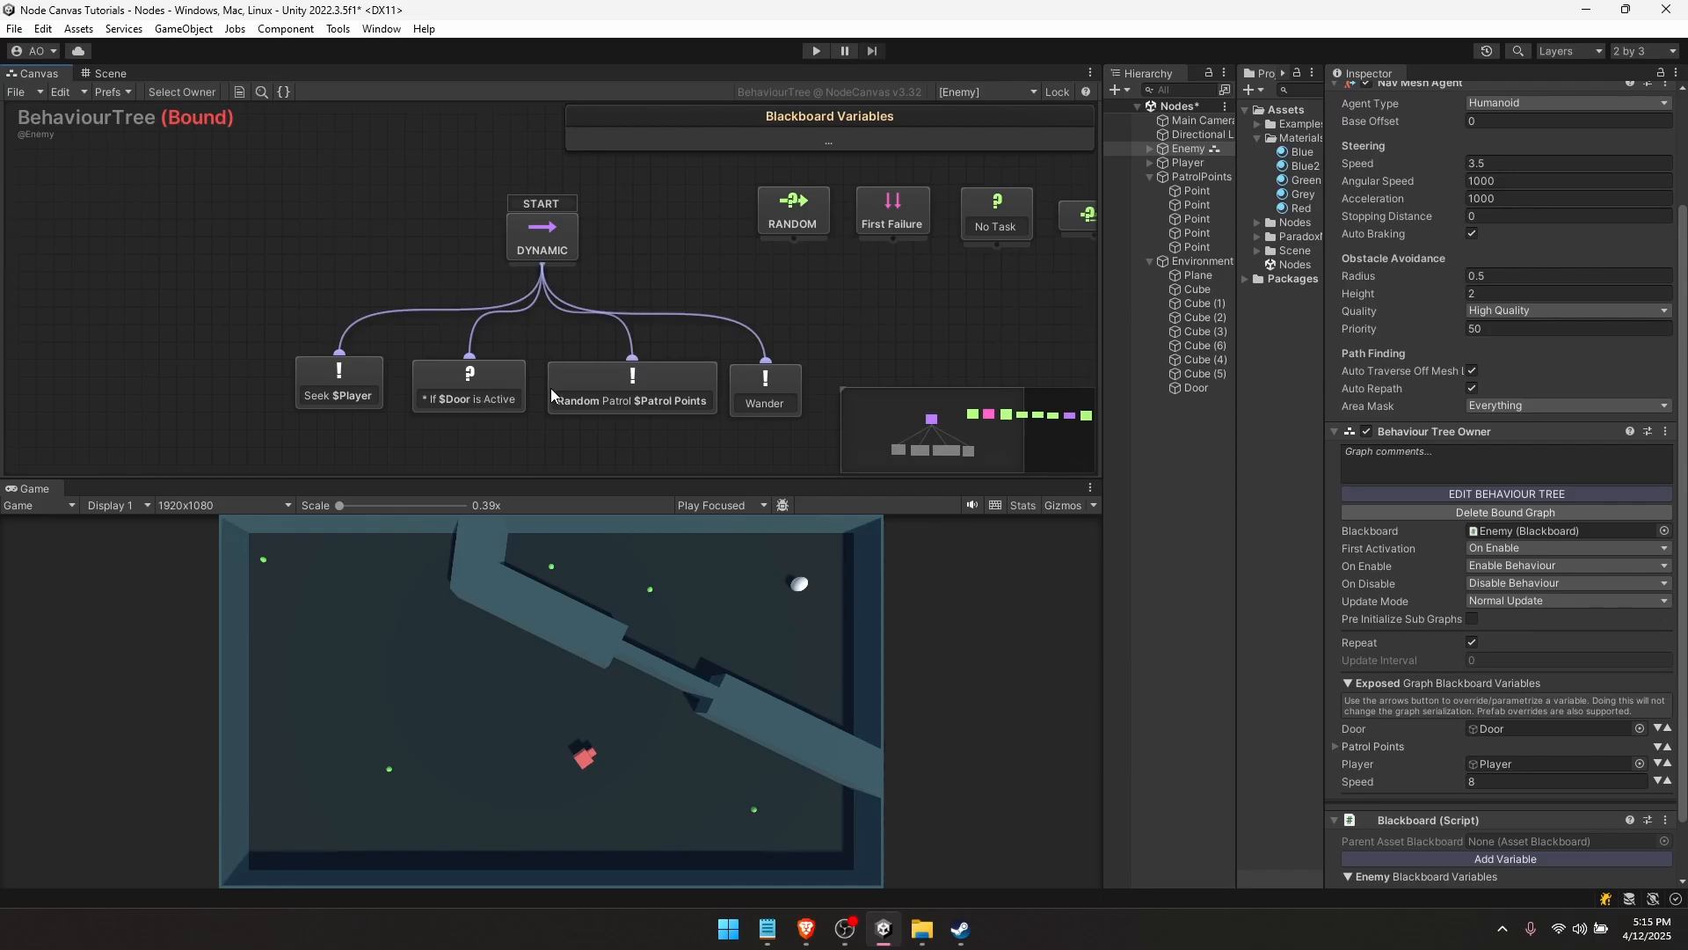
click(578, 389)
click(678, 331)
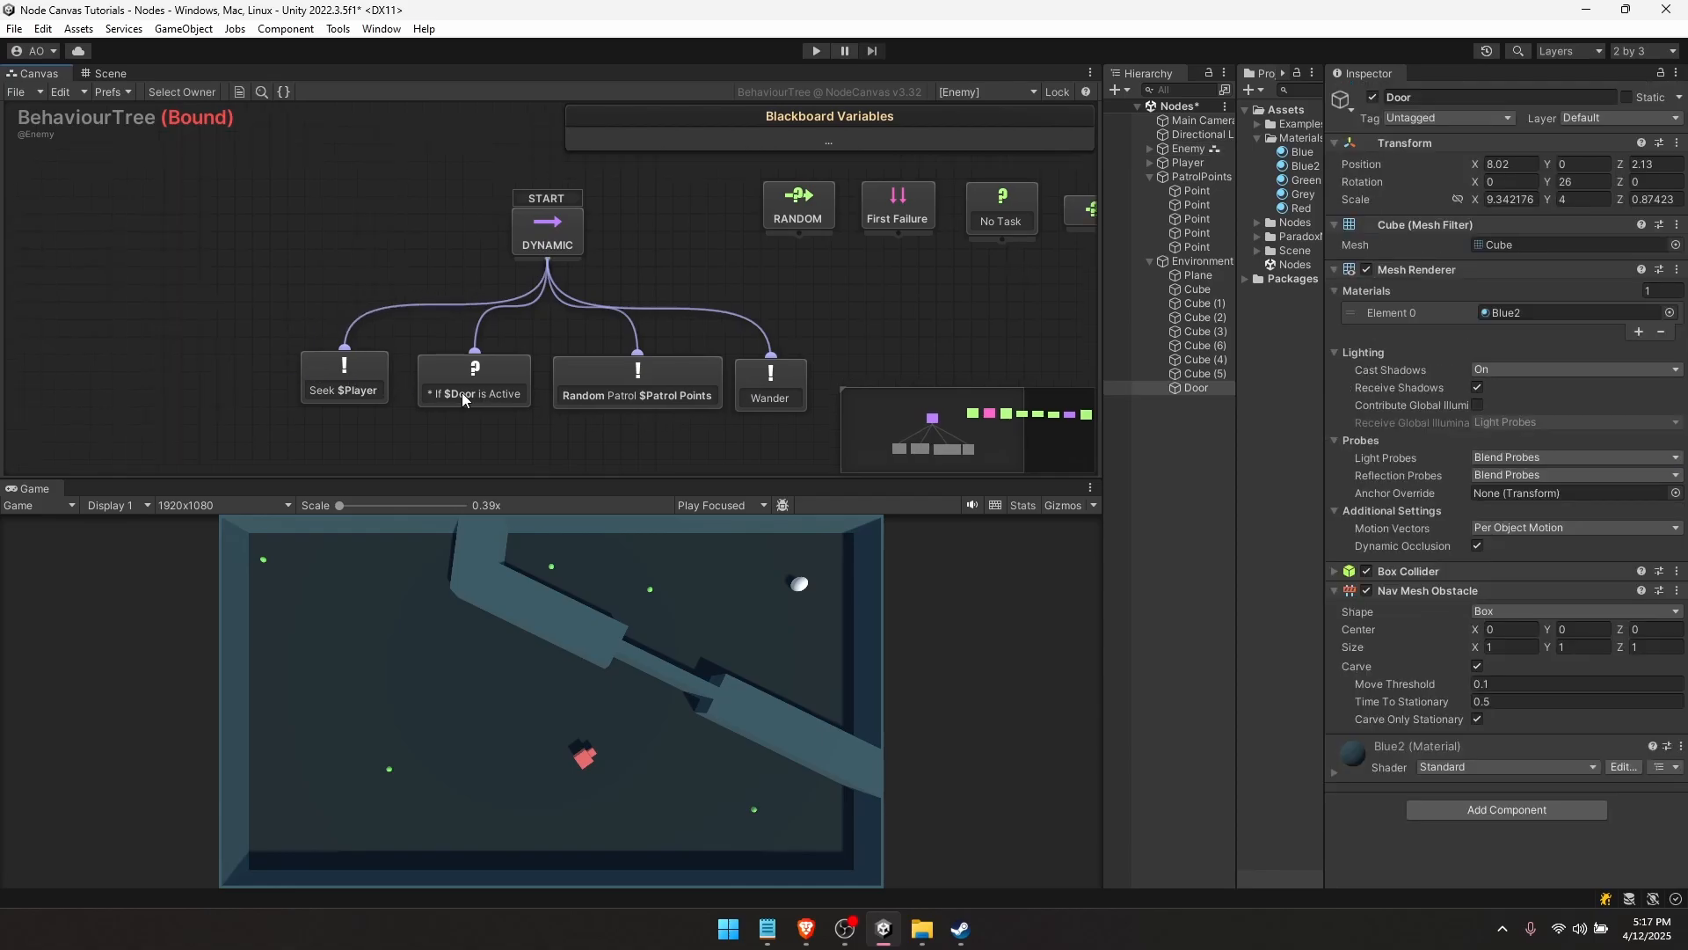
- Invert the Door Is Active condition and place its node before Seek Player as the Sequencer's first child
click(497, 383)
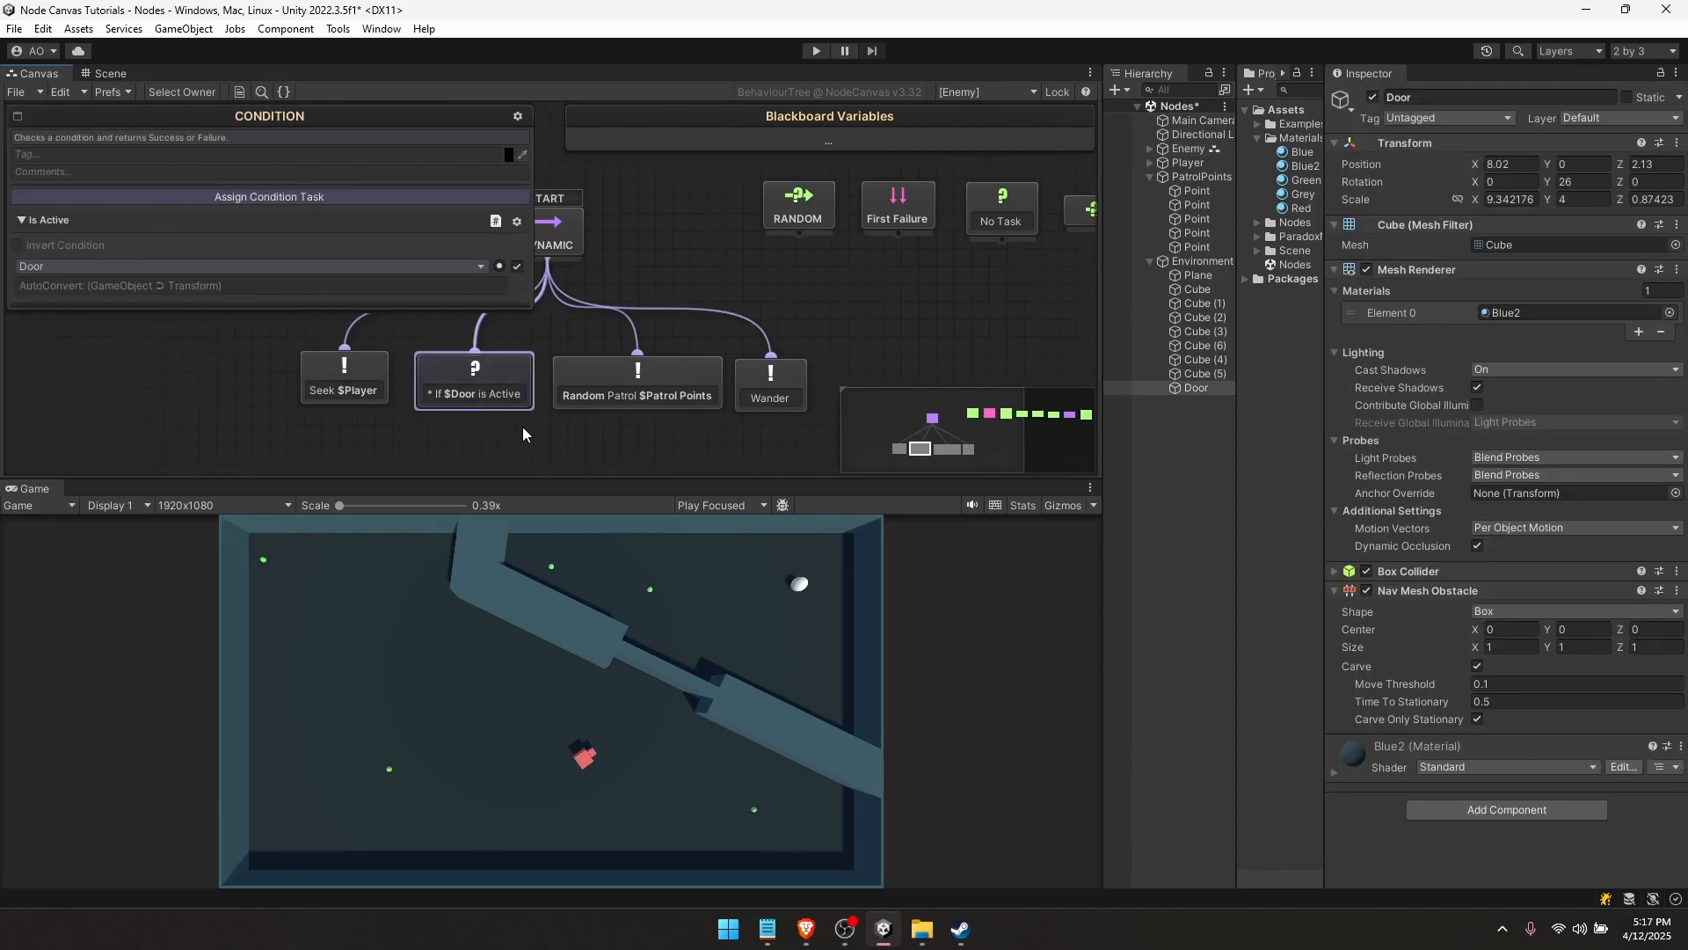
click(17, 244)
drag(492, 401, 248, 405)
drag(440, 468, 378, 403)
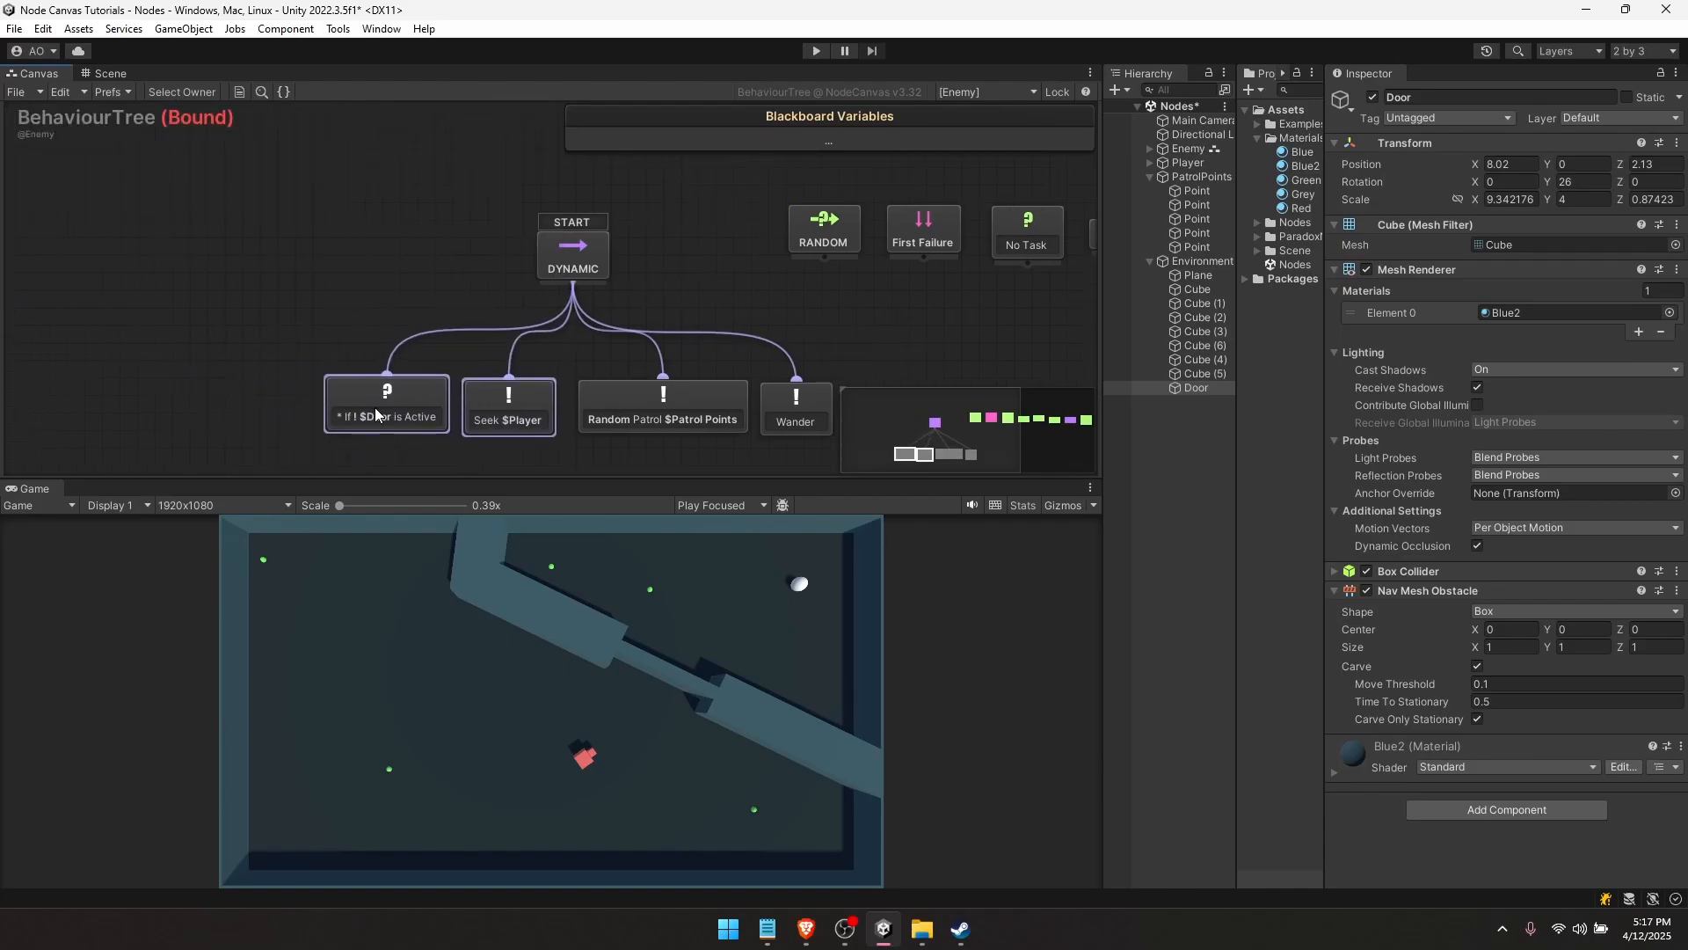
click(329, 452)
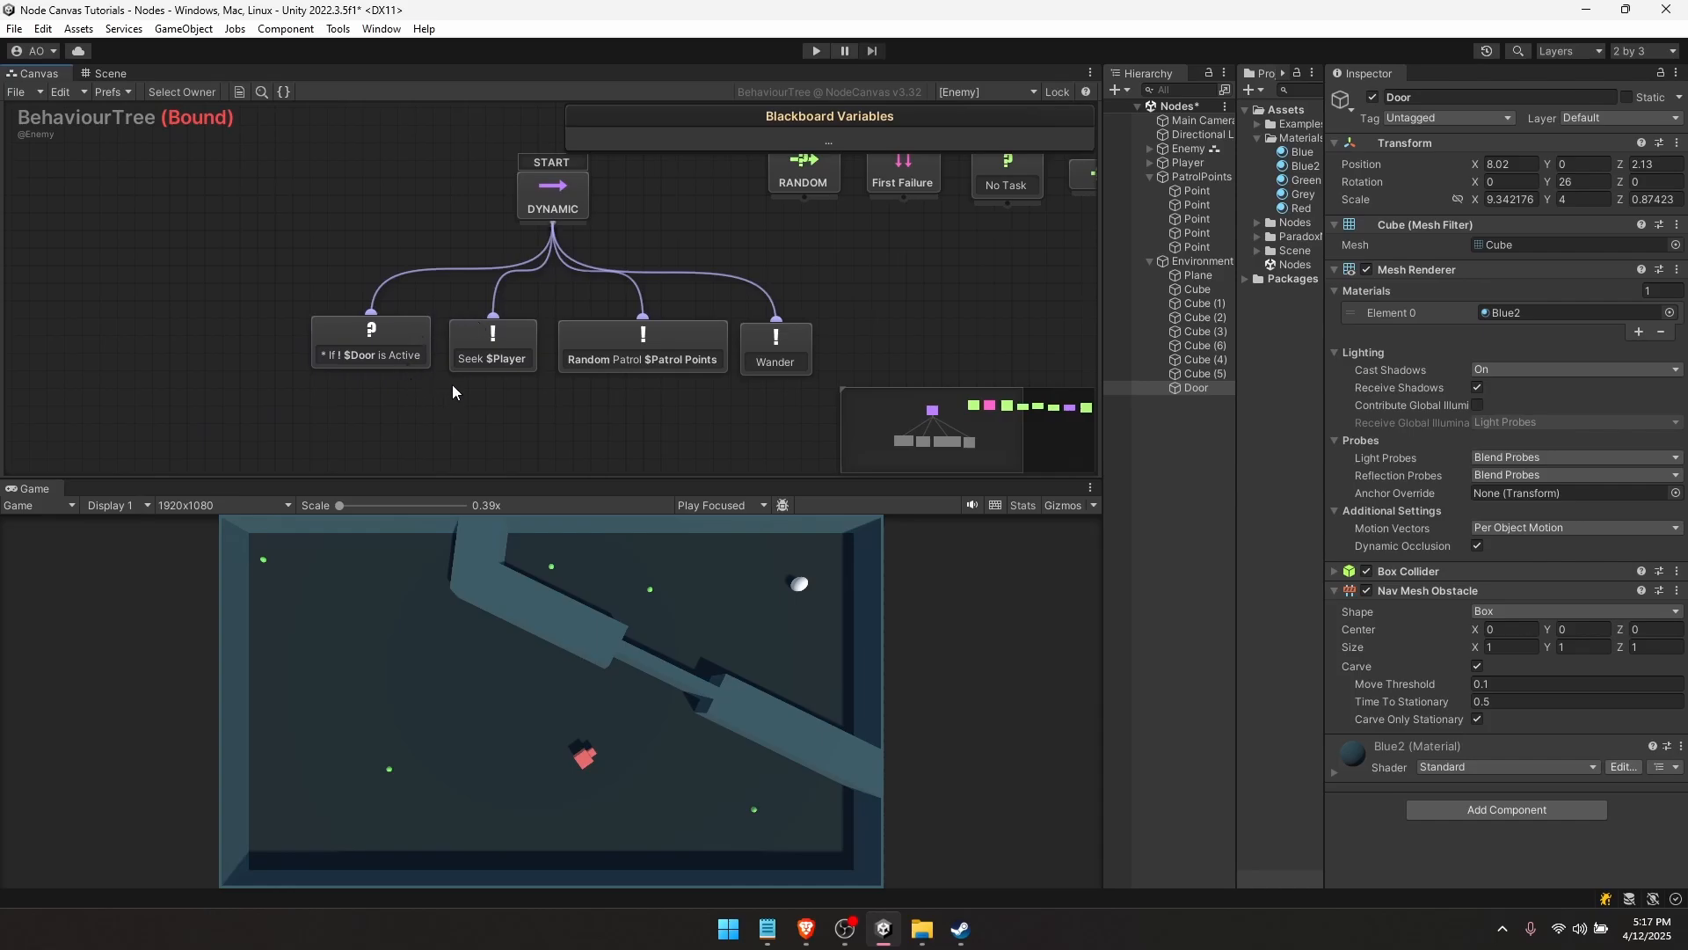
- Examine the settings of the Seek, Random Patrol and Wander action nodes that follow the inverted condition
click(497, 356)
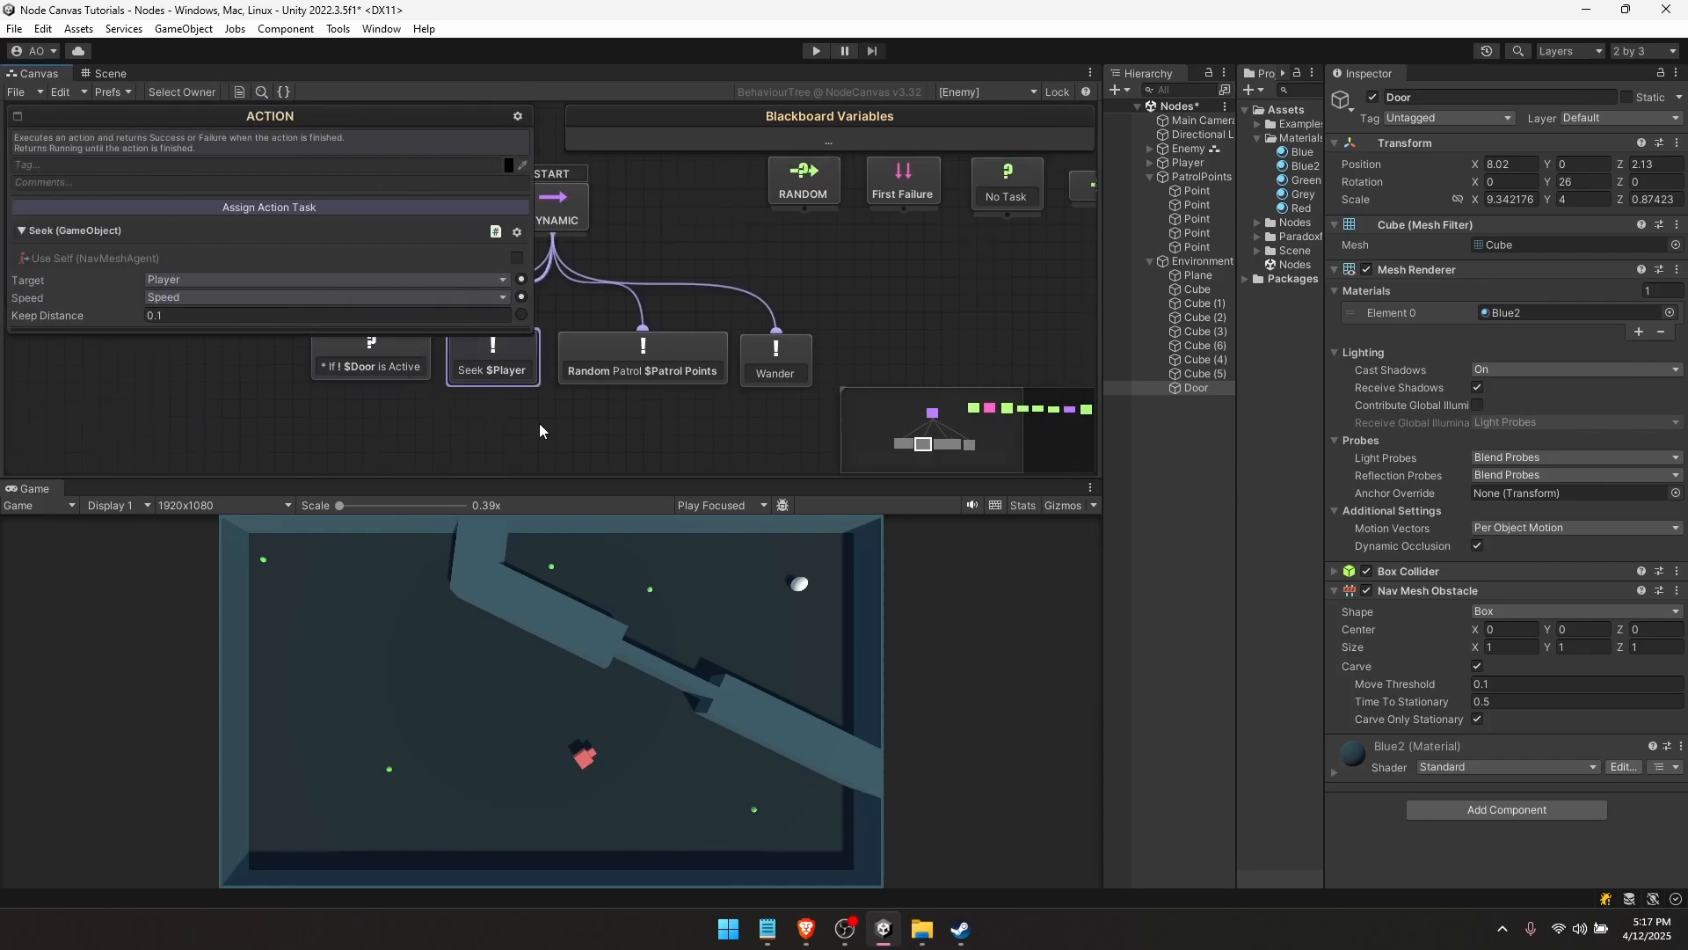
key(shift+space)
click(735, 475)
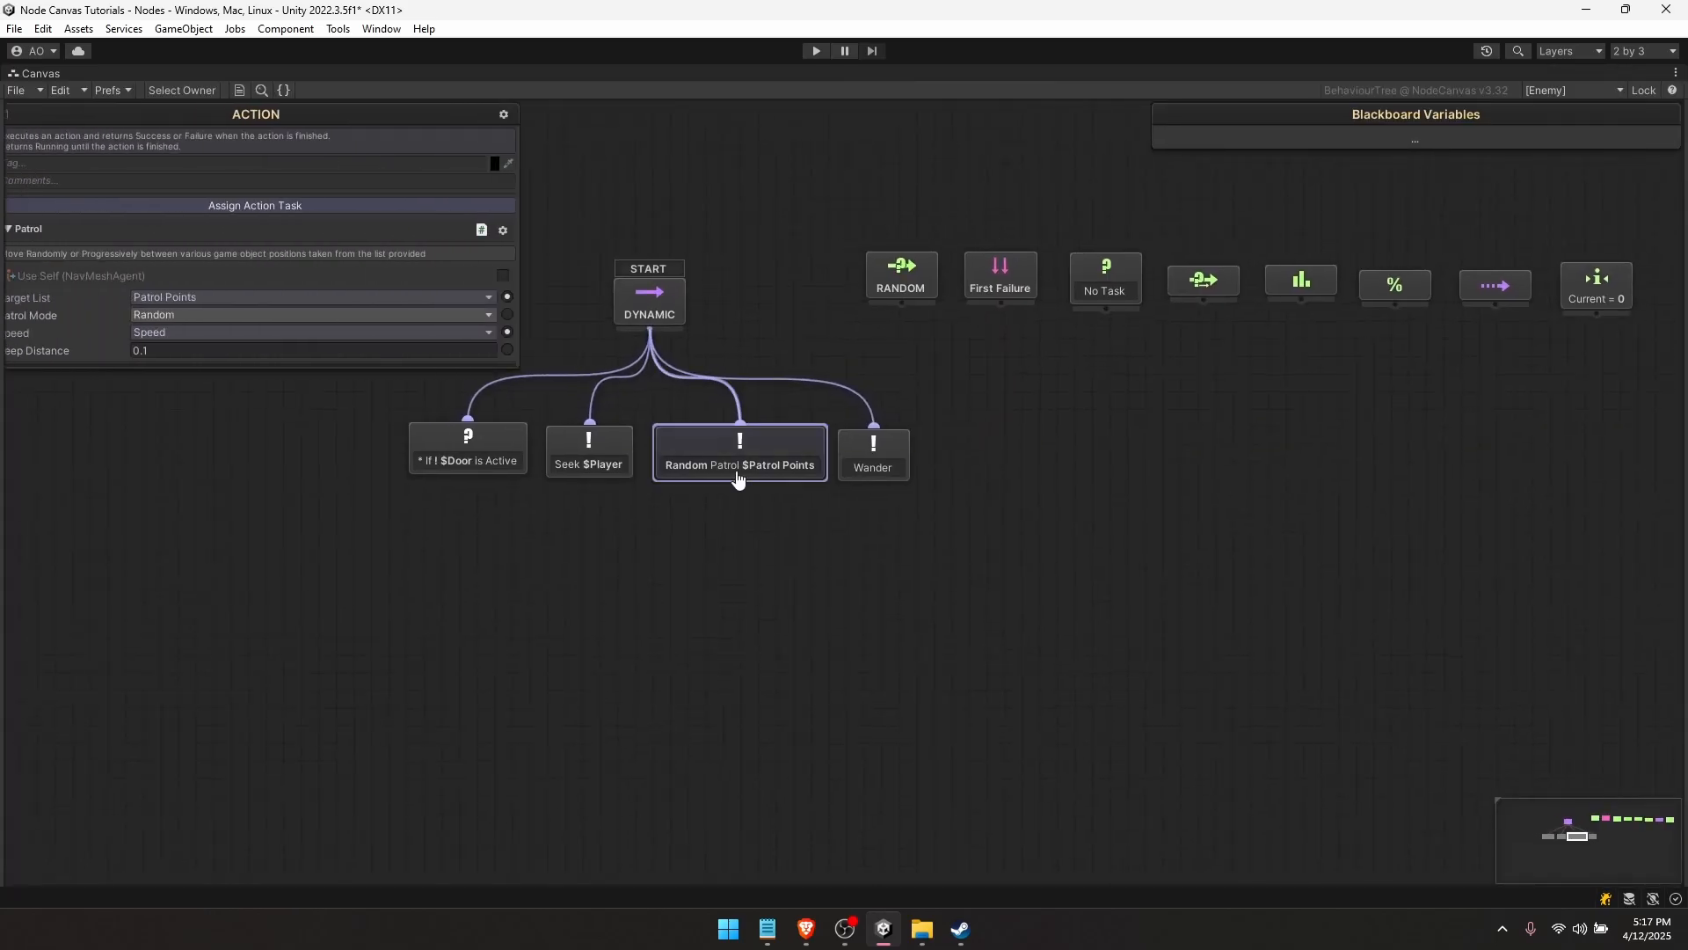
click(875, 457)
click(750, 519)
key(shift+space)
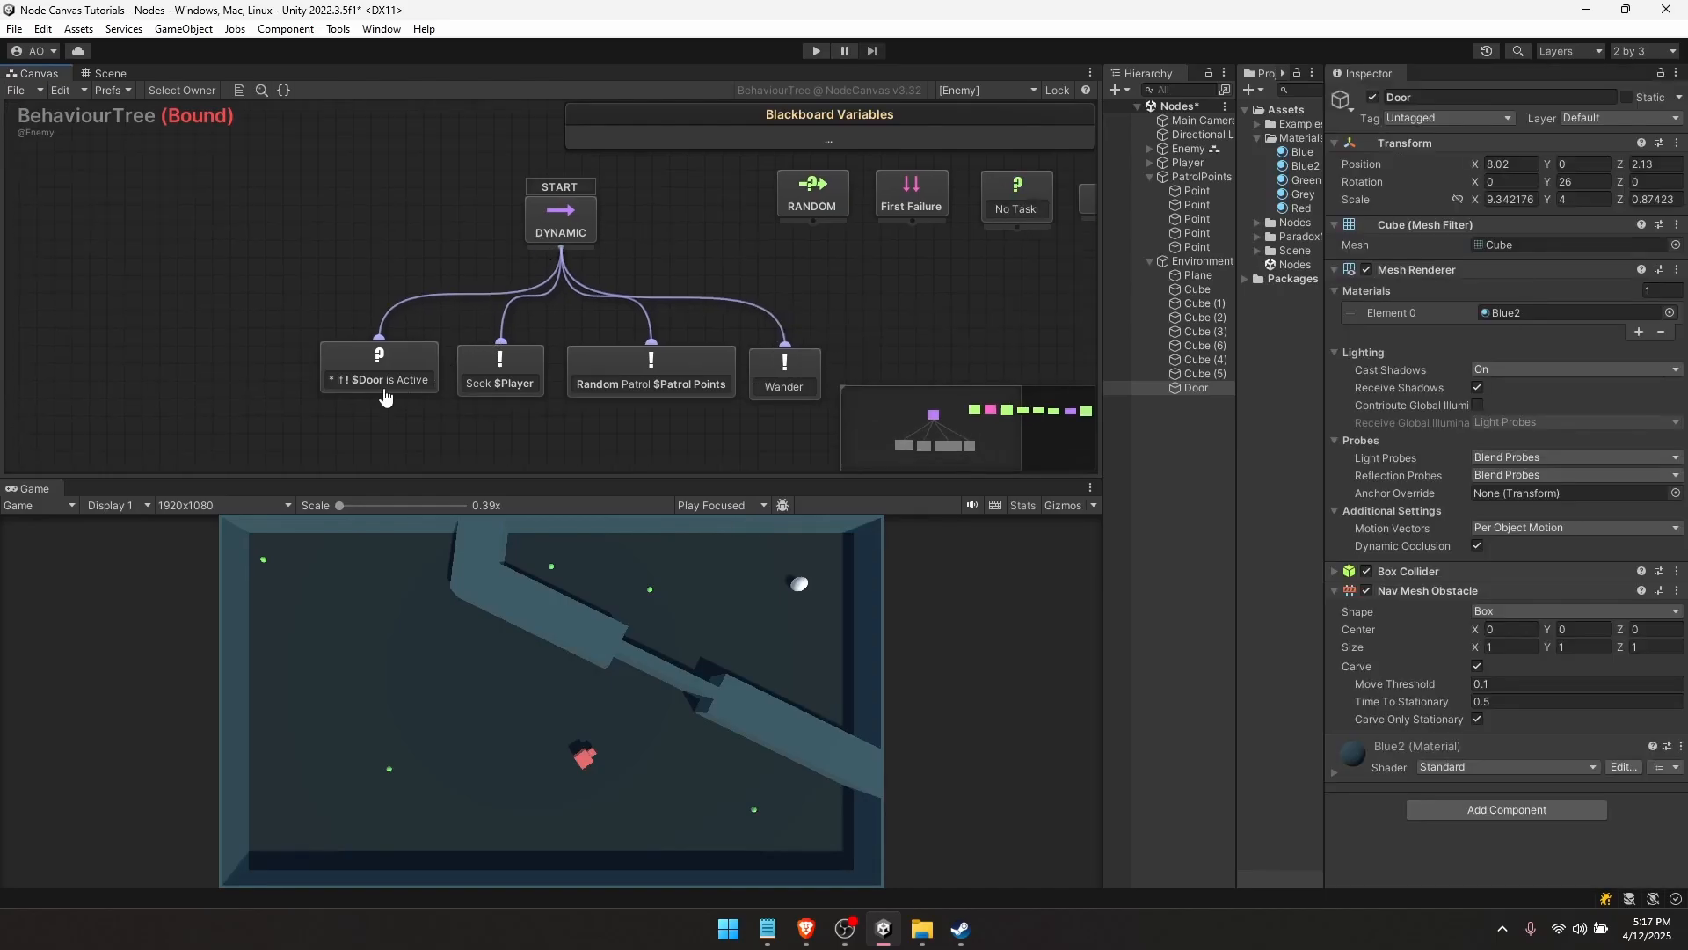
click(532, 394)
click(690, 380)
click(782, 381)
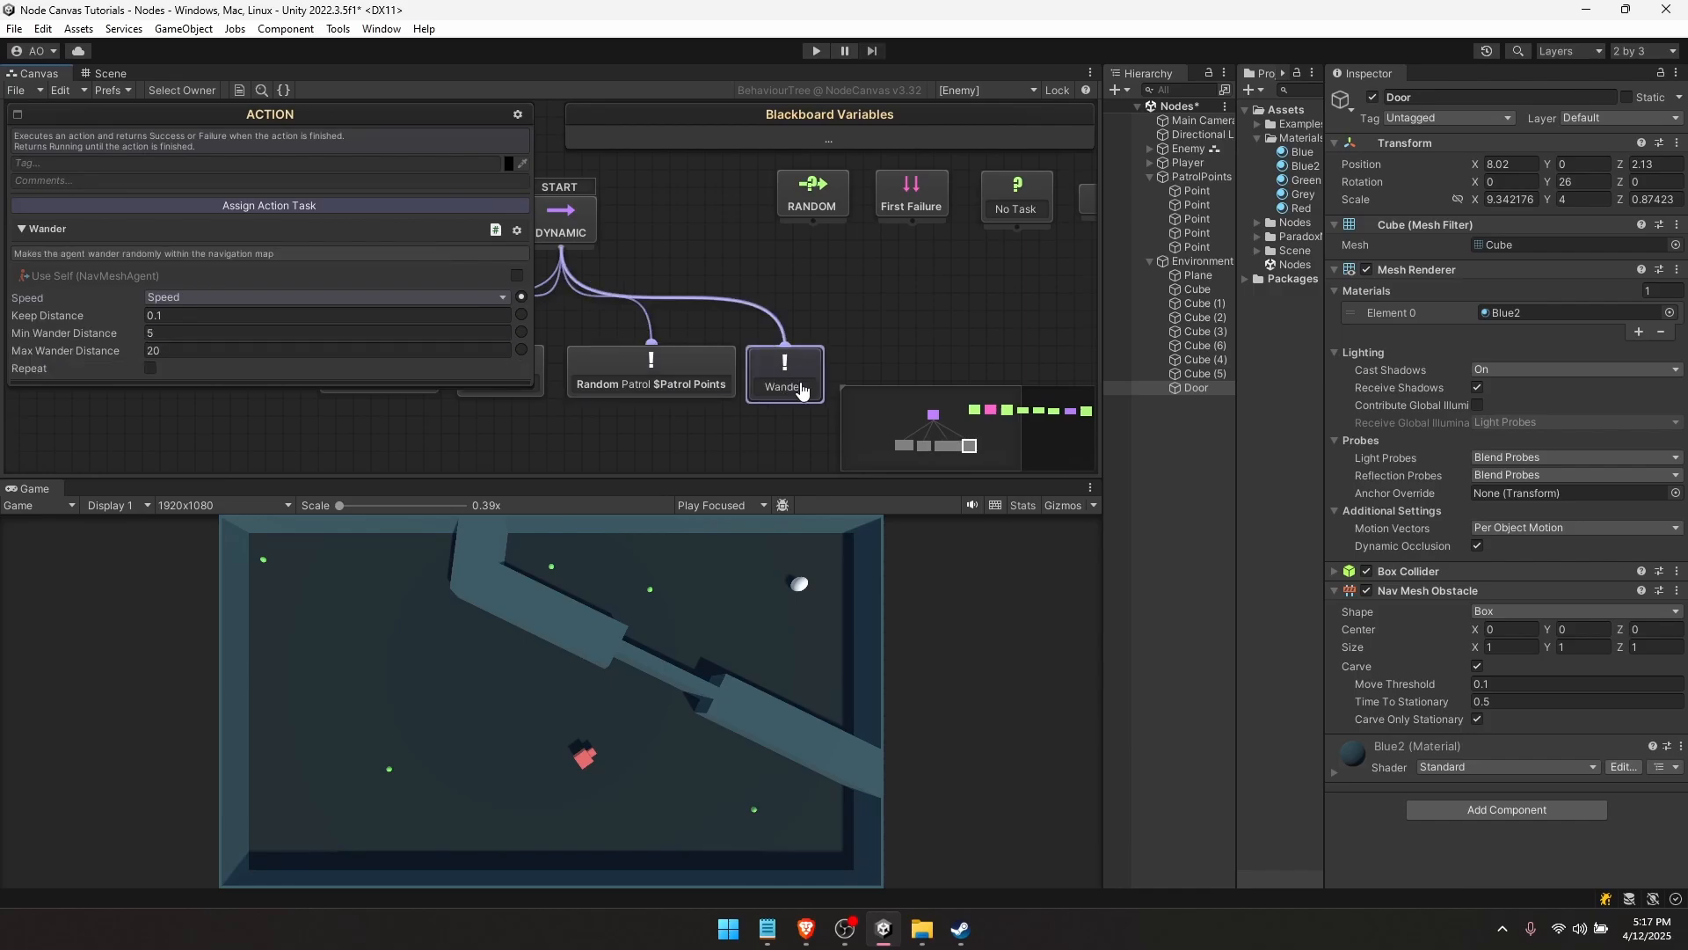
click(830, 310)
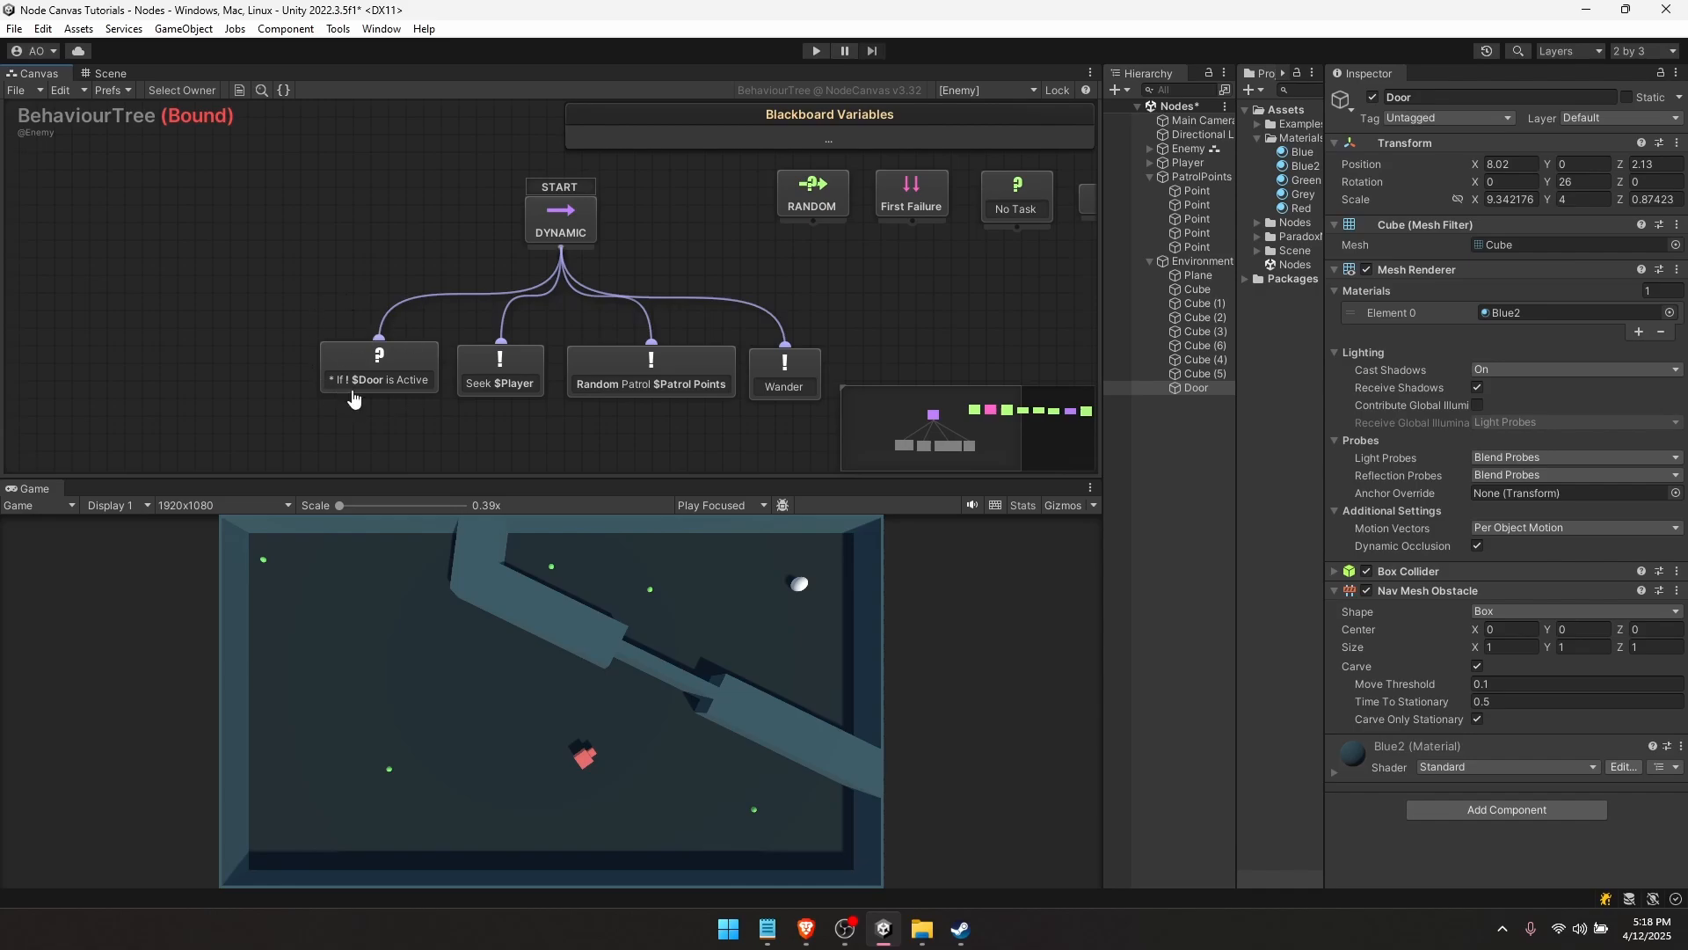
- Run the scene, switch the Door off, on and off again during play, and exit Play mode
click(817, 50)
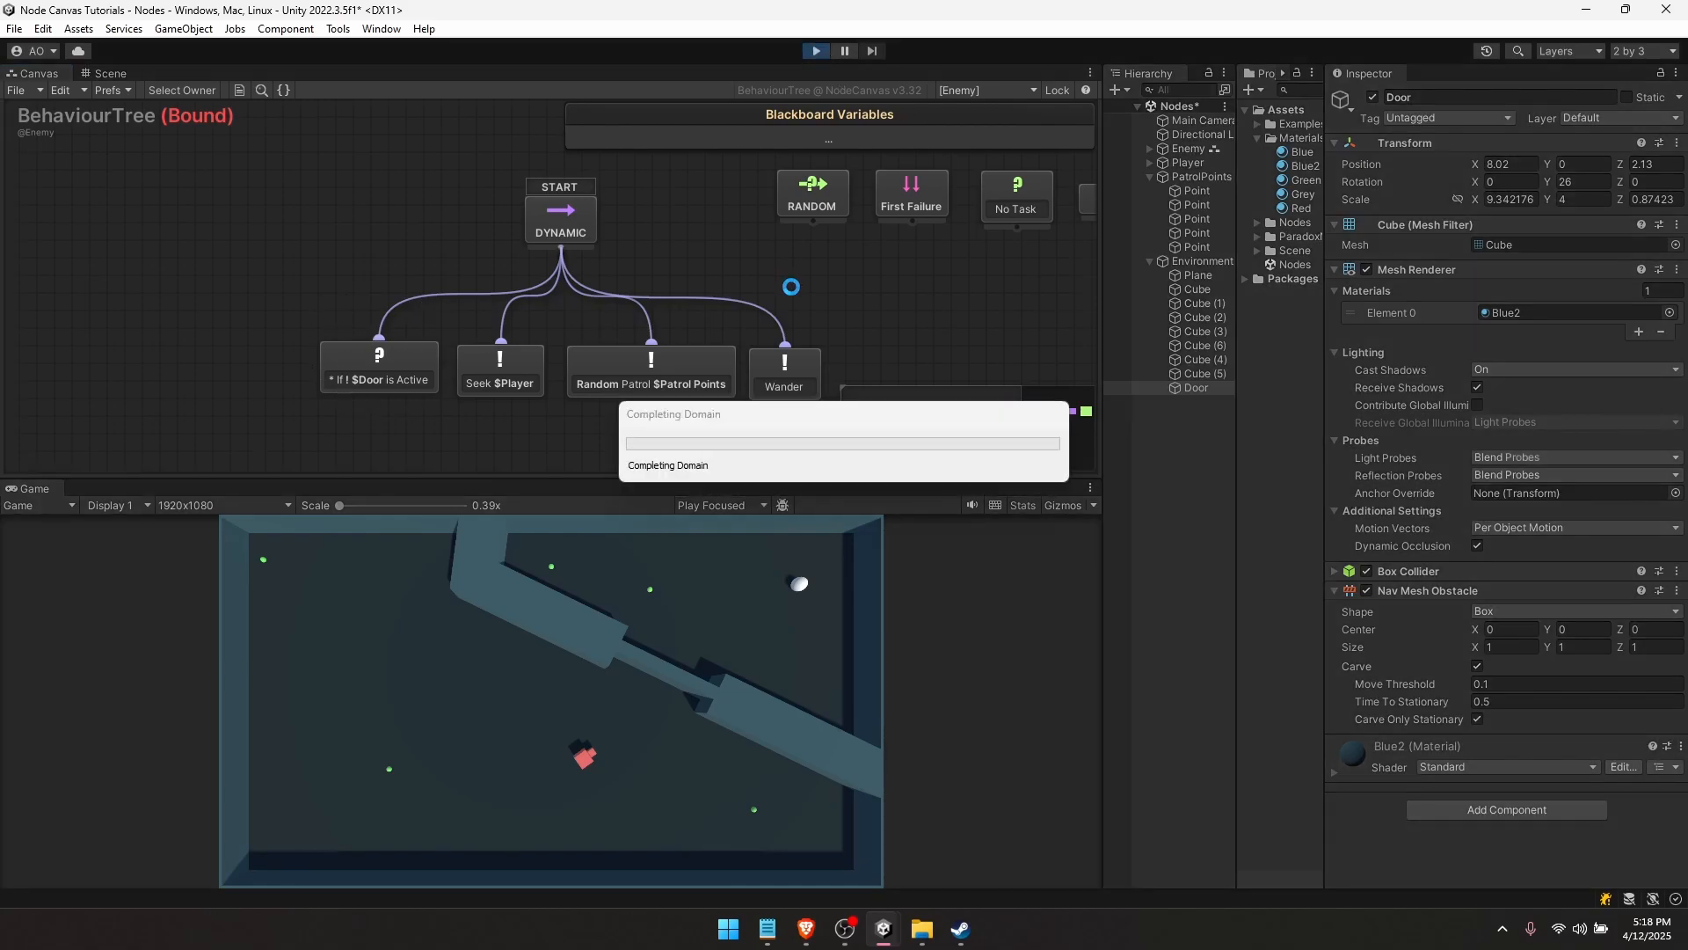
click(1203, 388)
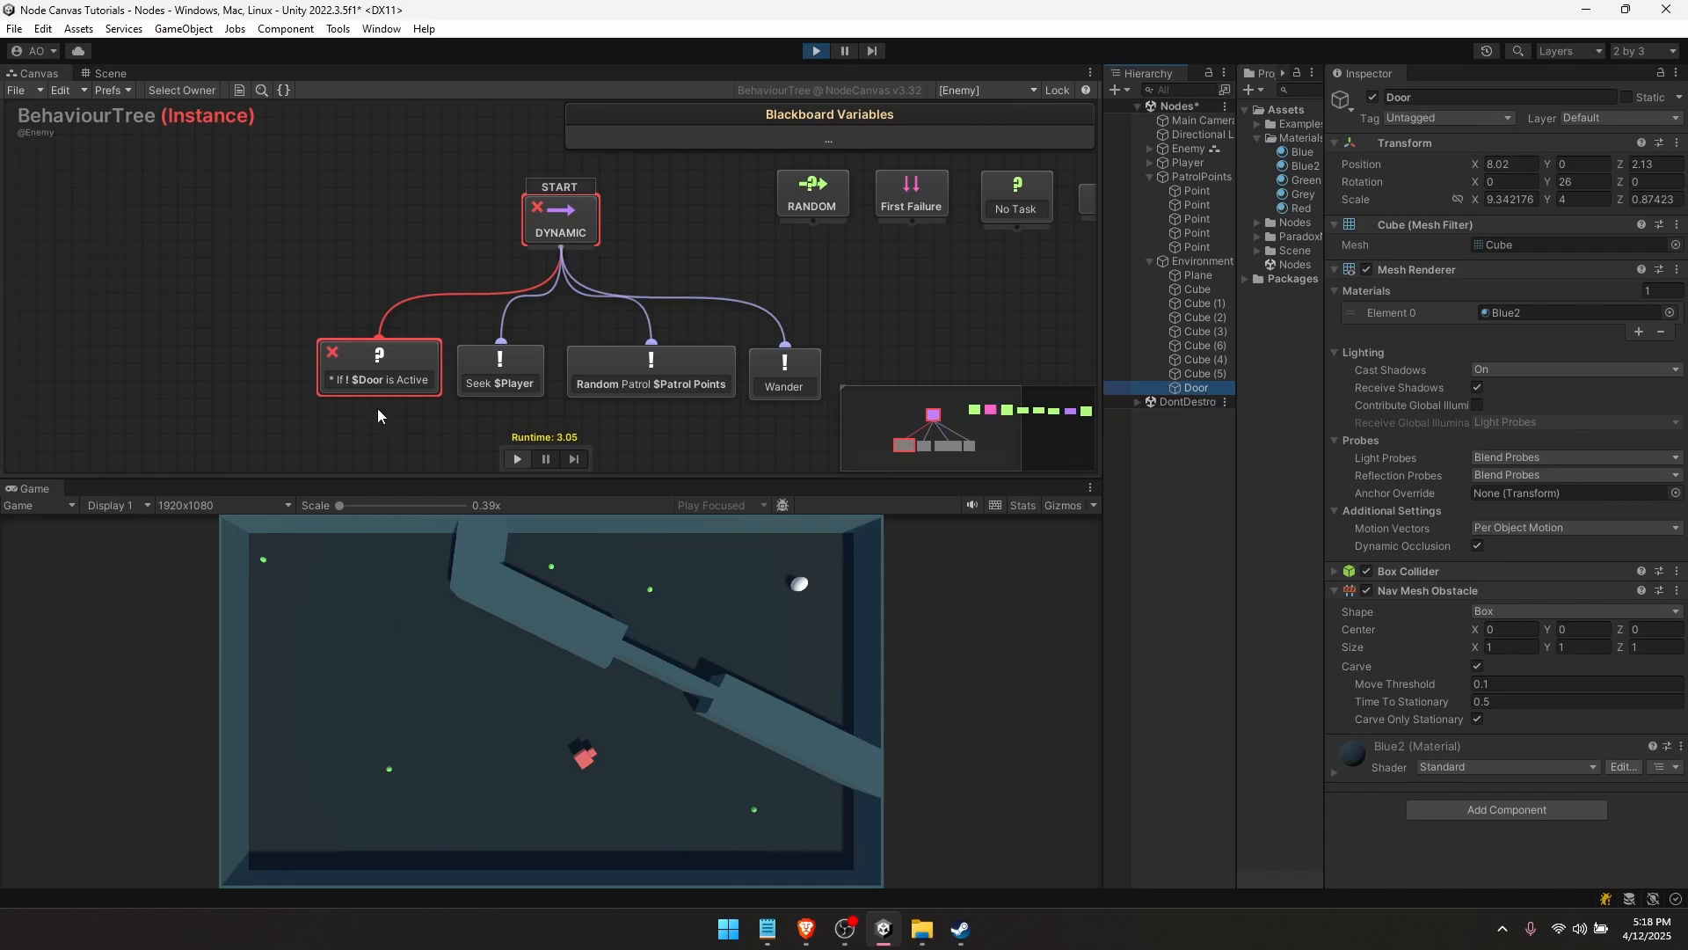
click(1372, 97)
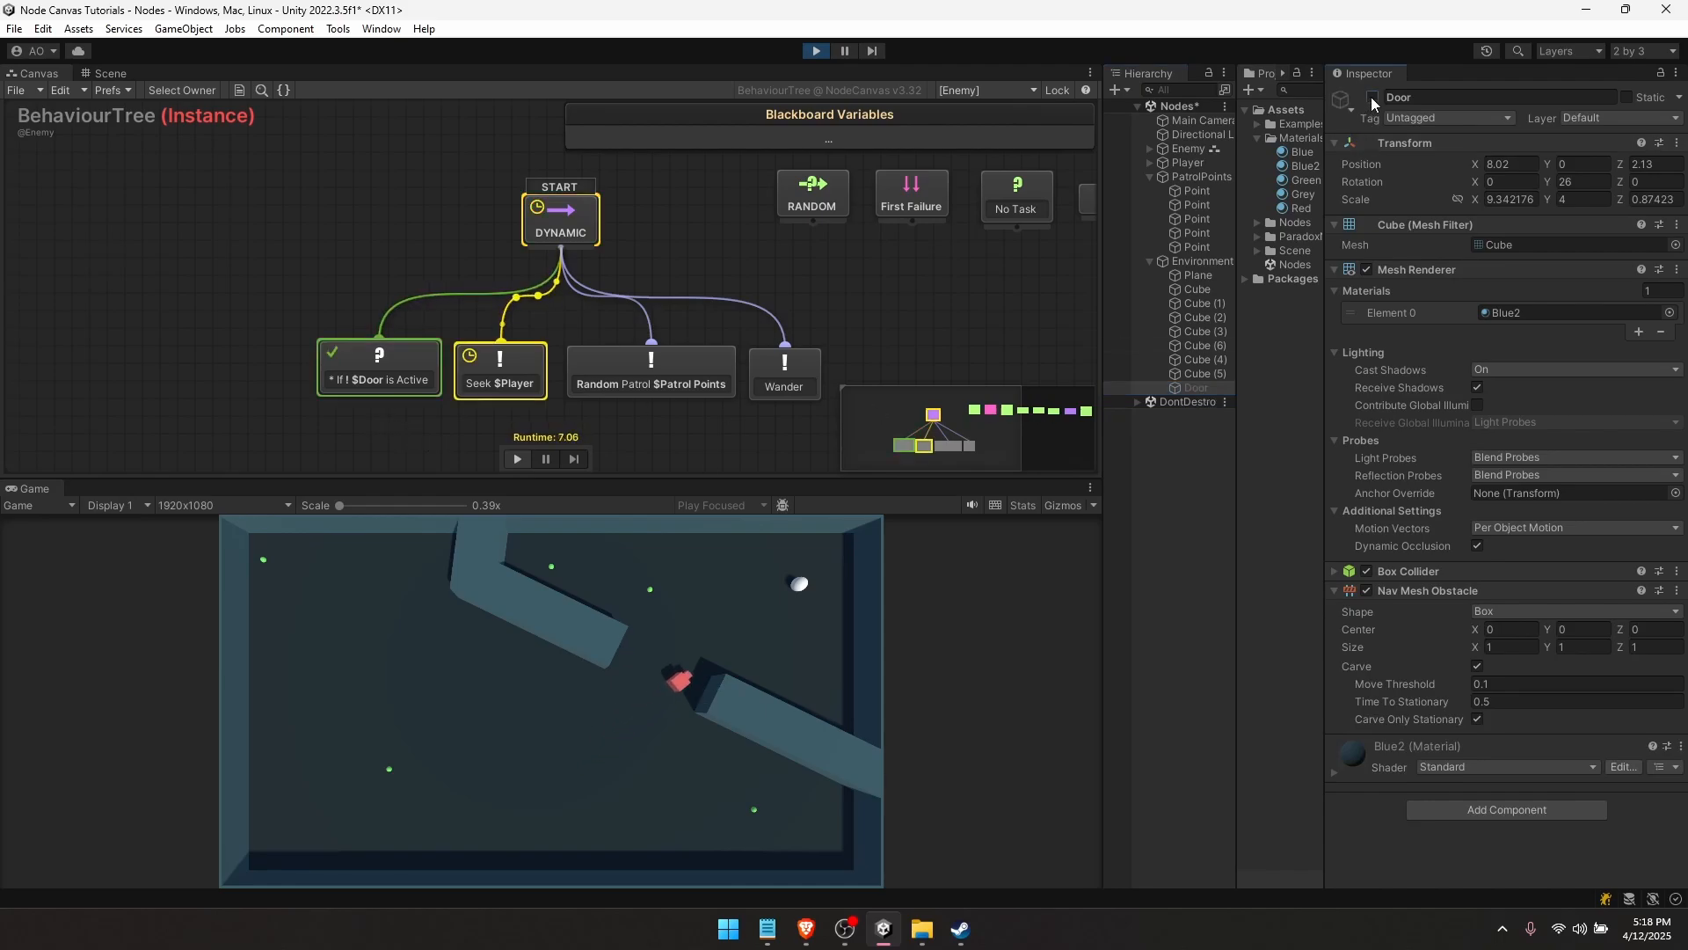
click(1372, 96)
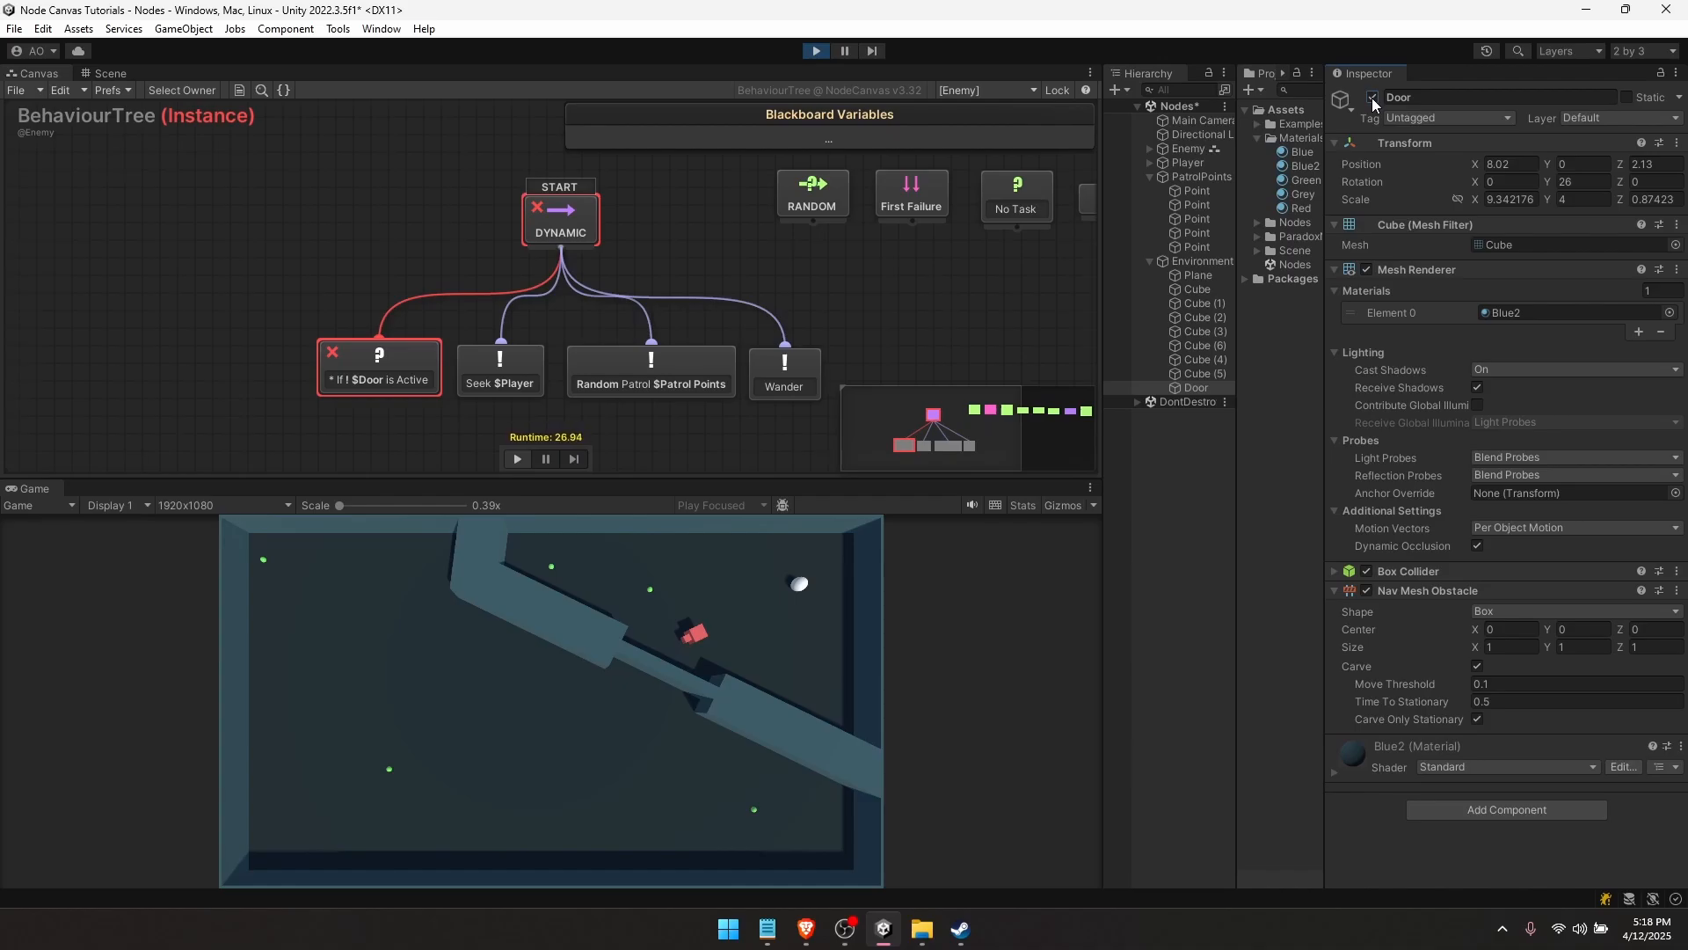
click(1371, 97)
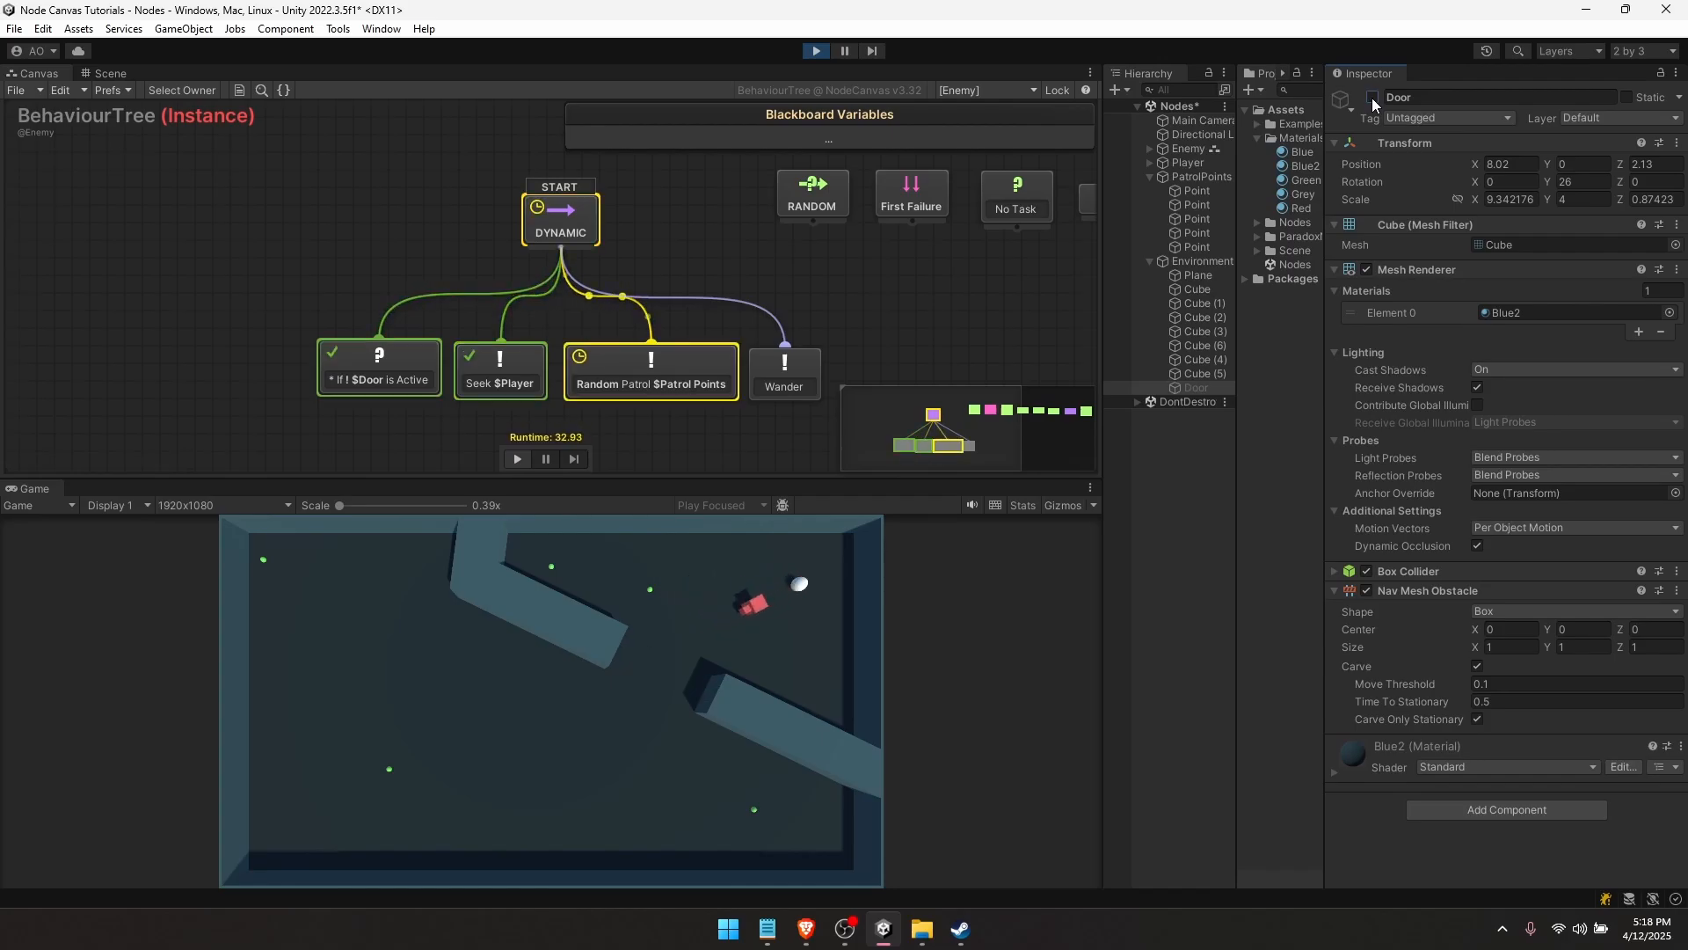
key(ctrl+p)
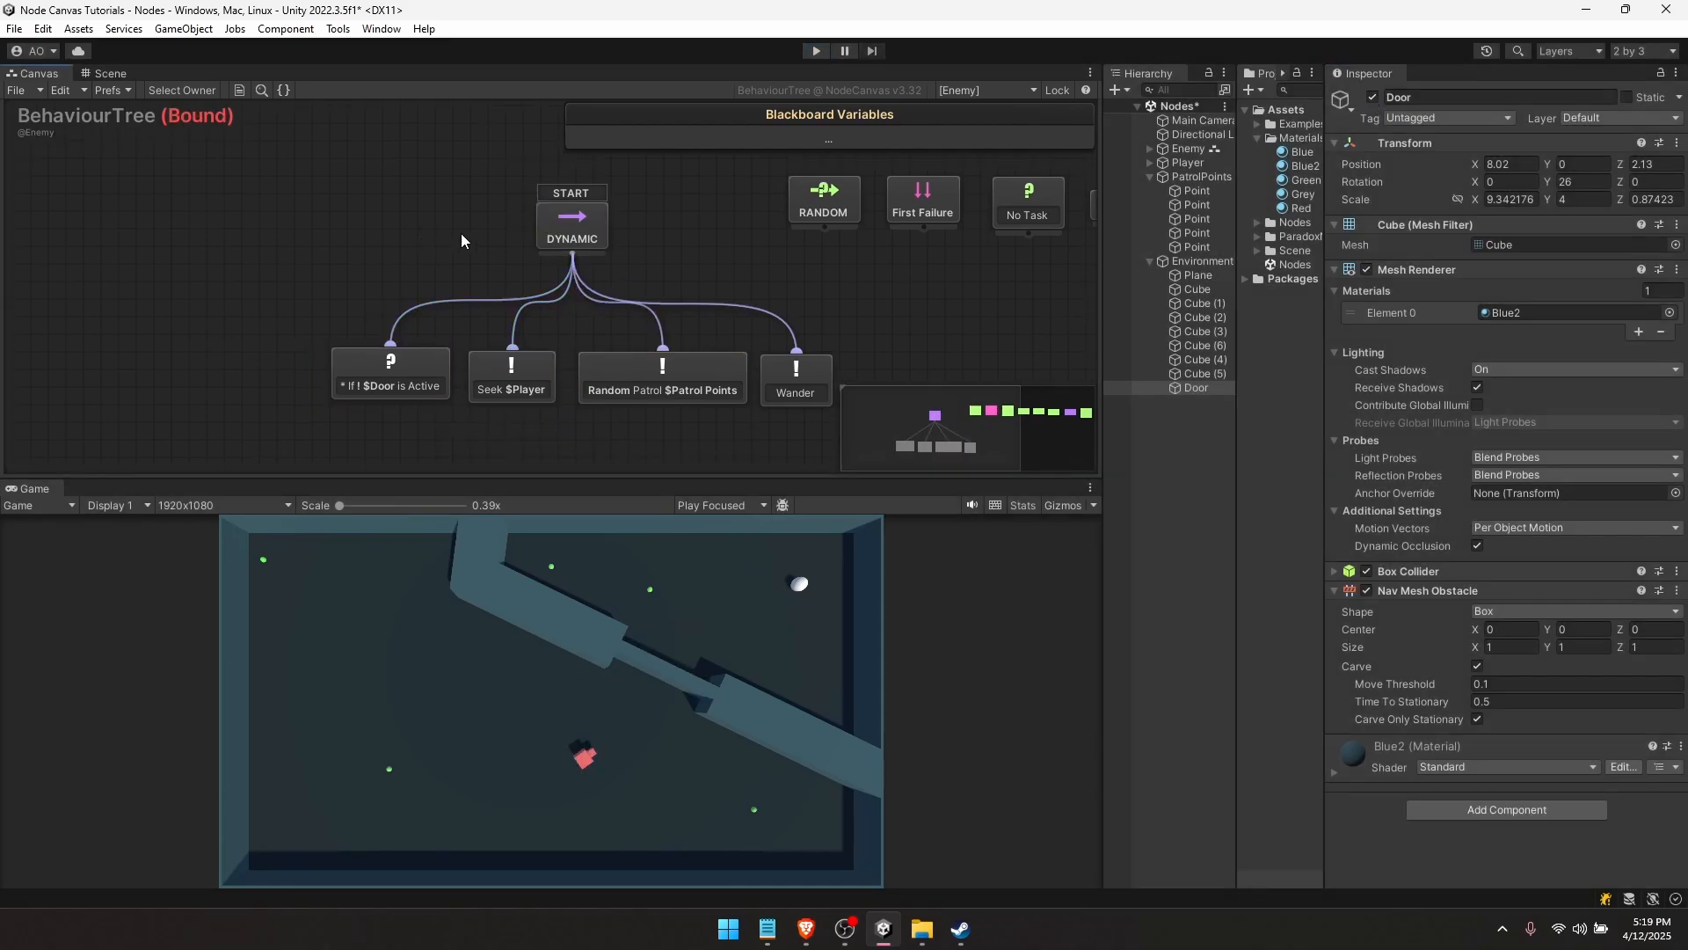
- Turn off Dynamic and enable Random on the Sequencer node
click(558, 234)
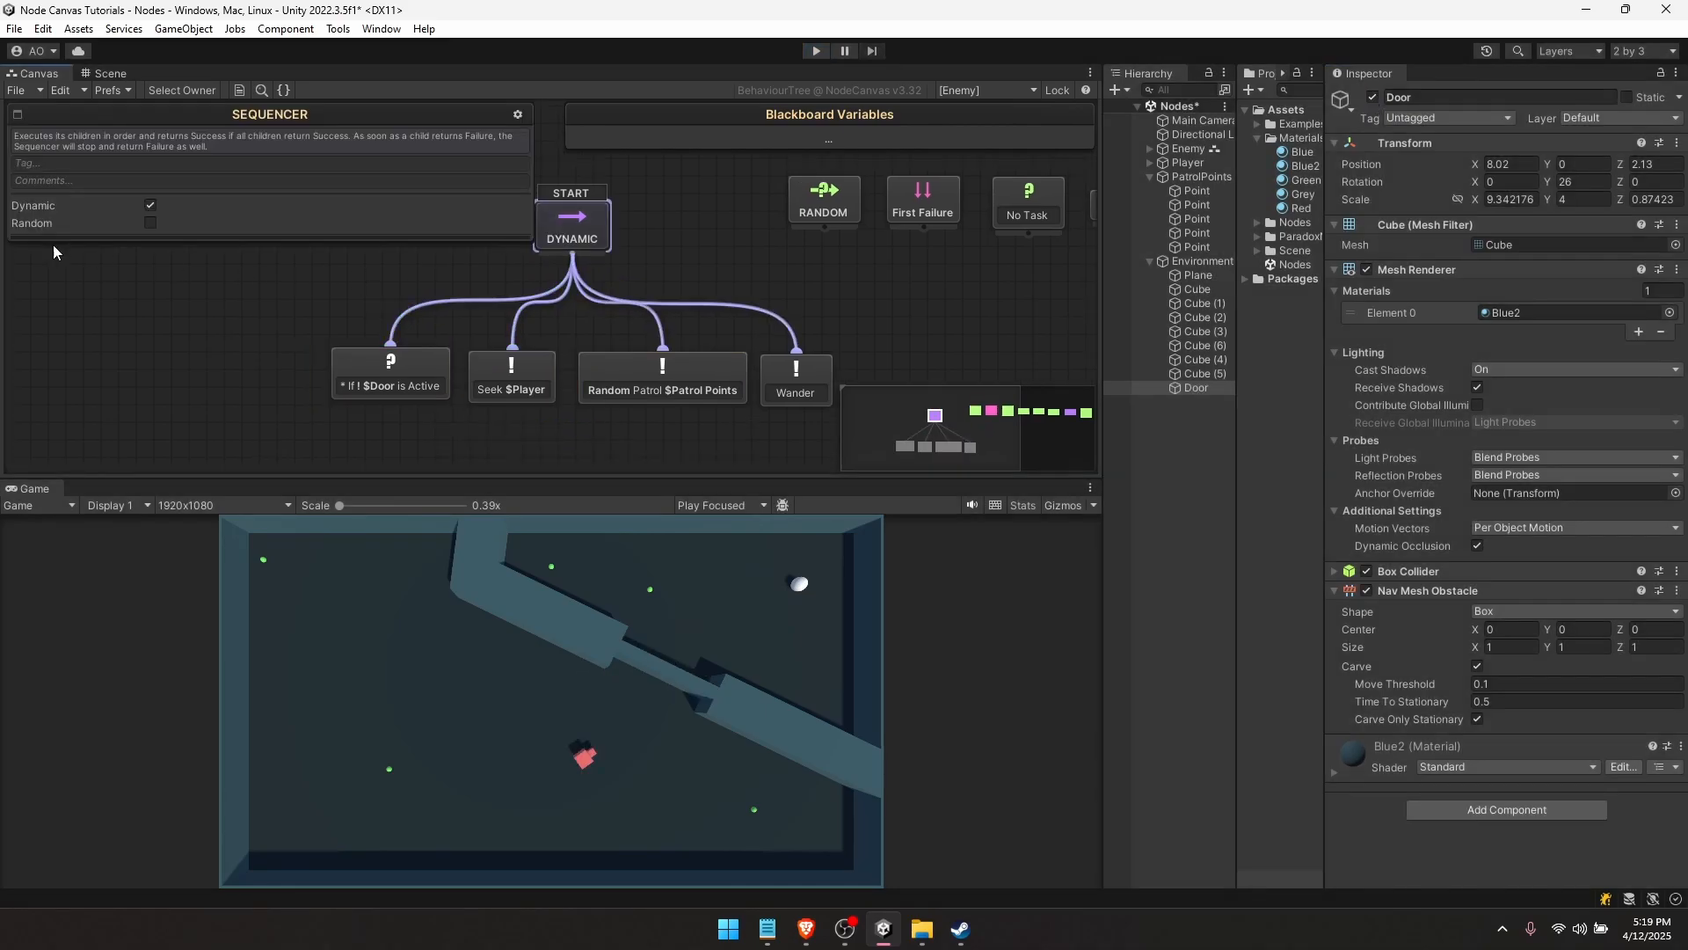
click(150, 206)
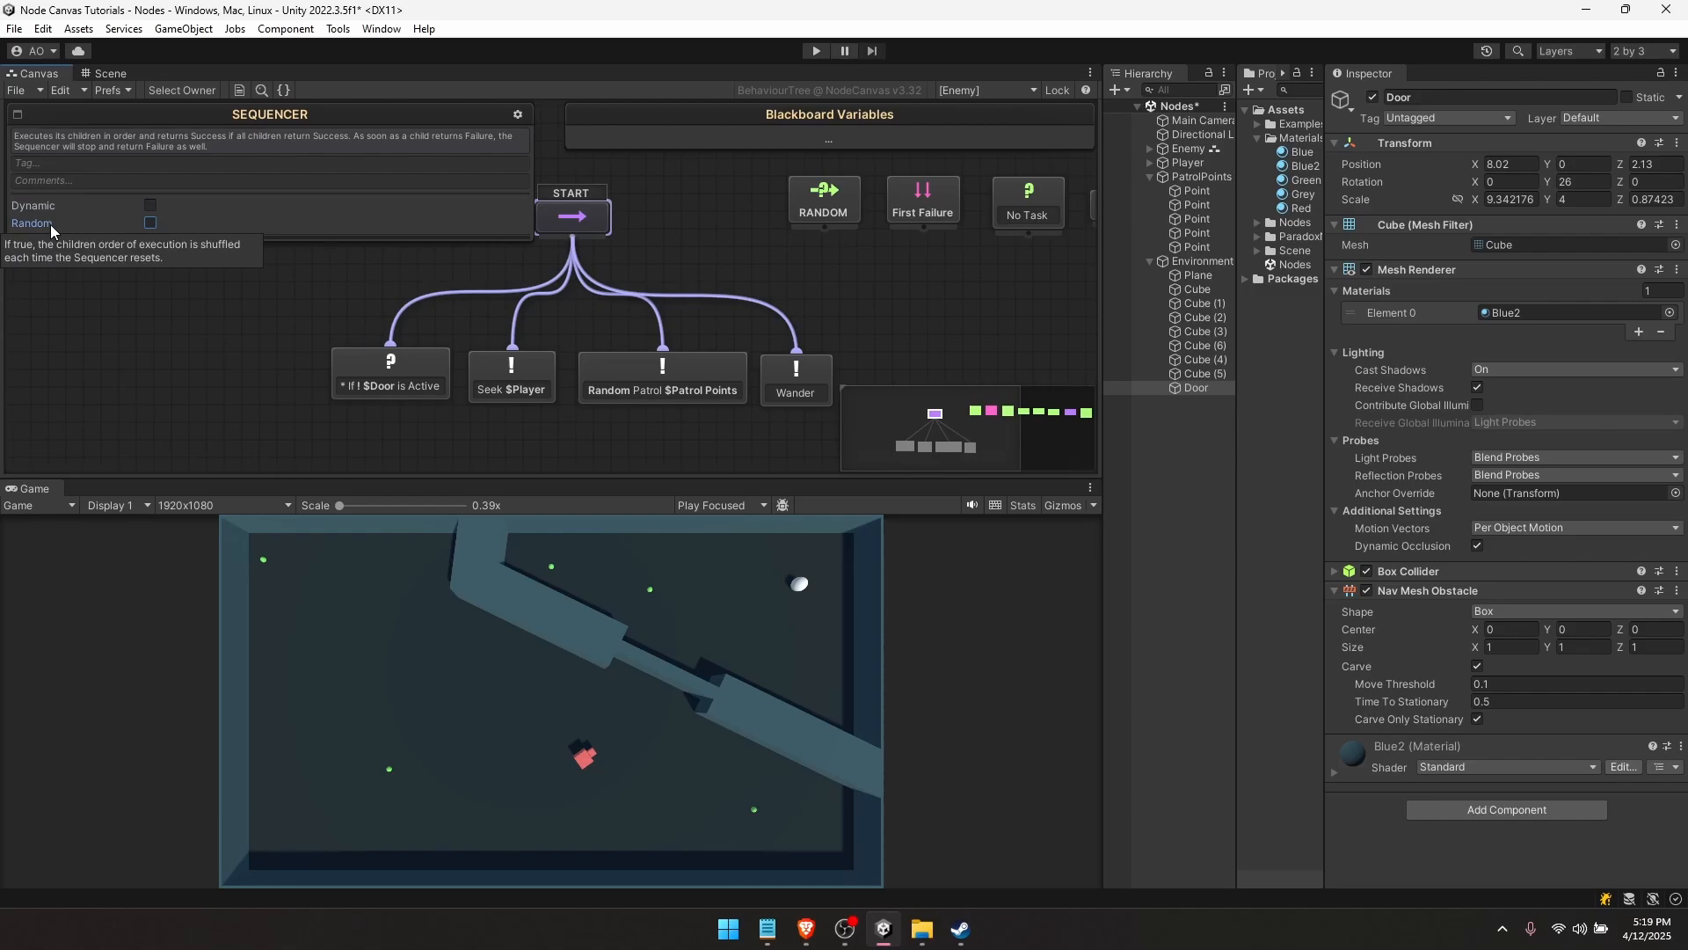
click(149, 223)
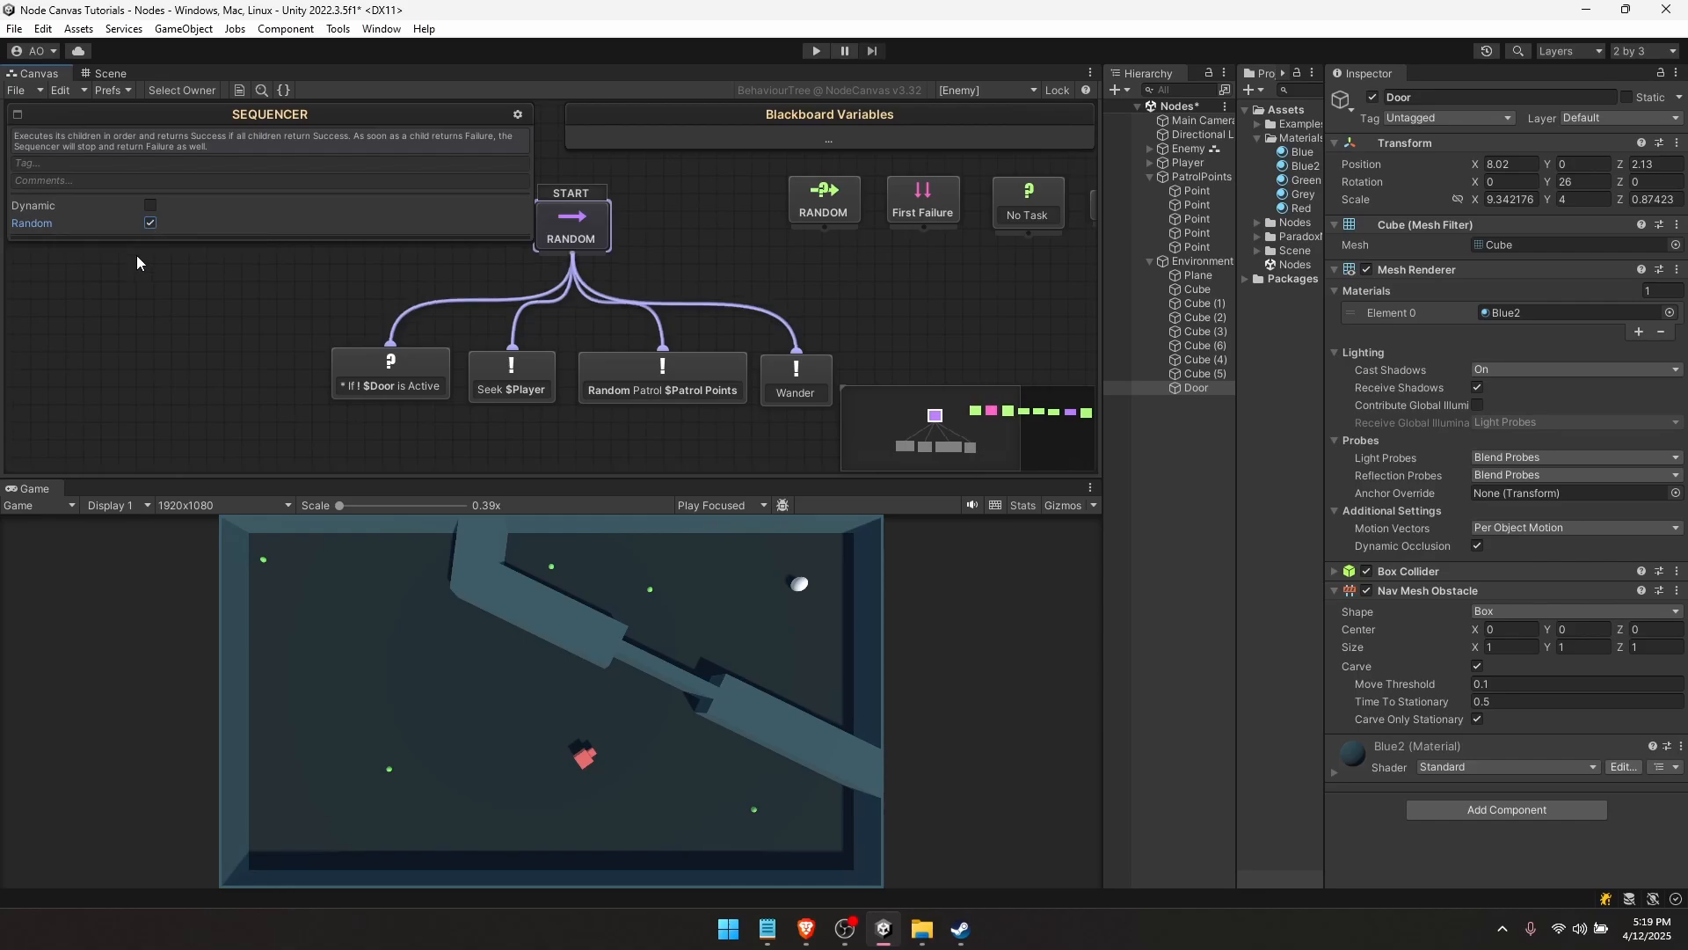
click(473, 261)
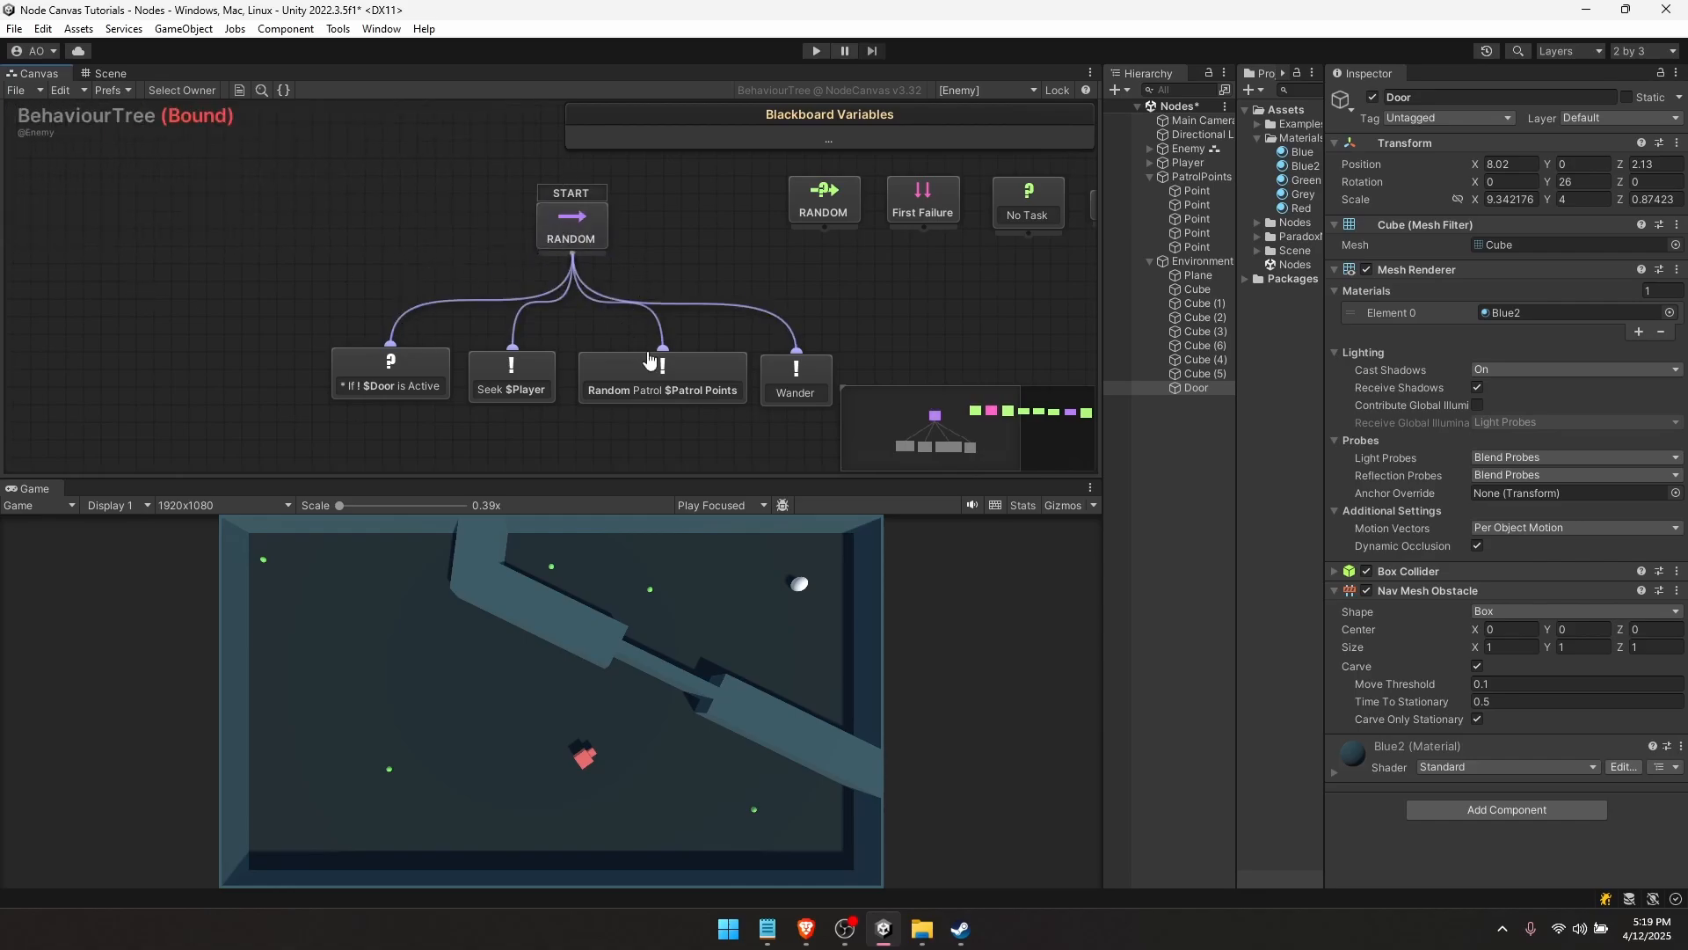
- Examine each child of the random Sequencer in turn: the Door condition, Seek, Random Patrol and Wander
click(650, 368)
click(435, 386)
click(514, 378)
click(796, 378)
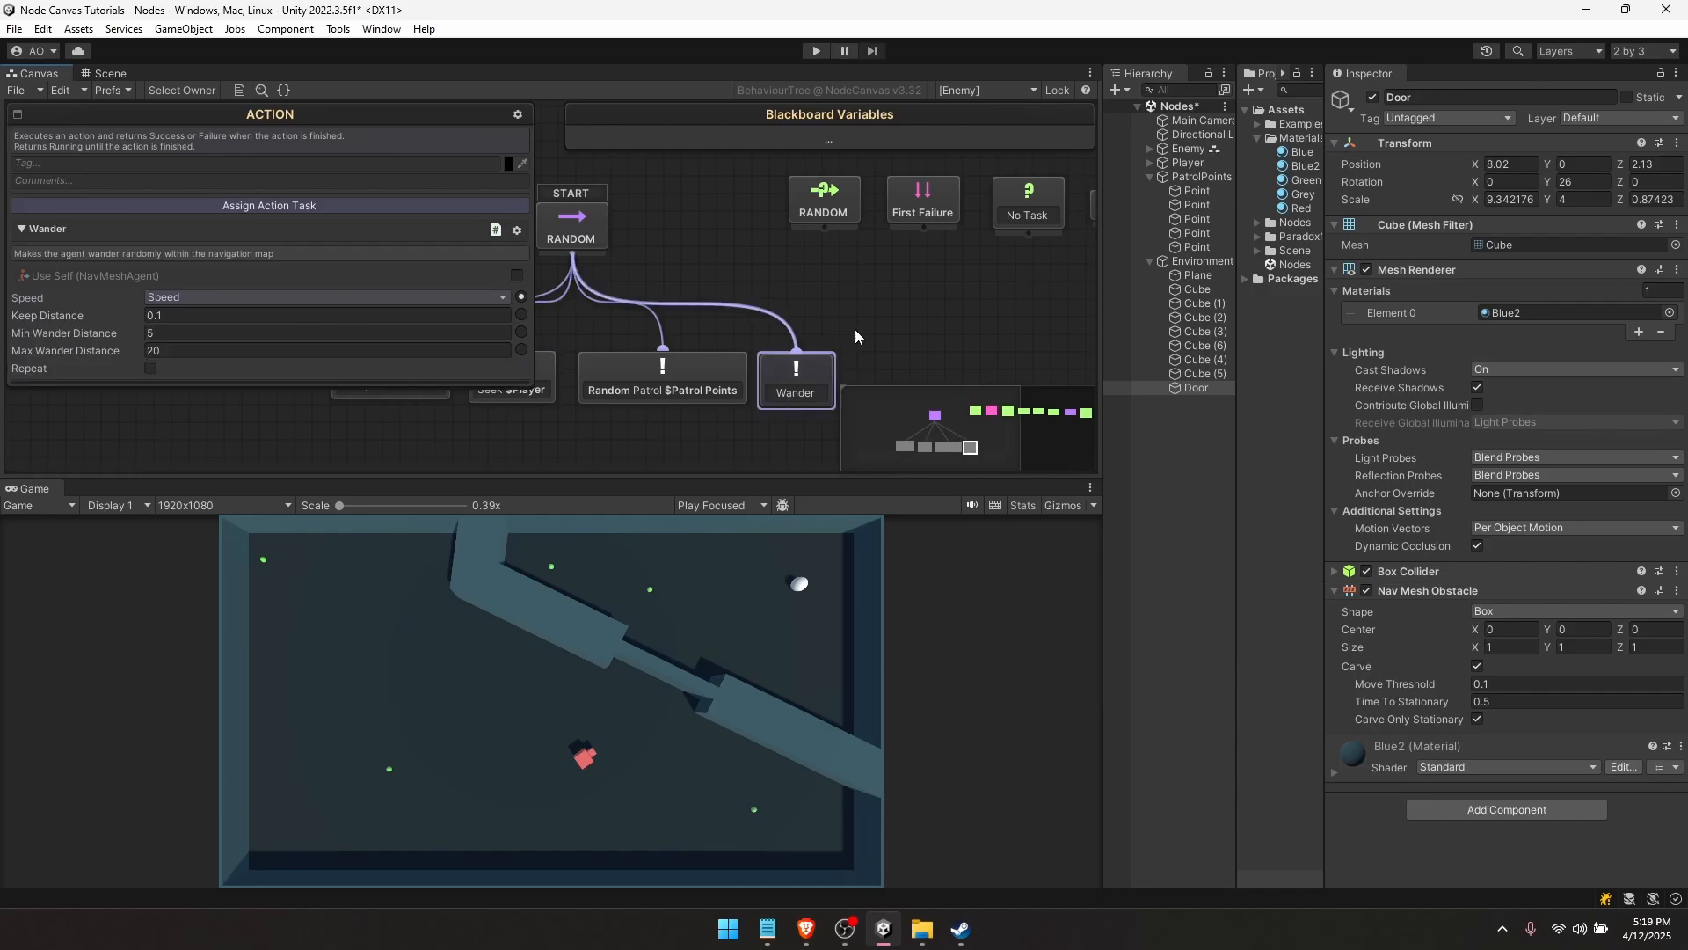
click(855, 329)
key(shift+space)
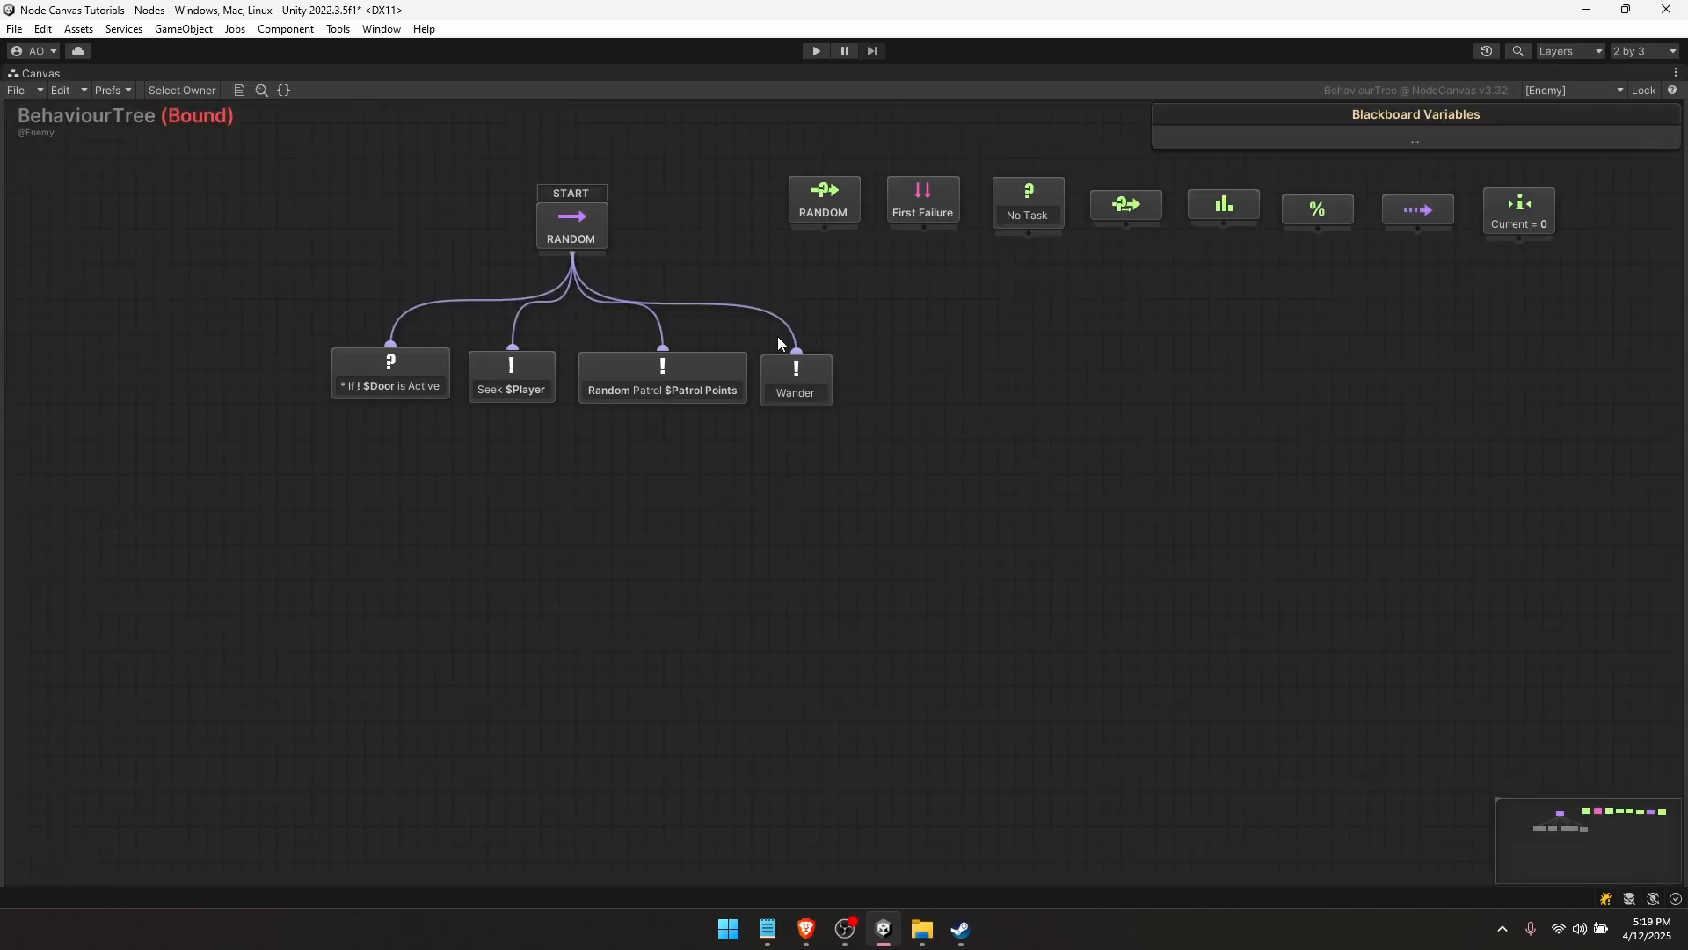
click(797, 396)
click(526, 389)
click(652, 393)
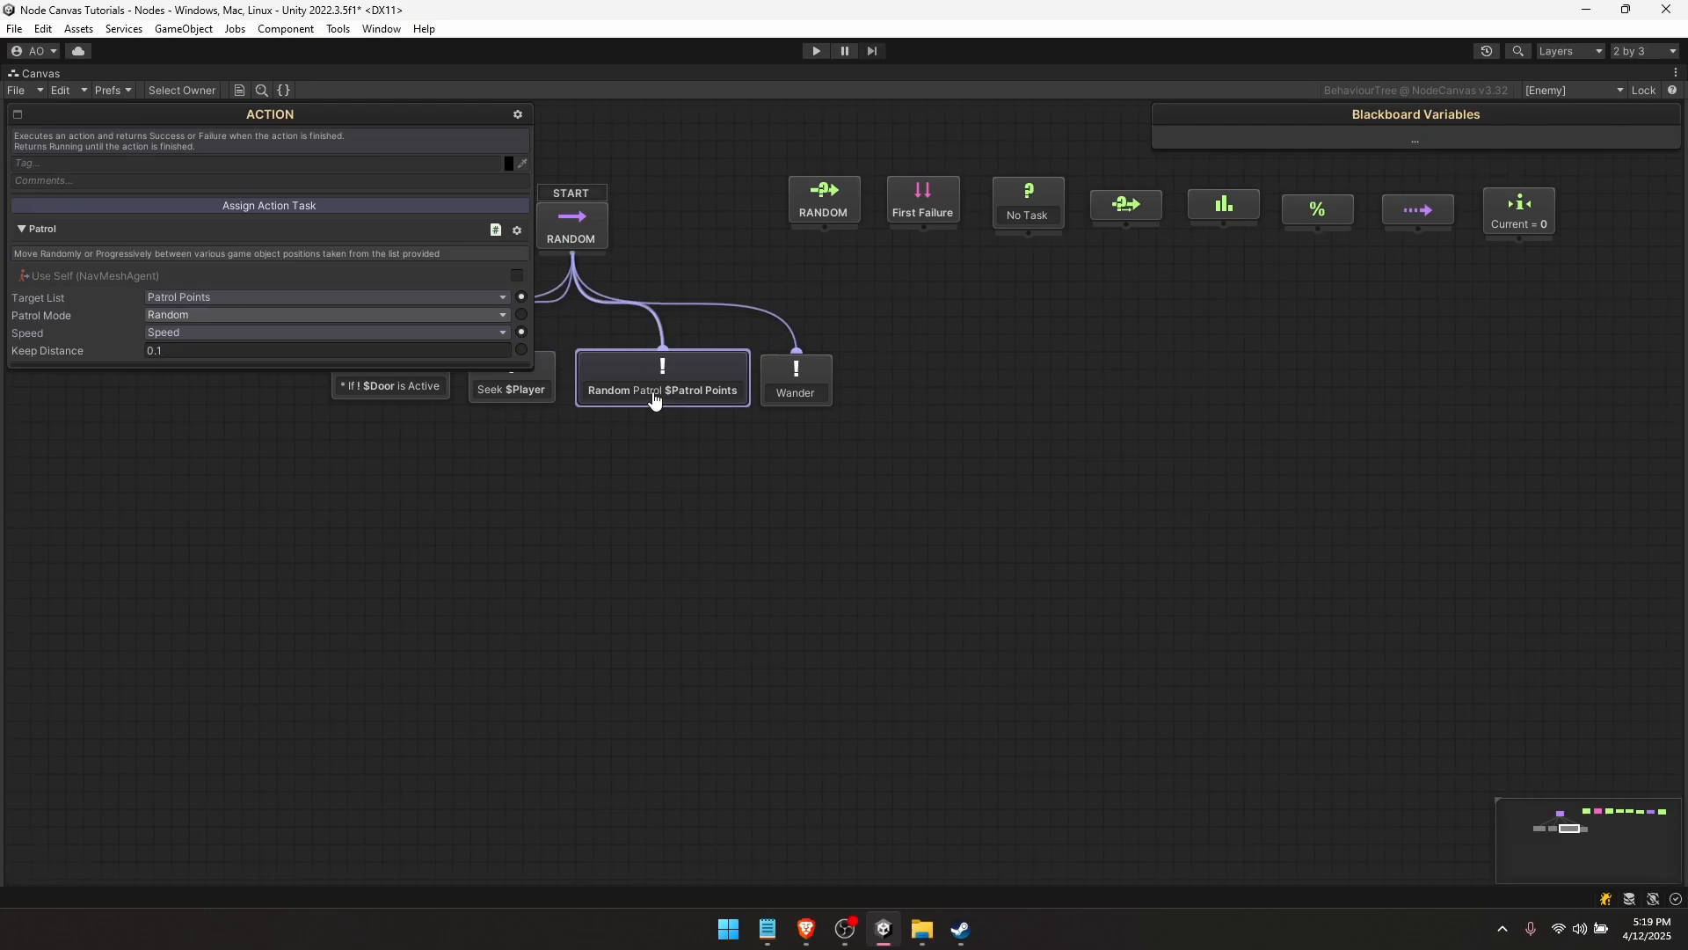
click(384, 387)
middle_drag(447, 378, 563, 466)
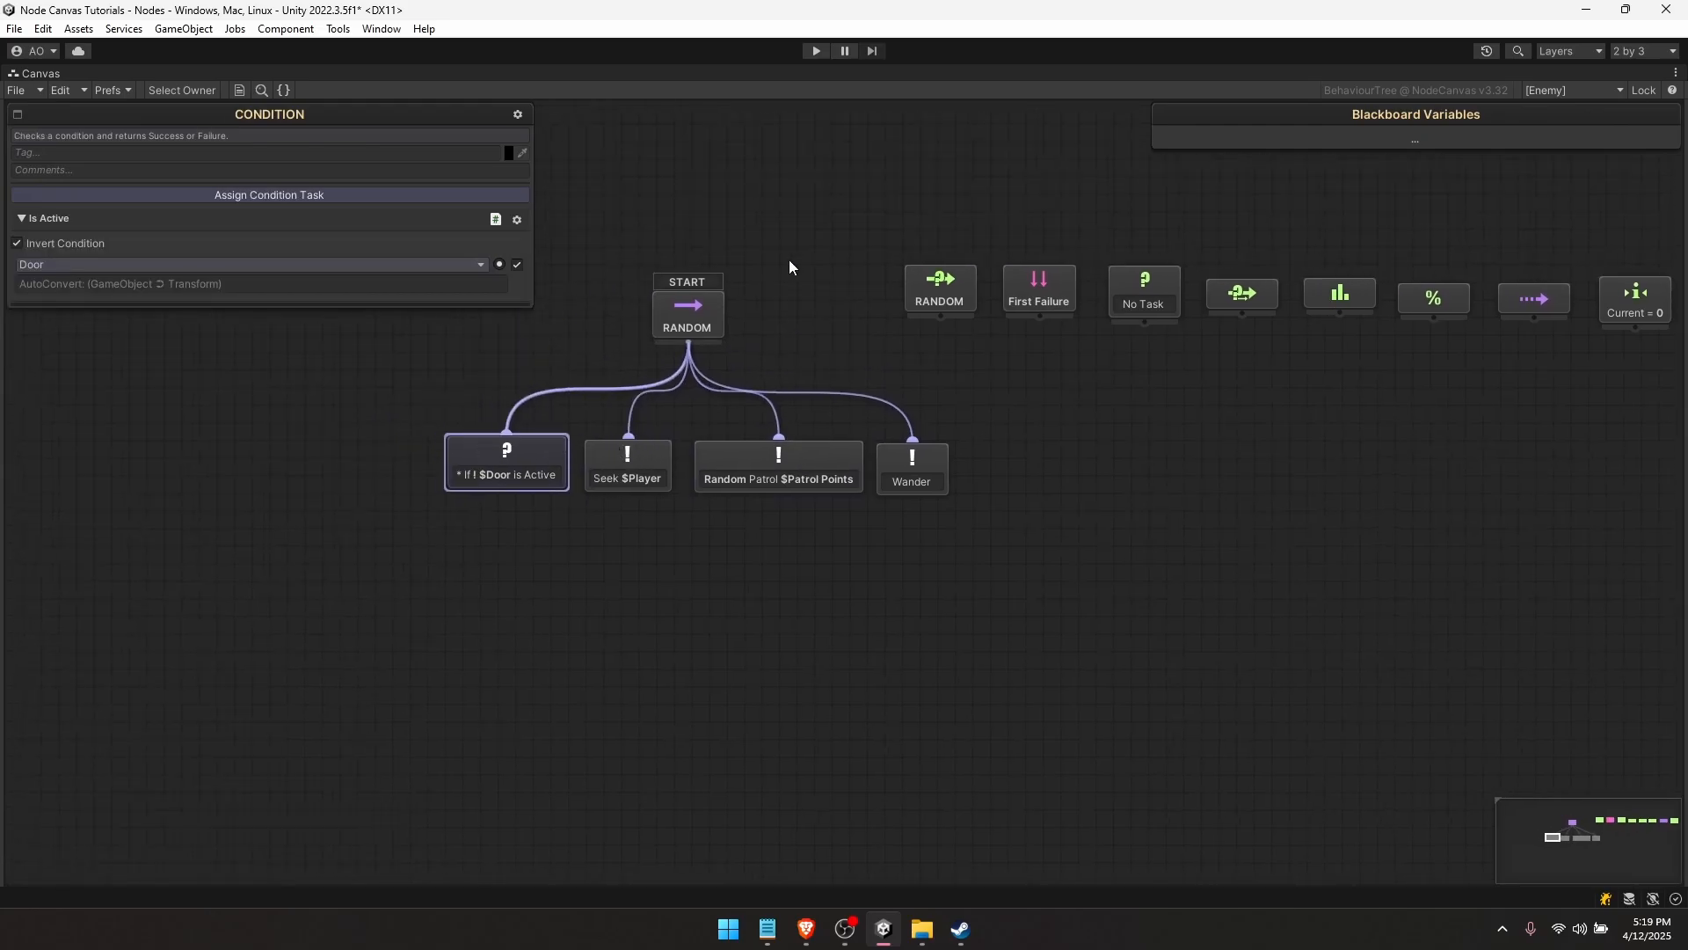
key(shift+space)
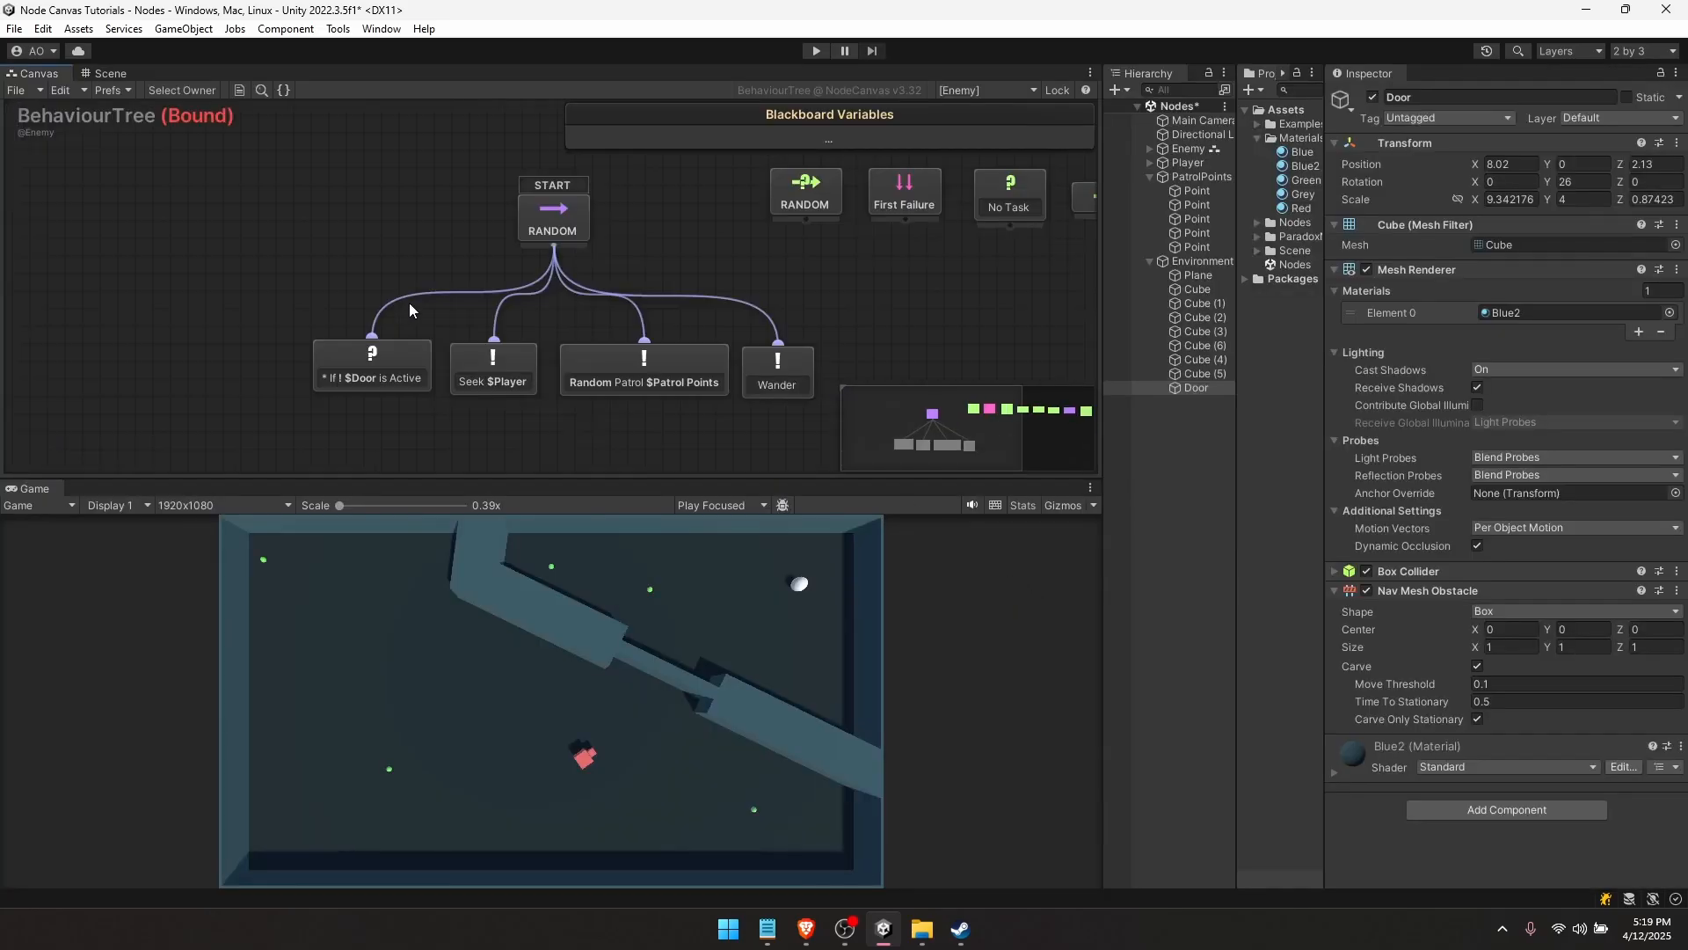
- Delete the connection from the Sequencer to the Door condition and move that node away from the tree
click(409, 302)
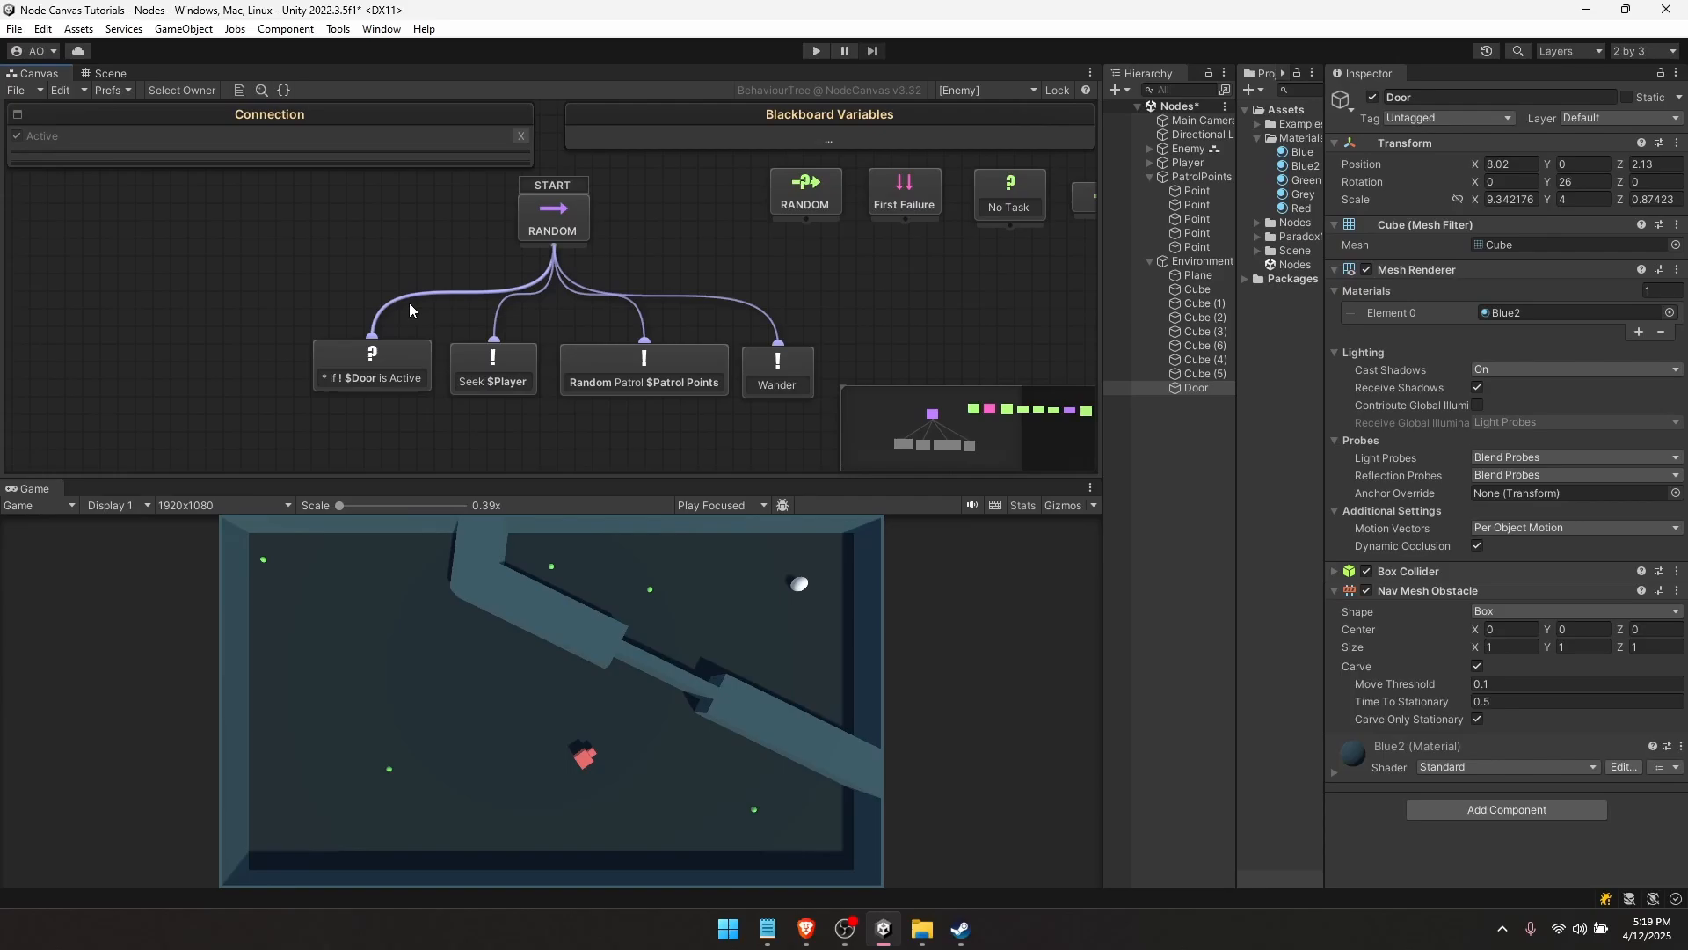
key(Delete)
drag(367, 387, 190, 389)
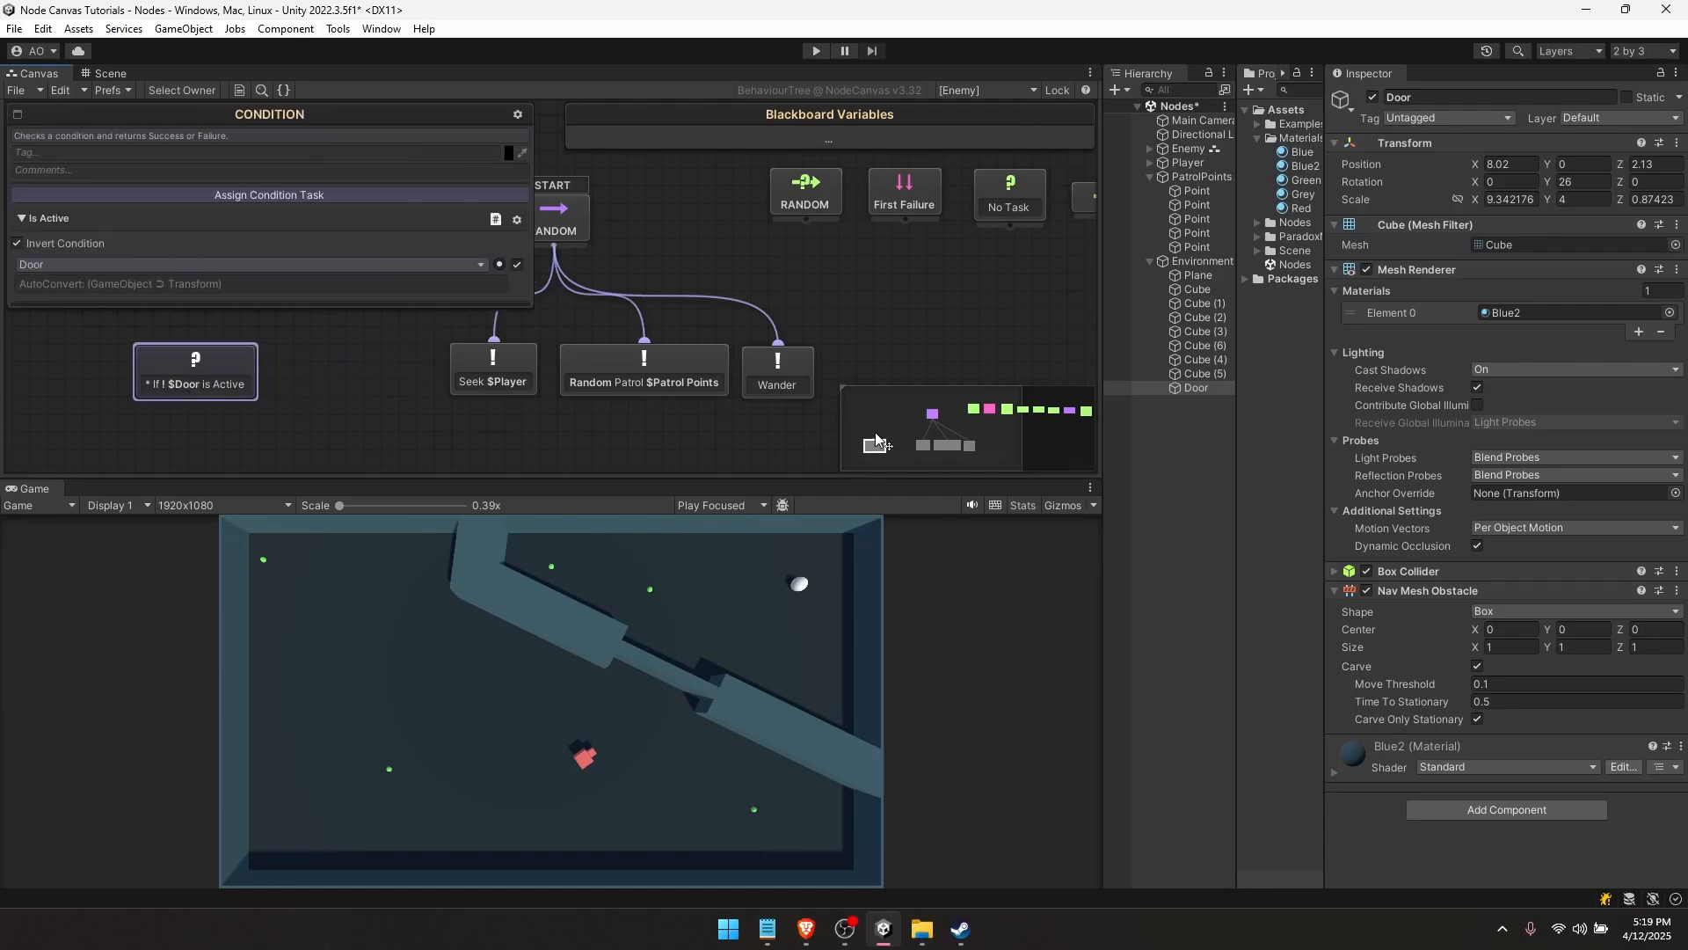
- Centre the Seek, Random Patrol and Wander nodes under the random Sequencer and run the scene
drag(825, 429, 410, 390)
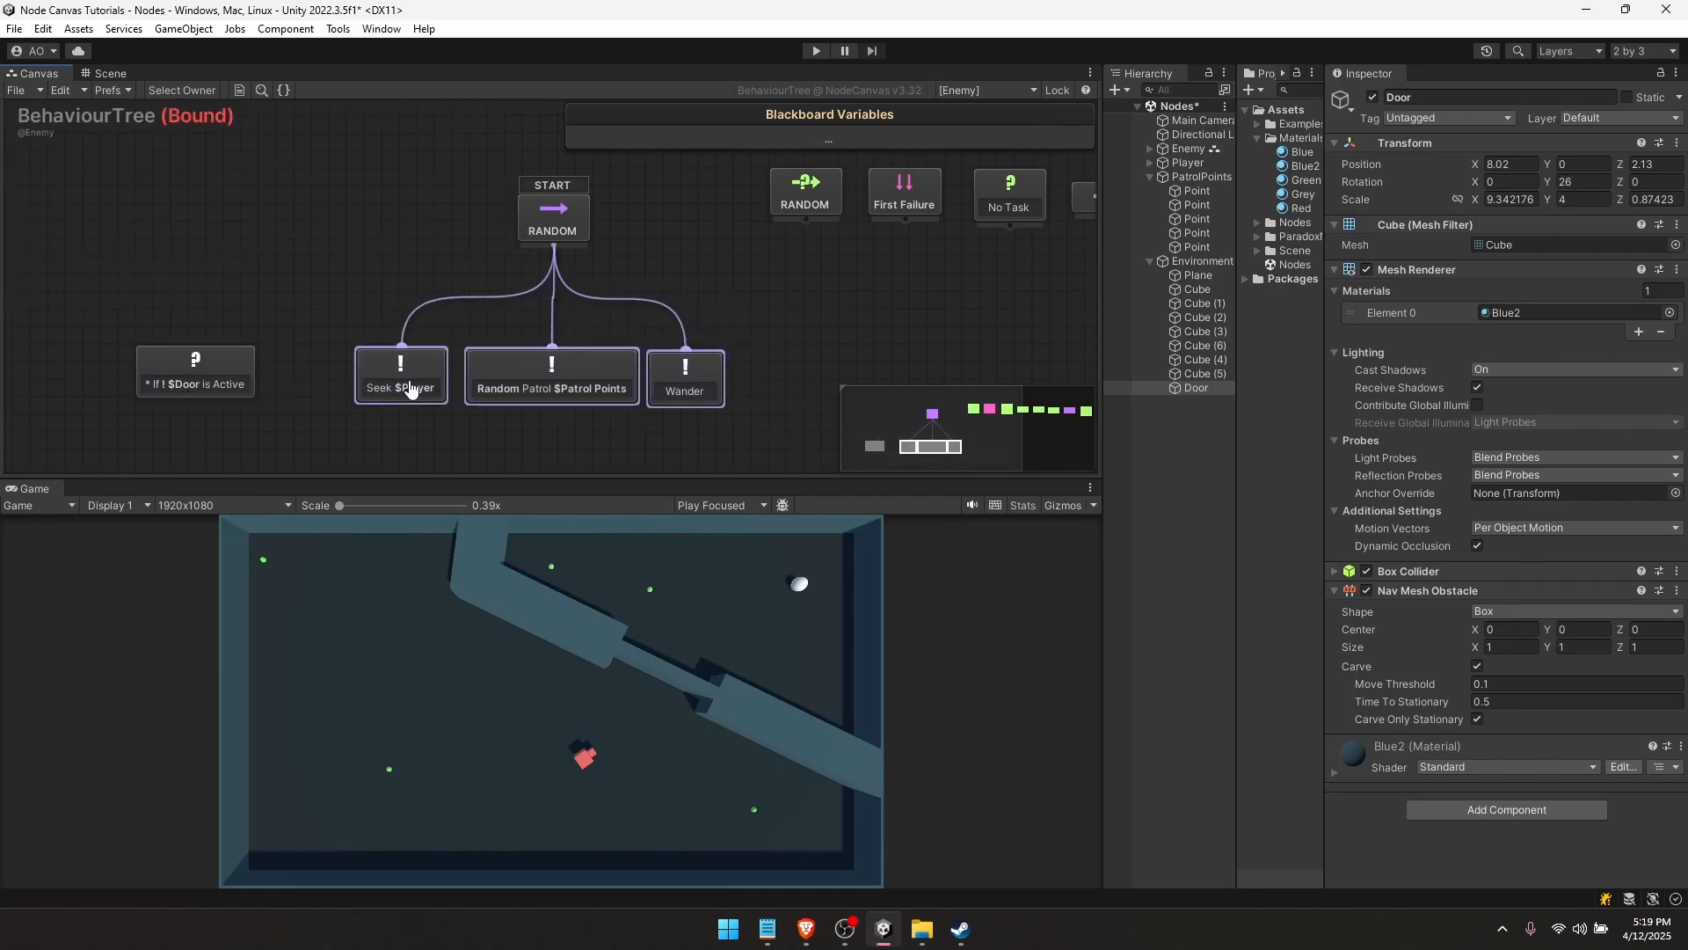
click(807, 255)
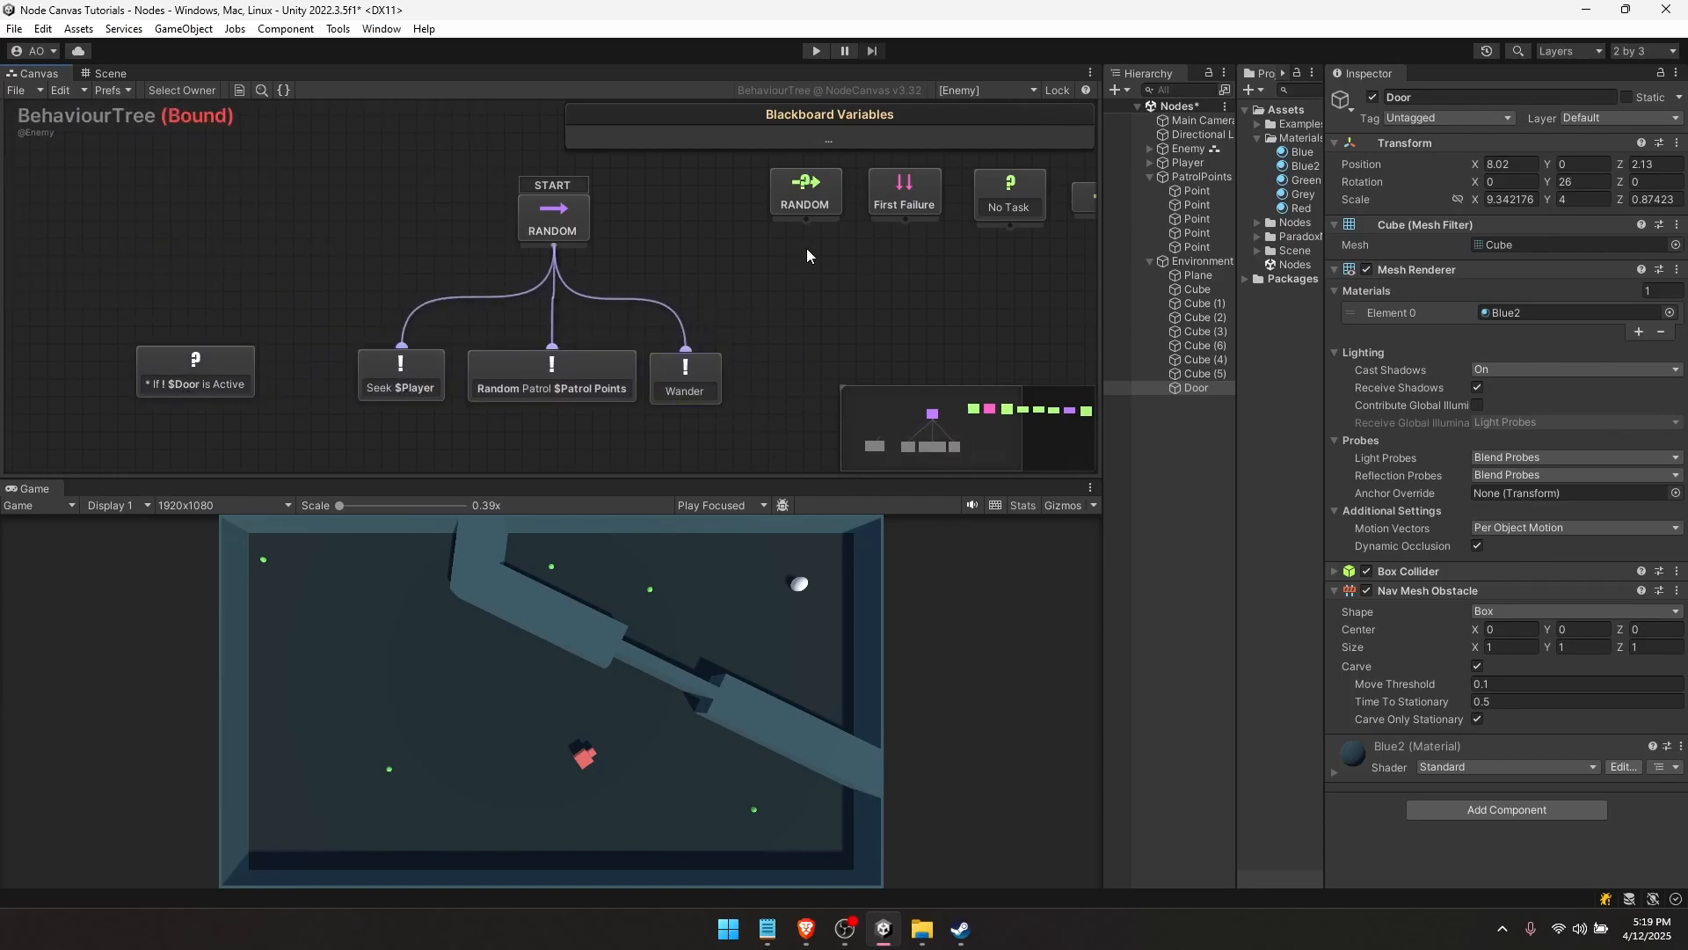
click(563, 388)
click(730, 318)
middle_drag(730, 313, 753, 340)
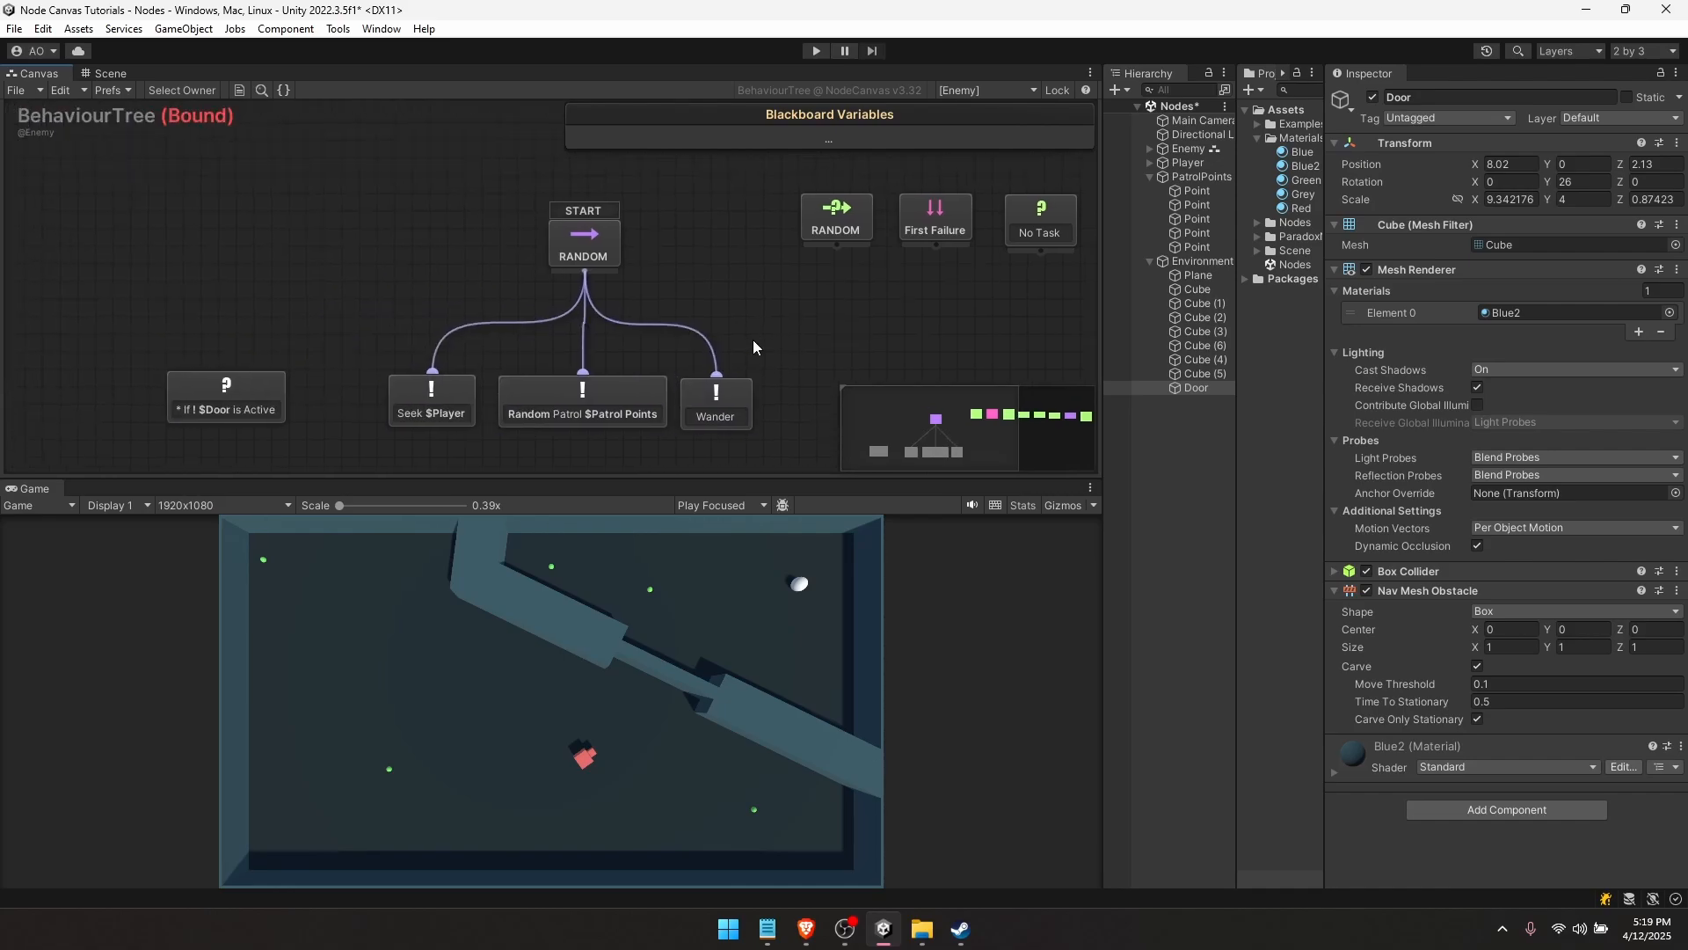
click(814, 55)
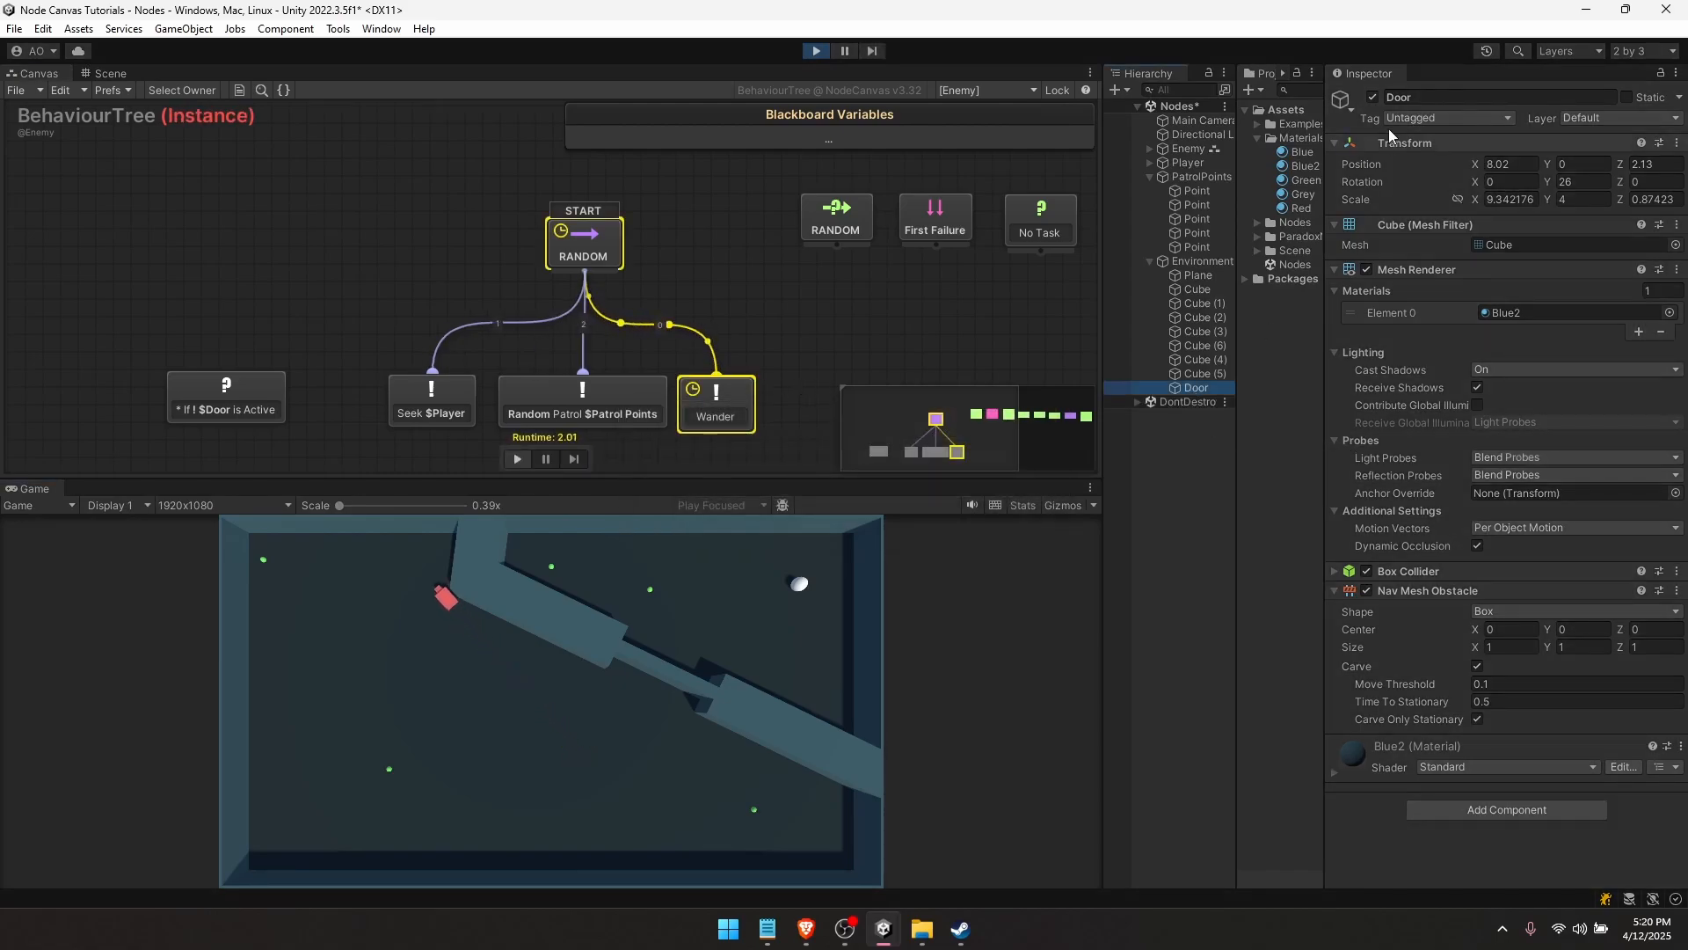
- Deactivate the Door object in the running scene, and stop play mode after the random Sequencer has moved through its children
click(1372, 97)
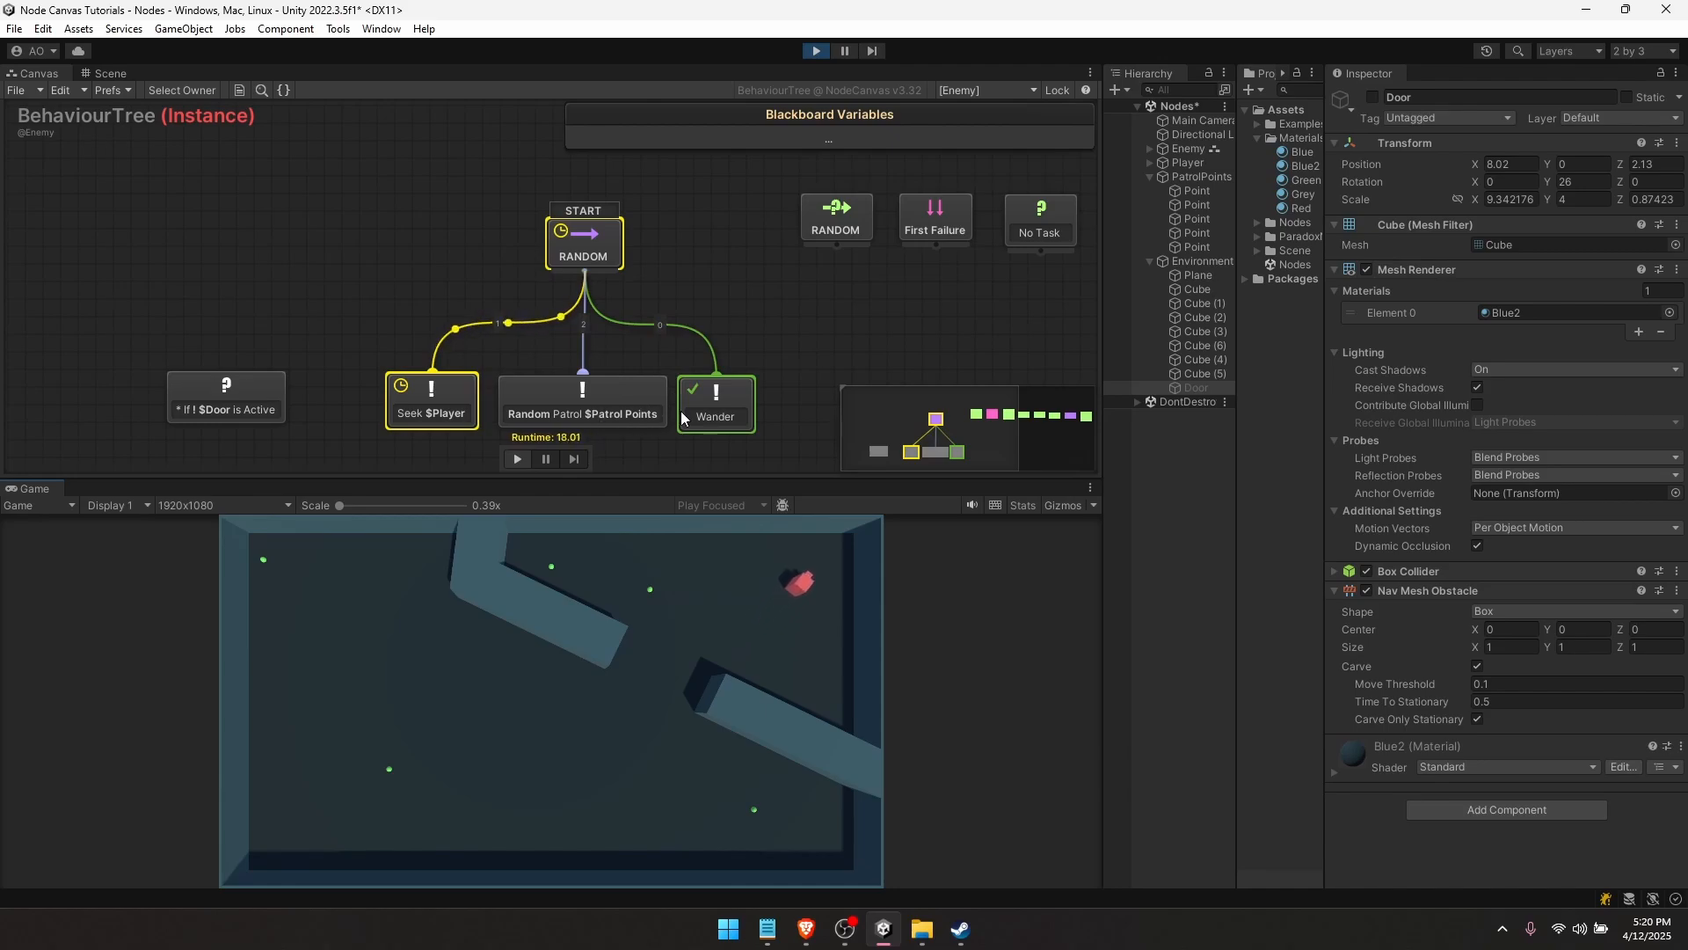
click(815, 50)
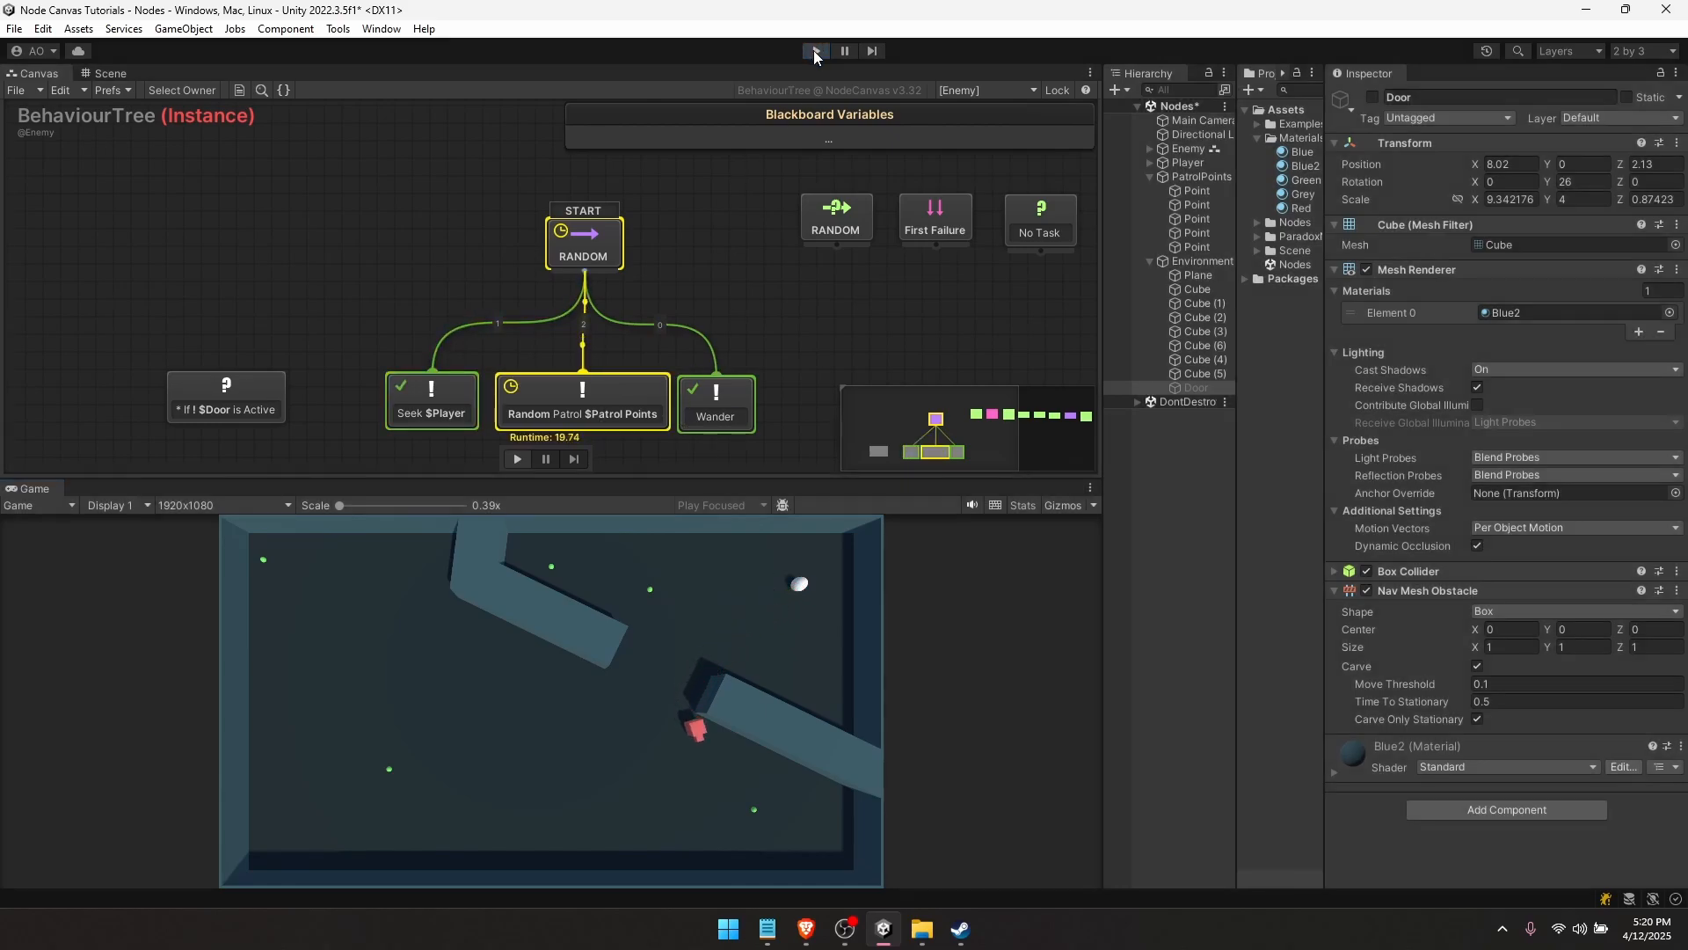
- Add a Repeat node beside the Wander node and set its Repeat Times to 5
right_click(545, 266)
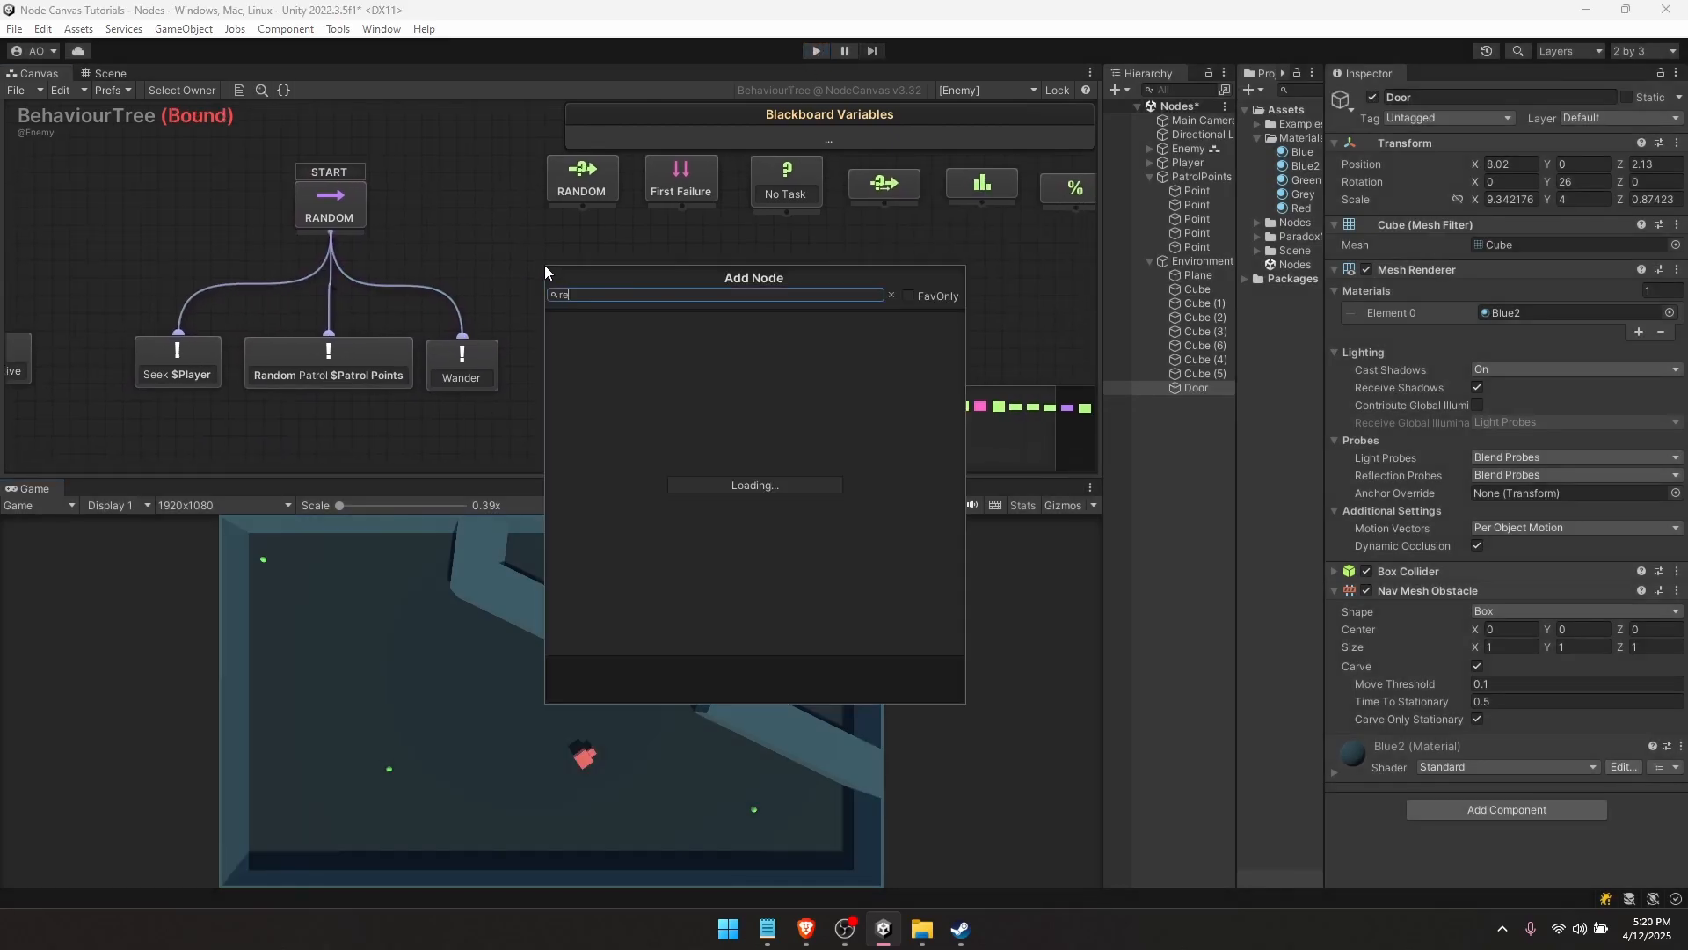
text(repe)
key(Down)
key(Return)
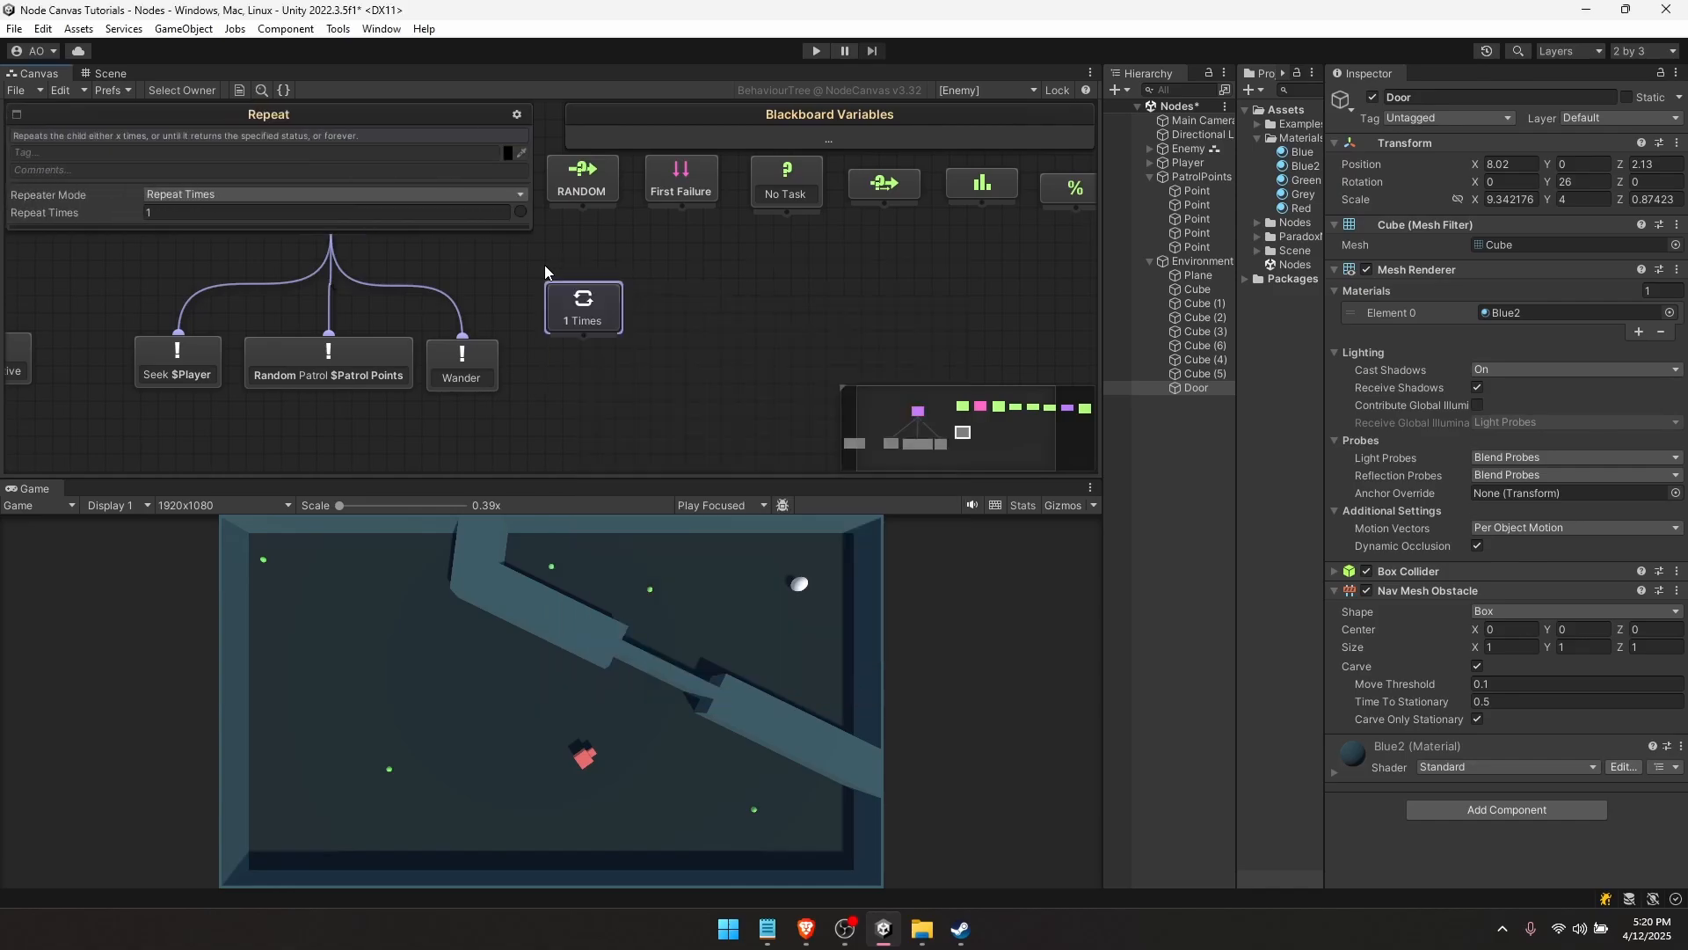
middle_drag(518, 288, 591, 374)
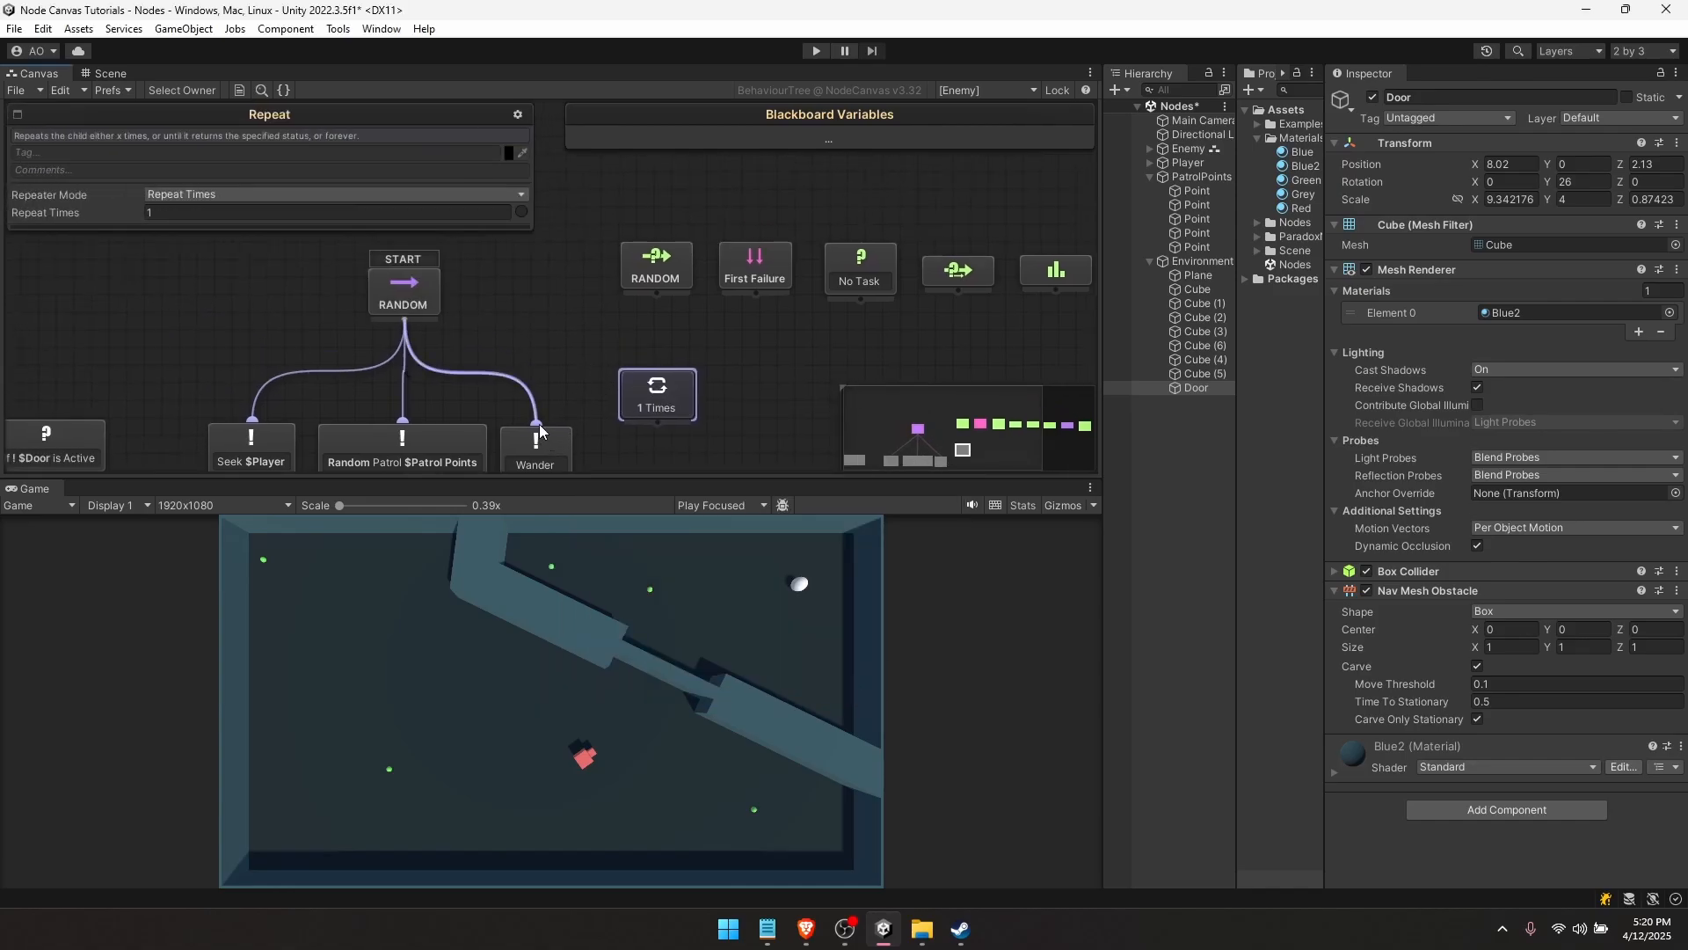
drag(649, 382, 608, 365)
click(183, 208)
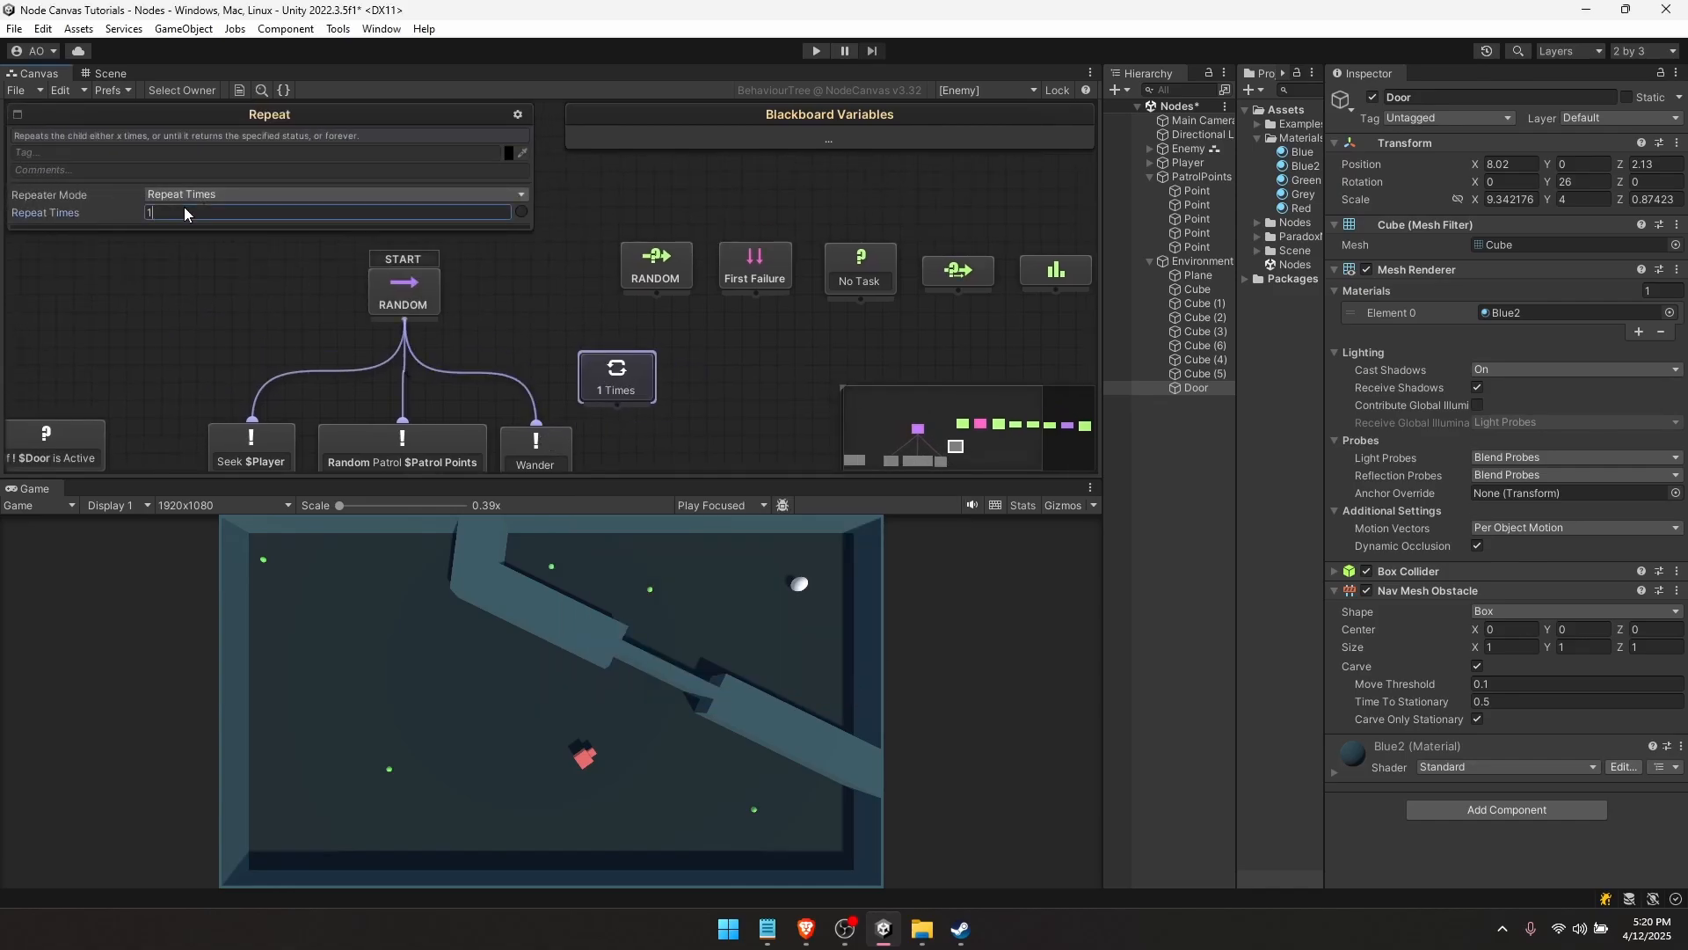
text(5)
- Insert the Repeat node between the random Sequencer and Wander, with Wander placed beneath it, and run the scene
drag(404, 319, 534, 438)
middle_drag(659, 412, 681, 362)
drag(565, 400, 647, 410)
ctrl+click(651, 335)
drag(652, 335, 607, 407)
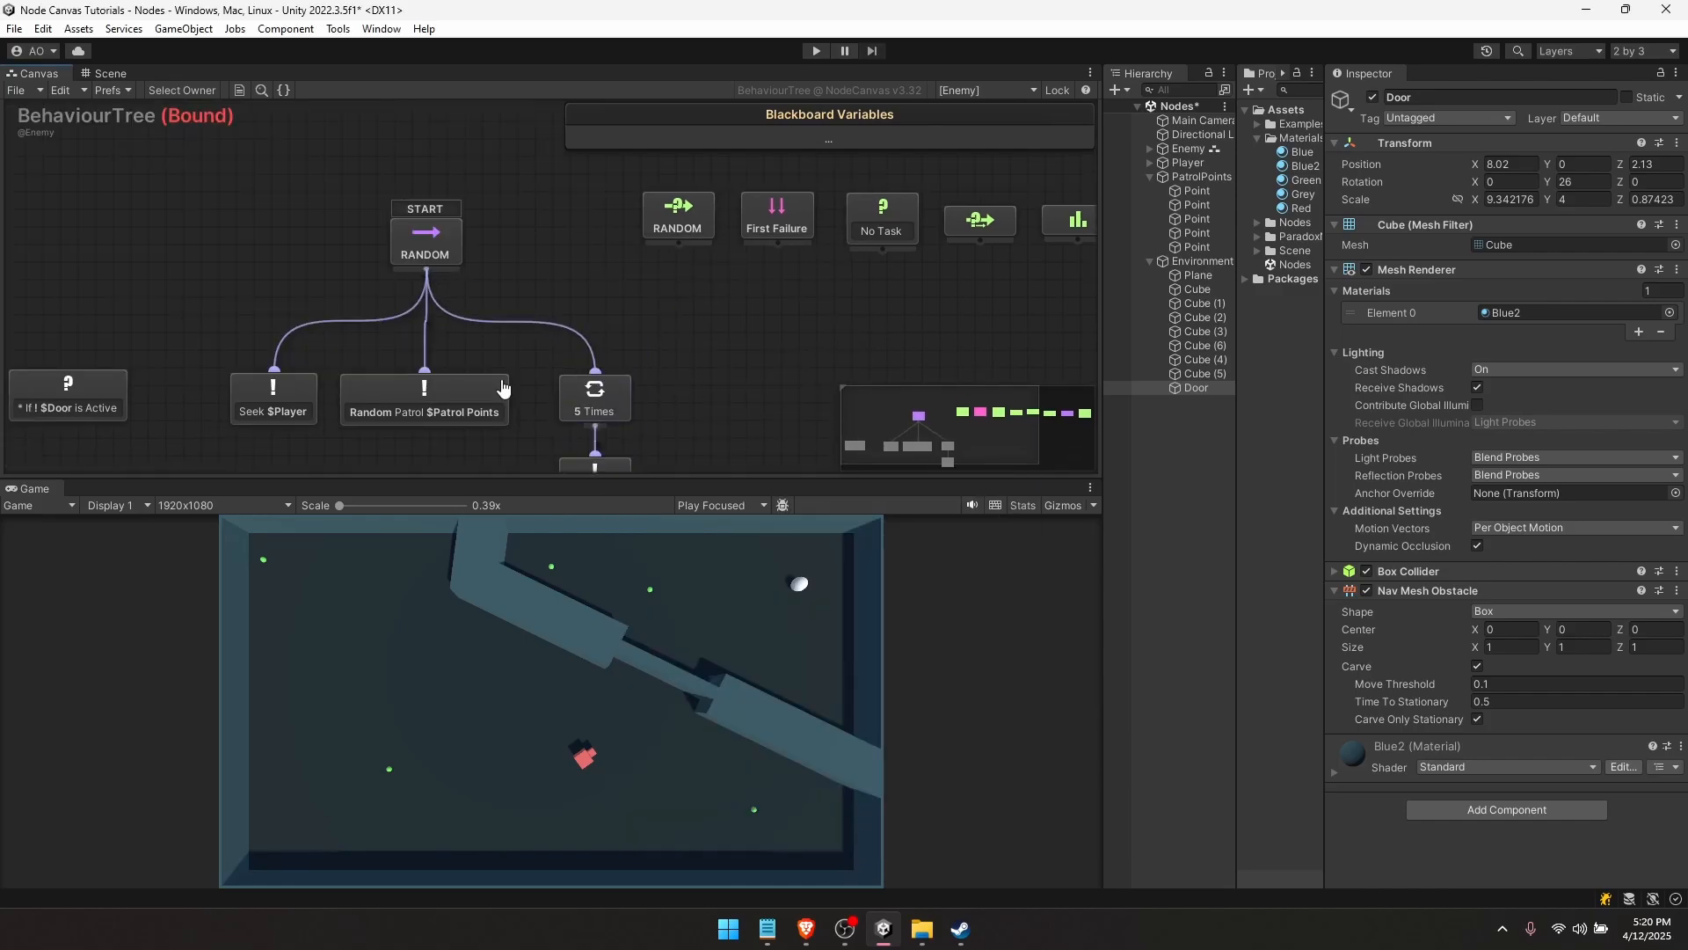
middle_drag(536, 357, 672, 292)
click(815, 51)
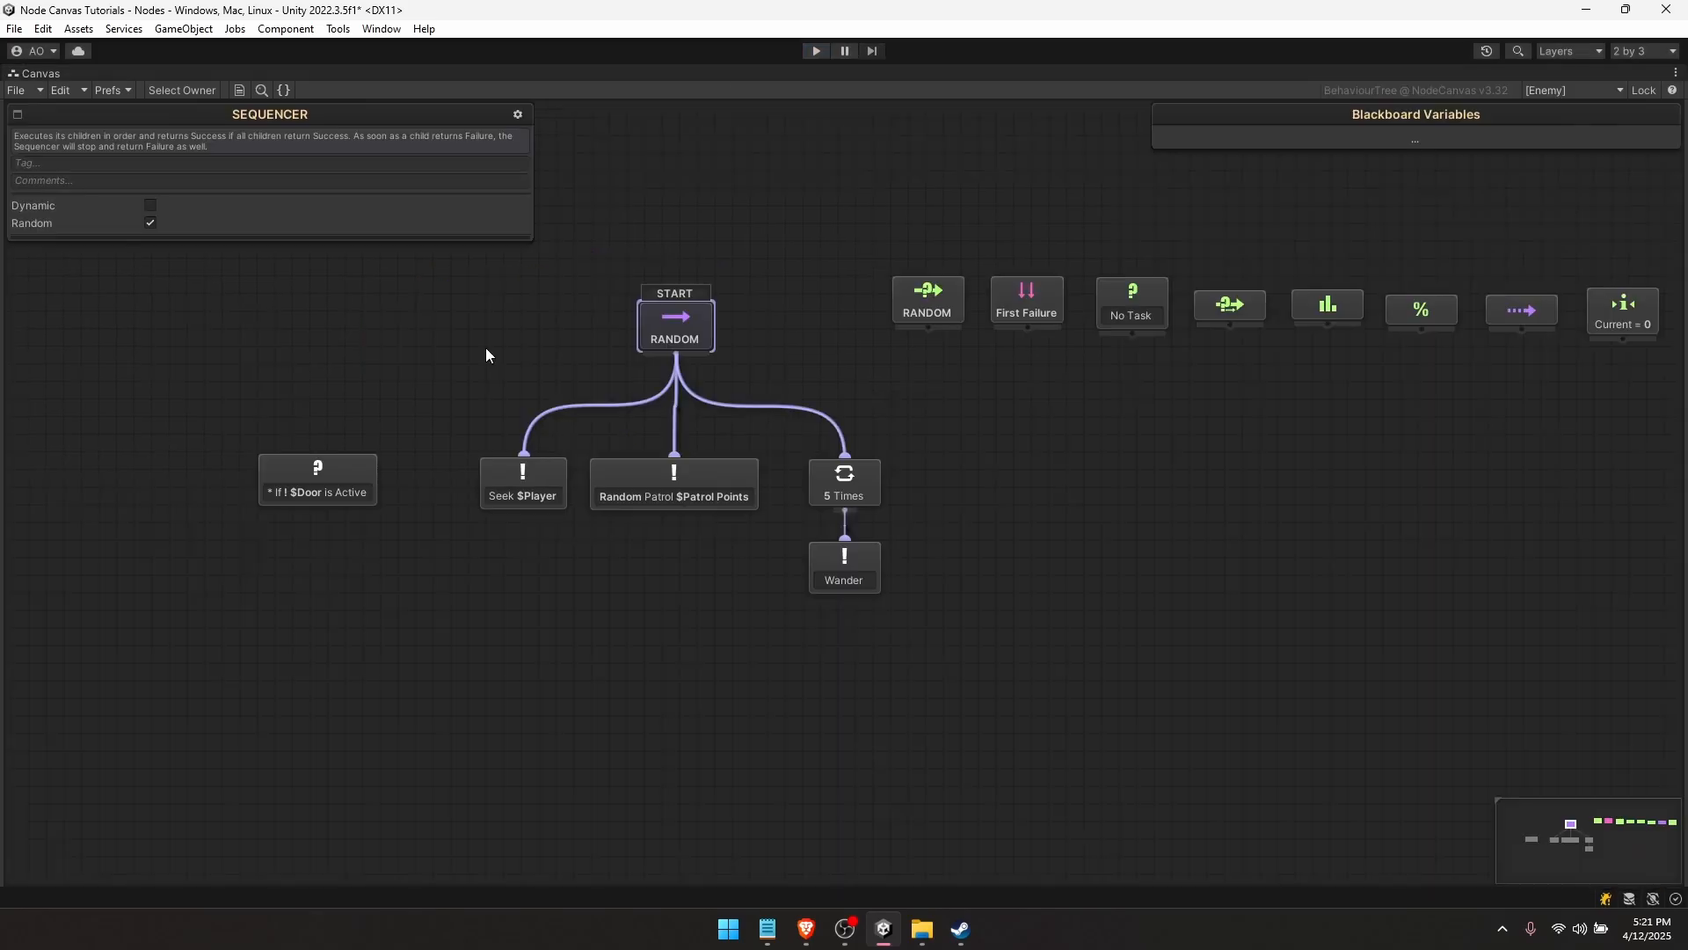
- Turn off Random on the Sequencer node under START and deselect the node
click(485, 348)
click(665, 328)
drag(628, 554, 820, 594)
click(866, 369)
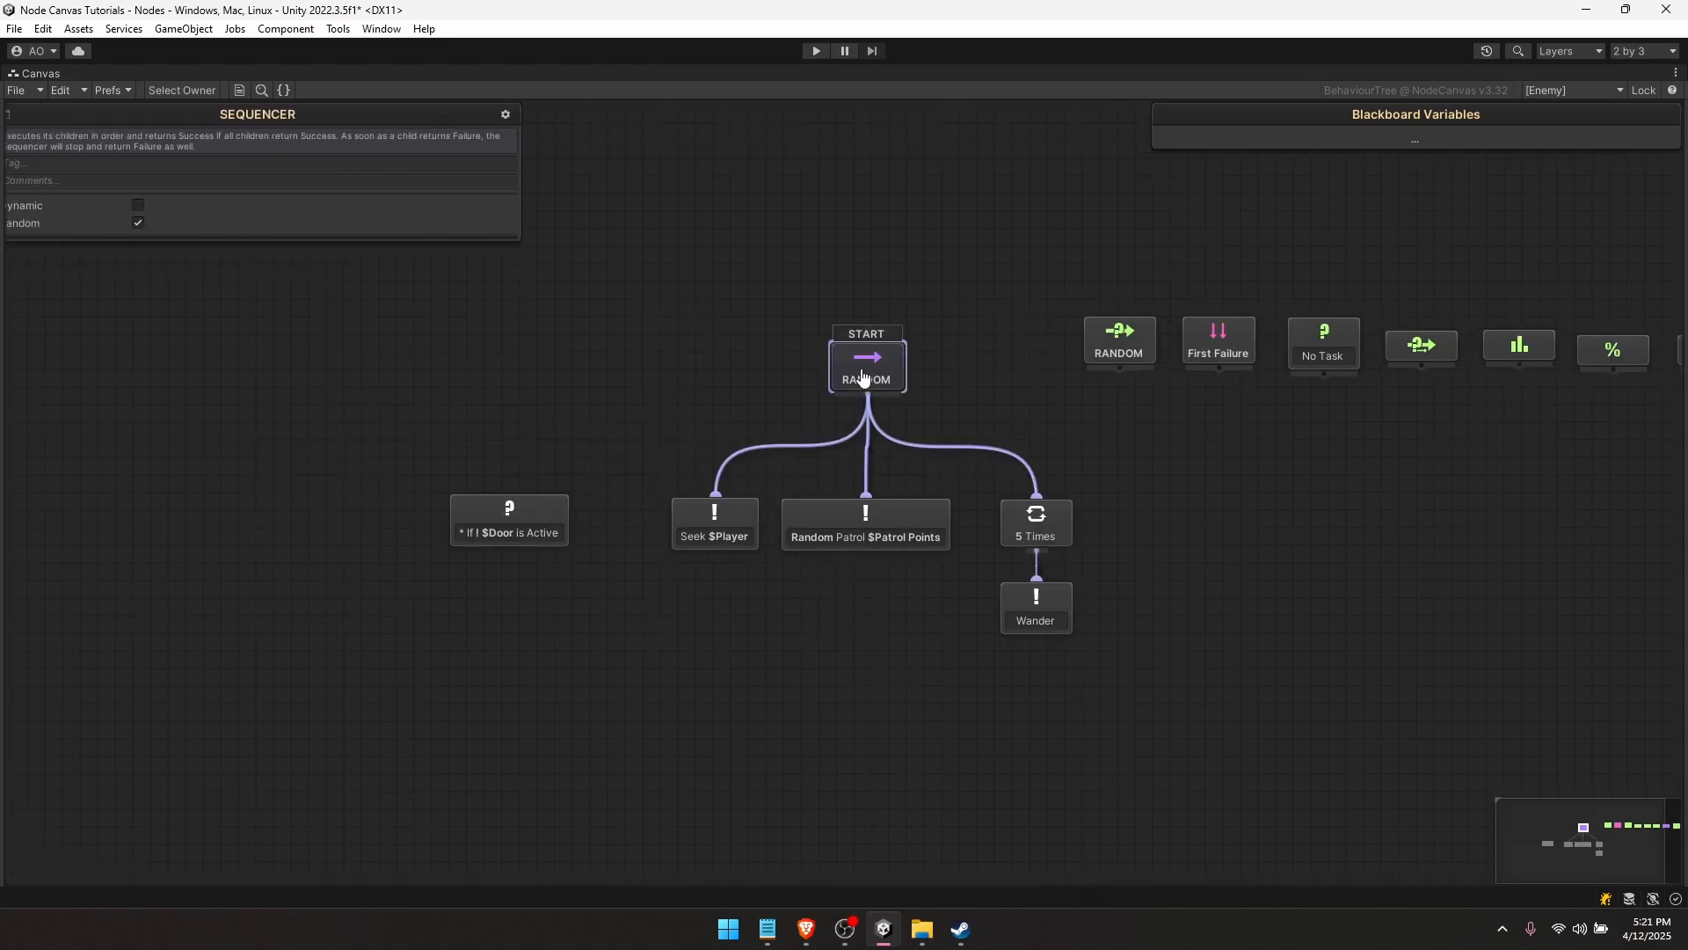
click(149, 224)
click(116, 288)
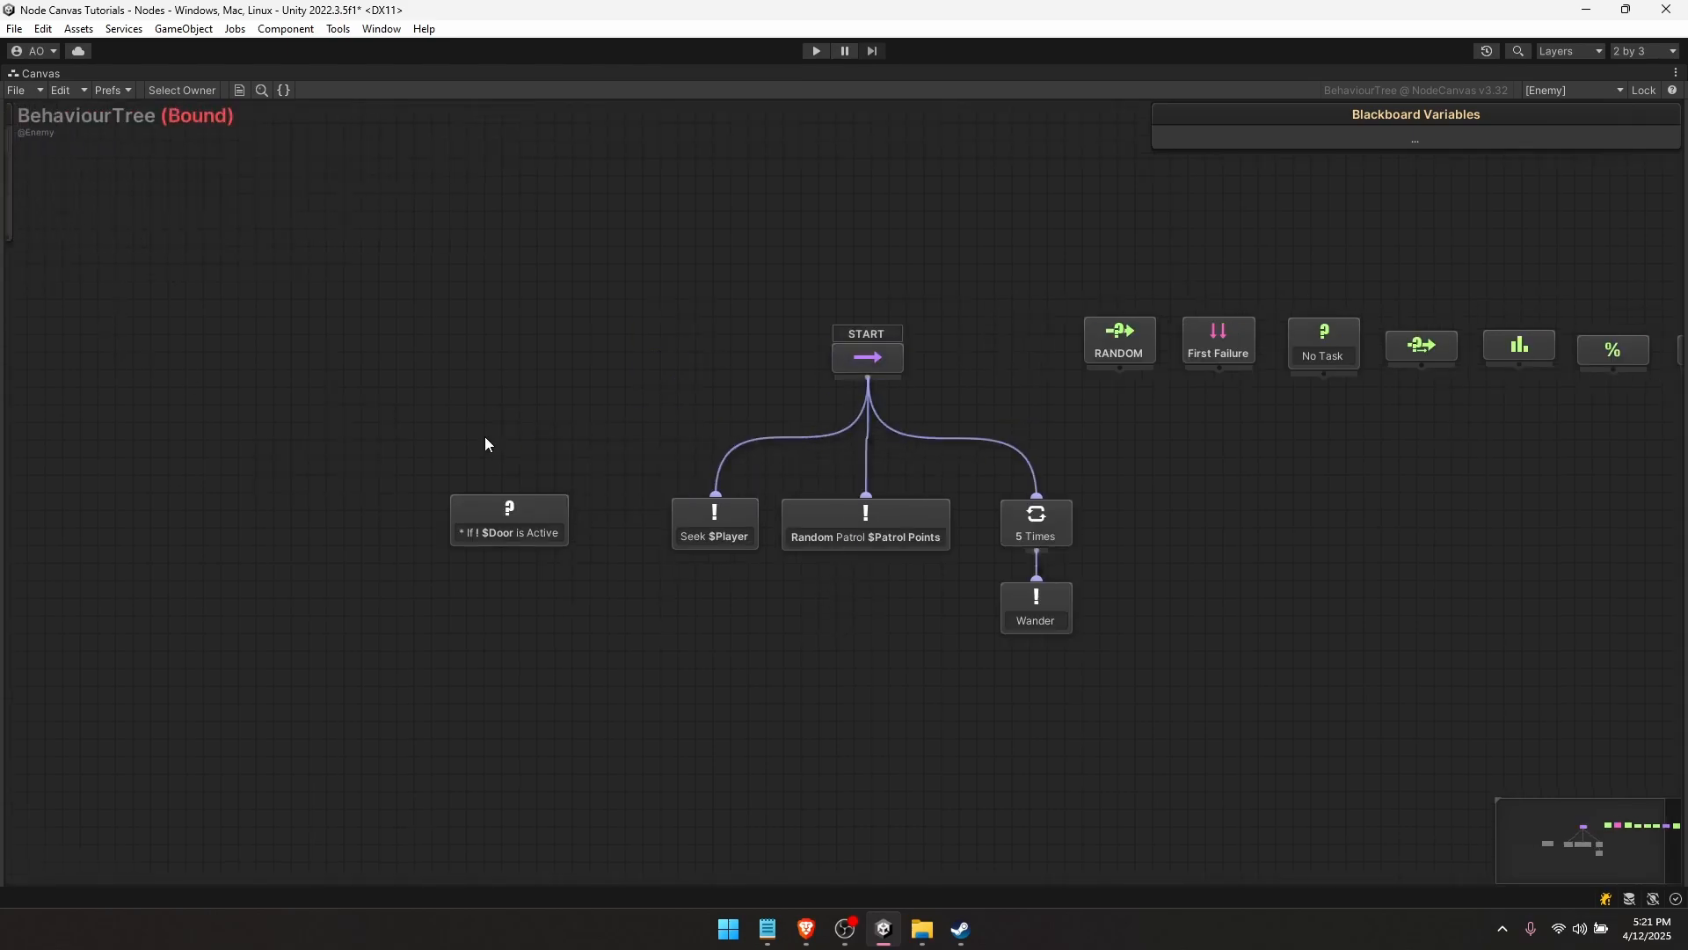
- Duplicate the start Sequencer, place the copy below the Seek $Player node, and move the unconnected door condition node lower in the graph
middle_drag(740, 511, 589, 501)
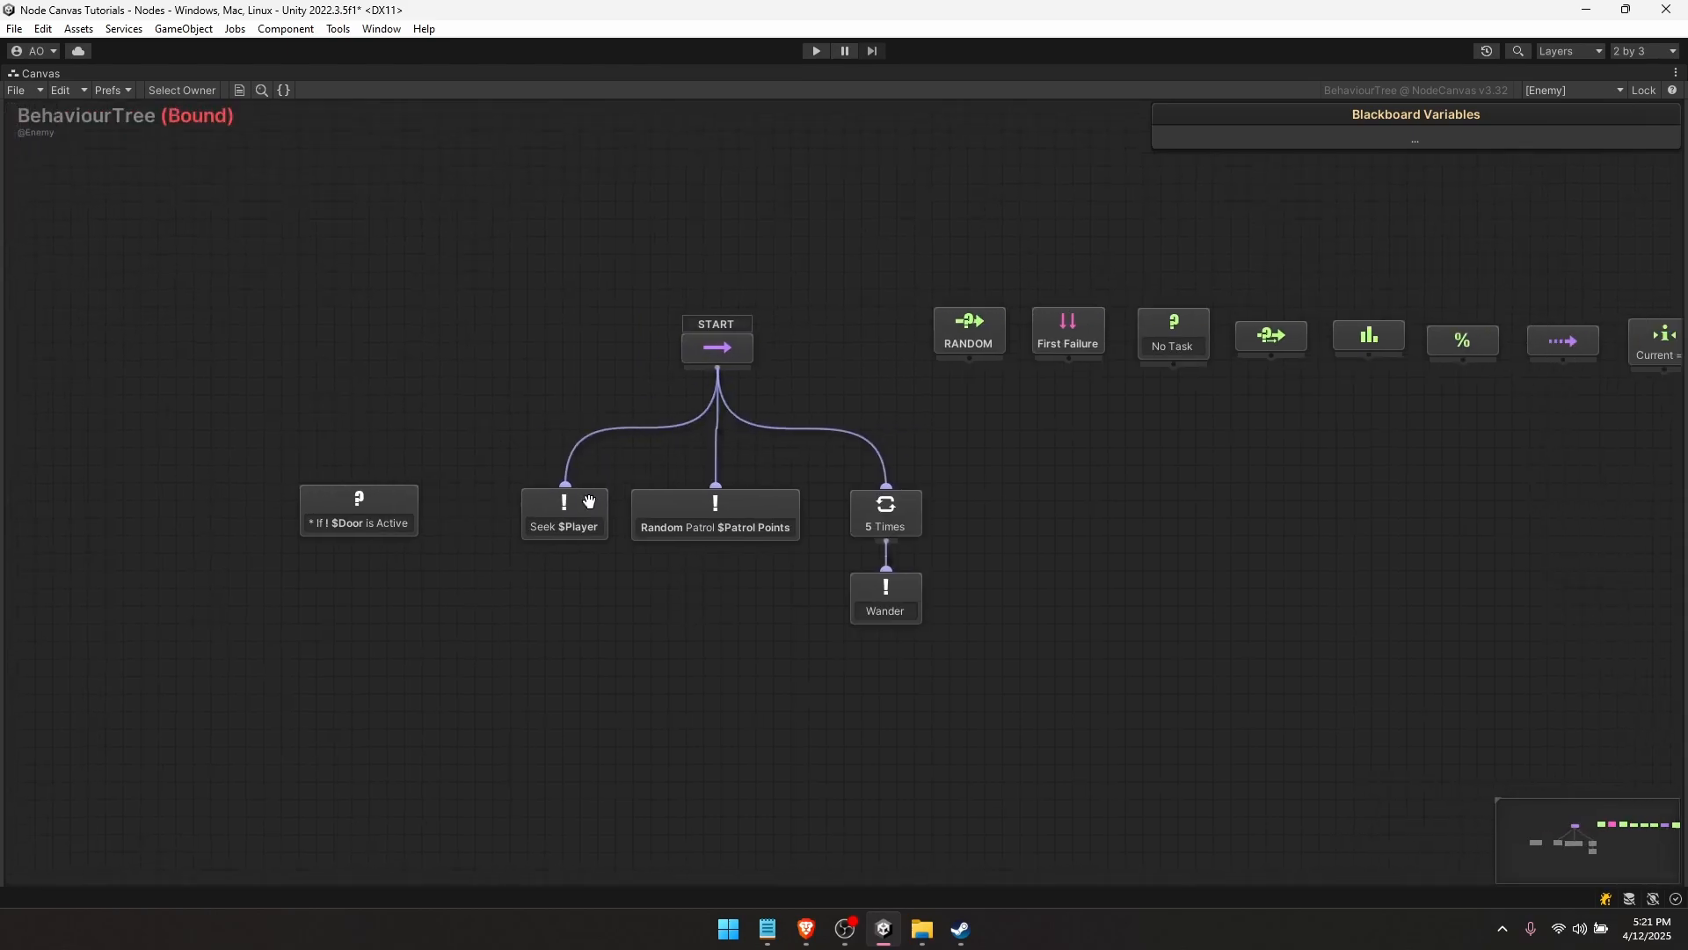
click(691, 361)
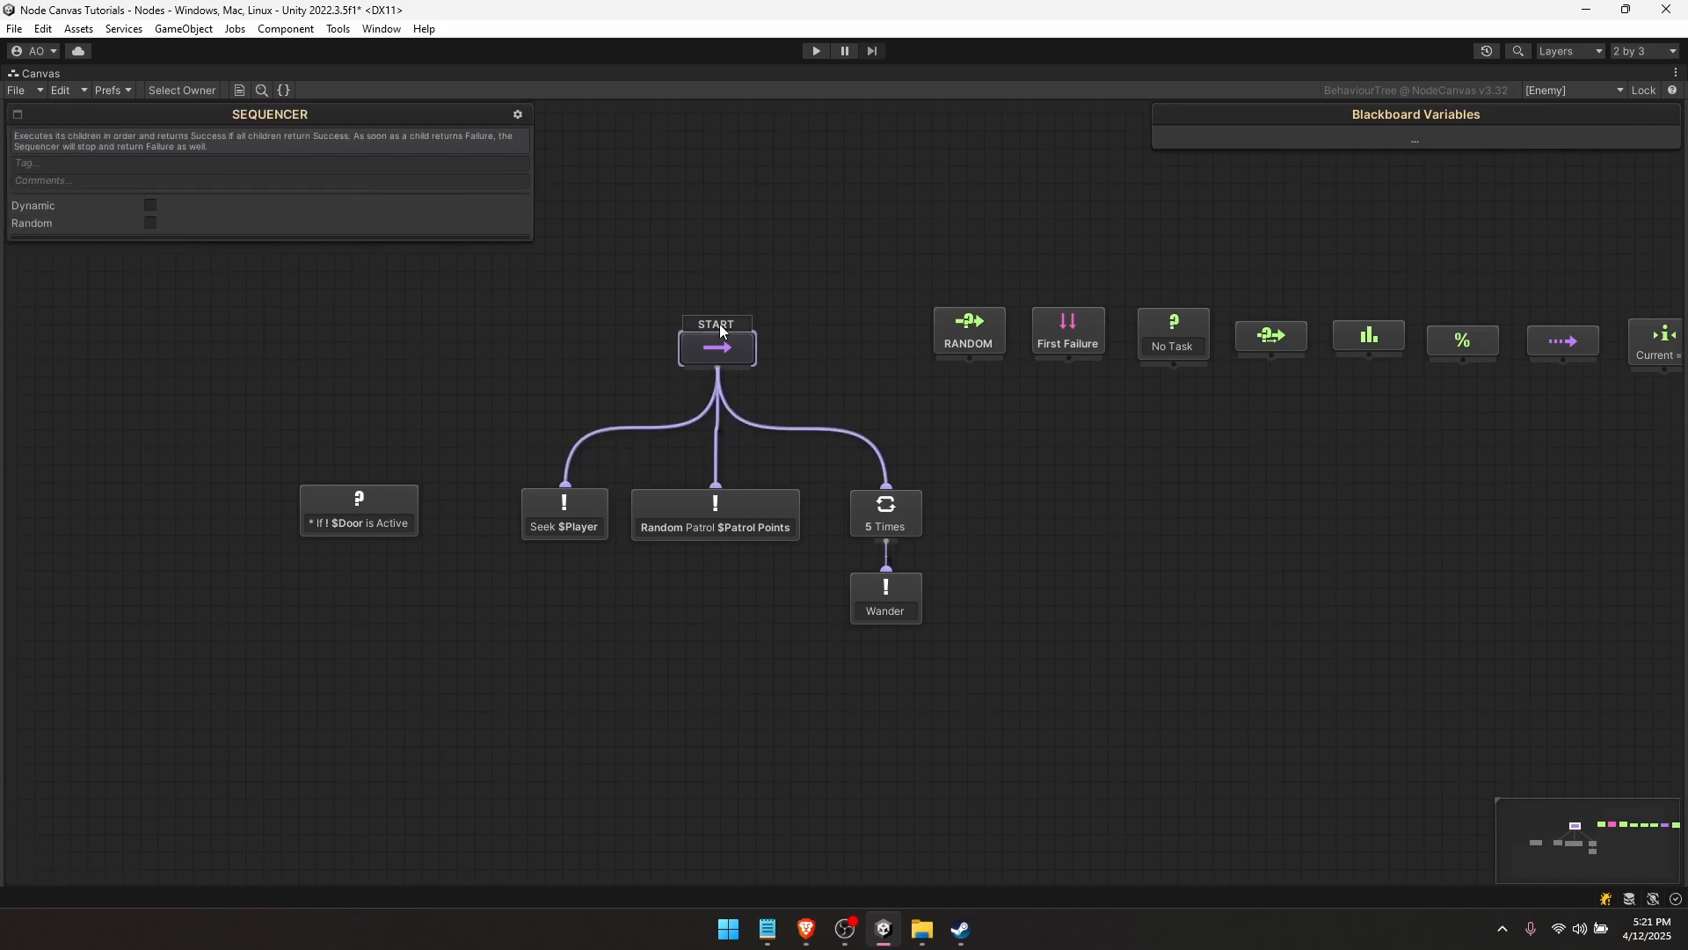
click(652, 371)
click(718, 357)
key(ctrl+d)
drag(486, 551, 522, 582)
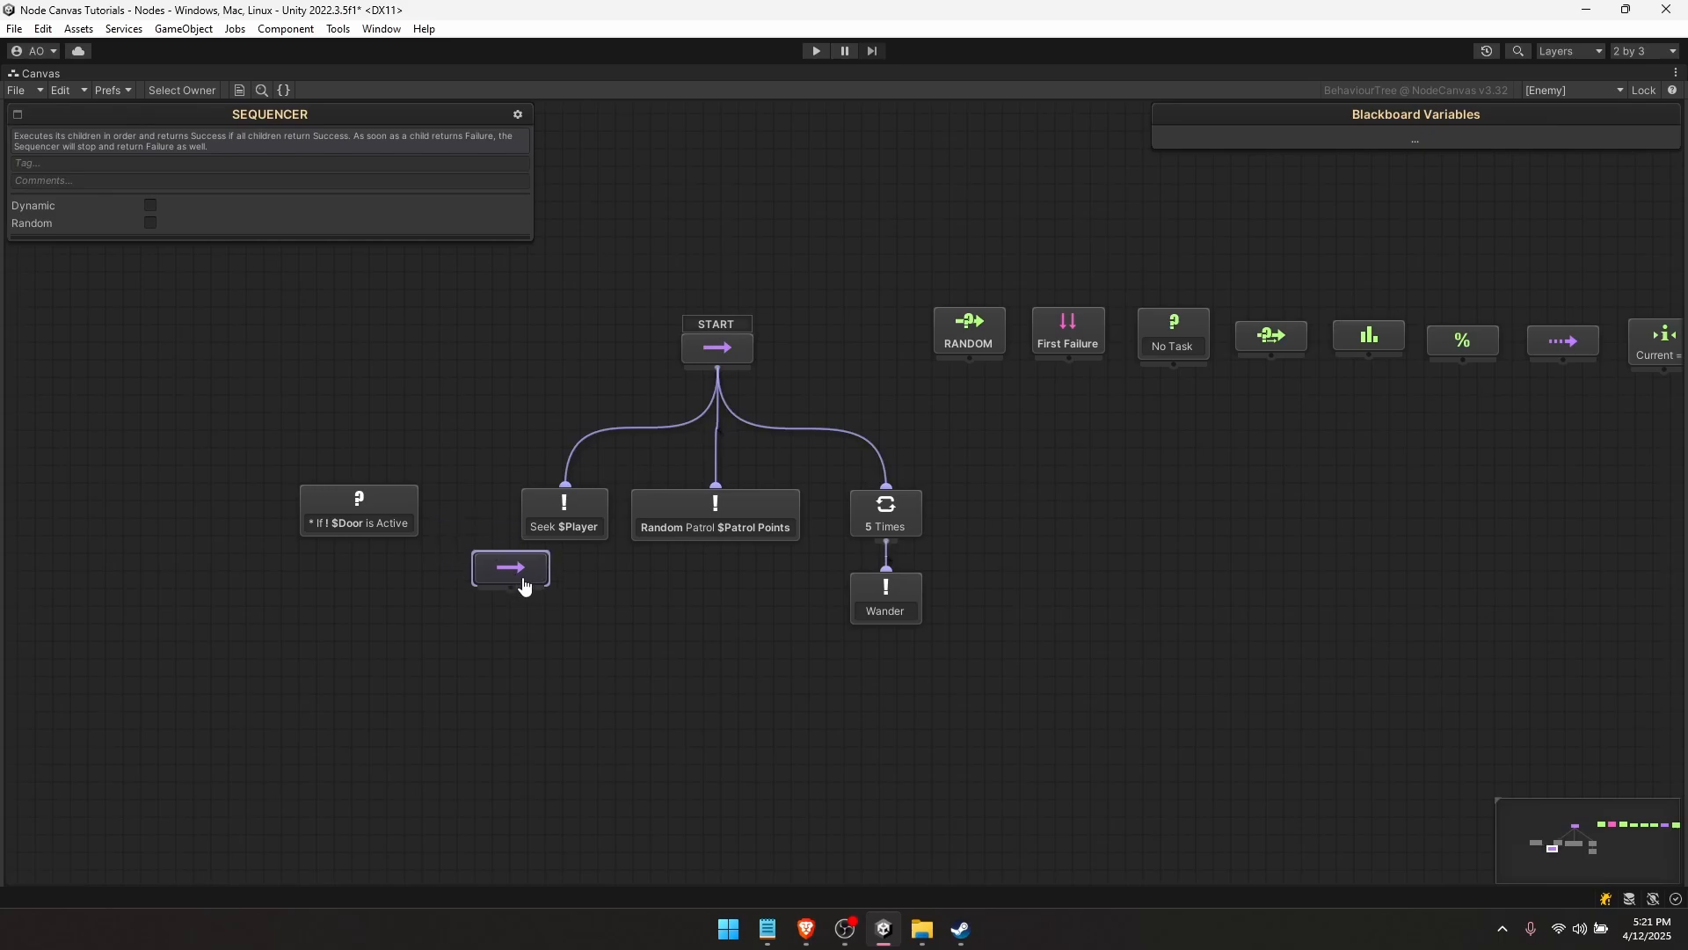
drag(495, 725, 429, 760)
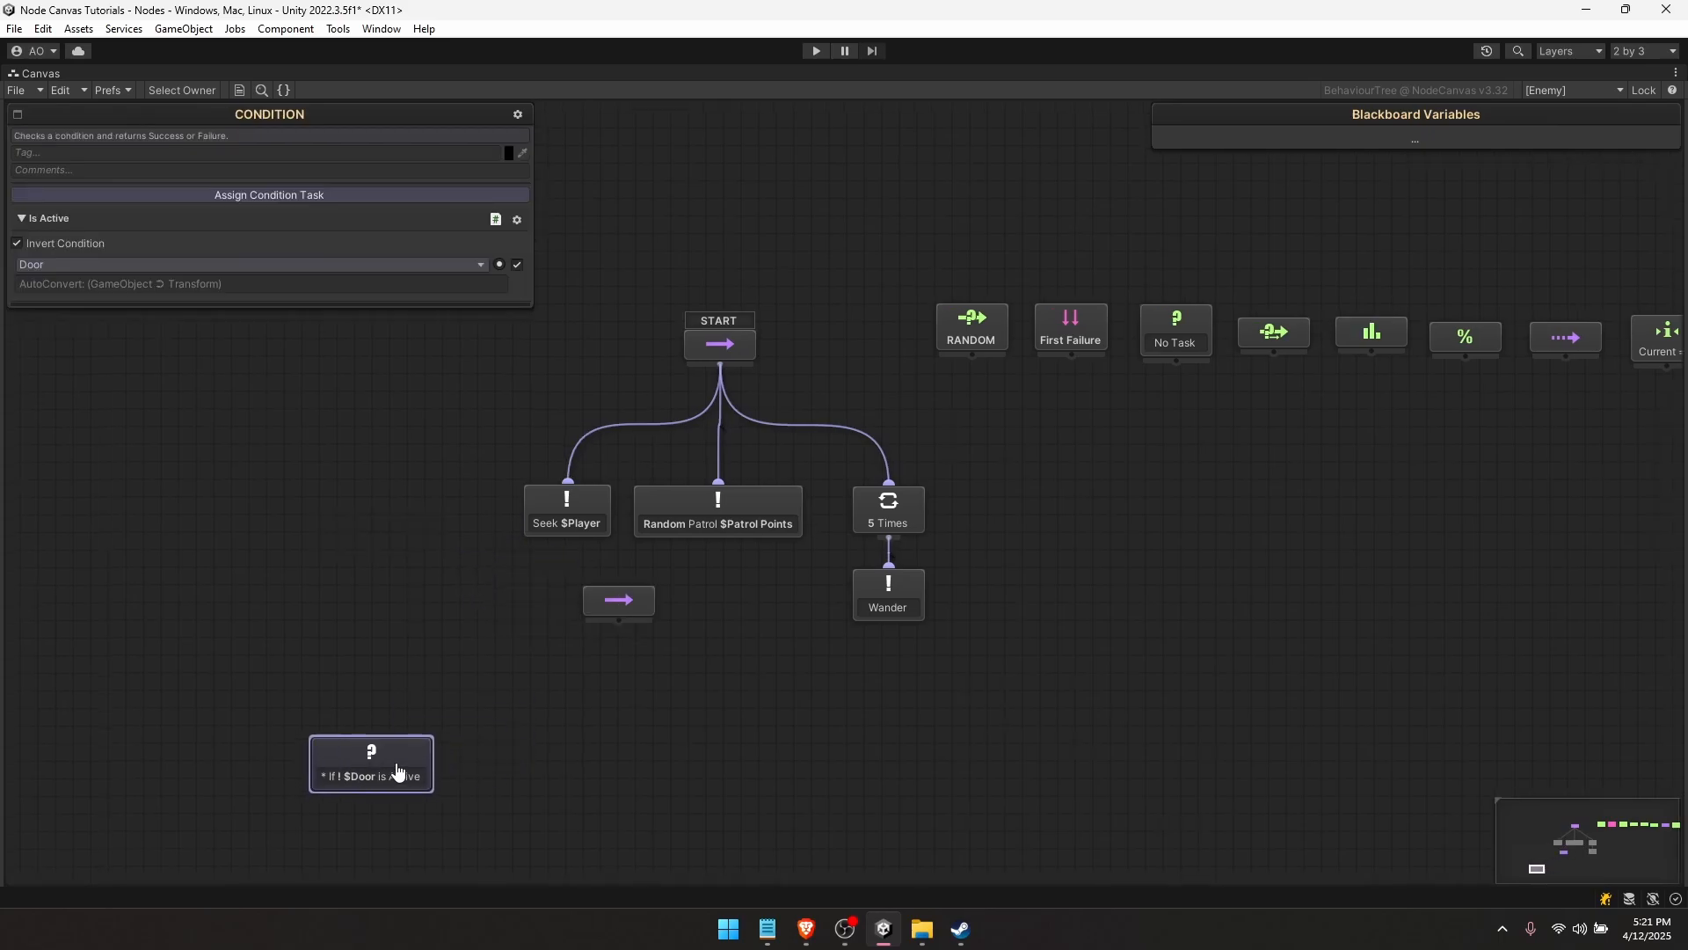
click(548, 648)
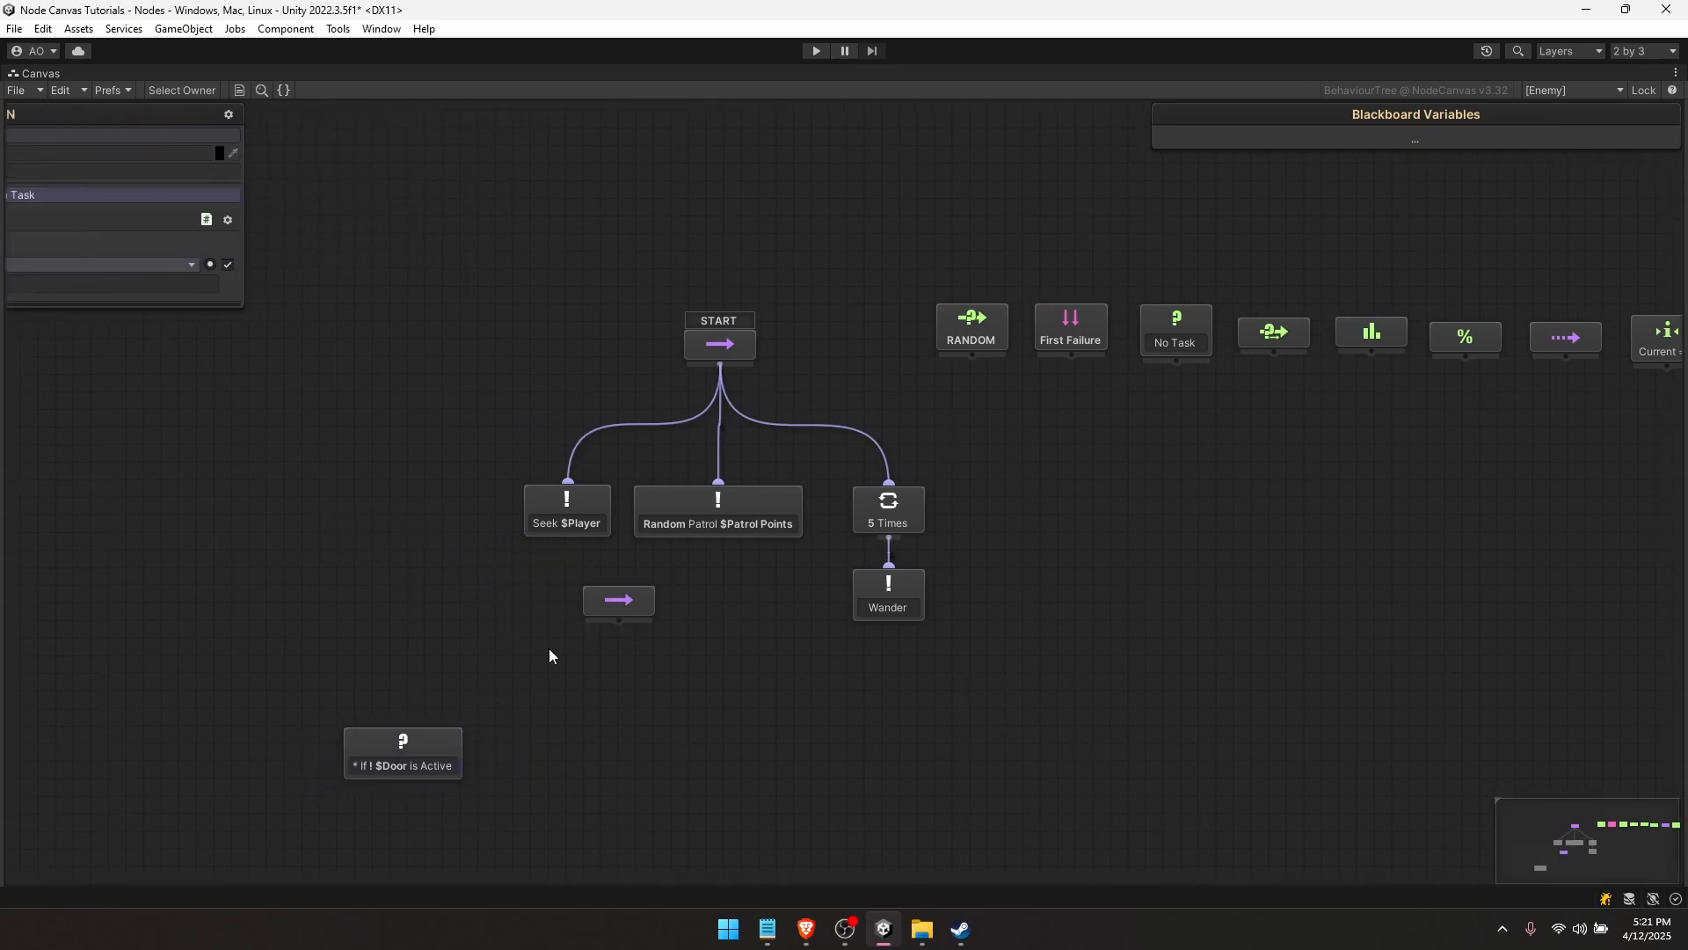
- Add an Action node with the Debug Log task and set its log message to "Seeking!"
right_click(493, 643)
click(593, 284)
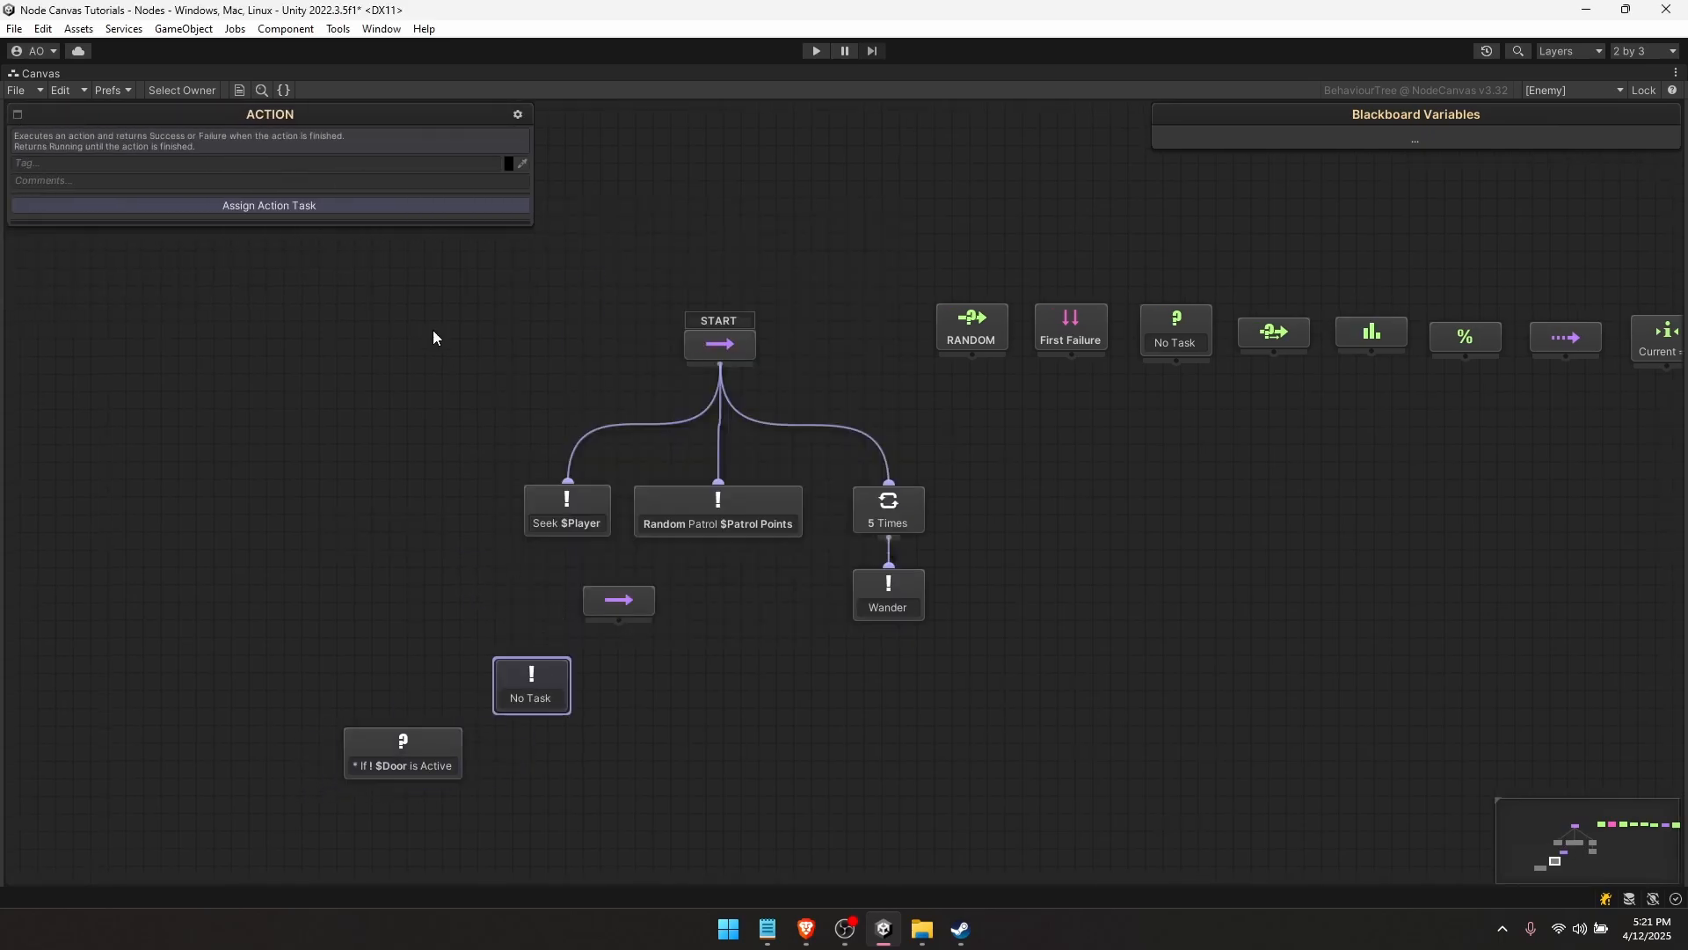
click(376, 207)
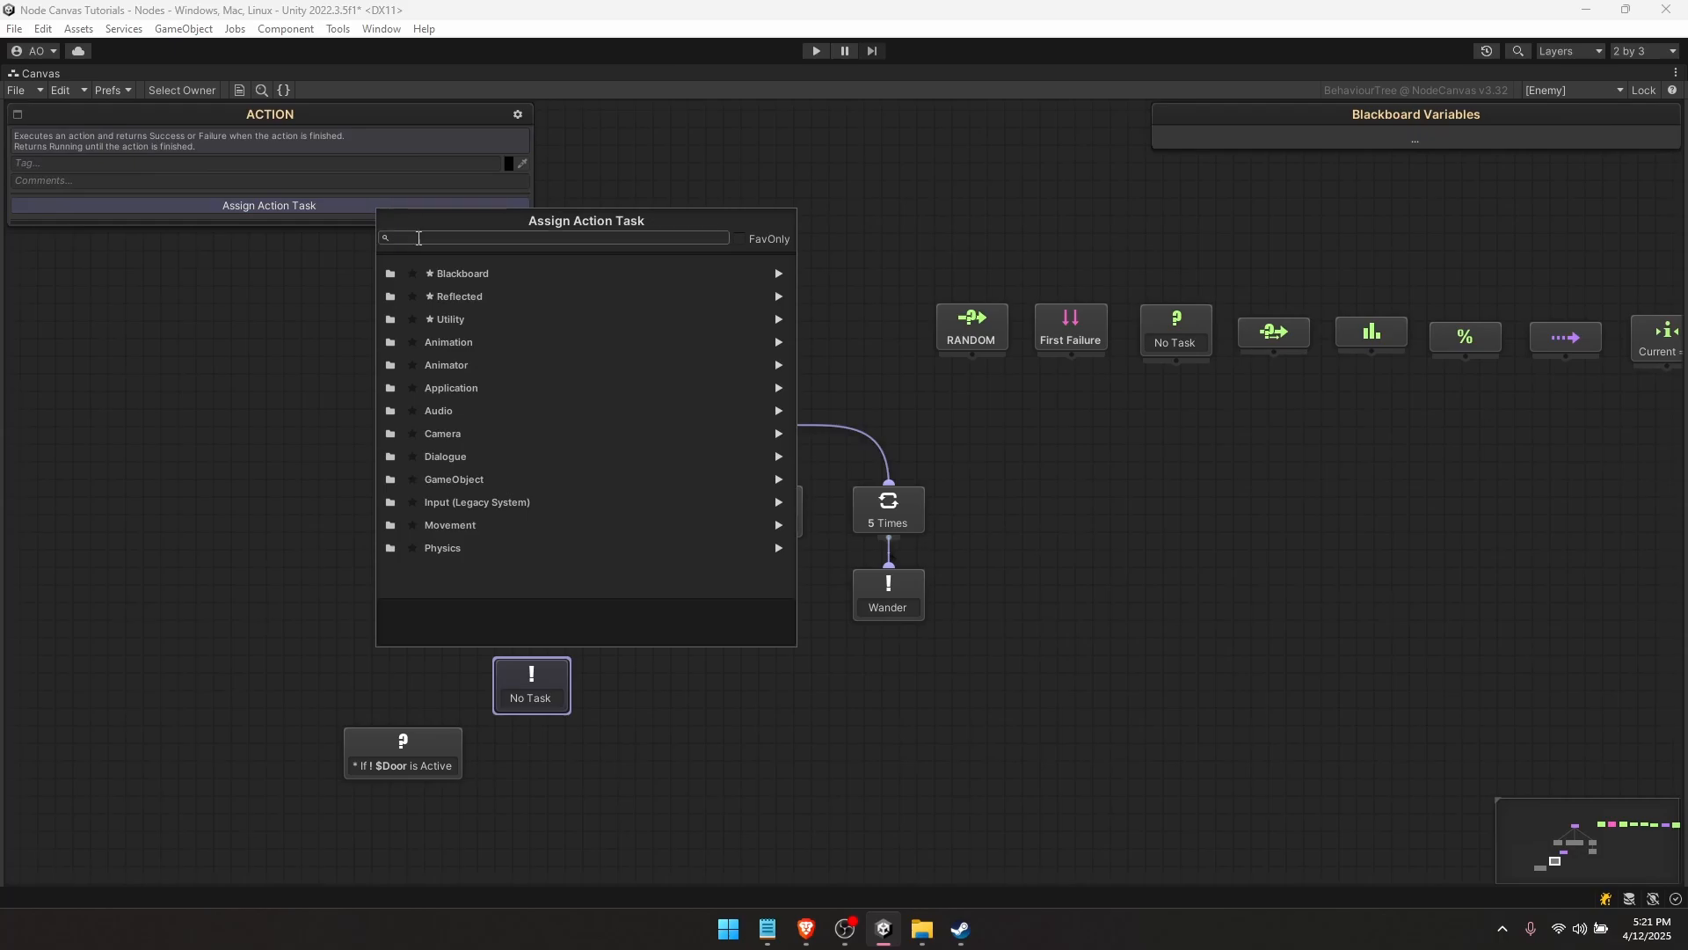
text(log)
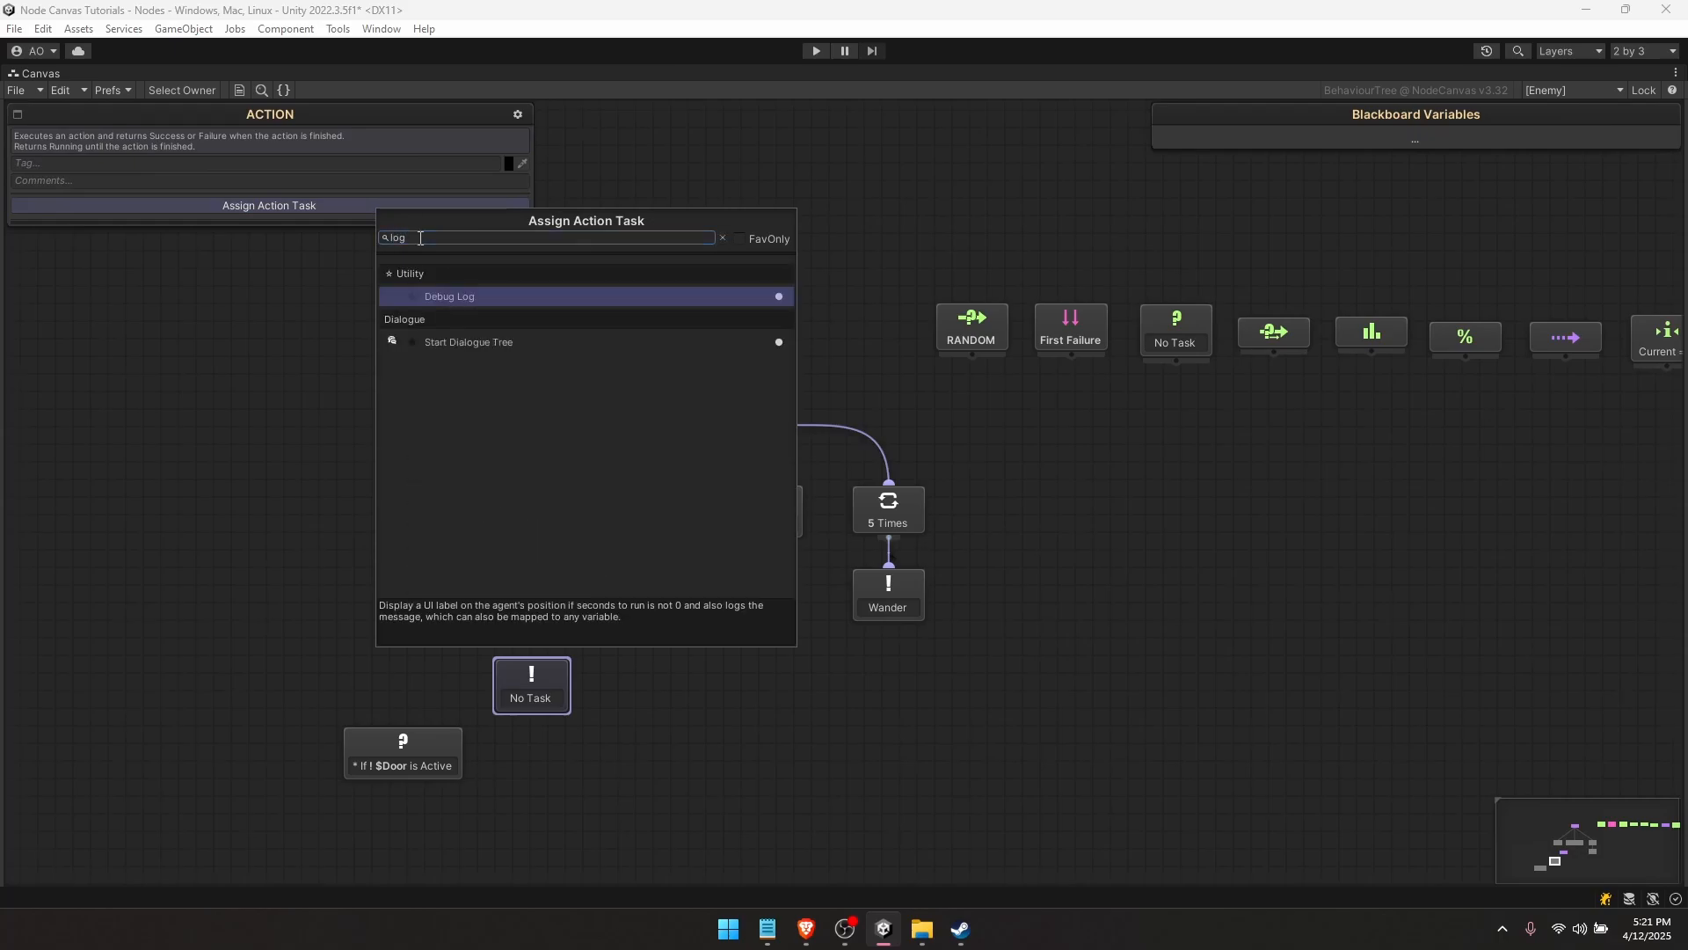
click(421, 296)
click(213, 308)
text(Seeking!)
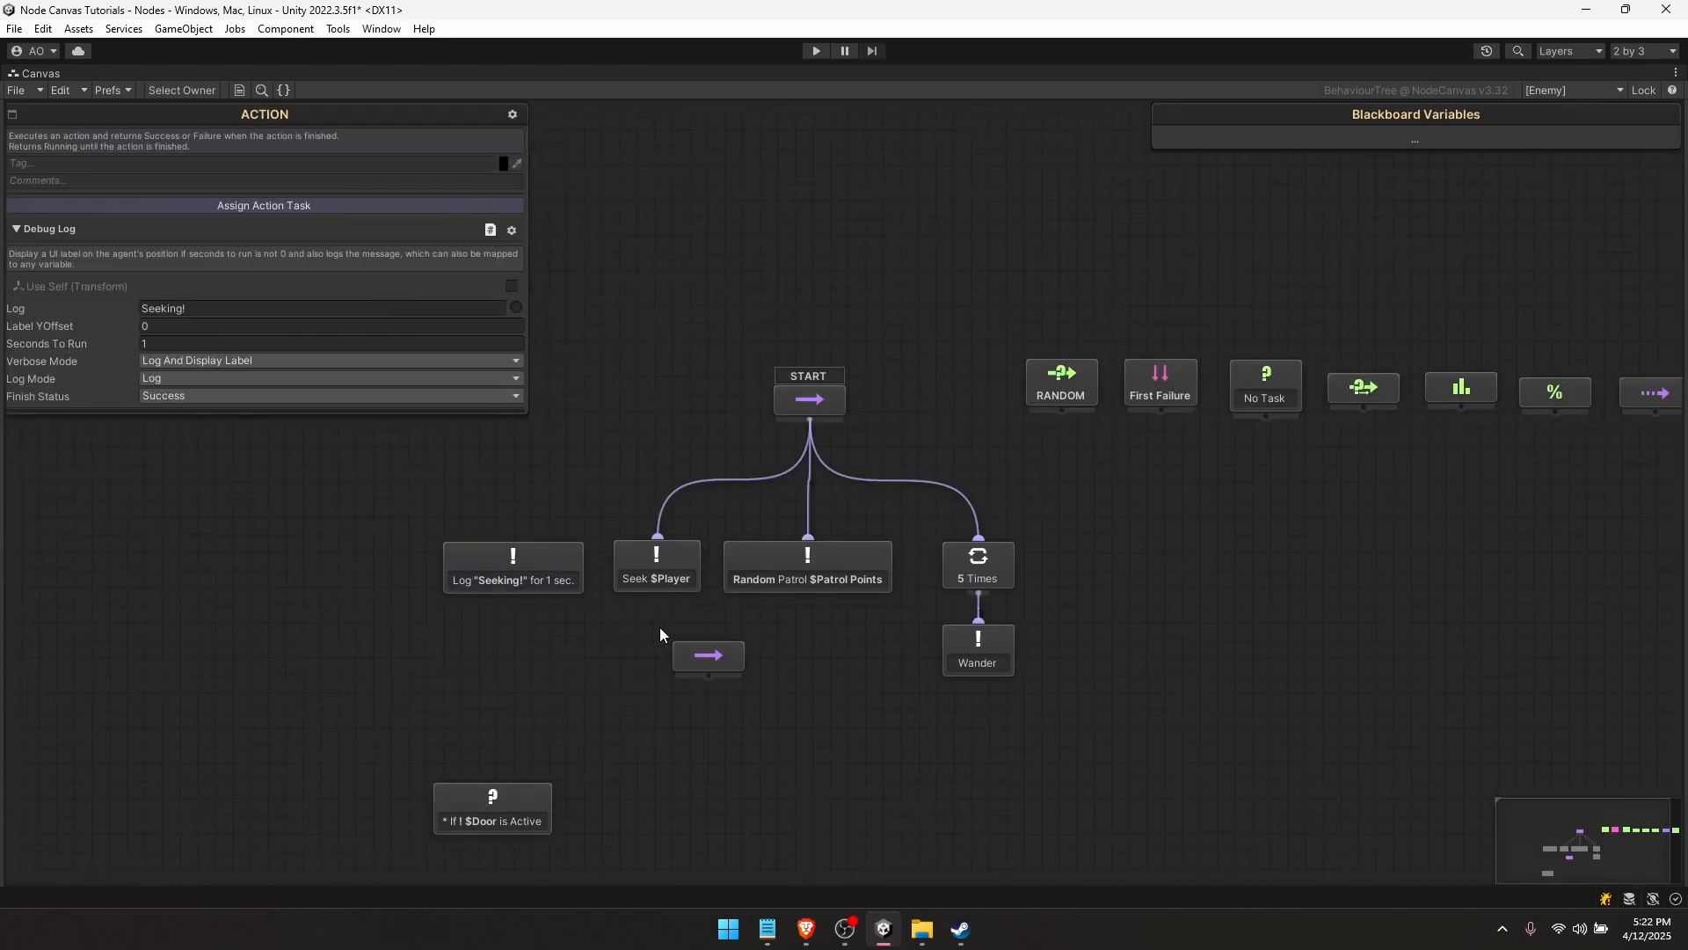
- Move Seek $Player off the start Sequencer and make it and the "Seeking!" log node children of the duplicated Sequencer
drag(659, 626, 630, 770)
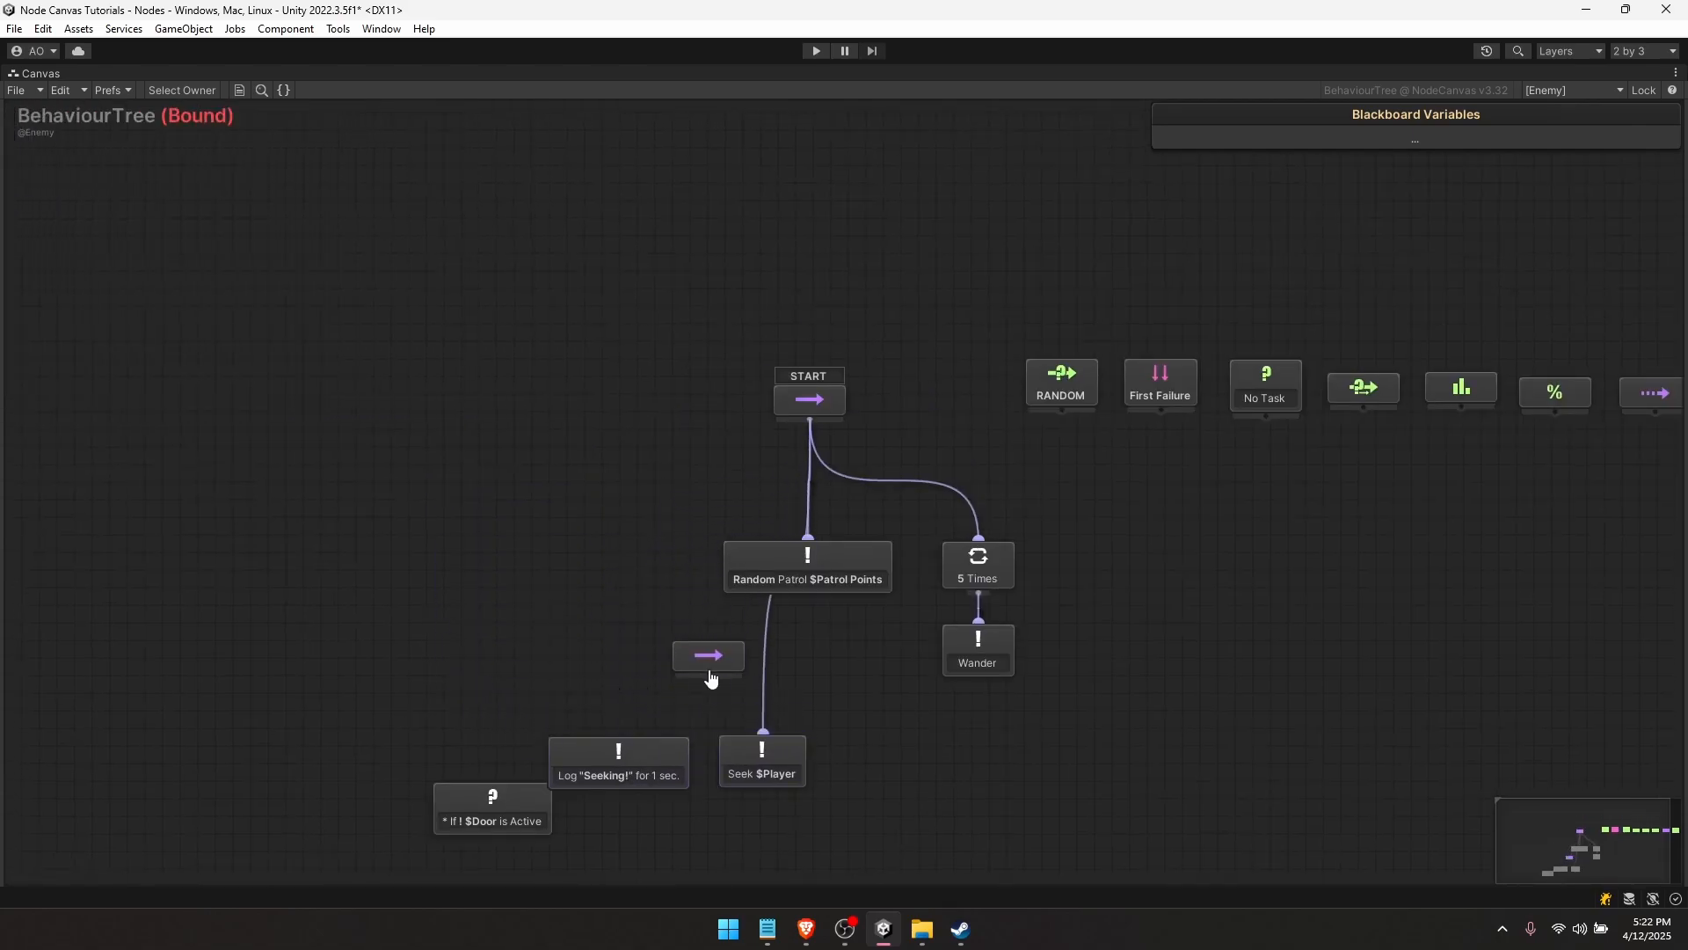
drag(709, 678, 762, 729)
click(764, 721)
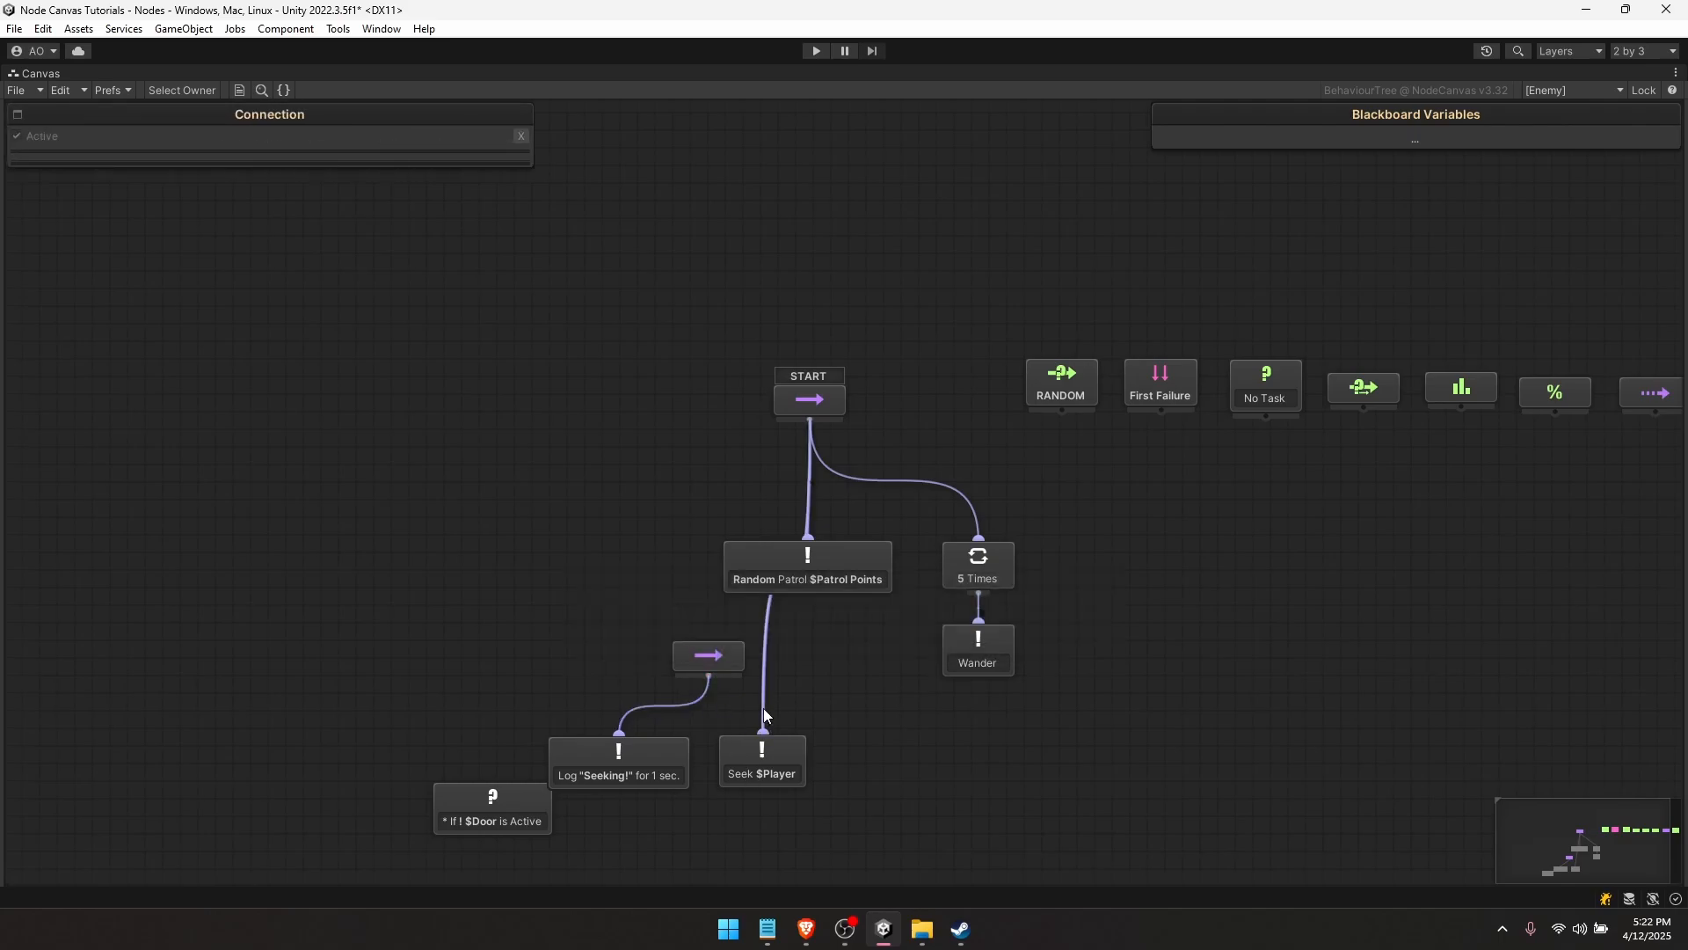
key(Delete)
drag(709, 673, 671, 637)
- Connect the start Sequencer to the duplicated Sequencer and move that whole branch beside the Random Patrol node as the first child
click(714, 489)
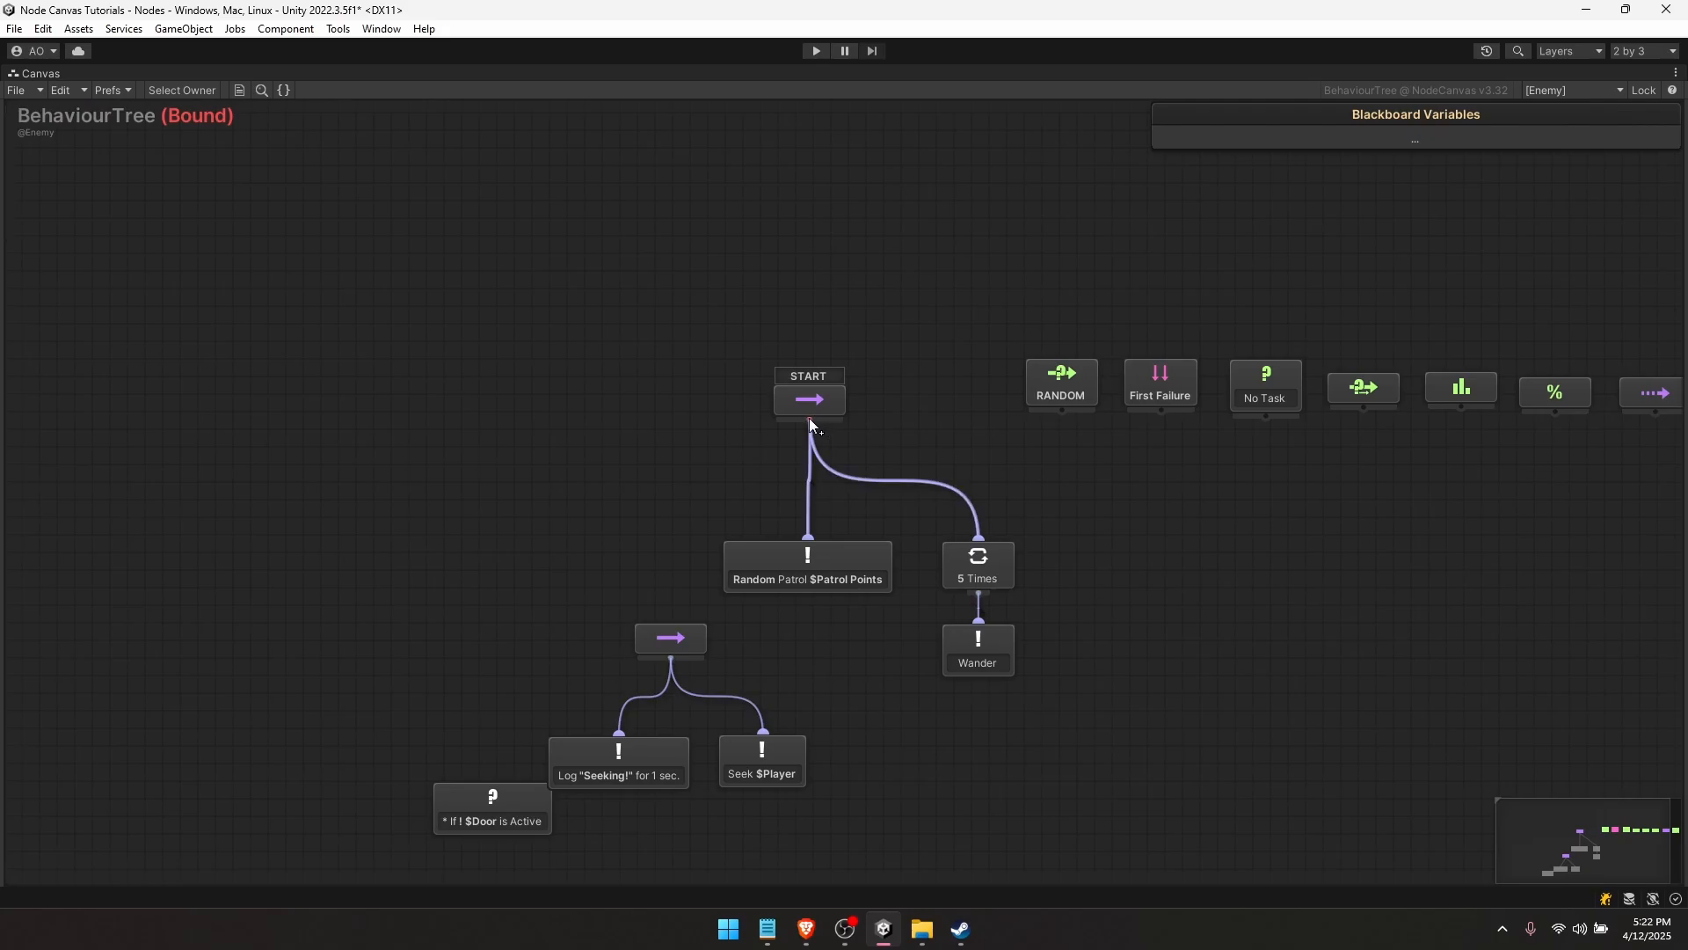
drag(809, 419, 666, 646)
drag(530, 601, 810, 792)
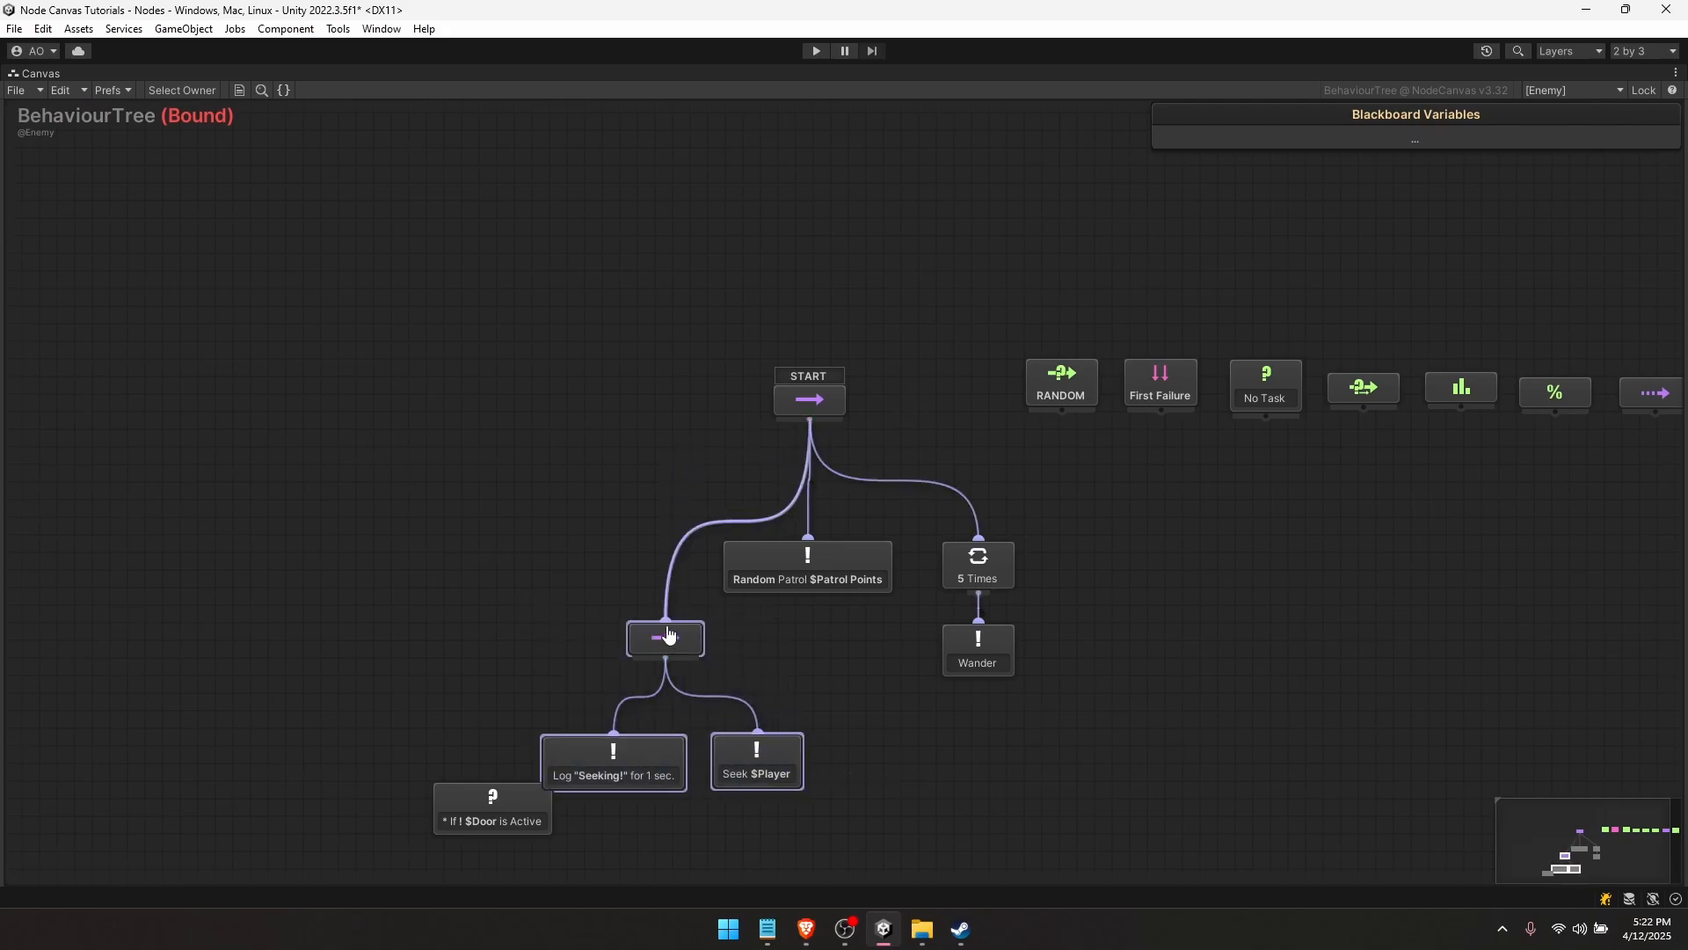
drag(670, 637, 607, 566)
click(607, 566)
- Restore the full editor layout and run the scene to watch the nested Sequencer execute alongside the game, then stop it
key(shift+space)
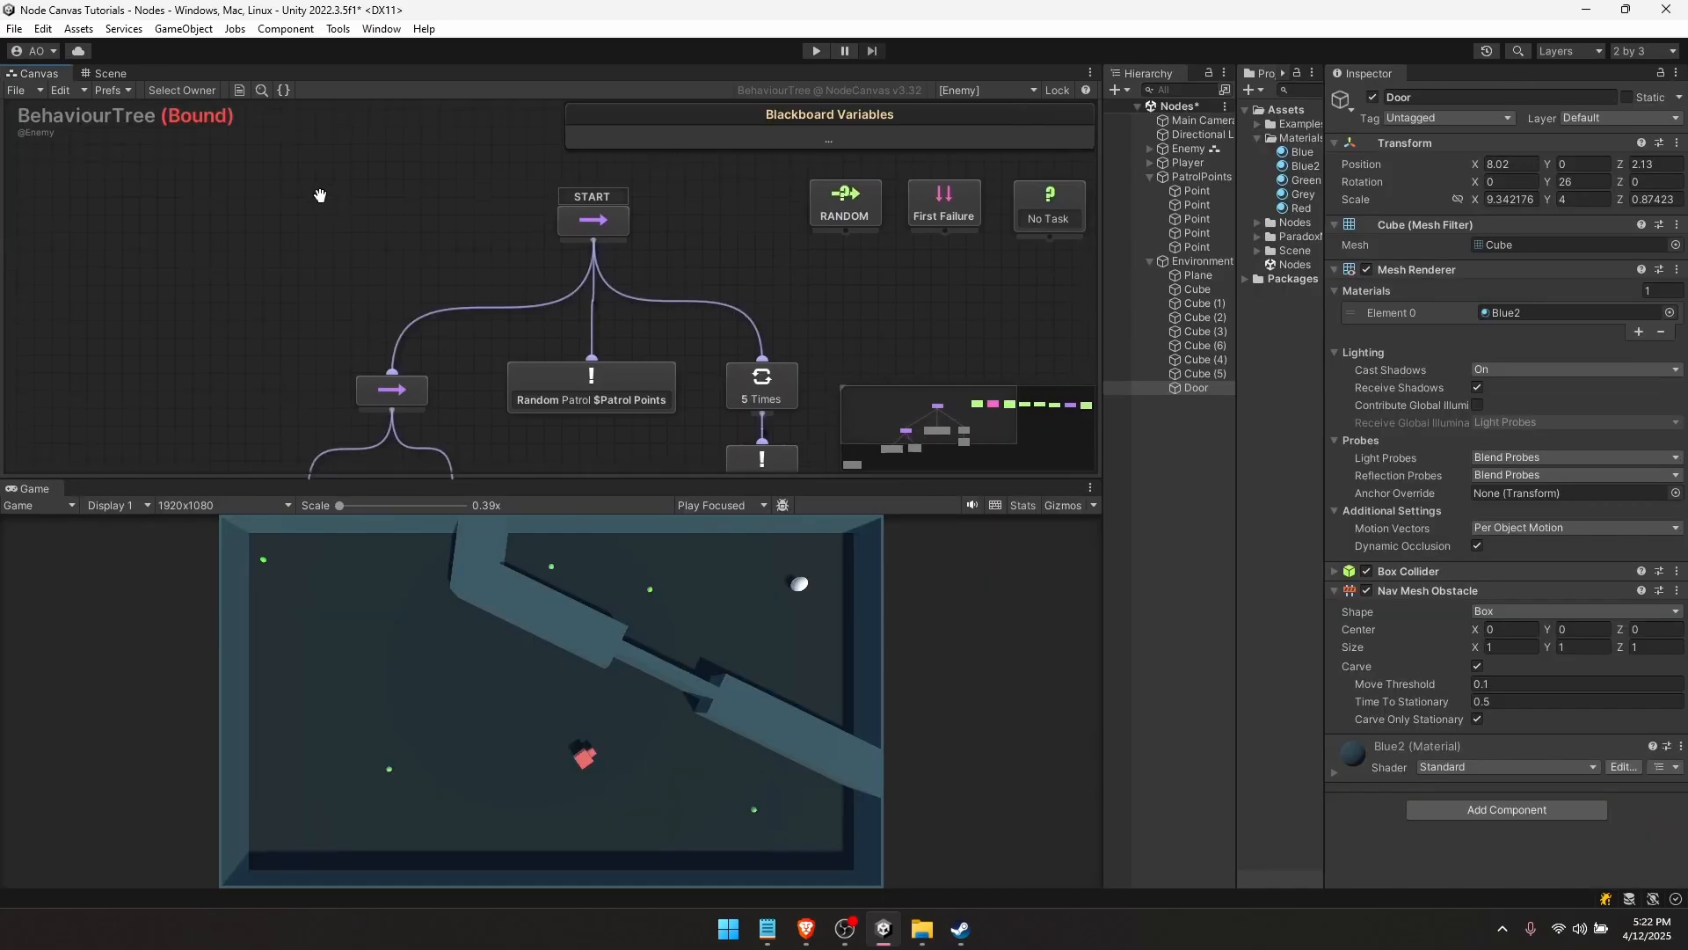
scroll(524, 313, down, 1)
middle_drag(524, 313, 473, 296)
click(818, 49)
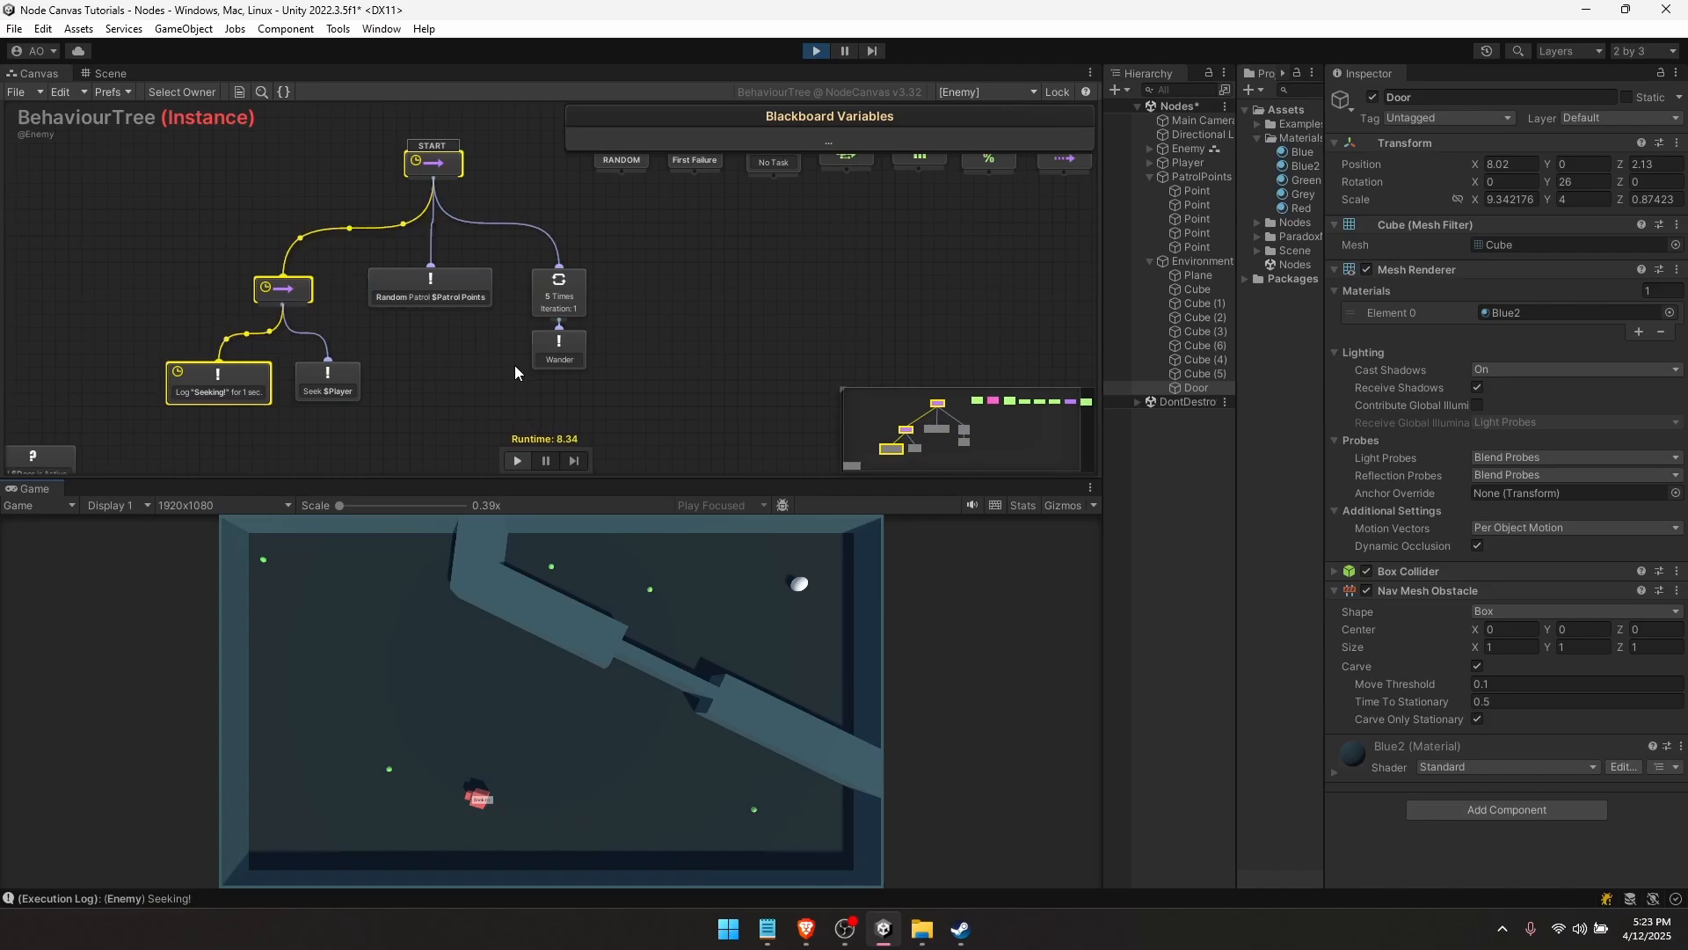
click(816, 51)
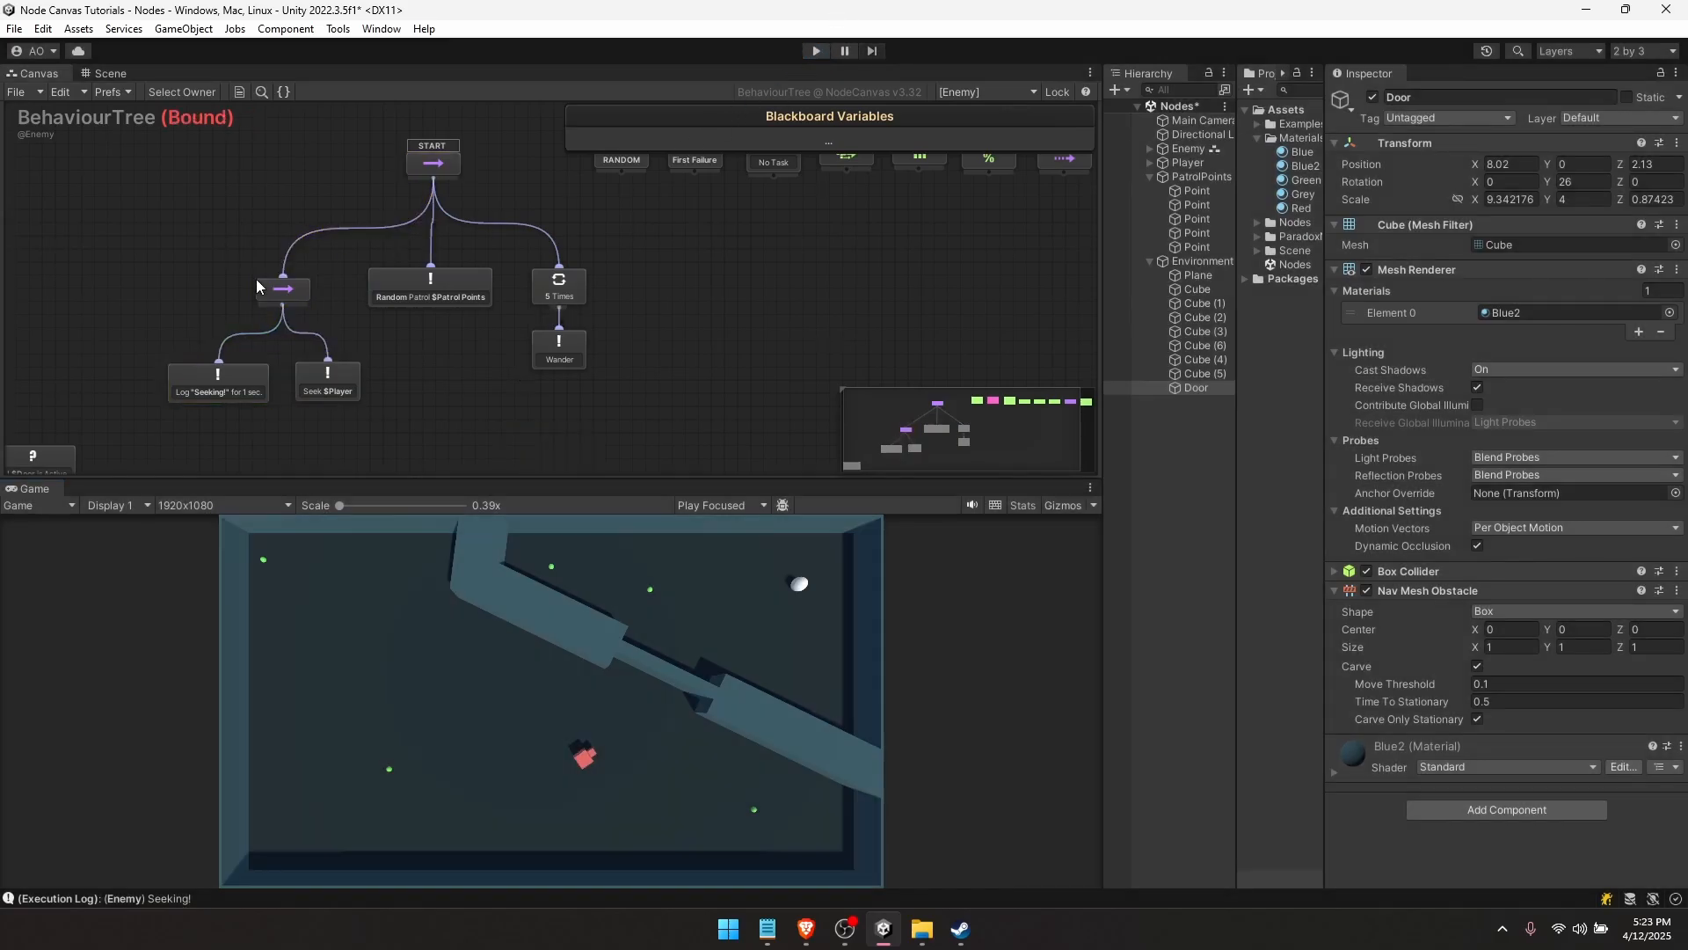
- Bring the door condition node next to the nested branch and connect it as a child of the nested Sequencer
middle_drag(283, 308, 556, 195)
scroll(473, 288, up, 1)
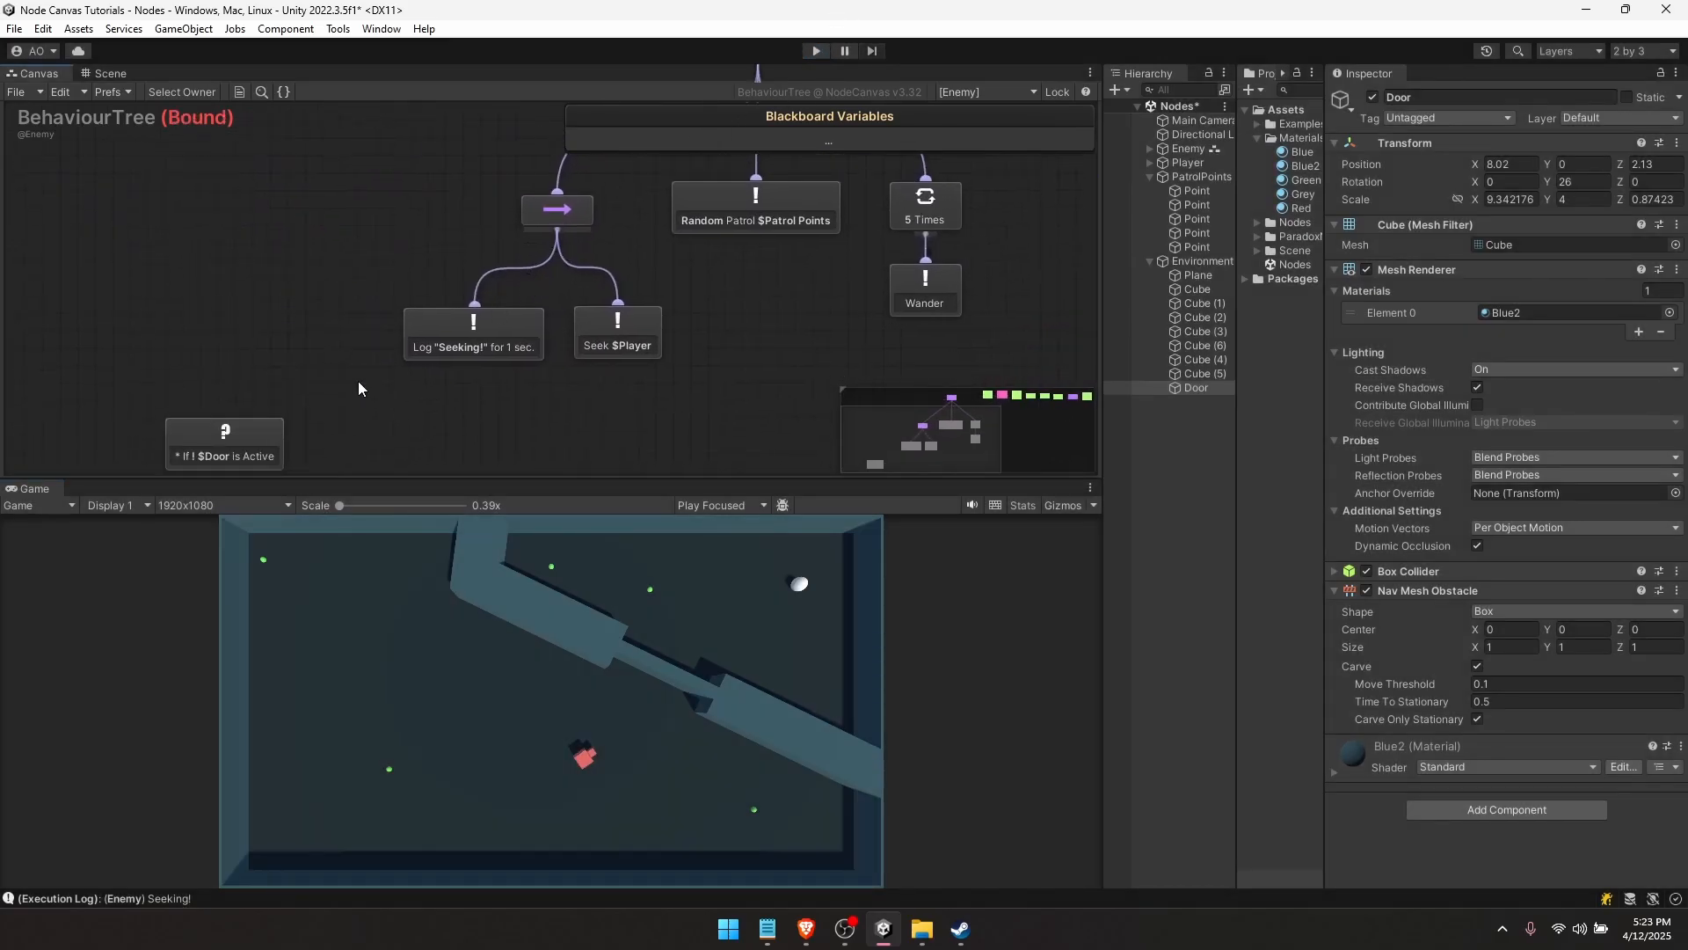
drag(214, 456, 294, 343)
middle_drag(331, 310, 388, 394)
click(387, 346)
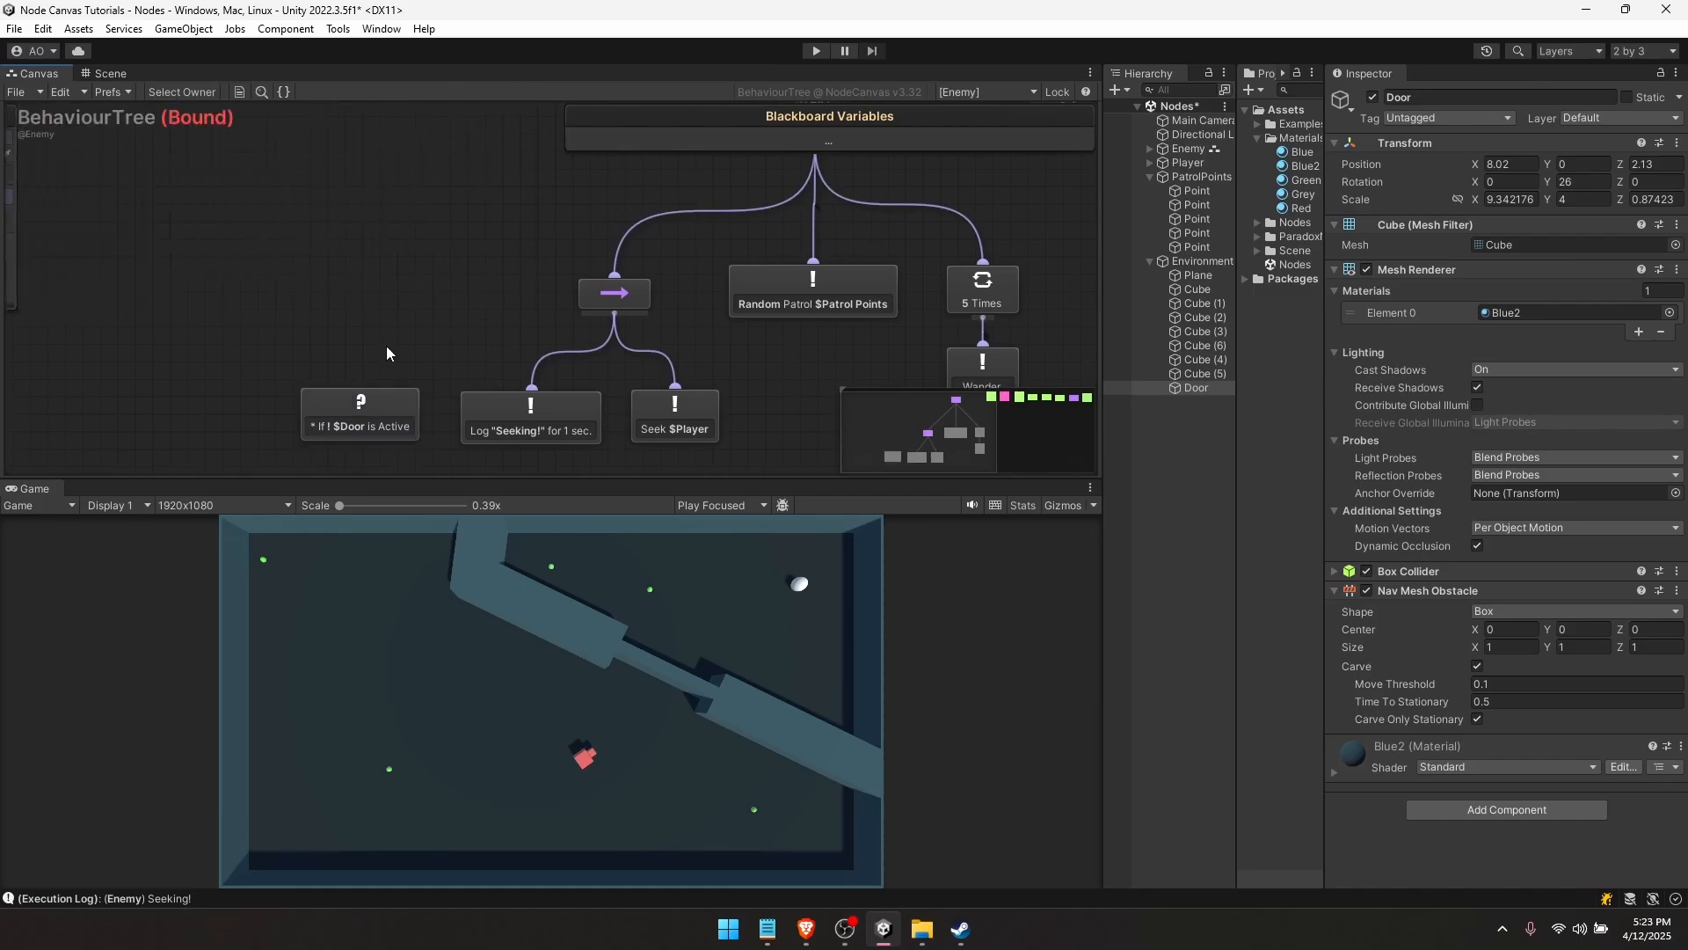
drag(616, 314, 600, 377)
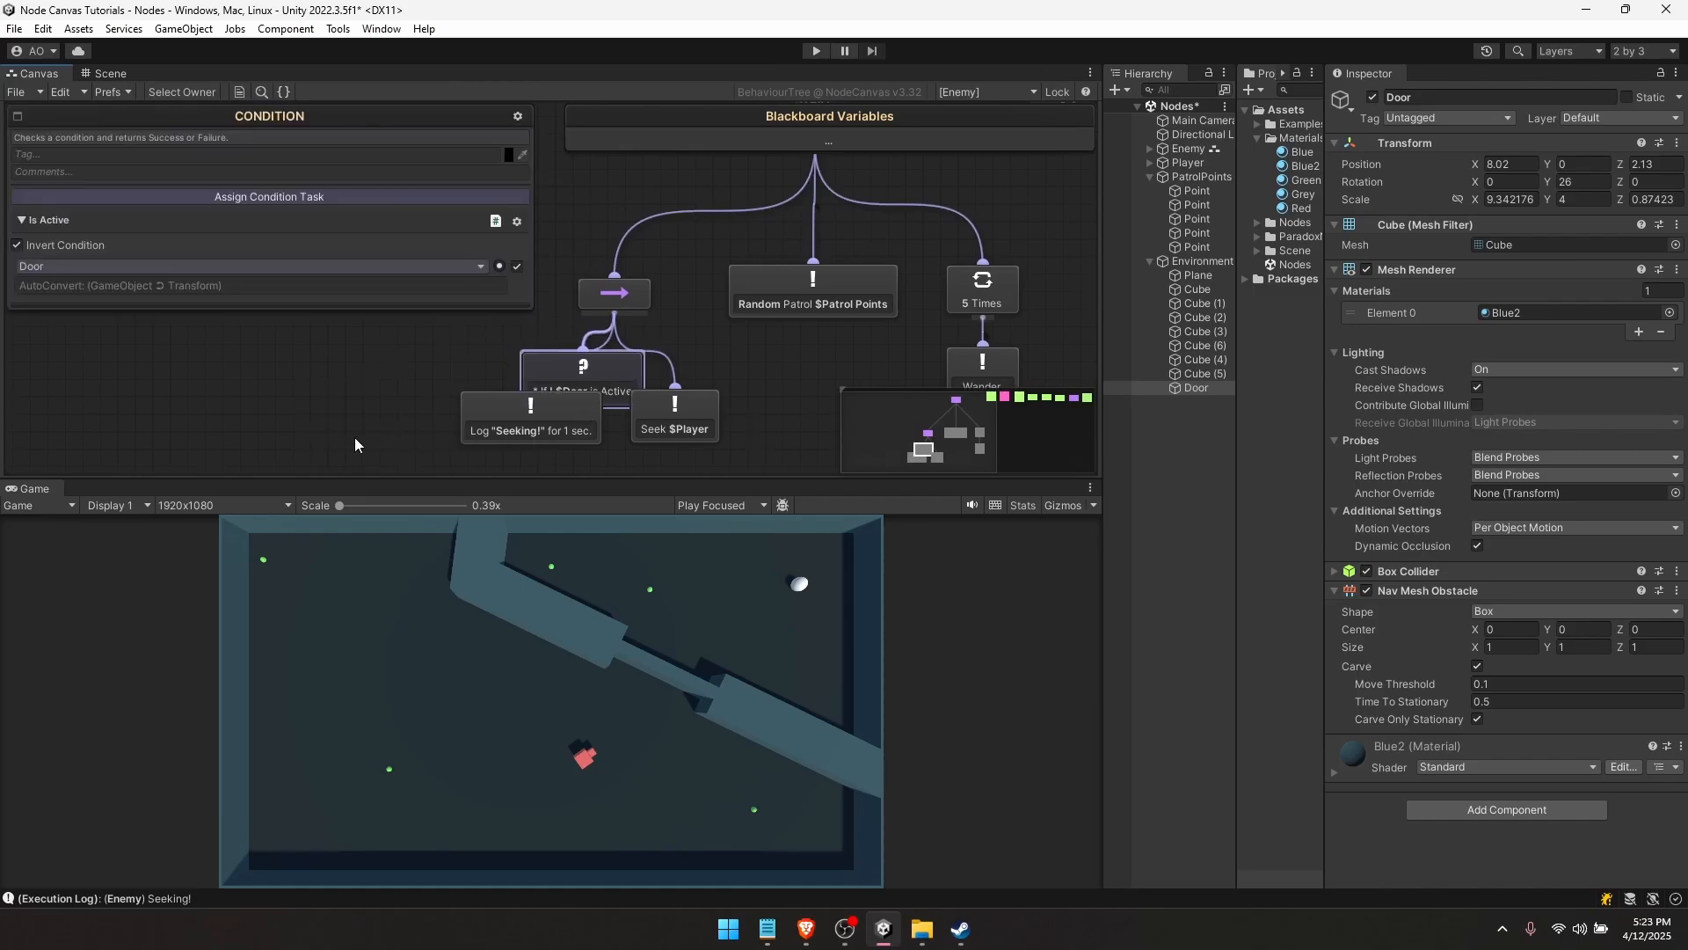
- Maximize the graph and line up the nested Sequencer's children in the order "Seeking!" log, door condition, Seek $Player
drag(510, 422, 333, 422)
click(500, 441)
key(shift+space)
middle_drag(584, 401, 811, 558)
click(571, 586)
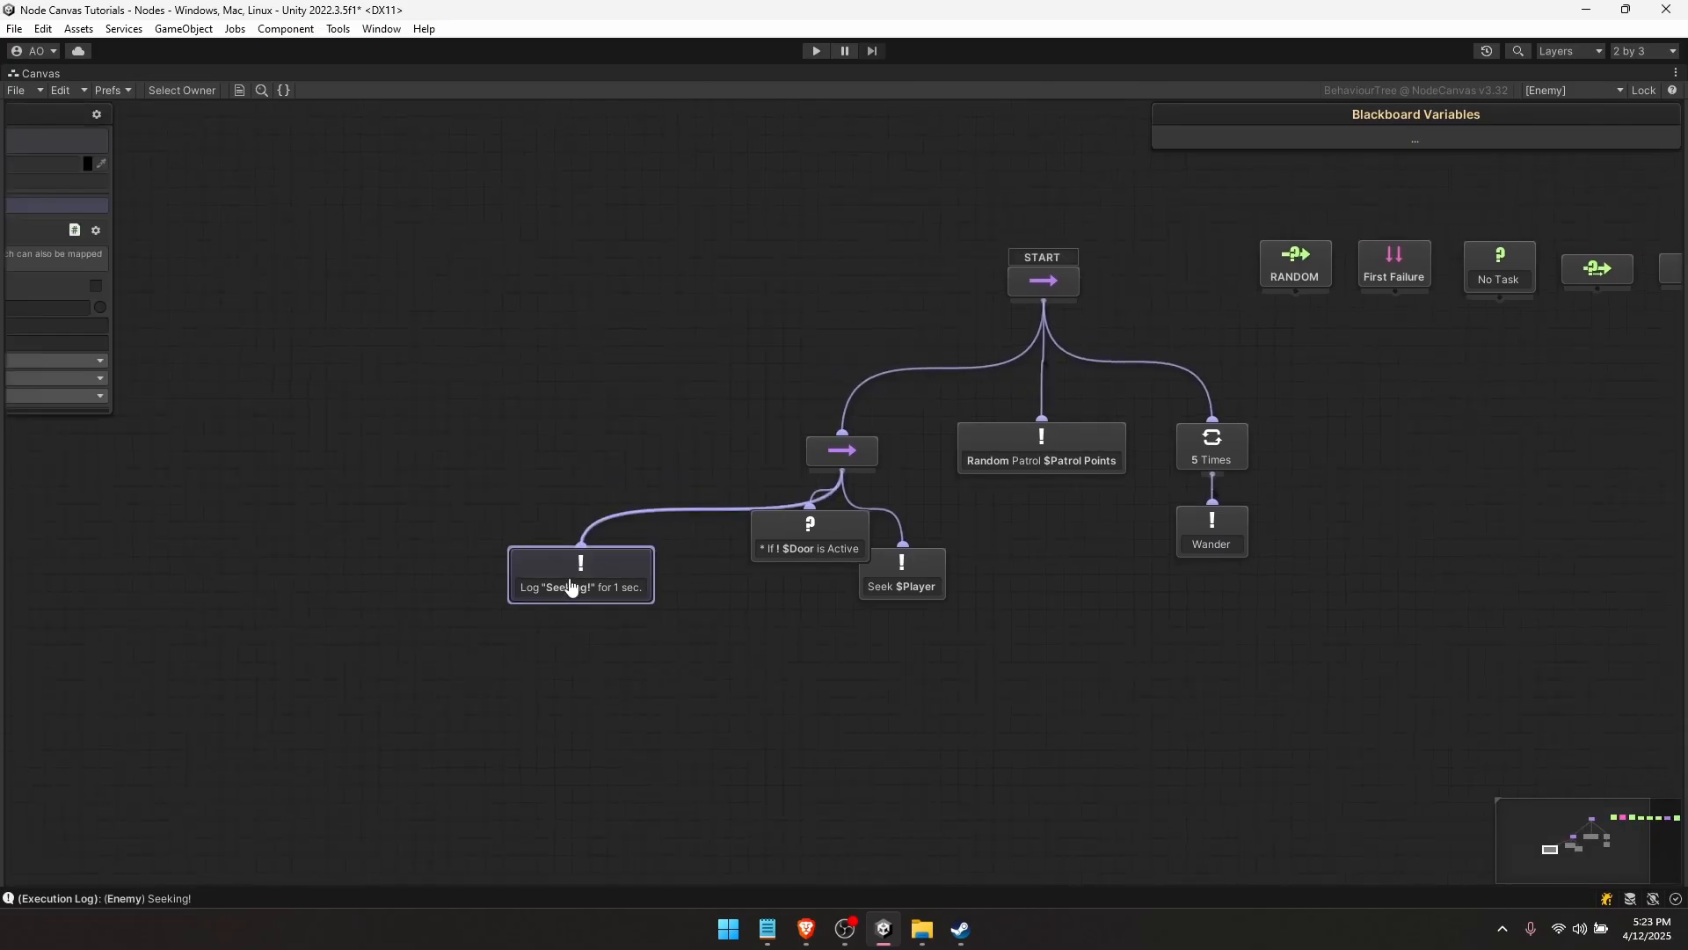
drag(572, 586, 581, 558)
drag(783, 542, 761, 577)
drag(905, 581, 927, 580)
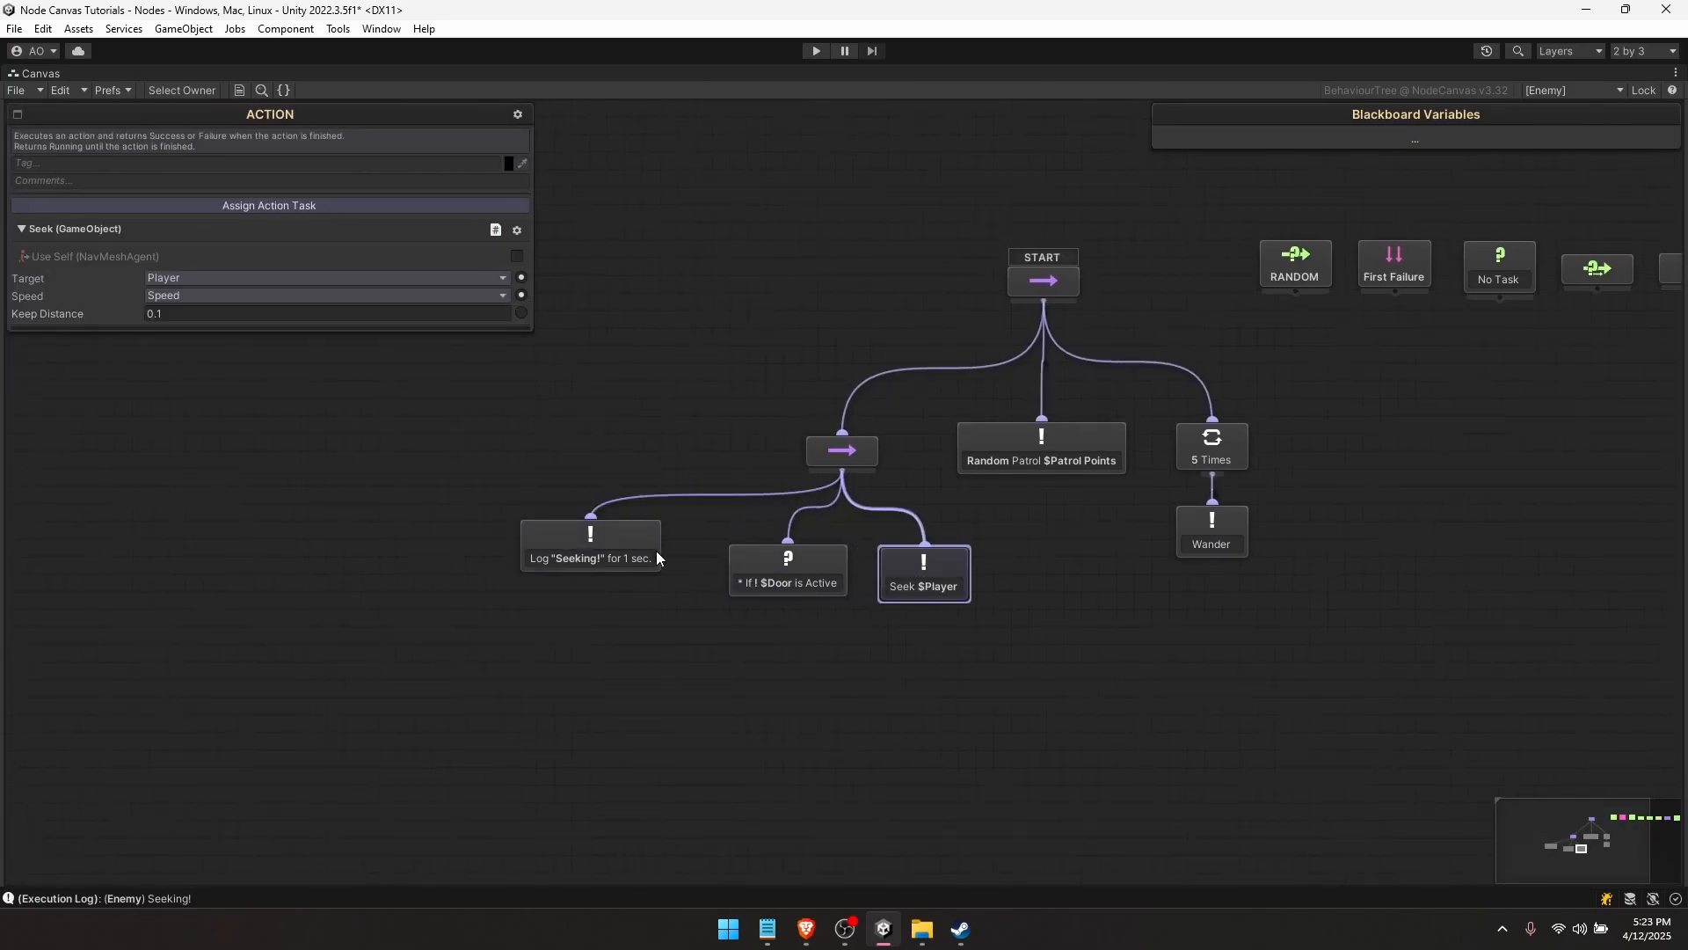
drag(656, 557, 704, 588)
- Set the first log node's message to "I will seek!" and spread the nested Sequencer's children apart
click(230, 308)
text(I wi)
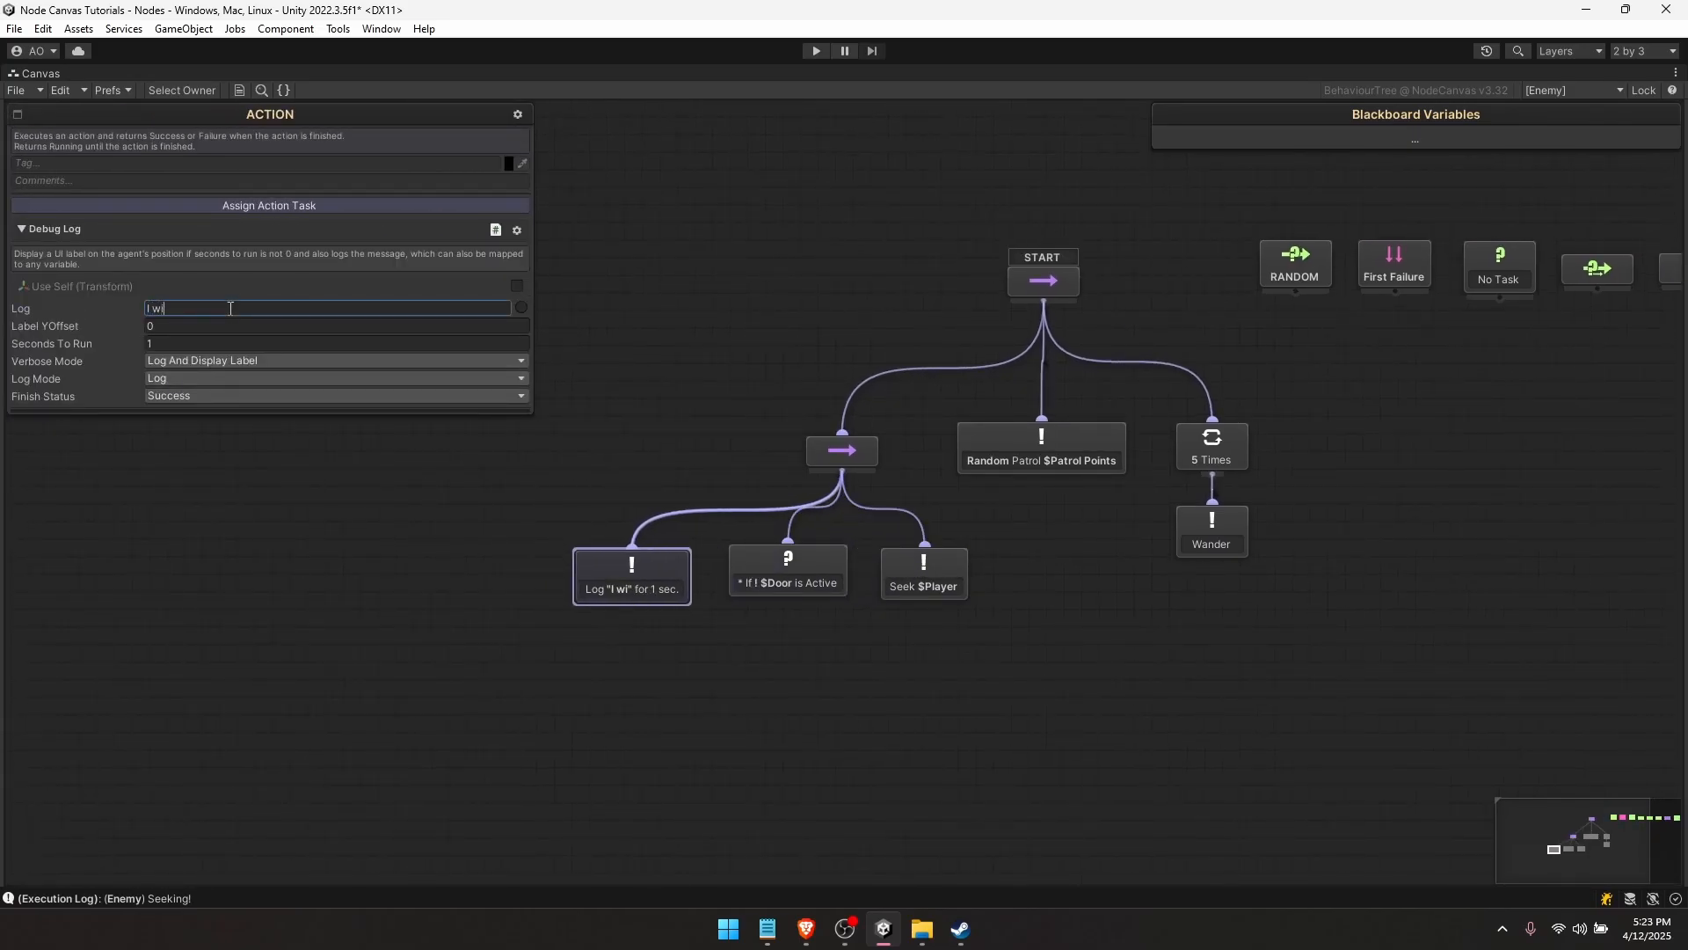
text(ll seek!)
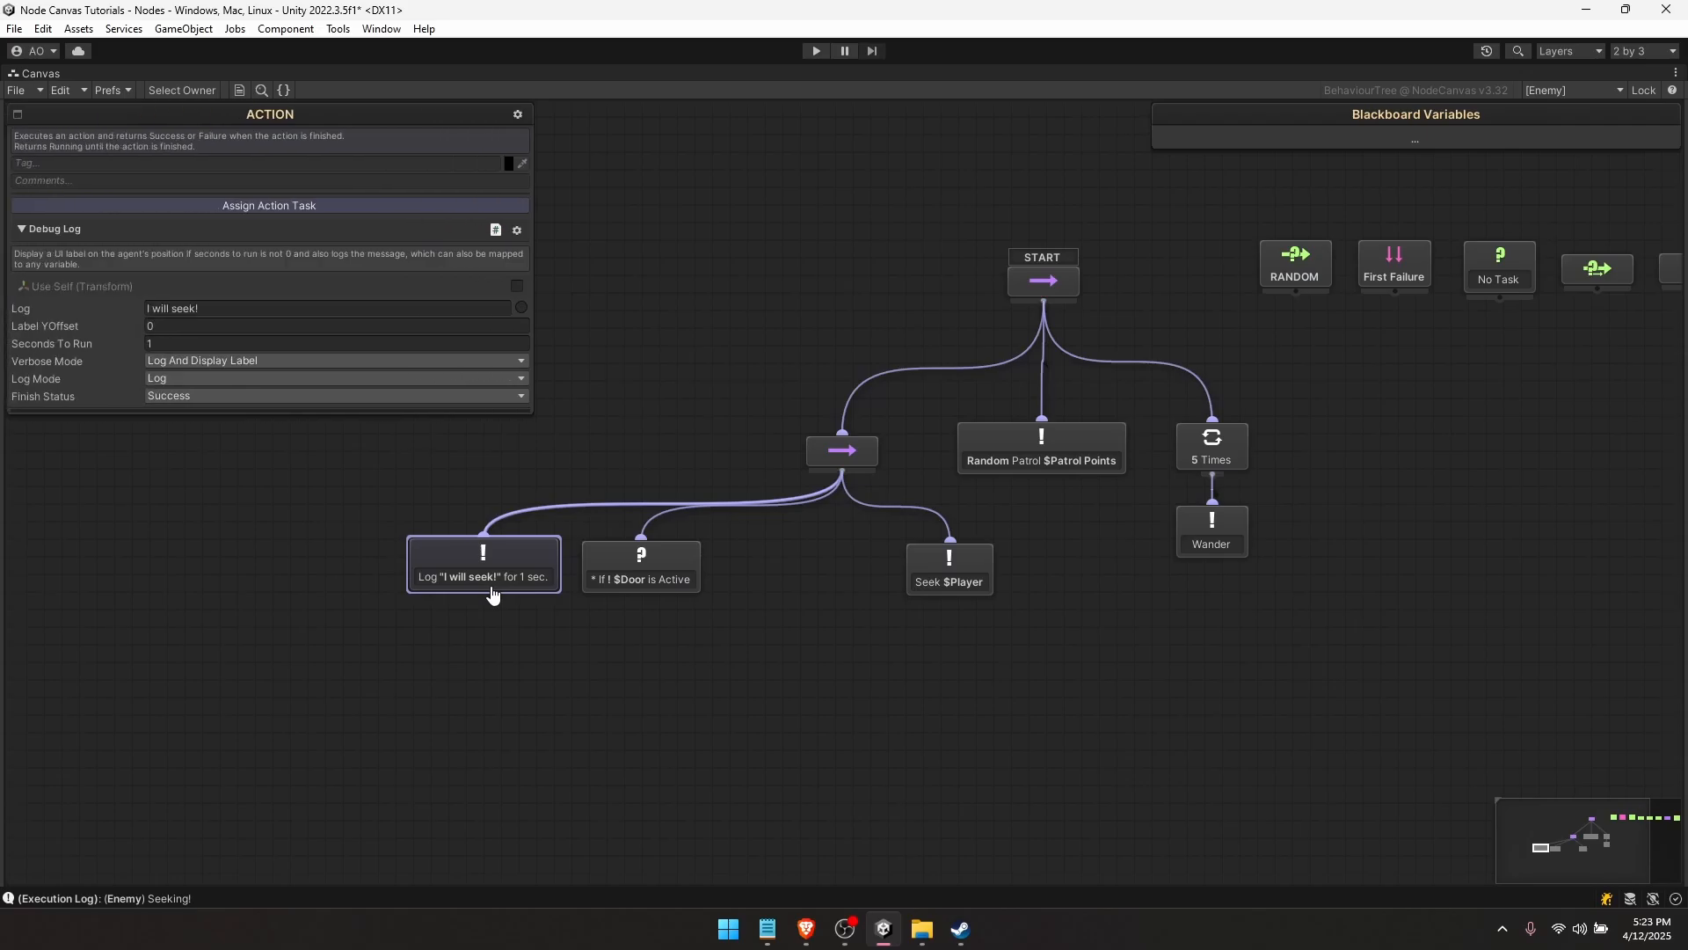
- Duplicate the log node between the door condition and Seek $Player, and set its message to "Door was open! Great!"
key(ctrl+d)
drag(532, 564, 825, 572)
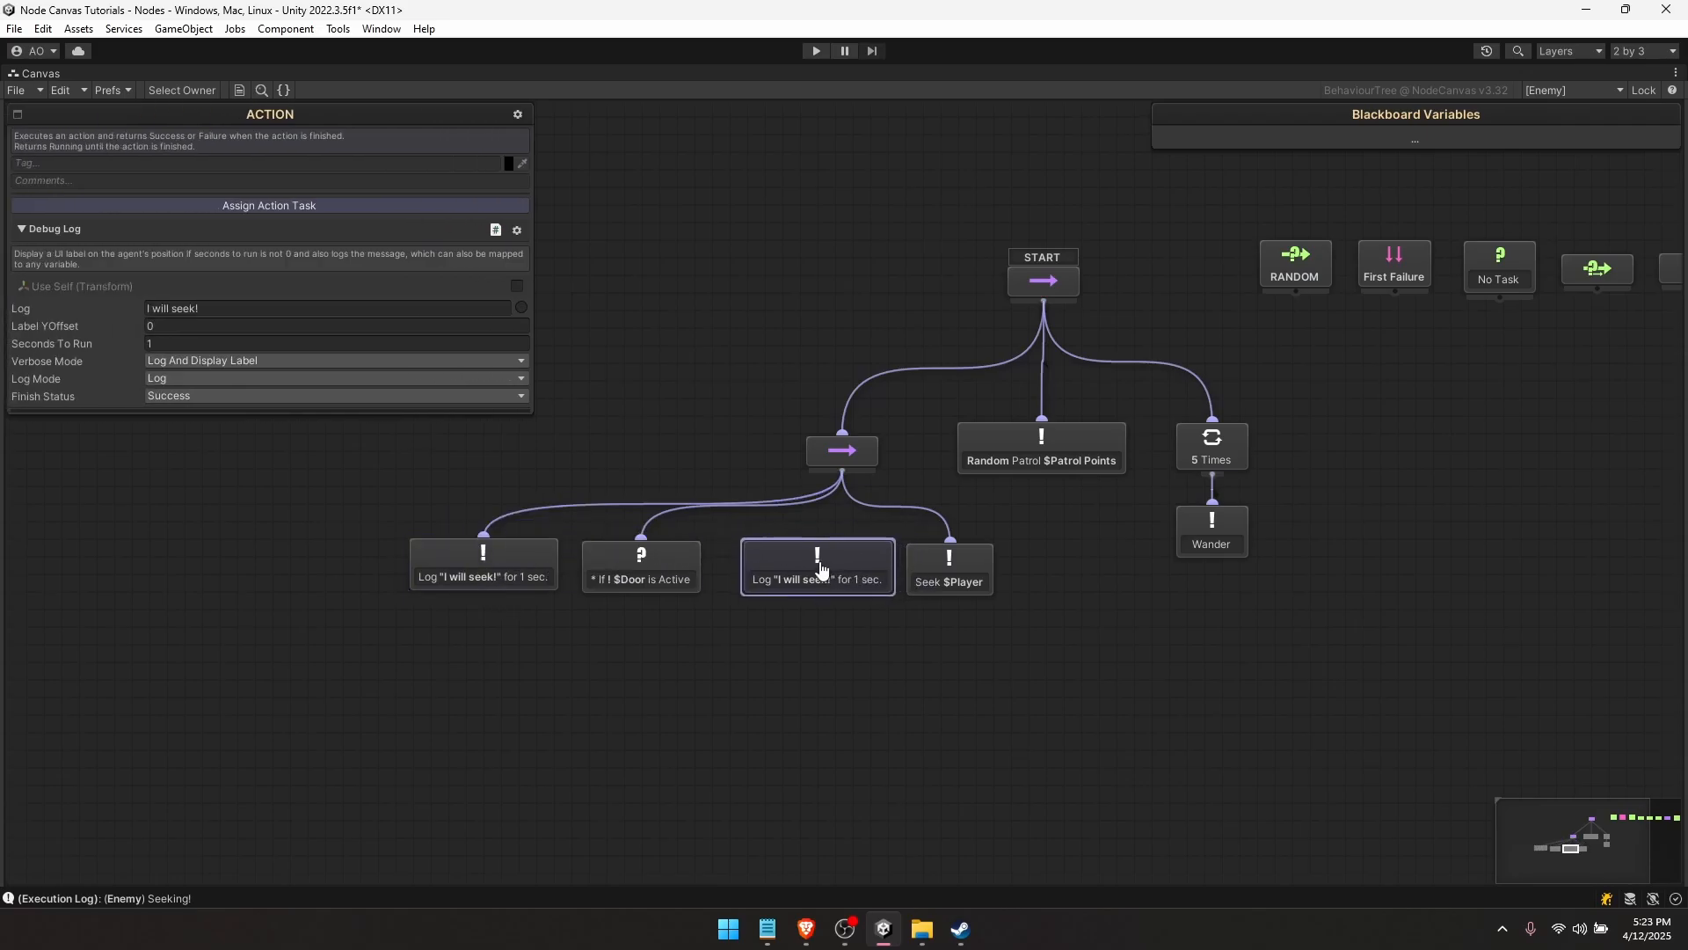
click(243, 308)
text(Door was open! Great!)
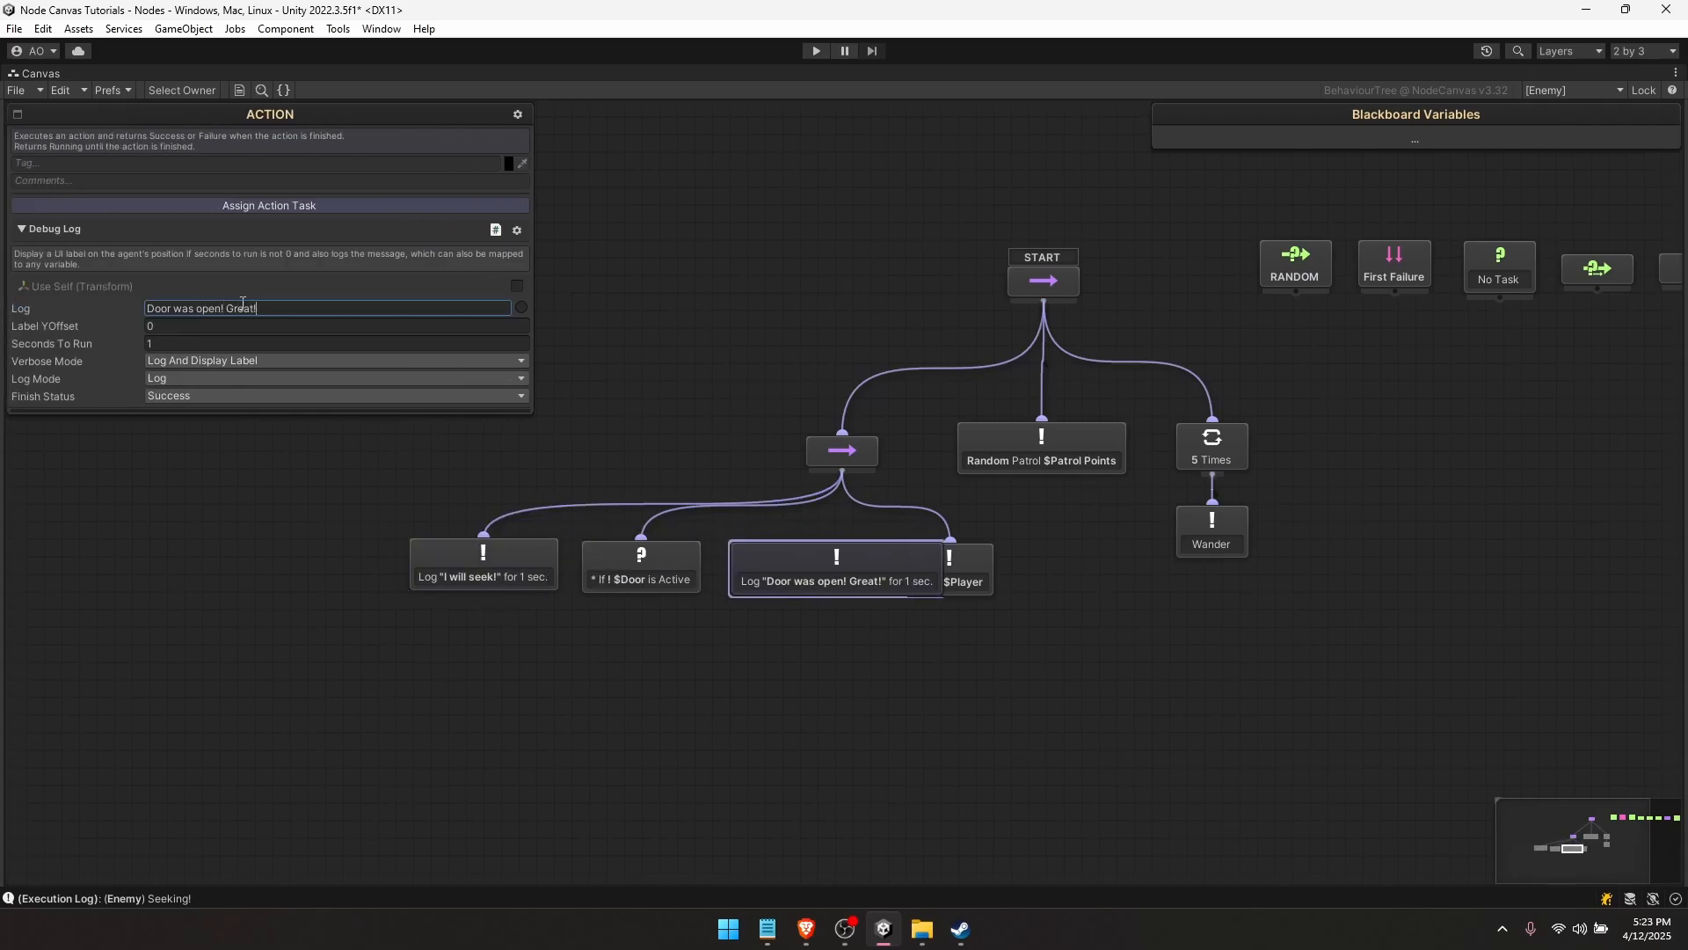
- Link the "Door was open! Great!" log node to the nested Sequencer before Seek $Player and space the branch out beside Random Patrol
drag(841, 450, 612, 451)
click(796, 446)
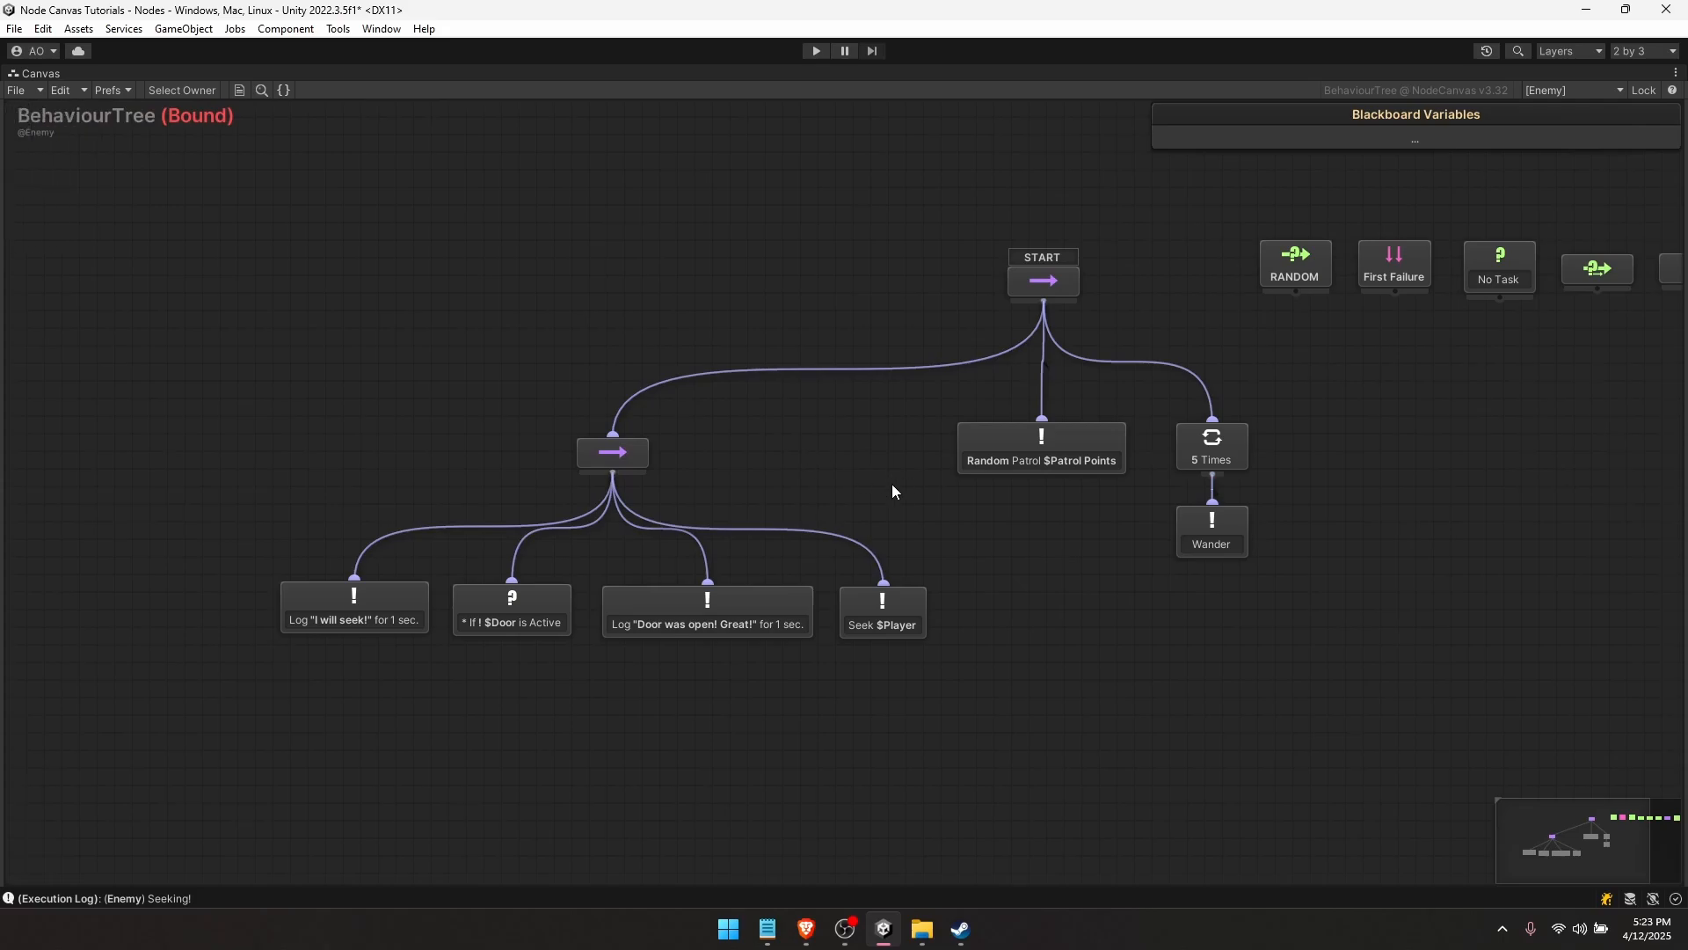
middle_drag(882, 460, 878, 490)
- Examine the execution order from the start Sequencer through the nested branch's log, door condition and Seek nodes to Random Patrol
click(1051, 322)
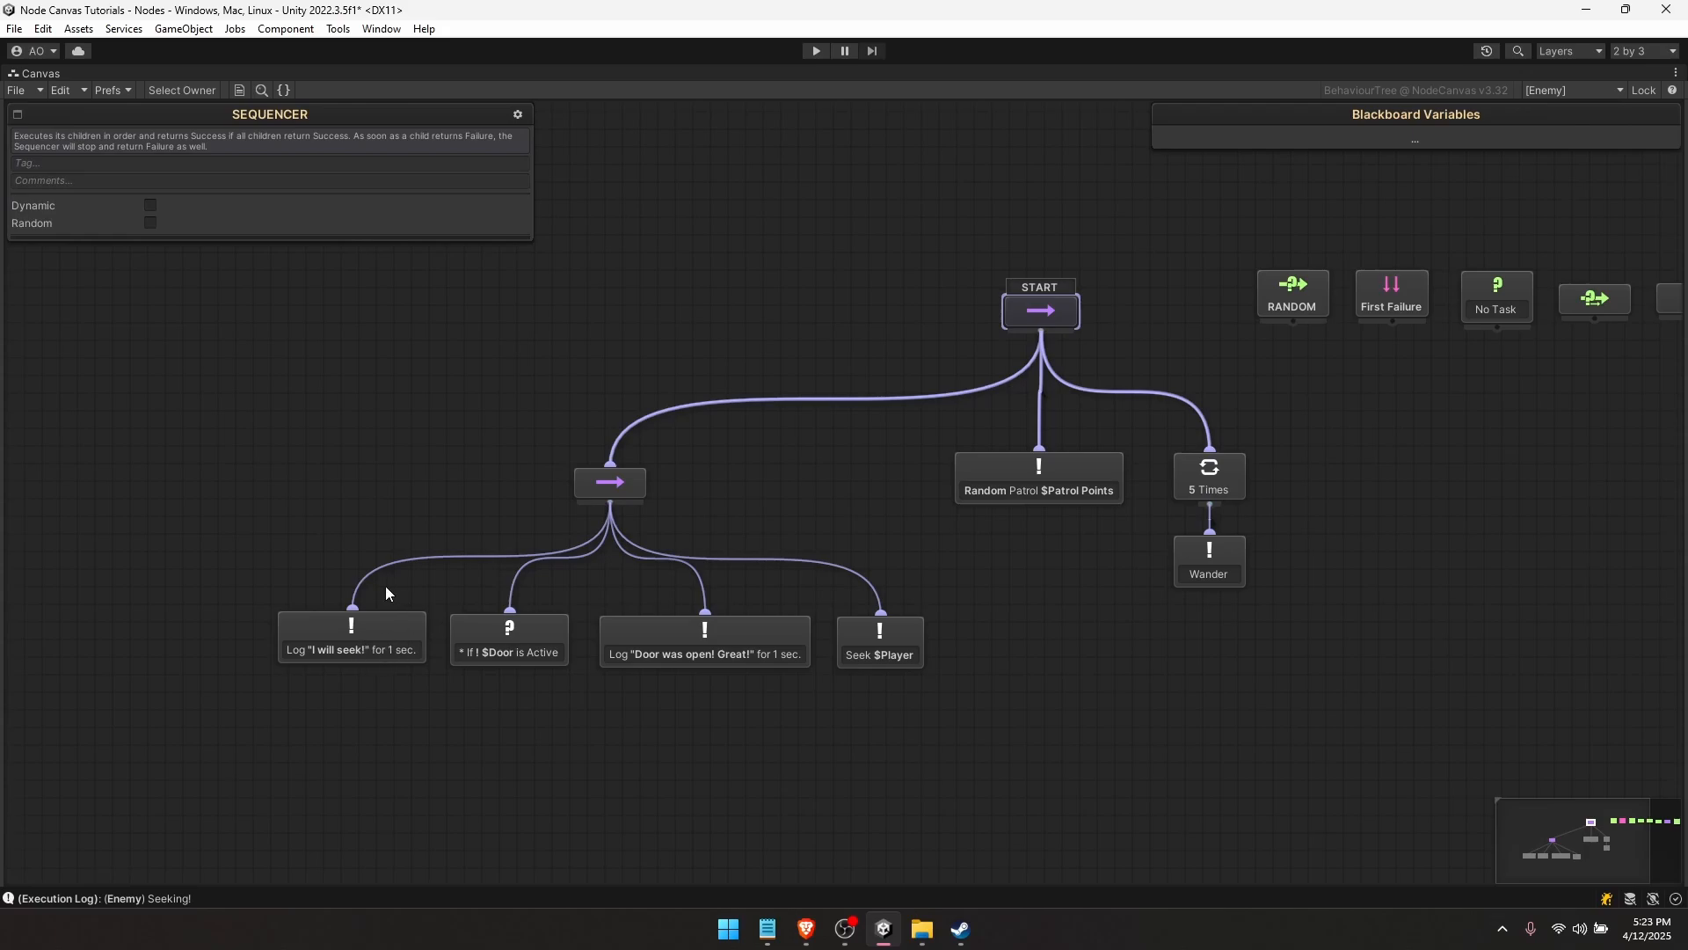
click(510, 665)
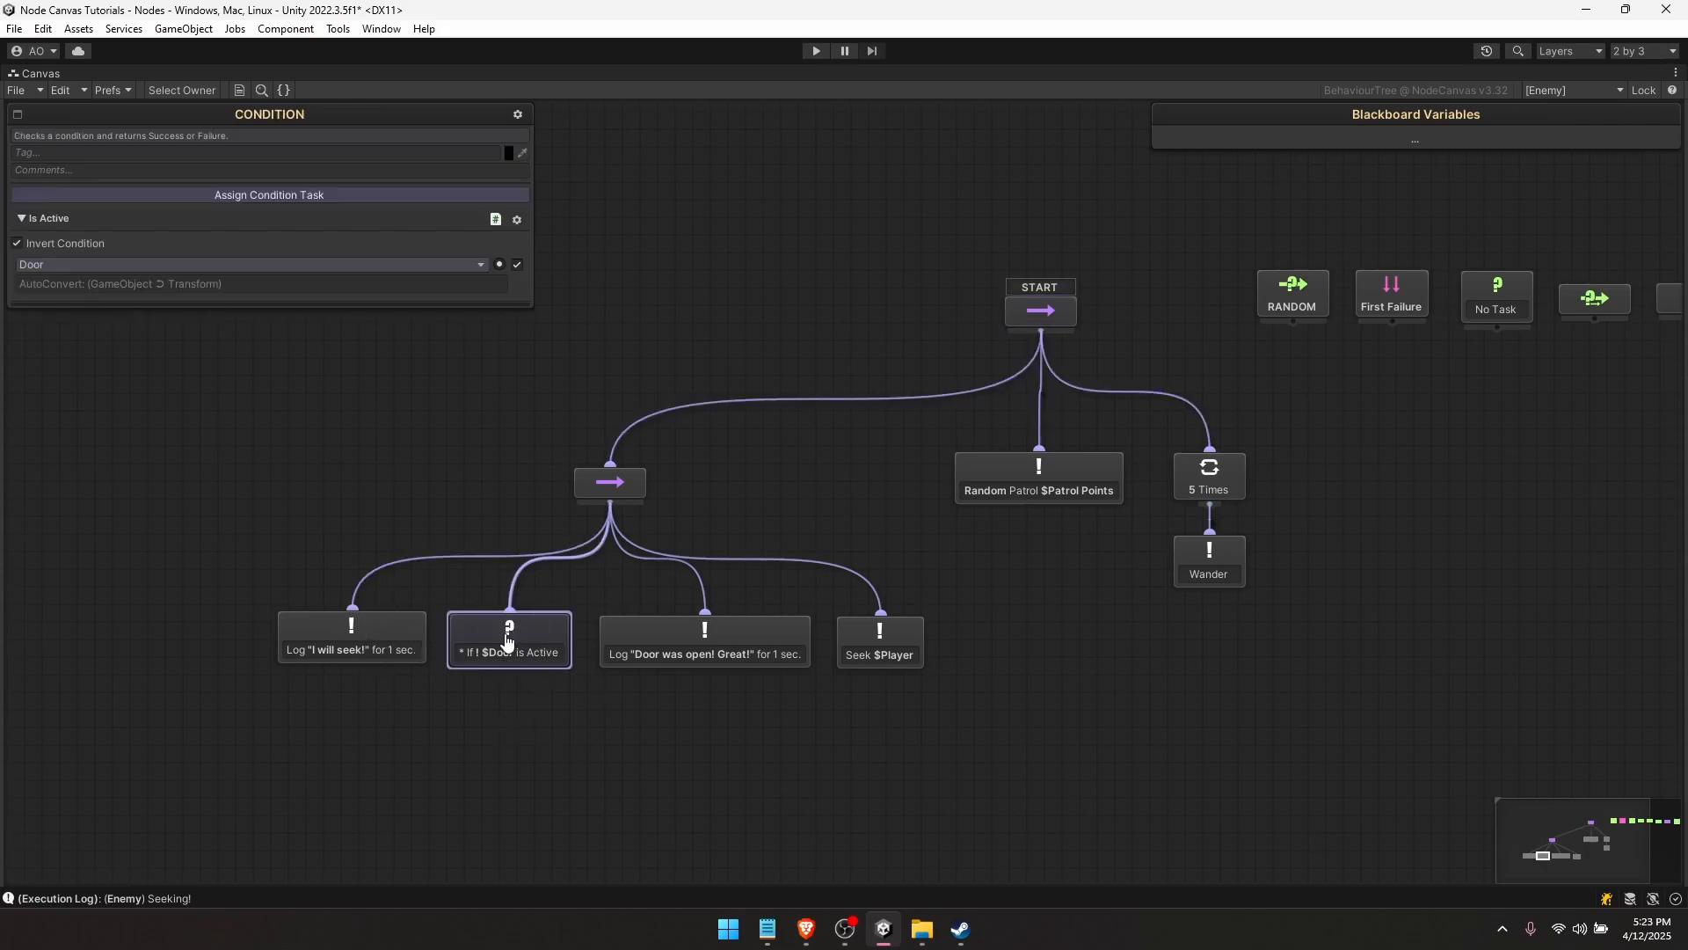
click(512, 691)
click(1051, 320)
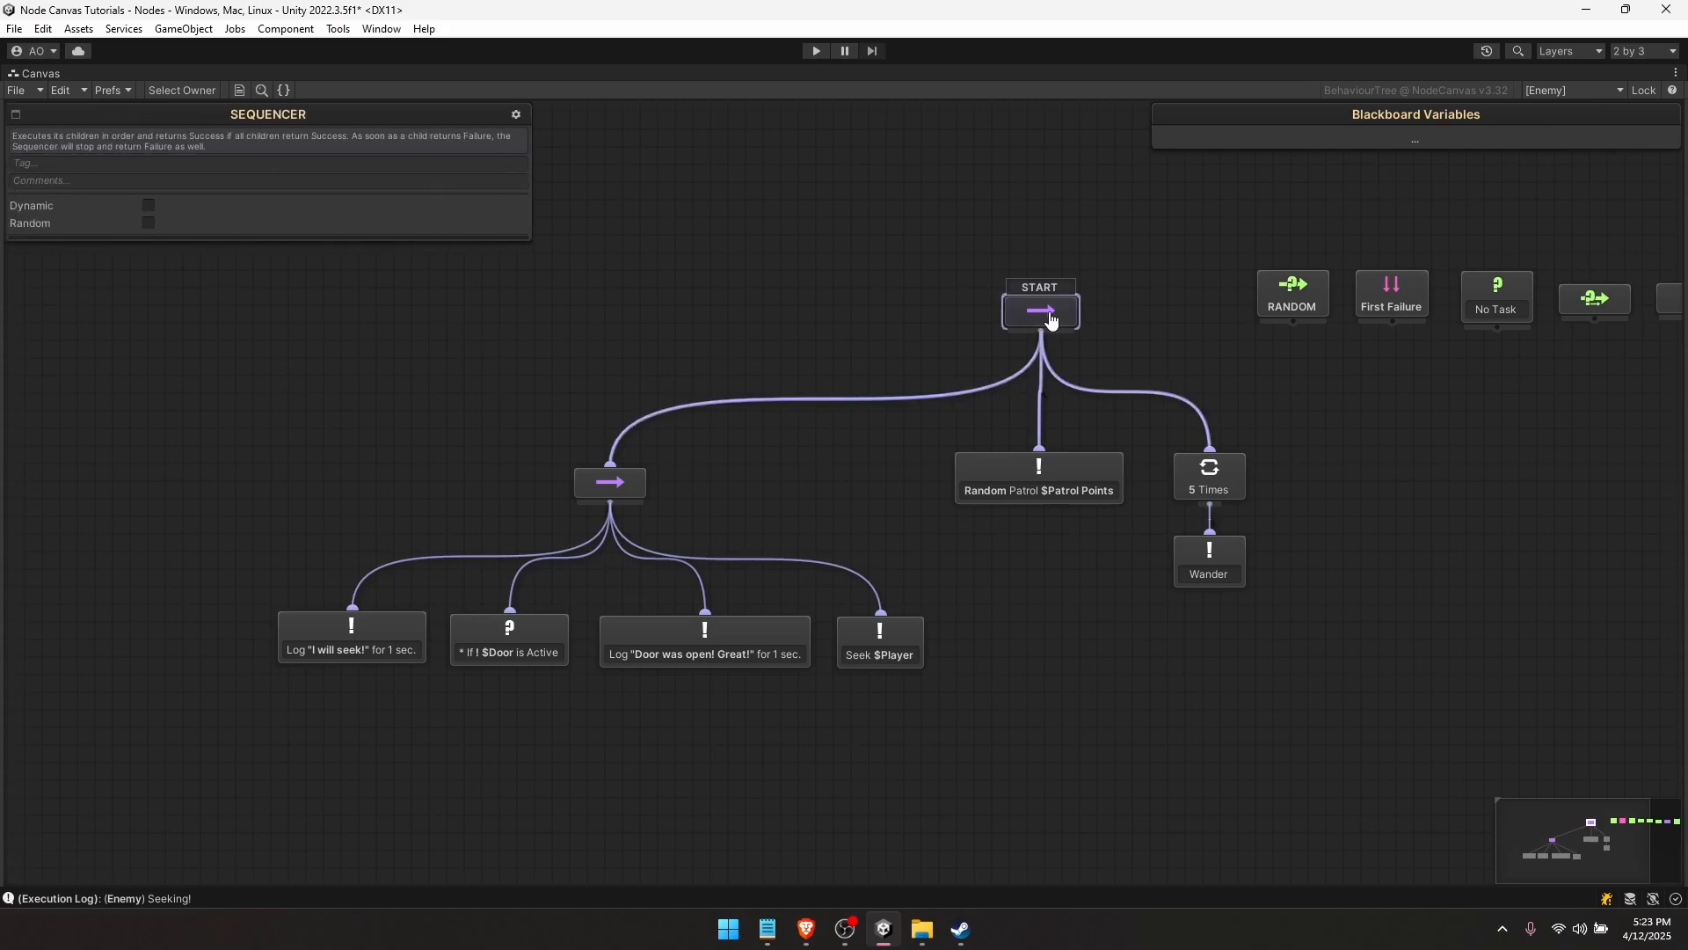
click(376, 658)
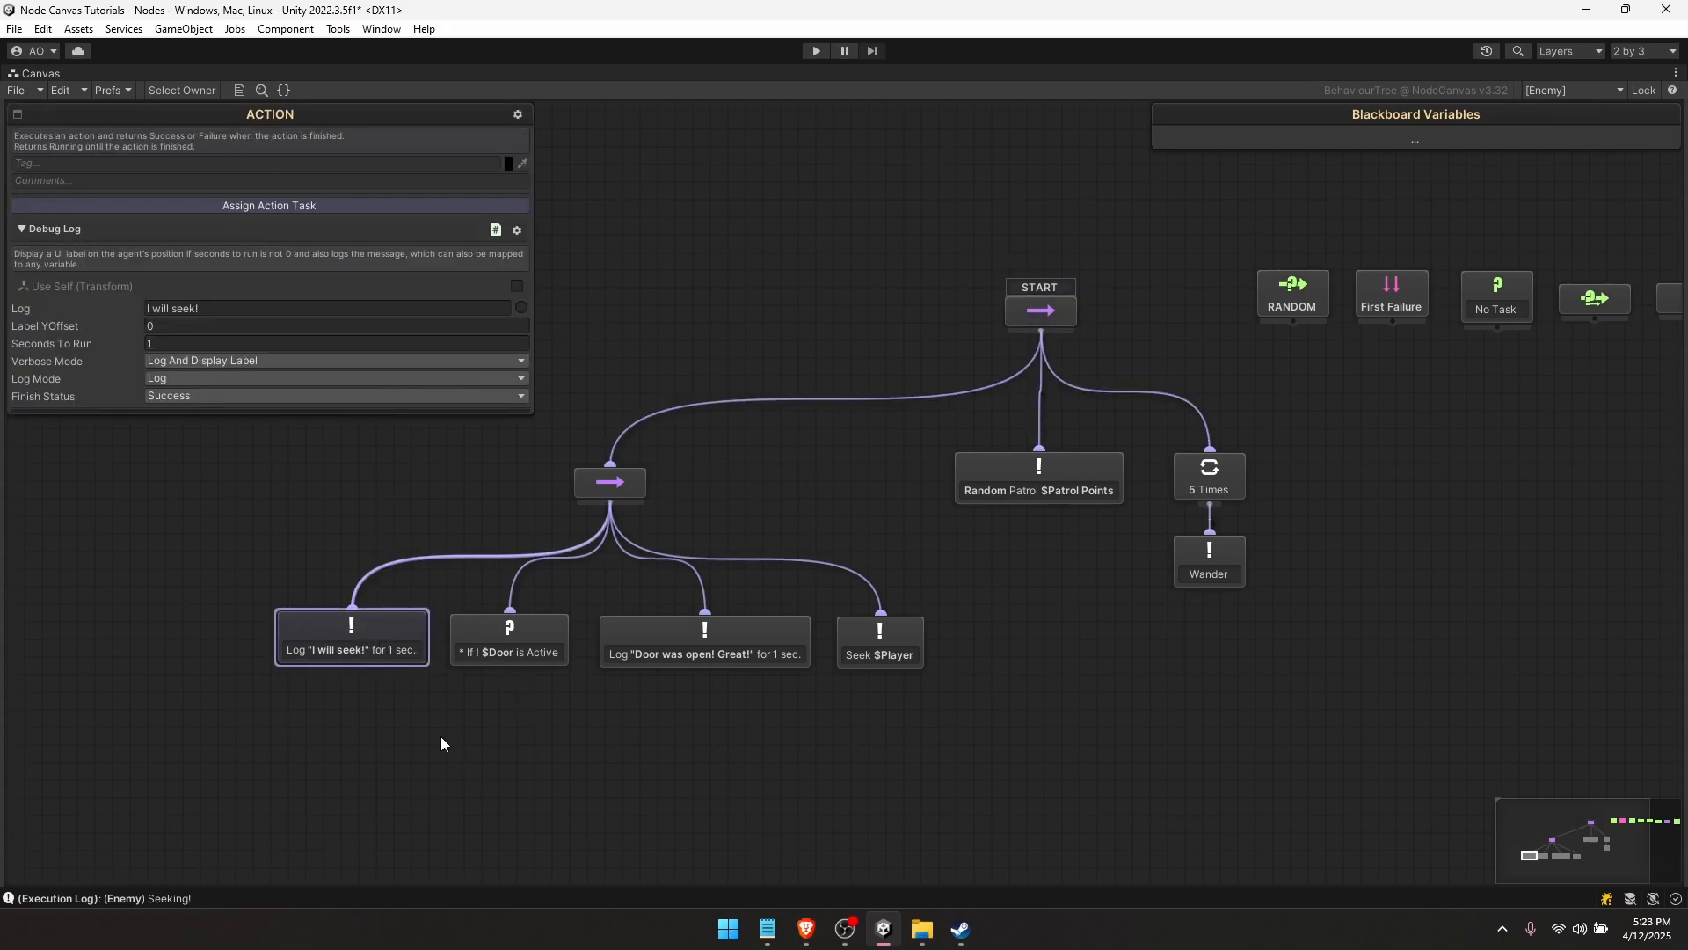
click(506, 675)
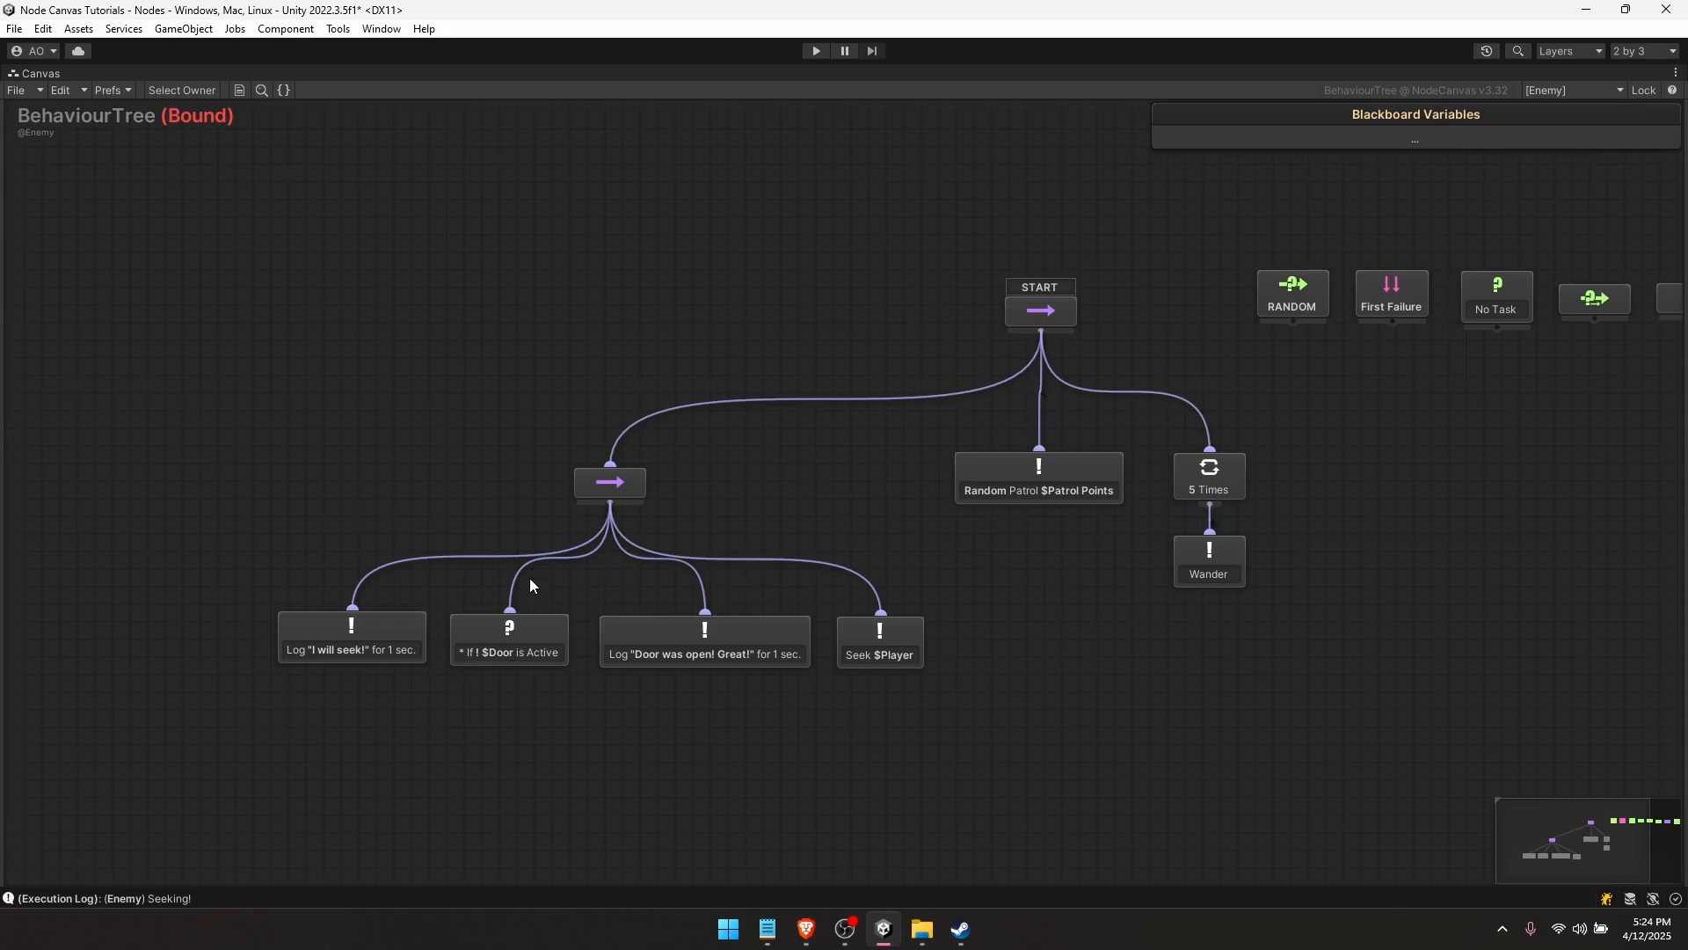
click(699, 655)
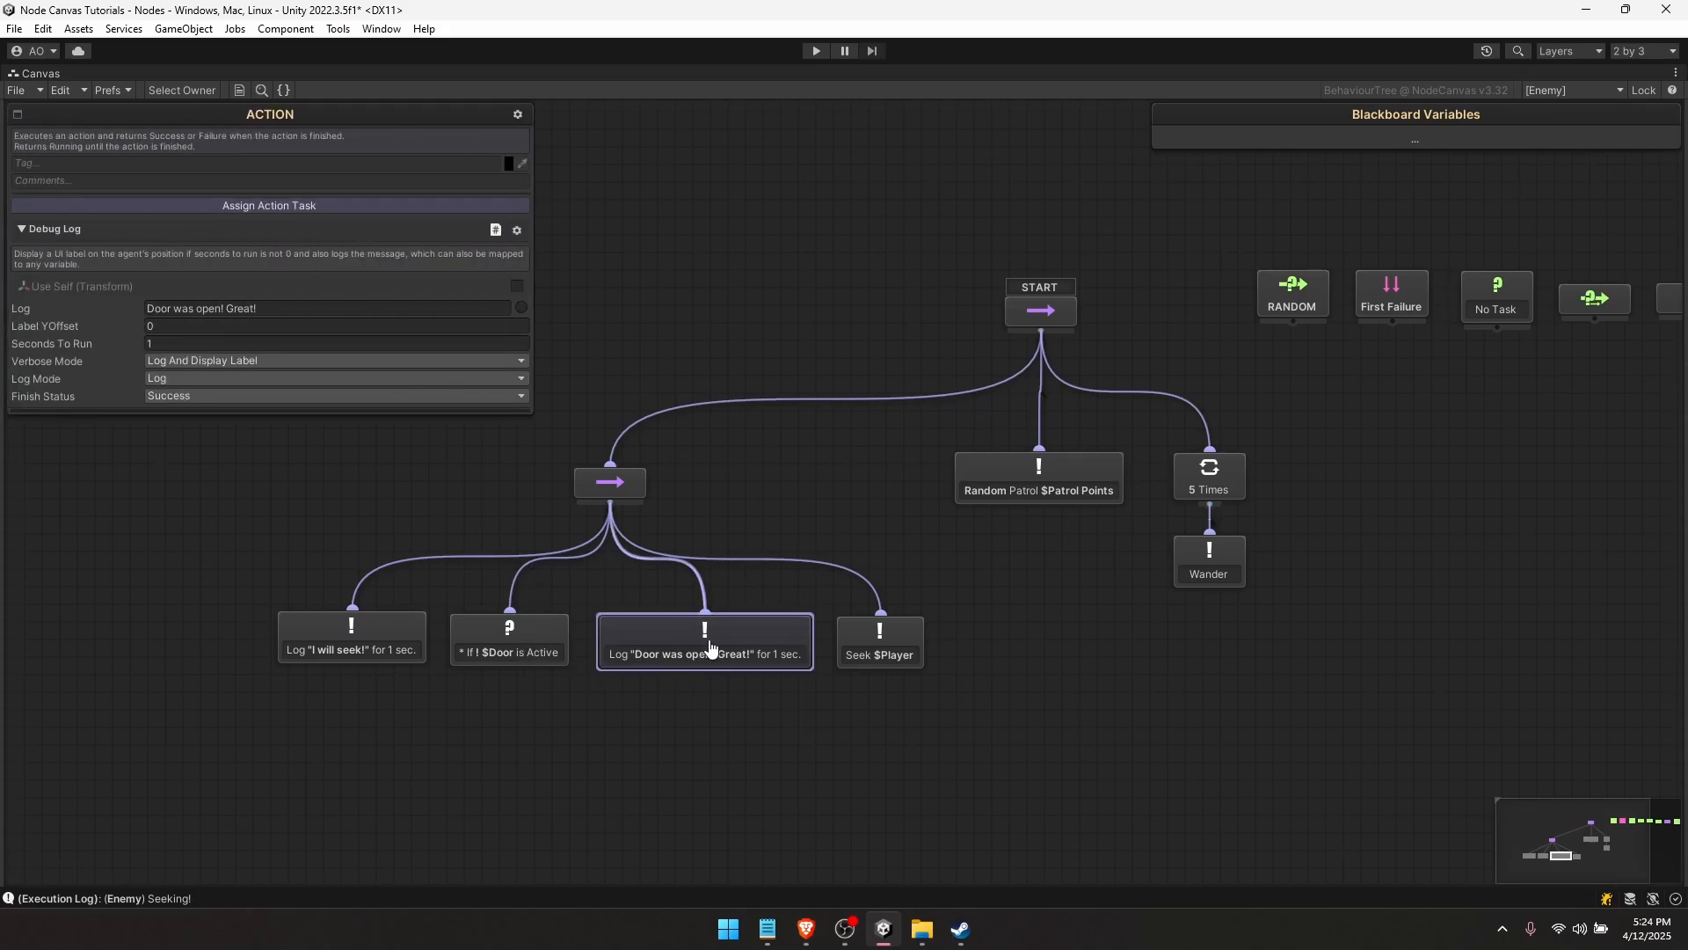
click(884, 651)
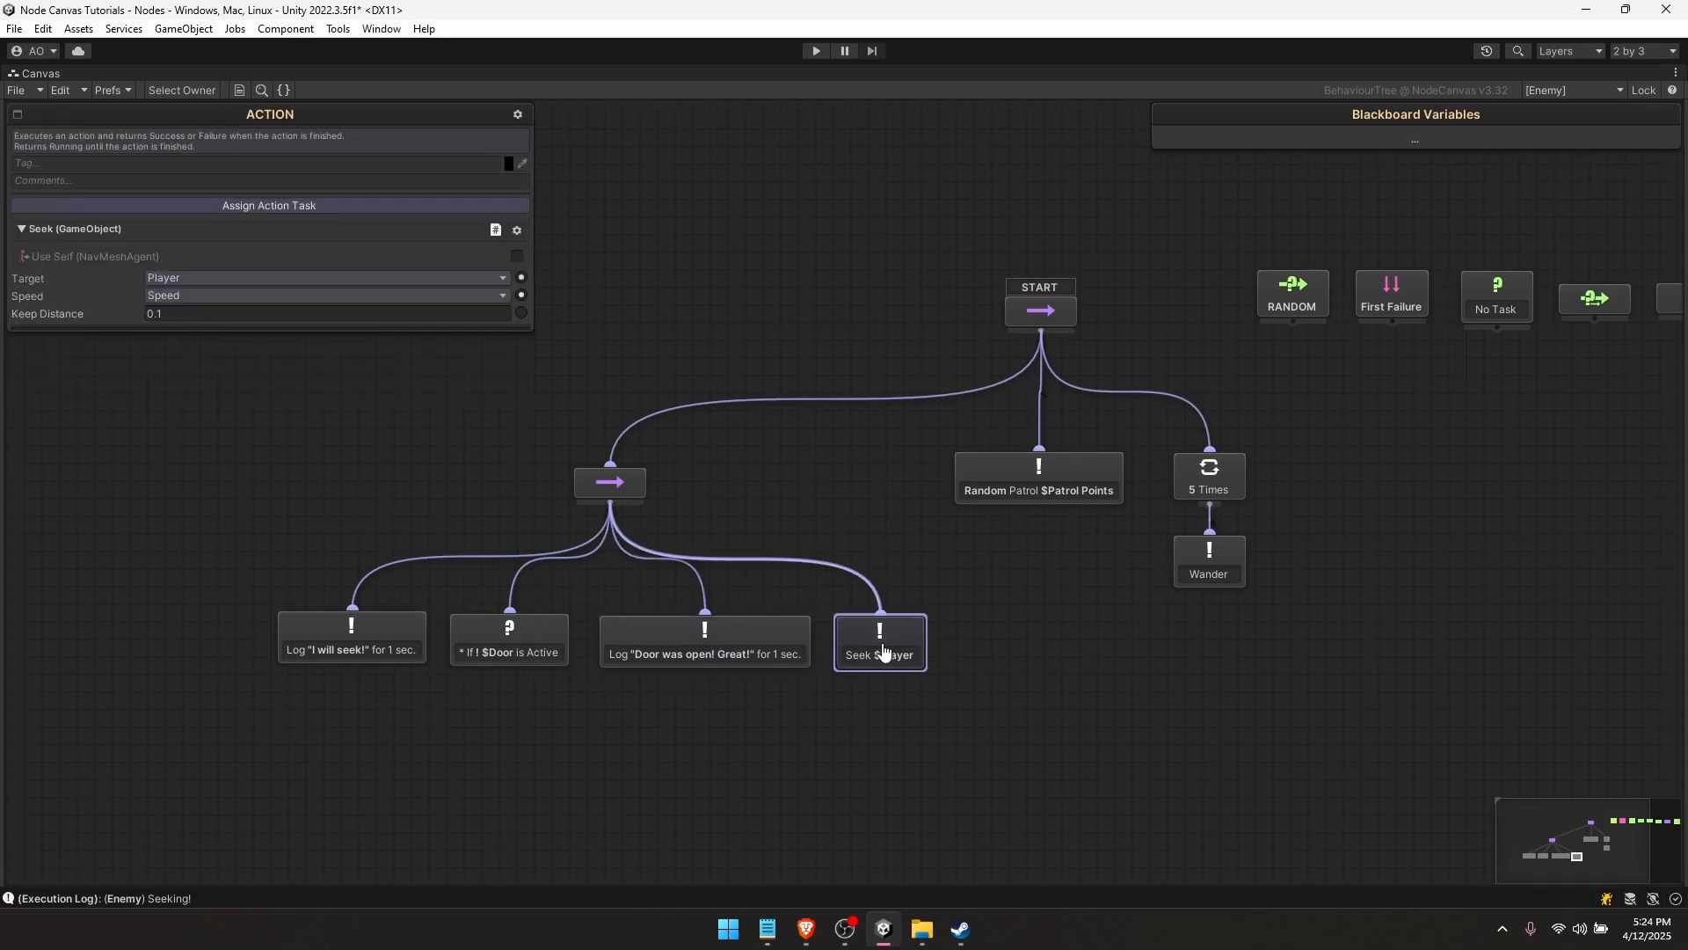
click(941, 634)
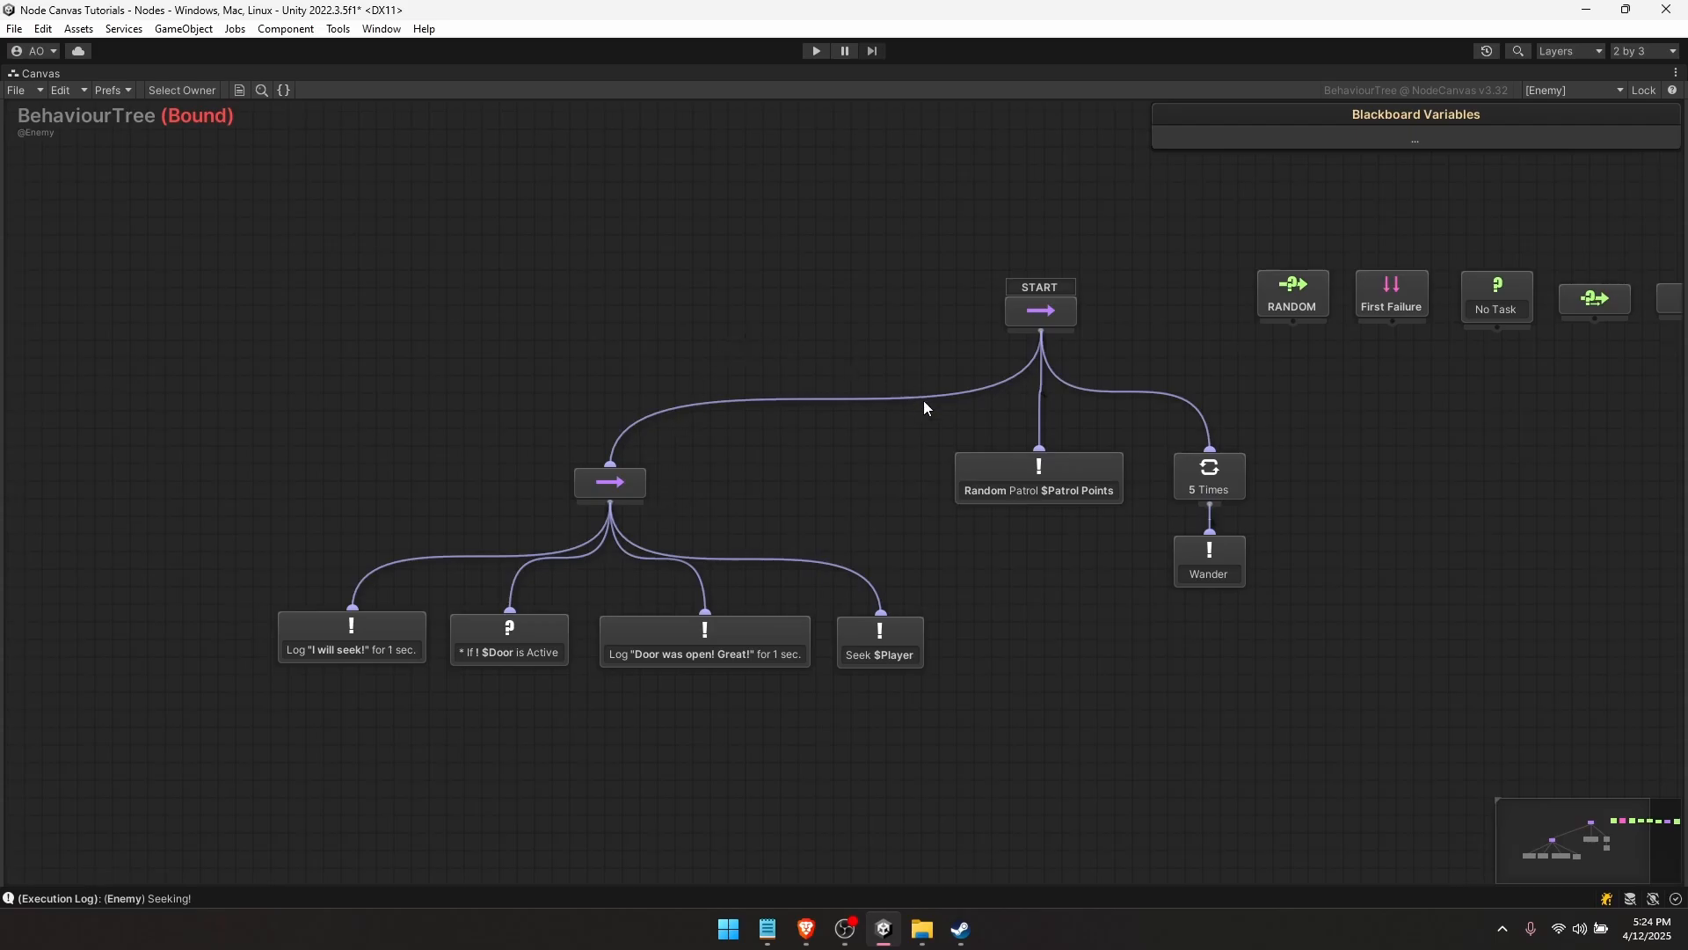
click(1020, 489)
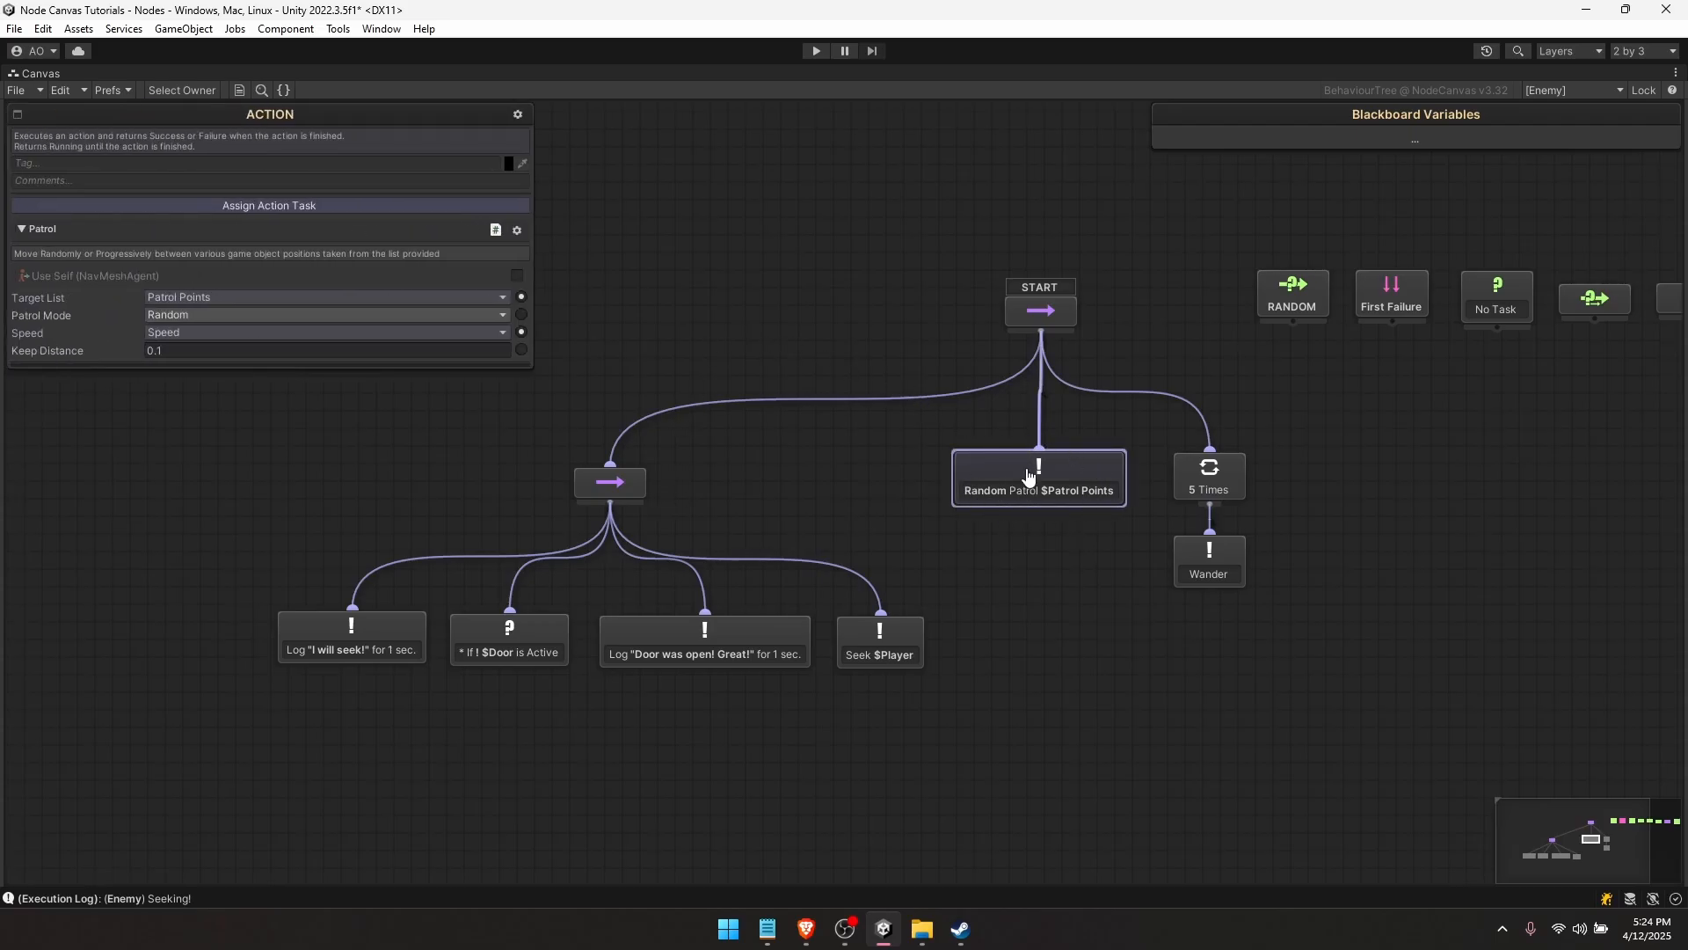
- Run the scene and toggle the Door object's active state to test the nested Sequencer branch
key(shift+space)
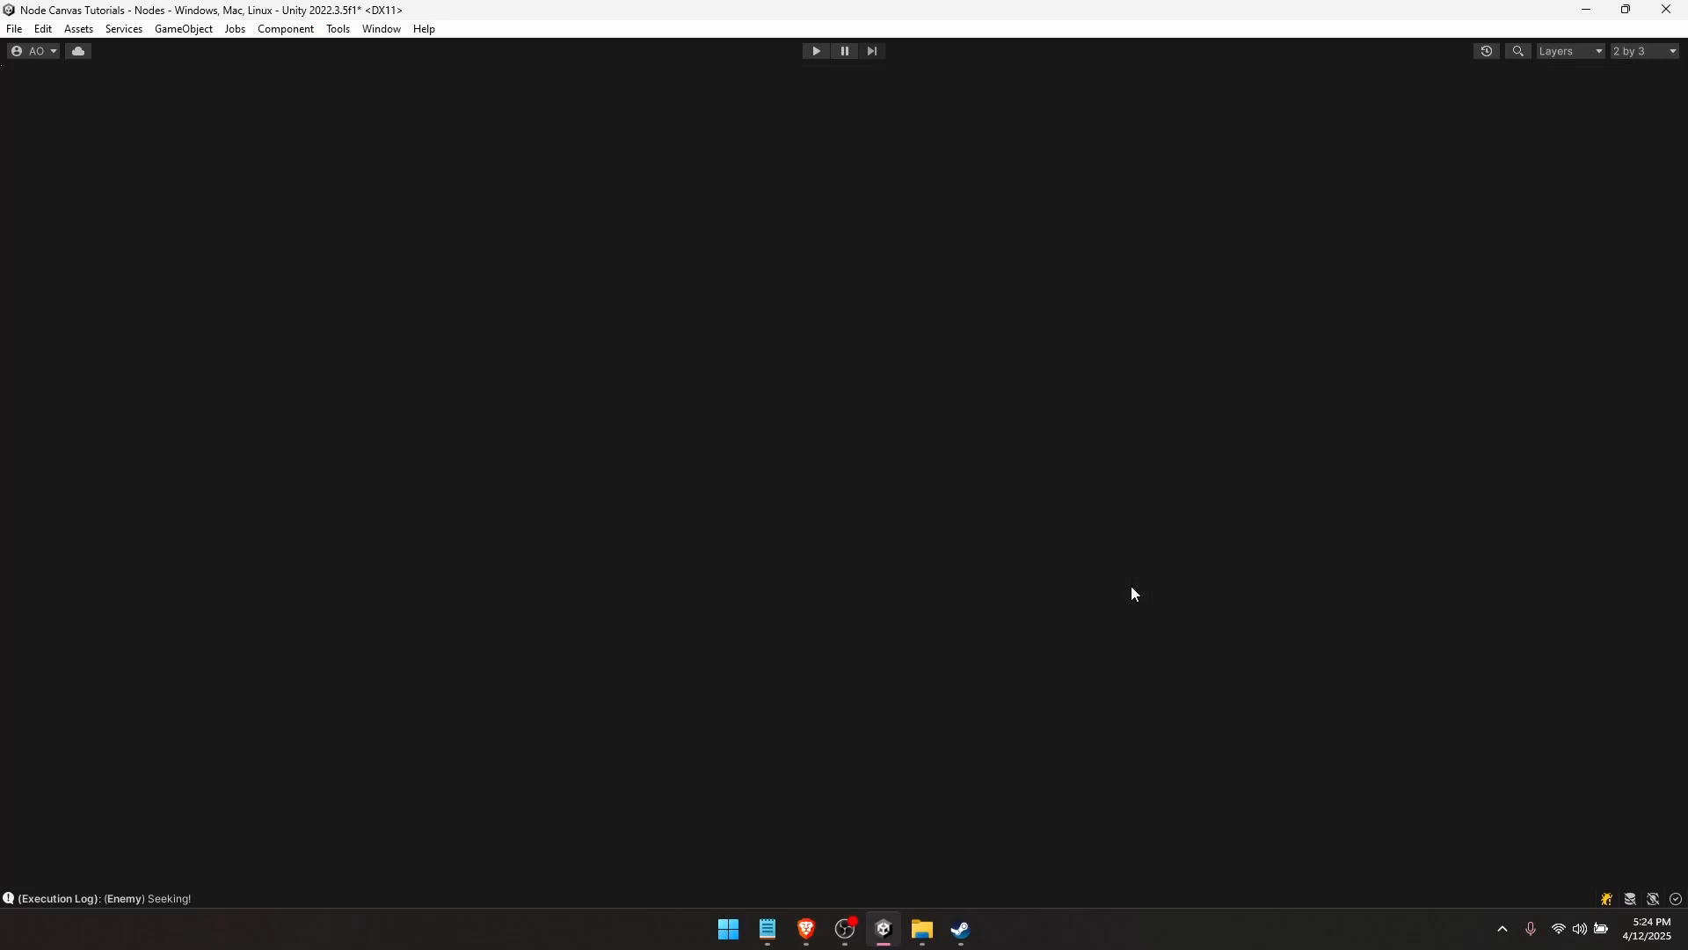
click(817, 51)
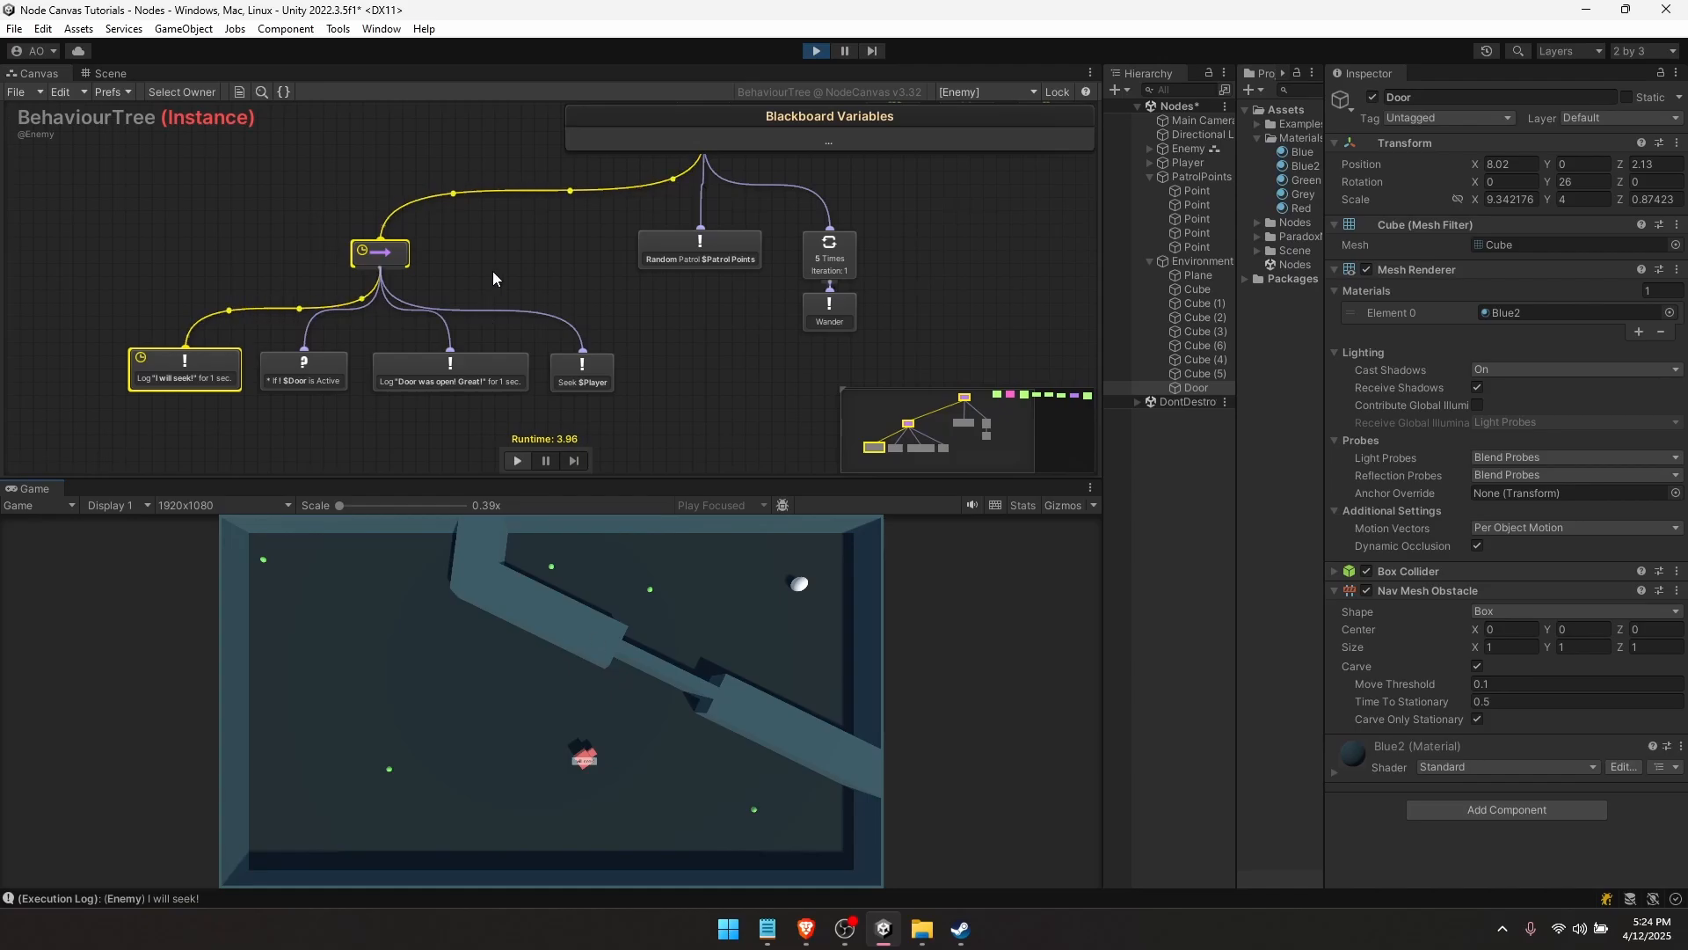
middle_drag(449, 290, 353, 352)
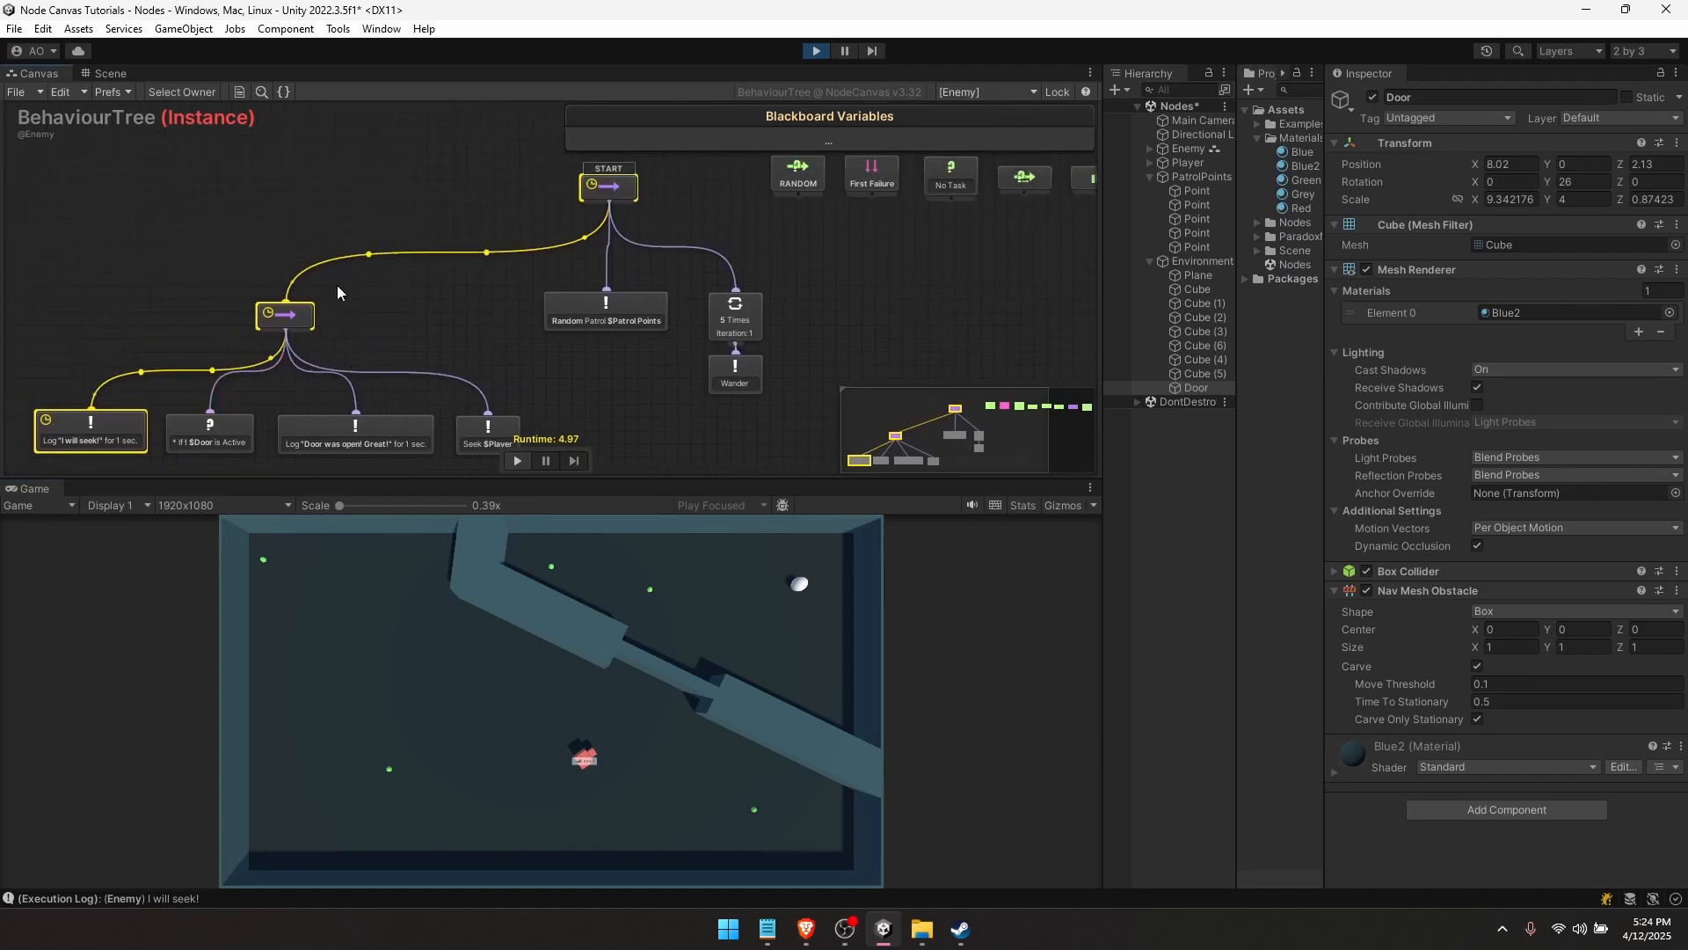
click(1372, 97)
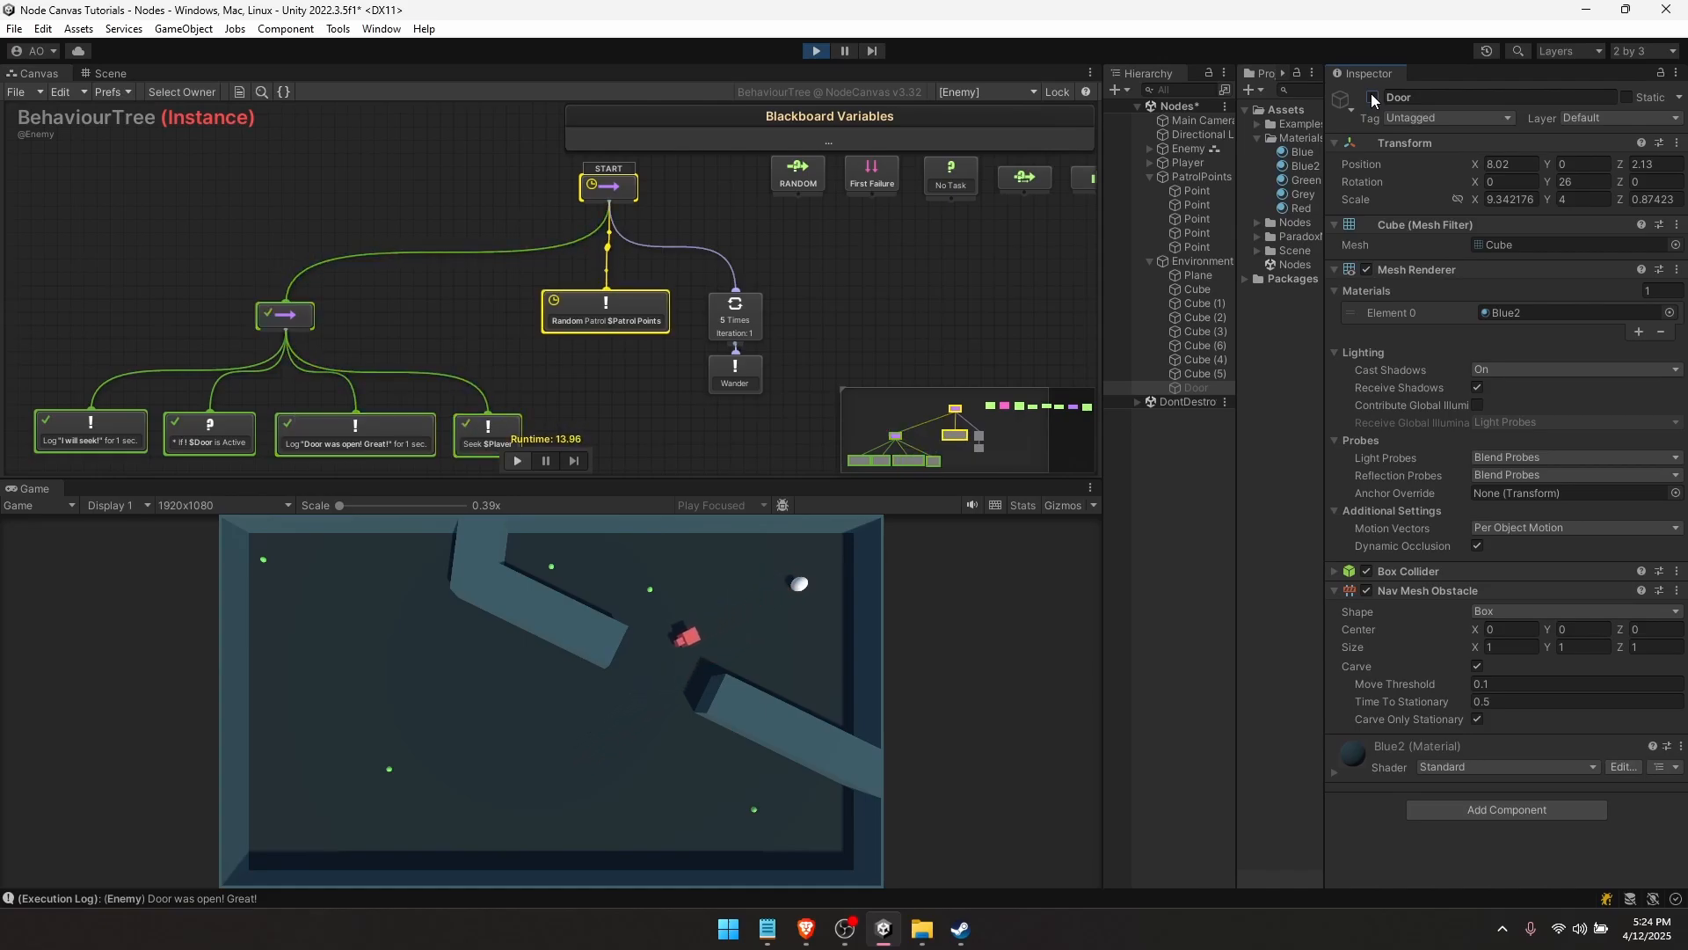
click(1373, 98)
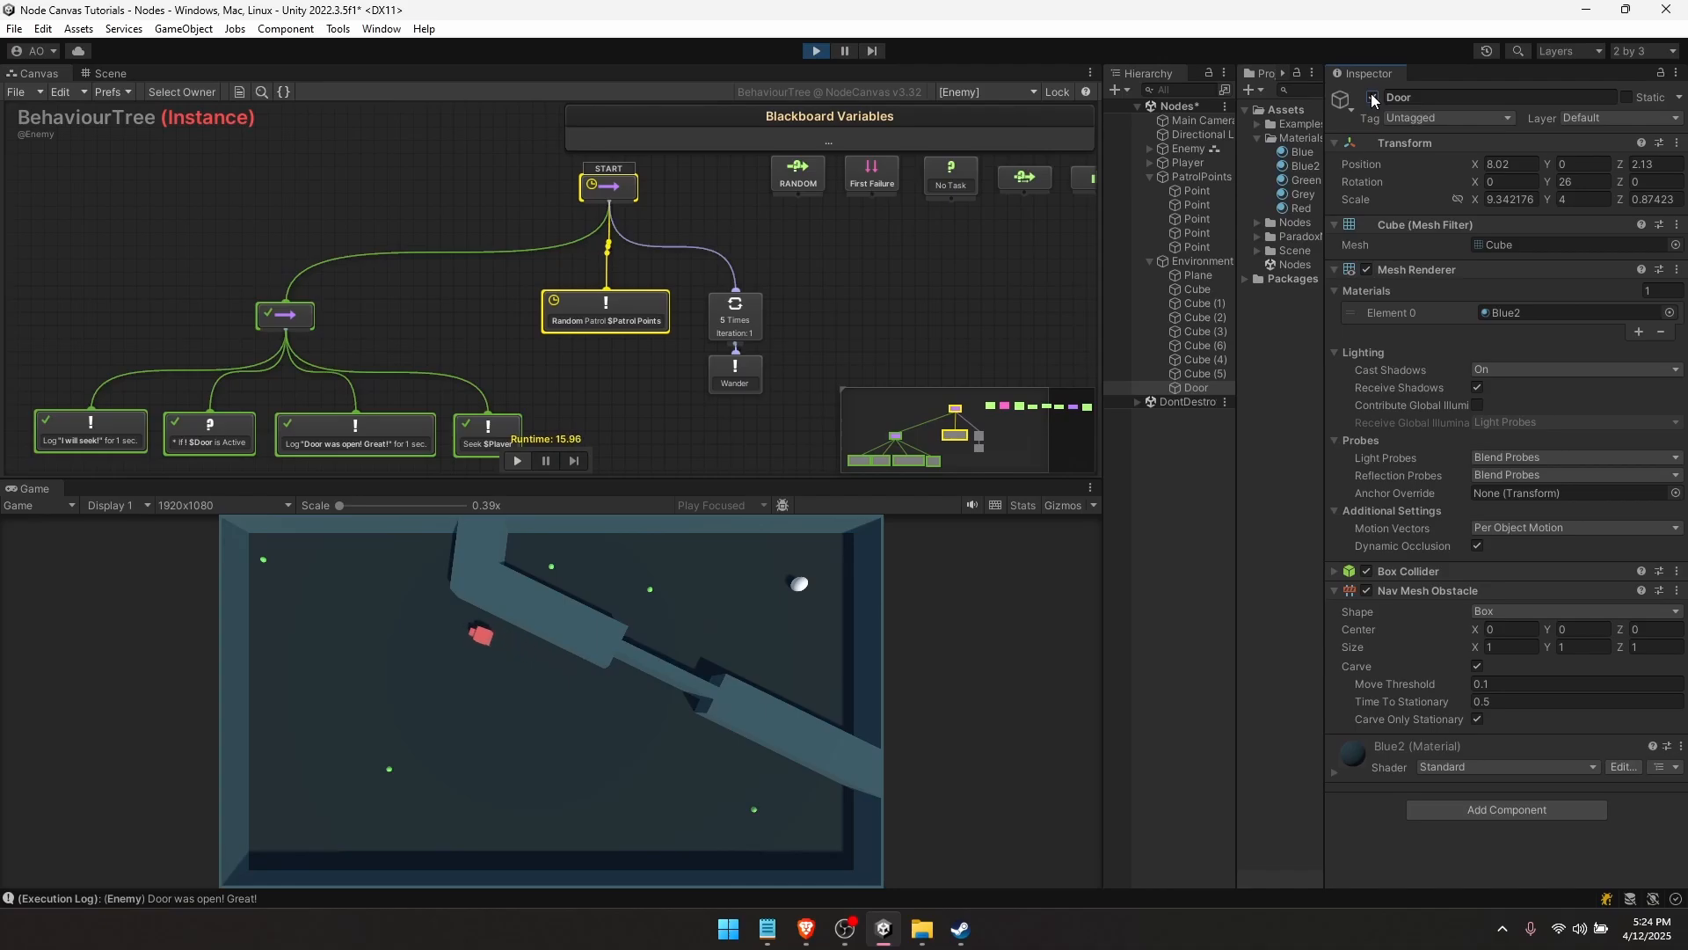
click(1373, 97)
click(1372, 97)
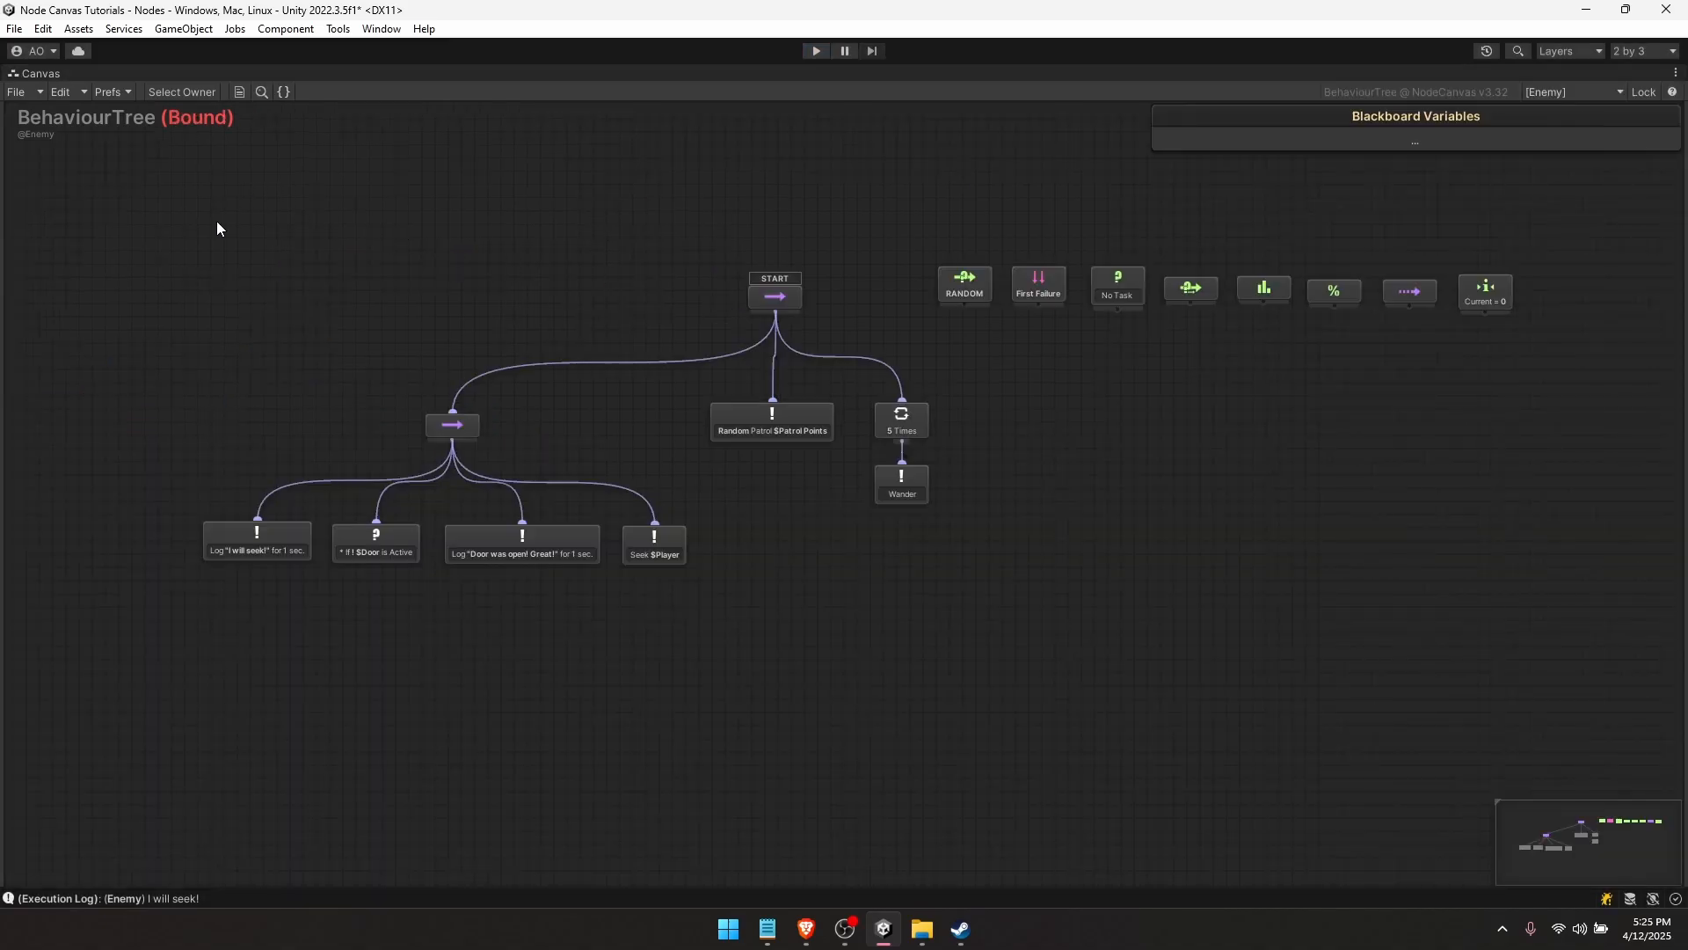
- Move the whole start Sequencer tree away from the row of spare composite nodes
drag(219, 229, 913, 739)
drag(775, 290, 332, 290)
click(533, 349)
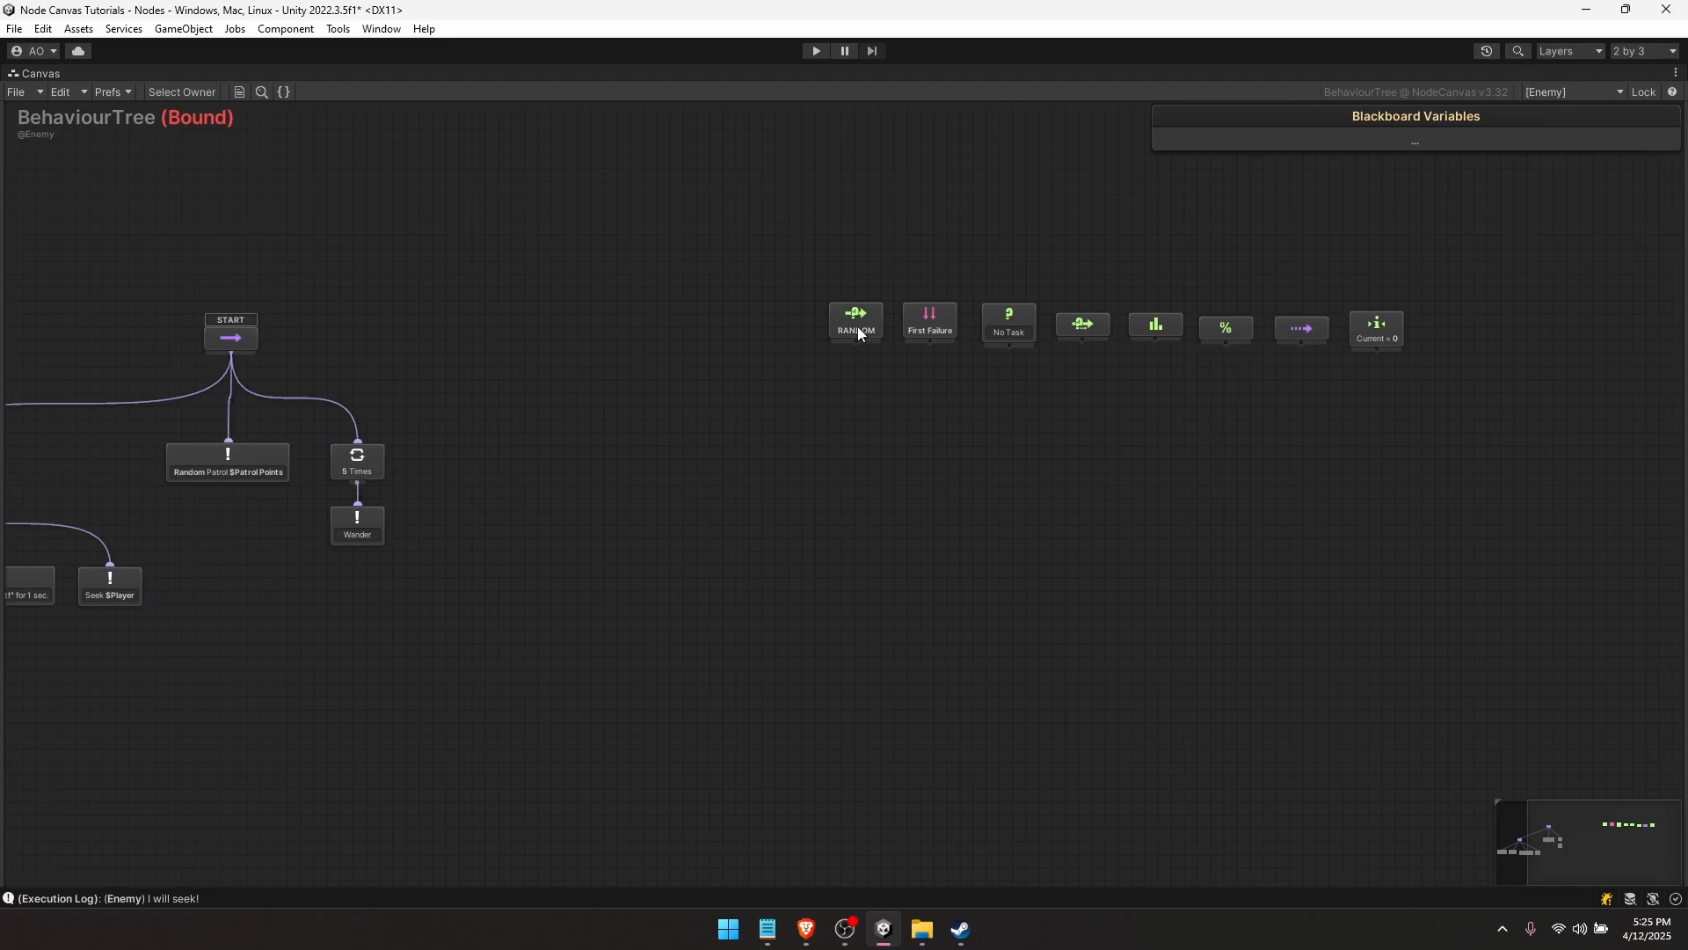
- Place the RANDOM Selector between the Sequencer tree and the other spare nodes, and review its description
click(860, 333)
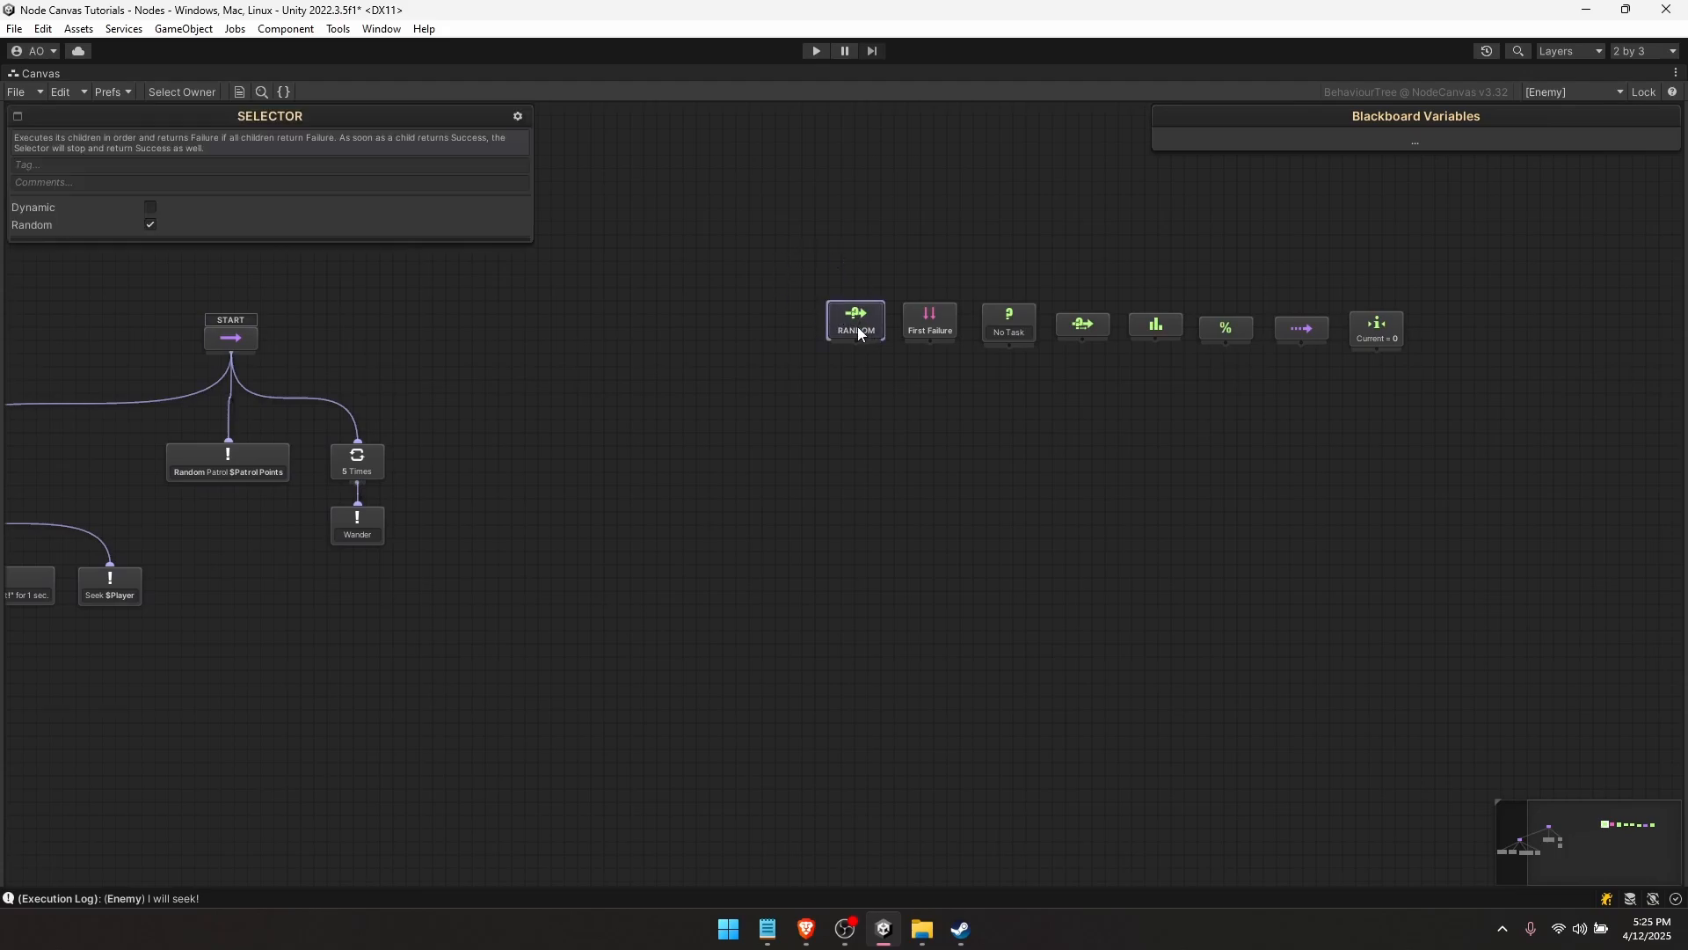
drag(860, 332, 638, 338)
scroll(633, 450, up, 3)
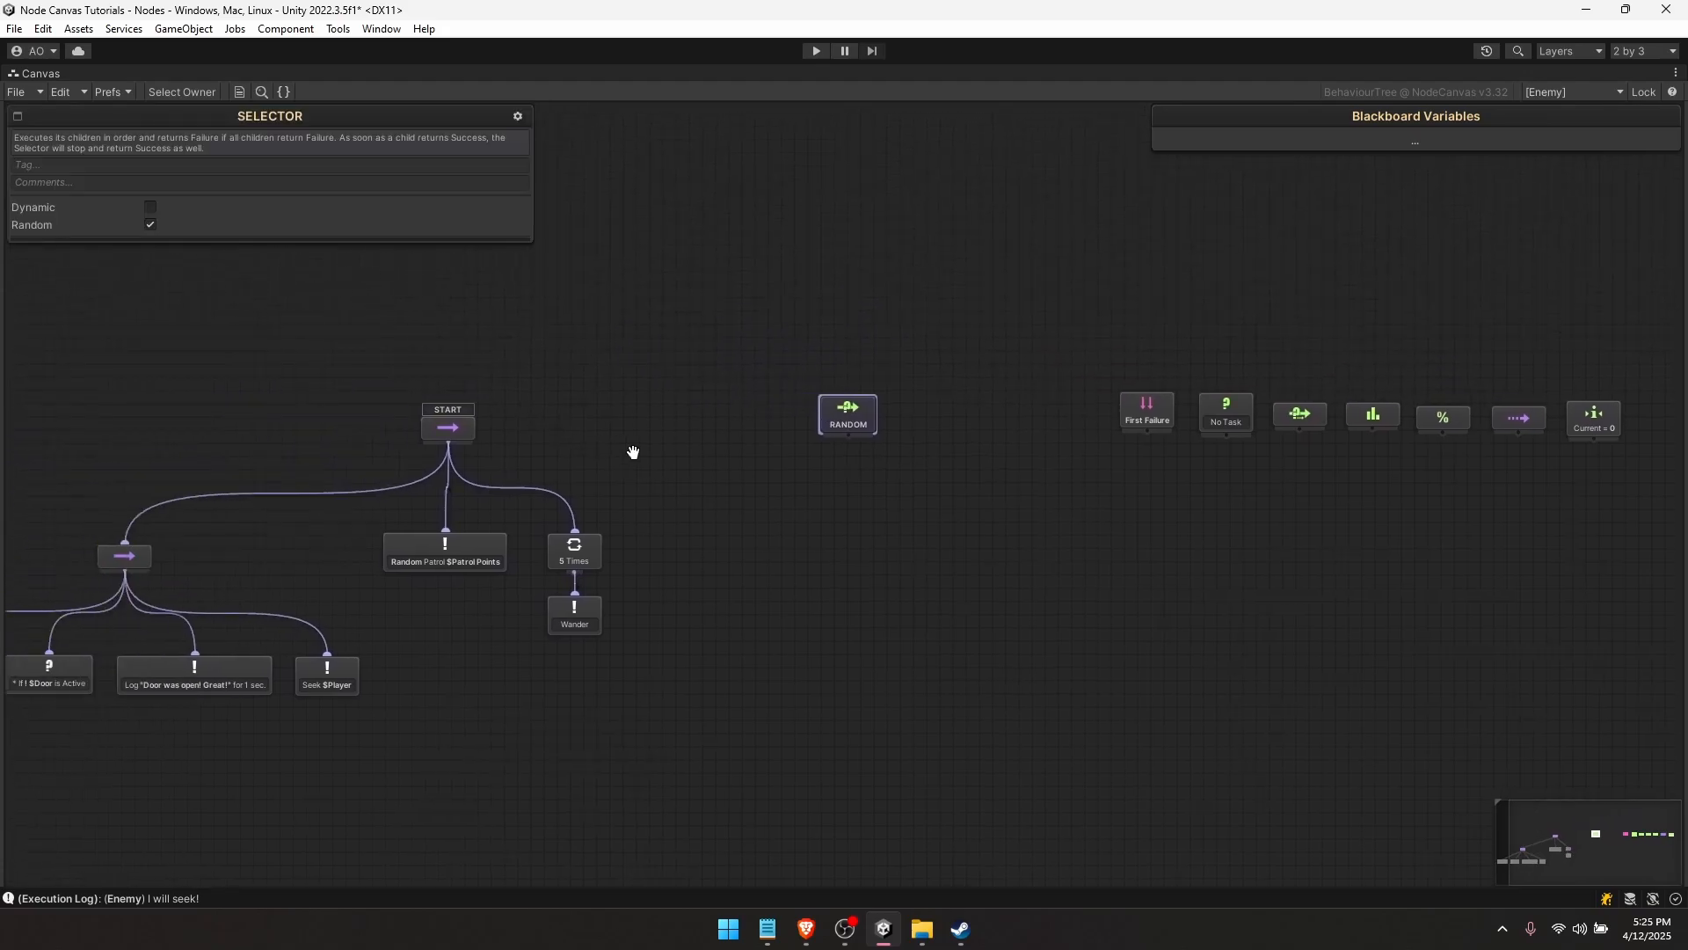
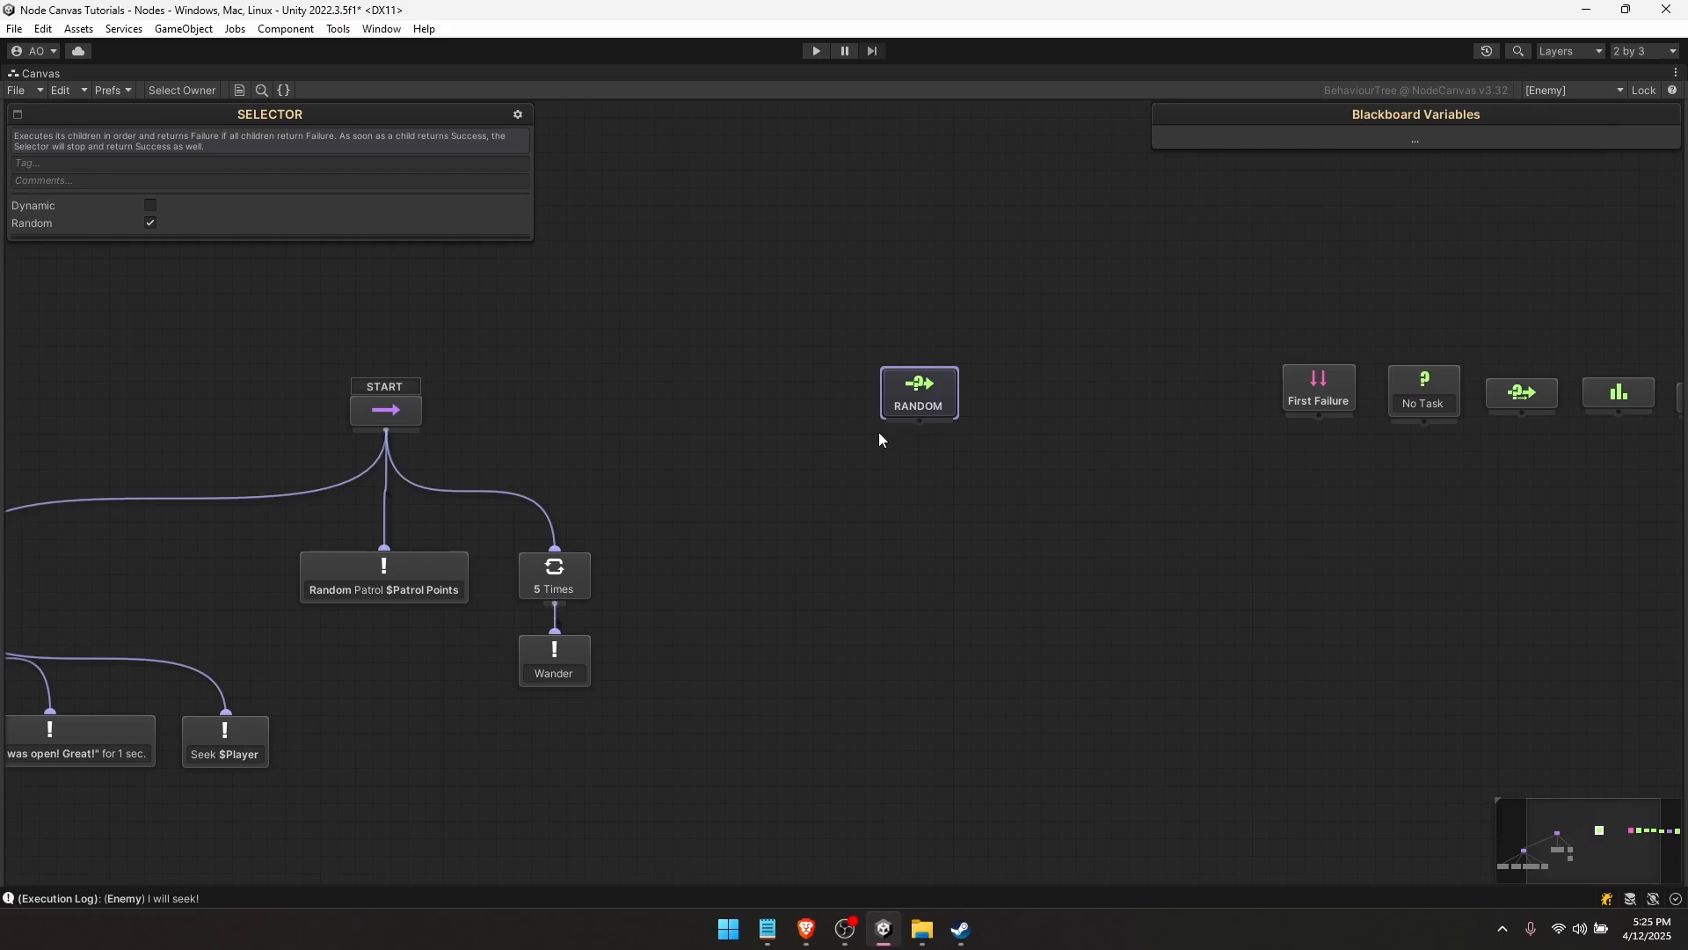
click(878, 432)
click(913, 405)
click(923, 445)
click(919, 411)
scroll(900, 471, down, 3)
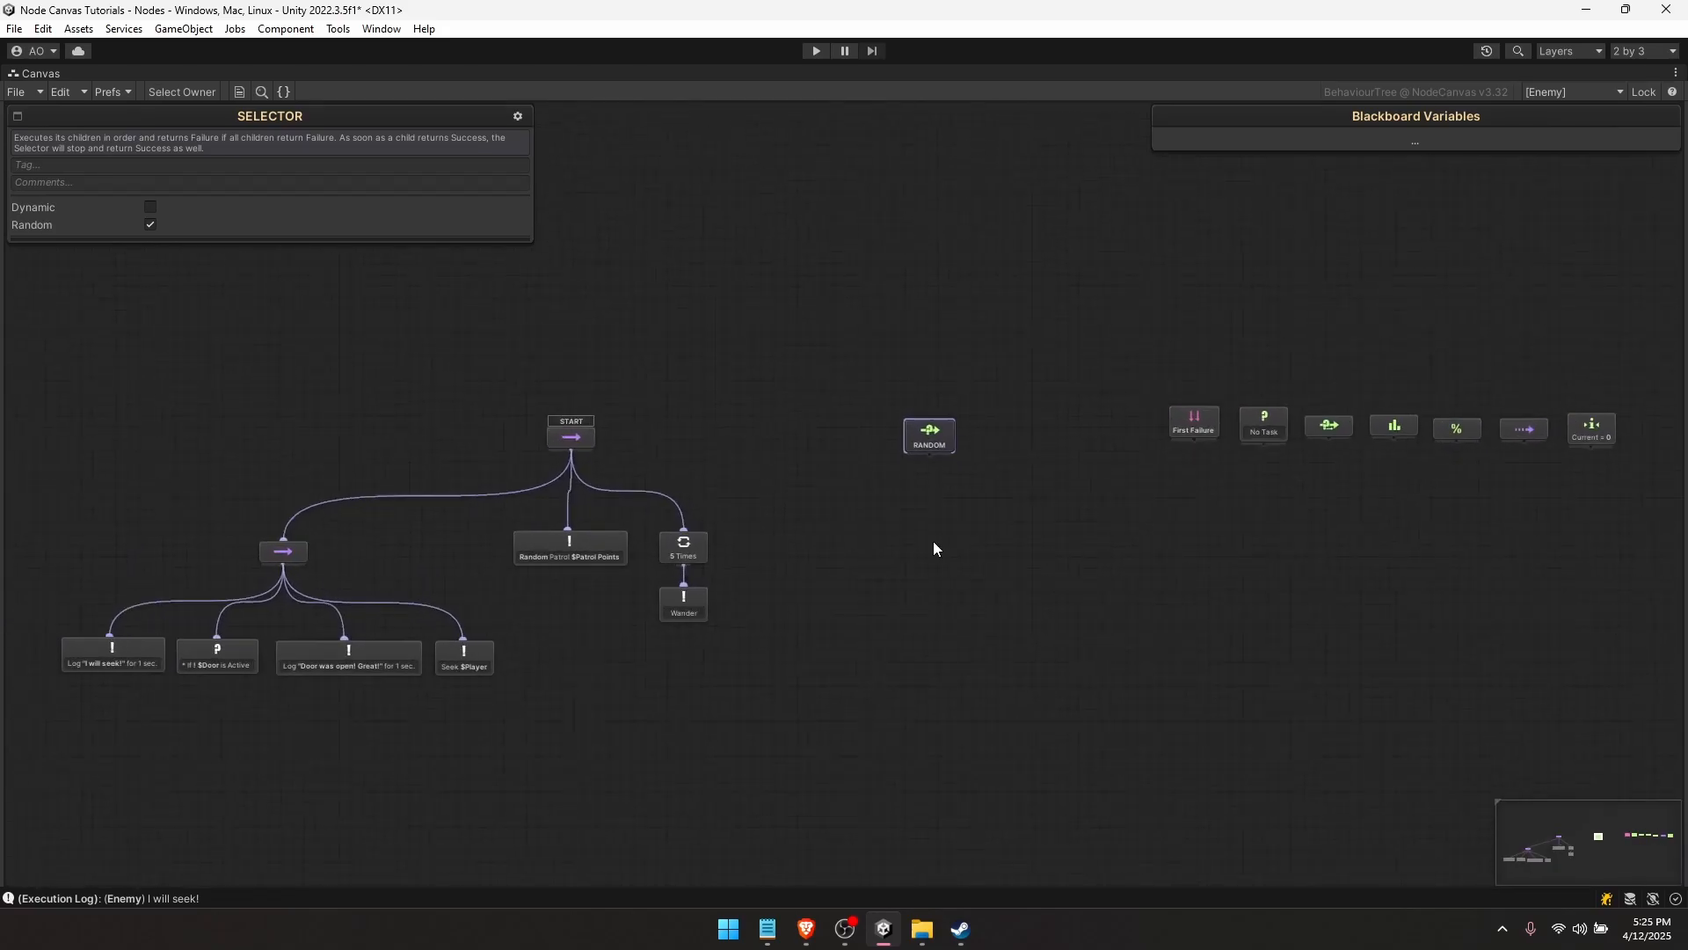
- Duplicate the Seek $Player and Random Patrol $Patrol Points nodes and place the copies below the RANDOM Selector
scroll(792, 457, up, 2)
middle_drag(940, 488, 1111, 455)
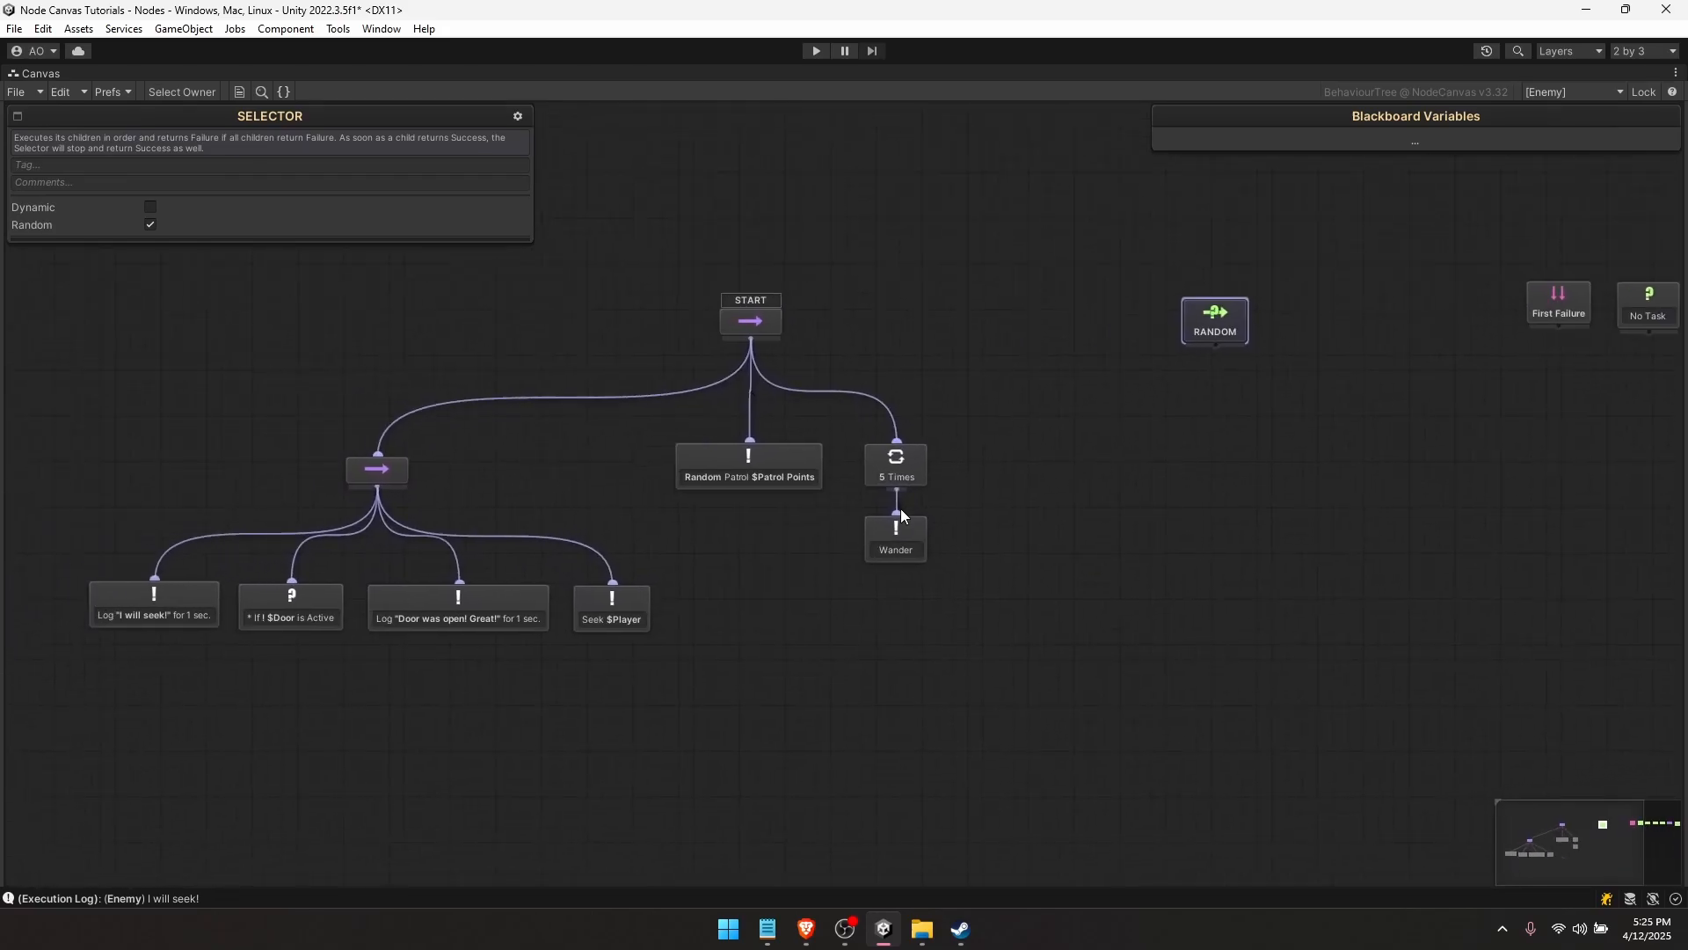
click(452, 626)
click(314, 617)
click(621, 609)
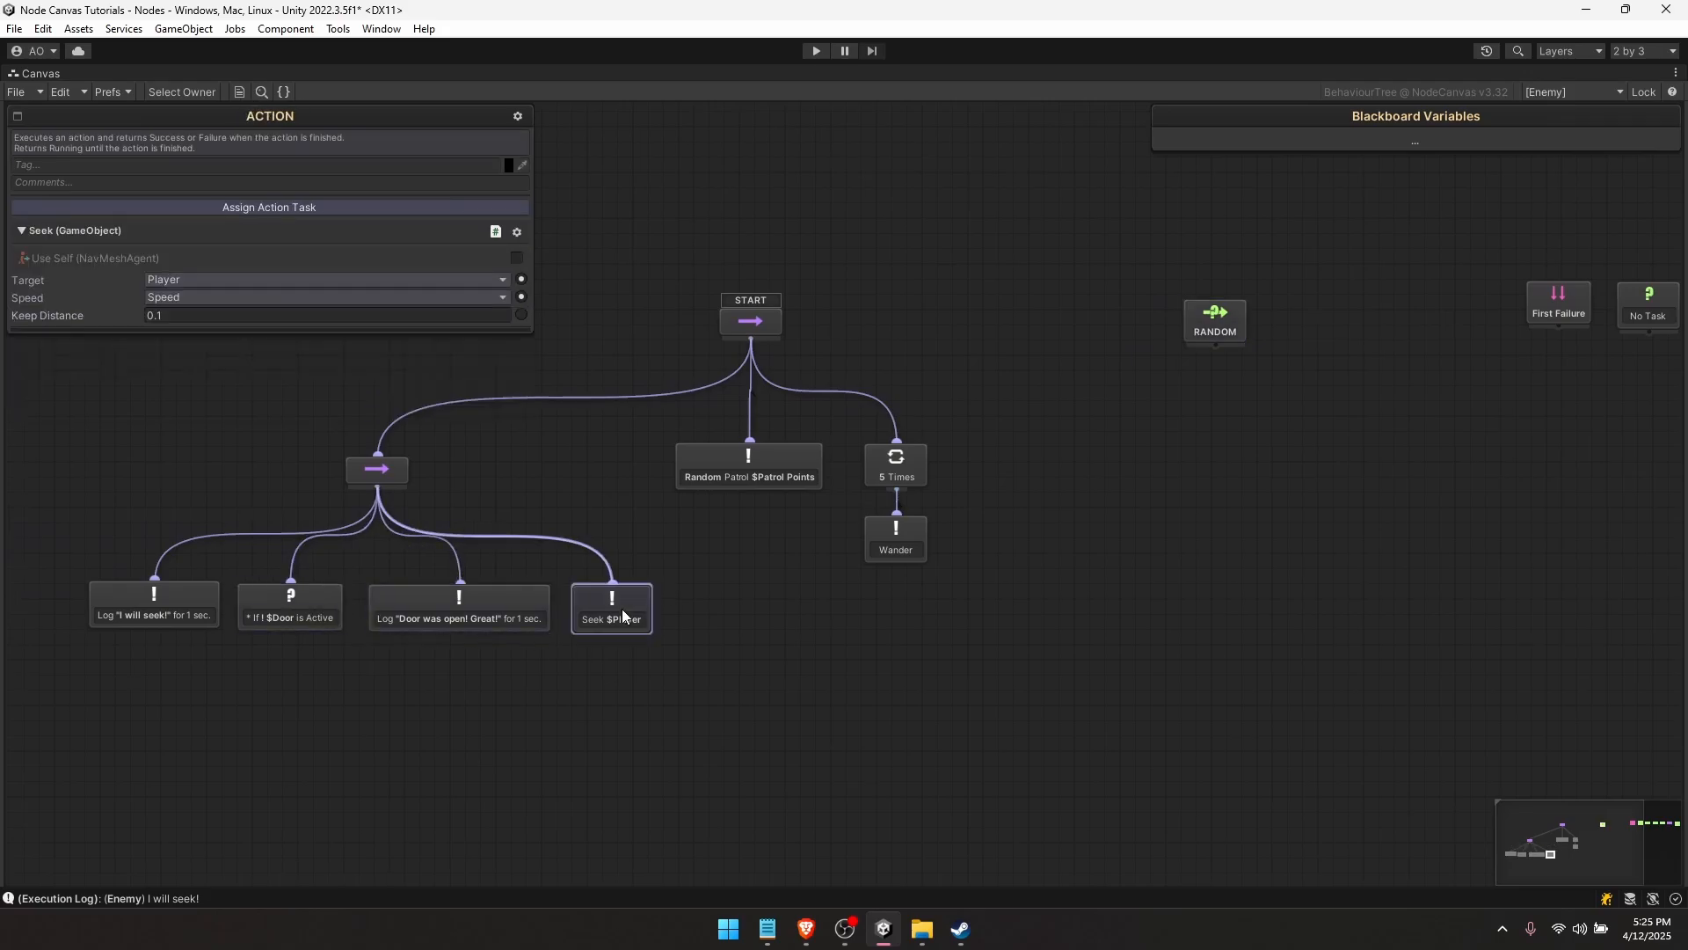
key(ctrl+d)
click(778, 478)
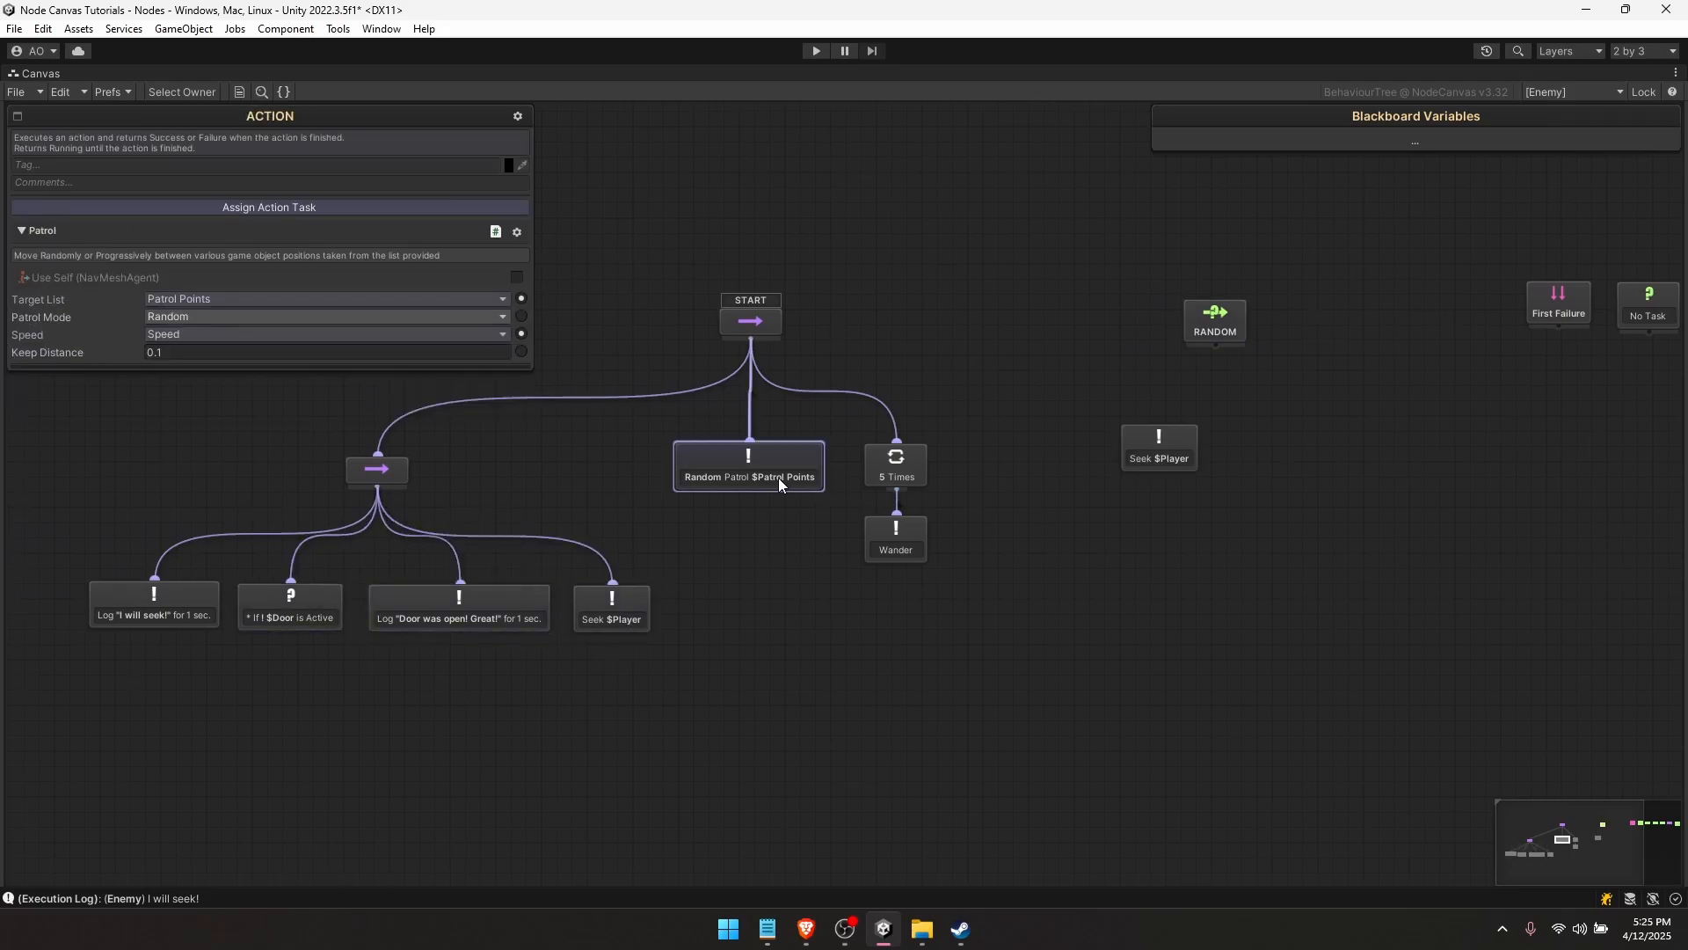
key(ctrl+d)
drag(506, 562, 1305, 449)
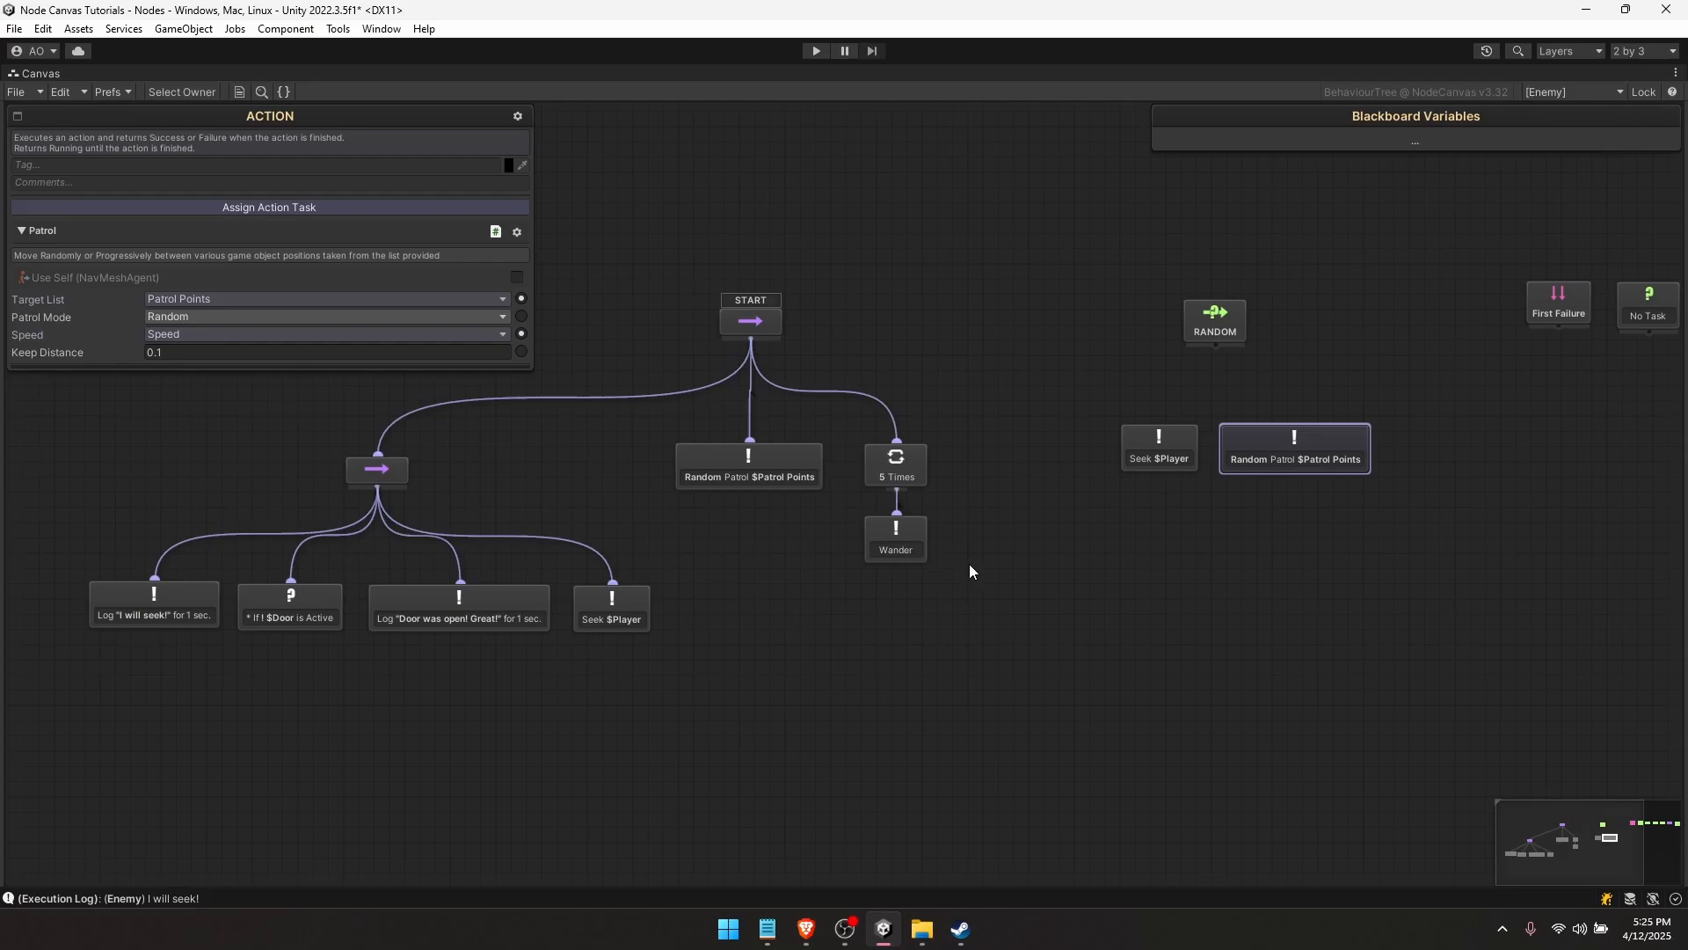
- Duplicate the 5 Times repeater with its Wander node beside the other copies, and center all the copies below the RANDOM Selector
drag(969, 563, 878, 456)
key(ctrl+d)
drag(482, 556, 1433, 430)
drag(1473, 536, 1058, 457)
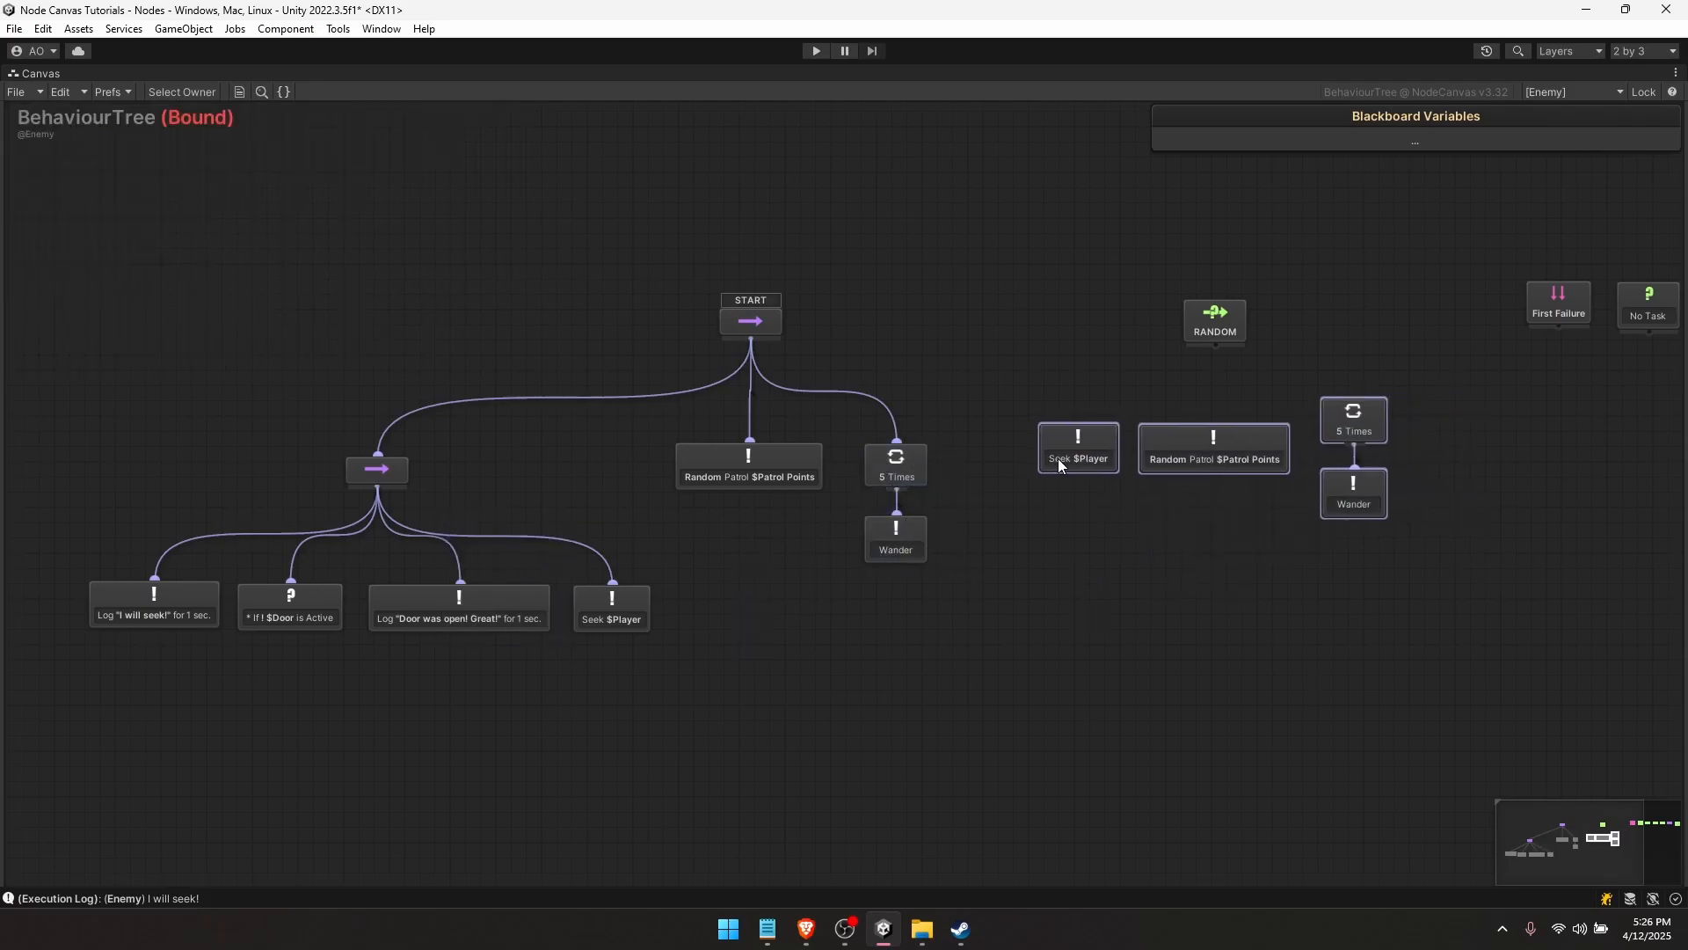
scroll(852, 441, up, 2)
- Set the RANDOM Selector as the behaviour tree's start node
click(1196, 406)
right_click(1196, 407)
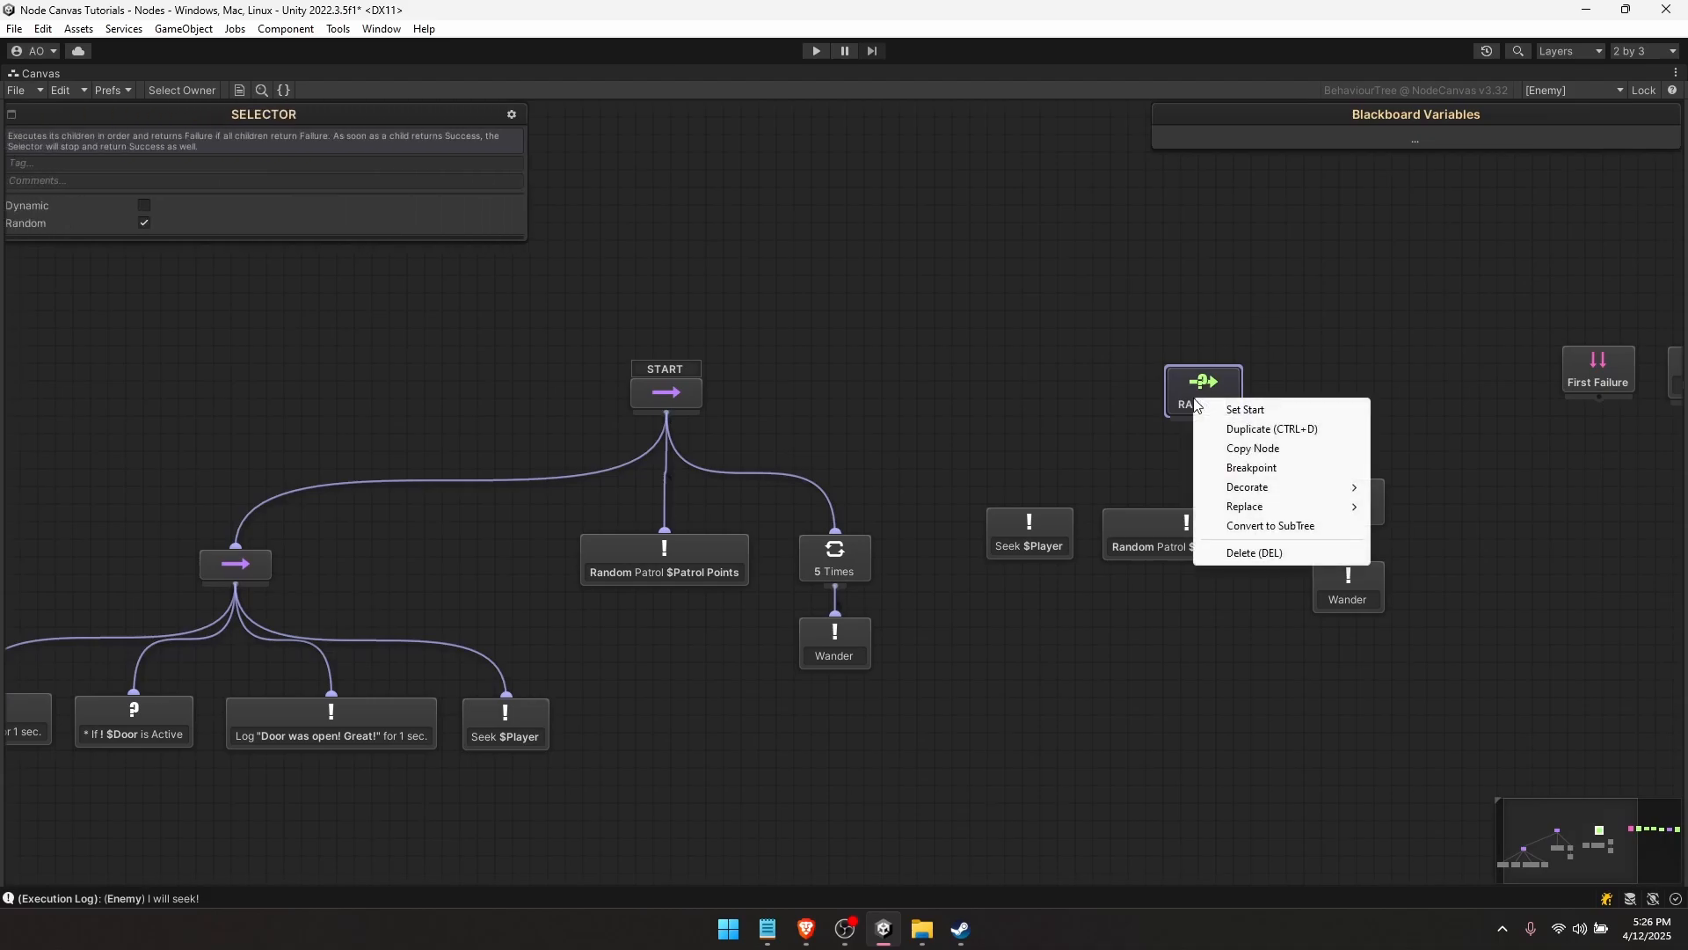
click(1231, 403)
click(851, 422)
- Move the entire old Sequencer tree farther away from the Selector and its copied nodes
scroll(556, 408, down, 2)
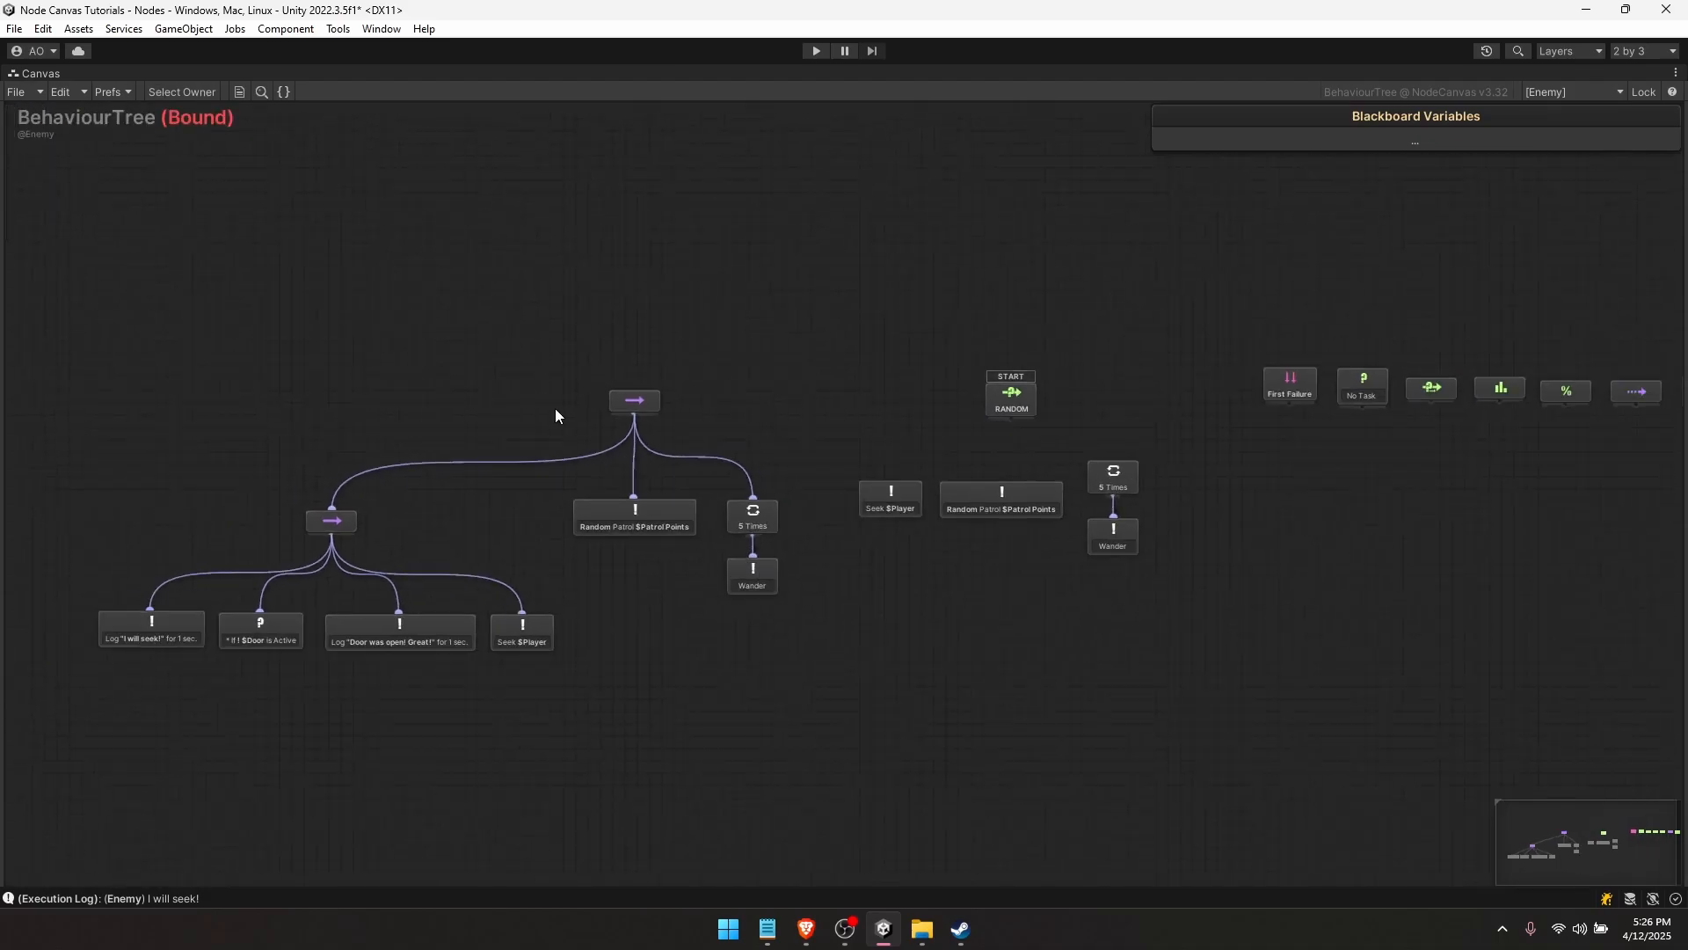
drag(747, 640, 114, 309)
drag(622, 400, 419, 402)
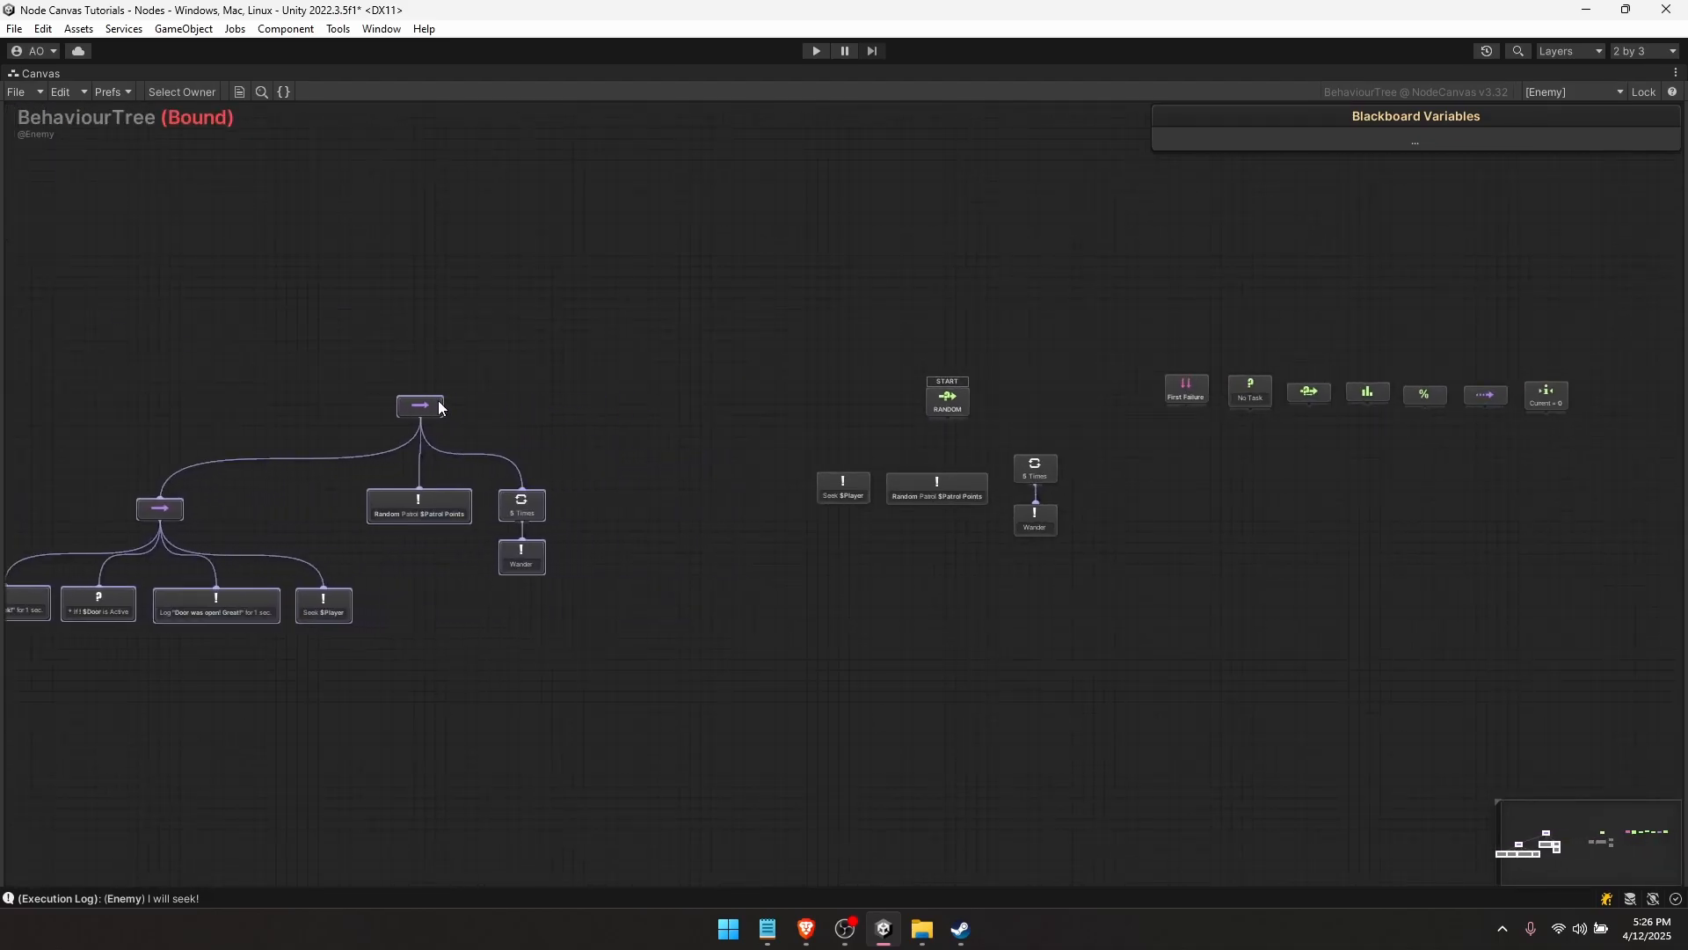
click(703, 342)
- Link the start Selector to the copied Seek $Player, Random Patrol $Patrol Points and 5 Times nodes
middle_drag(792, 367, 591, 404)
scroll(668, 484, up, 2)
drag(769, 396, 615, 497)
drag(832, 439, 913, 466)
- Turn off the start Selector's Random option and align the Selector above its Random Patrol child
click(776, 369)
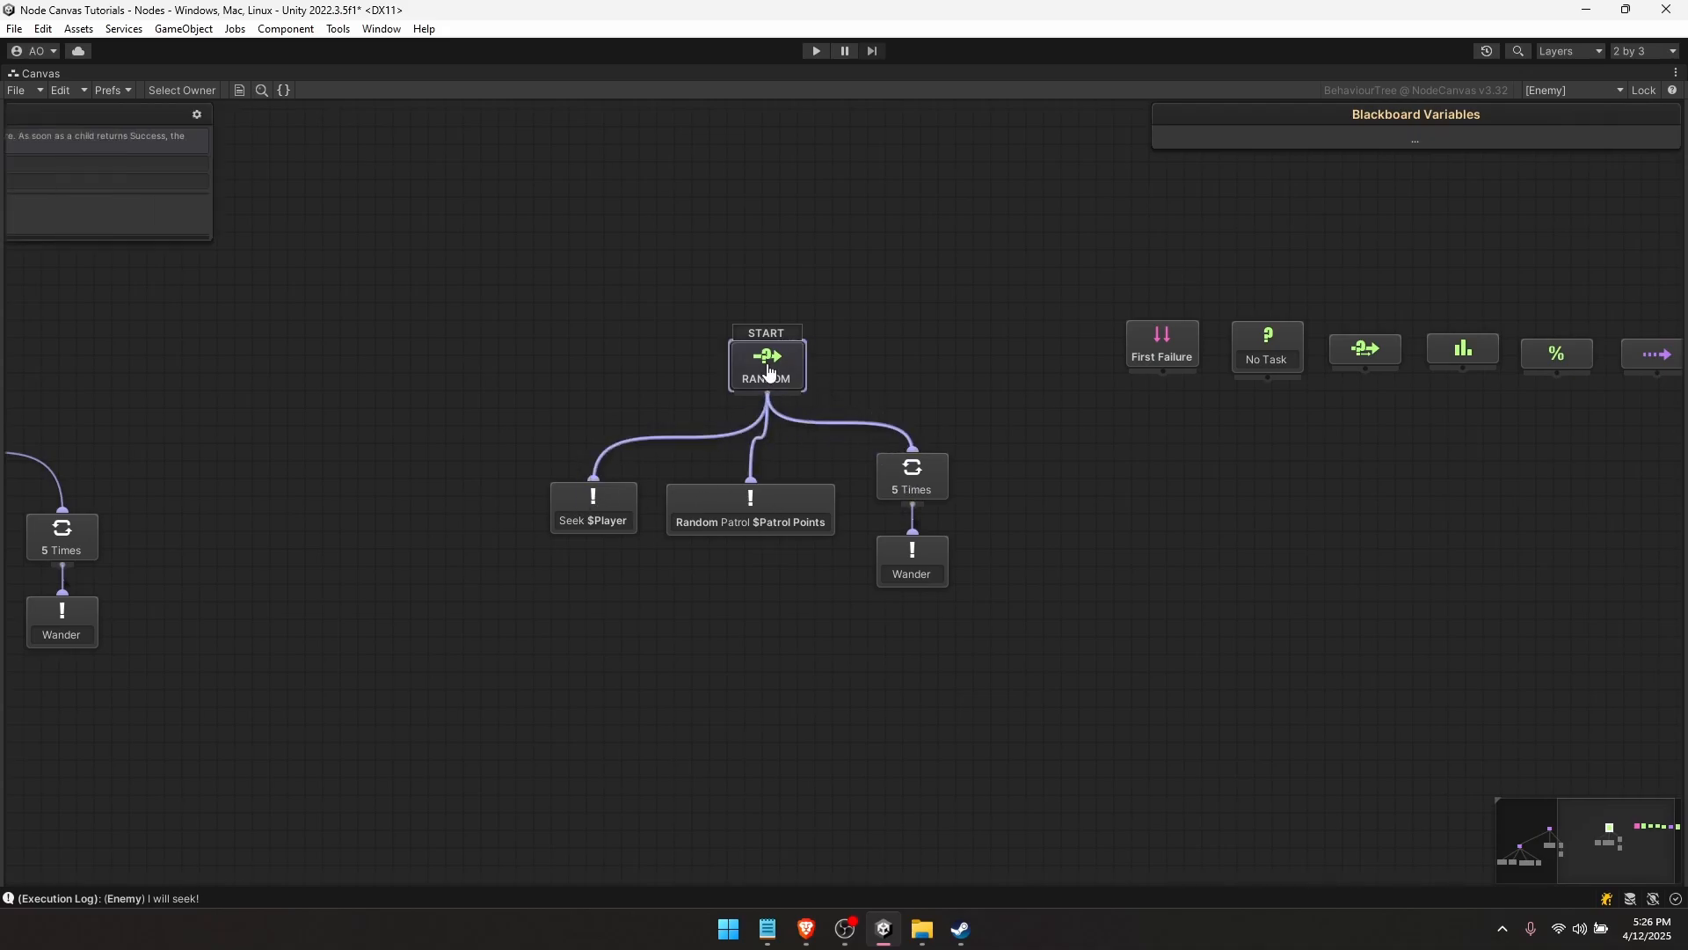
click(151, 224)
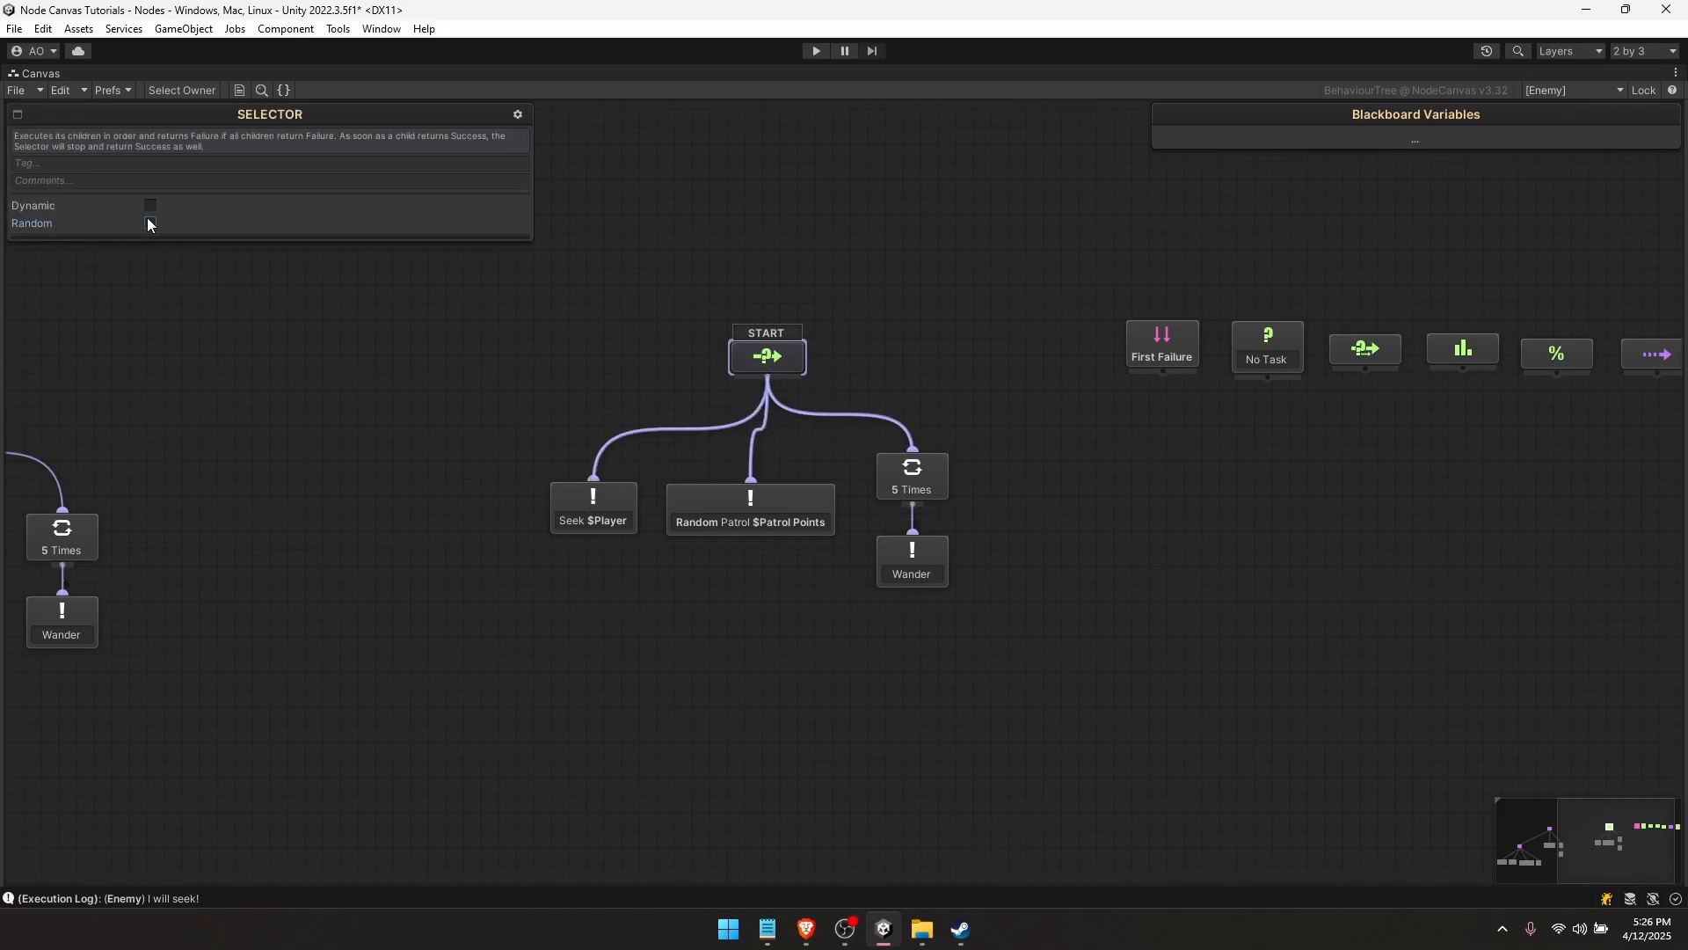
click(150, 224)
click(150, 224)
click(380, 306)
drag(774, 359, 756, 357)
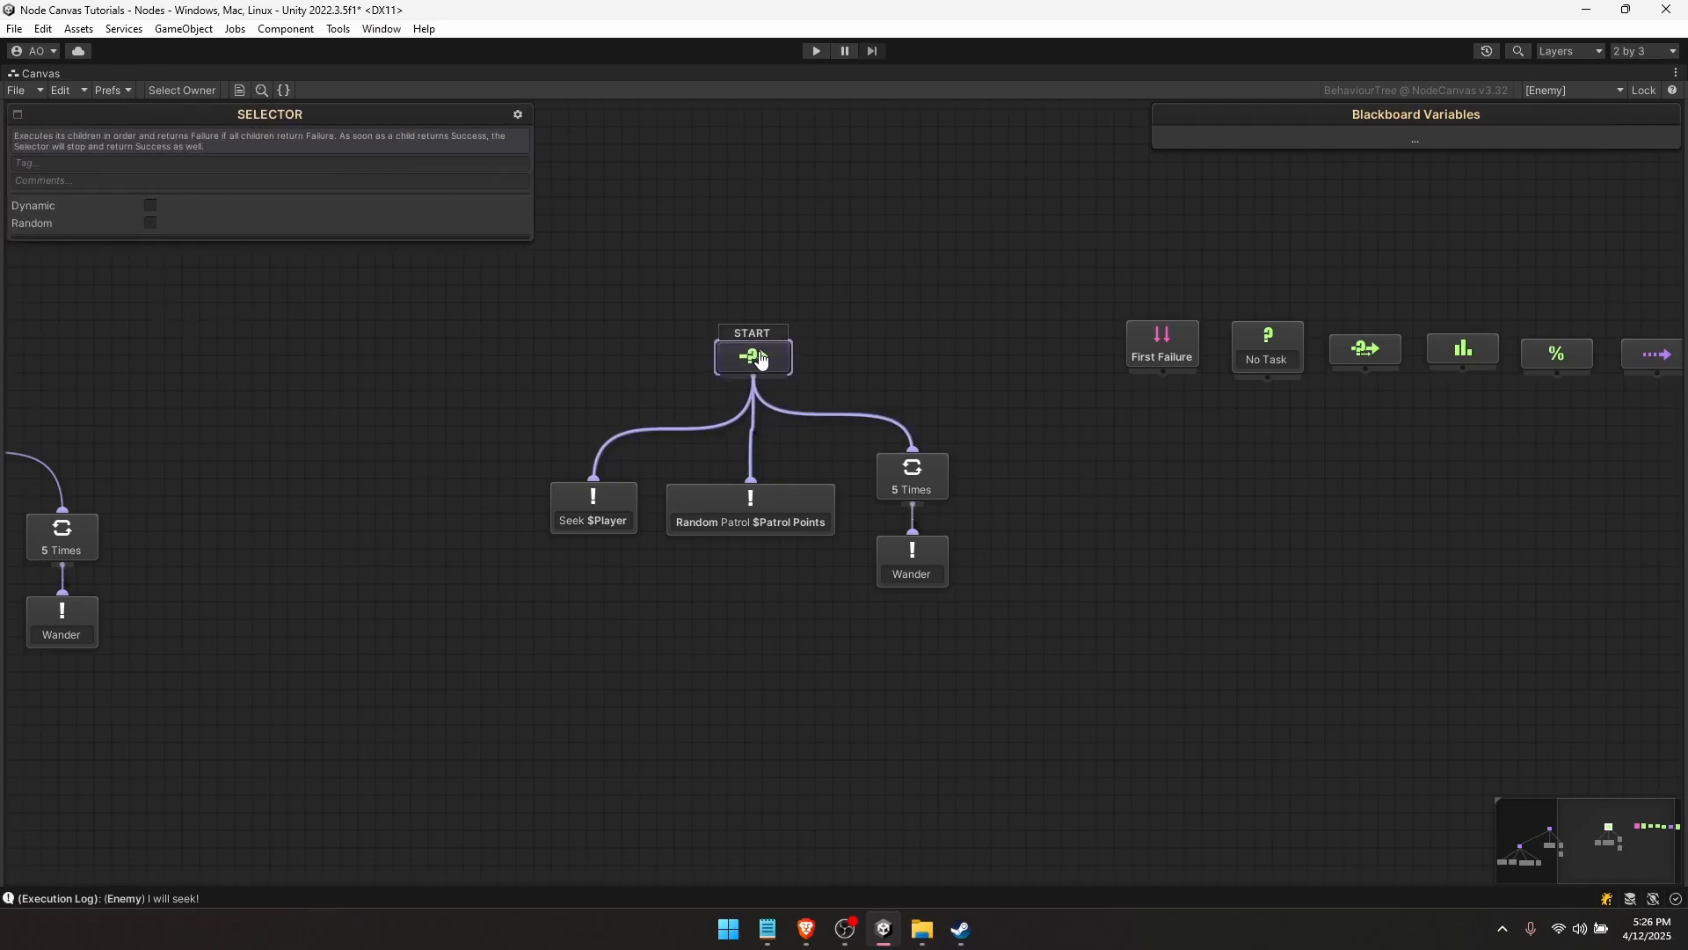
- Restore the full editor layout with the Selector branch in view and save the scene
click(721, 287)
key(shift+space)
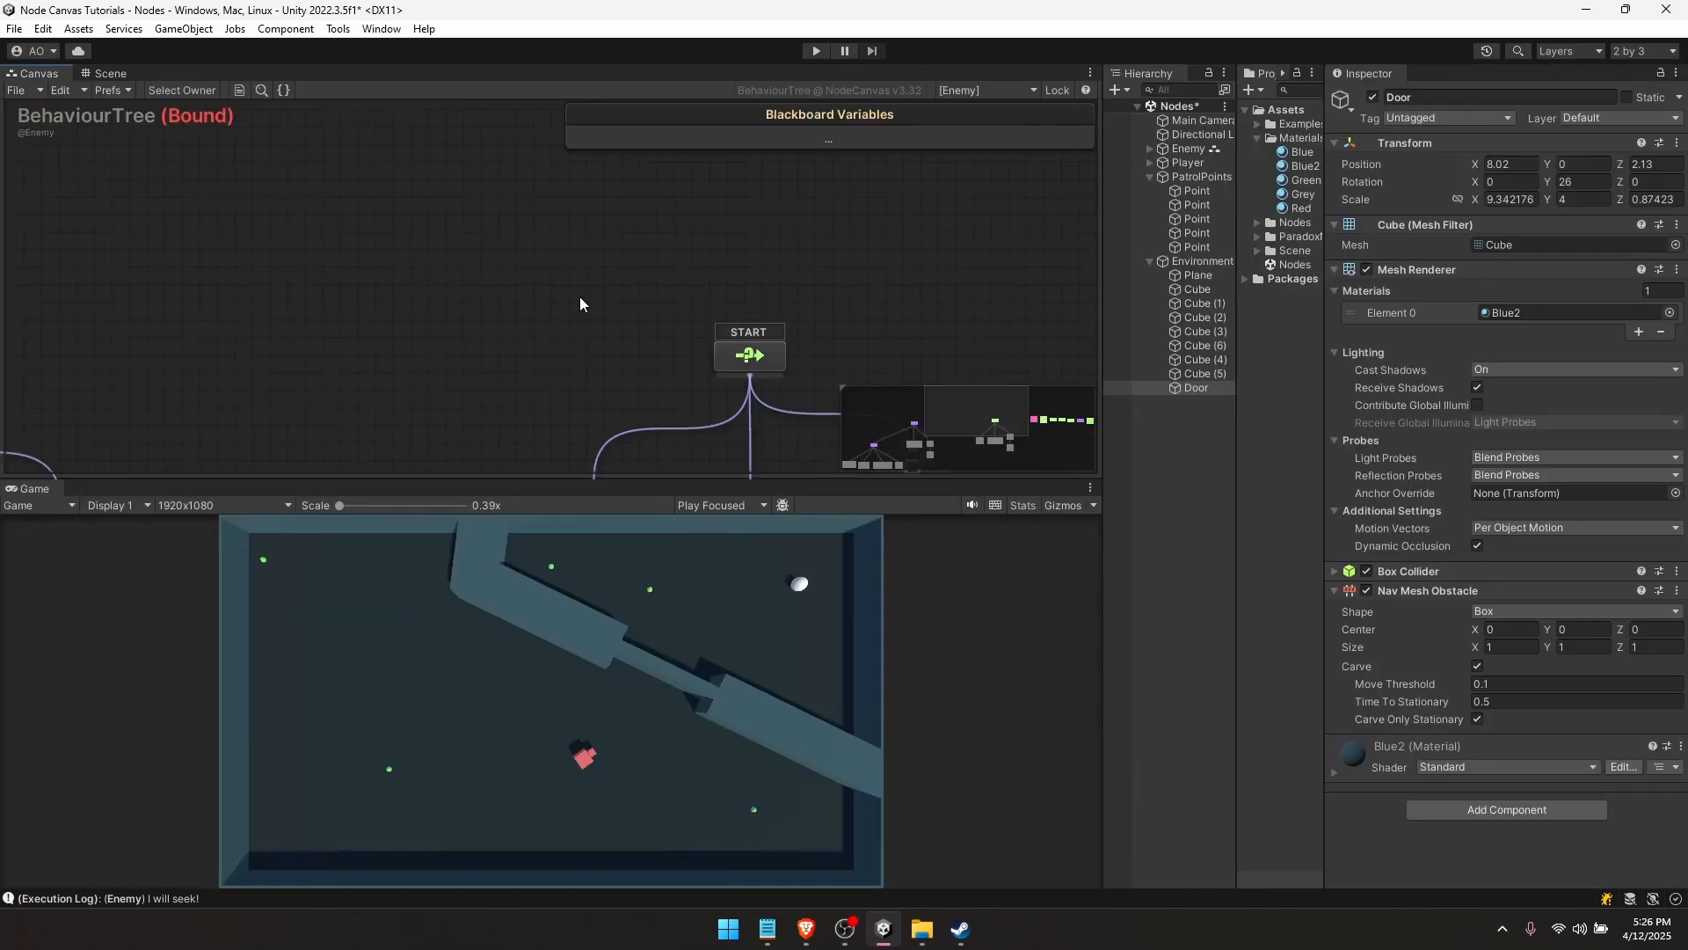
middle_drag(700, 376, 422, 252)
scroll(424, 255, down, 1)
key(ctrl+s)
middle_drag(551, 324, 533, 286)
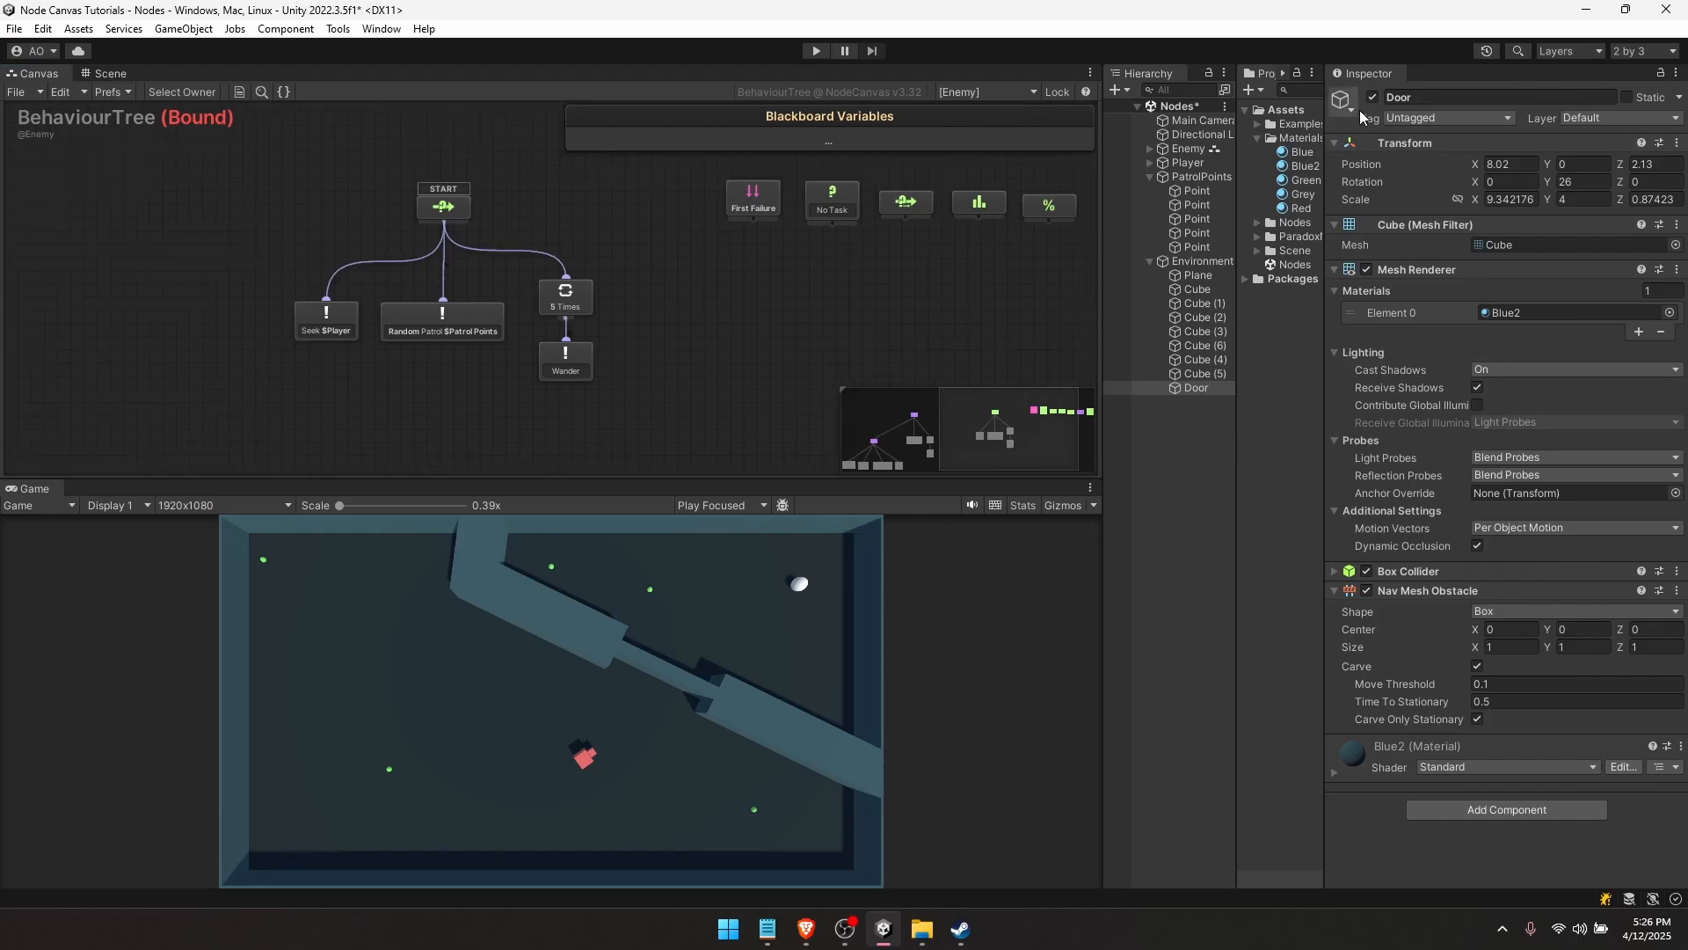
- Deactivate the Door object and run the scene to compare the Selector's execution with the Sequencer tree, ending with play mode stopped
click(1373, 97)
click(816, 50)
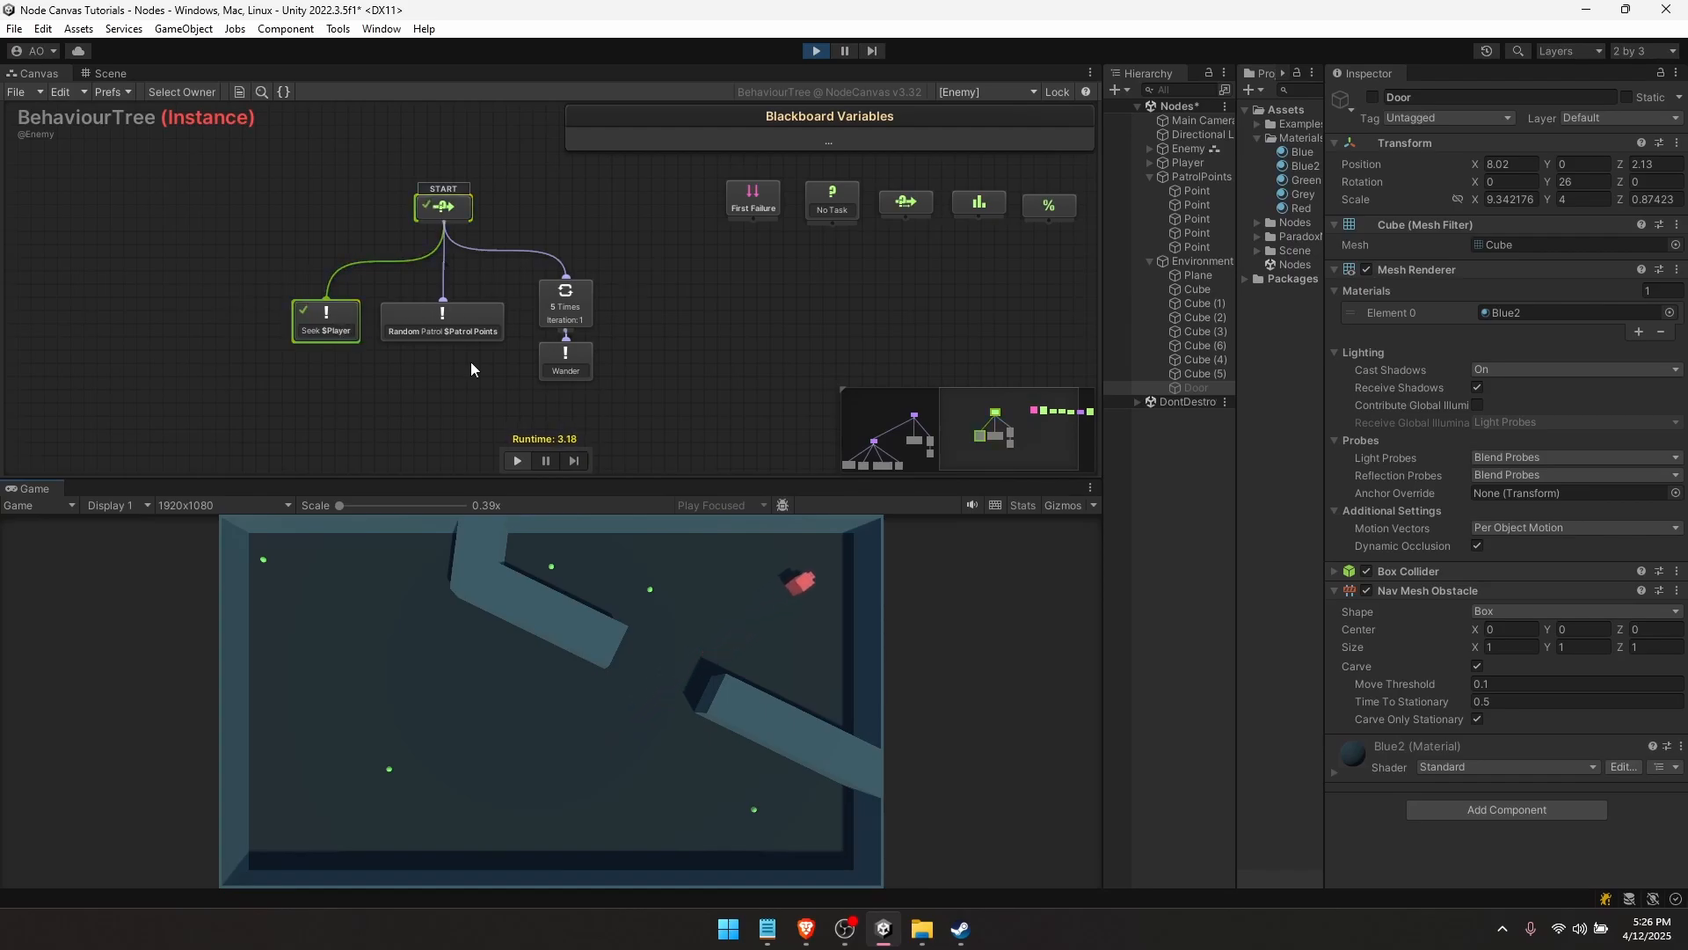
middle_drag(280, 291, 391, 333)
middle_drag(245, 355, 420, 340)
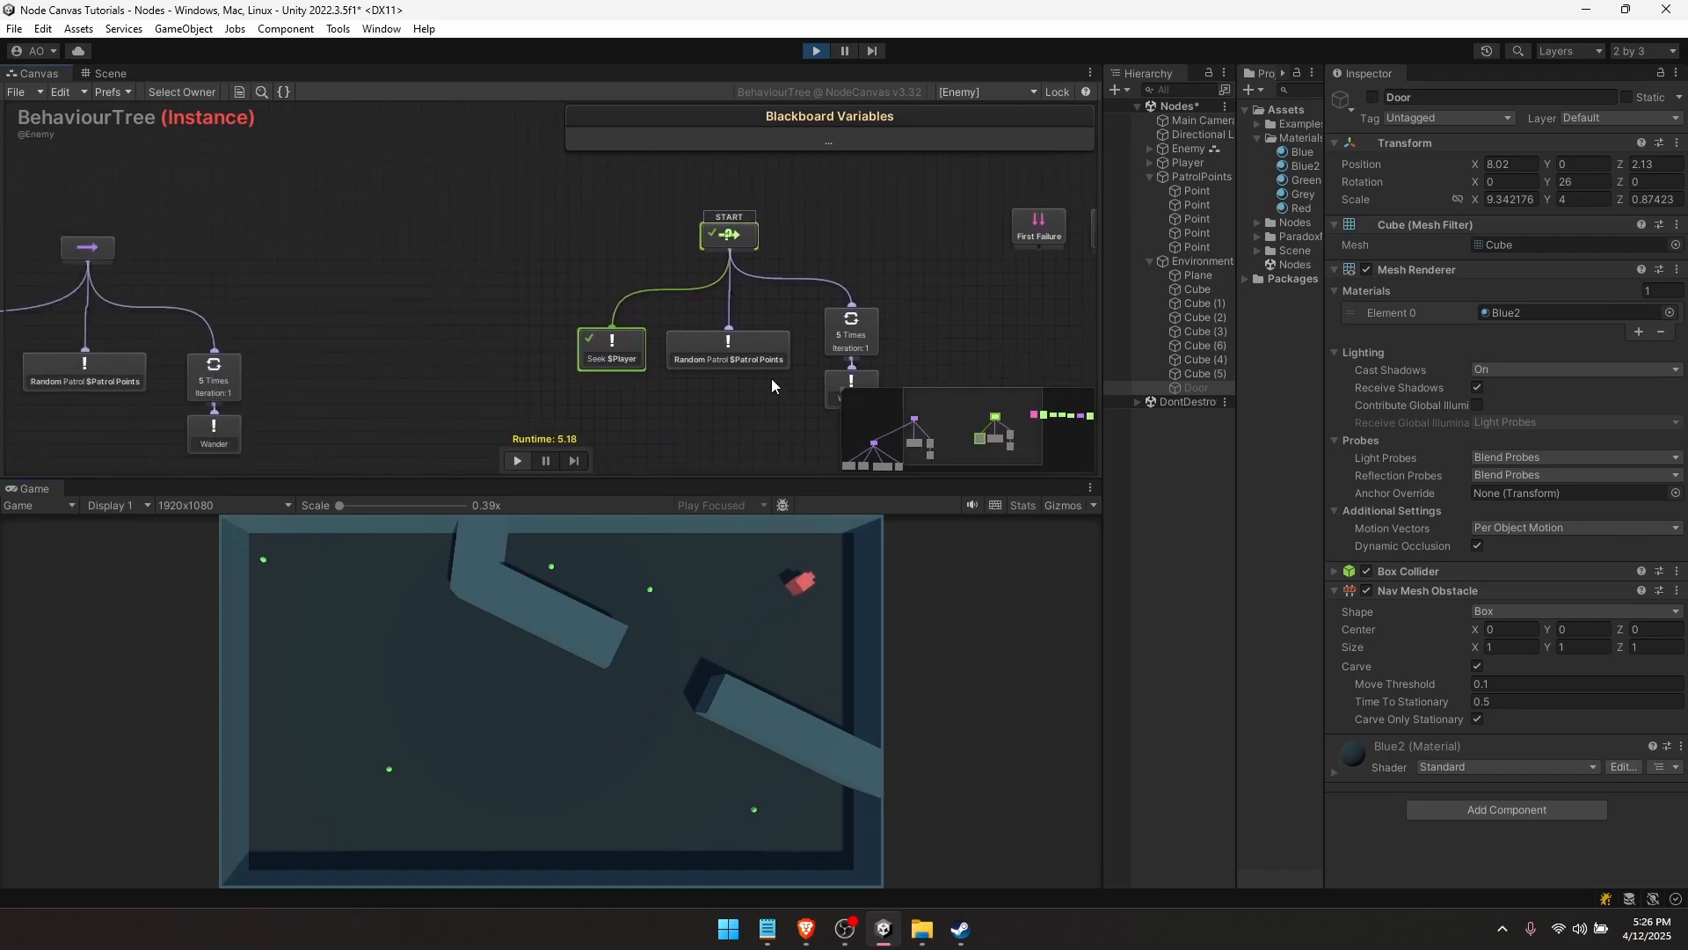
scroll(772, 380, up, 1)
middle_drag(543, 272, 903, 346)
scroll(640, 333, down, 1)
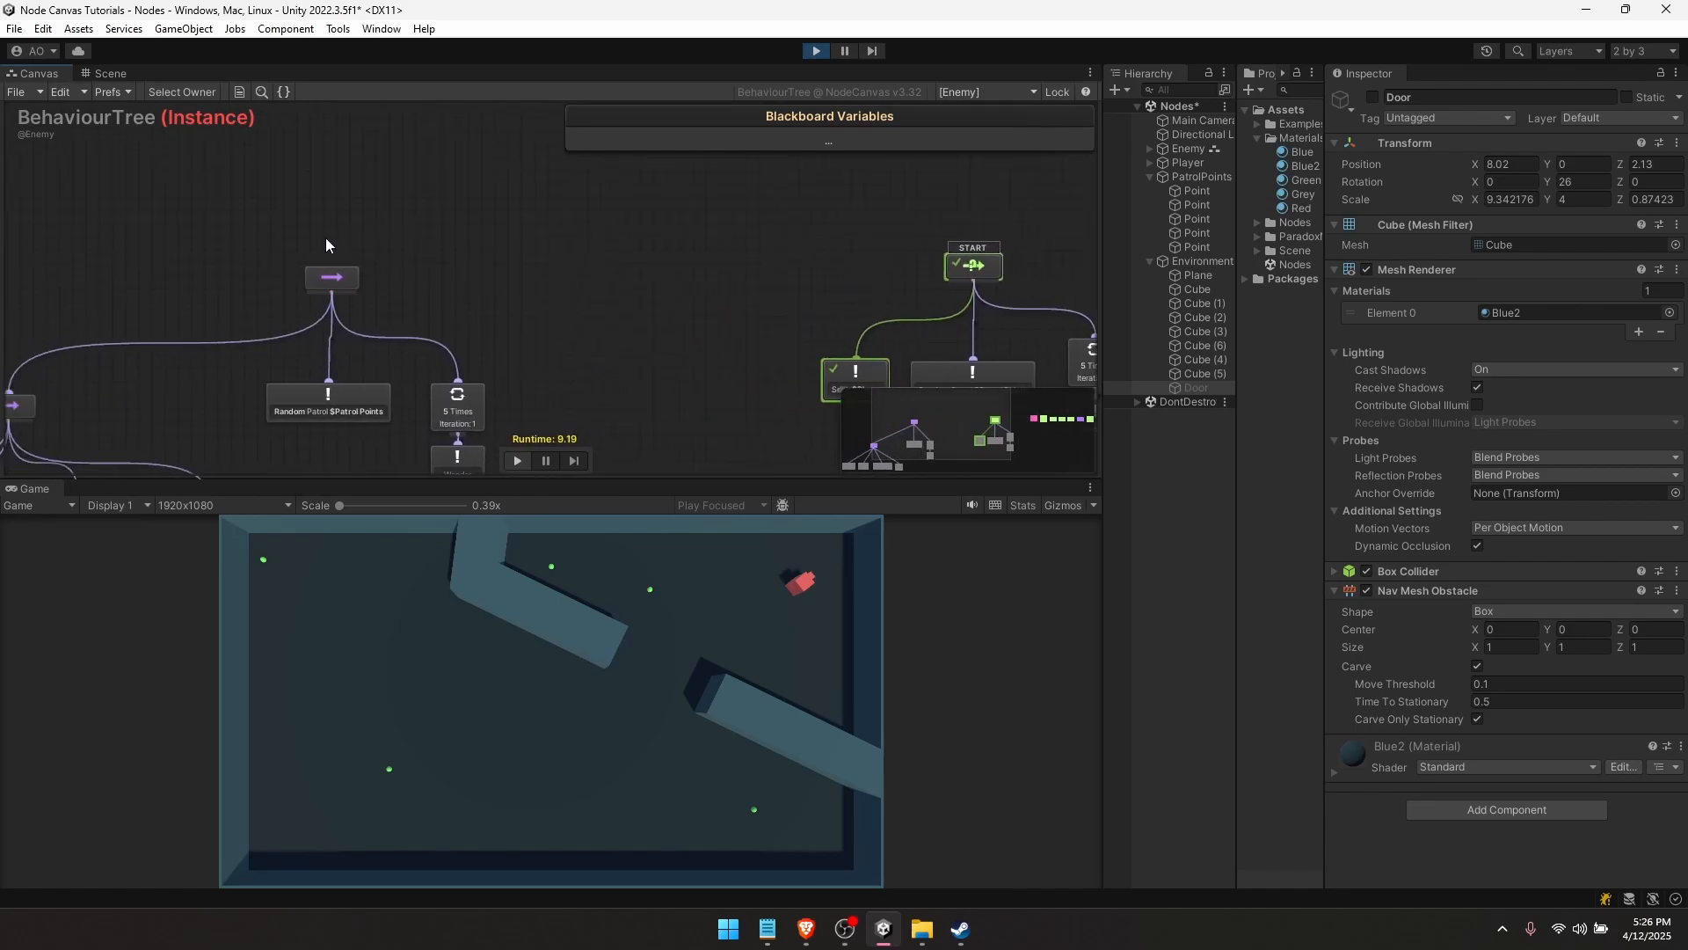
middle_drag(576, 307, 251, 254)
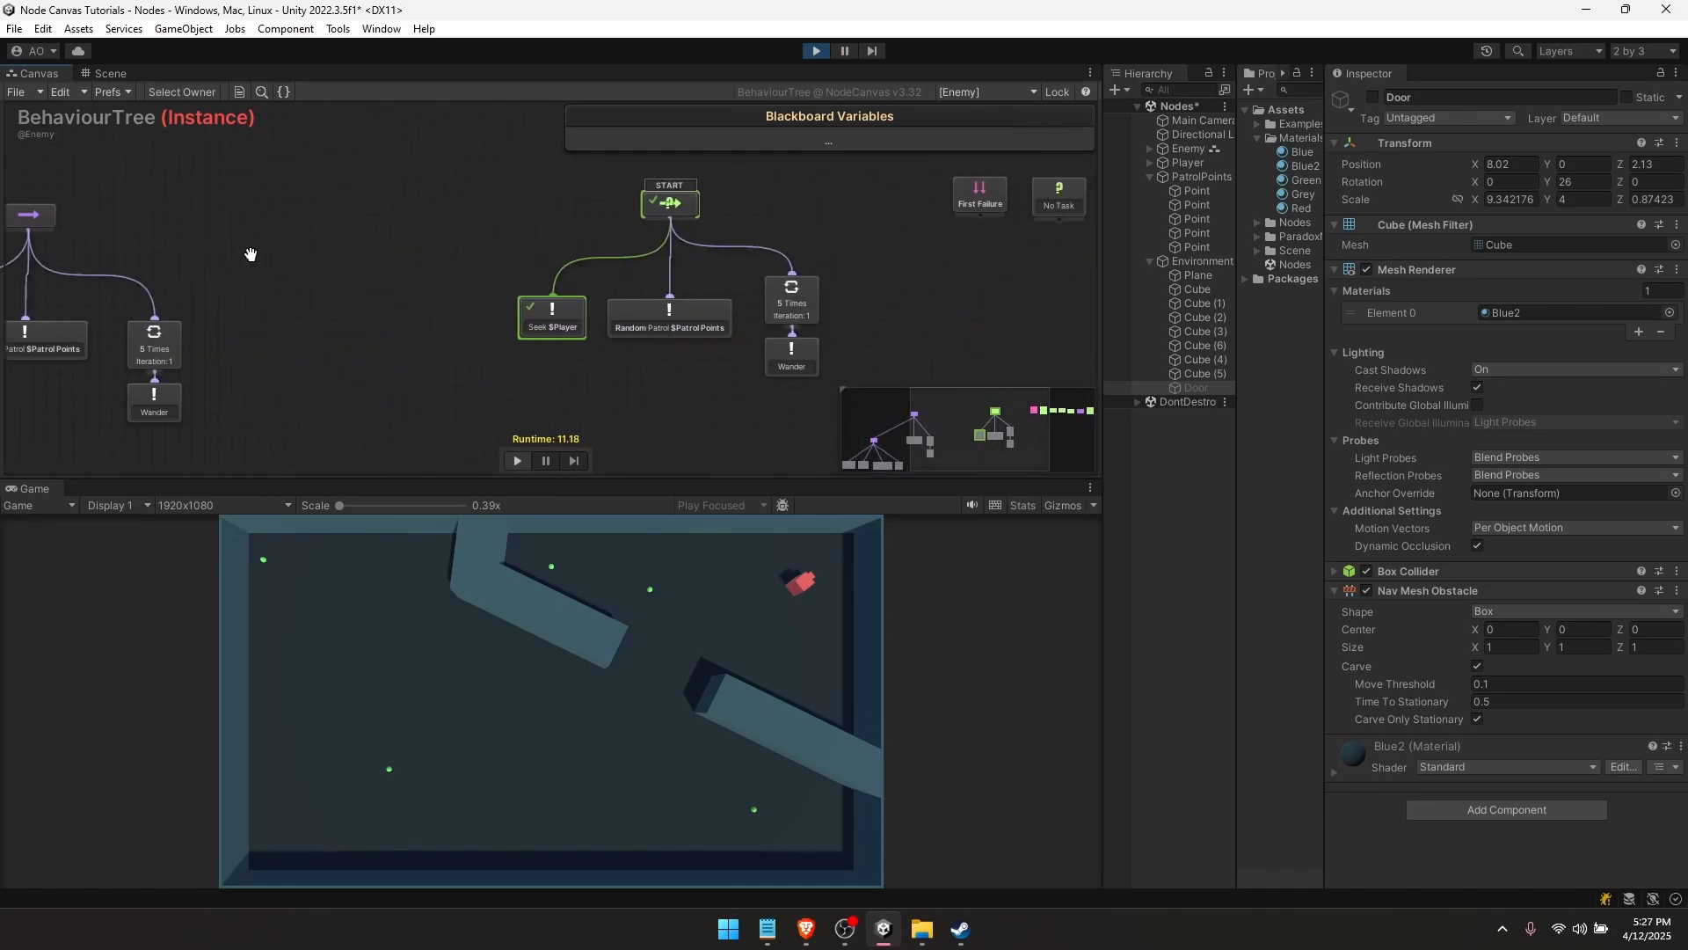
scroll(705, 264, up, 3)
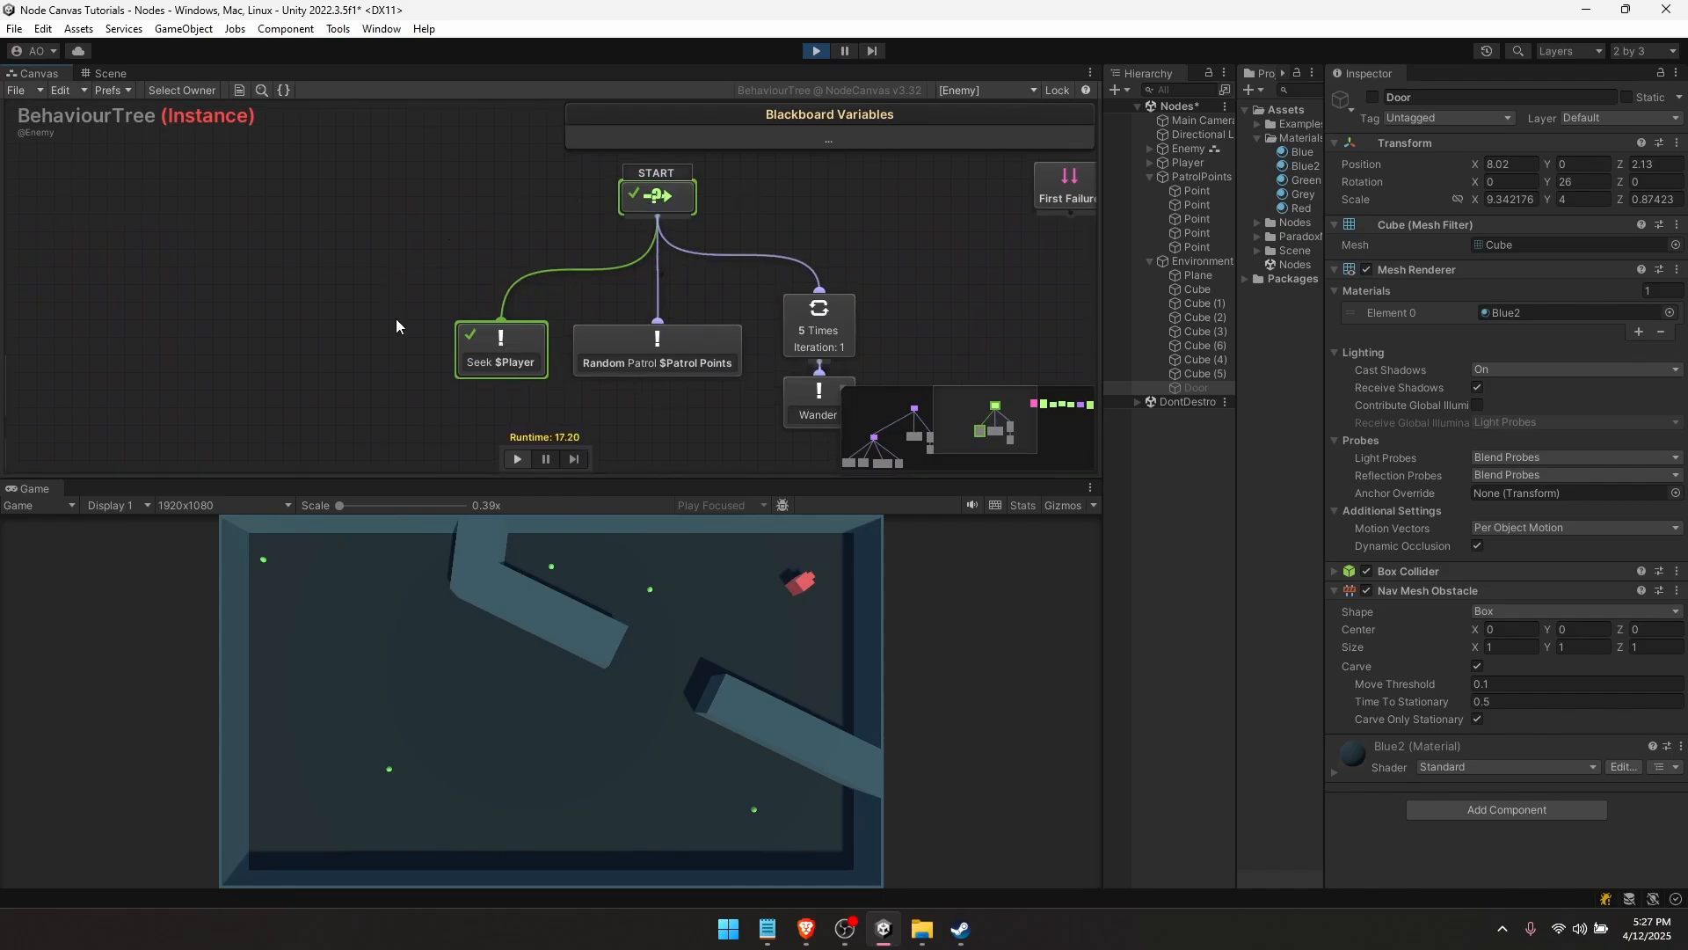
key(ctrl+p)
- Reorder the Selector's children so that Random Patrol $Patrol Points comes first and Seek $Player second
key(shift+space)
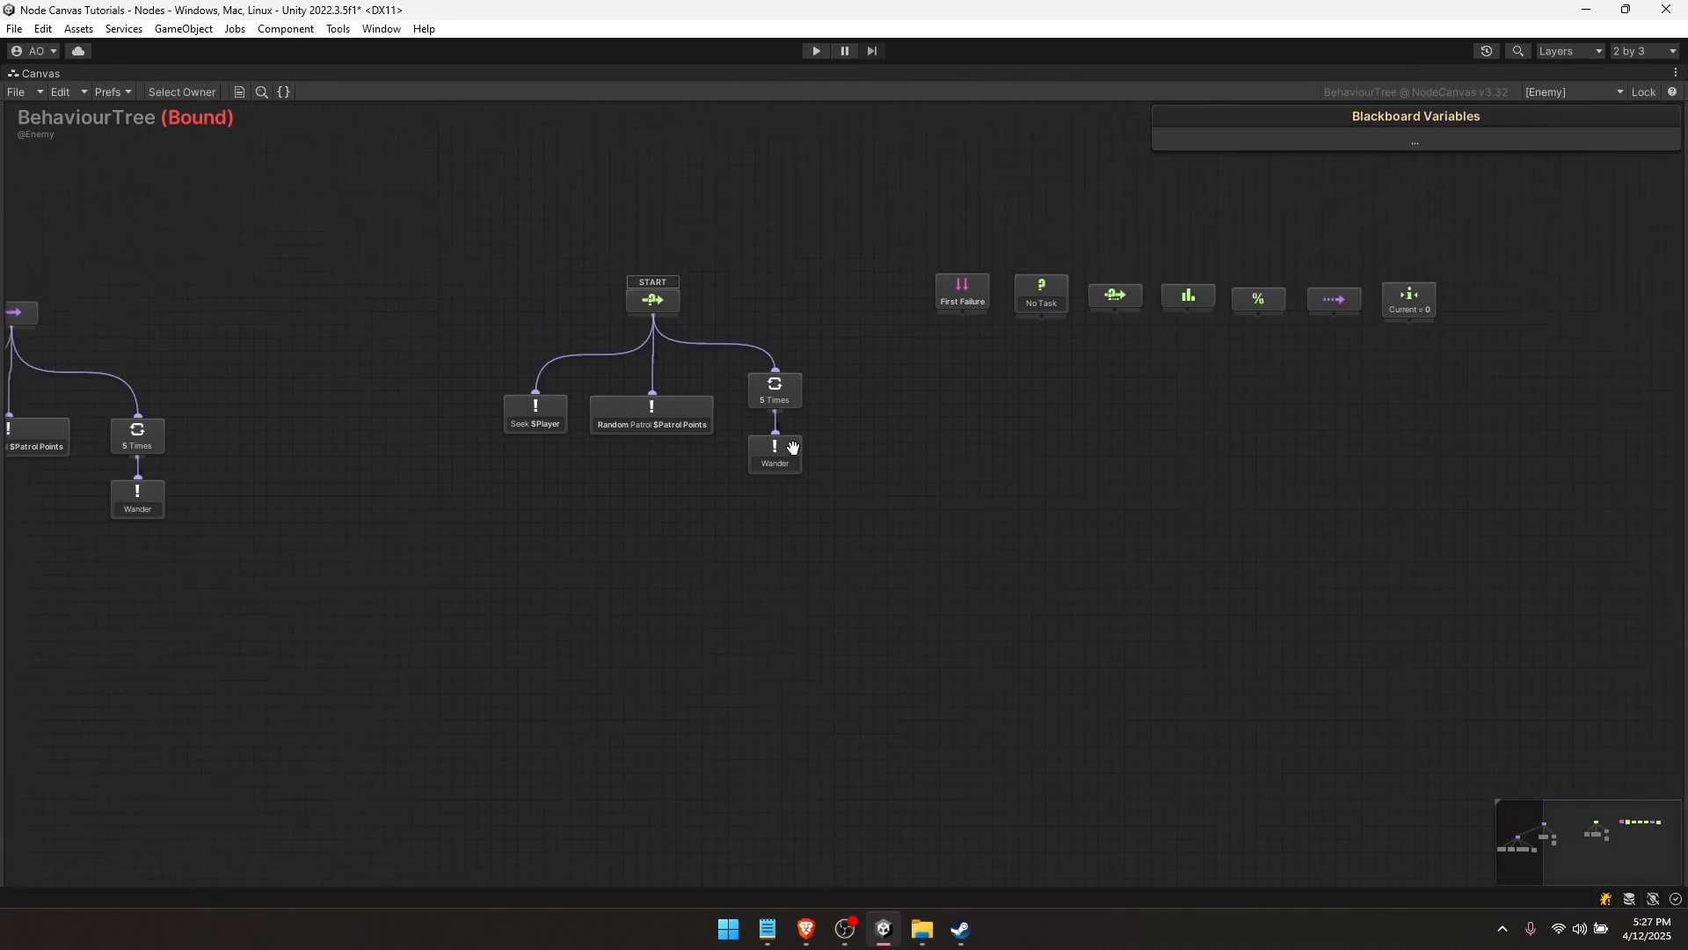
drag(585, 420, 316, 438)
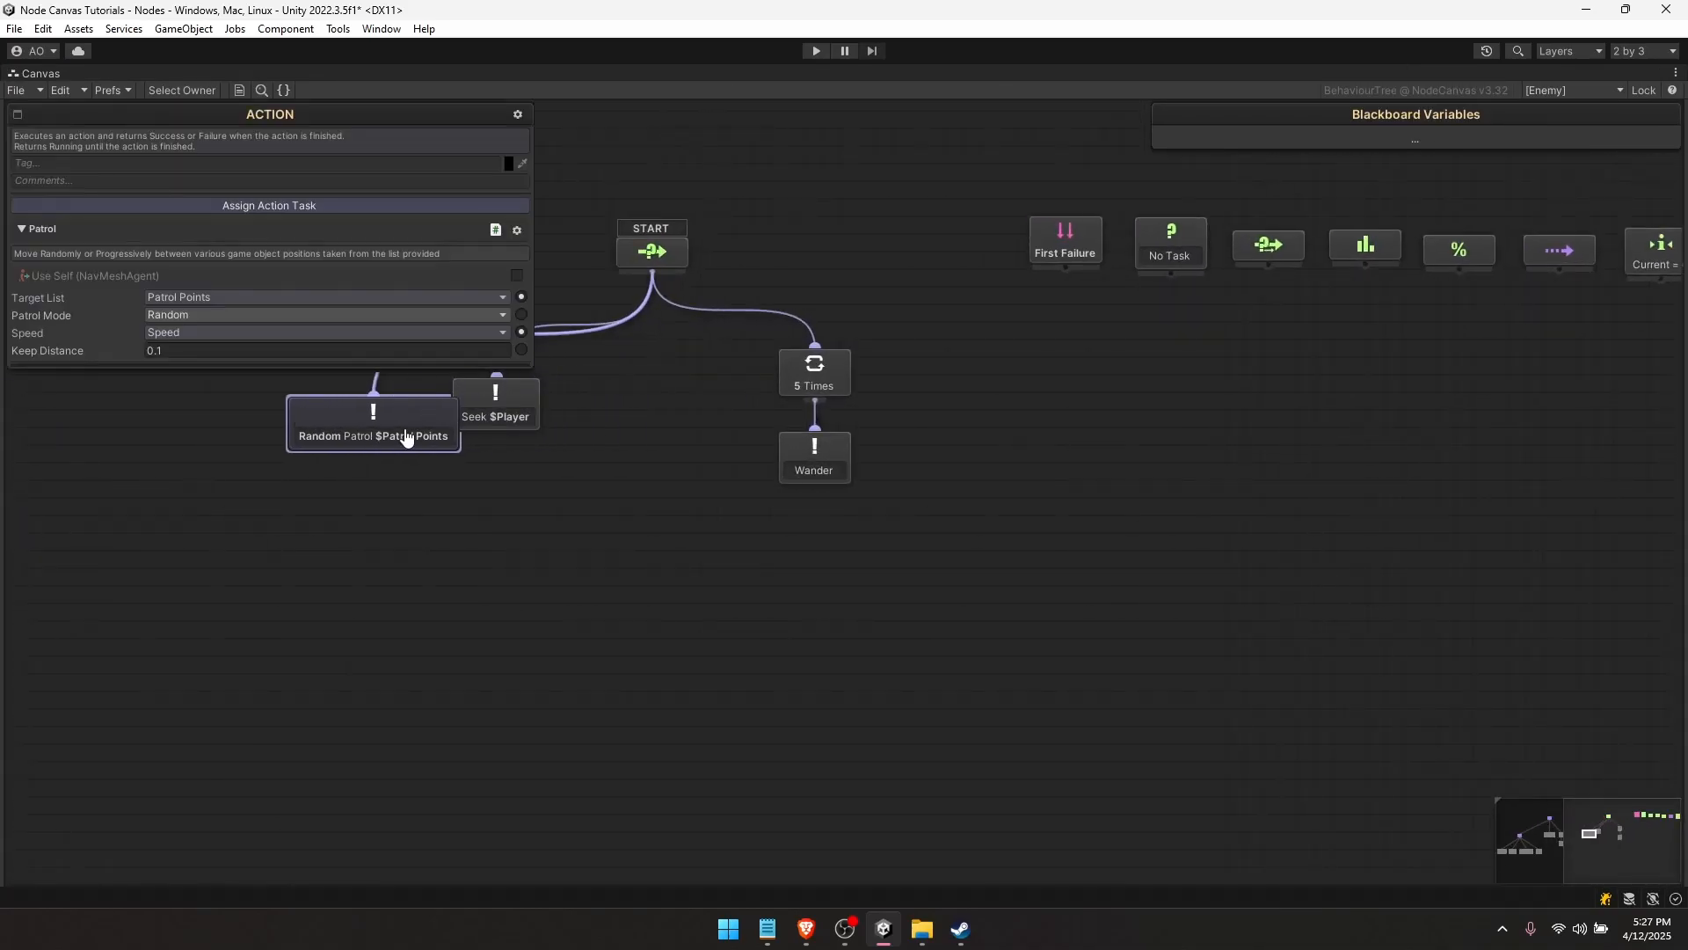
click(503, 424)
drag(503, 424, 663, 431)
drag(395, 429, 503, 411)
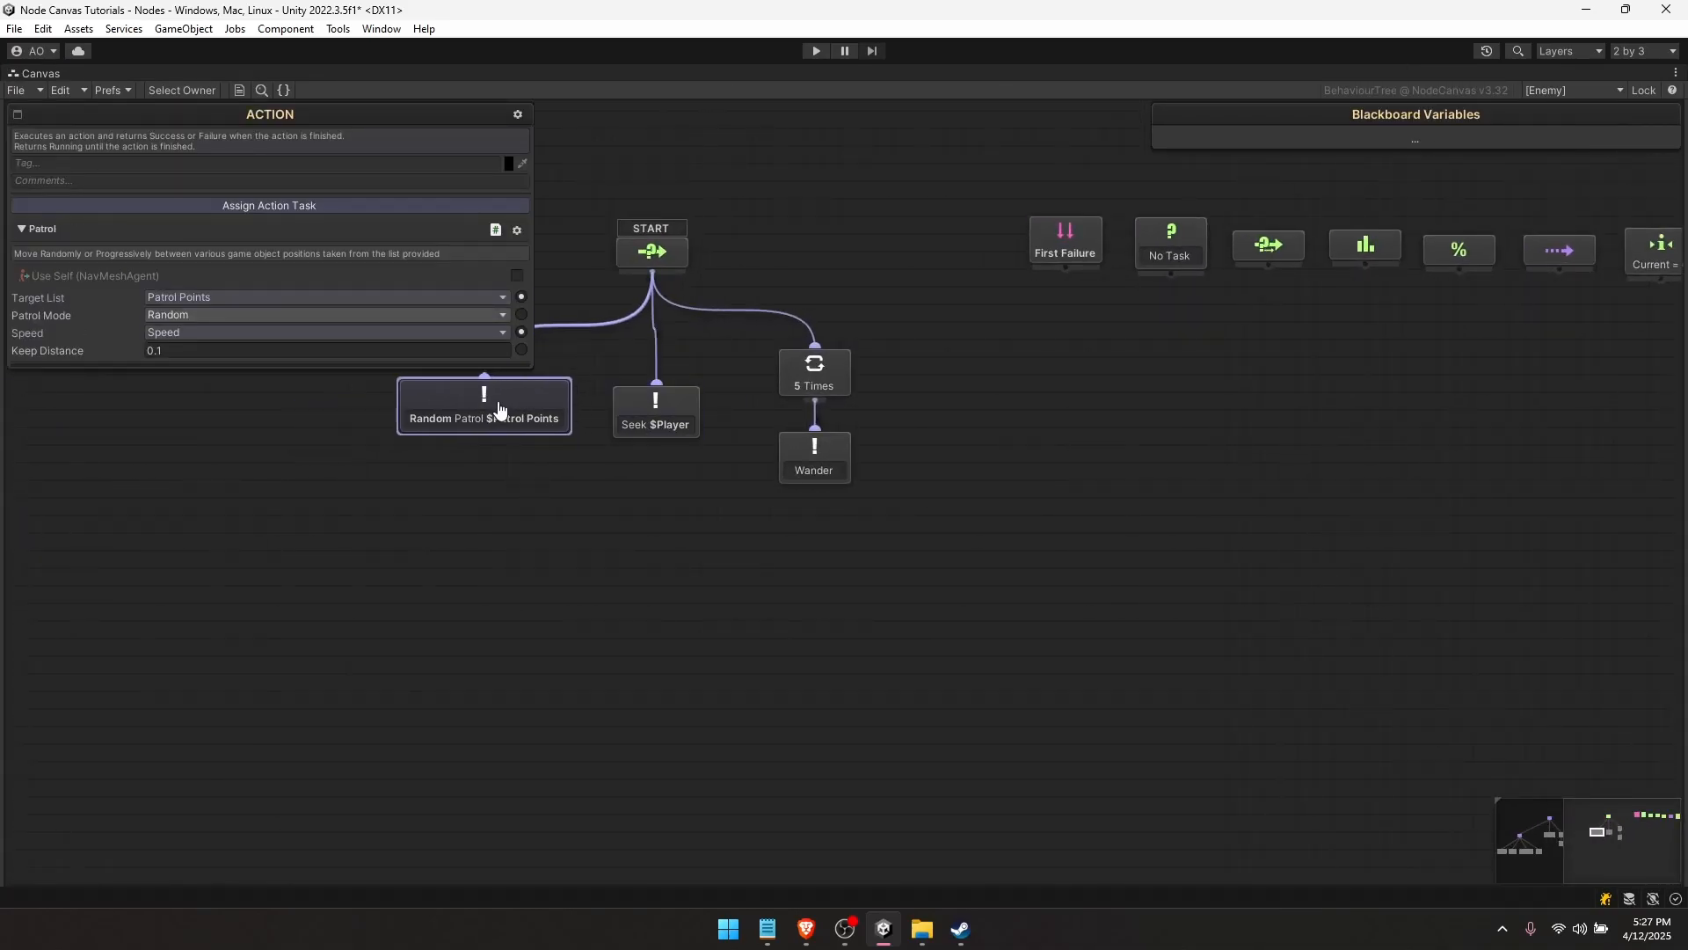
click(522, 511)
- Run the scene again and watch how the Selector executes with Random Patrol as its first child
key(shift+space)
click(815, 51)
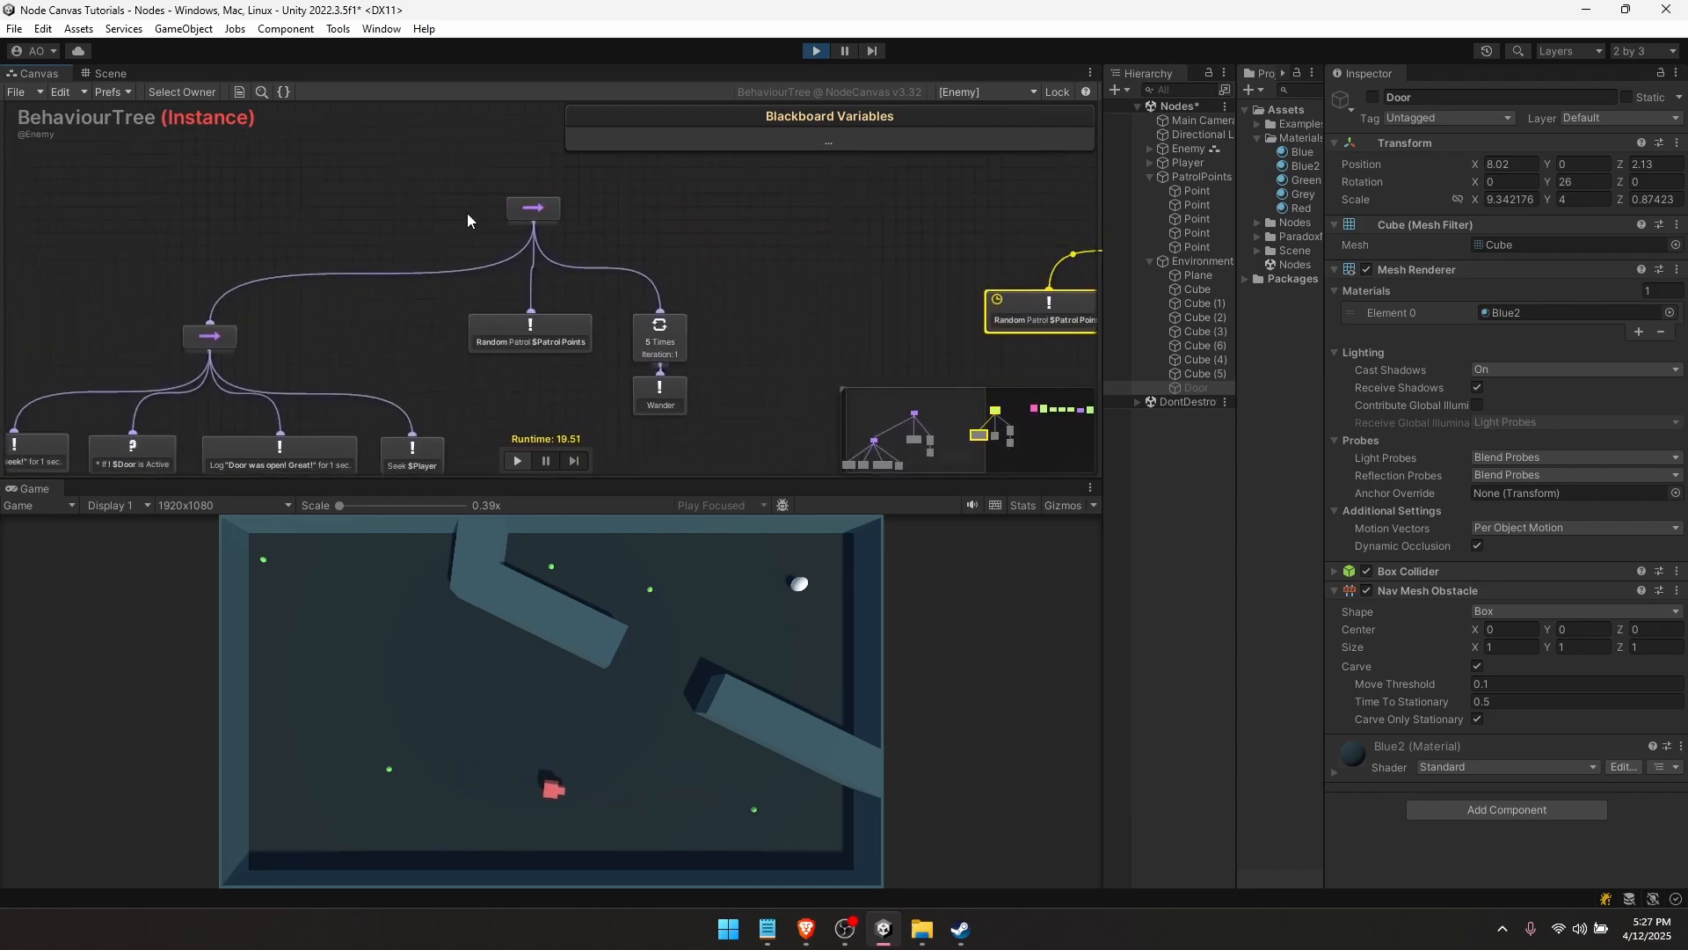
middle_drag(496, 298, 196, 293)
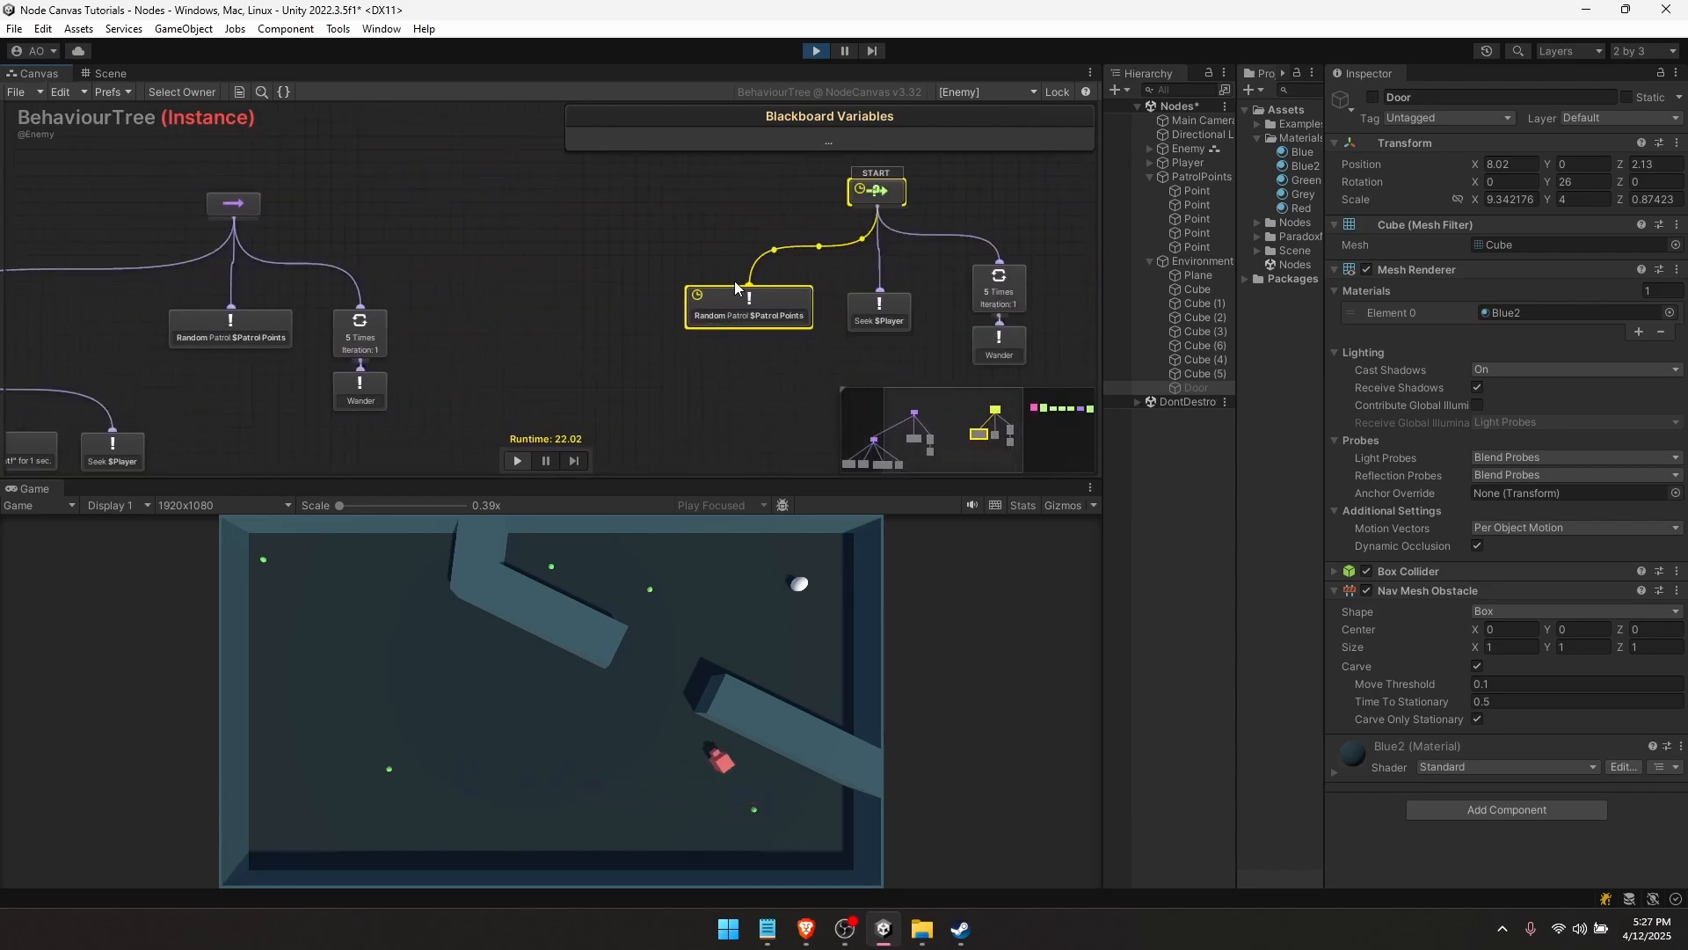
middle_drag(795, 321, 709, 376)
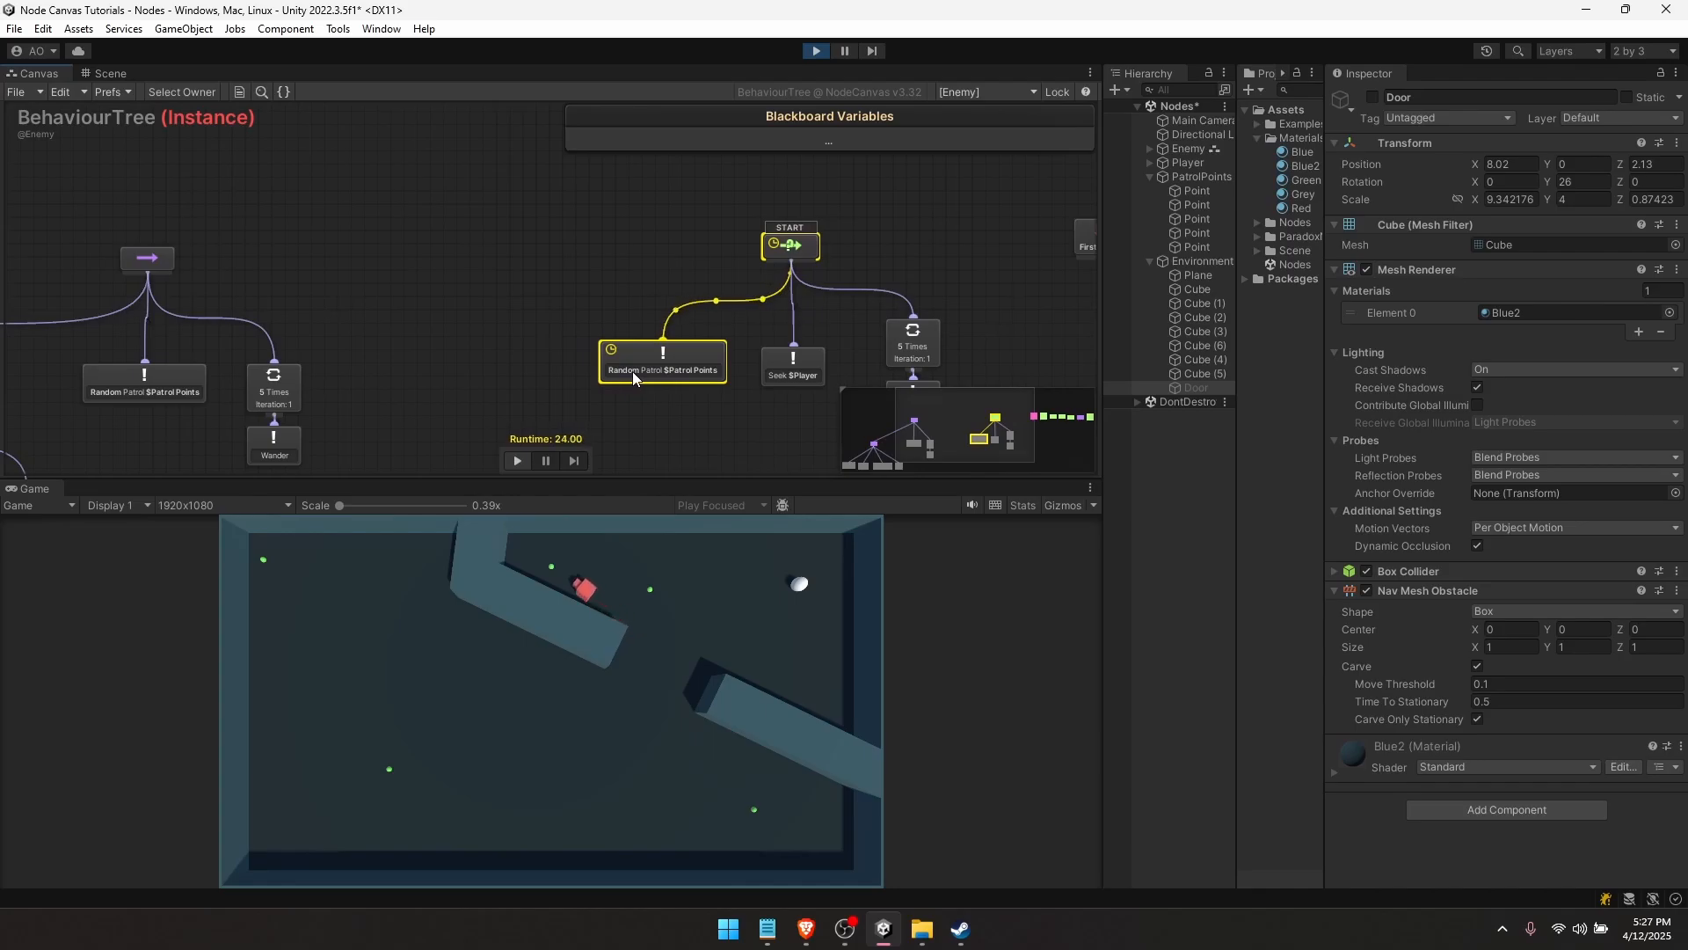
- Finish watching the Selector run its Random Patrol child up close and end play mode
scroll(631, 371, up, 3)
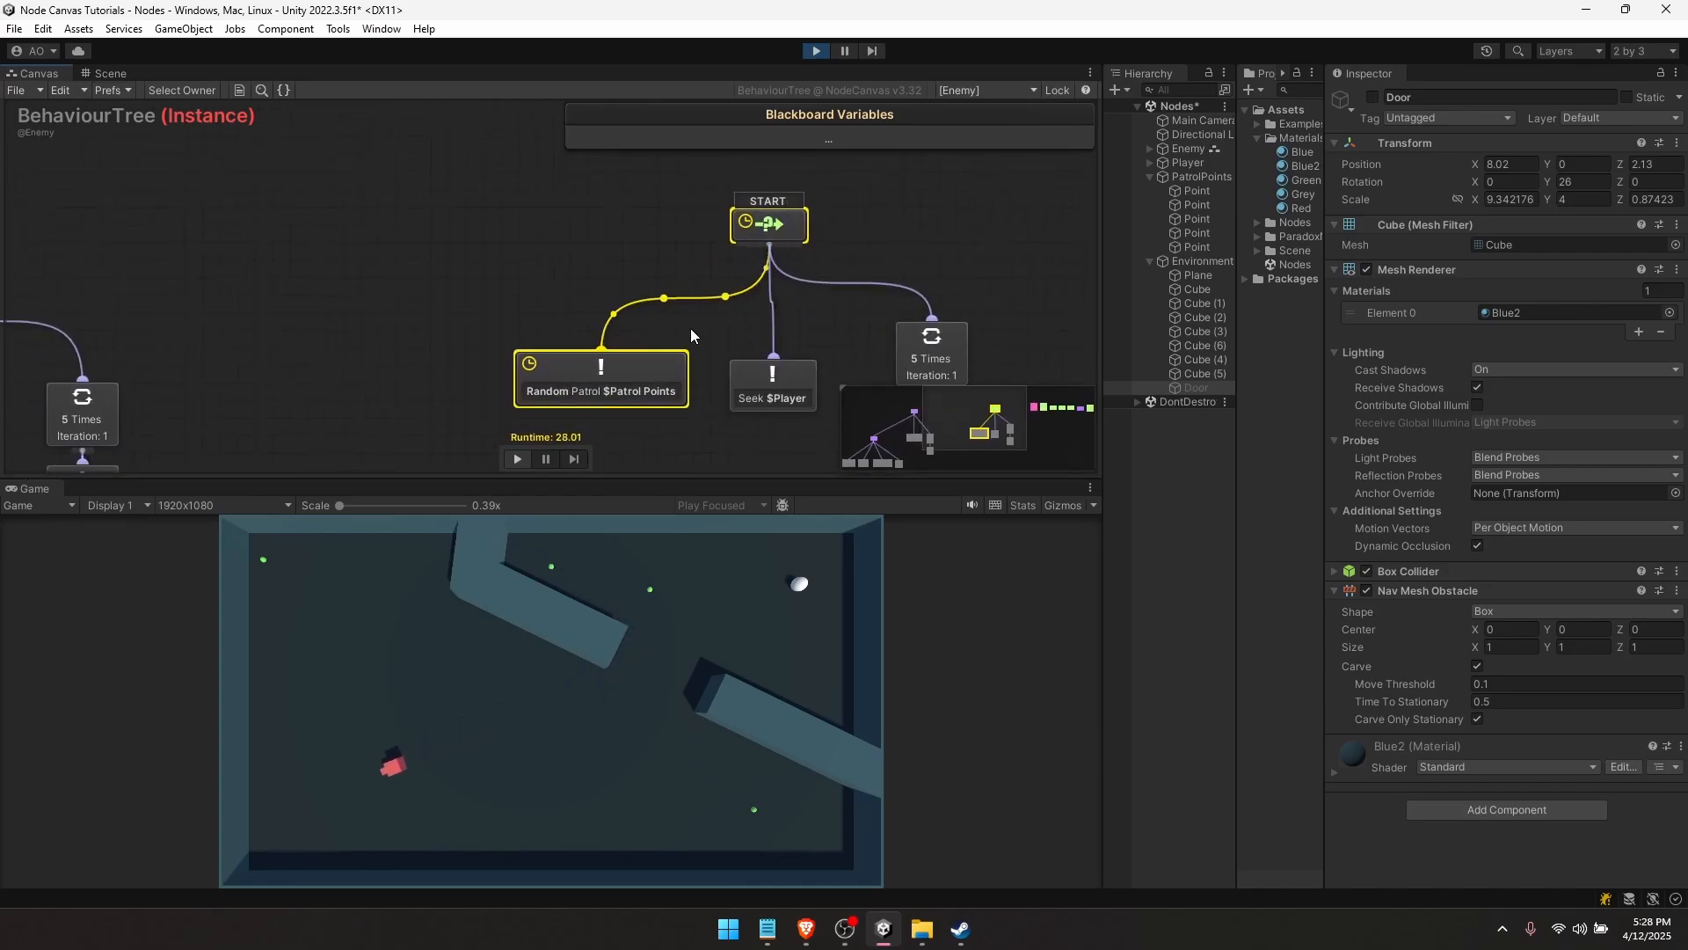
middle_drag(745, 345, 559, 314)
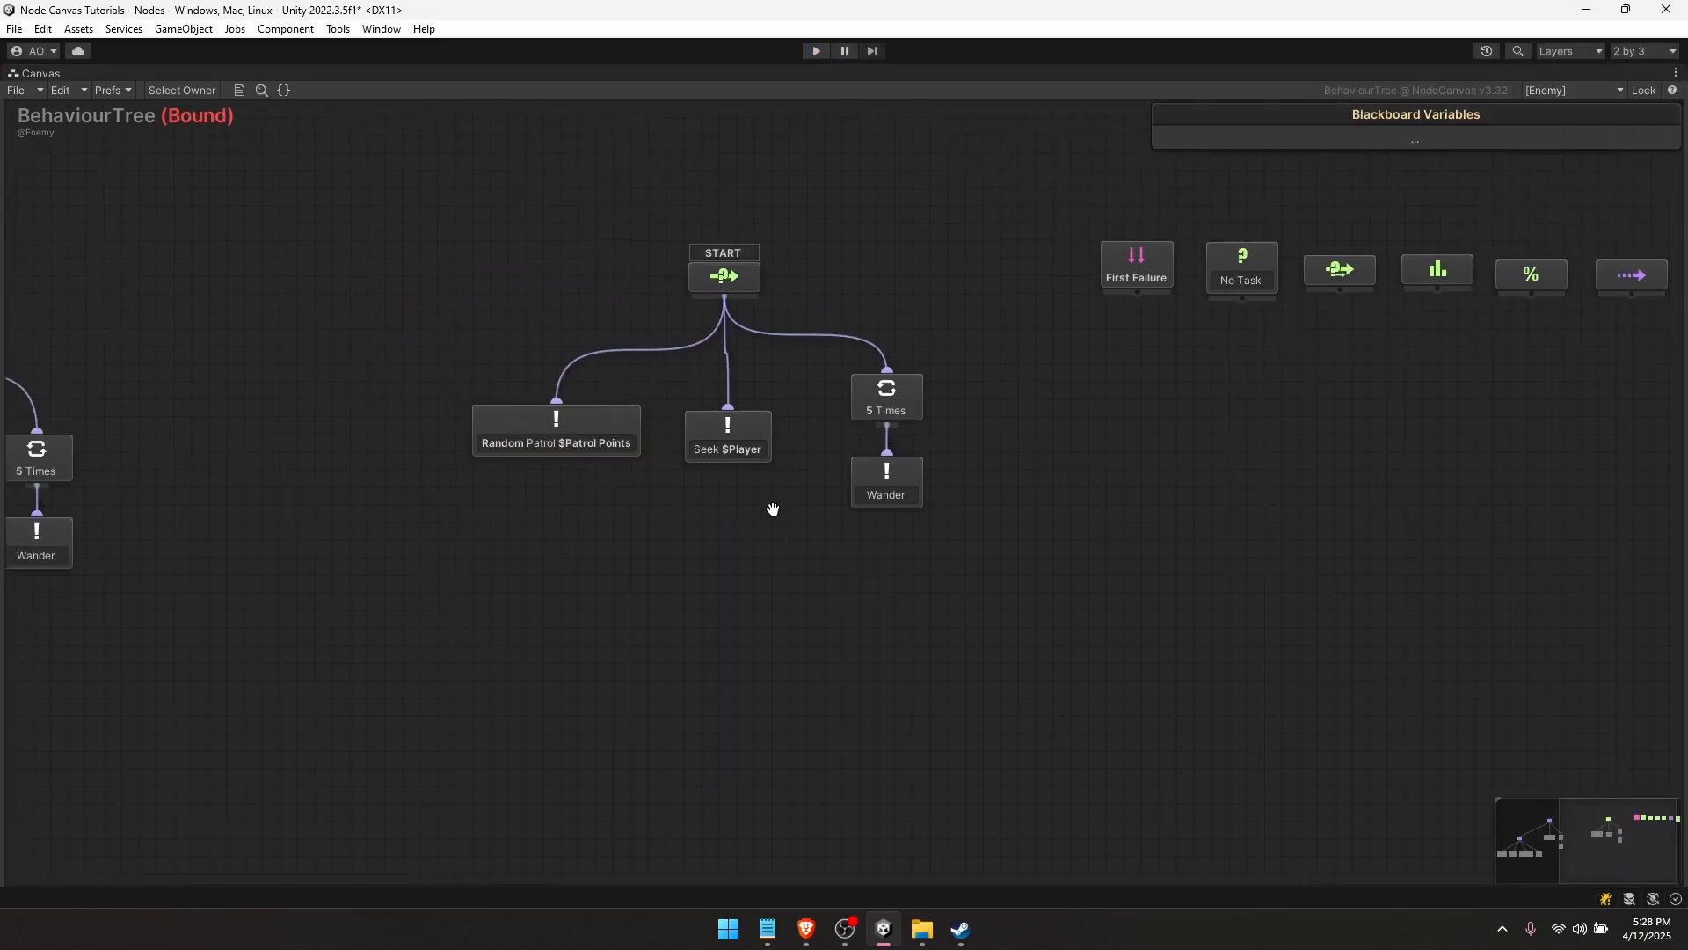
- Duplicate the inverted Door Is Active condition from the Sequencer tree and connect the copy as the start Selector's first child
middle_drag(772, 509, 974, 572)
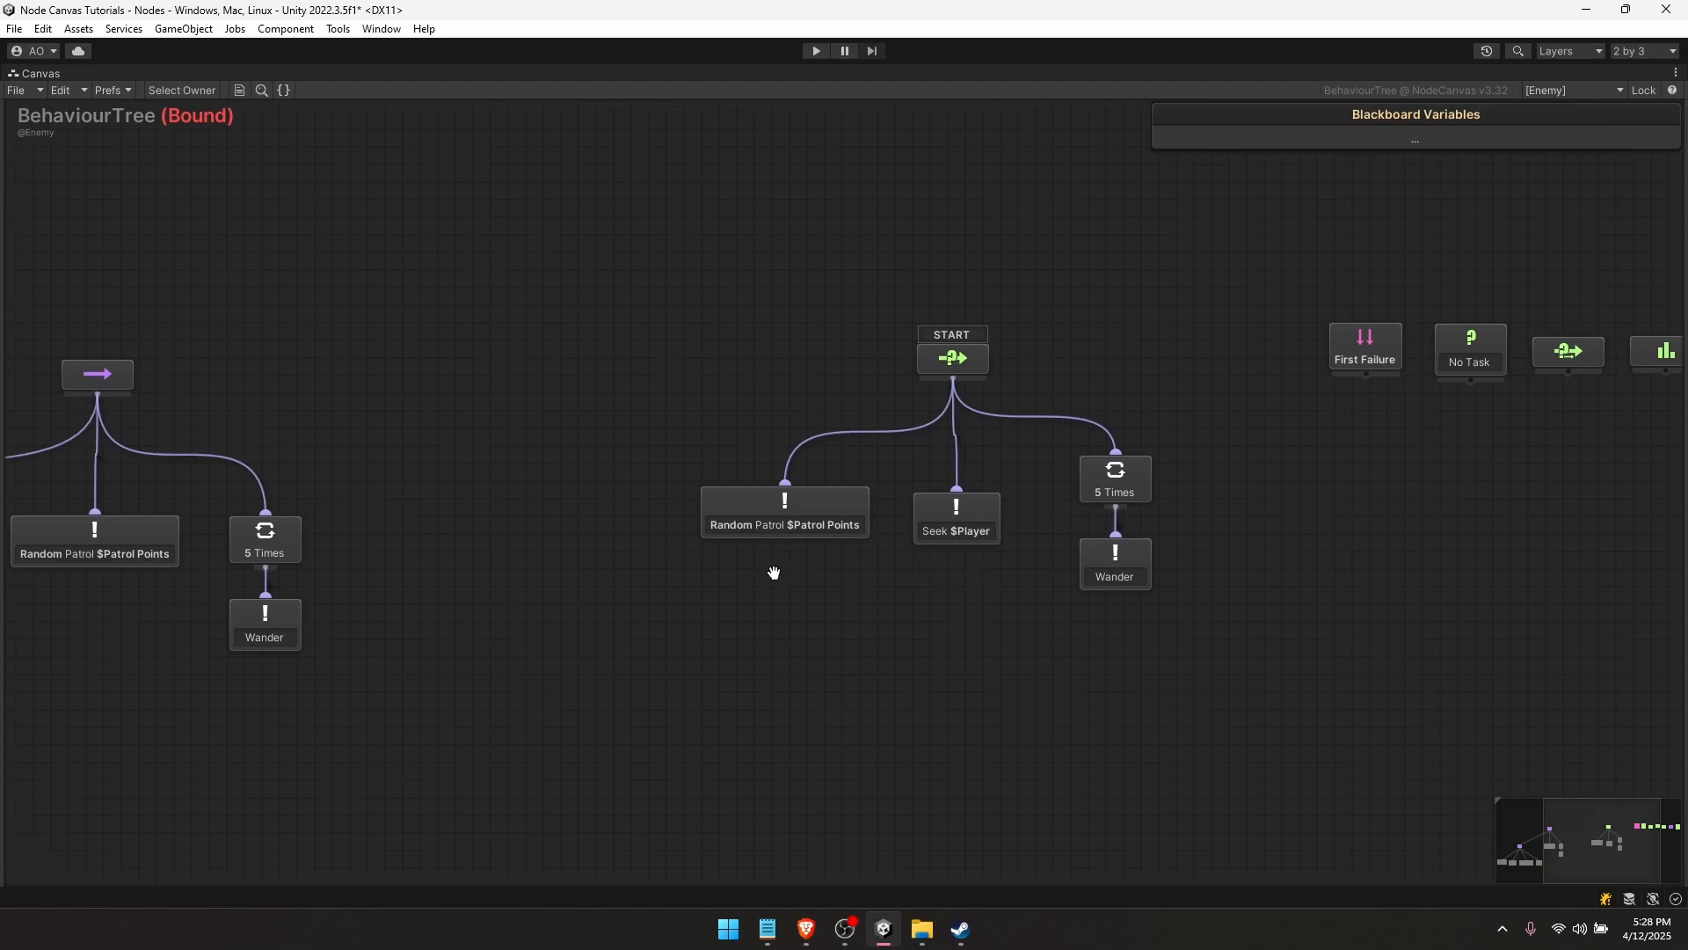
middle_drag(772, 569, 1214, 557)
middle_drag(909, 555, 1093, 493)
middle_drag(474, 590, 743, 539)
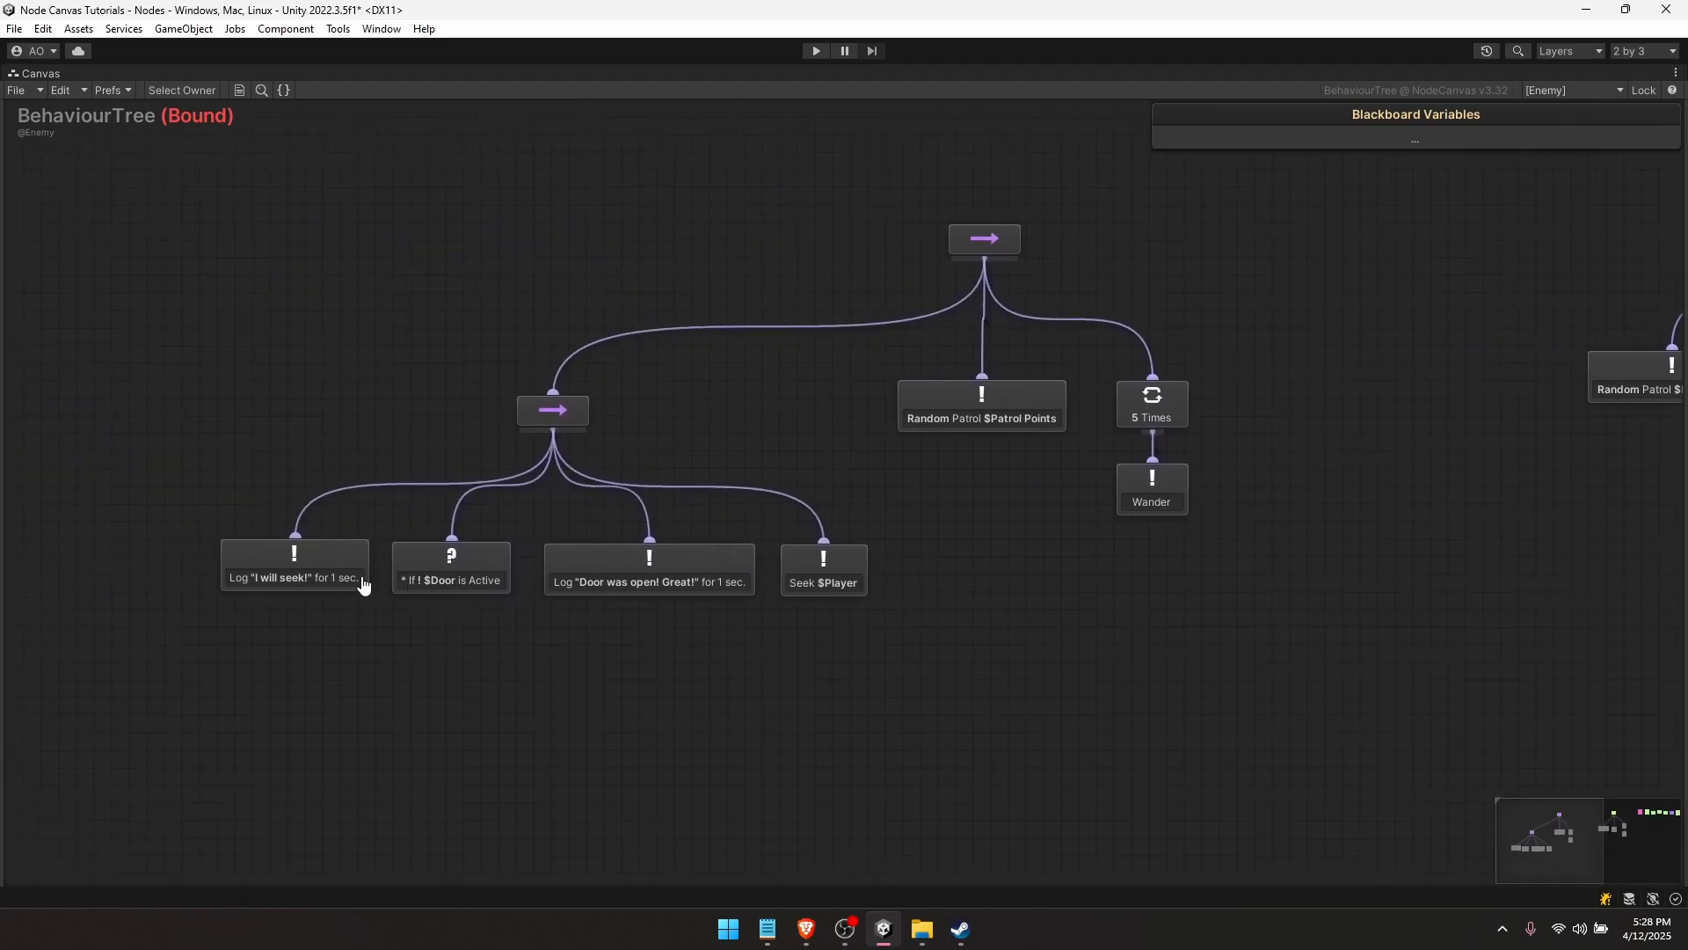
click(489, 589)
key(ctrl+d)
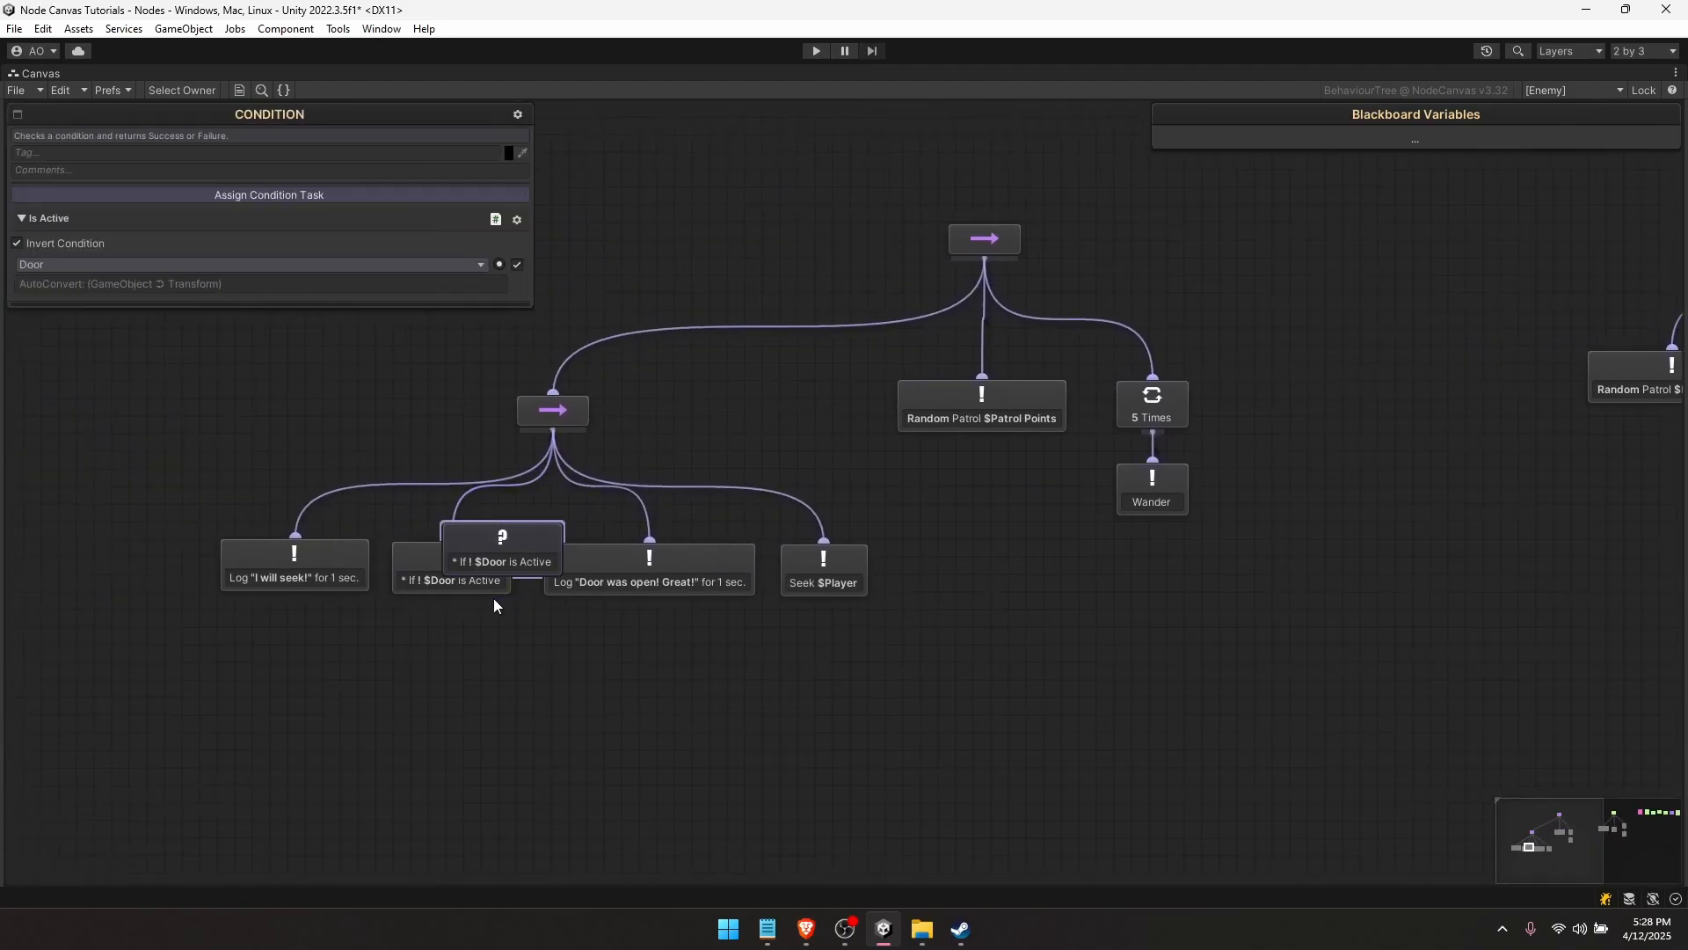
drag(532, 568, 1482, 406)
middle_drag(1482, 405, 408, 546)
drag(358, 549, 419, 547)
middle_drag(507, 587, 594, 646)
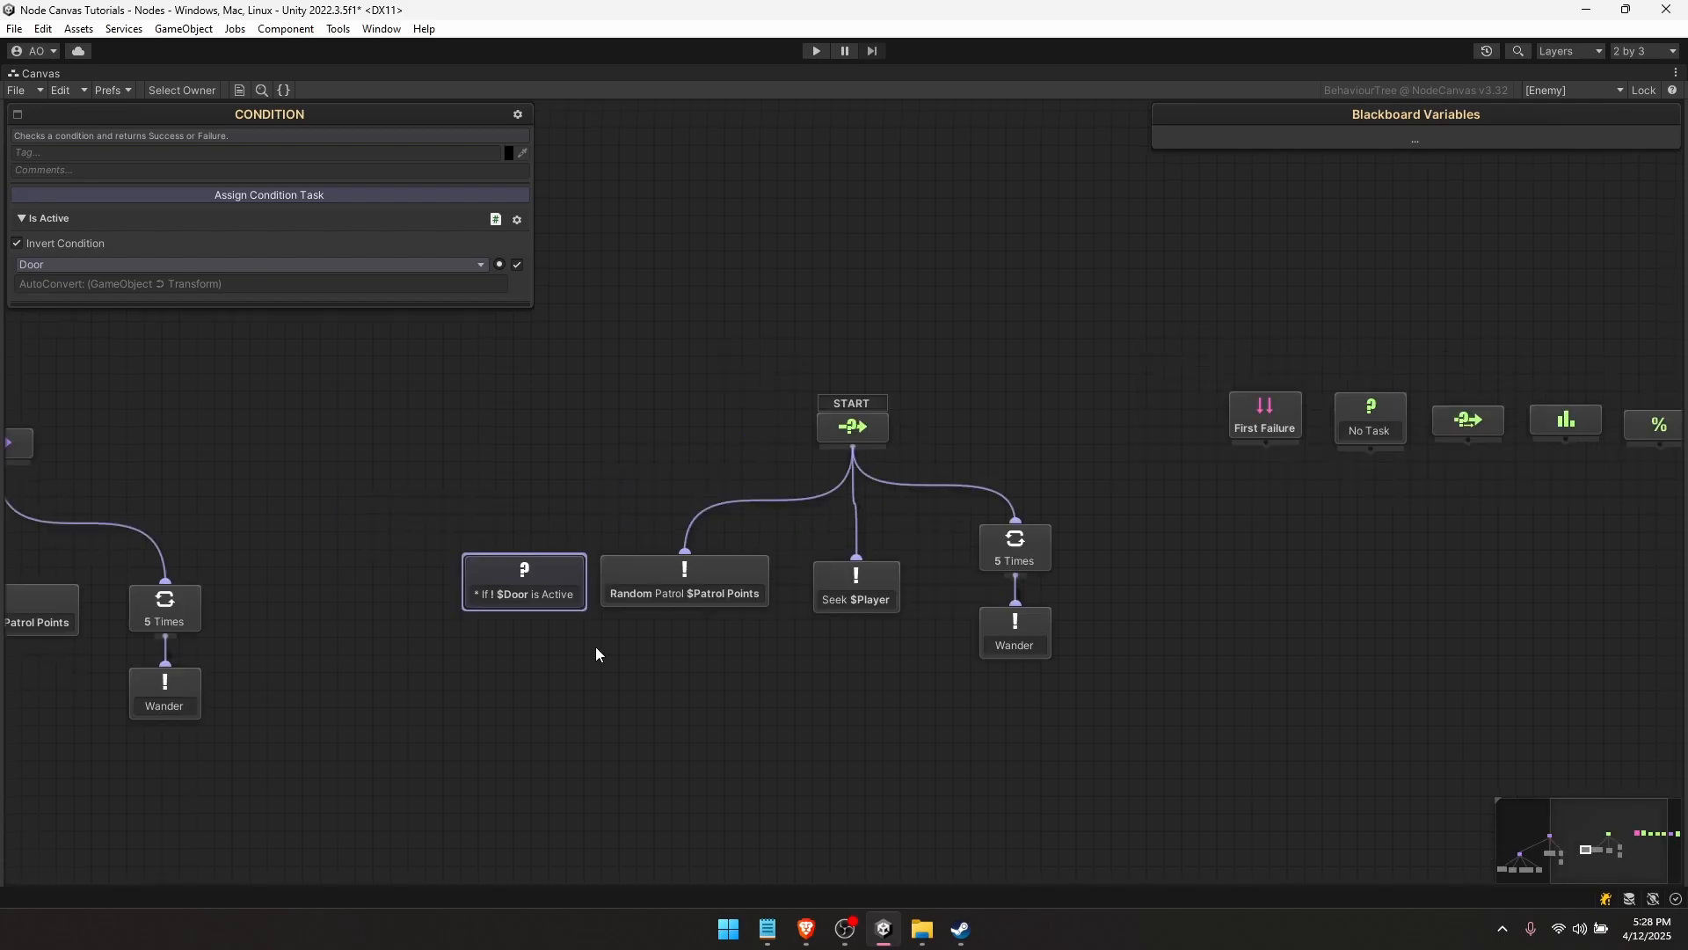
click(675, 467)
drag(851, 451, 530, 550)
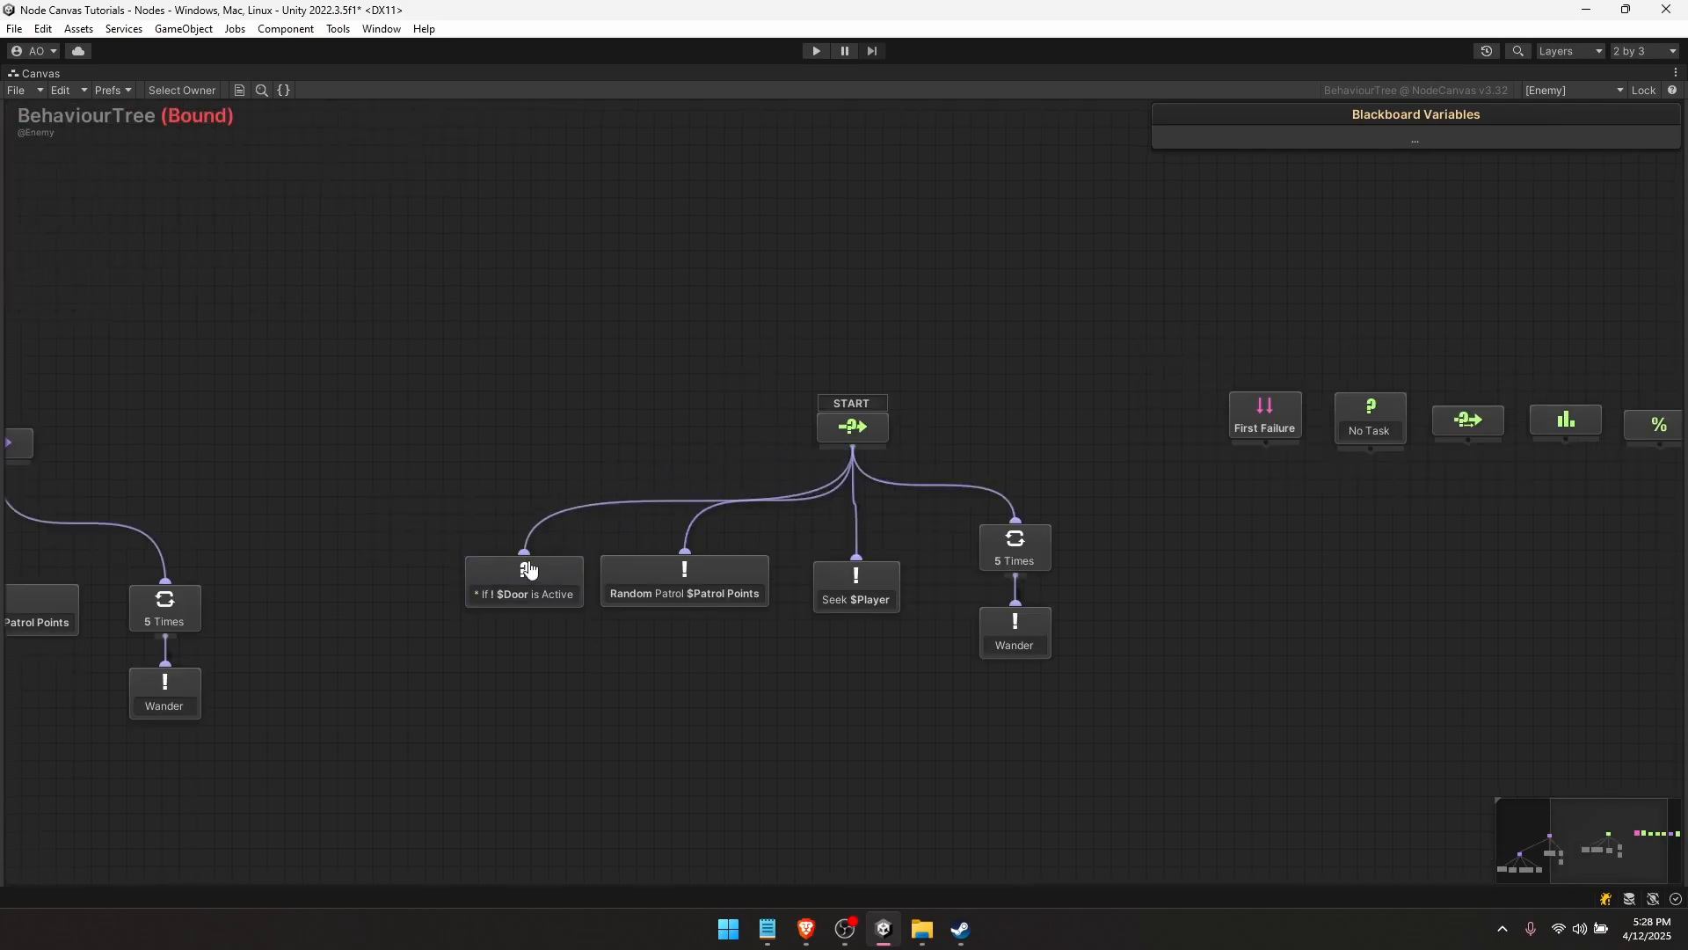
- Run the scene, toggle the Door object on and off to watch how the Selector responds to the condition, and stop play mode
key(shift+space)
middle_drag(483, 329, 234, 206)
click(816, 50)
click(1374, 96)
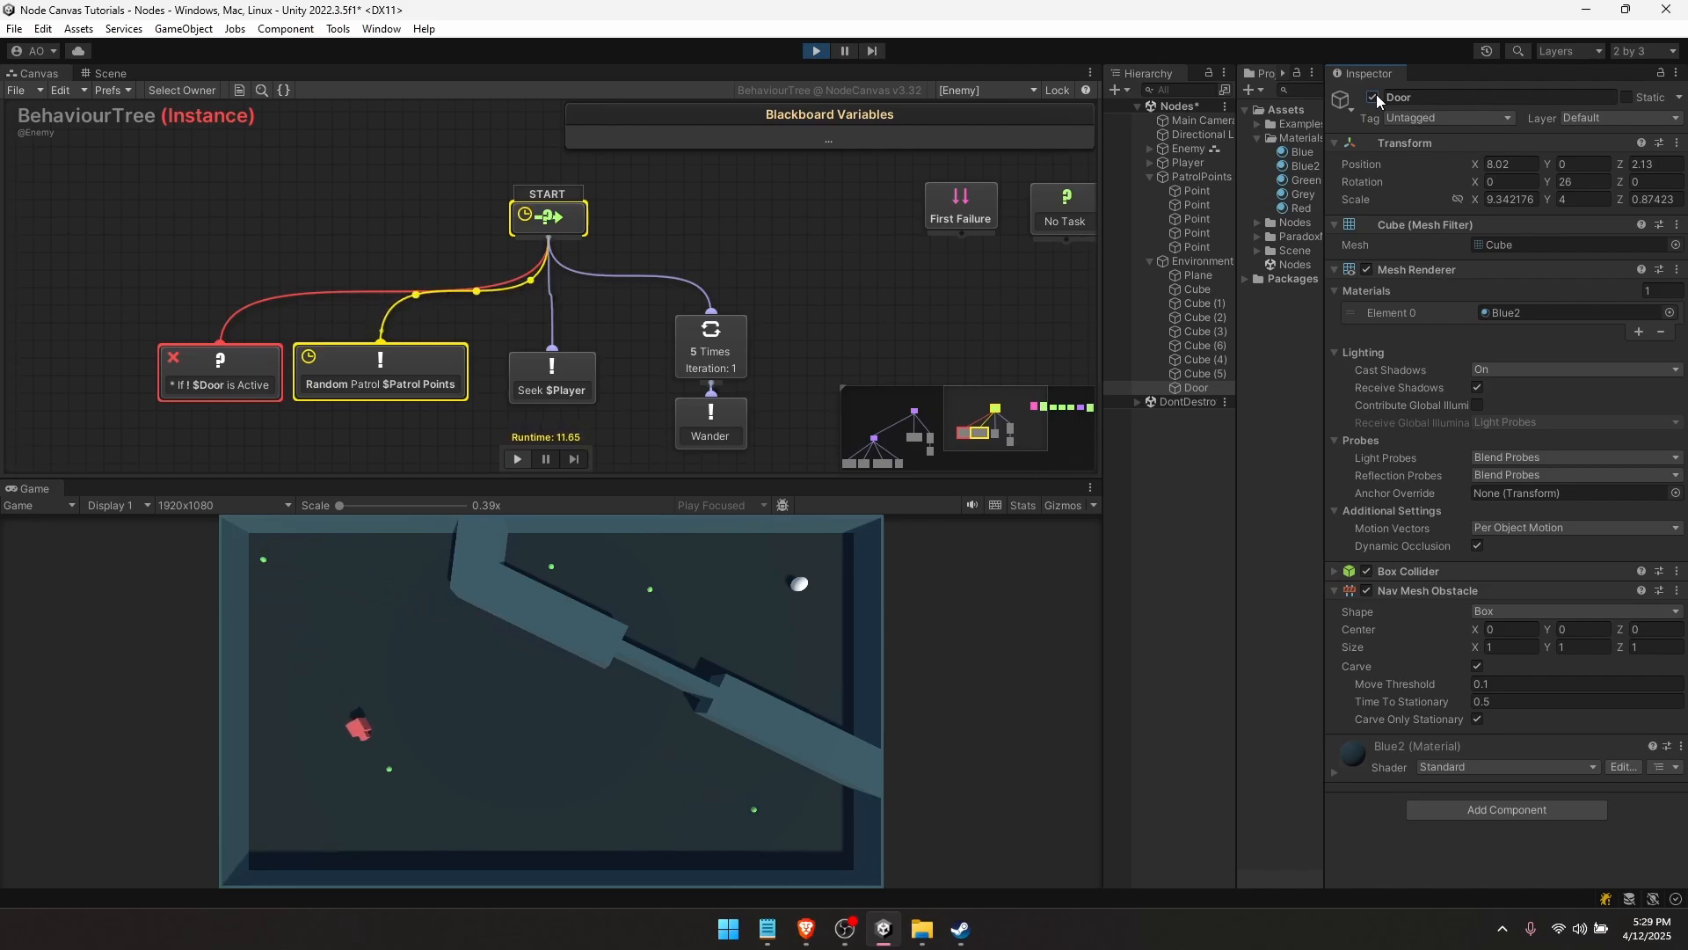
click(1374, 96)
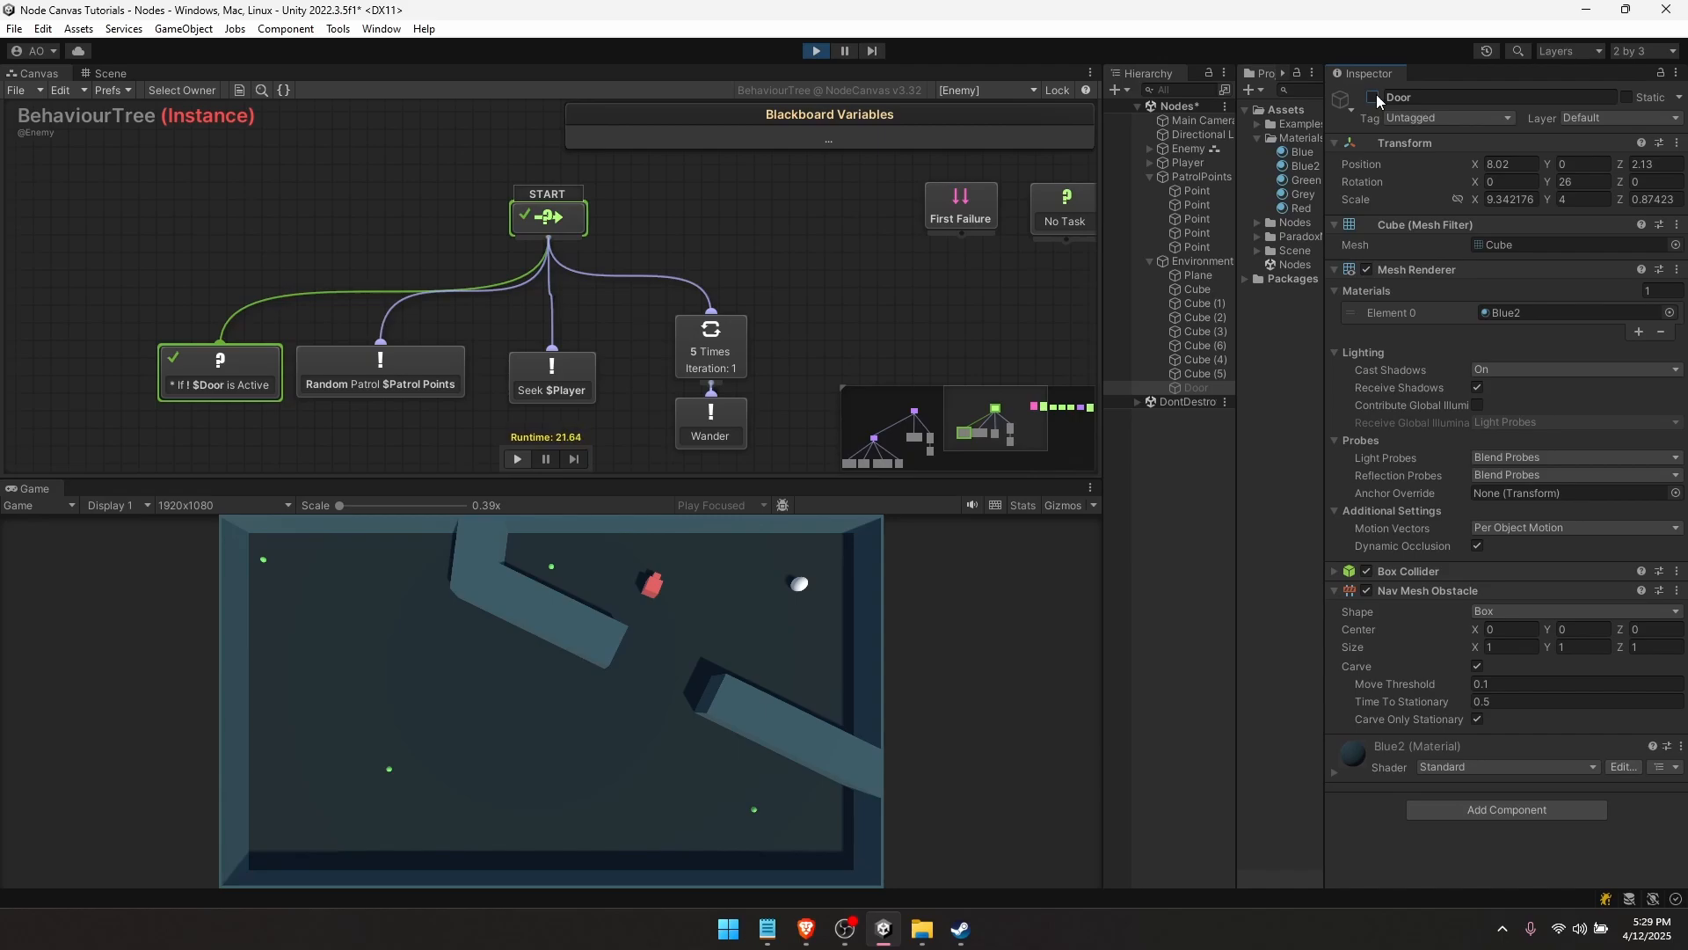
middle_drag(730, 348, 758, 323)
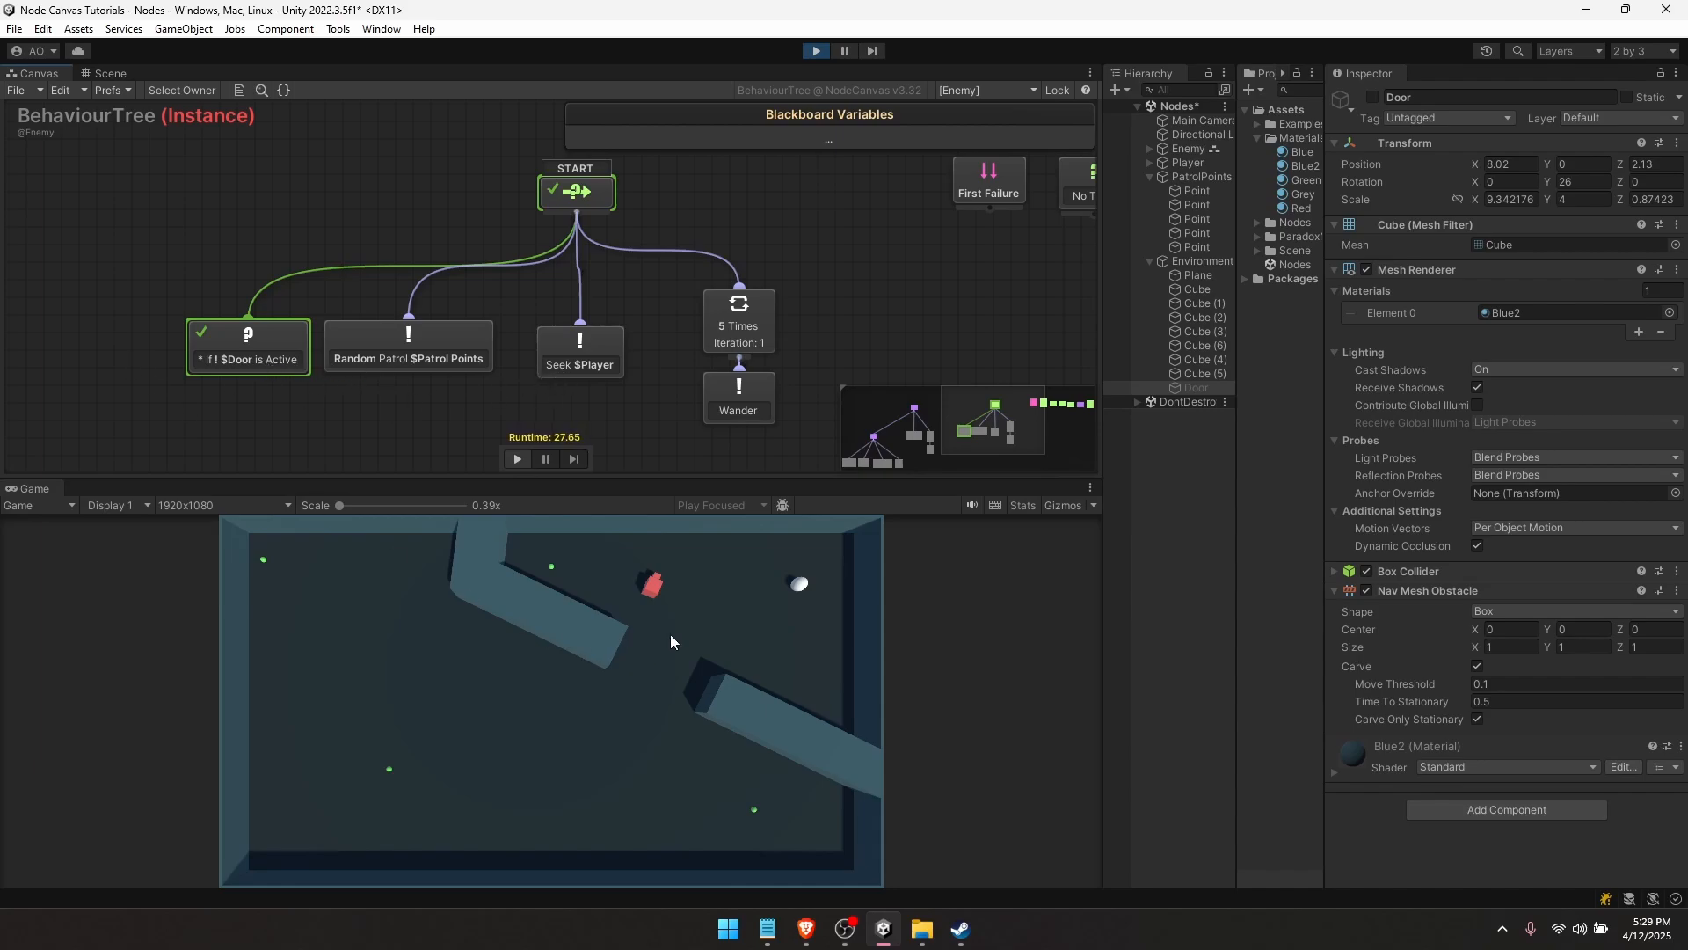
click(816, 50)
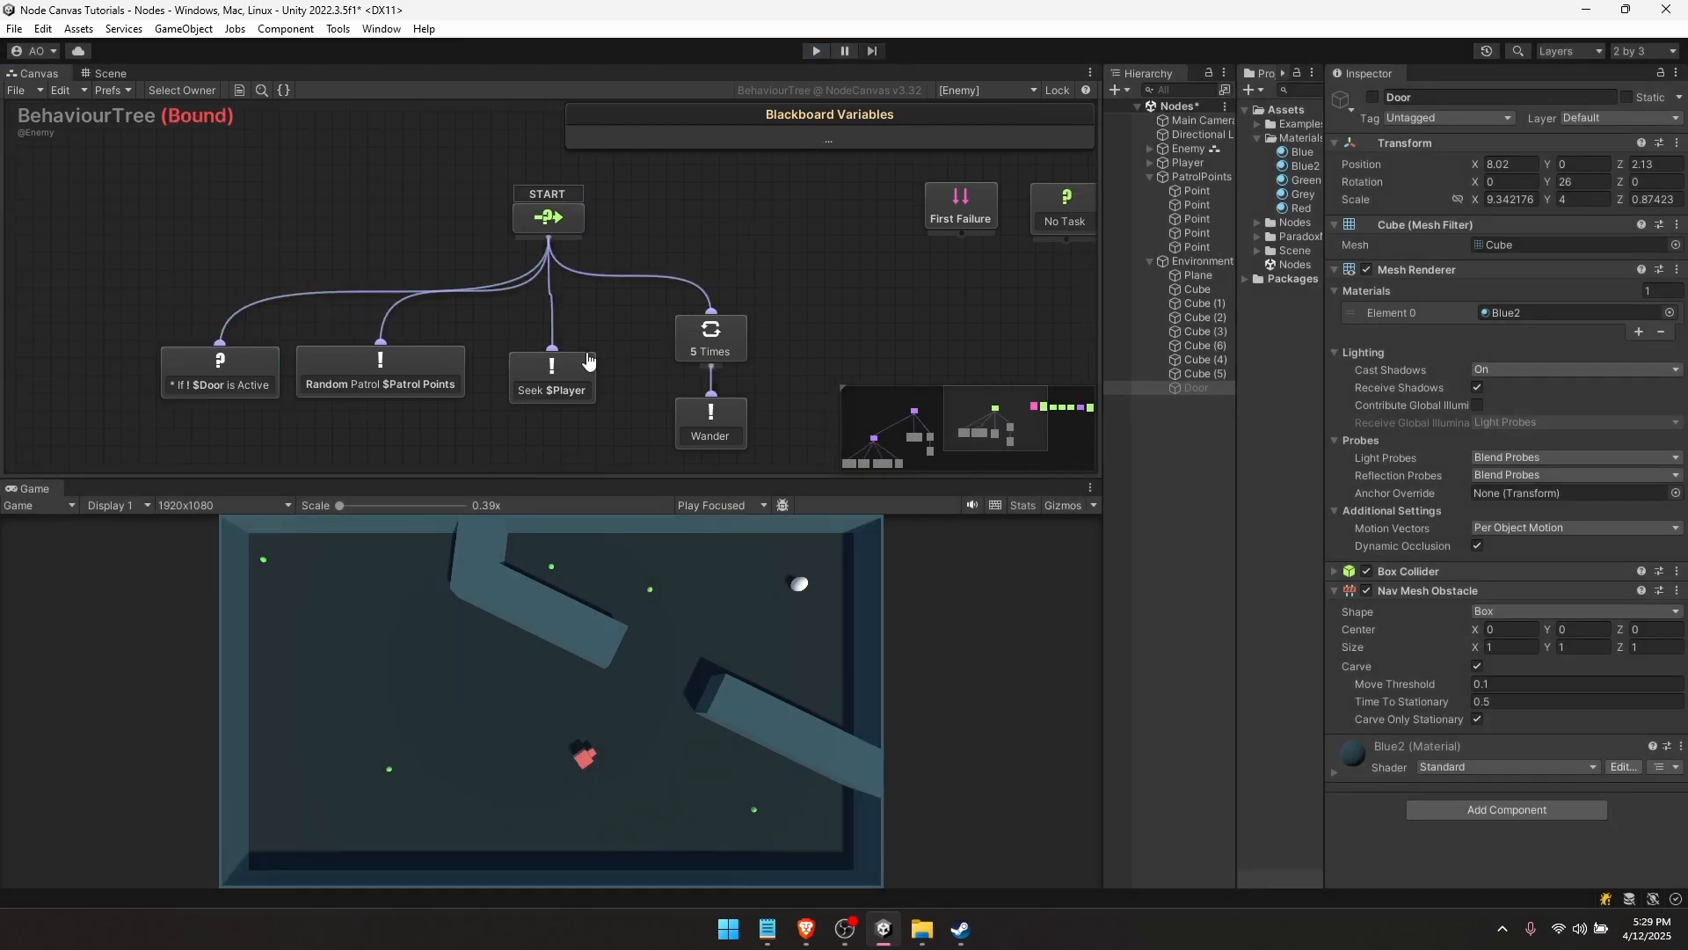
- Rearrange the Selector's children, placing Seek $Player beside the Door condition and Random Patrol below the Selector
middle_drag(567, 363, 715, 302)
drag(700, 306, 565, 379)
drag(613, 295, 686, 307)
key(shift+space)
middle_drag(710, 382, 910, 605)
drag(626, 512, 582, 586)
drag(794, 580, 678, 576)
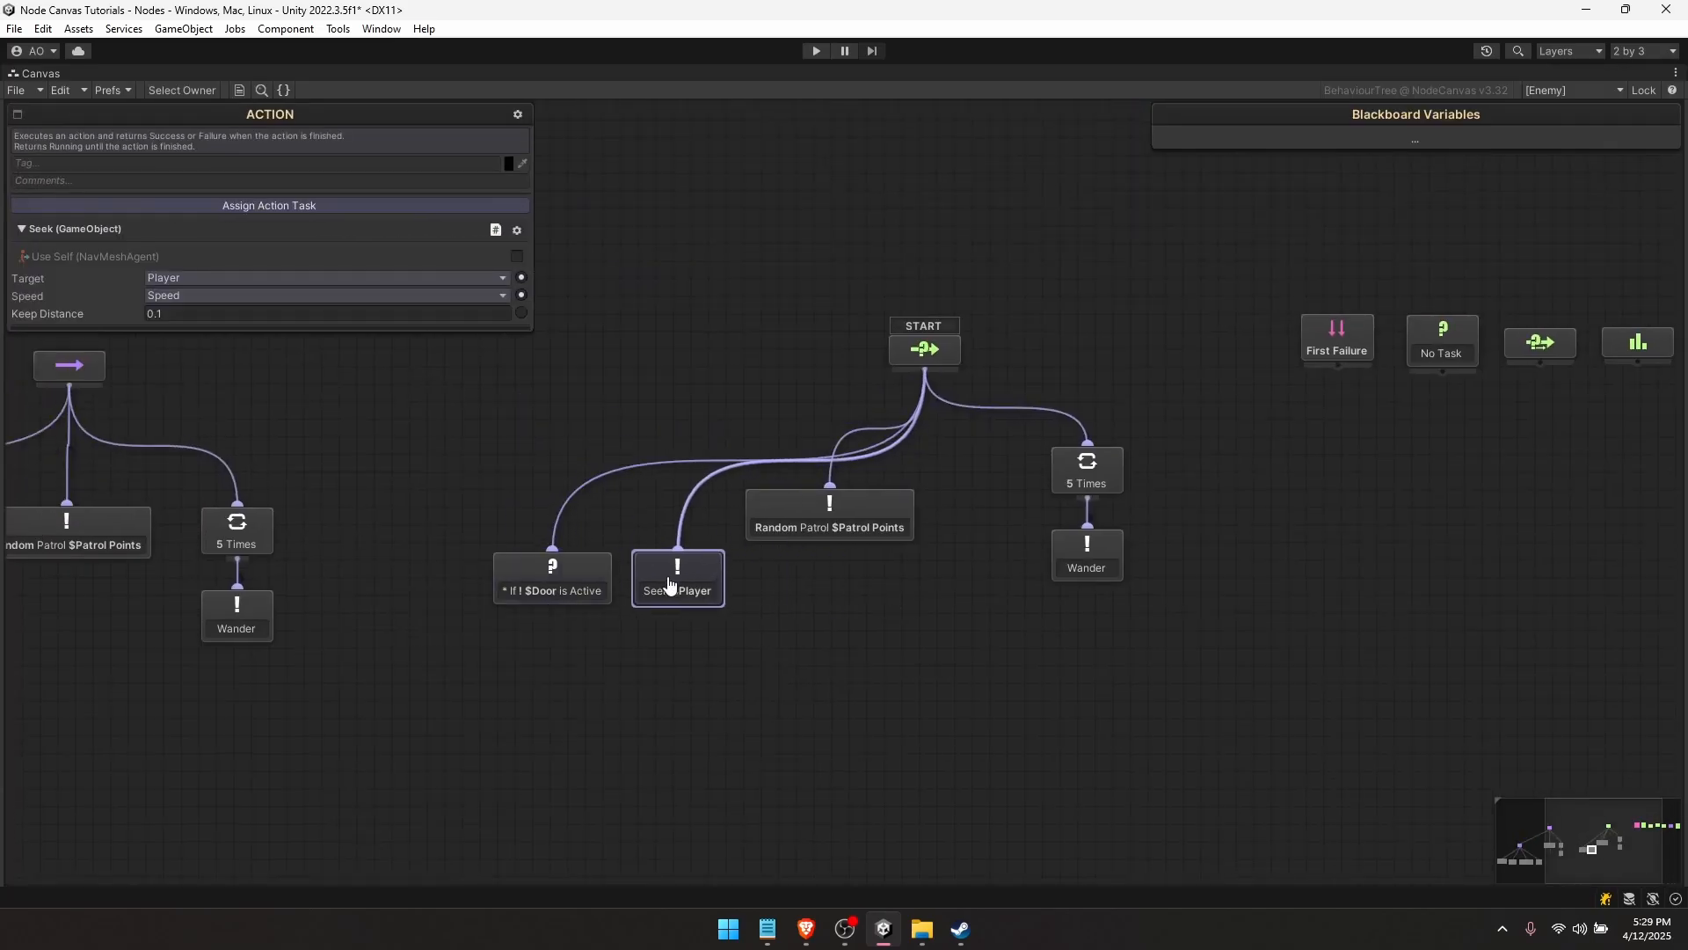
click(827, 580)
drag(858, 524, 953, 518)
- Delete the connections from the start Selector to the Door condition and to Seek $Player
click(719, 472)
key(Delete)
click(682, 467)
key(Delete)
- Duplicate the nested Sequencer and place the copy above the detached Door condition and Seek $Player nodes
middle_drag(571, 507, 715, 512)
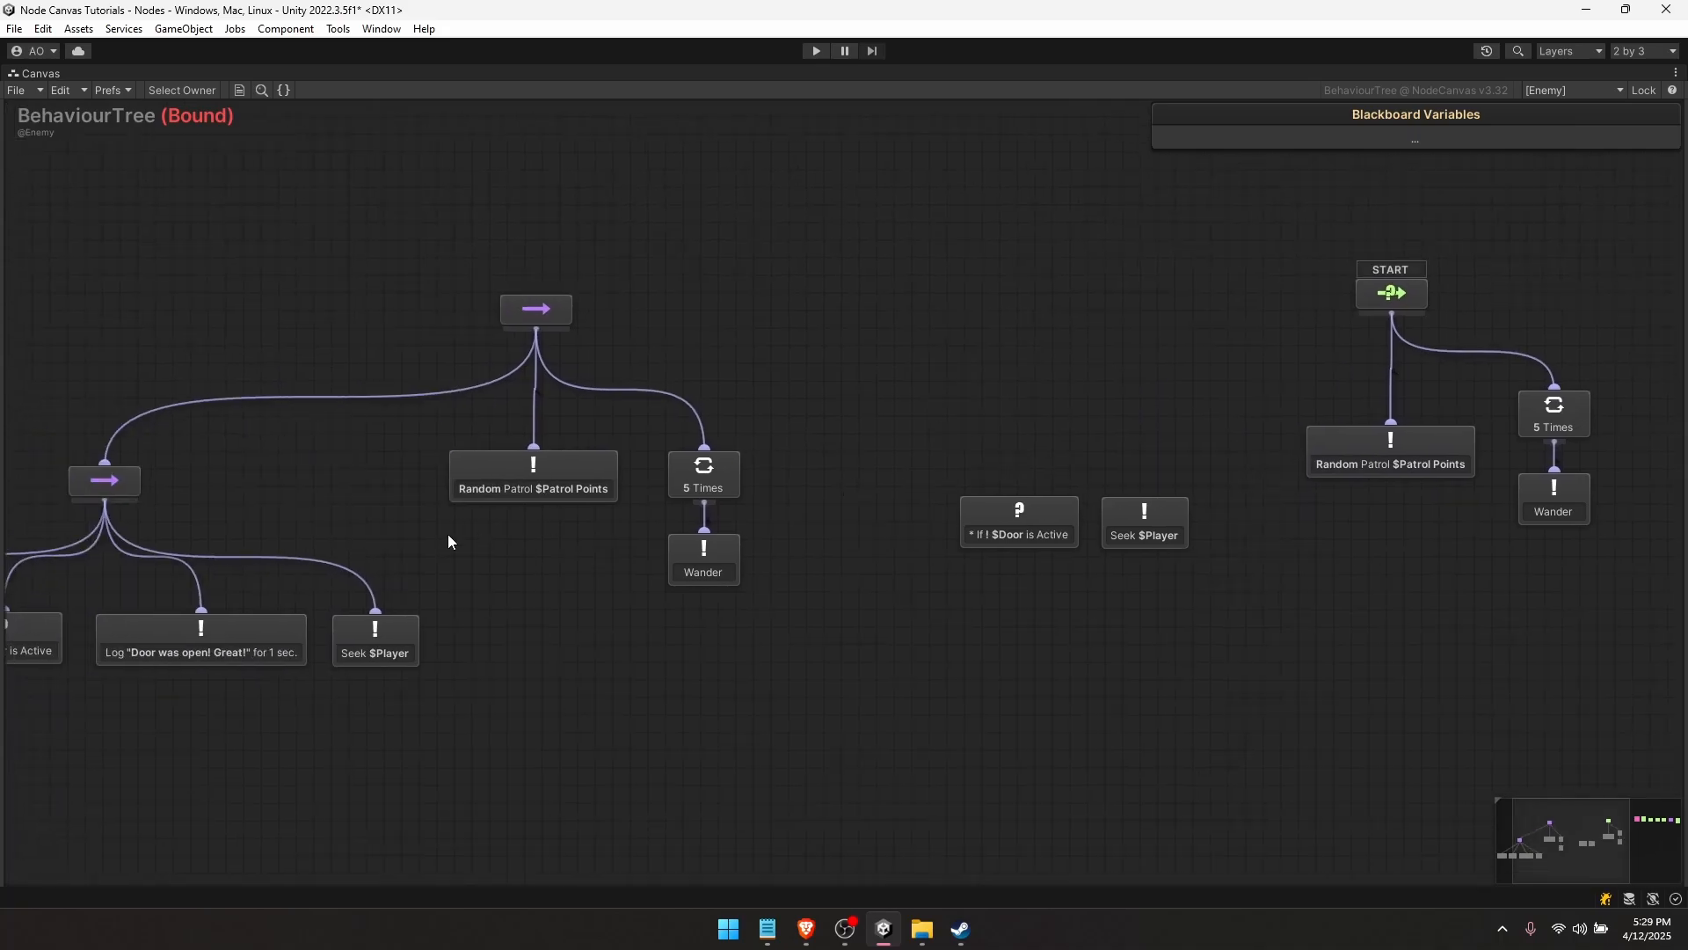
click(229, 489)
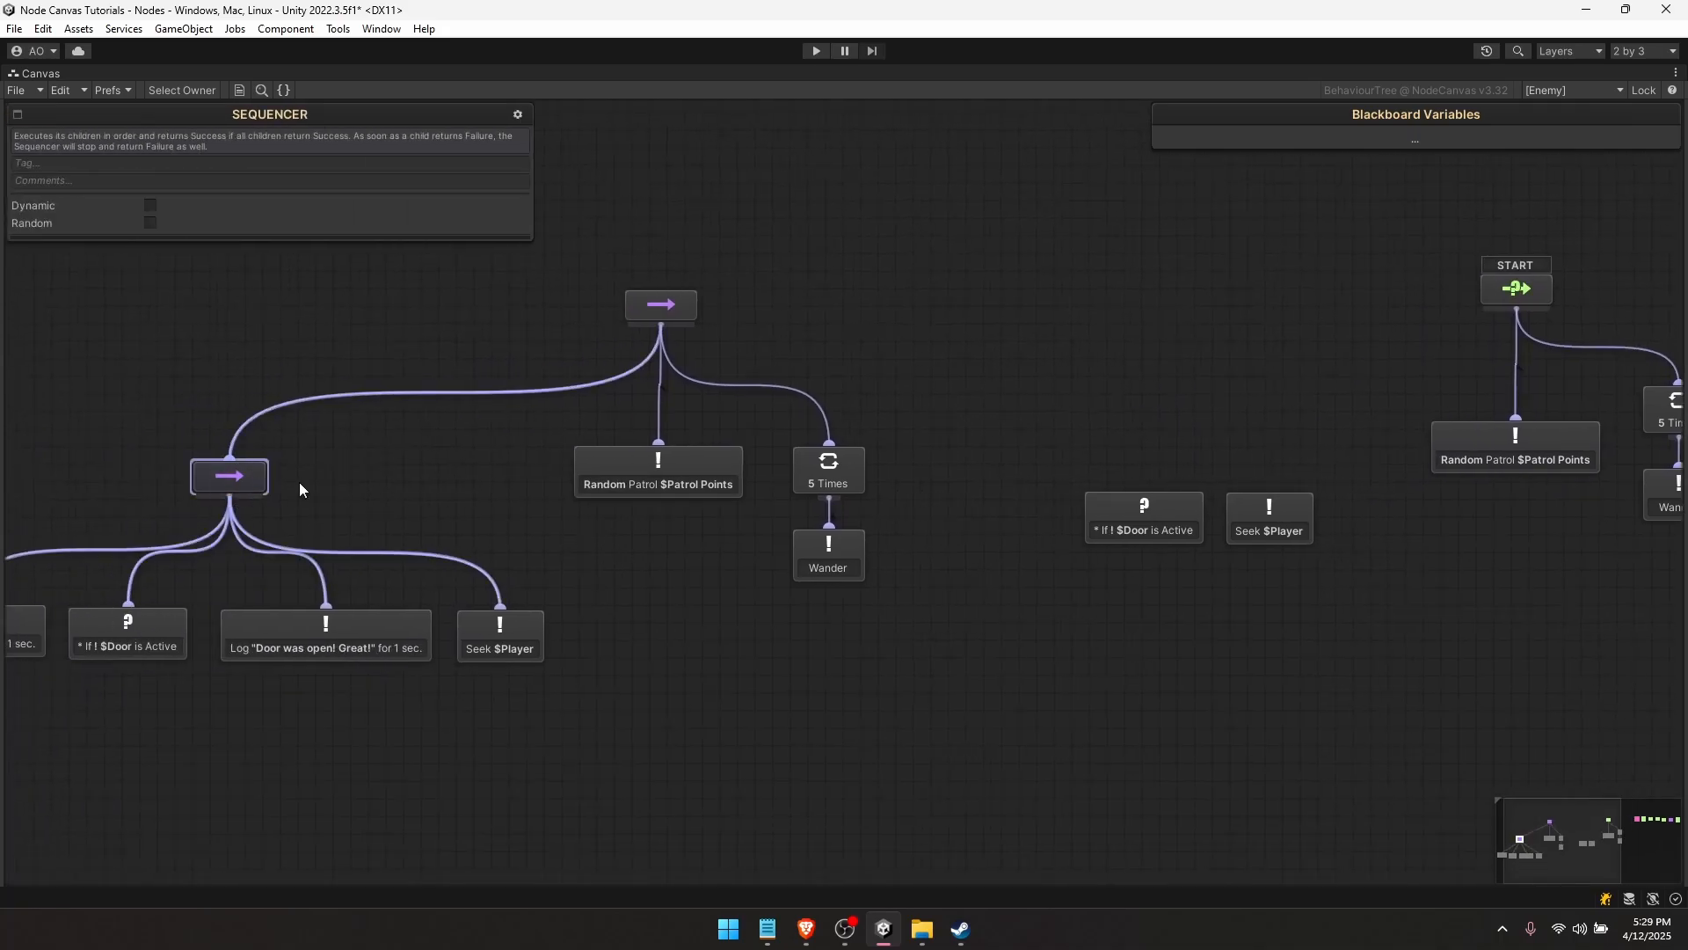
click(299, 490)
click(244, 476)
key(ctrl+d)
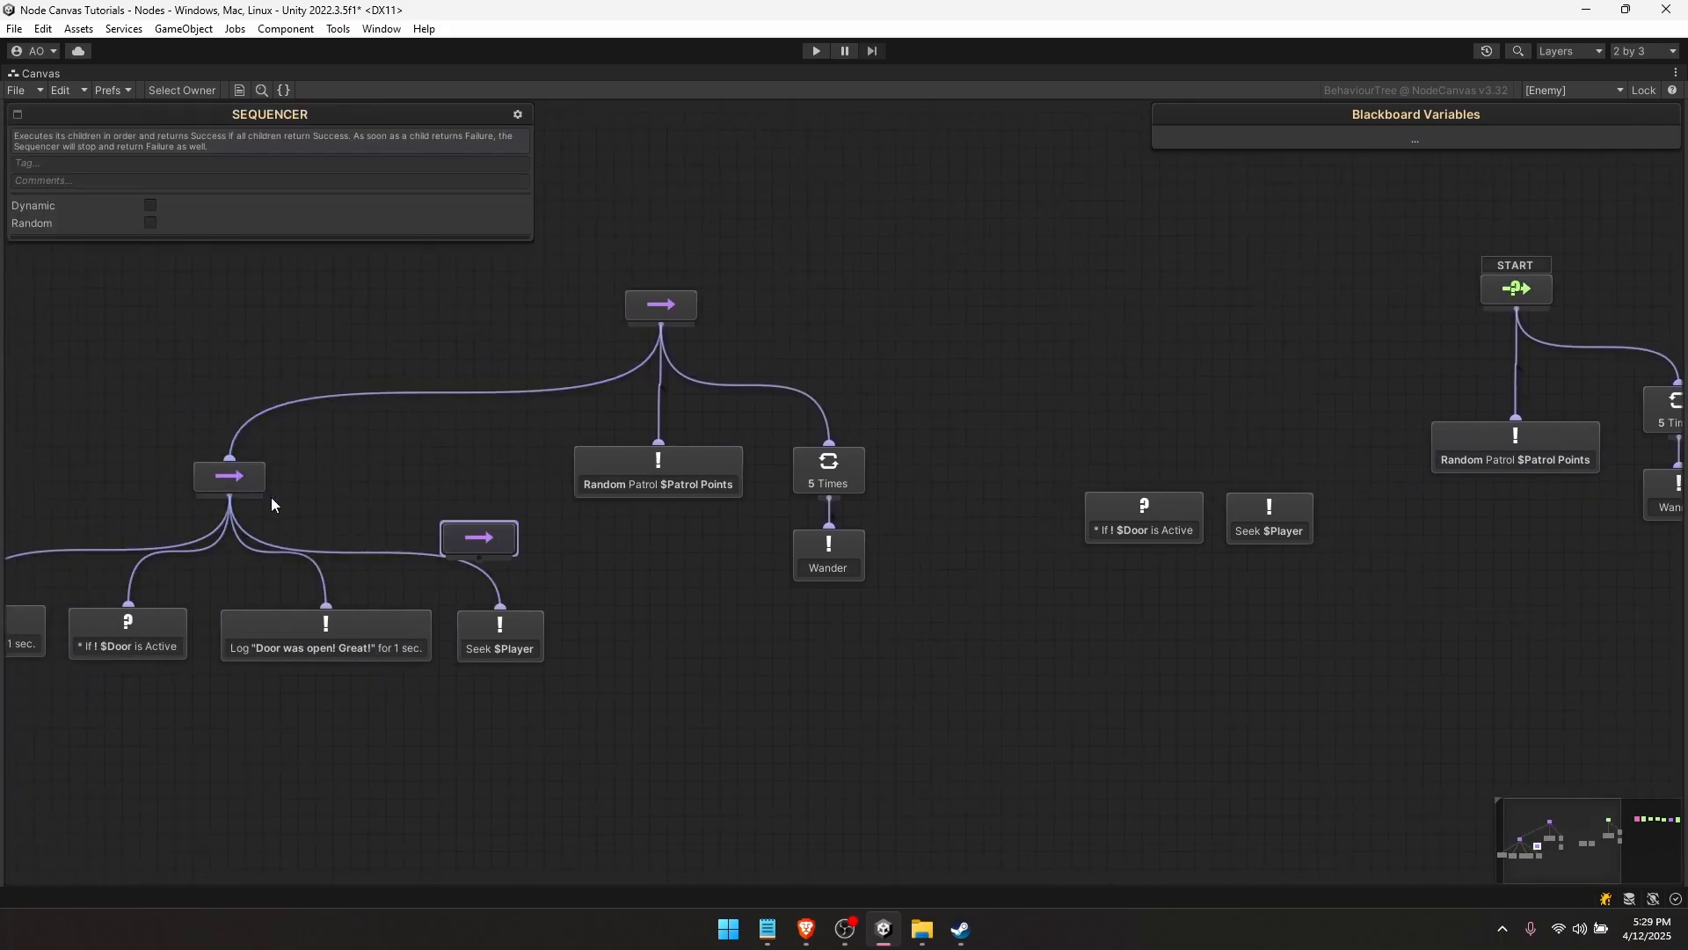
drag(472, 551, 1293, 435)
middle_drag(1332, 454, 869, 500)
- Connect the copied Sequencer to the Door condition and Seek $Player, and make it the start Selector's first child
drag(634, 550, 914, 584)
middle_drag(792, 569, 651, 571)
drag(697, 486, 760, 552)
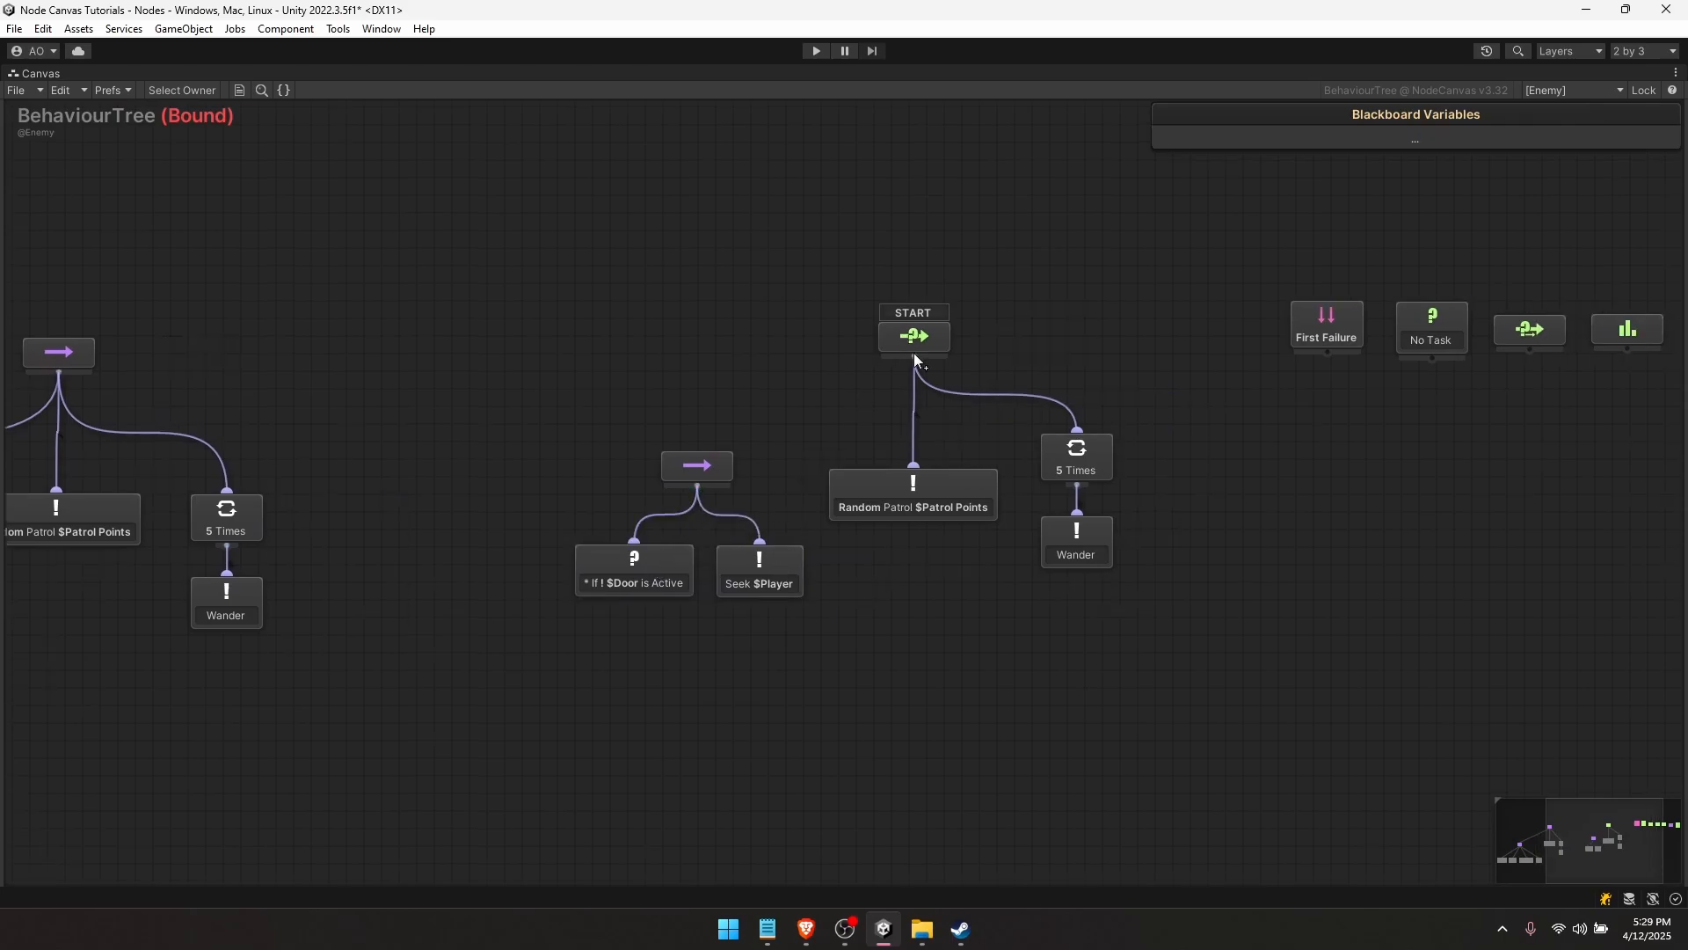
drag(914, 354, 716, 468)
middle_drag(744, 457, 518, 472)
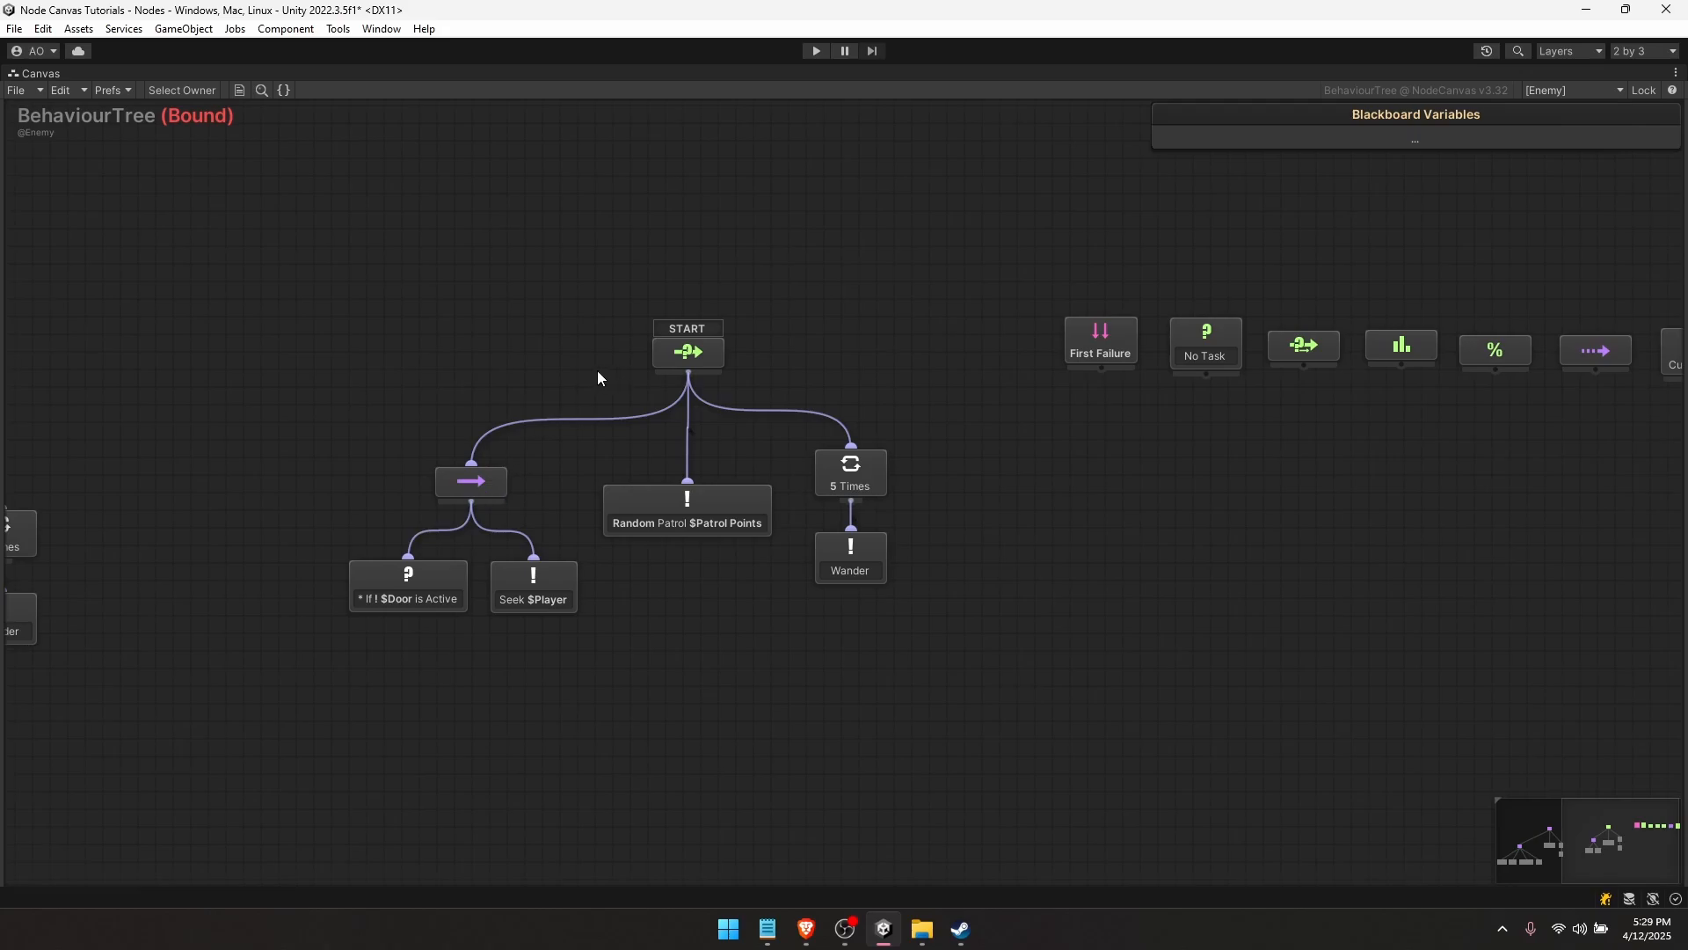
- Review the rebuilt tree node by node: Selector, nested Sequencer, Door condition and Random Patrol
middle_drag(583, 401, 580, 353)
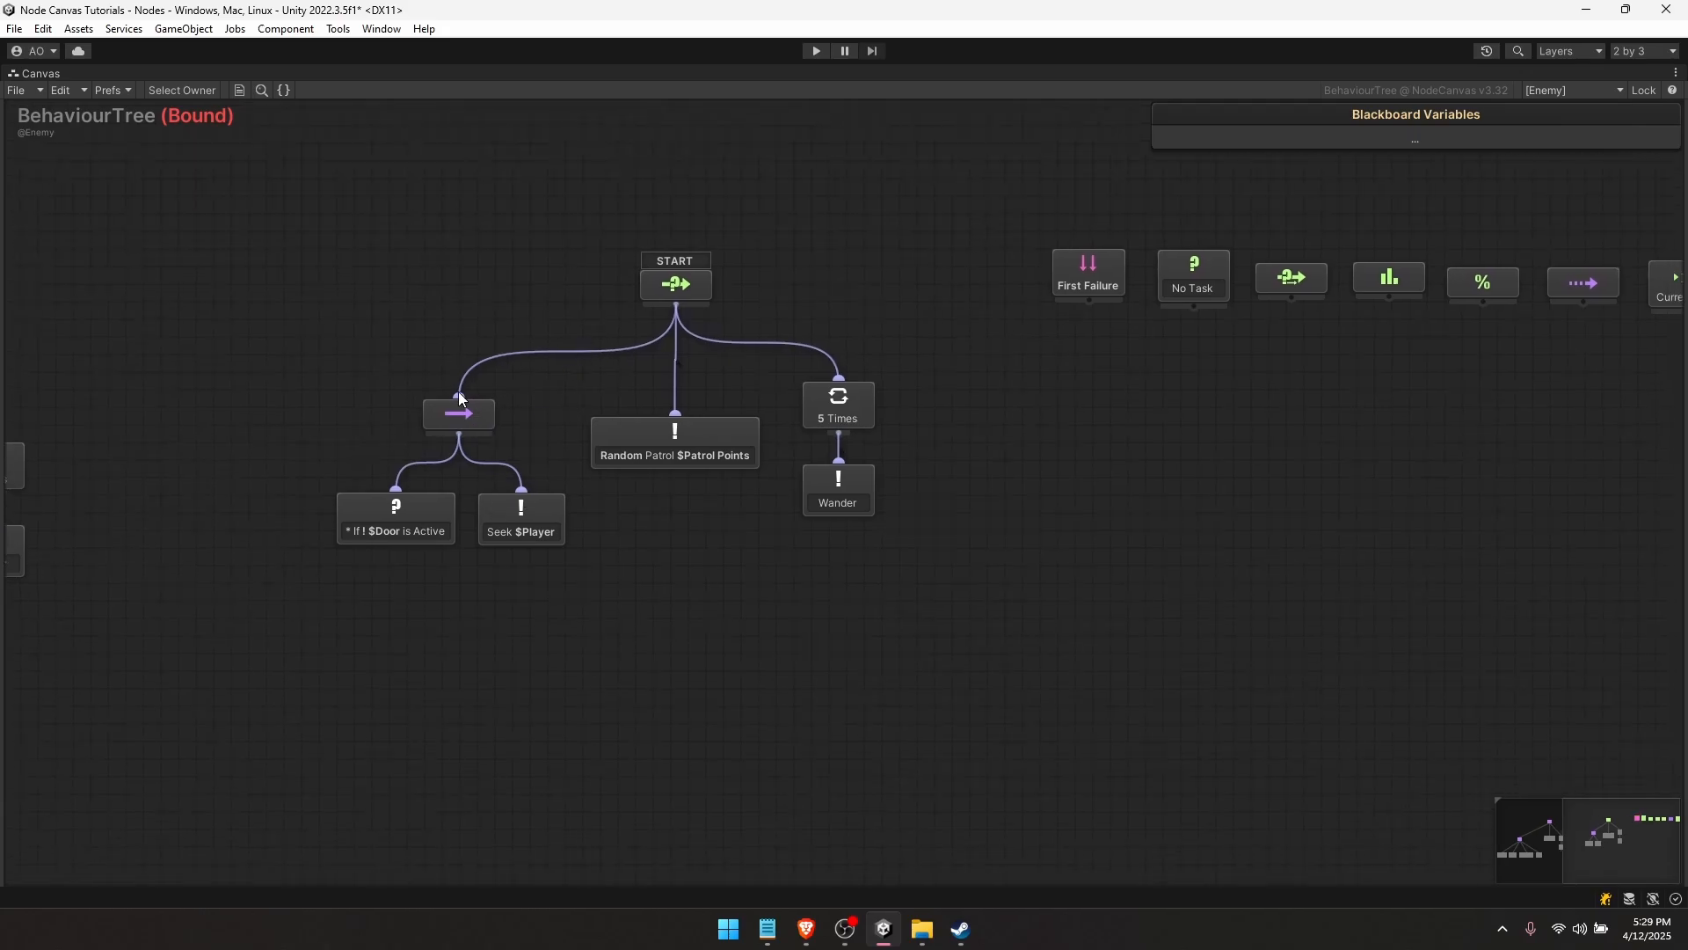
click(689, 298)
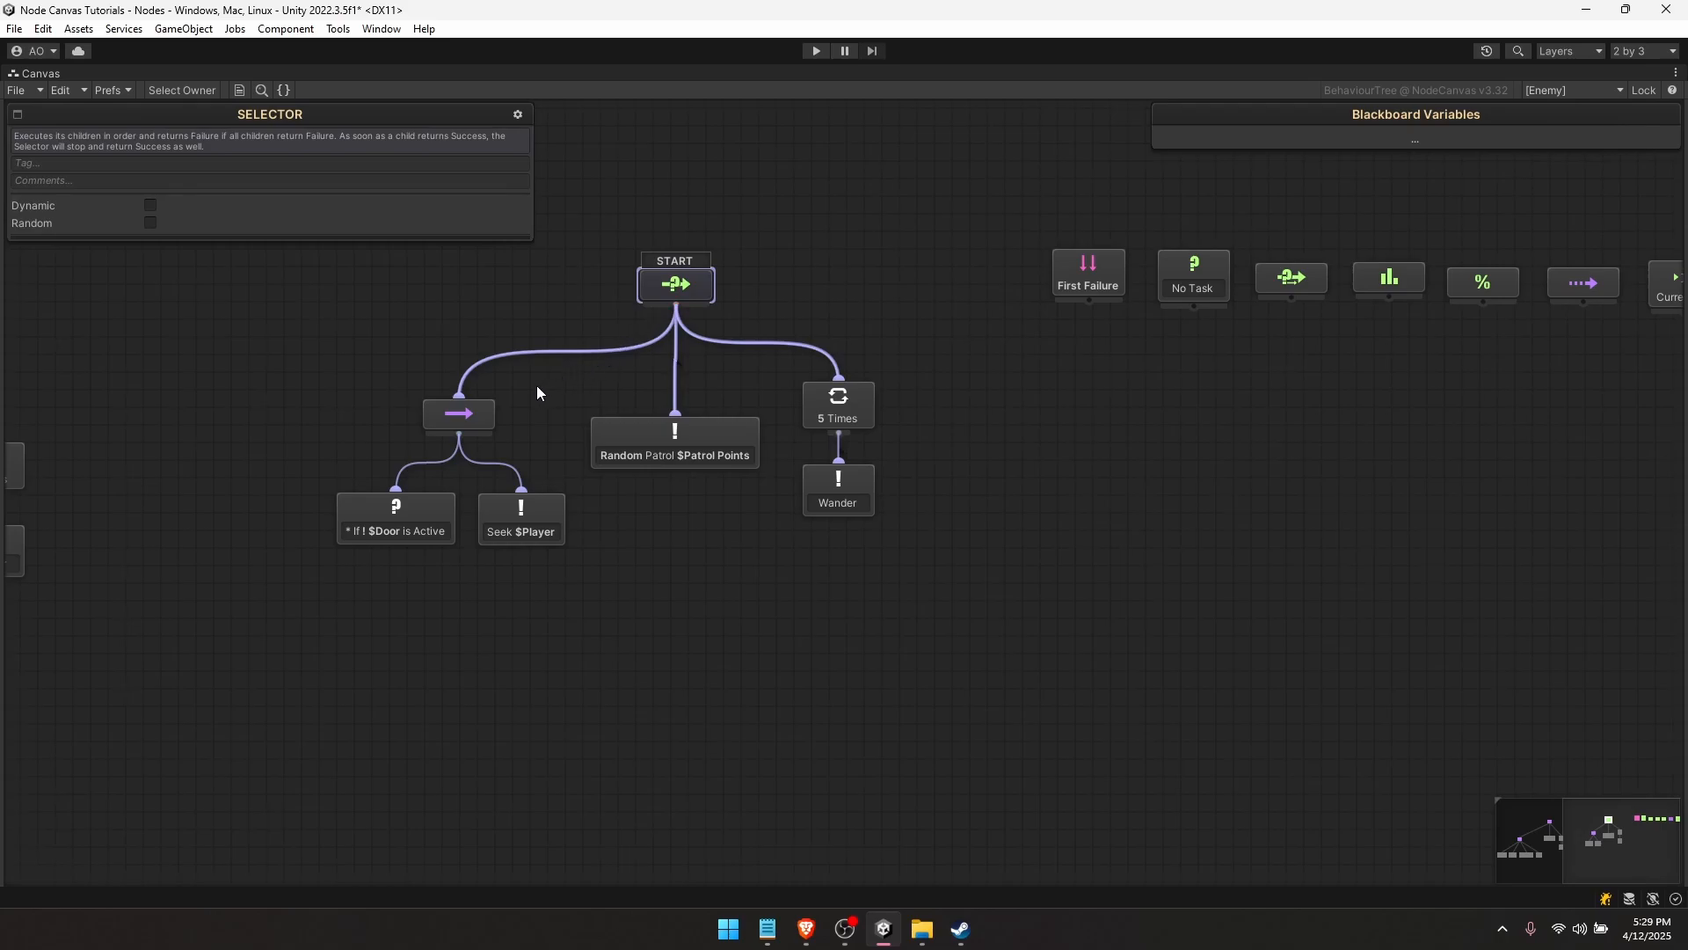
click(485, 424)
click(411, 528)
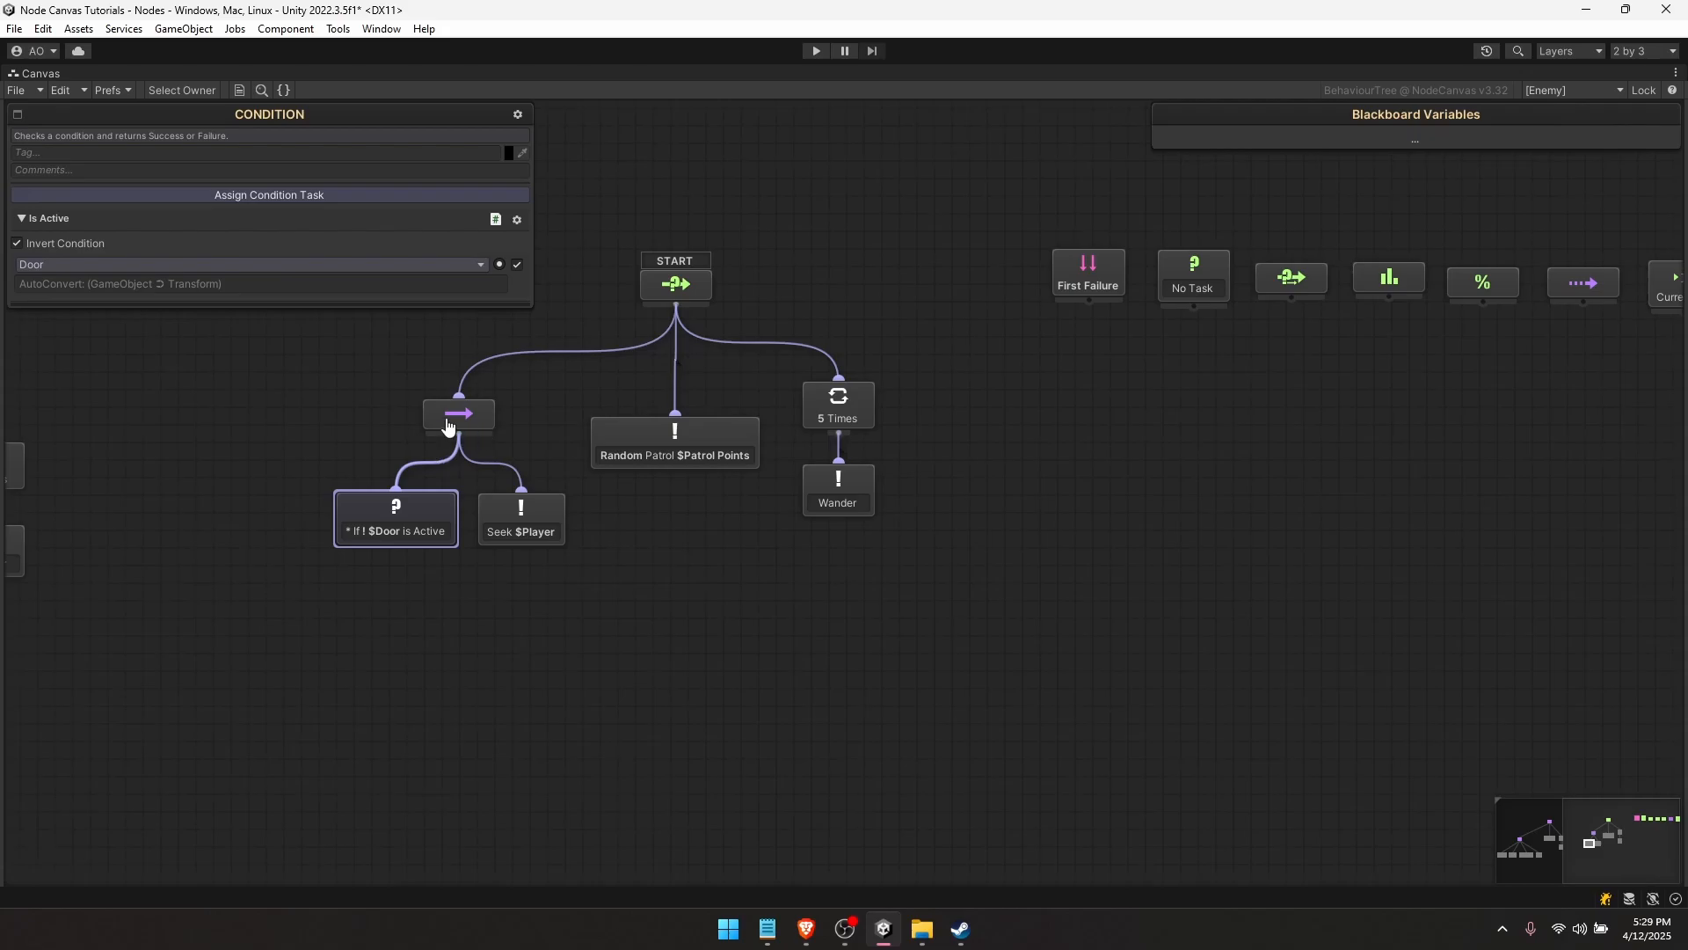
click(475, 416)
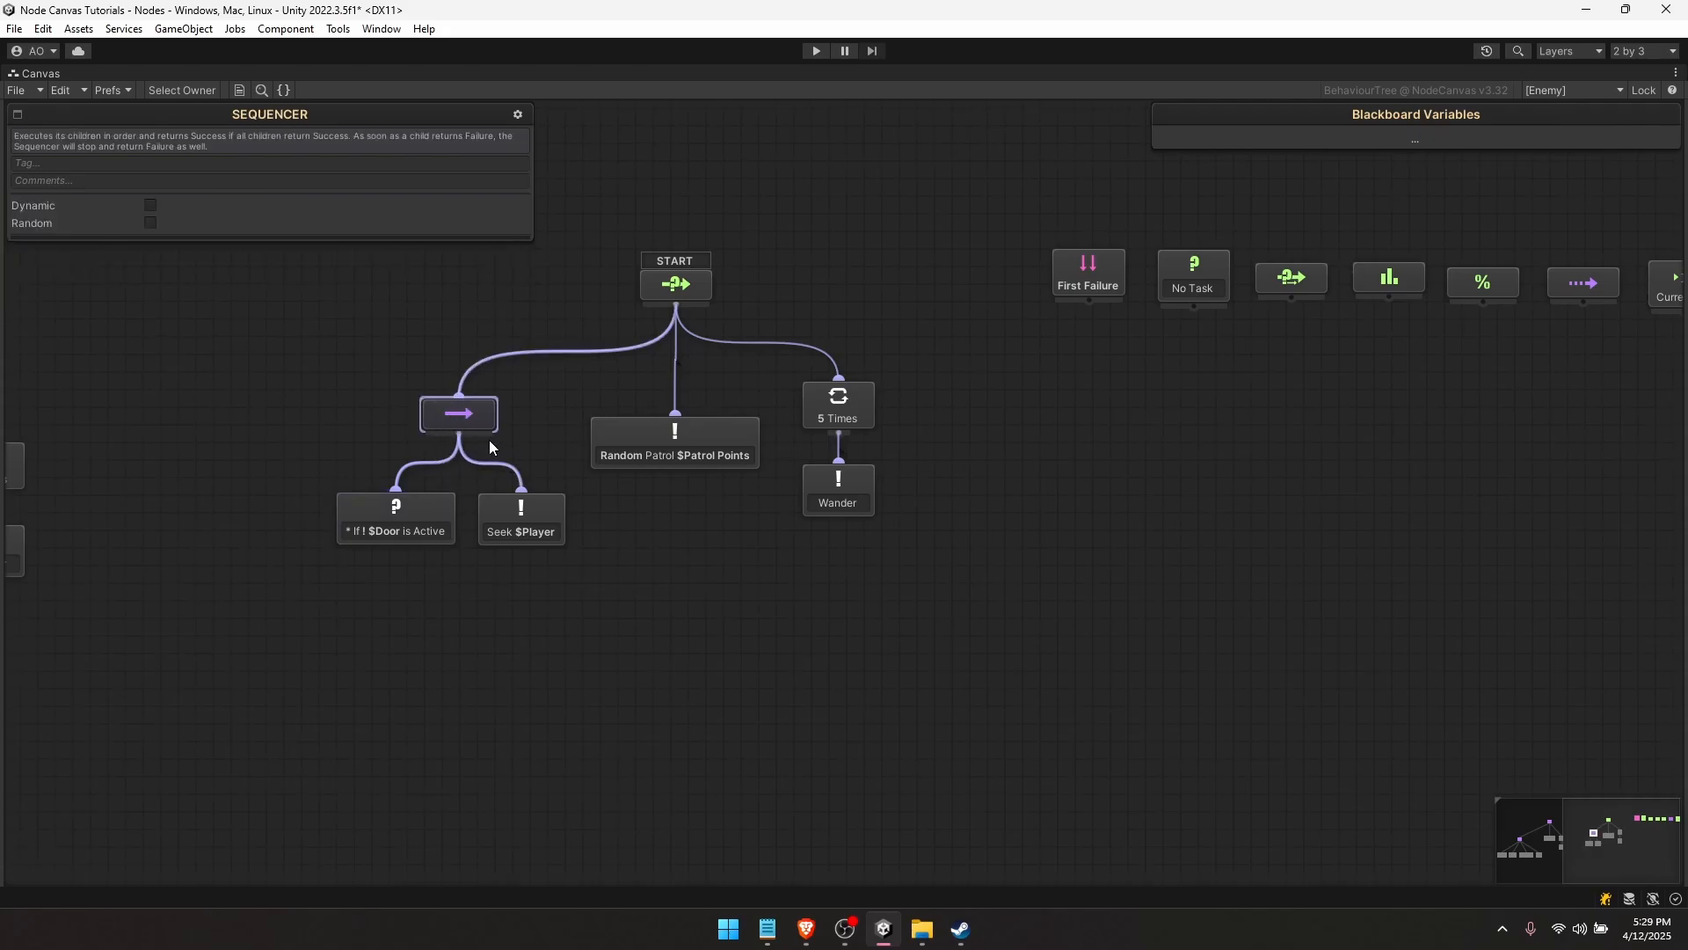
click(691, 453)
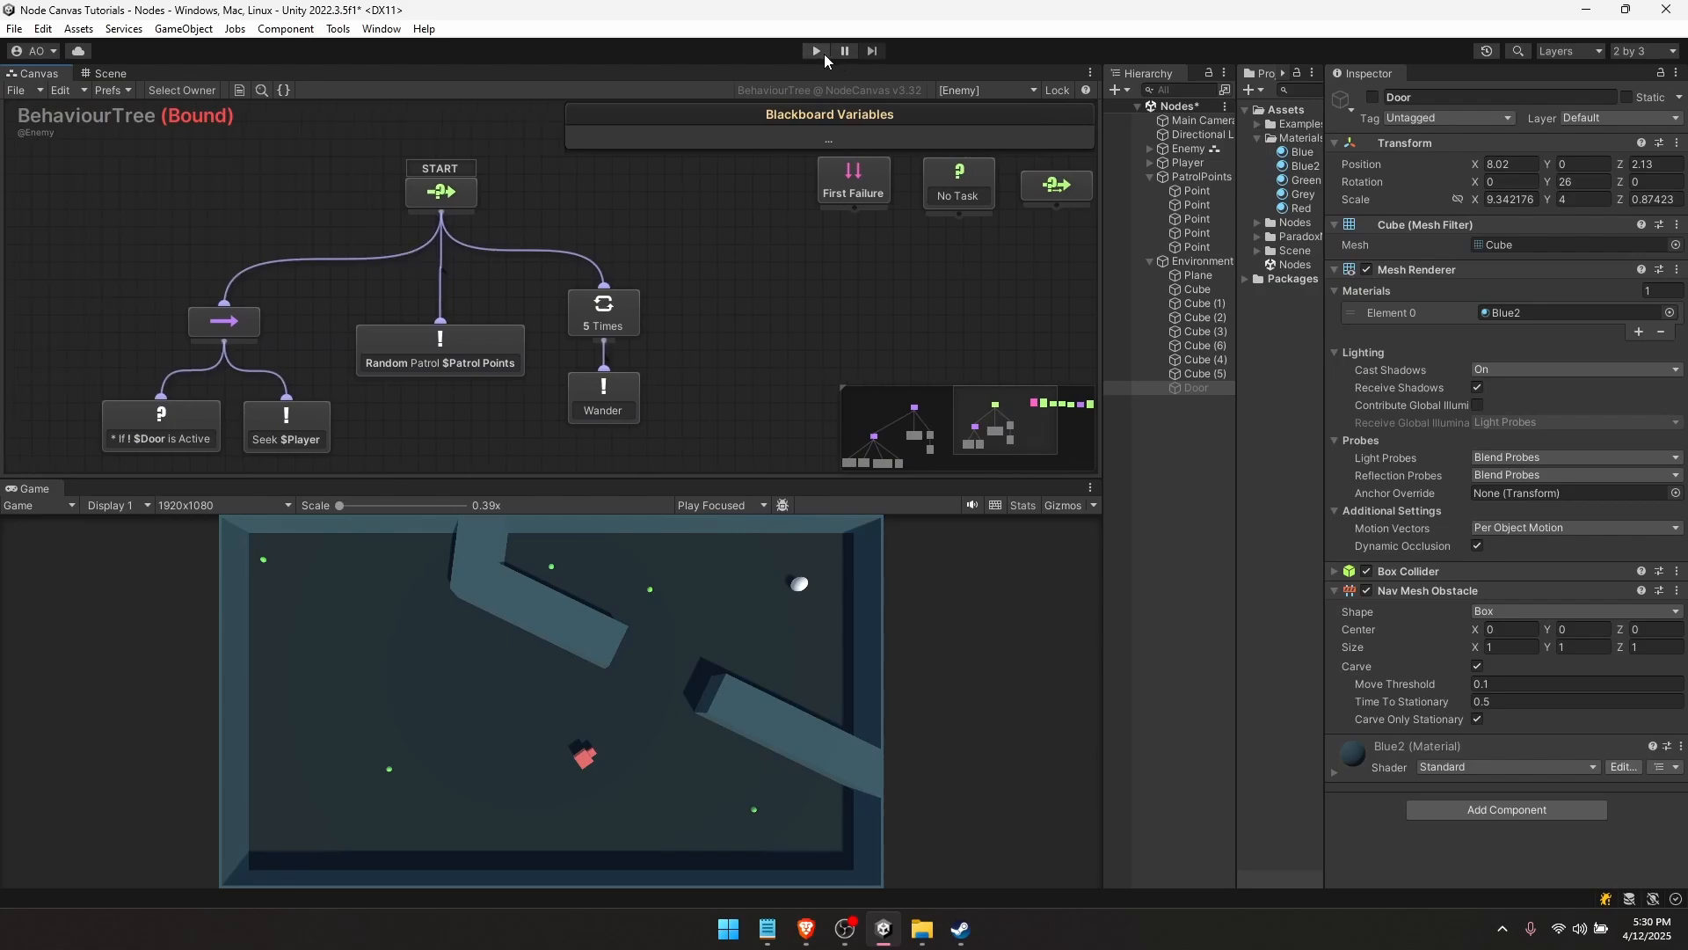
- Run the scene briefly, stop play mode and activate the Door object
click(817, 51)
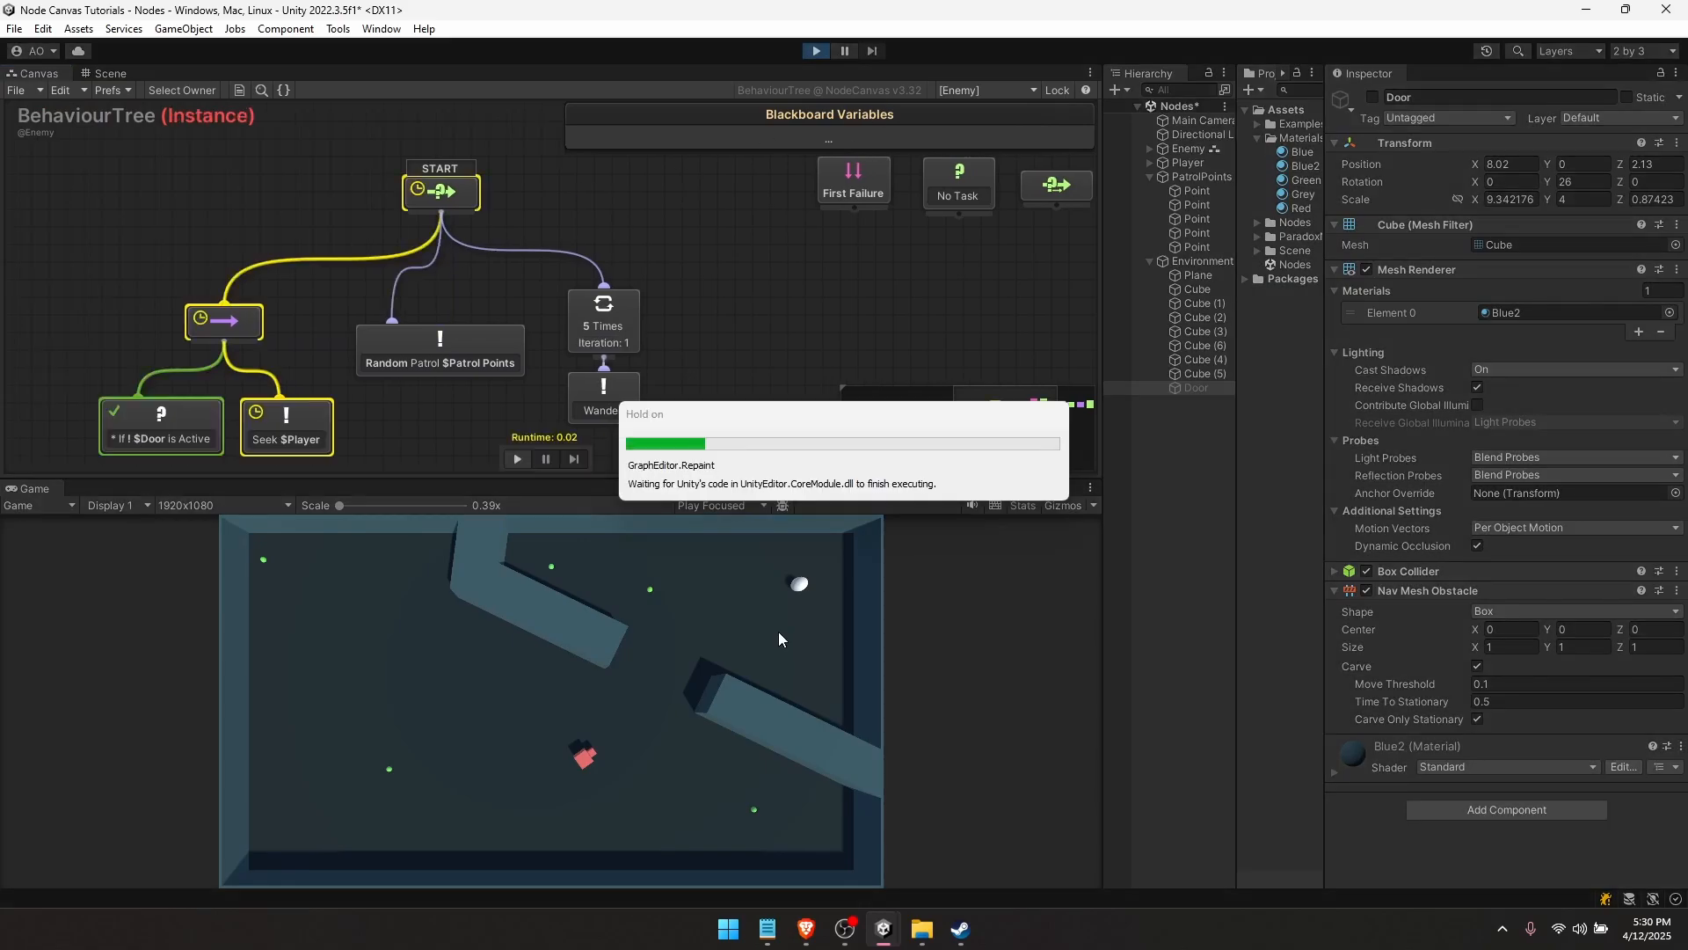
click(815, 51)
click(1375, 97)
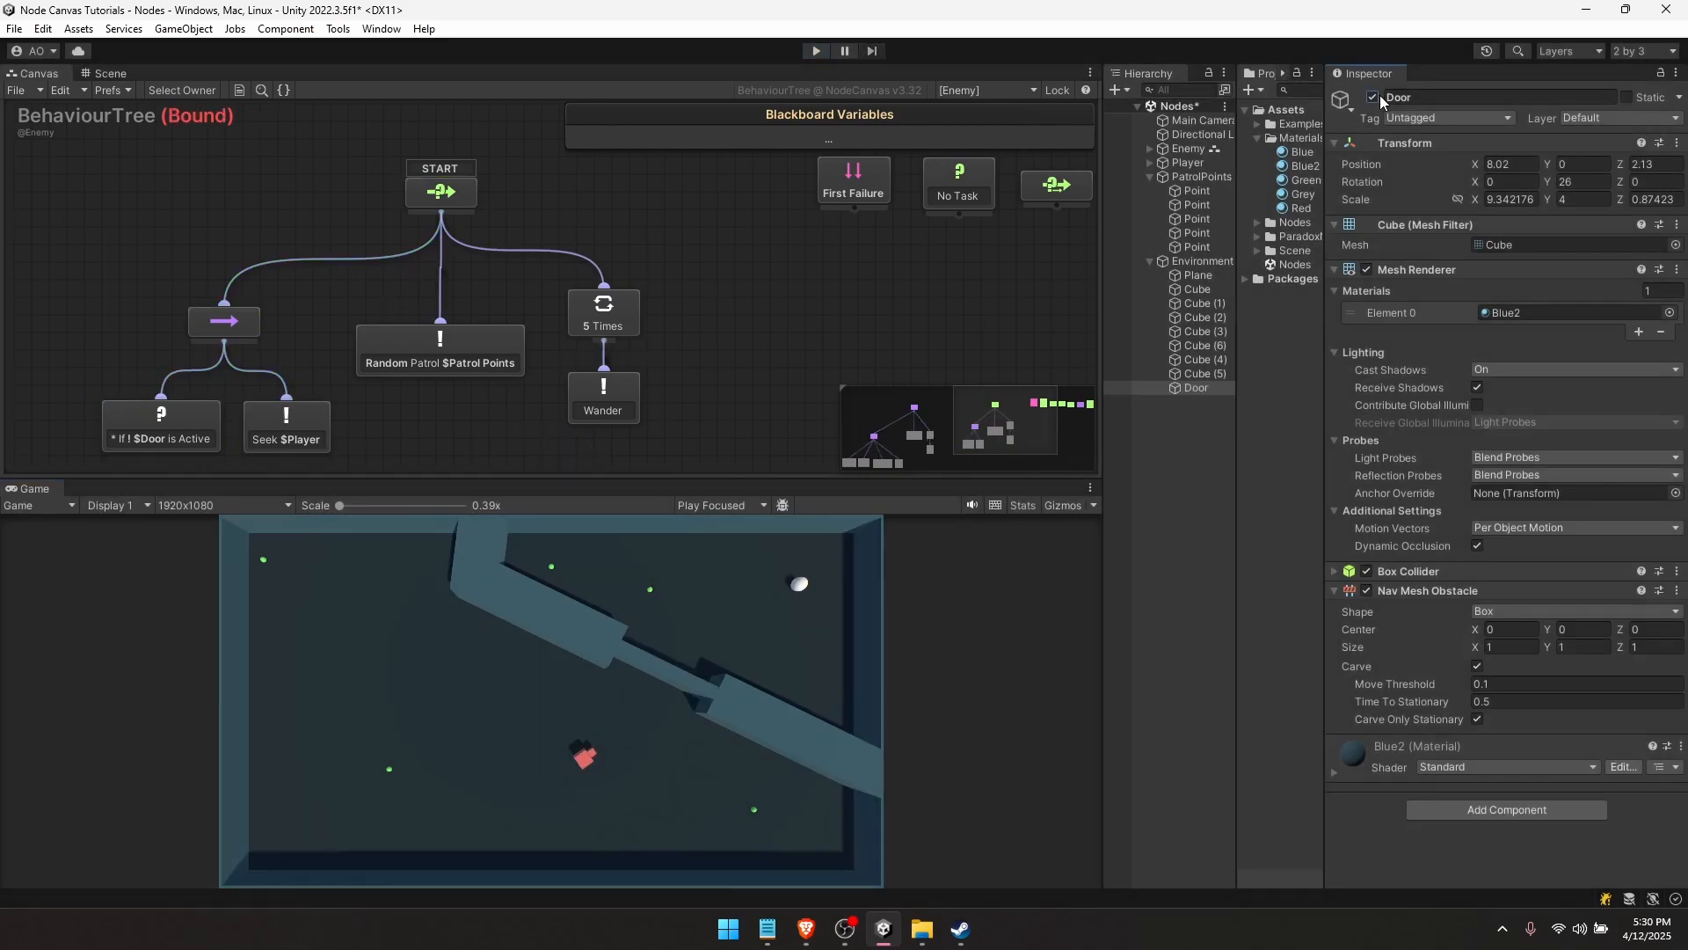
- Run the scene with the Door active and toggle the Door off and back on to compare which Selector branch executes
click(817, 51)
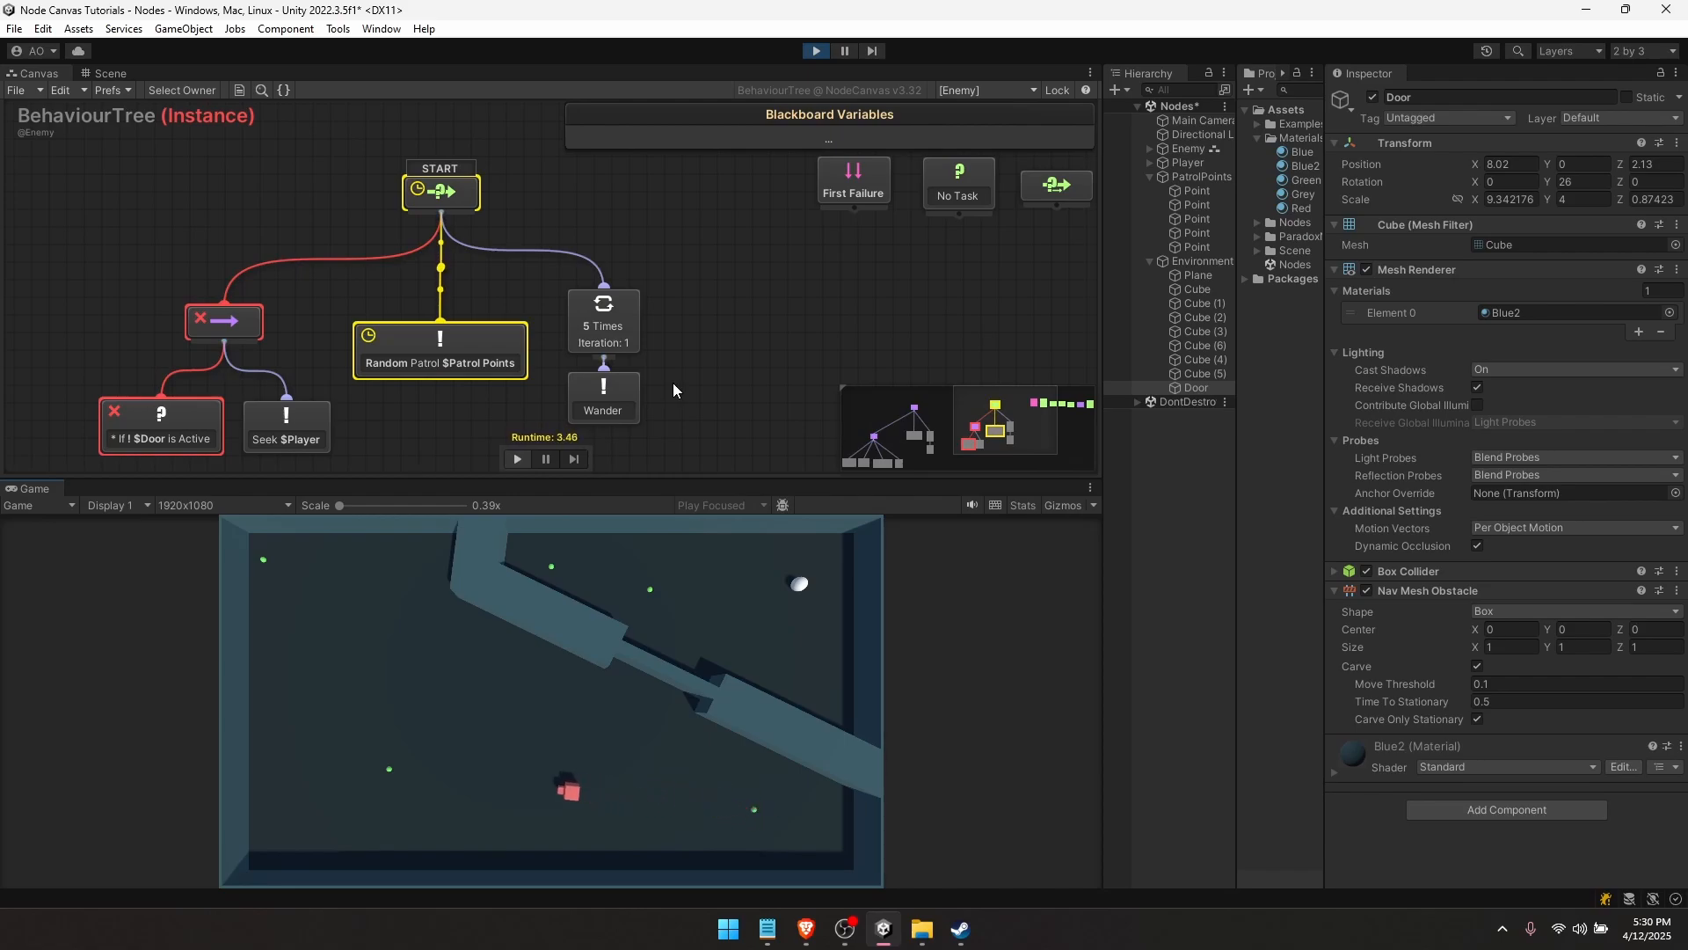
click(1377, 96)
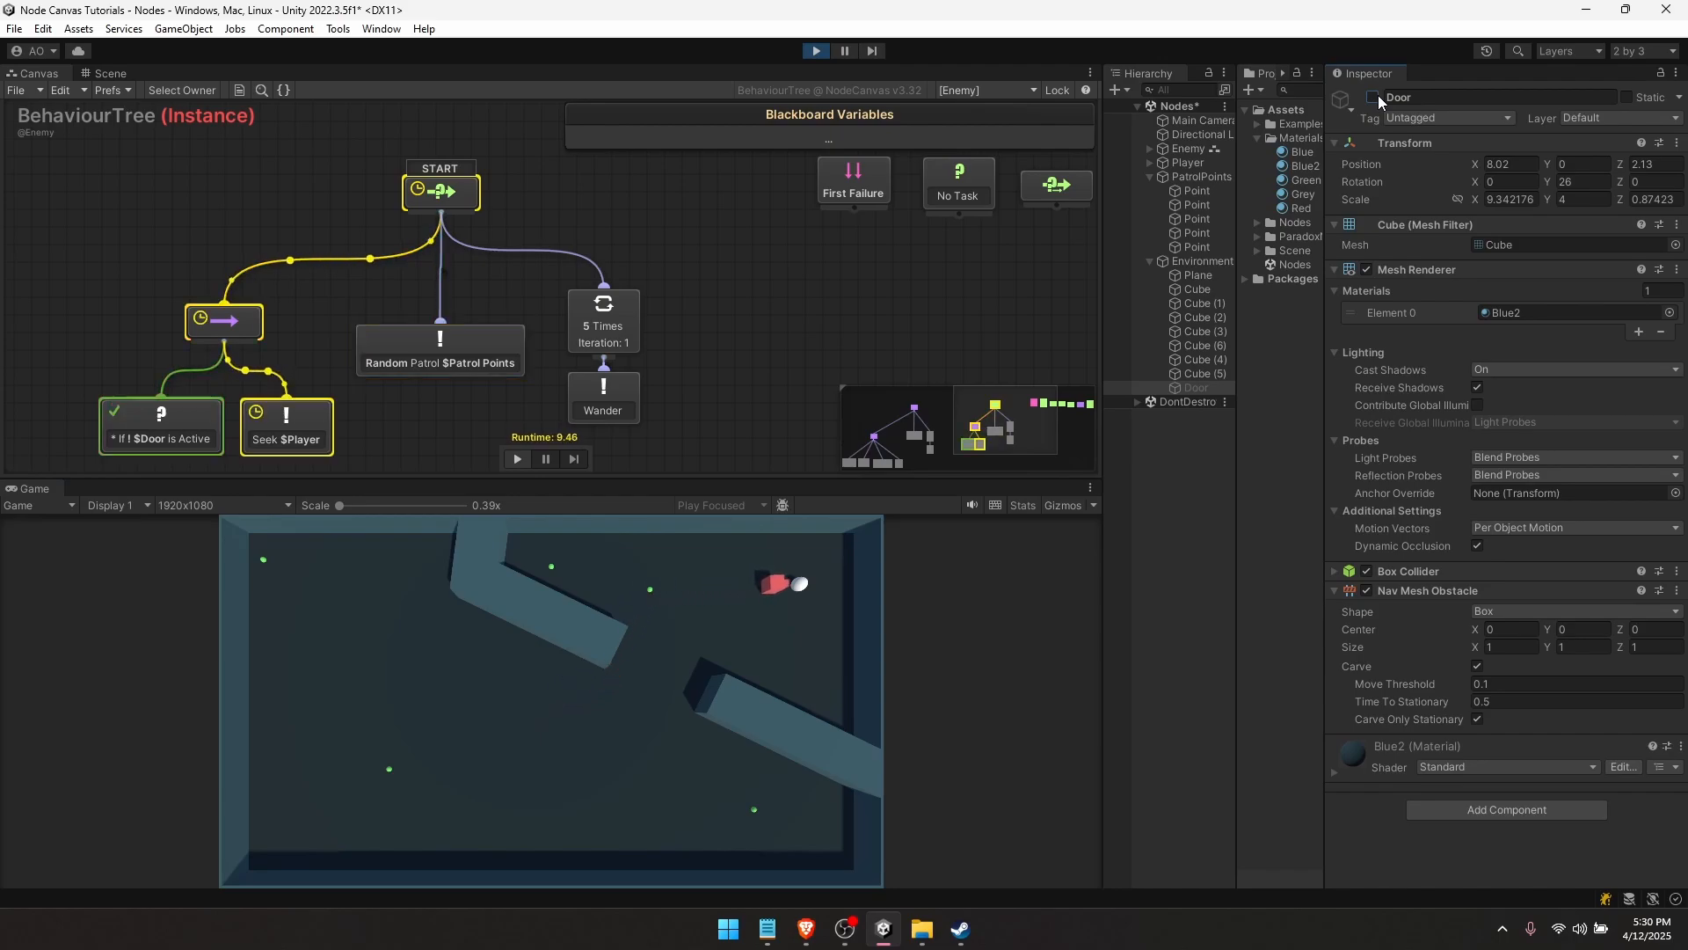
click(1374, 97)
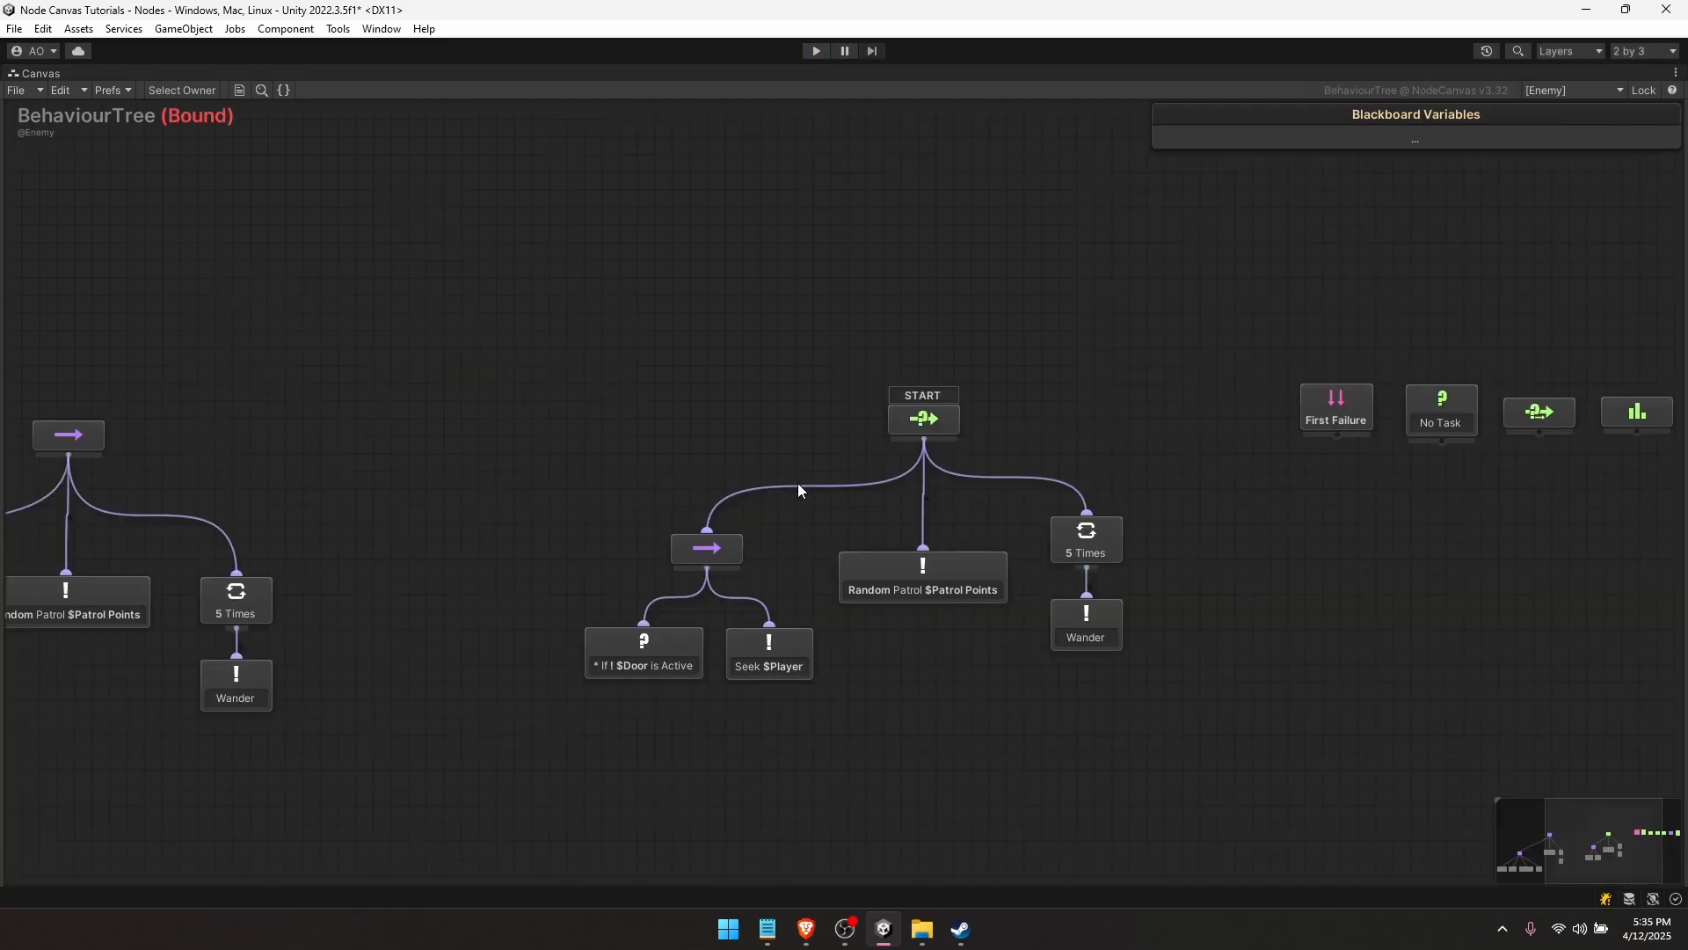
- Enable the Random option on the start Selector and restore the full editor layout with its branch in view
click(914, 429)
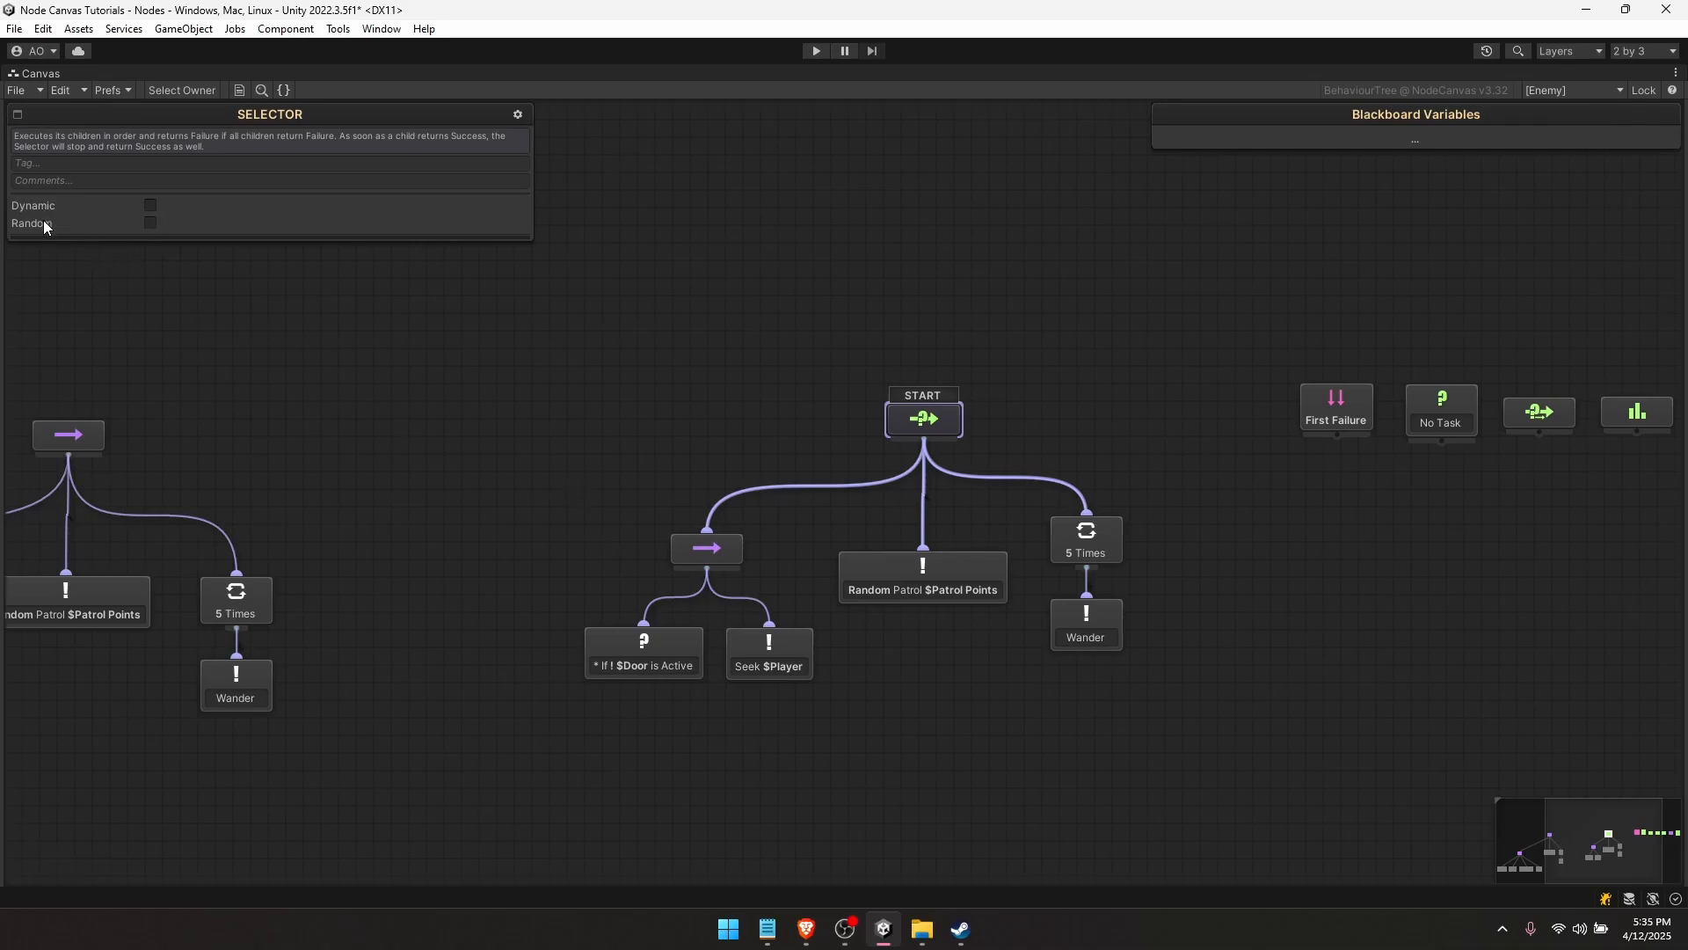
click(150, 224)
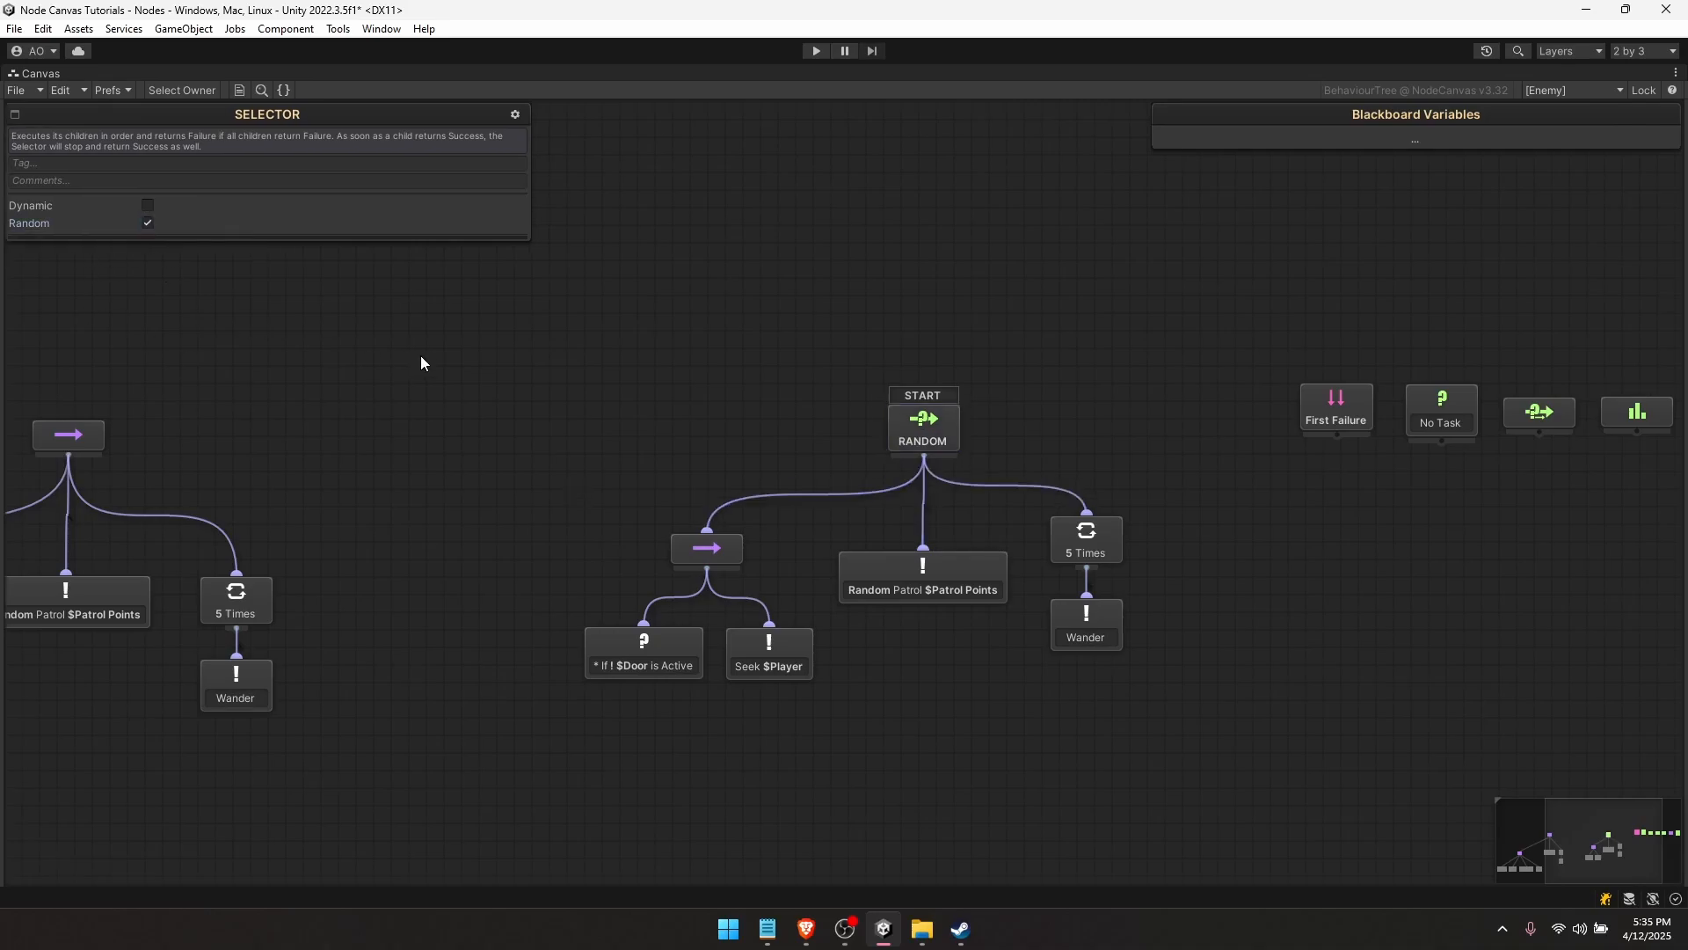
key(shift+space)
middle_drag(701, 452, 520, 204)
scroll(521, 204, down, 1)
middle_drag(617, 274, 436, 287)
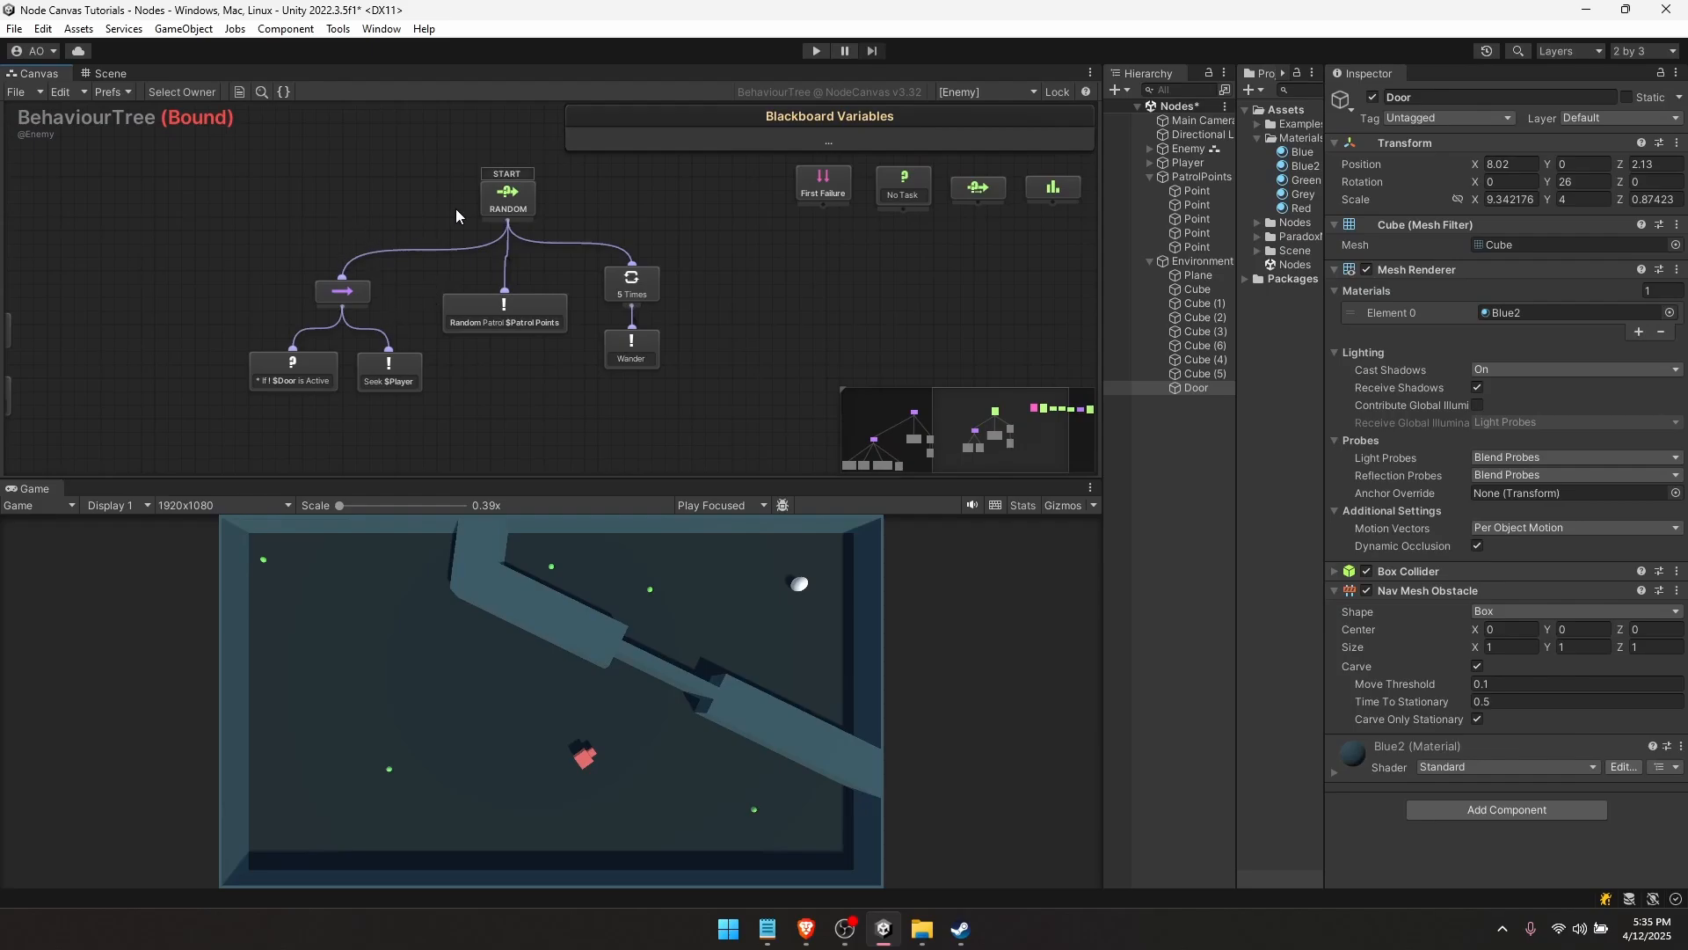
- Run the scene to observe the Selector's random execution, deactivate the Door during play, and stop play mode
click(816, 50)
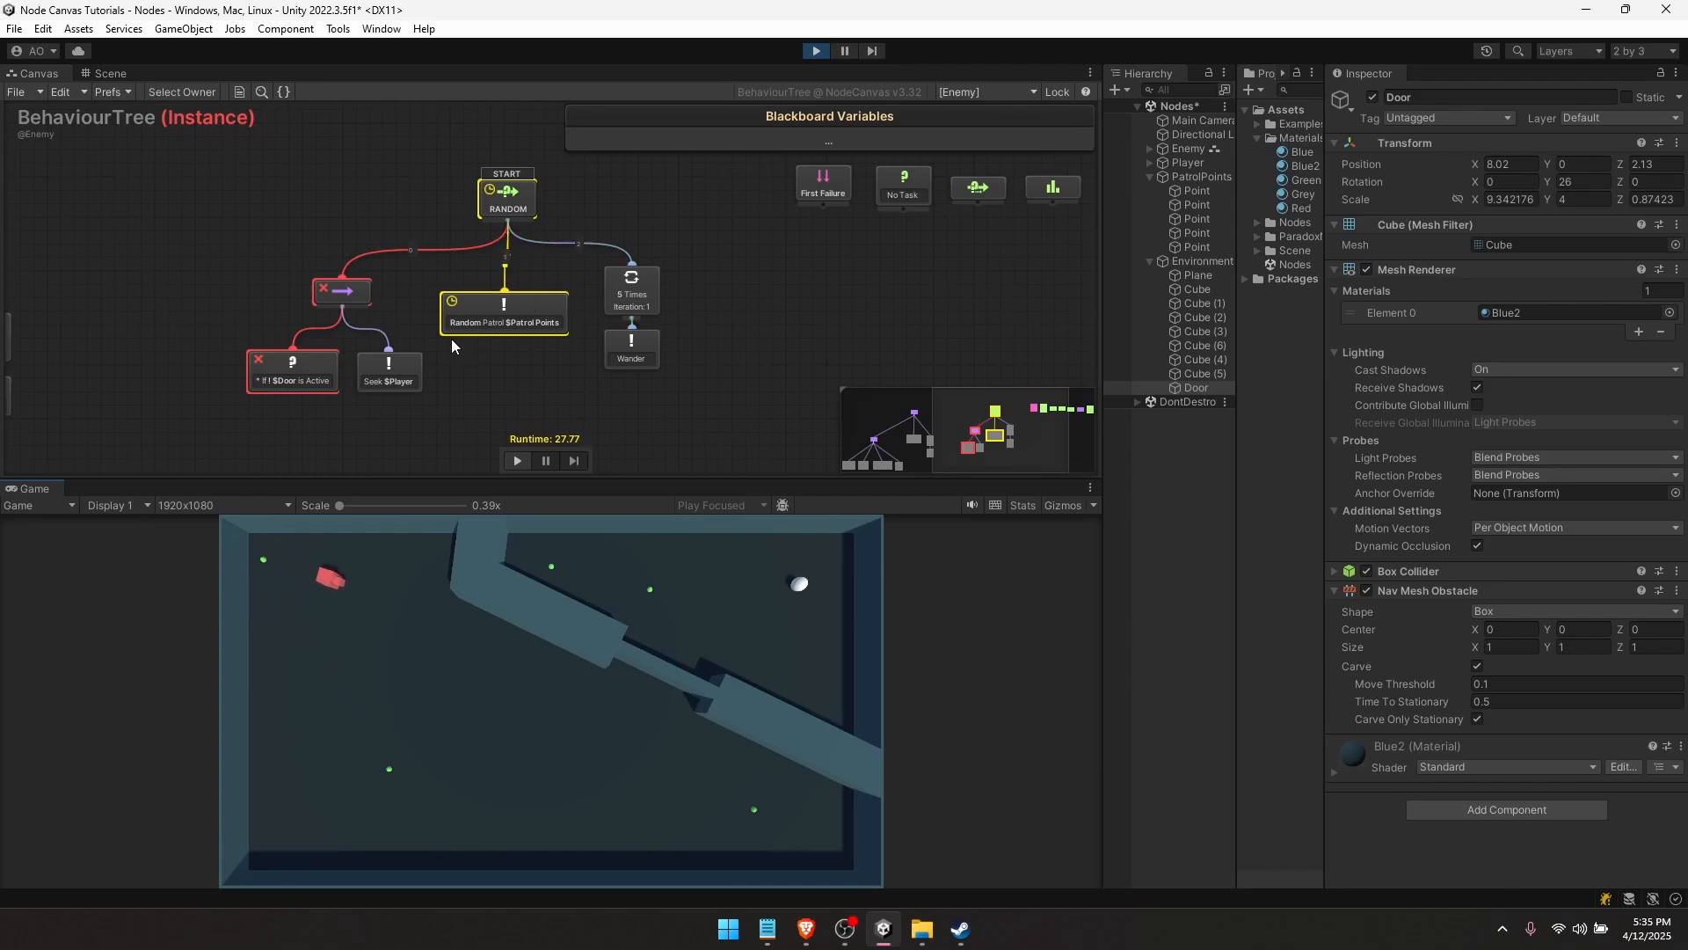
click(1373, 96)
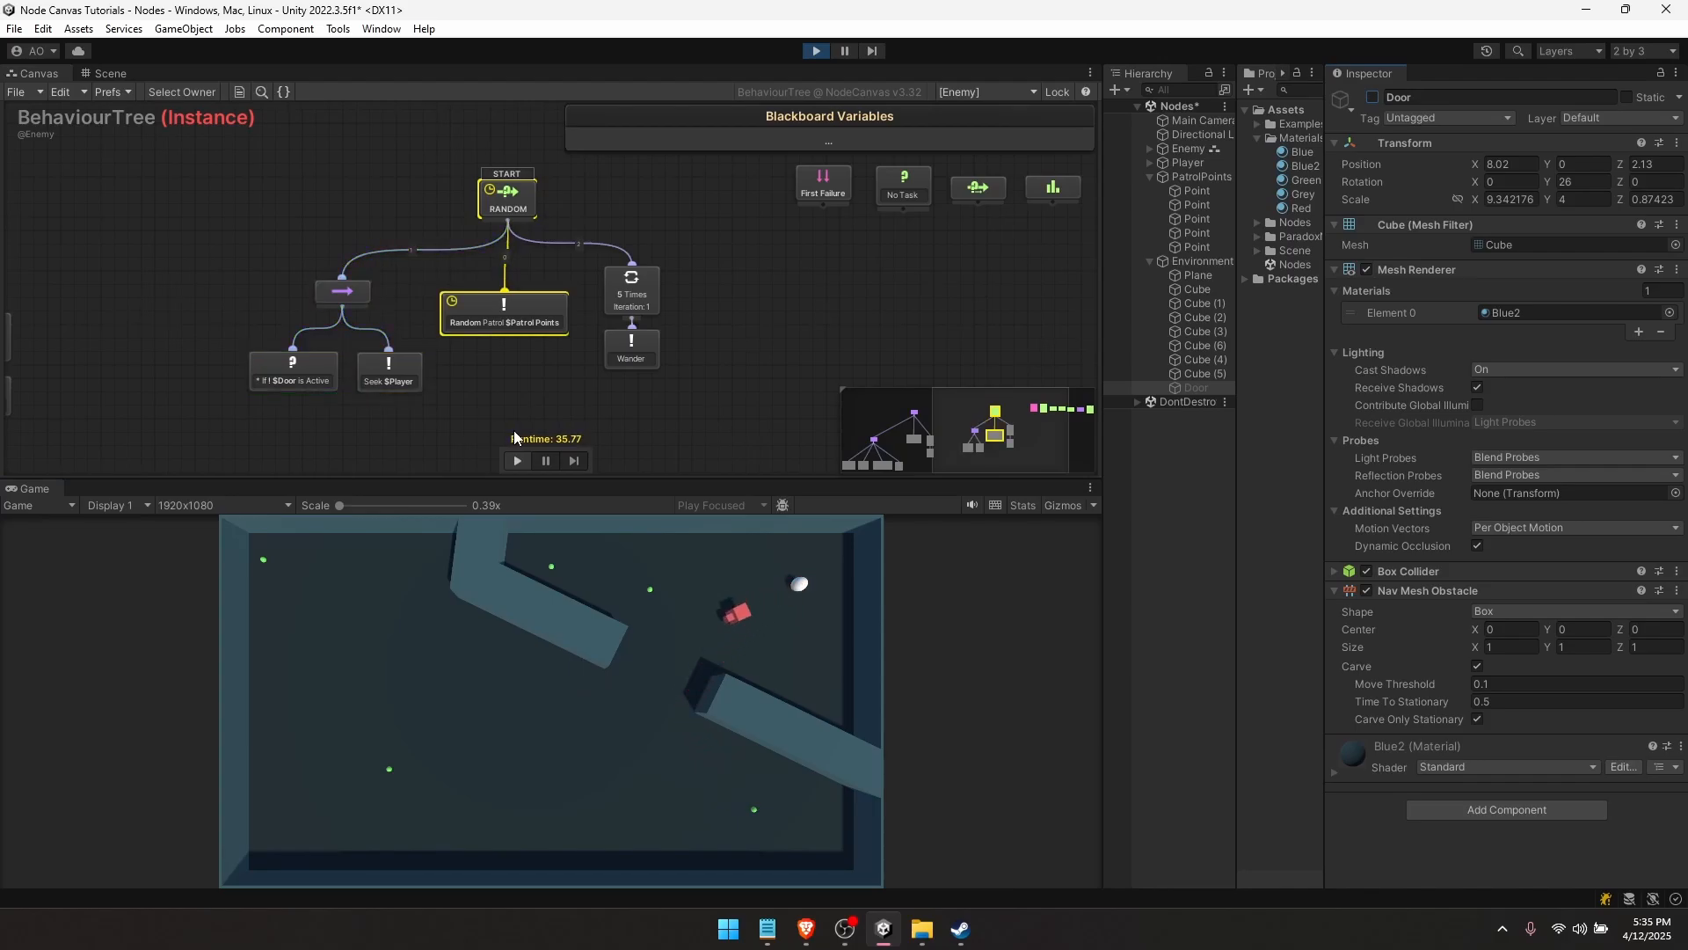
key(ctrl+p)
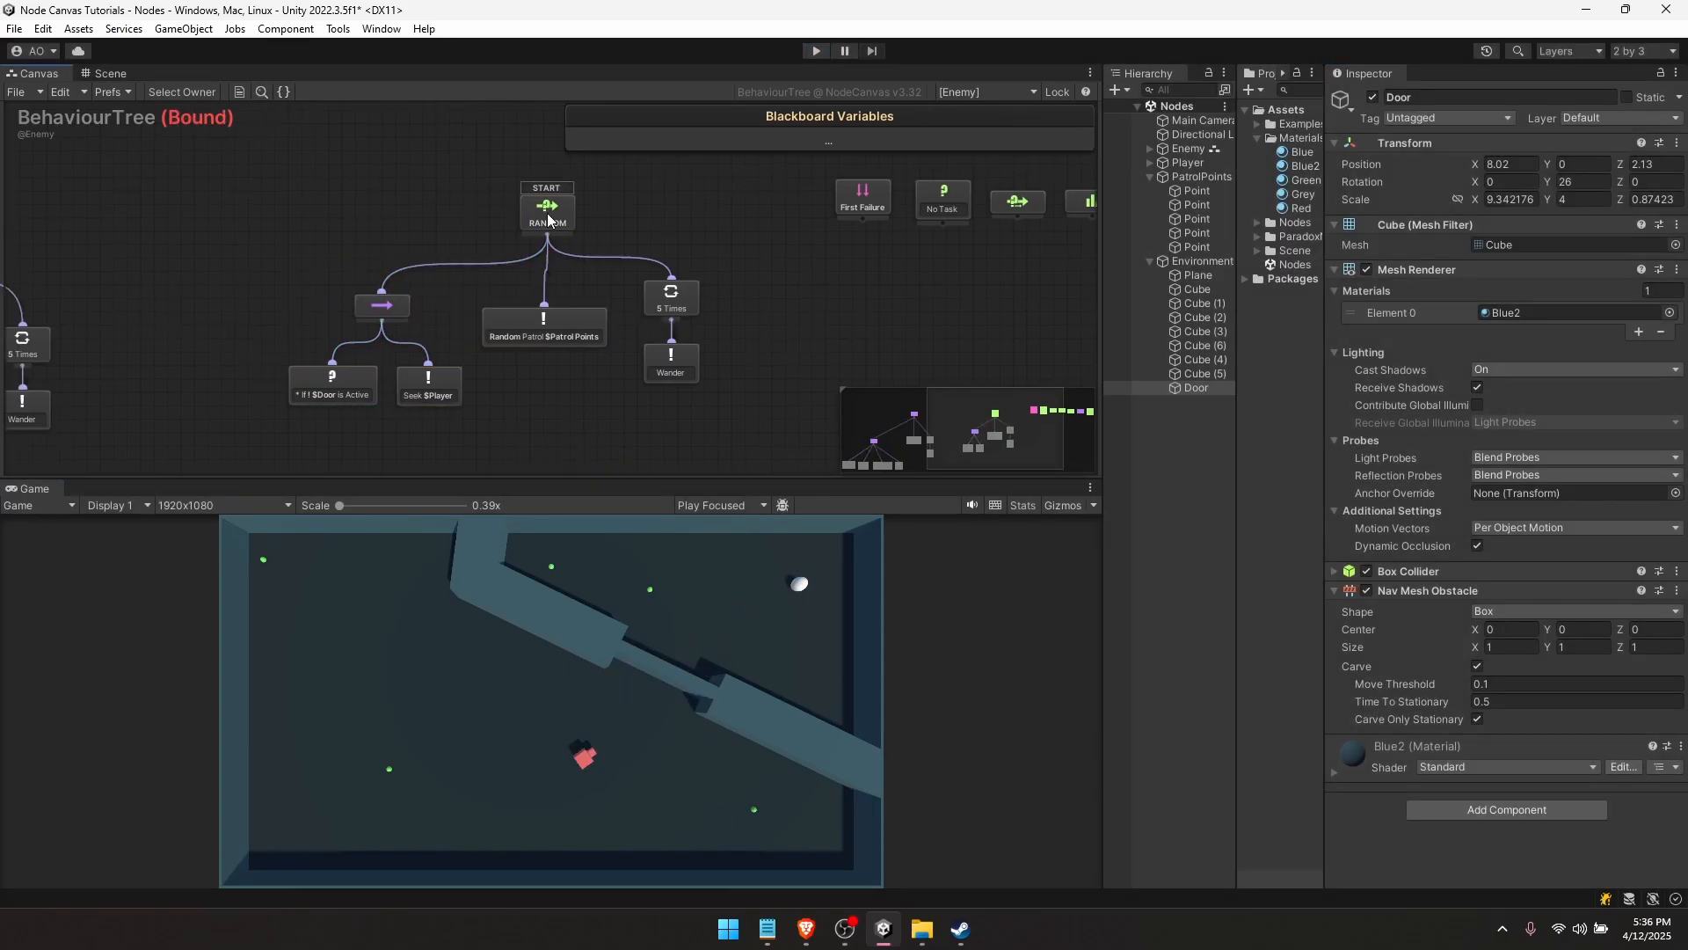
- Switch the start Selector from Random to Dynamic and keep it selected with its options shown
click(548, 220)
click(150, 224)
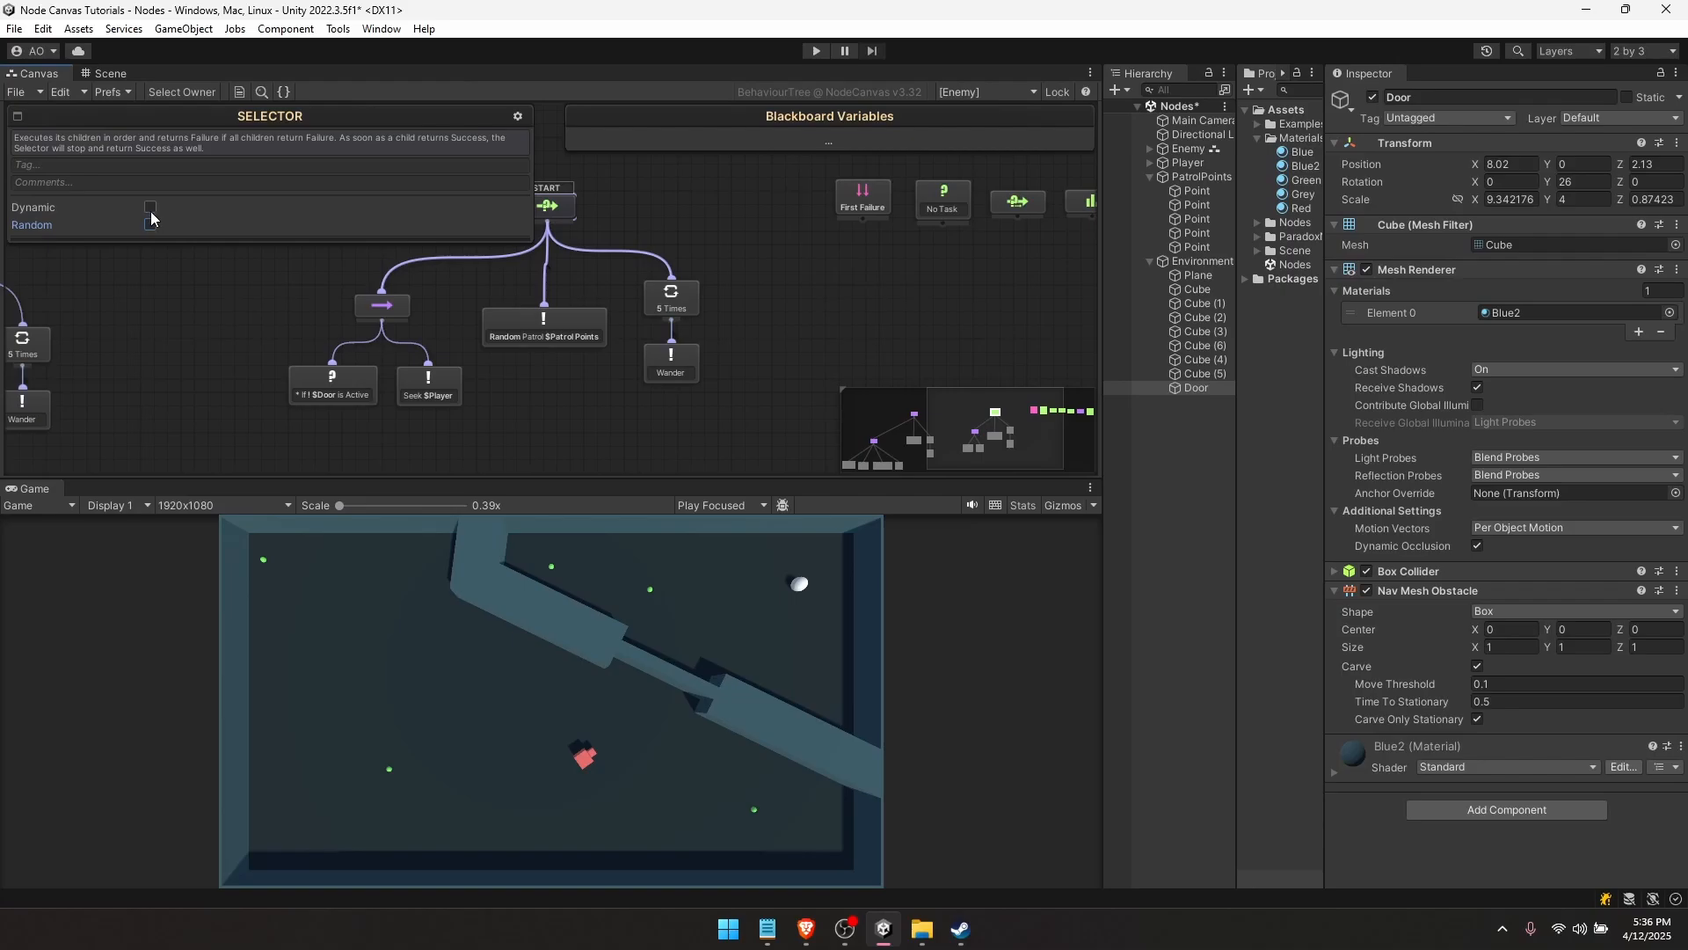
click(150, 209)
click(181, 305)
middle_drag(431, 357, 618, 446)
click(723, 306)
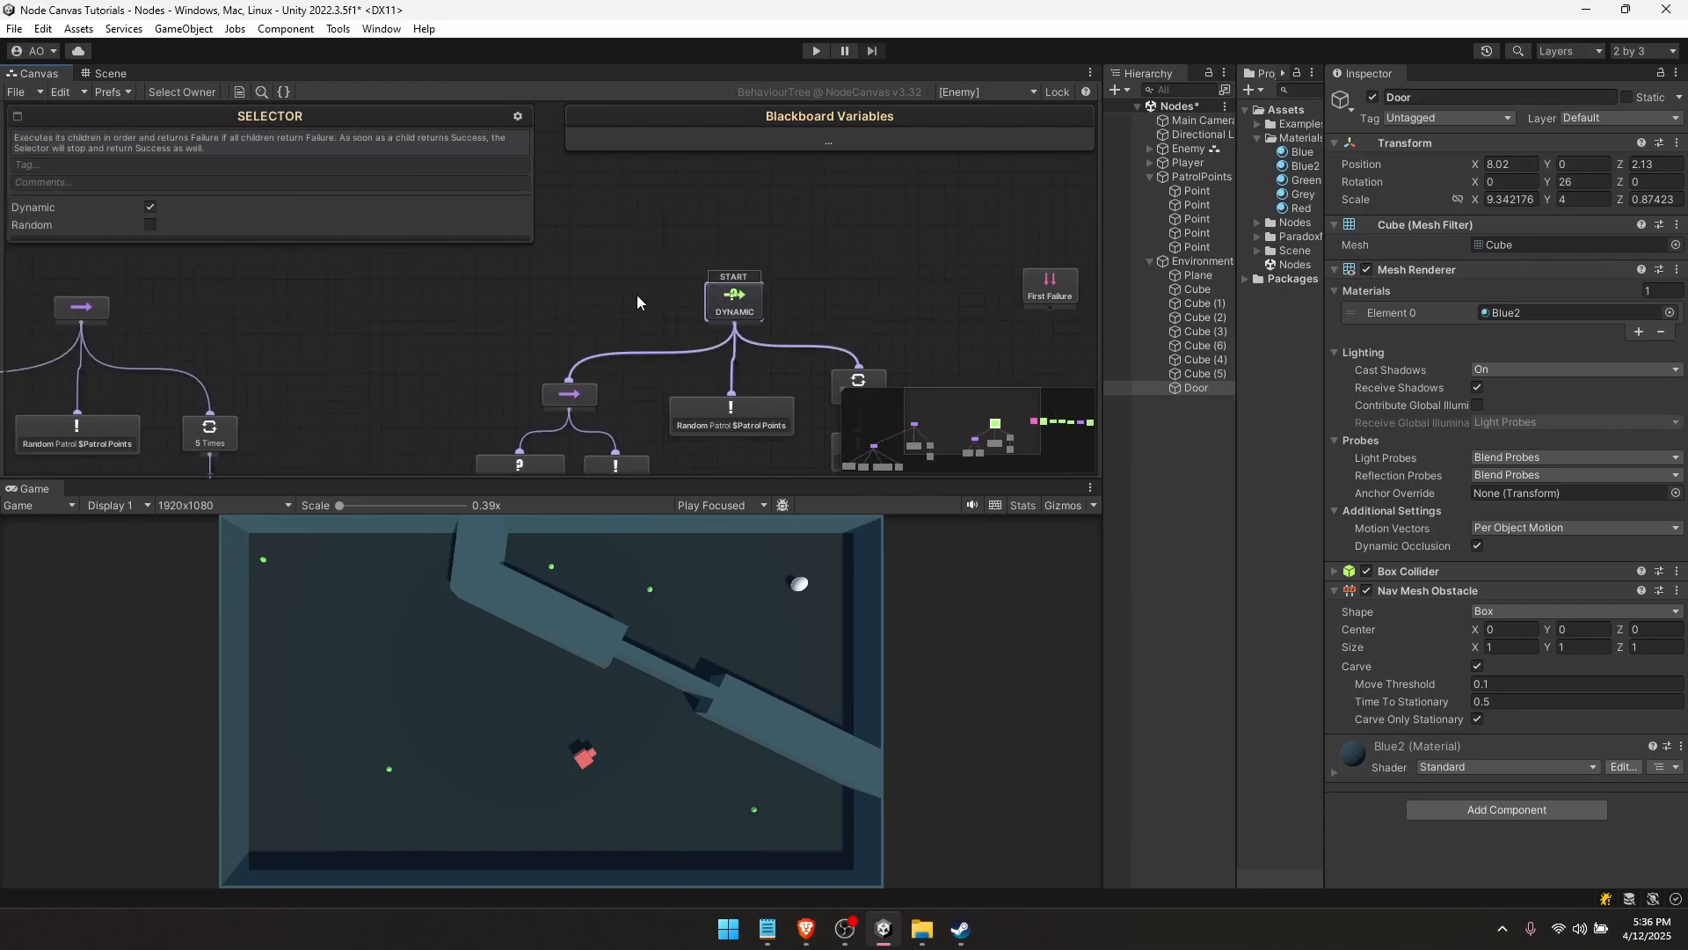
- Read the Dynamic option's description on the start Selector and inspect its nested Sequencer, Random Patrol and 5 Times child nodes
mouse_move(23, 209)
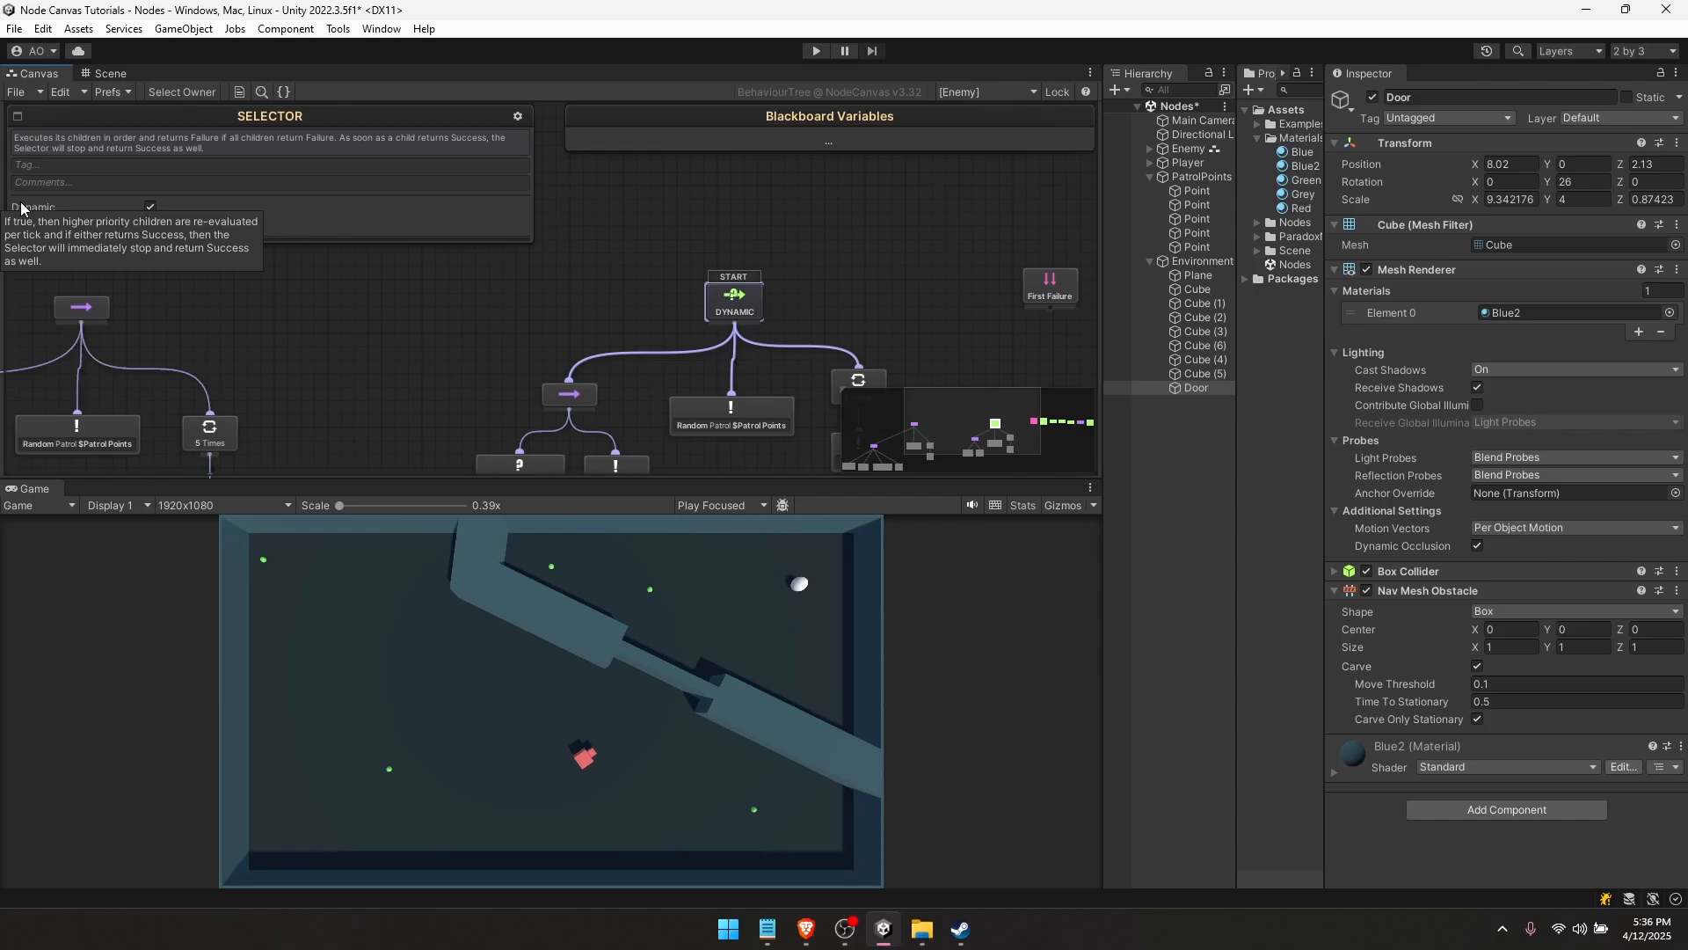
middle_drag(524, 368, 419, 313)
click(419, 313)
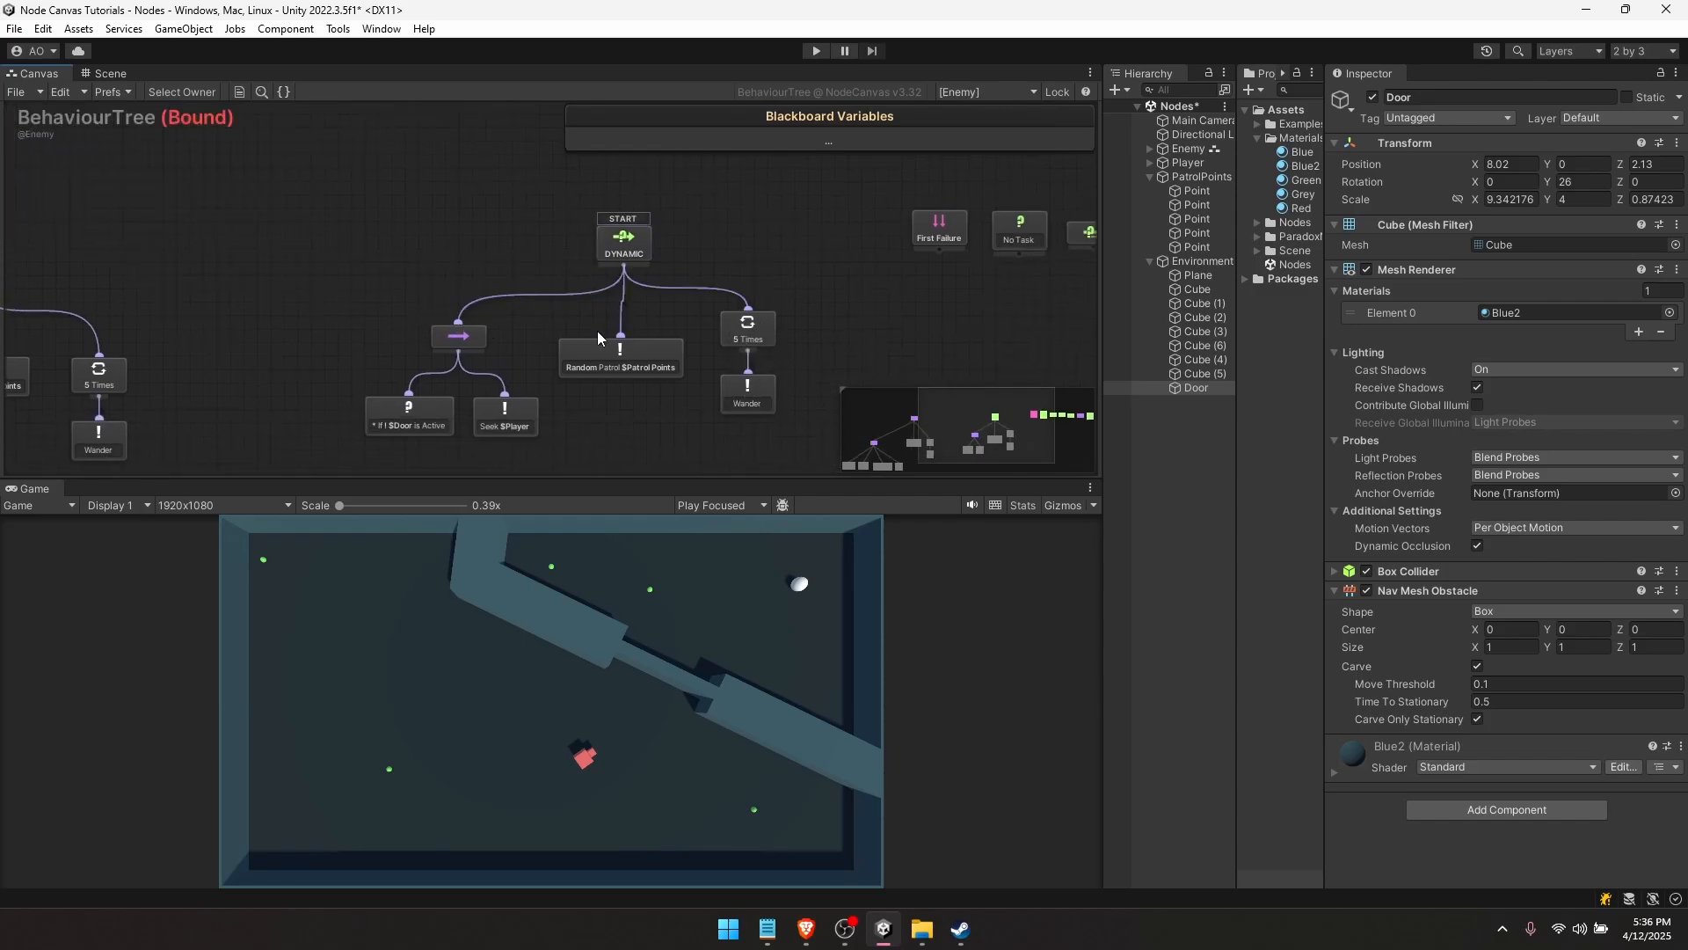
click(458, 337)
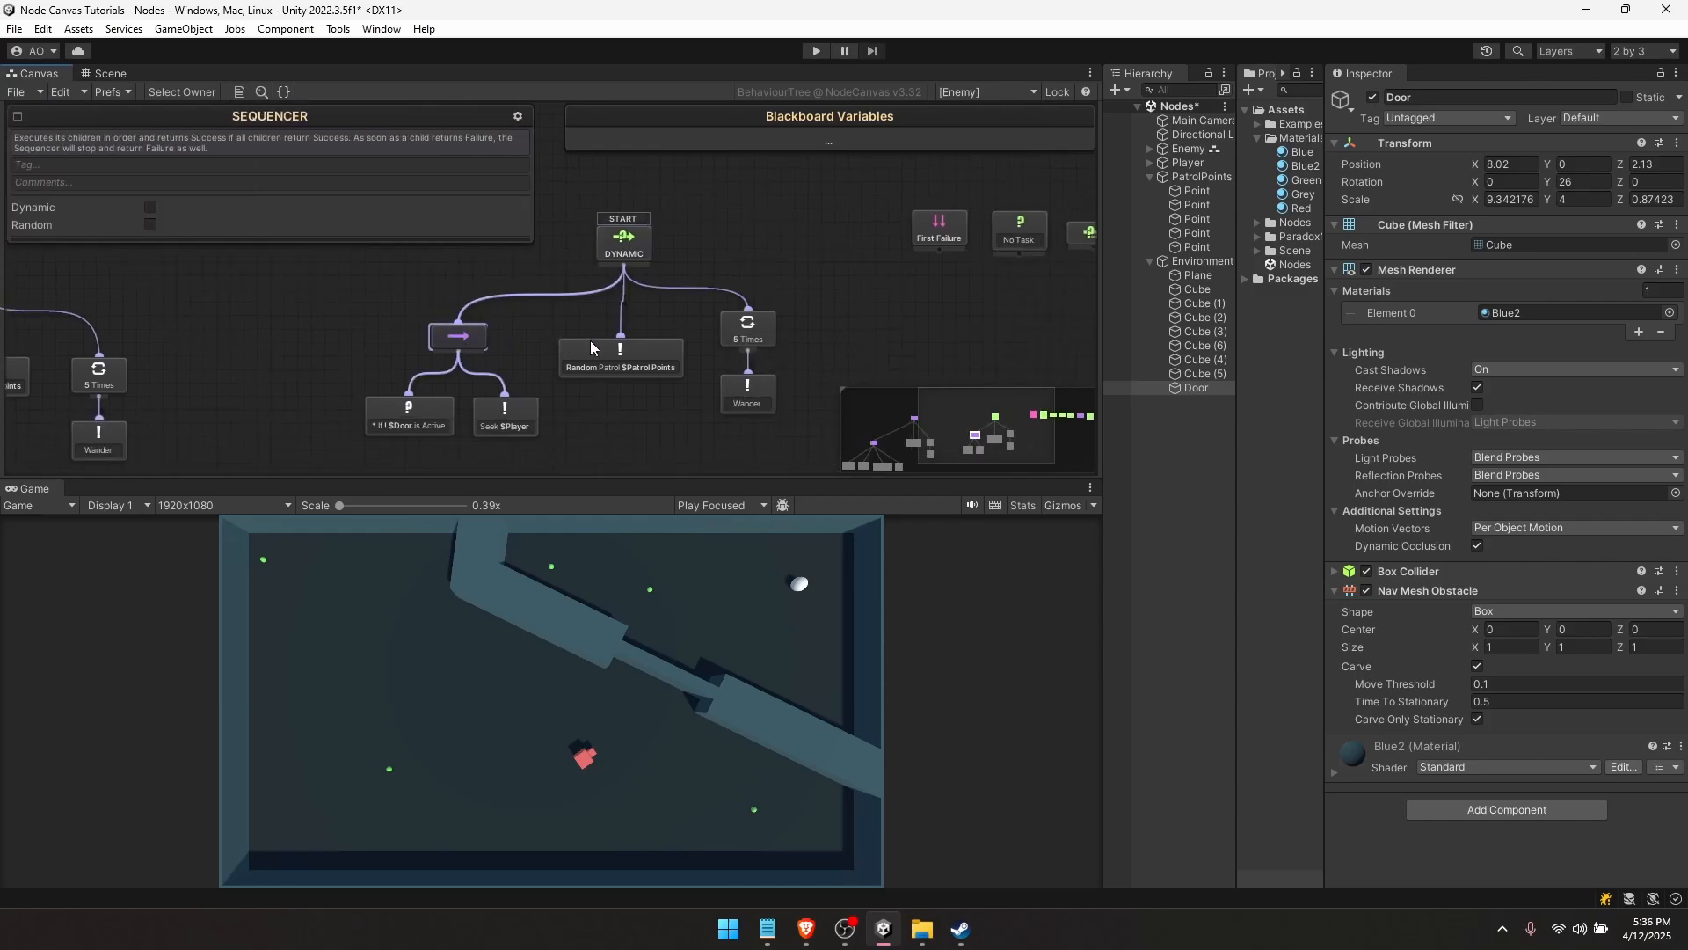
click(629, 347)
click(745, 326)
click(686, 319)
- Run the scene with the Dynamic Selector, deactivate and reactivate the Door during play, and stop play mode
key(ctrl+p)
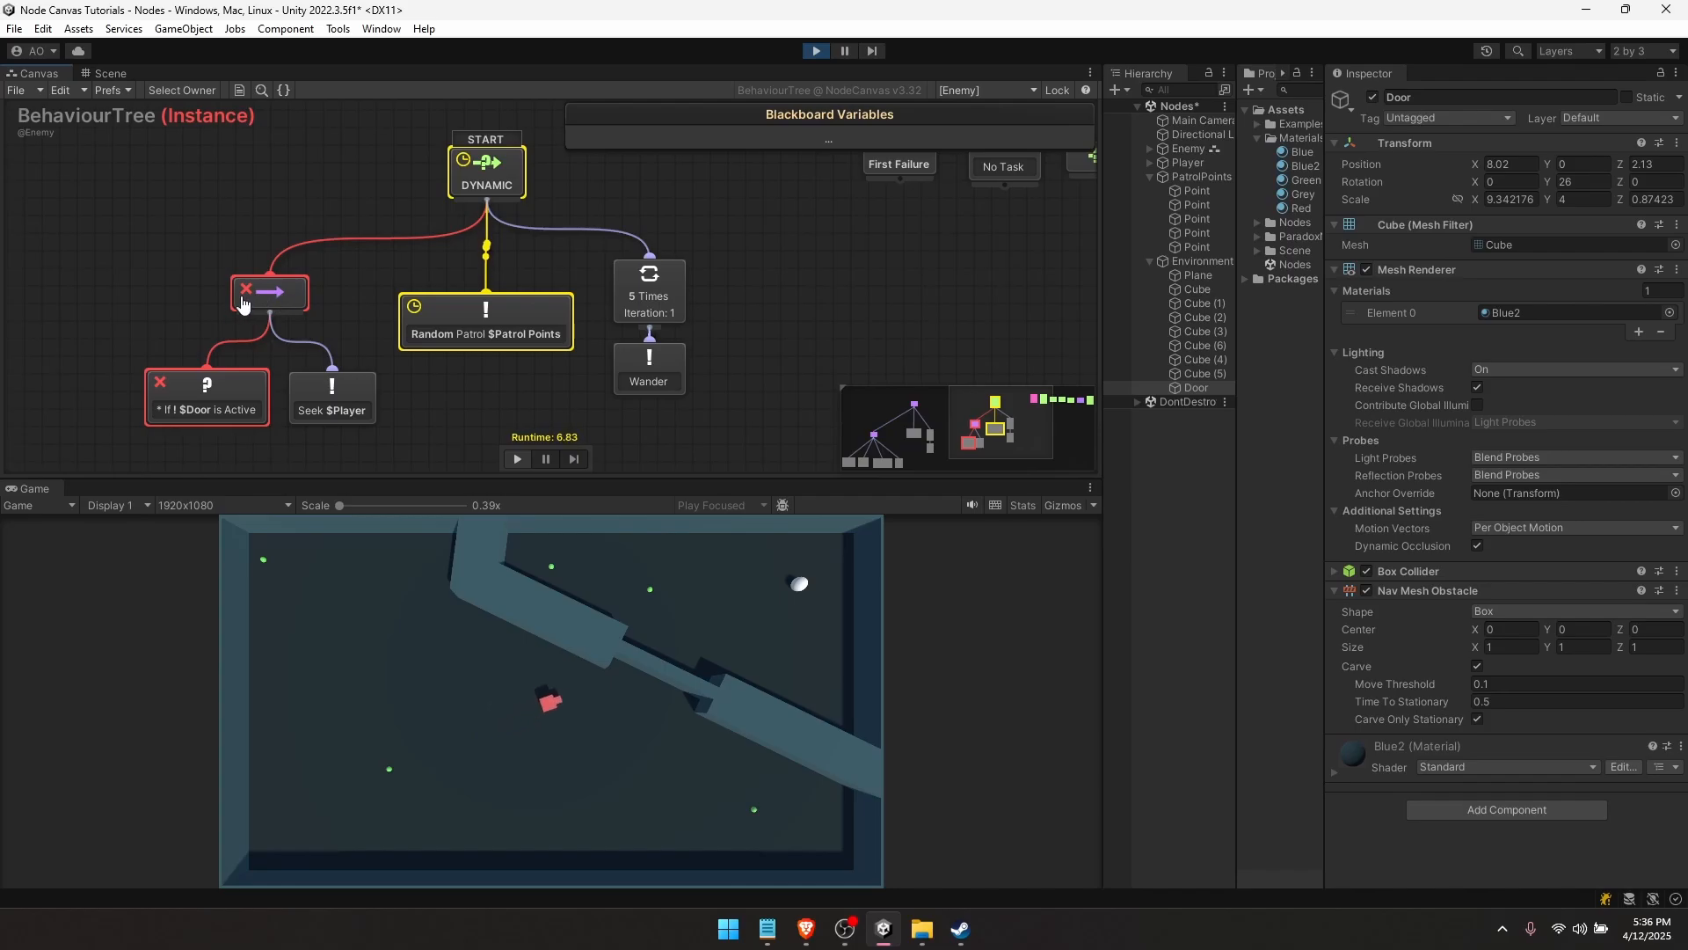
click(1375, 98)
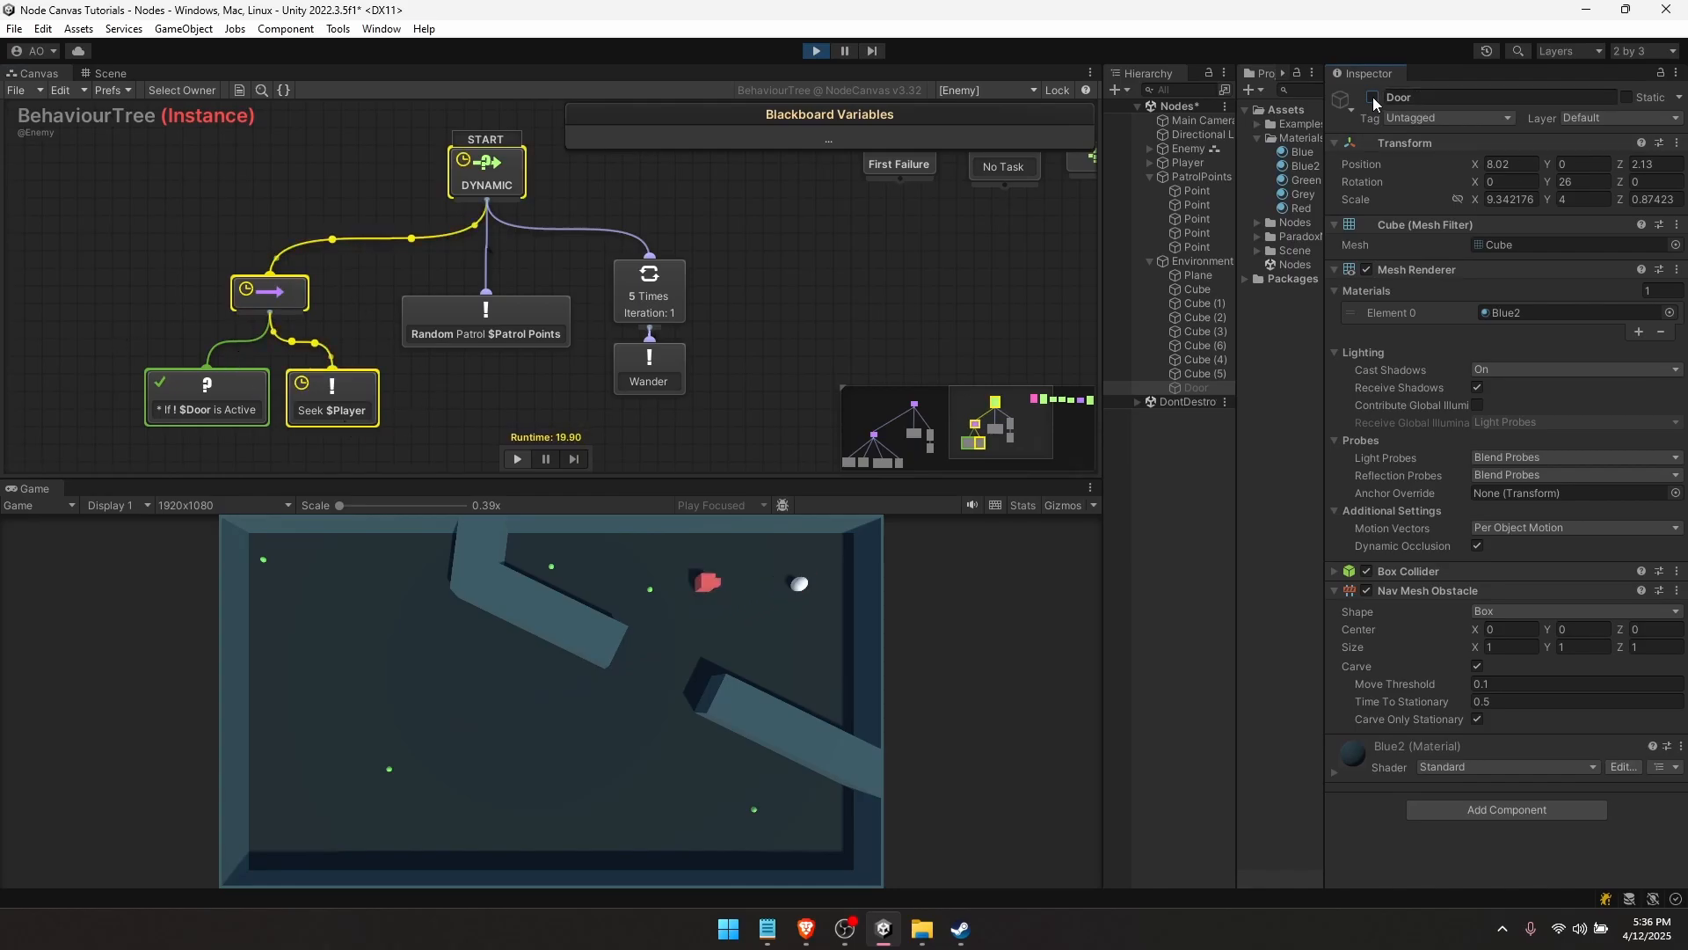
click(1374, 97)
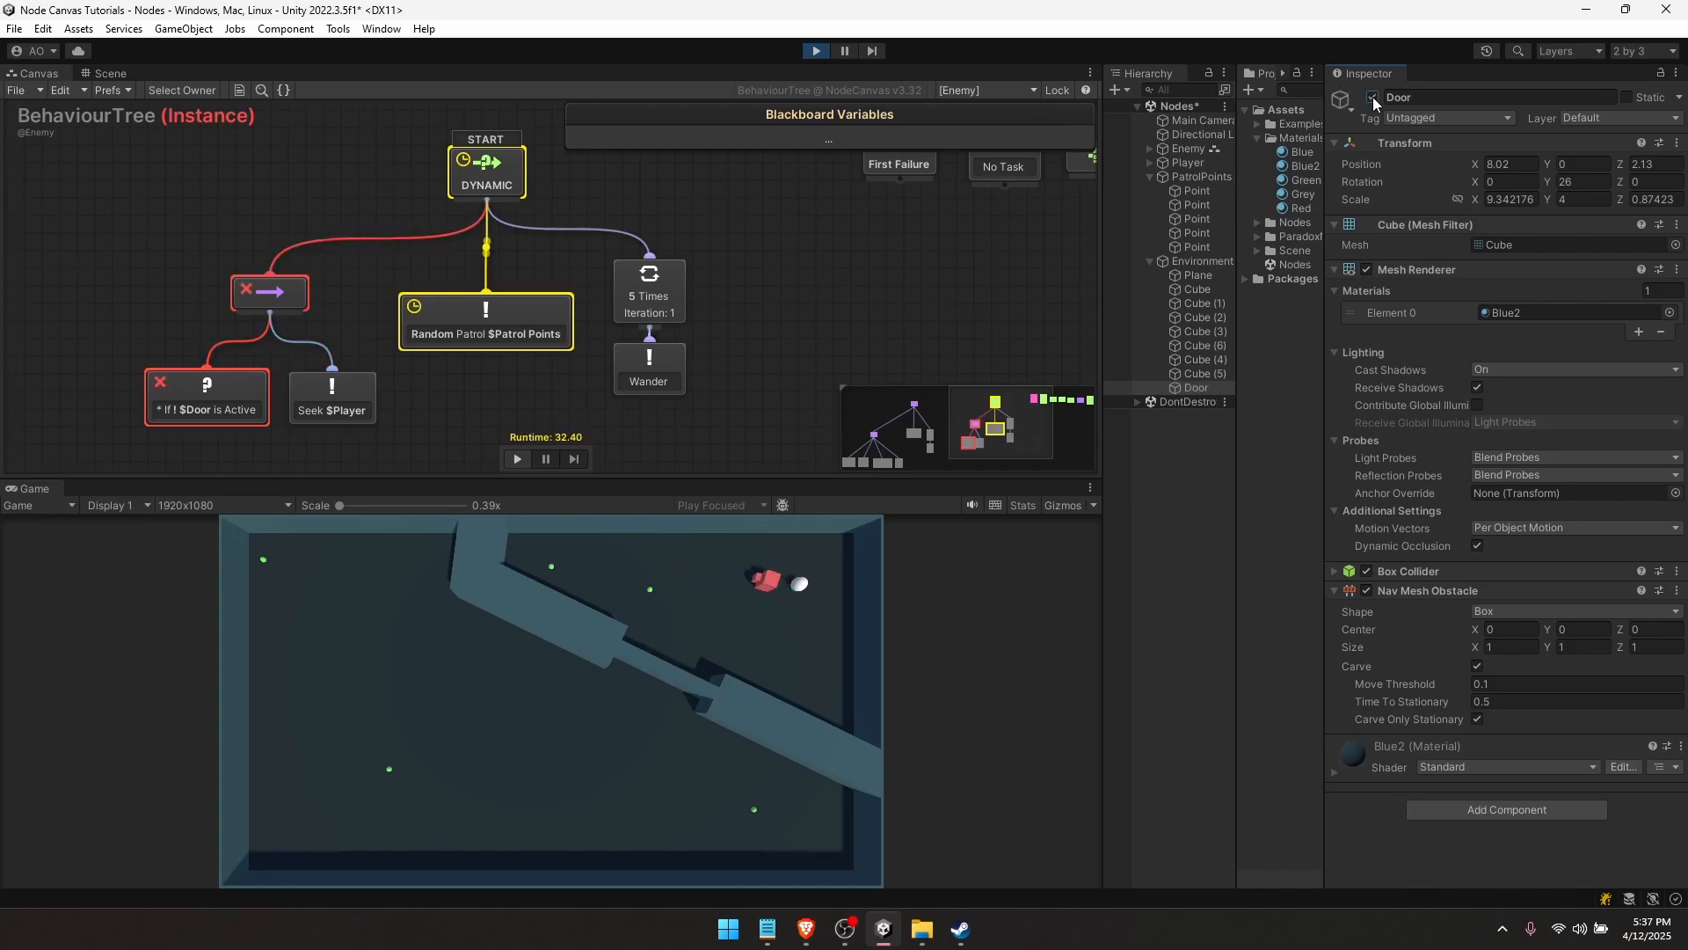
click(820, 50)
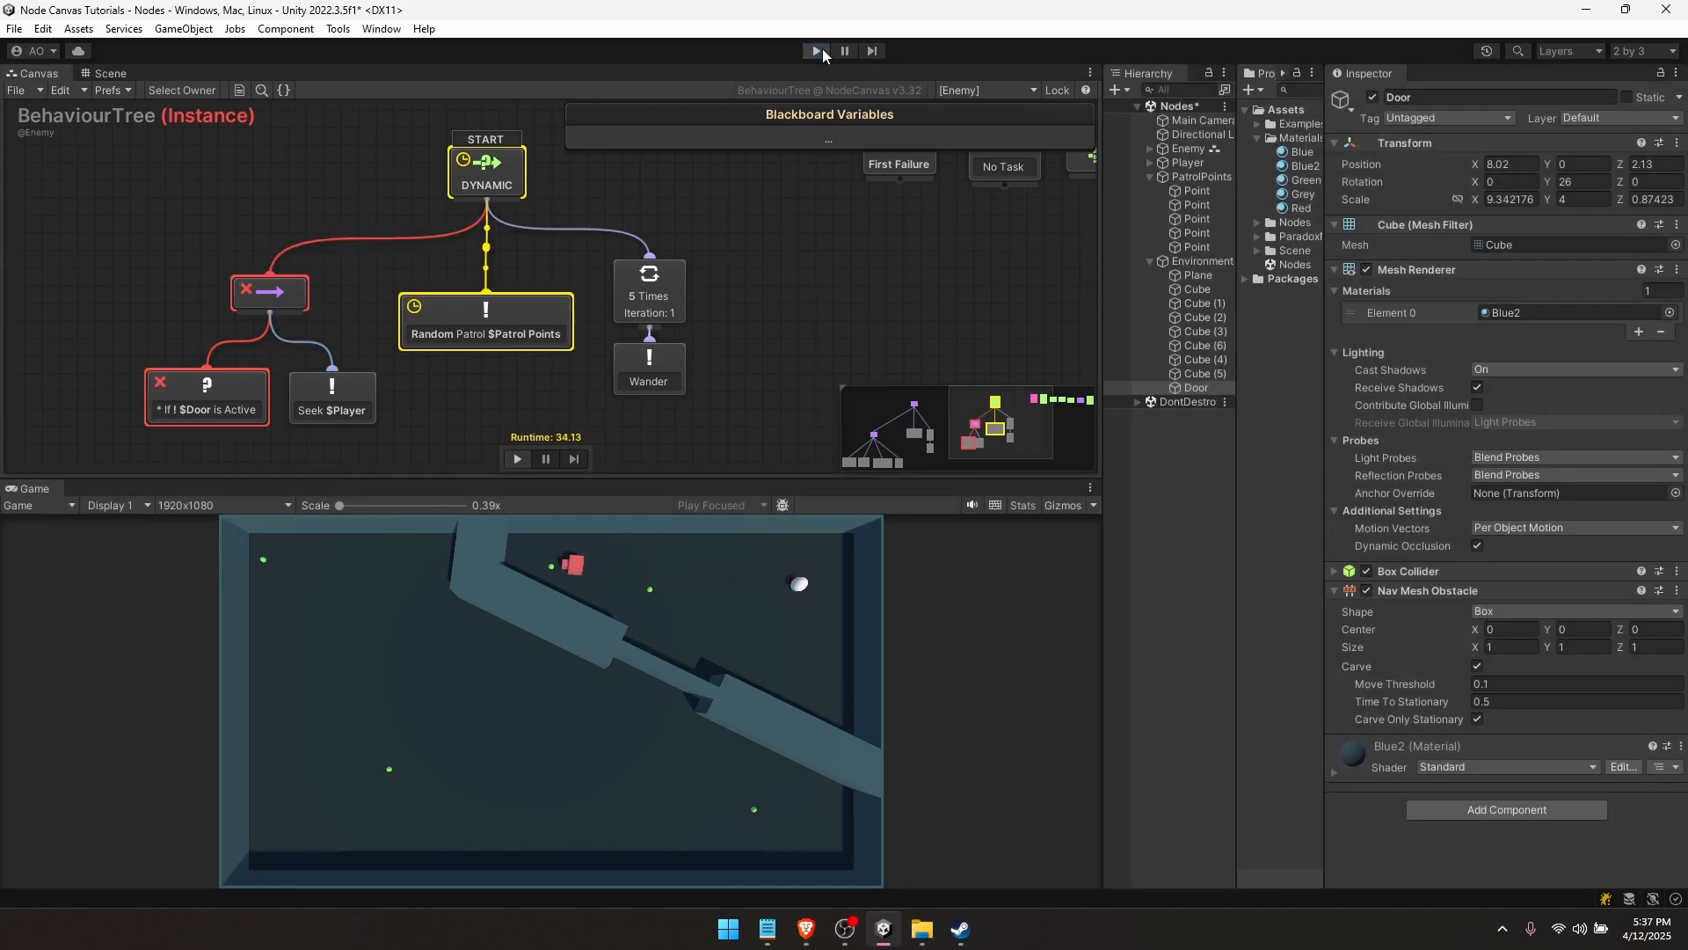
- Examine the settings of the start Selector, its nested Sequencer, the Door condition and the Seek $Player action
click(628, 227)
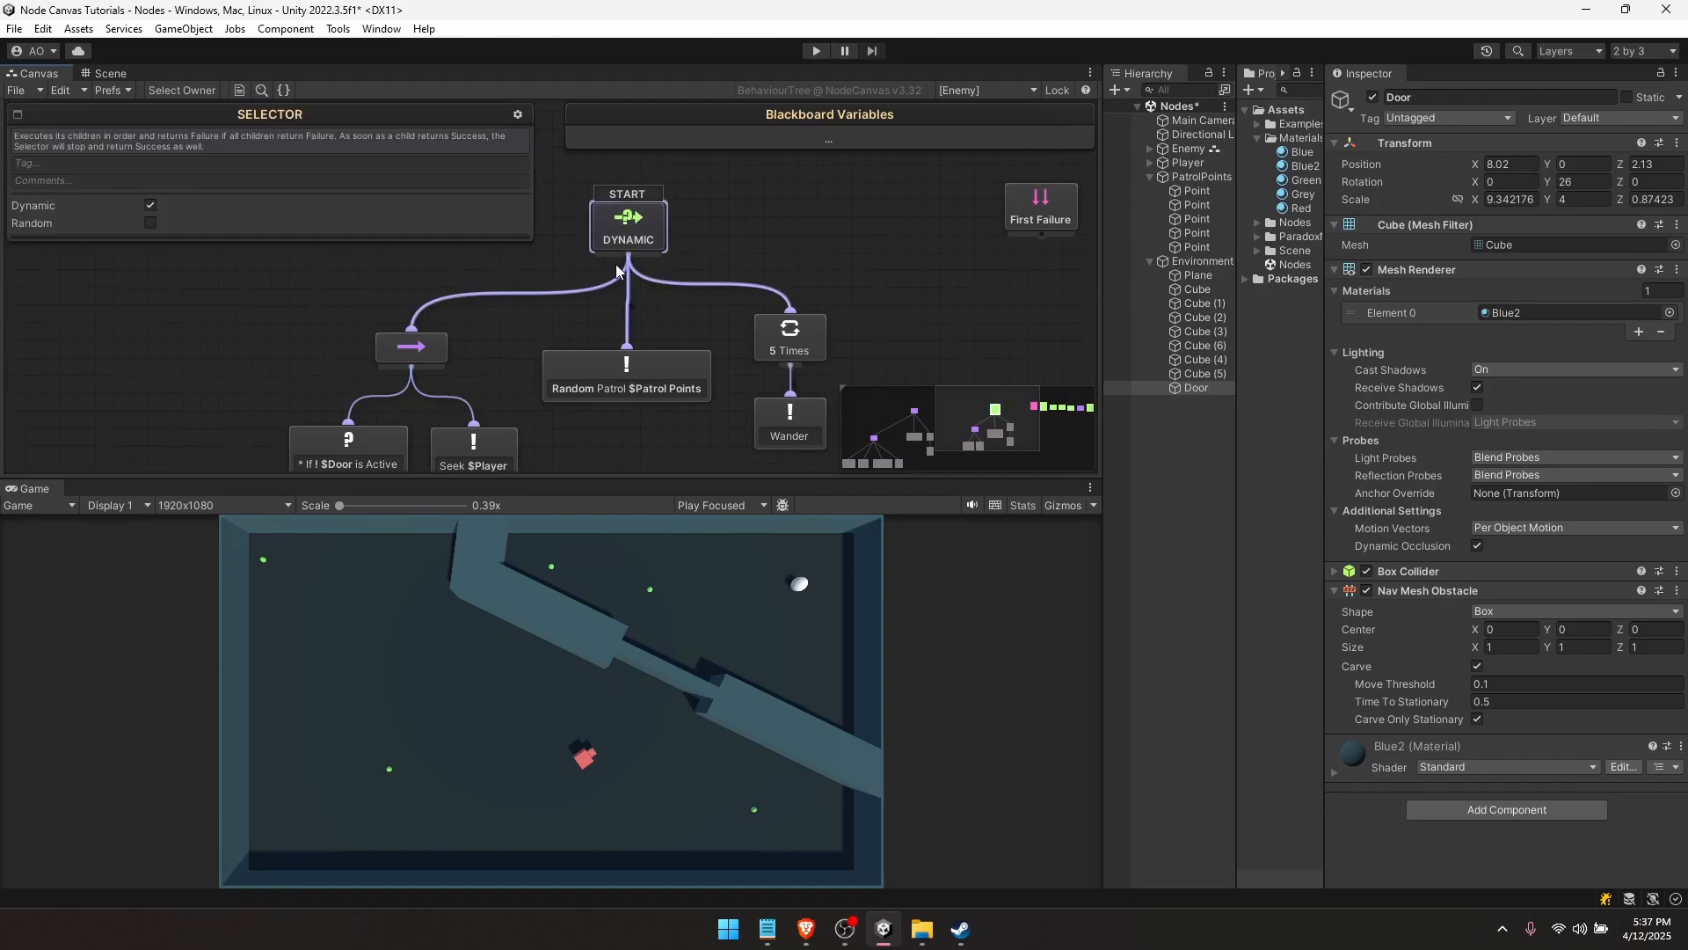
middle_drag(541, 353, 775, 240)
click(645, 247)
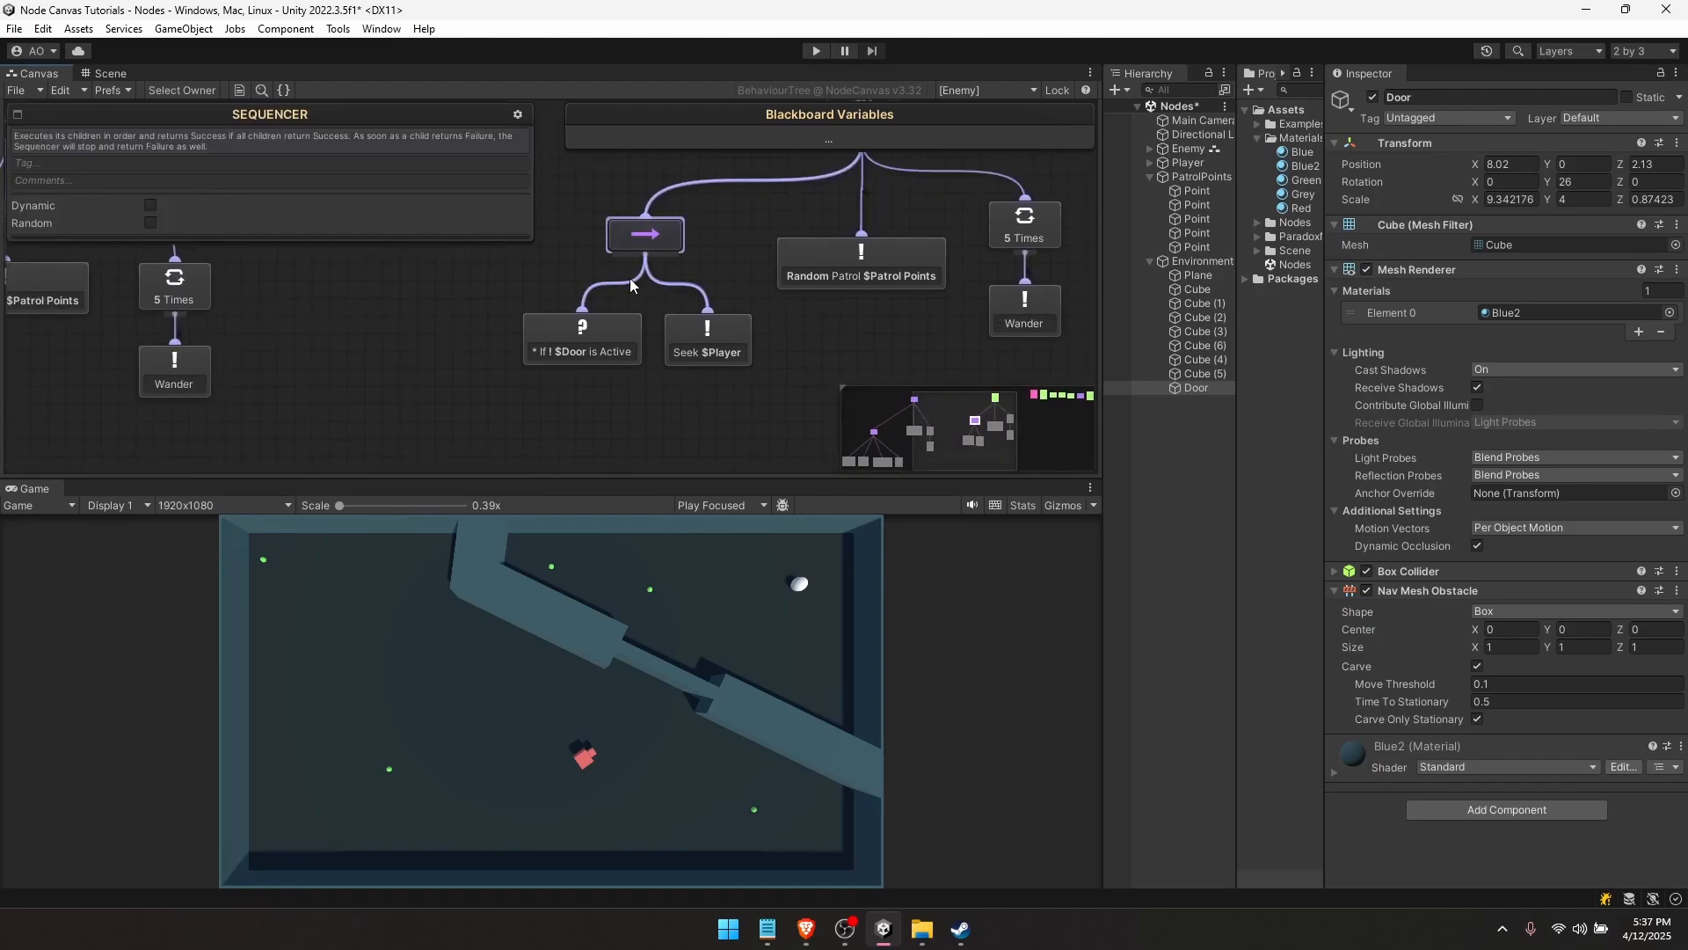
click(556, 263)
click(645, 234)
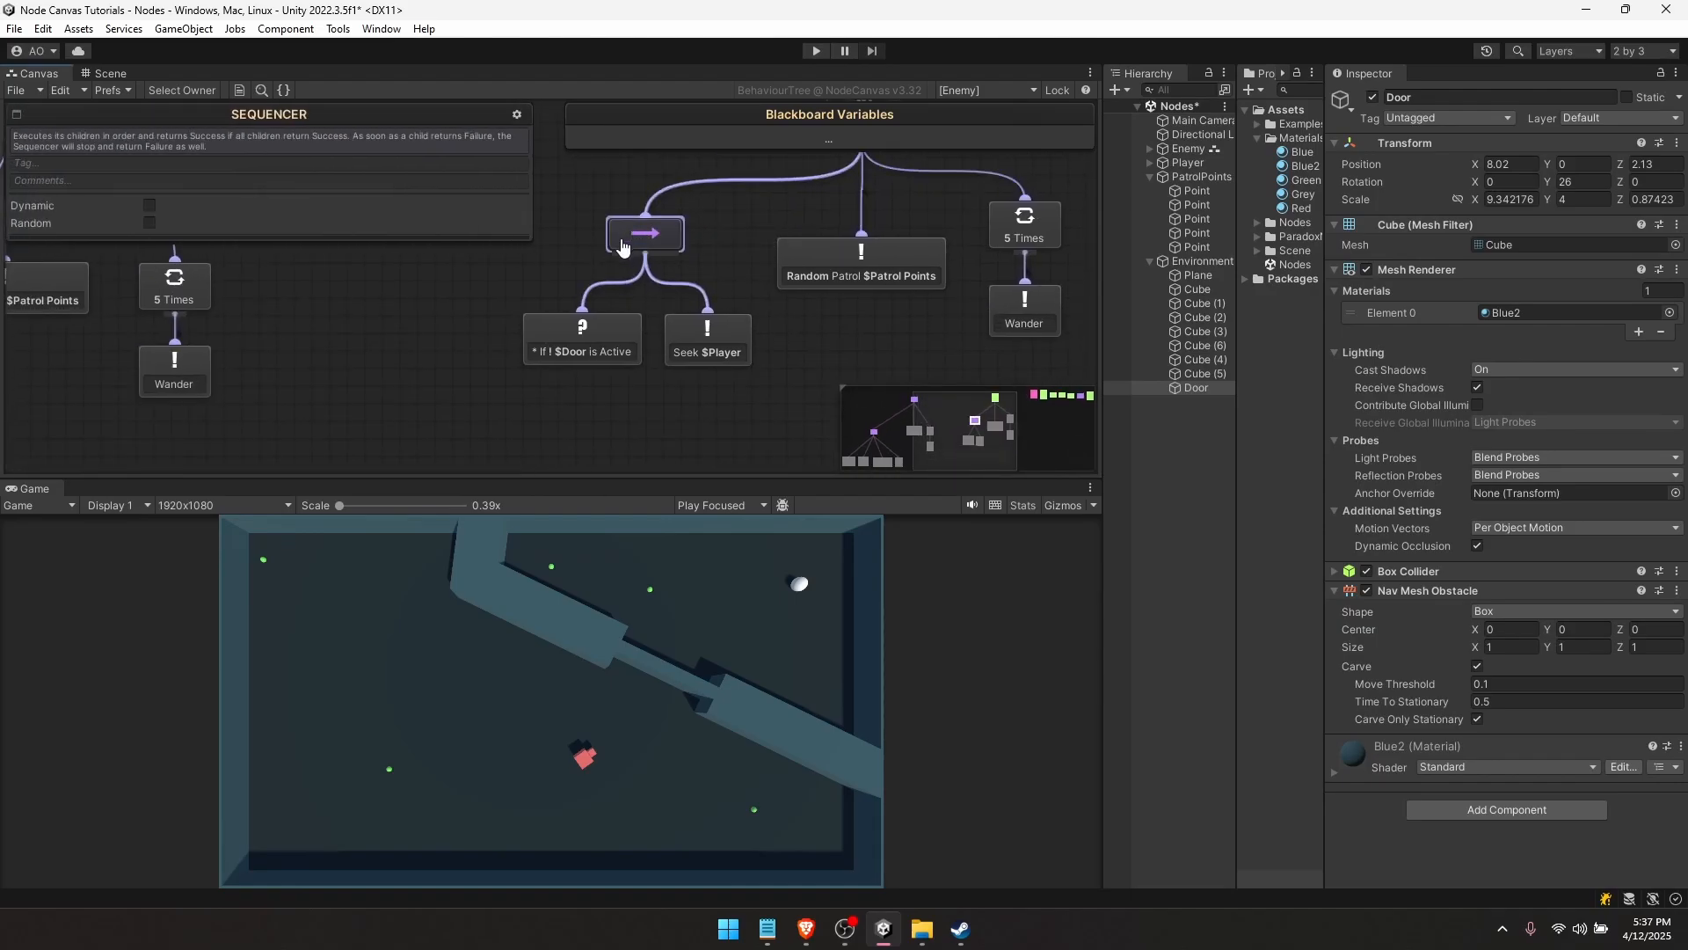
click(582, 343)
middle_drag(579, 350, 591, 385)
click(658, 301)
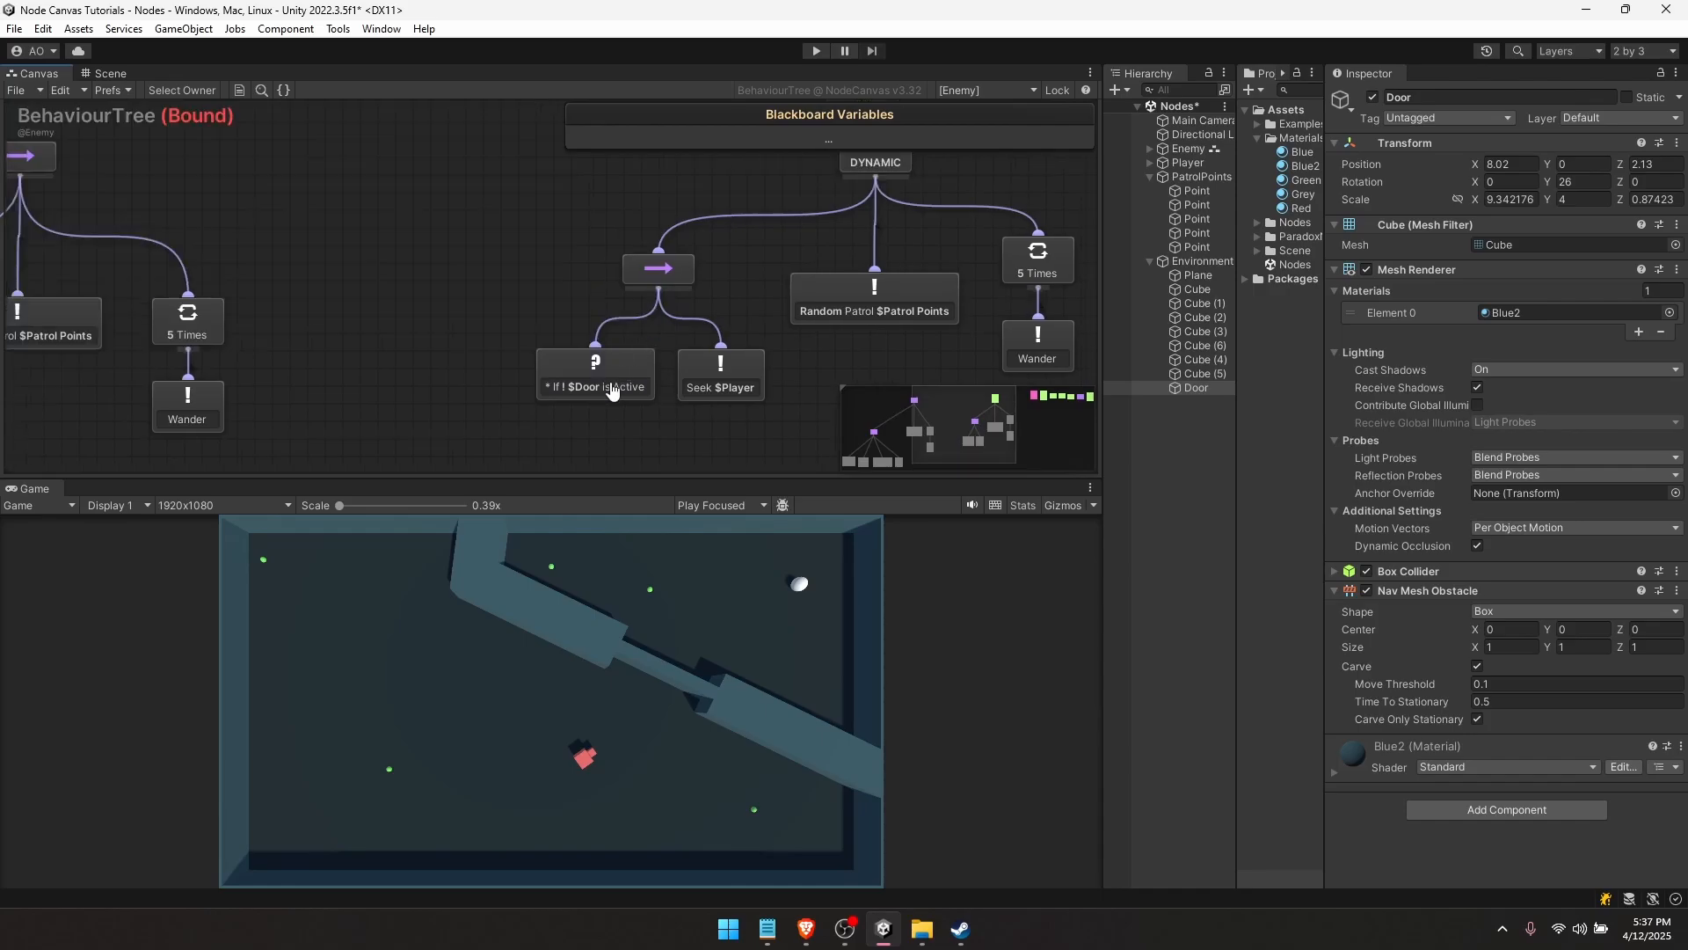
click(613, 392)
click(634, 330)
click(604, 391)
click(723, 387)
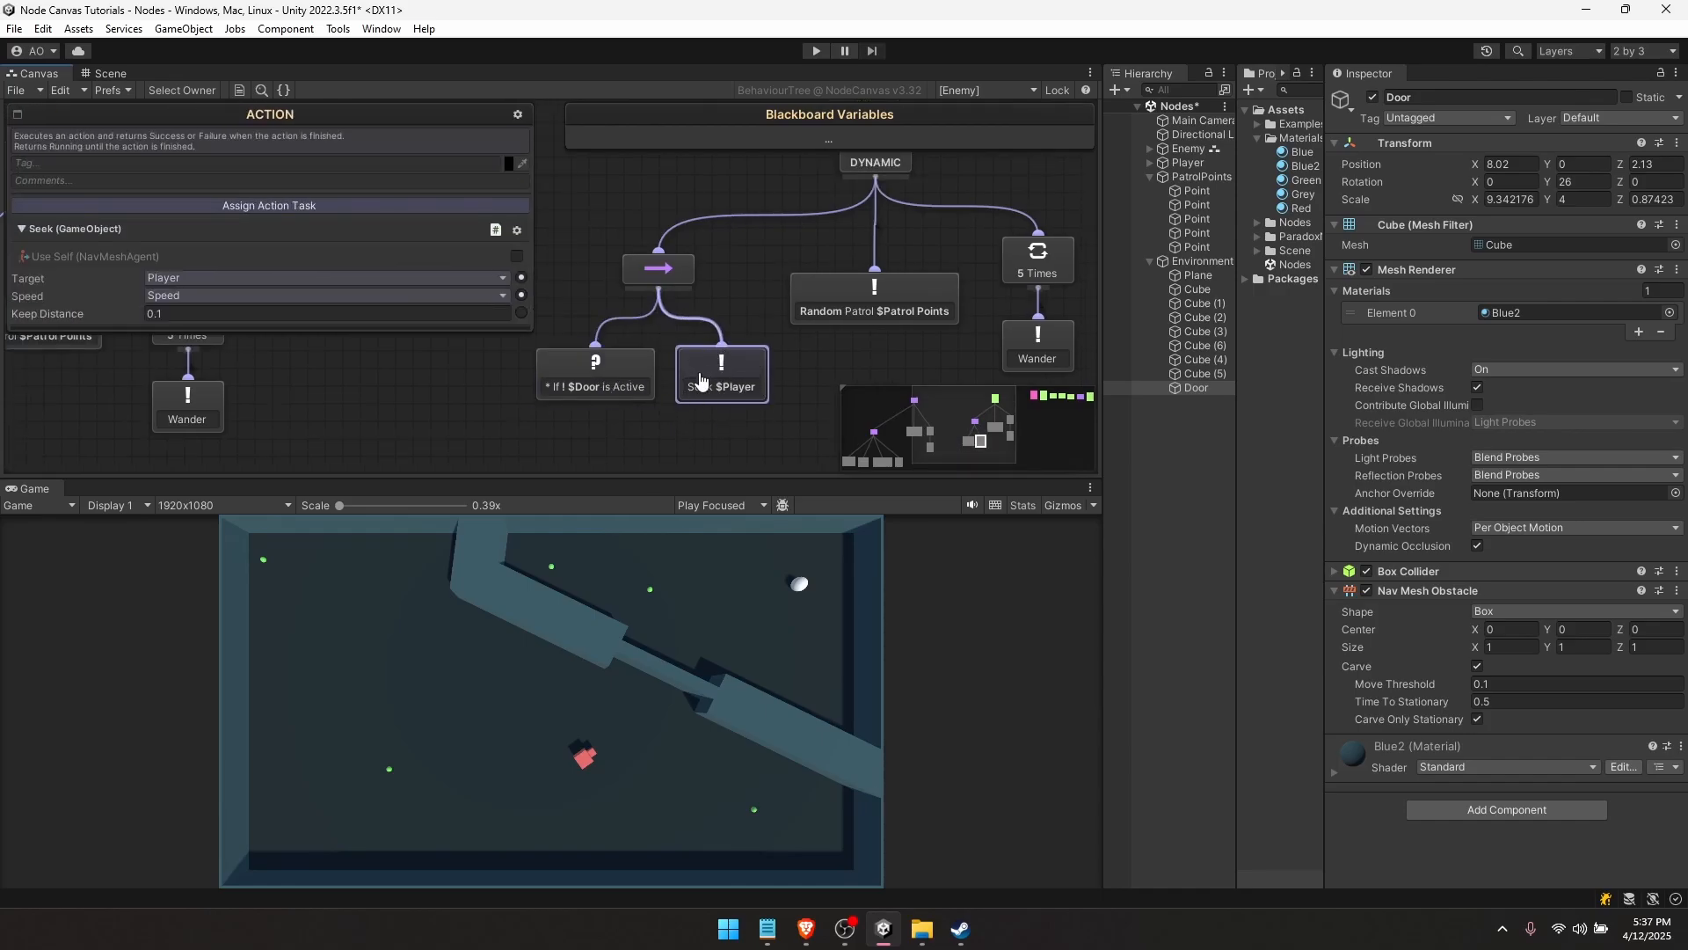
click(591, 376)
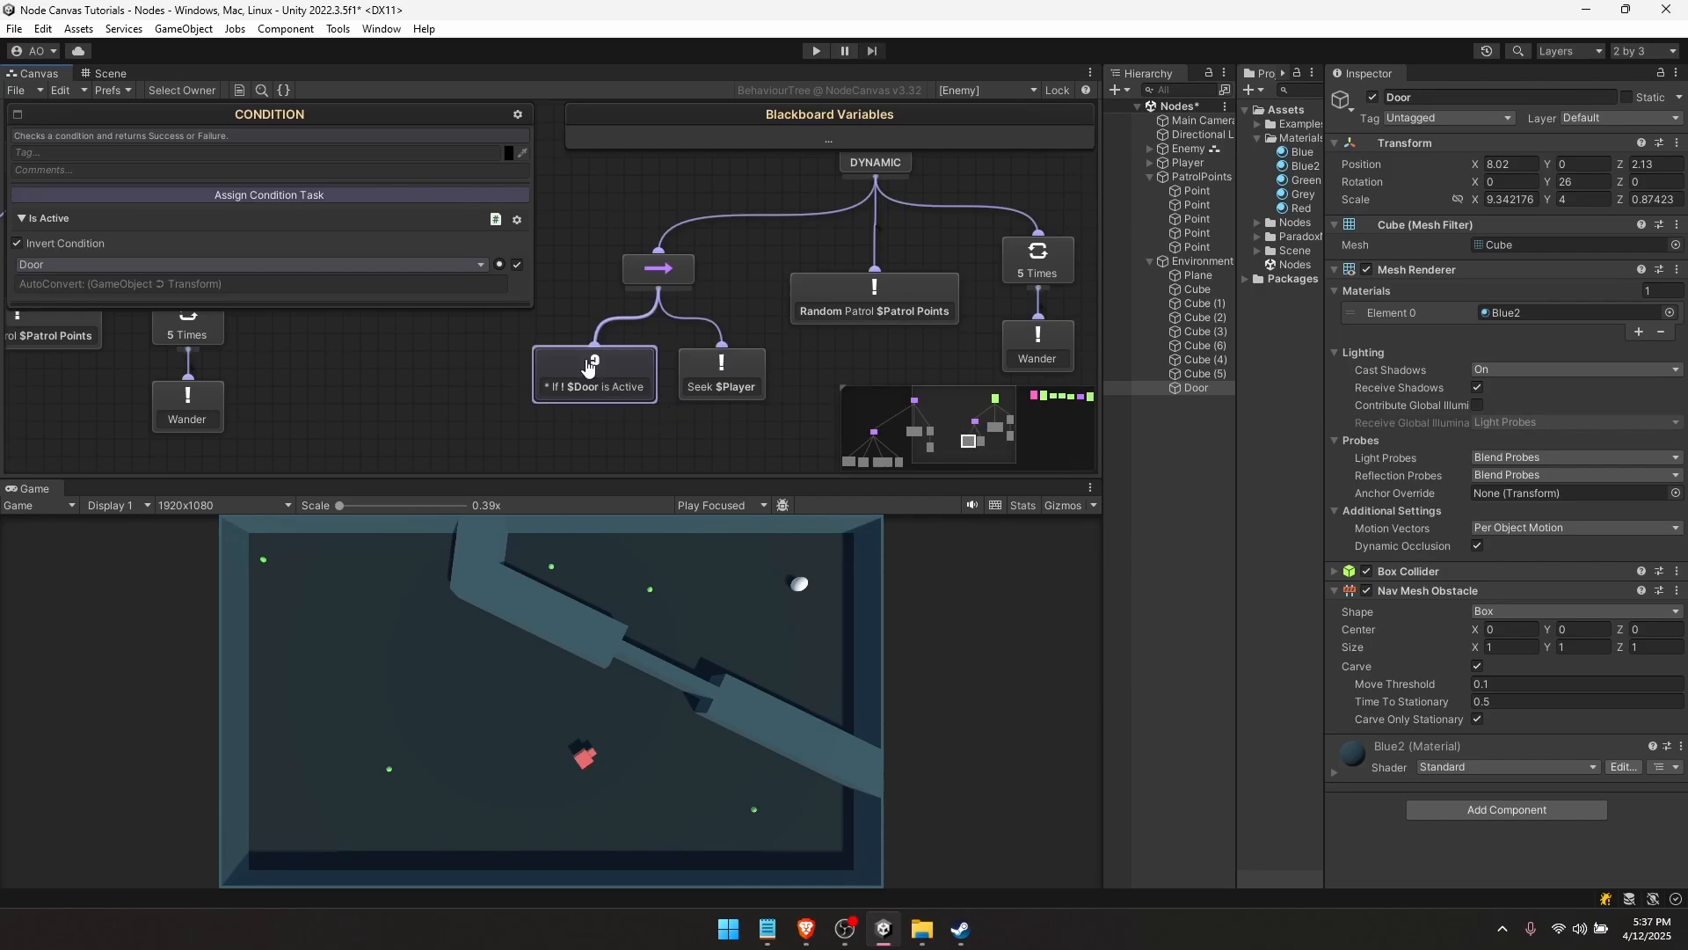
- Enable Dynamic on the nested door-check Sequencer and test it in play mode by toggling the Door off and on
middle_drag(572, 329, 387, 383)
click(546, 299)
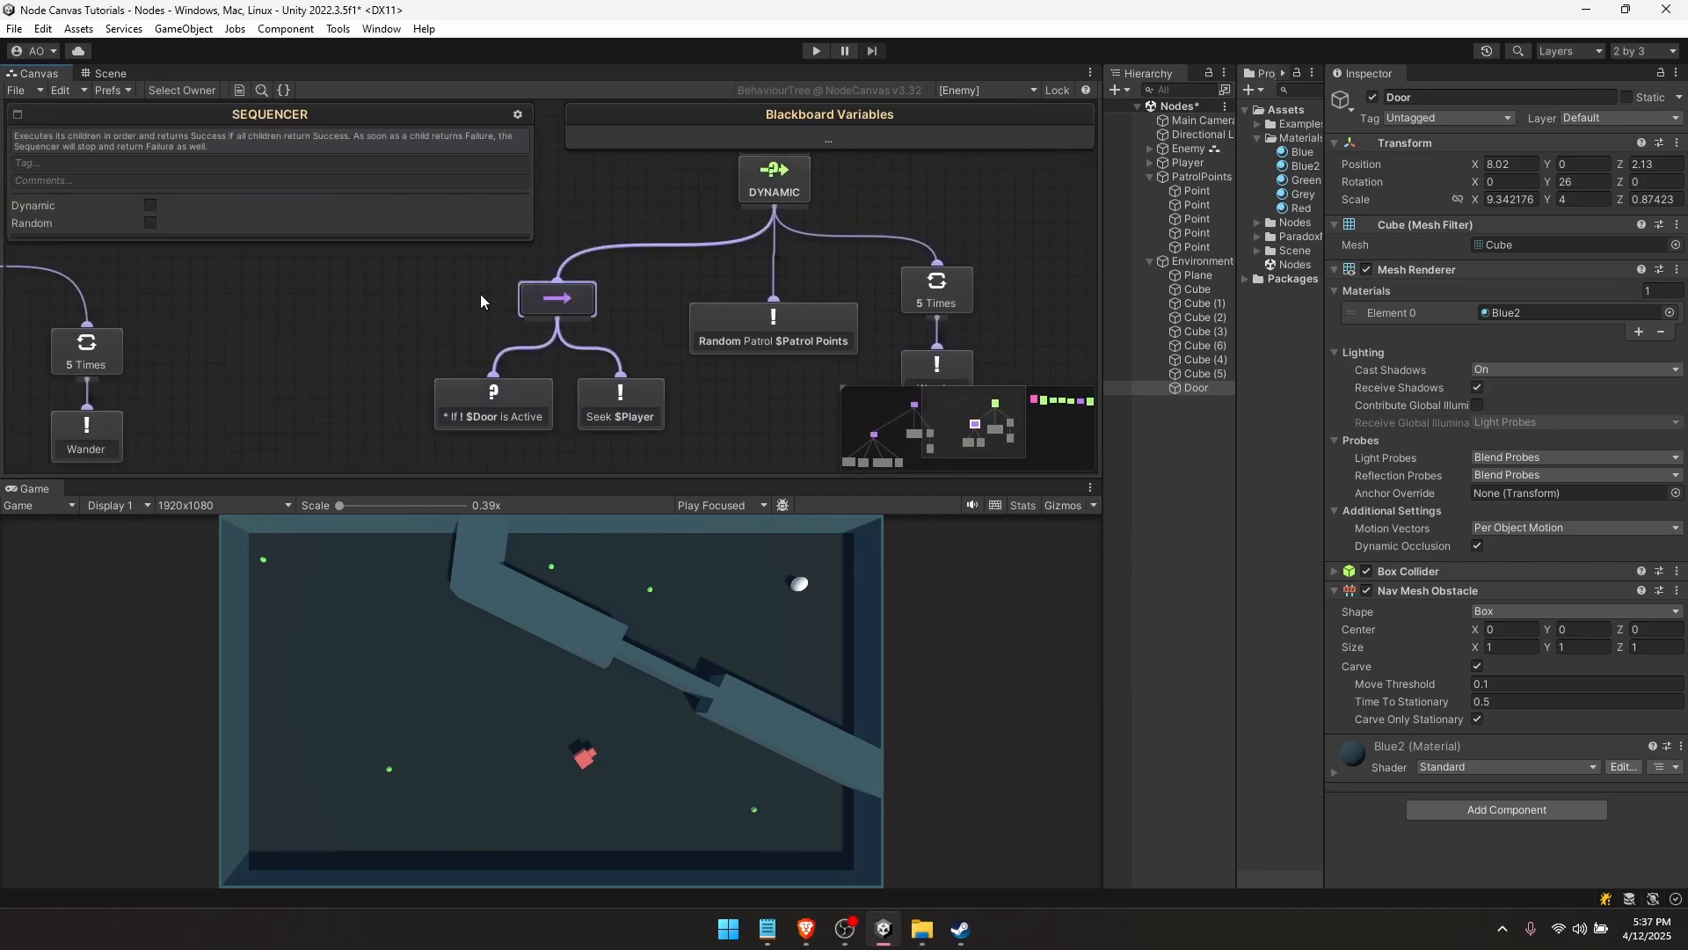
click(151, 207)
click(224, 277)
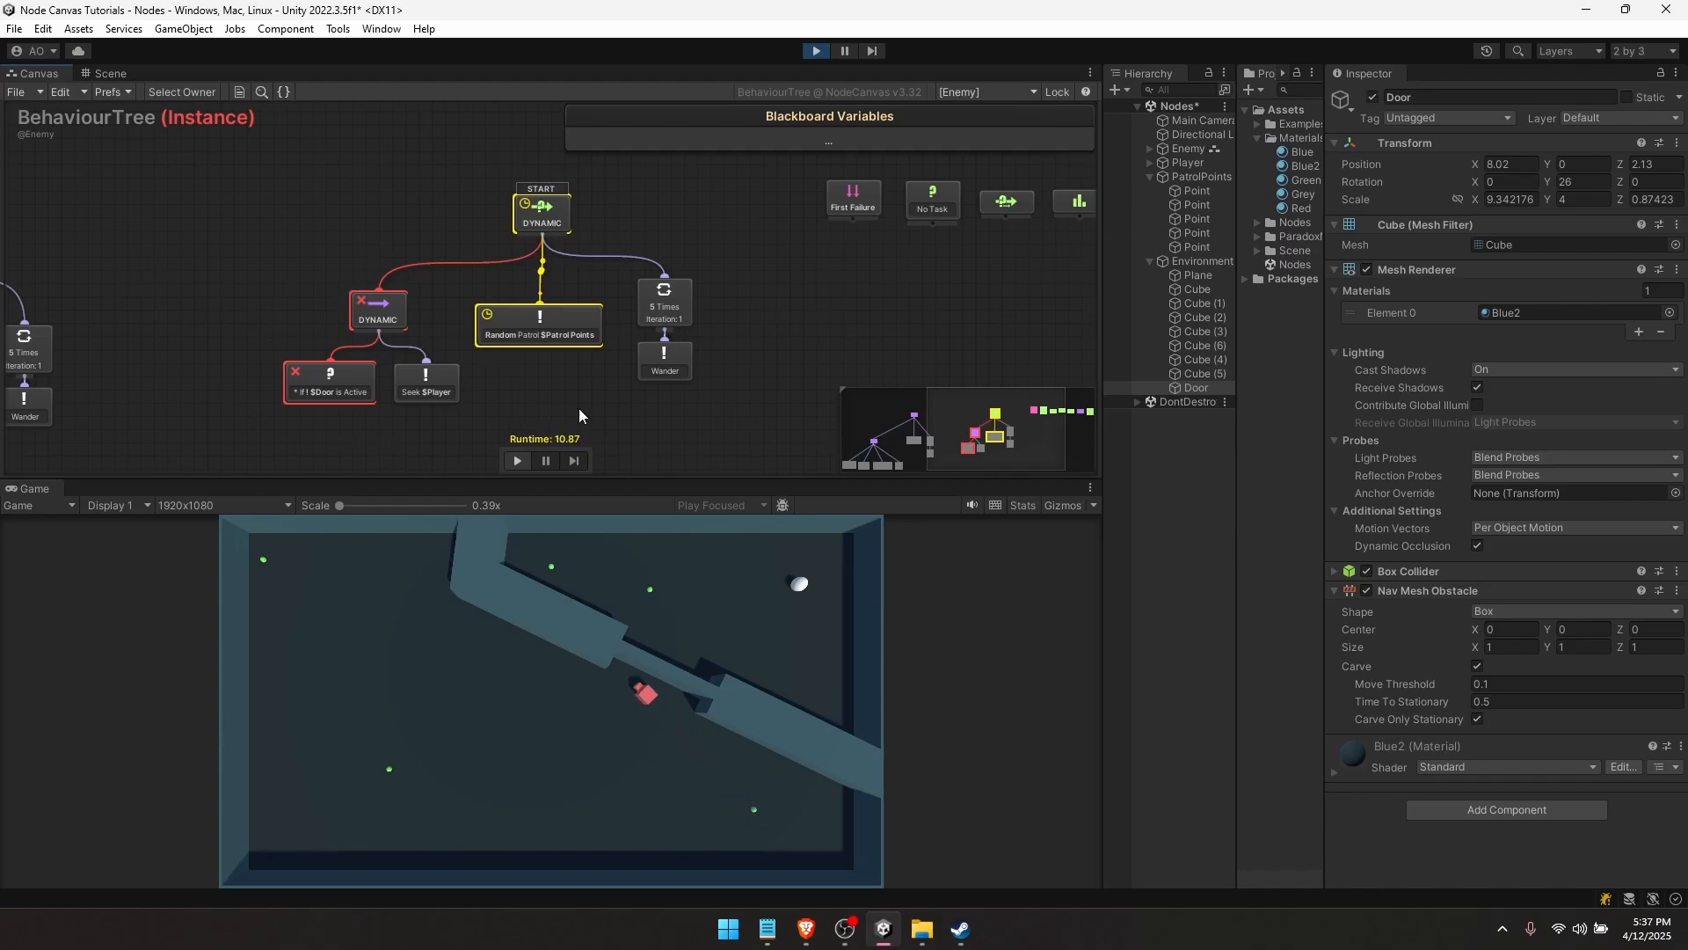
click(1373, 98)
click(1373, 98)
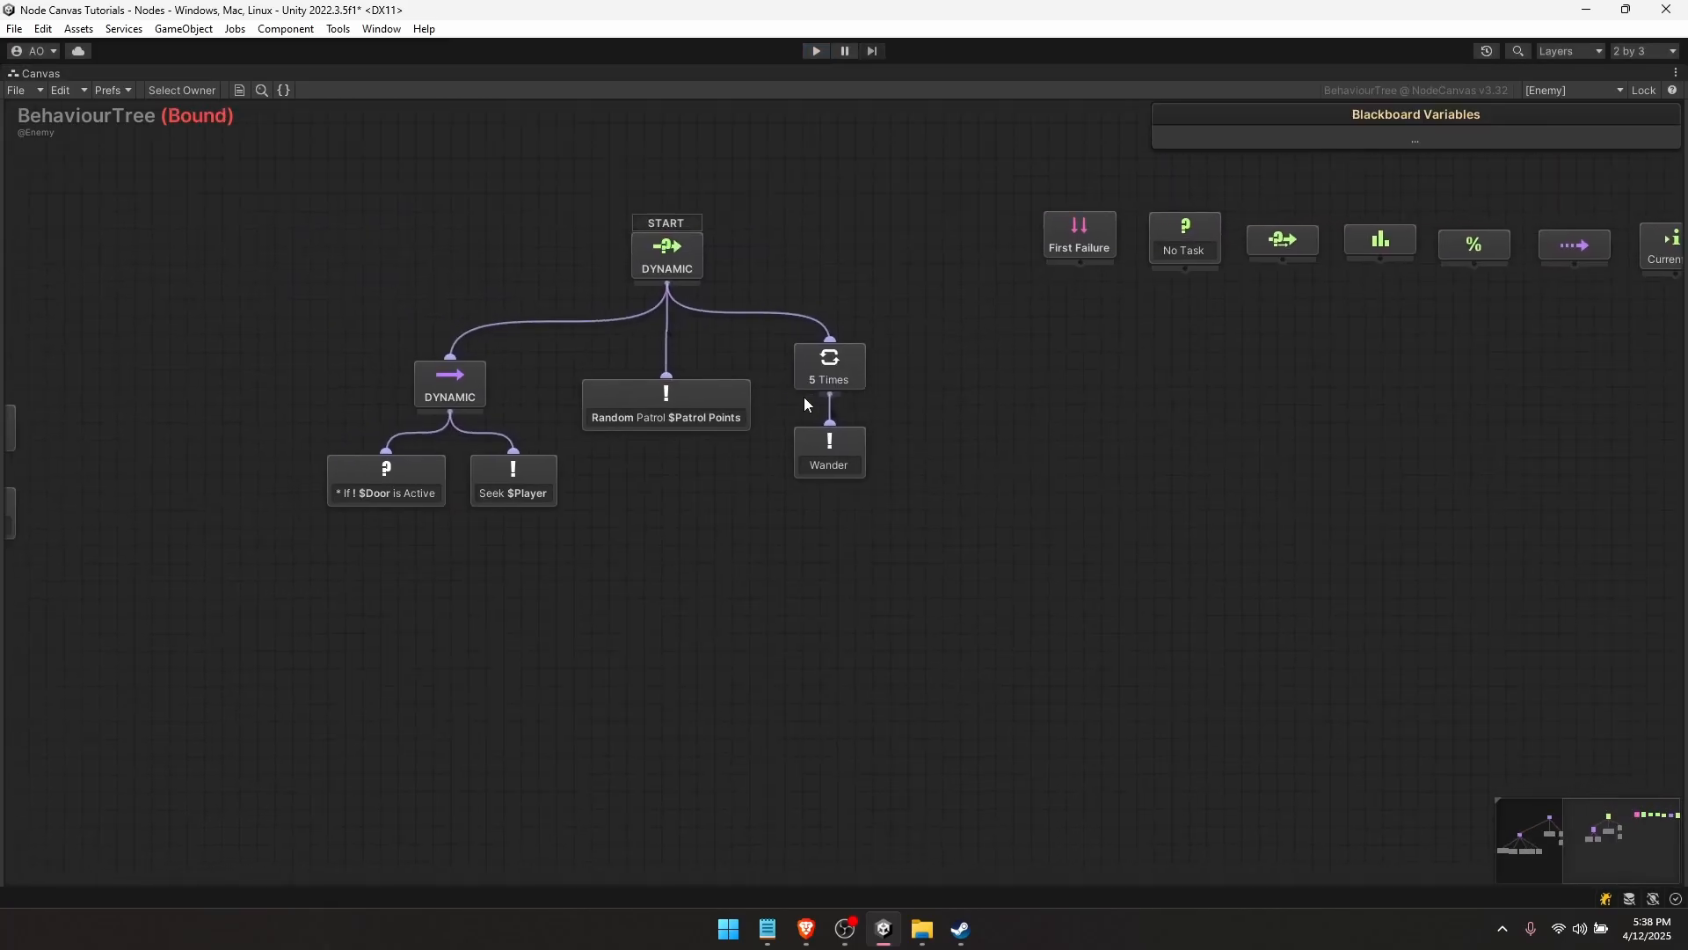
- Compare the earlier Sequencer tree with the Dynamic Selector tree on the maximized canvas
scroll(965, 431, down, 5)
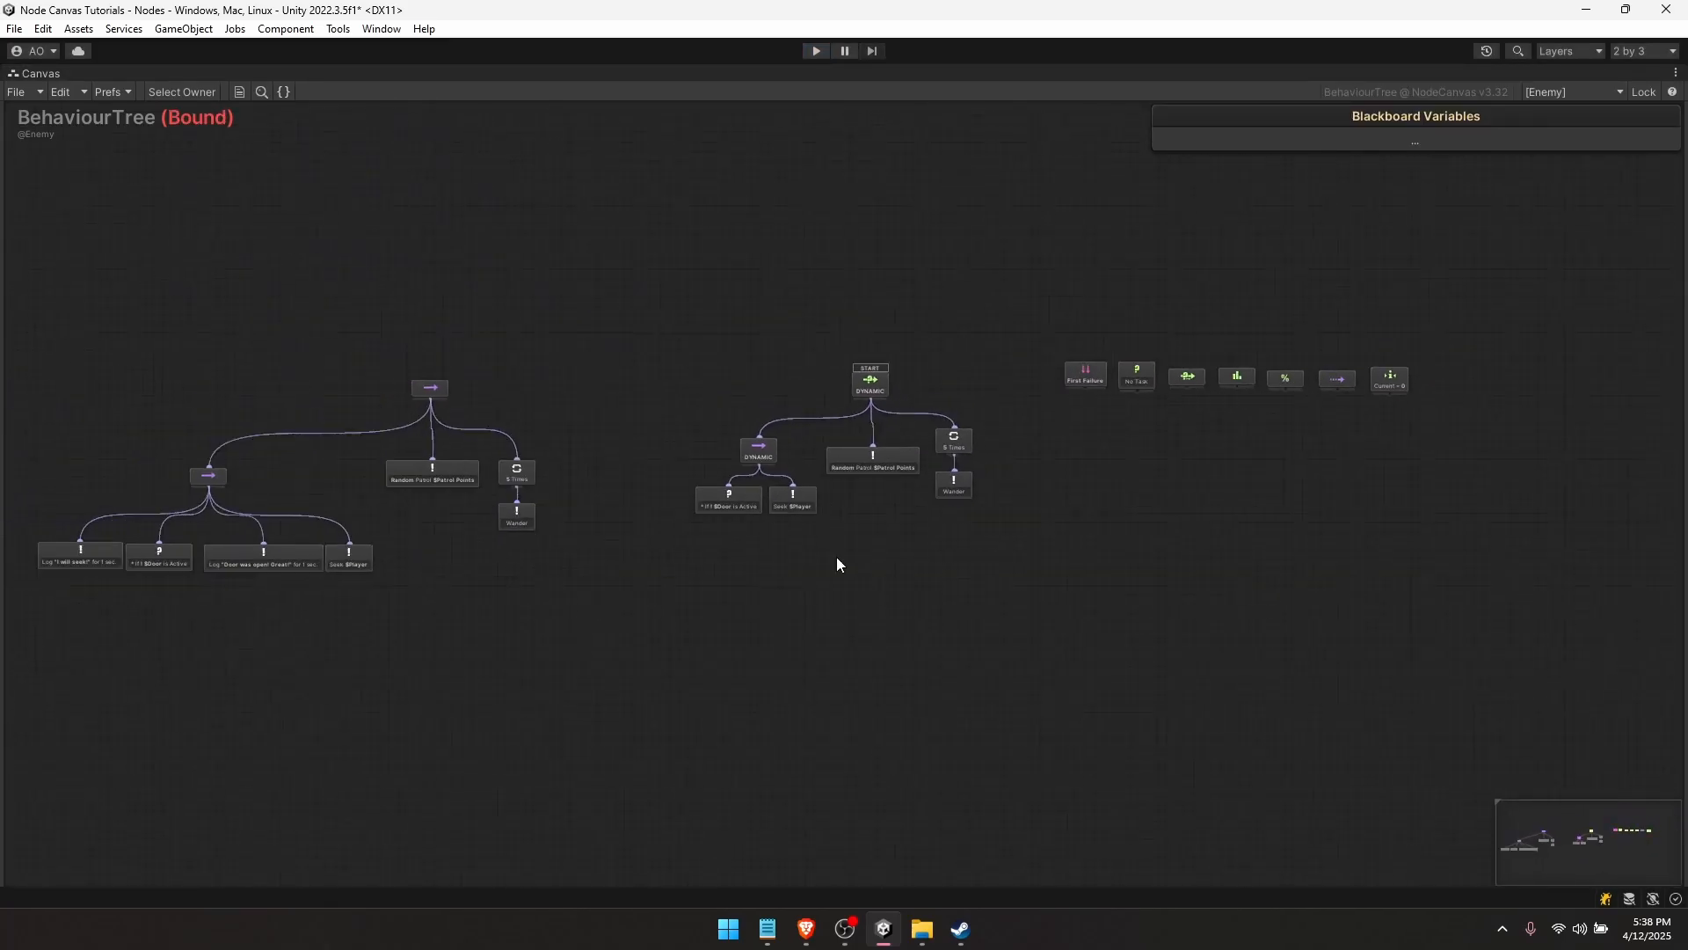
drag(971, 652, 77, 250)
drag(1017, 586, 76, 269)
drag(512, 360, 334, 343)
middle_drag(348, 353, 757, 371)
drag(738, 356, 507, 355)
middle_drag(510, 330, 650, 286)
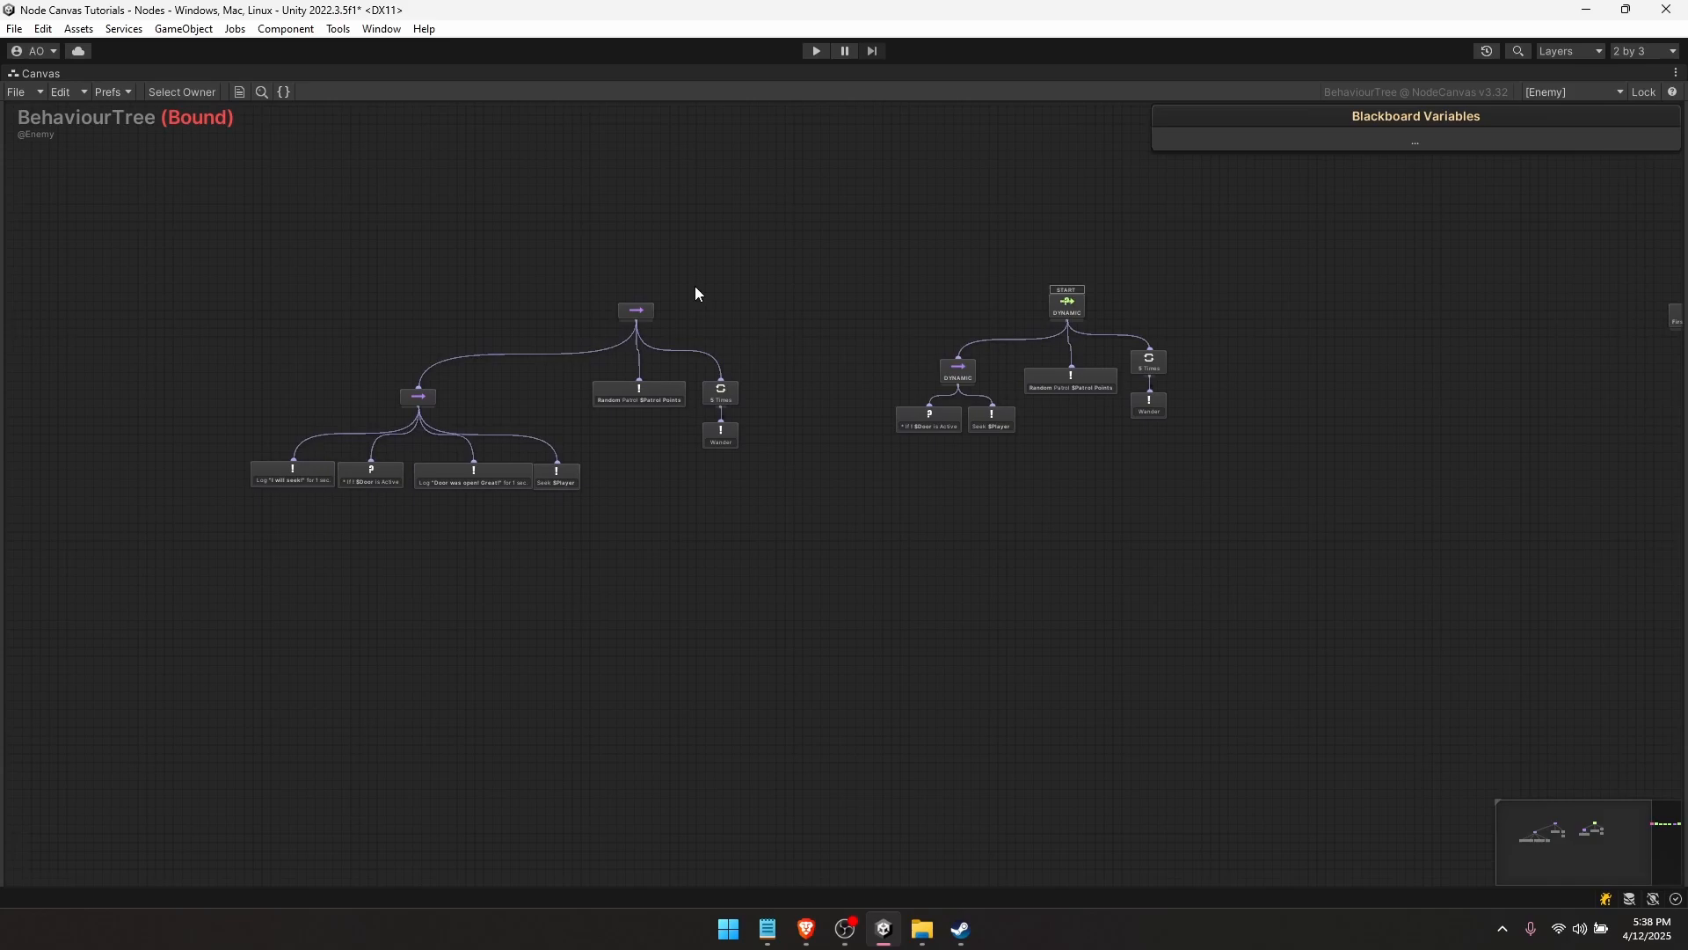
click(633, 309)
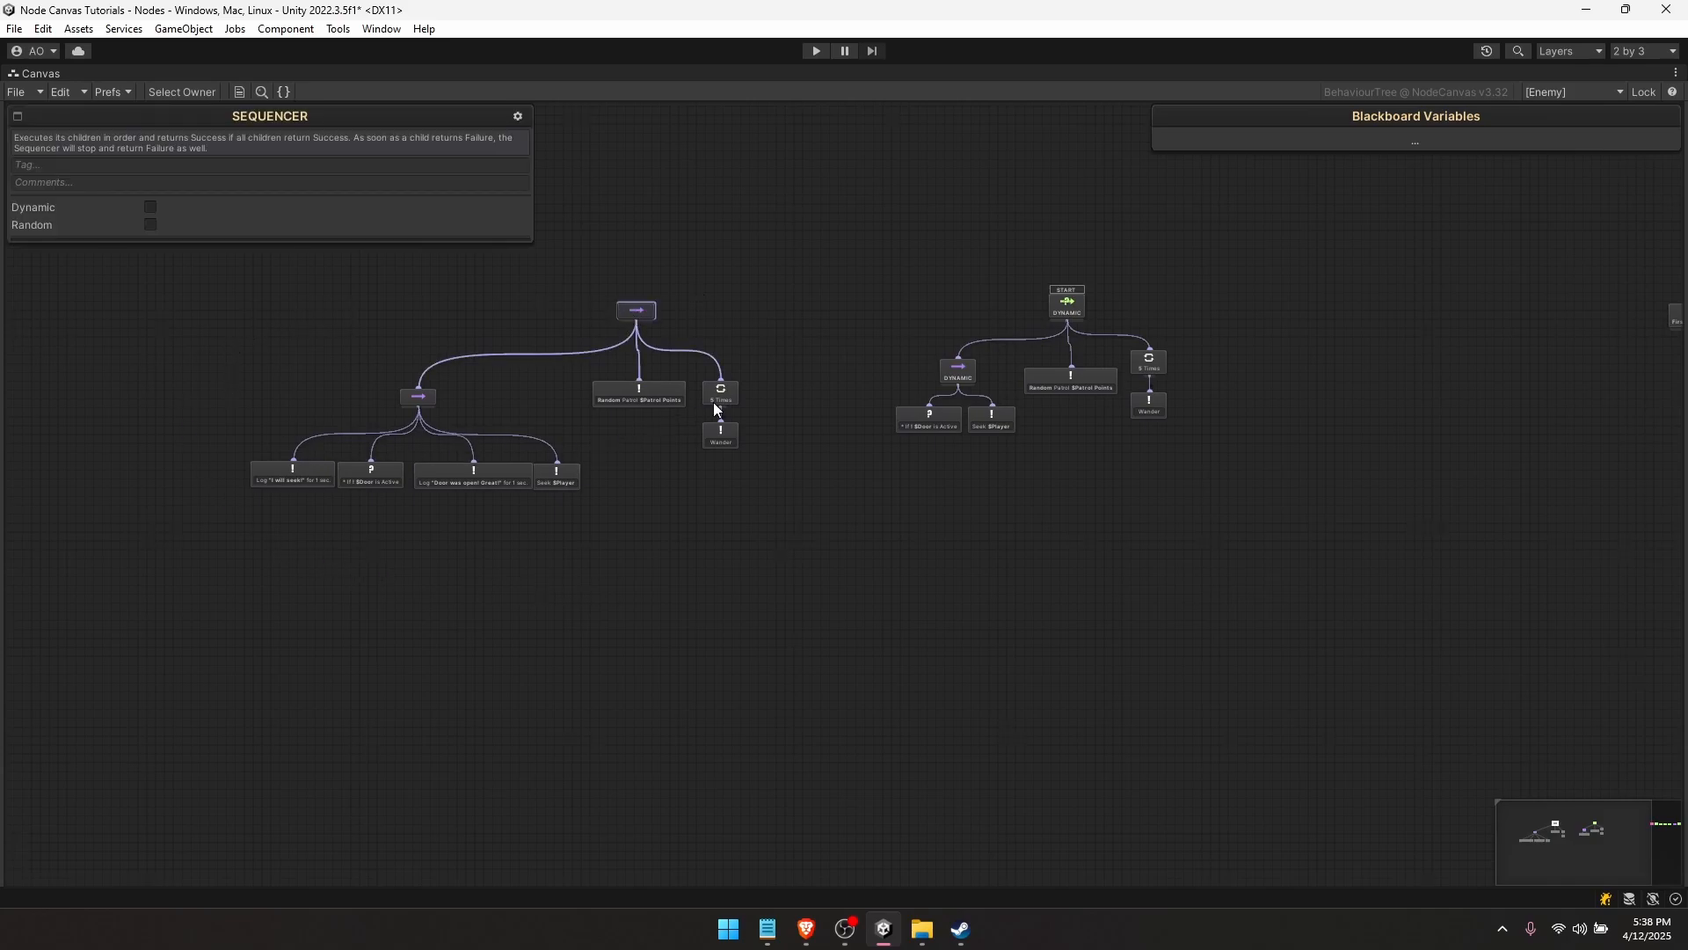
scroll(510, 379, up, 1)
middle_drag(824, 430, 217, 497)
click(679, 338)
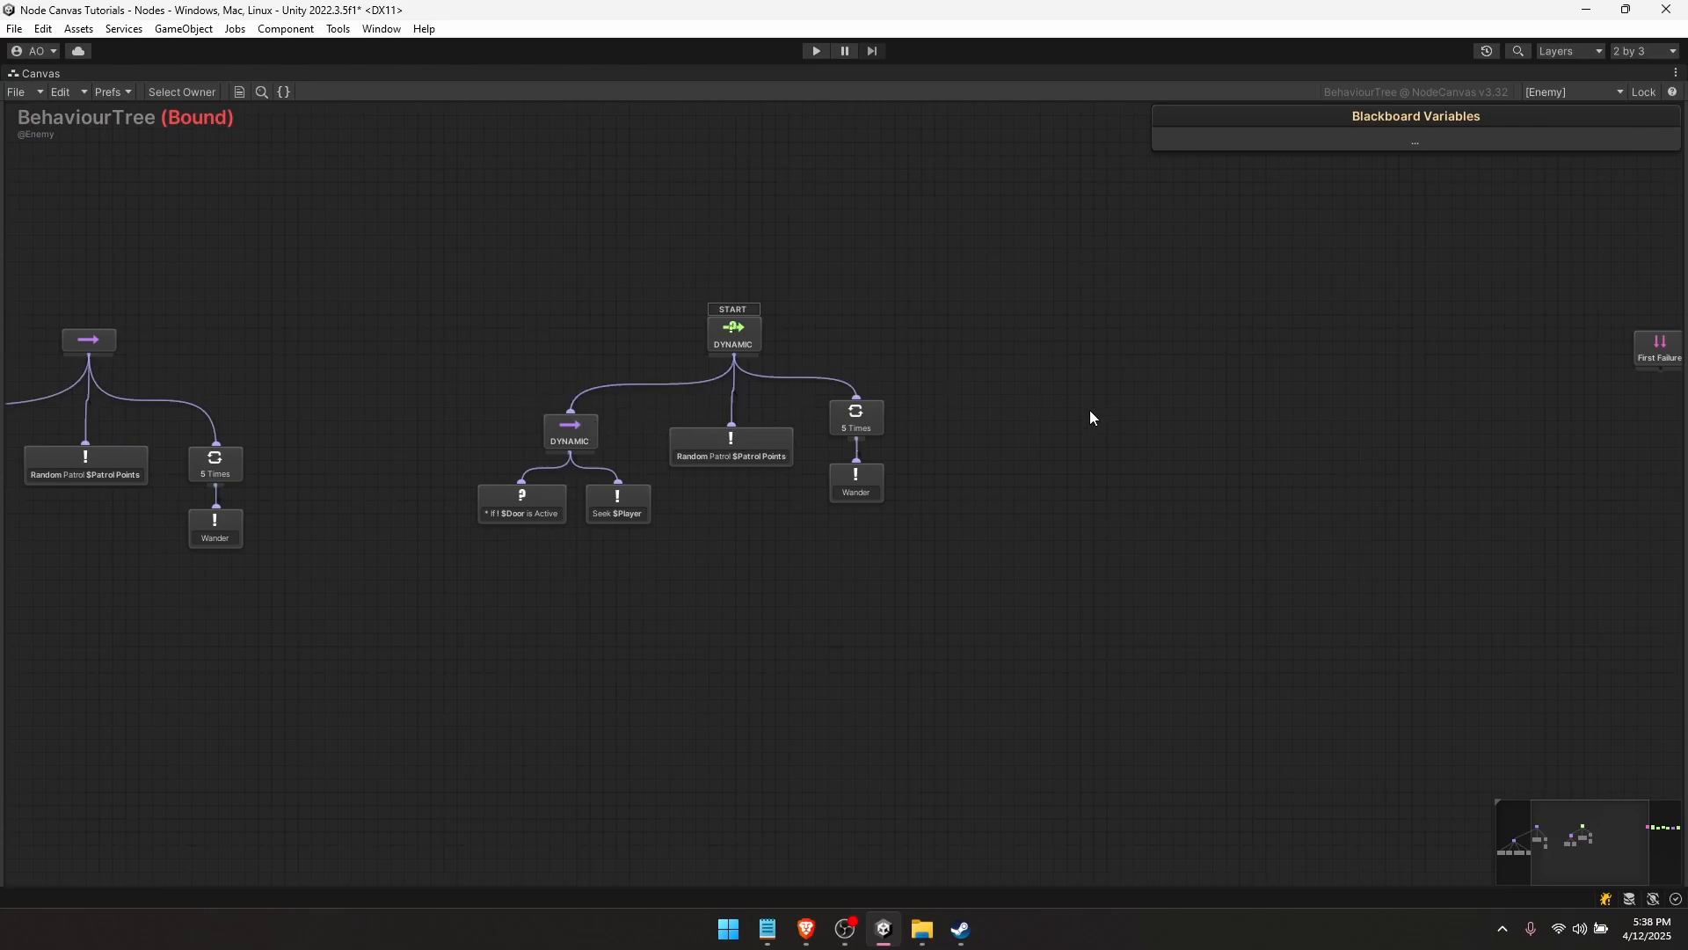
- Set the First Failure Parallel node as the behaviour tree's start node
middle_drag(1089, 410, 576, 420)
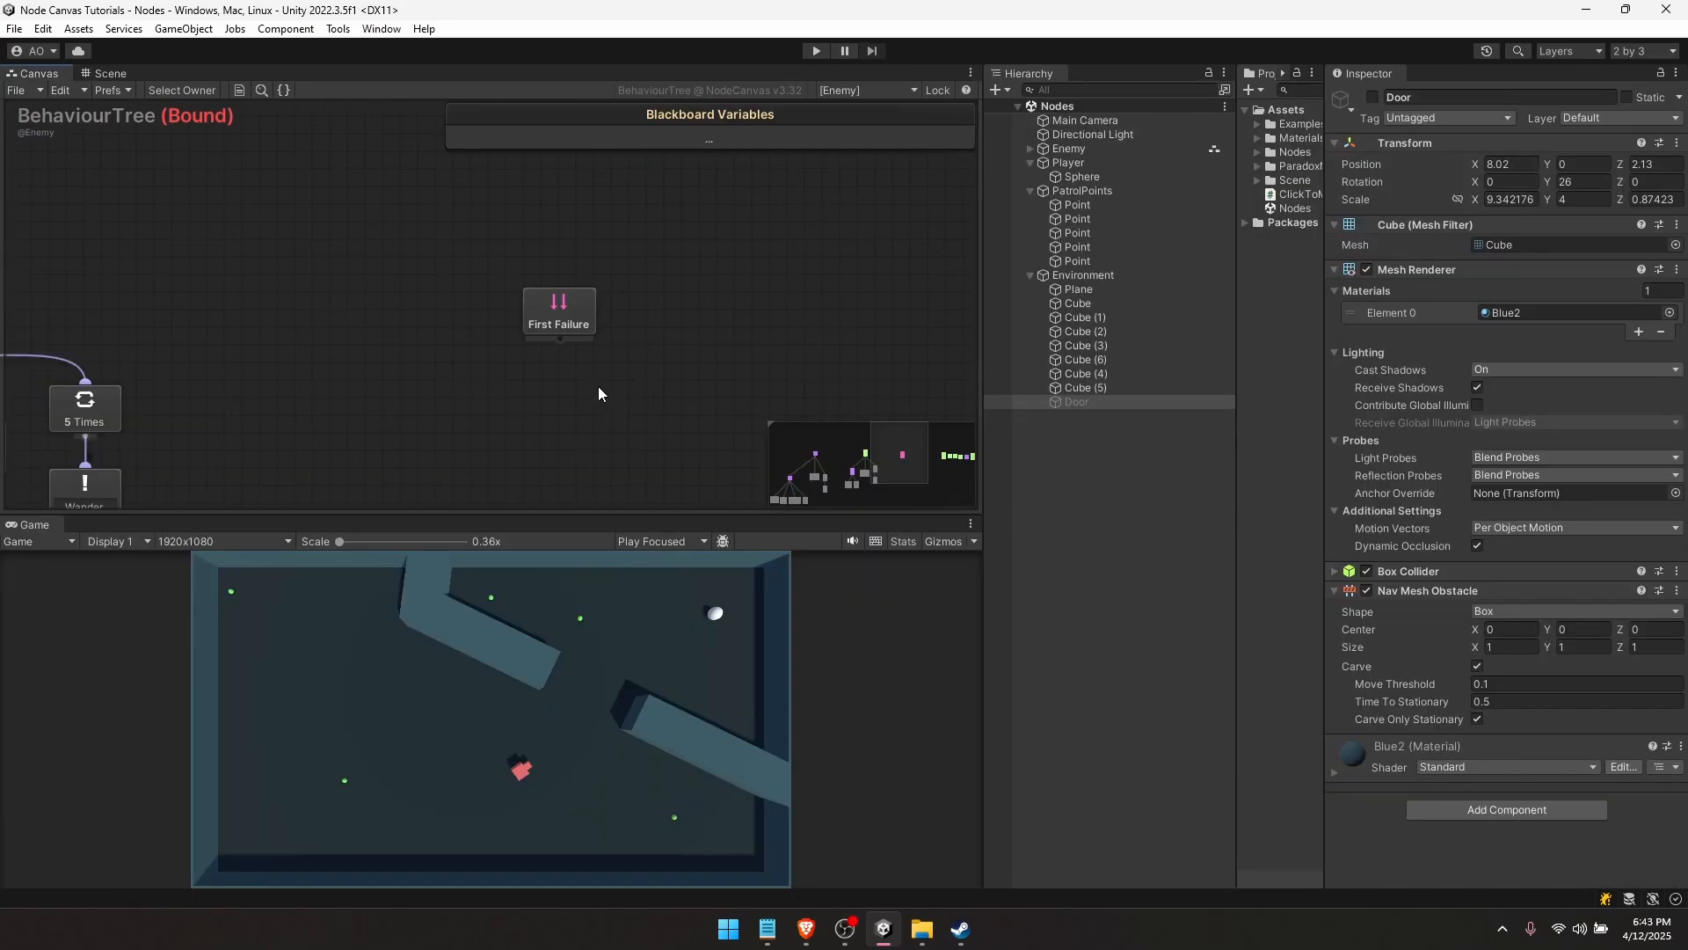
click(570, 299)
middle_drag(570, 299, 613, 337)
right_click(587, 340)
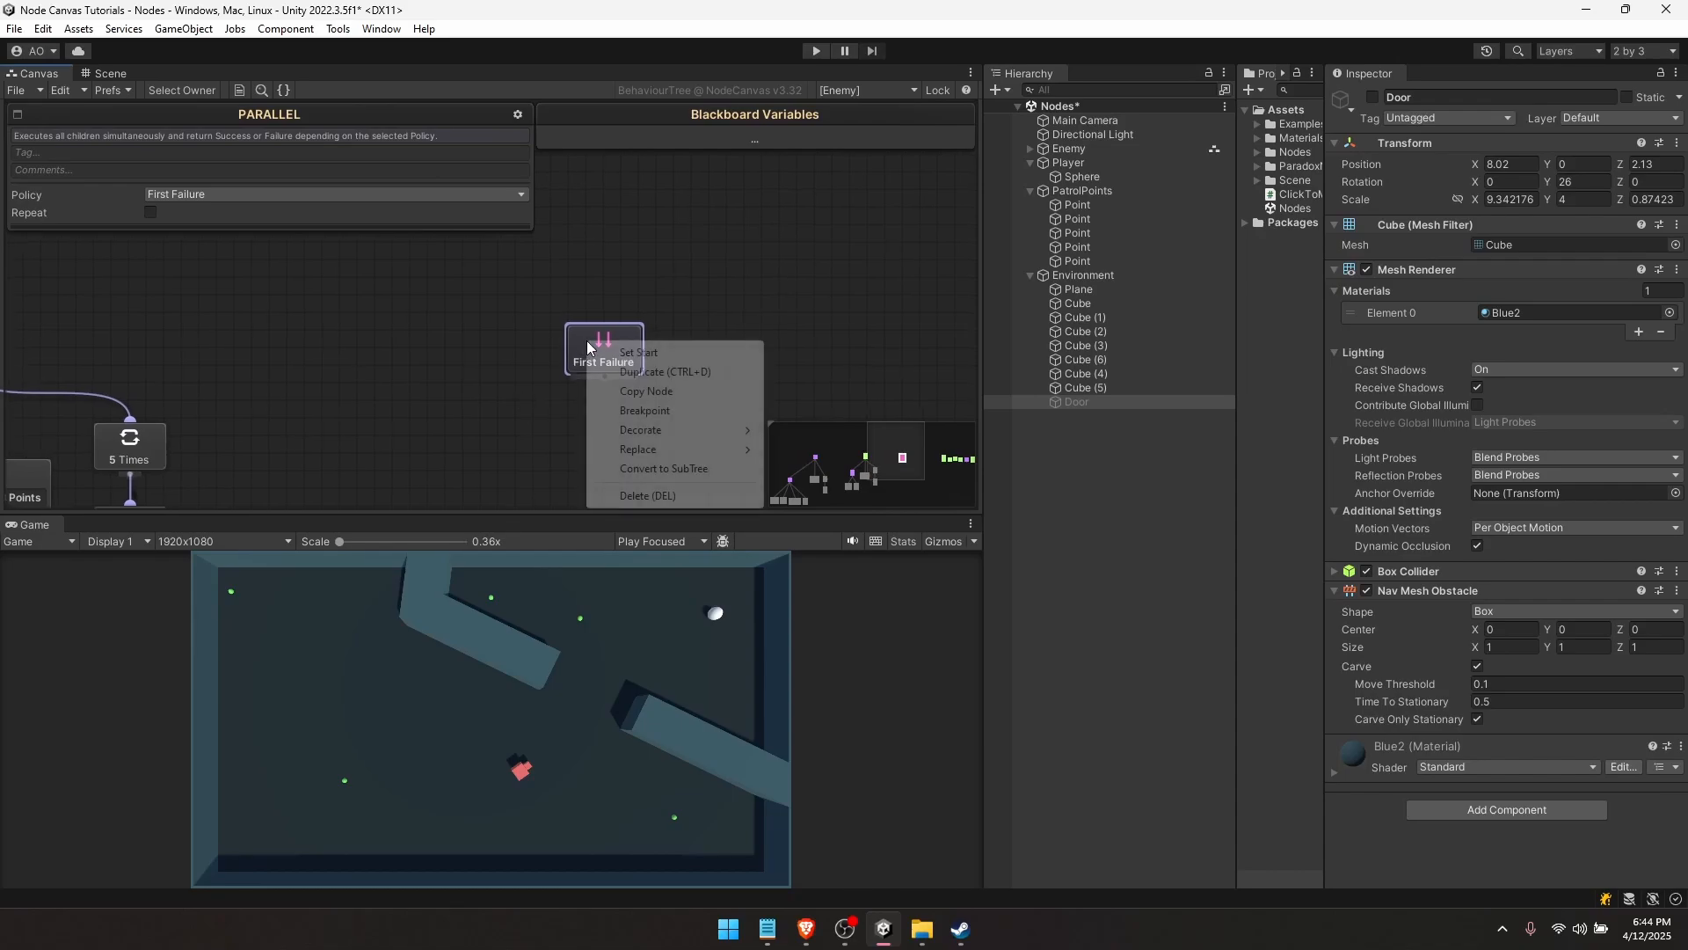
click(650, 352)
click(550, 384)
middle_drag(623, 415, 608, 364)
- Review the available Policy options of the Parallel start node without changing the selection
click(611, 290)
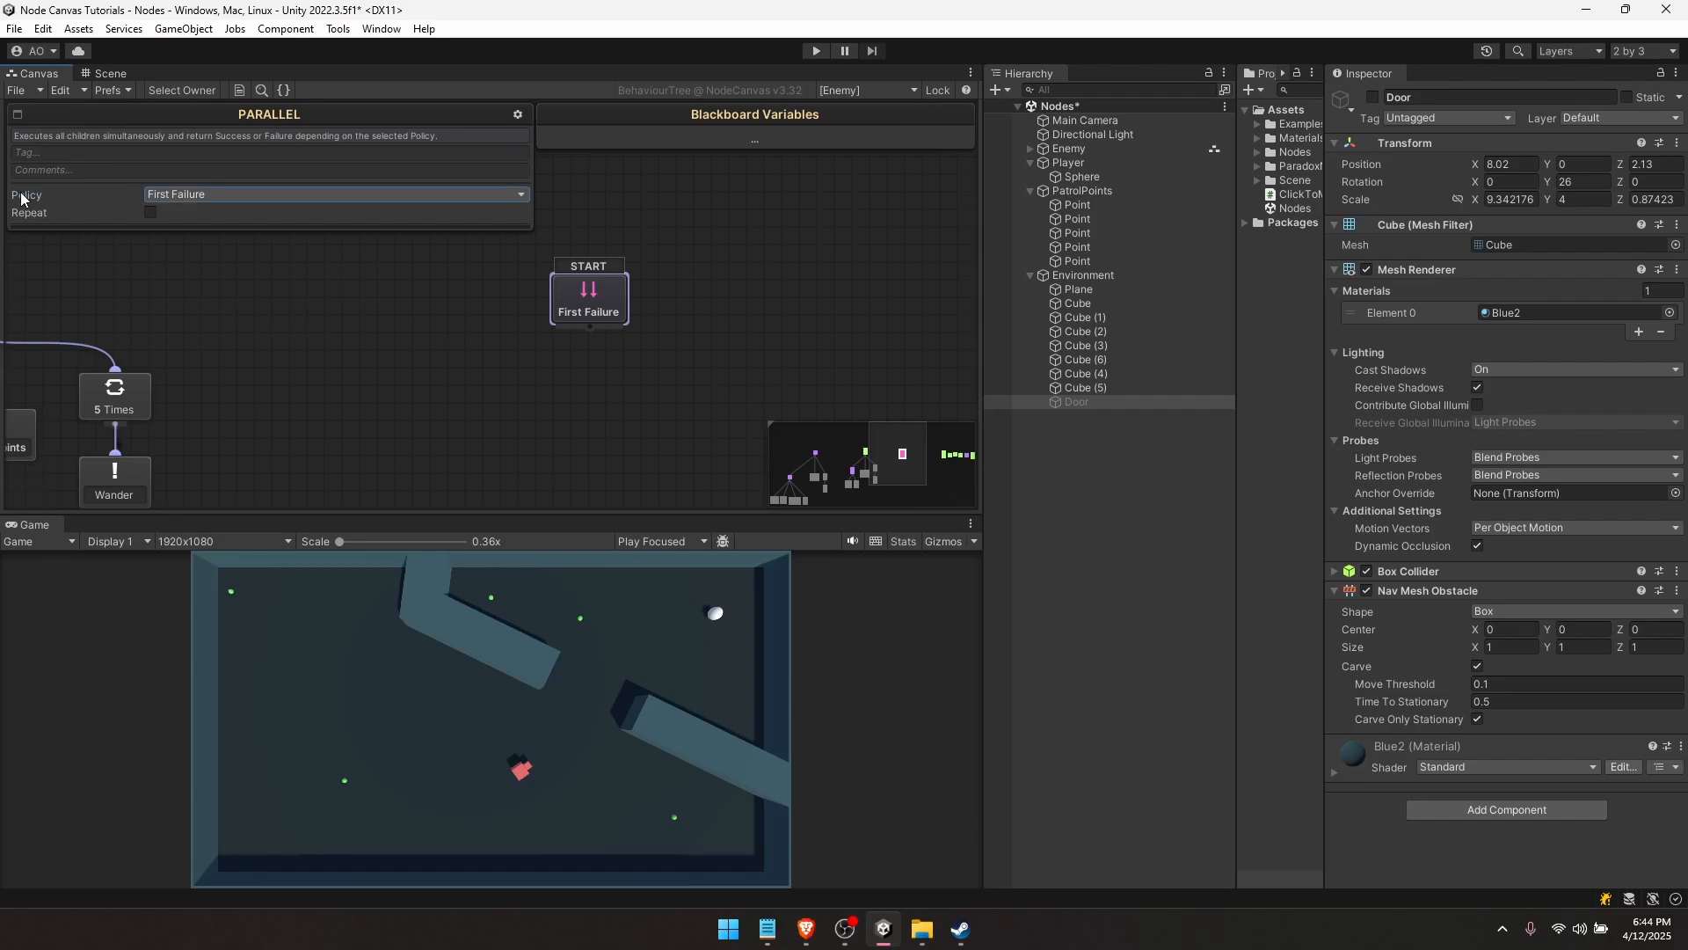
click(184, 201)
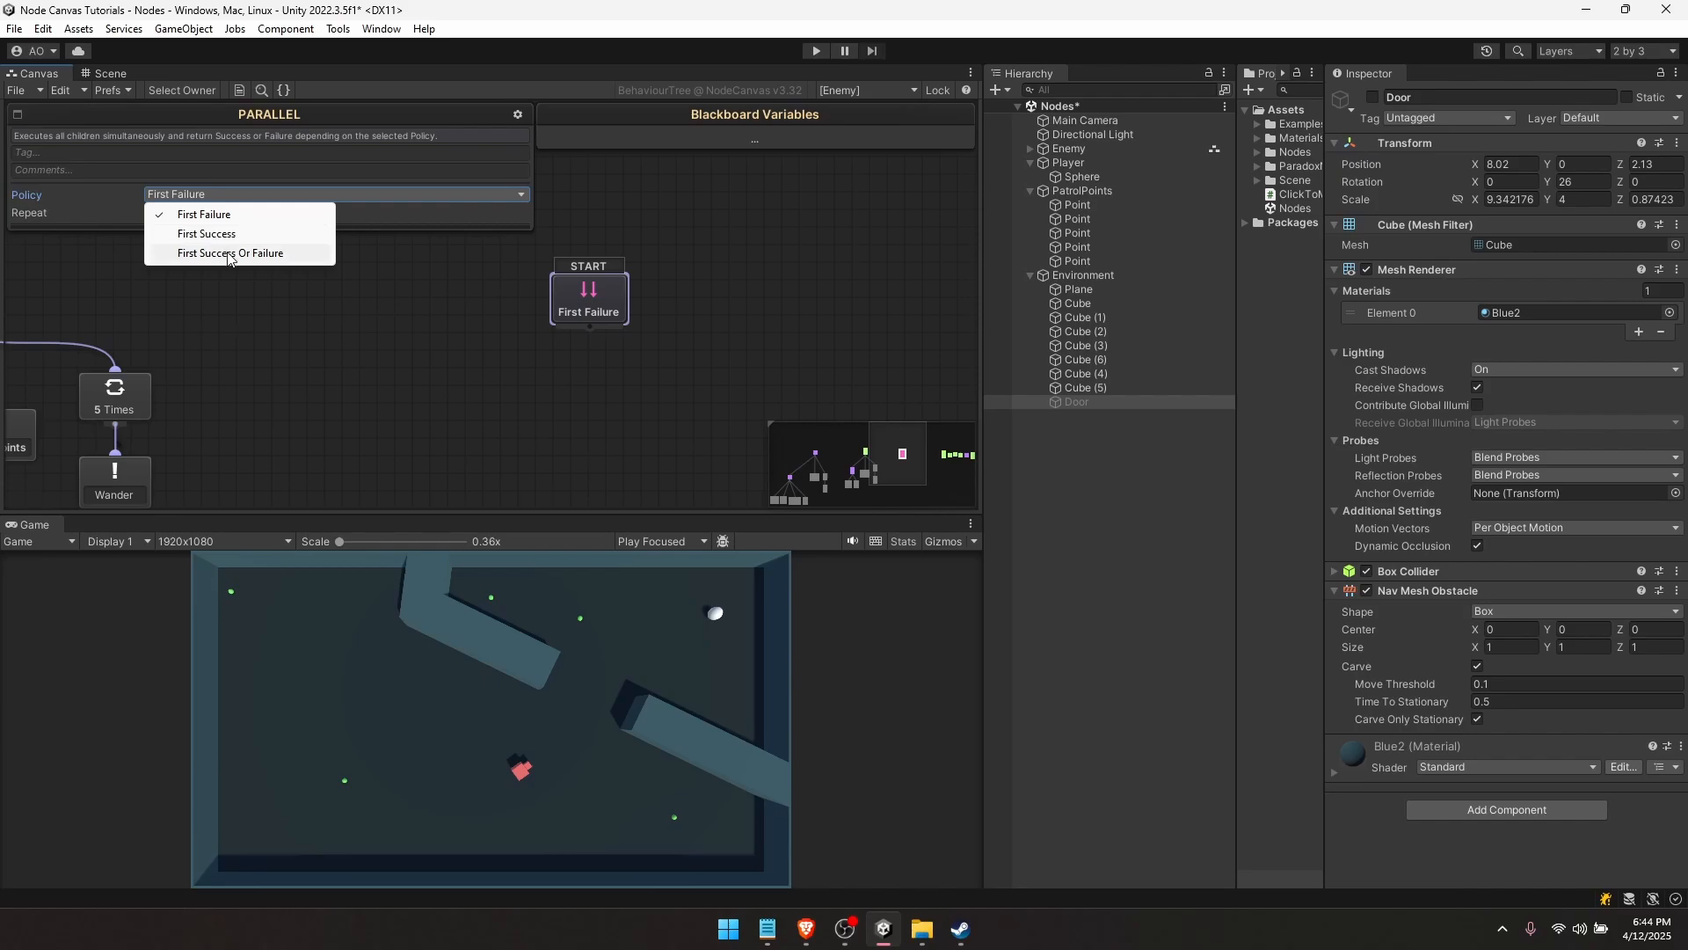
click(102, 186)
- Locate the action nodes in the Dynamic Selector's tree and maximize the canvas
click(479, 339)
middle_drag(478, 339, 686, 301)
scroll(686, 301, down, 1)
middle_drag(546, 372, 626, 351)
scroll(441, 409, up, 1)
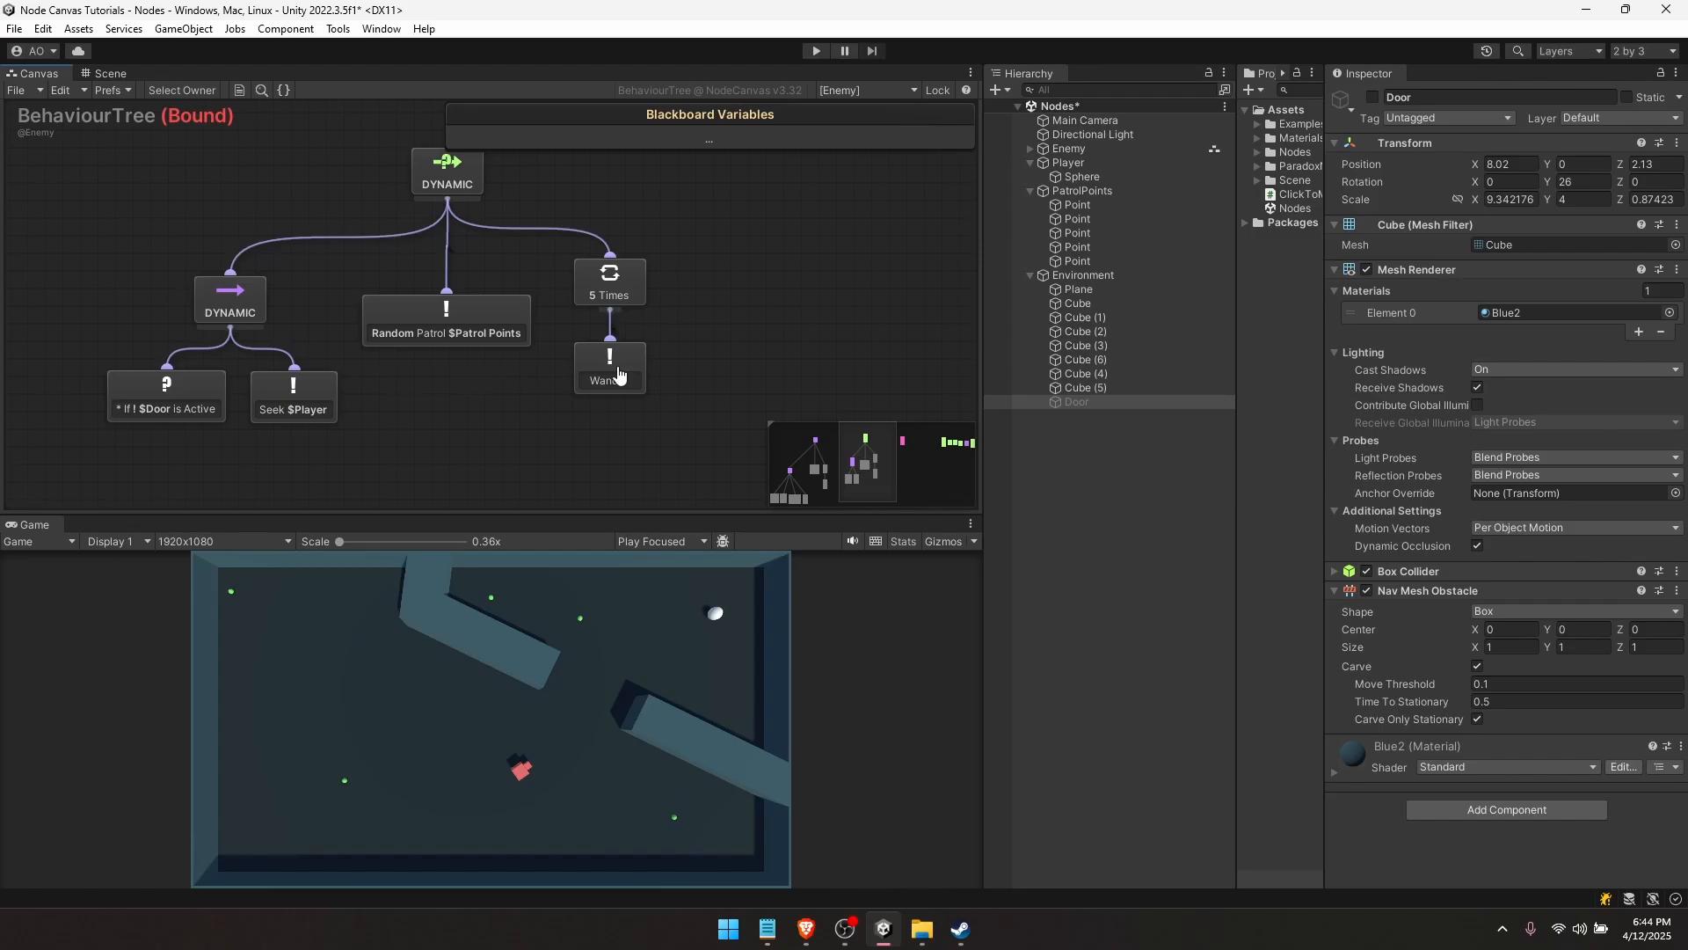
middle_drag(434, 379, 396, 381)
click(602, 390)
middle_drag(241, 457, 552, 462)
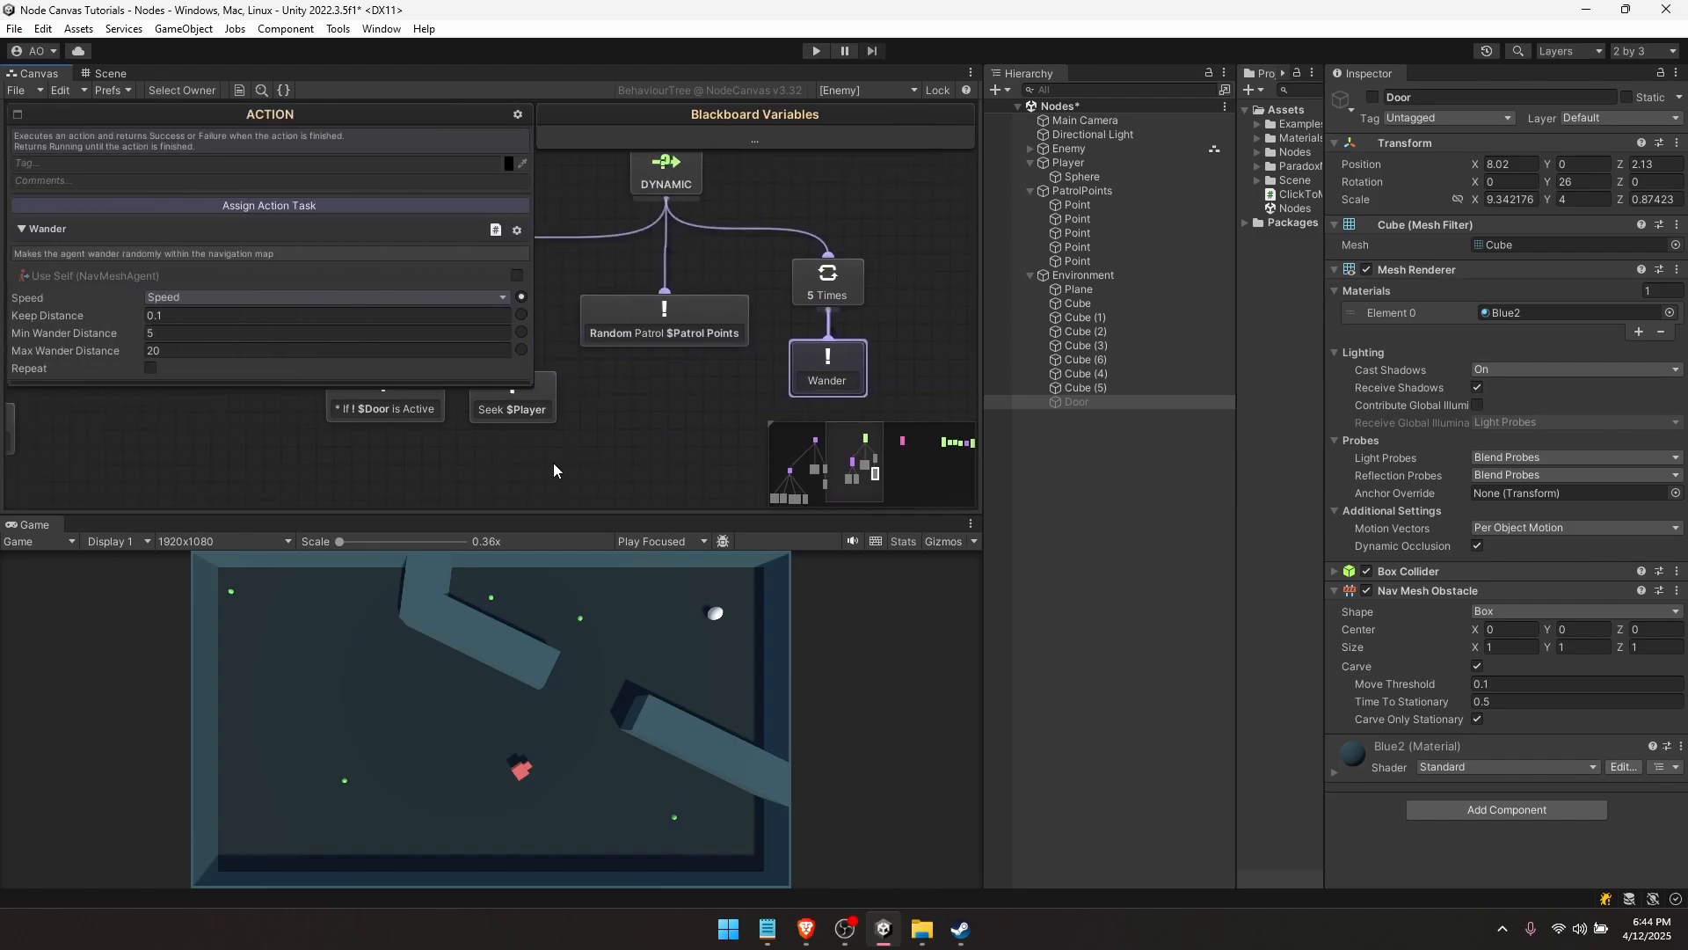
key(shift+space)
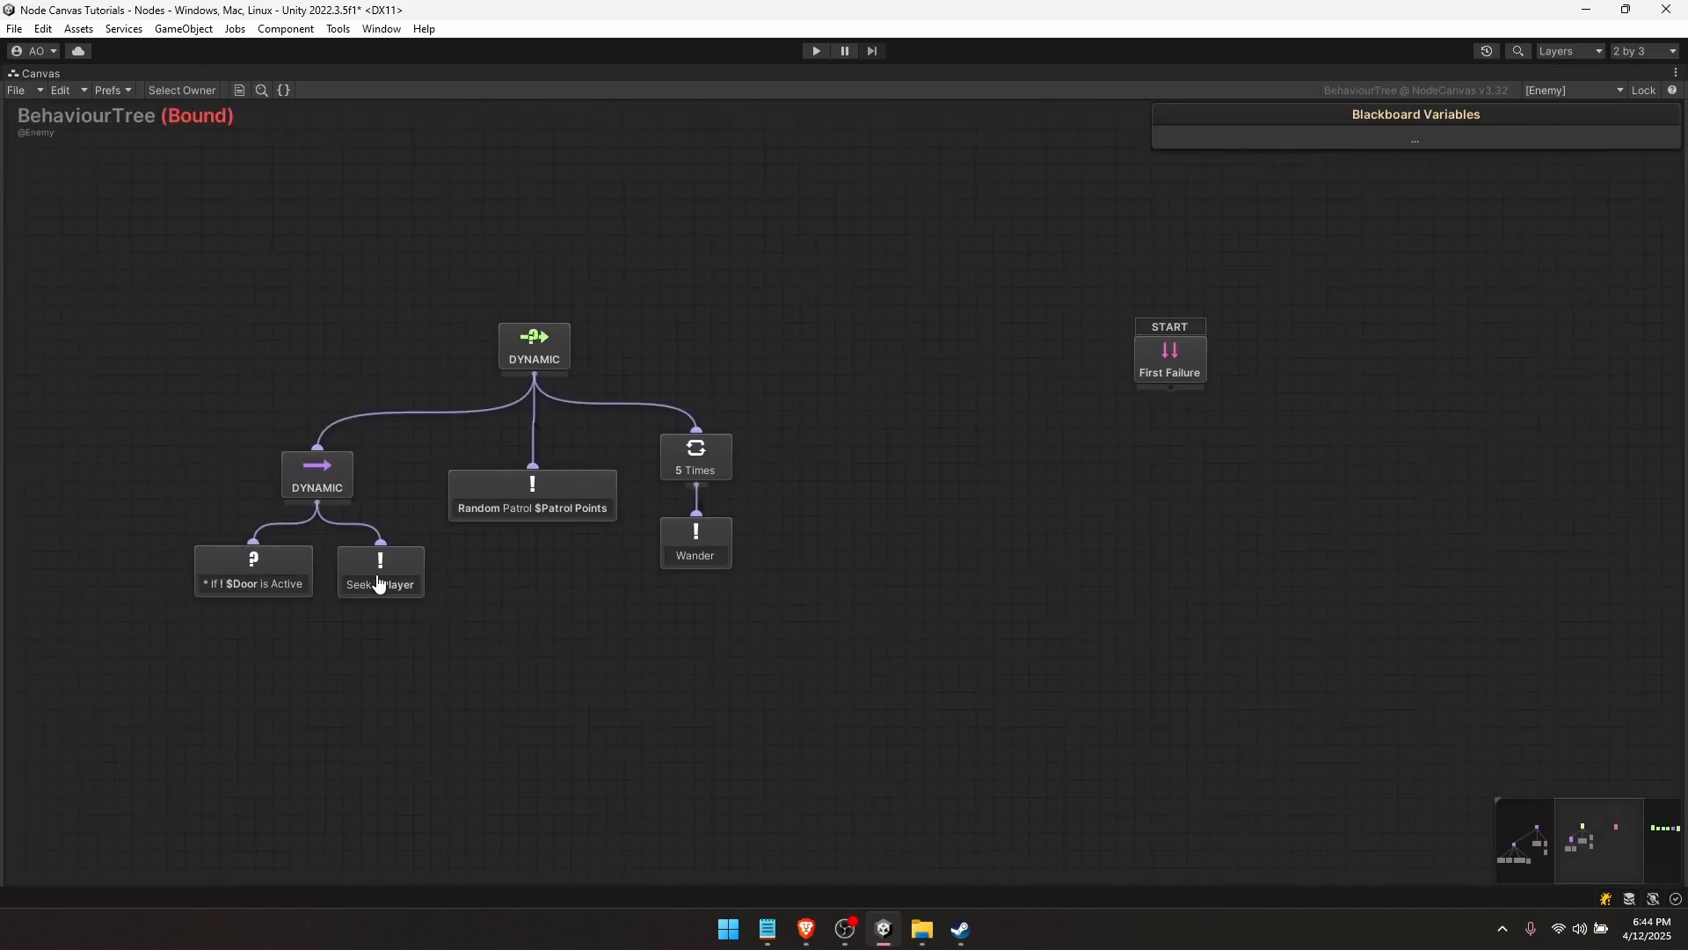
- Copy the Seek $Player action from the Selector's tree and paste it below the Parallel start node
click(380, 580)
click(525, 509)
click(368, 585)
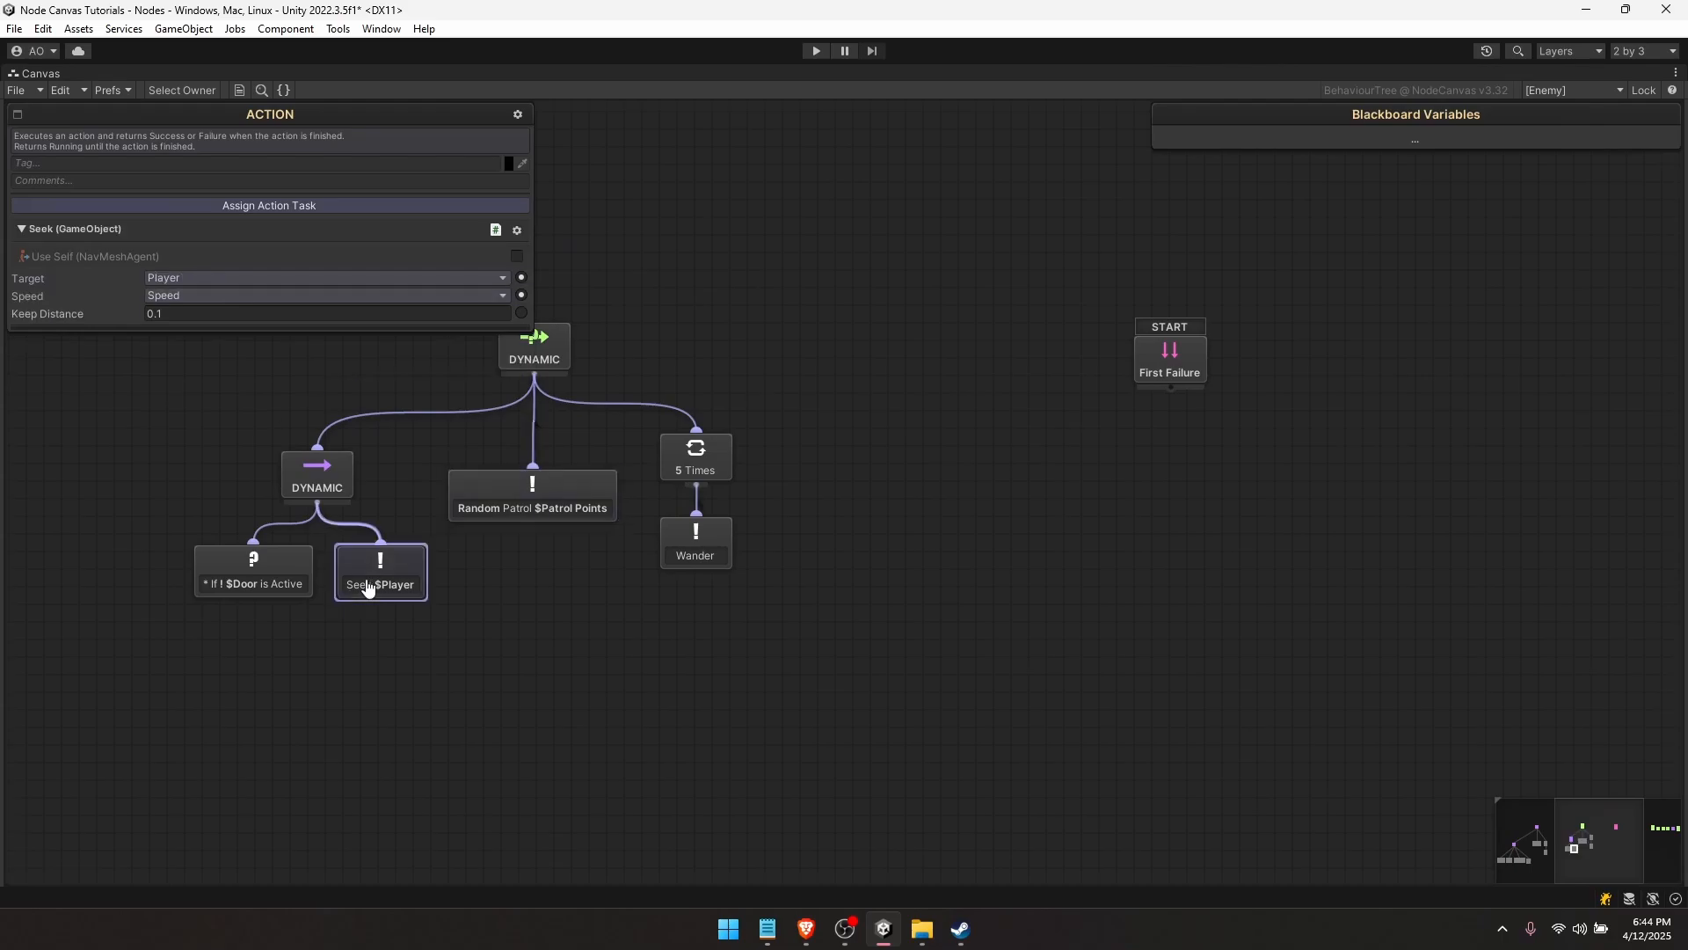
key(ctrl+c)
key(ctrl+v)
- Copy the Random Patrol and Wander actions and paste them beside the Seek $Player copy under the Parallel node
click(552, 500)
key(ctrl+c)
key(ctrl+v)
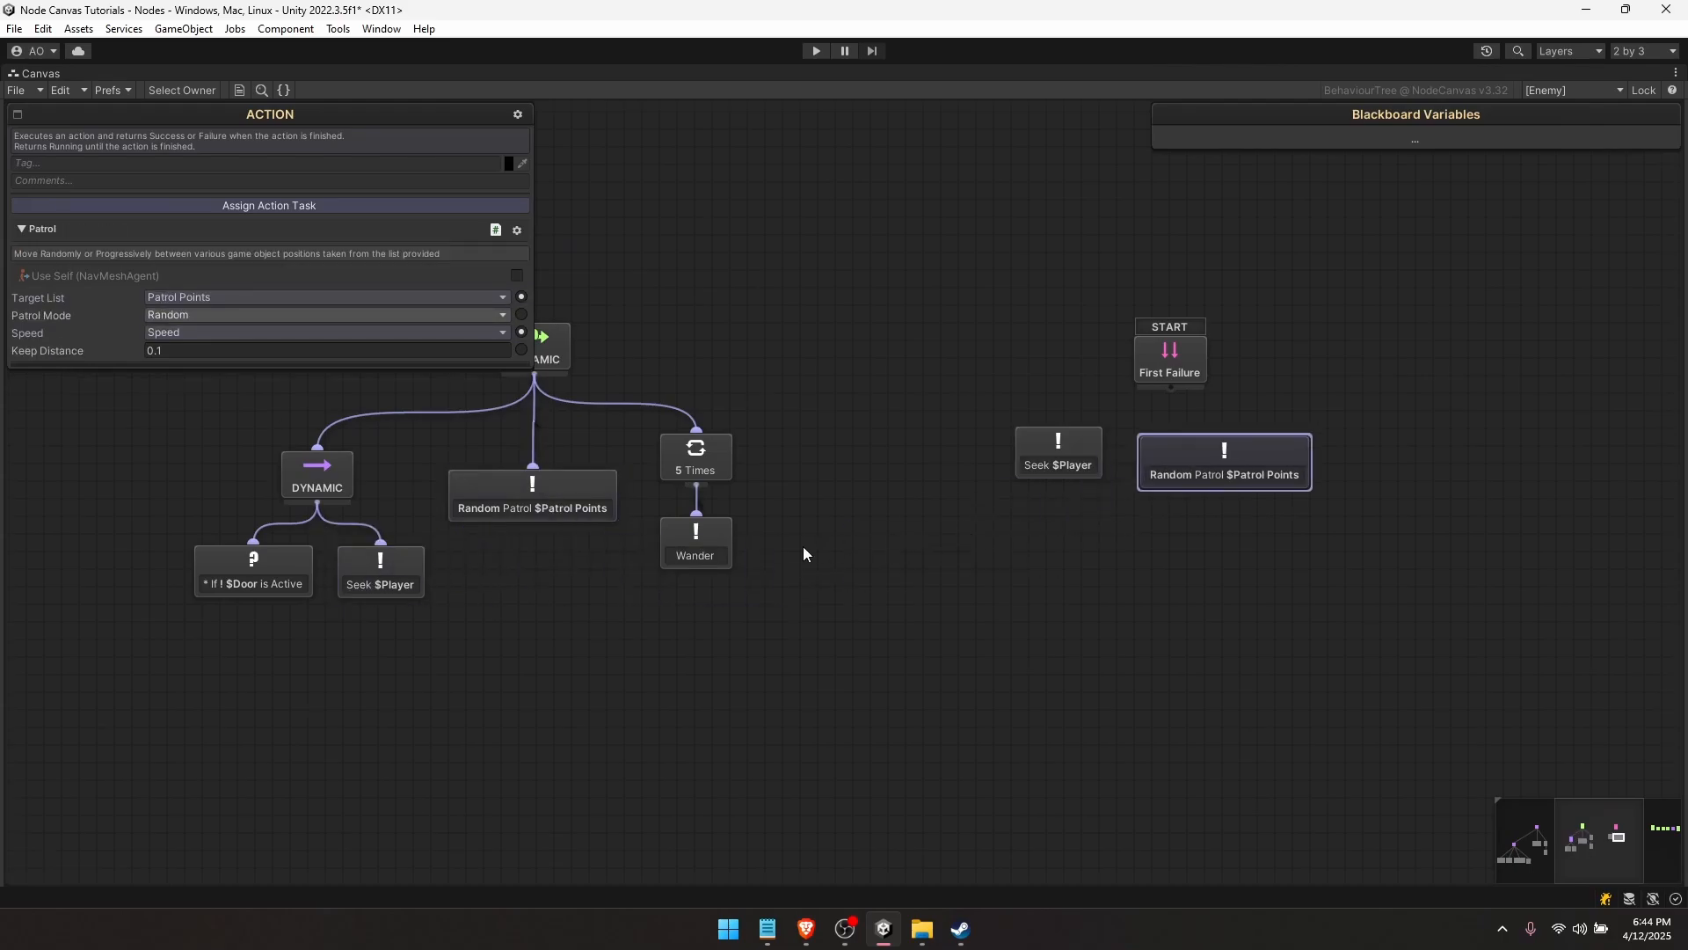
click(694, 543)
key(ctrl+c)
key(ctrl+v)
middle_drag(1250, 478, 853, 620)
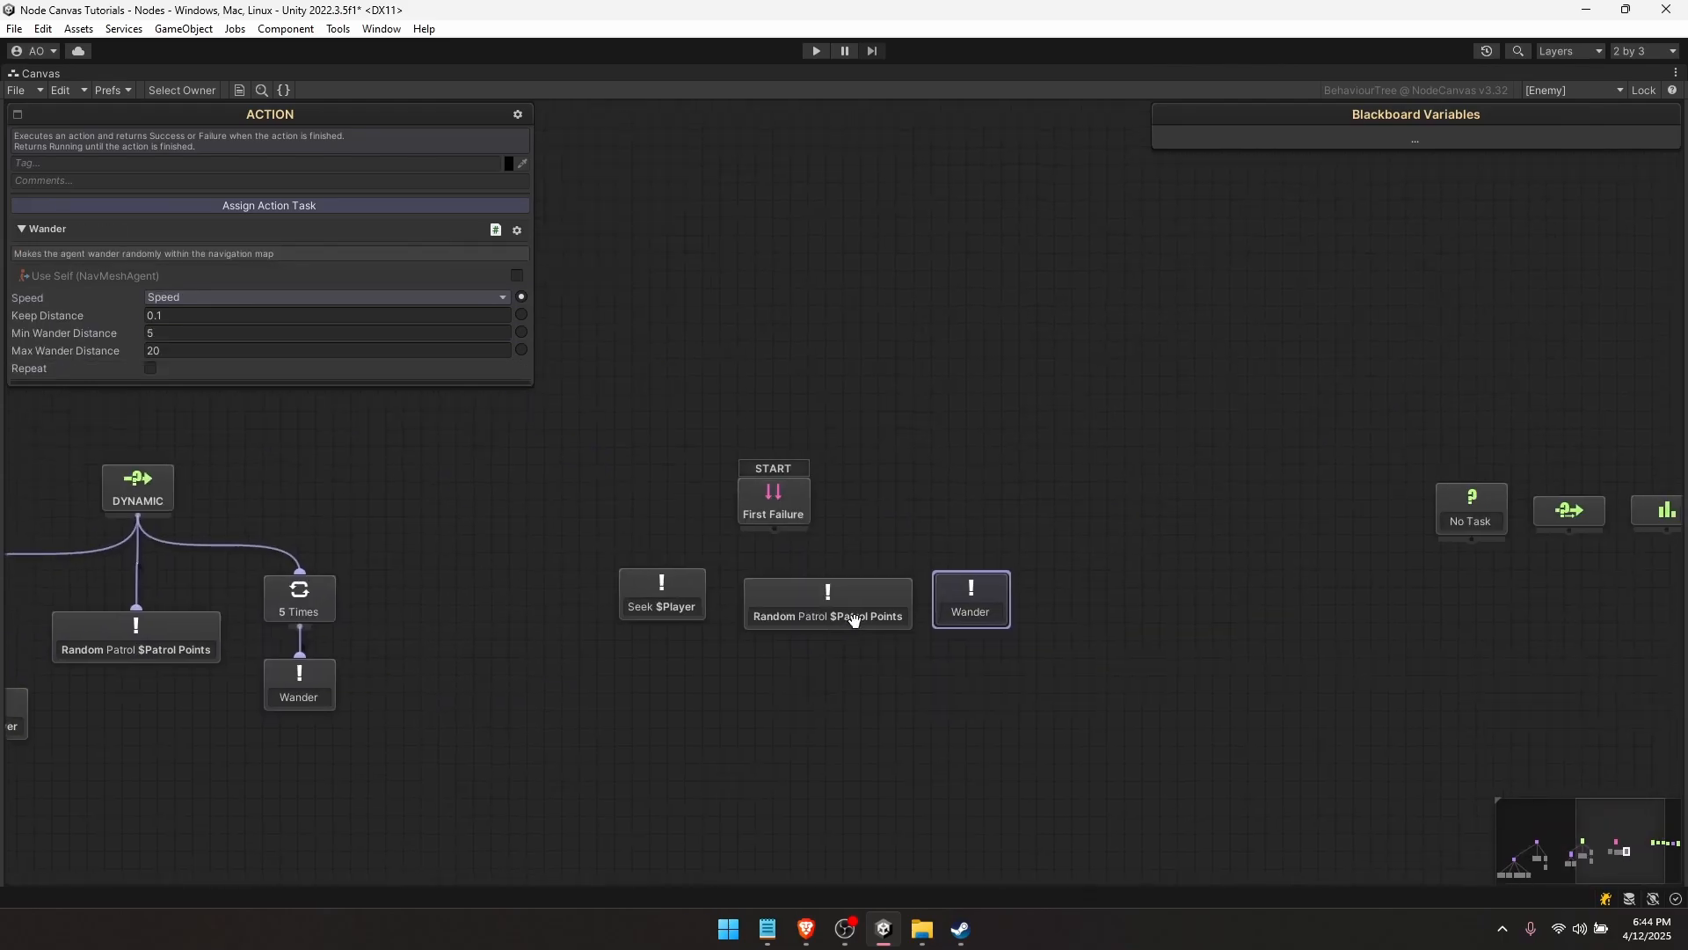
- Arrange the copied Seek, Random Patrol and Wander actions in a row beneath the Parallel node
drag(681, 615, 672, 633)
drag(818, 606, 801, 612)
drag(967, 606, 953, 620)
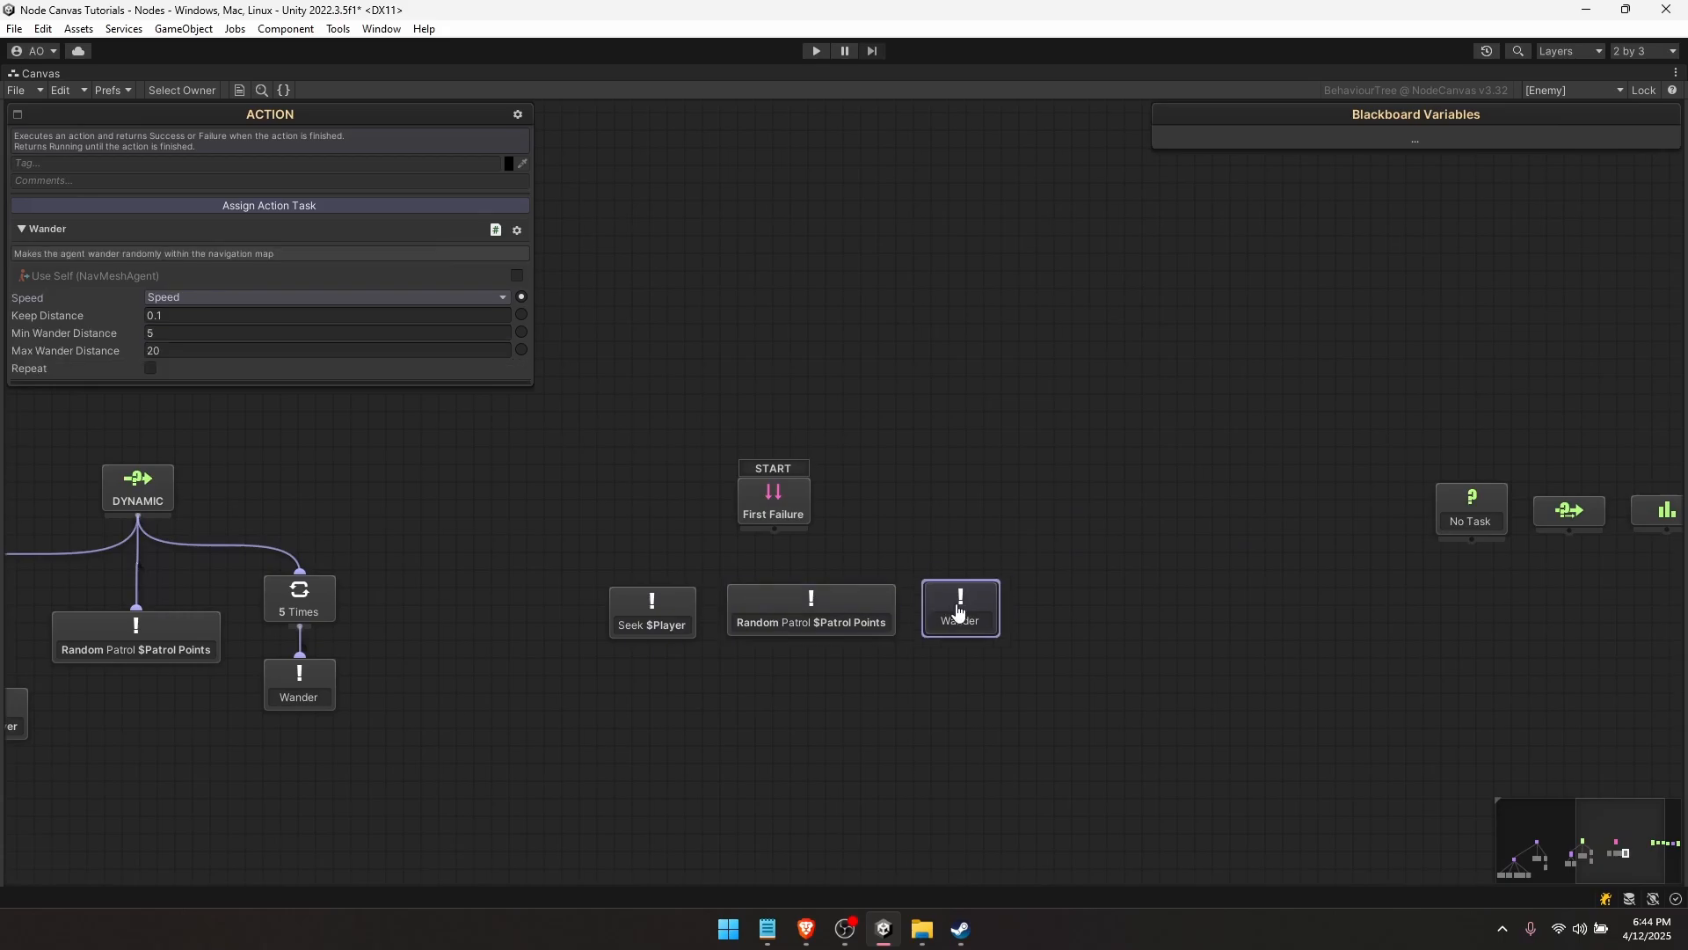
click(776, 550)
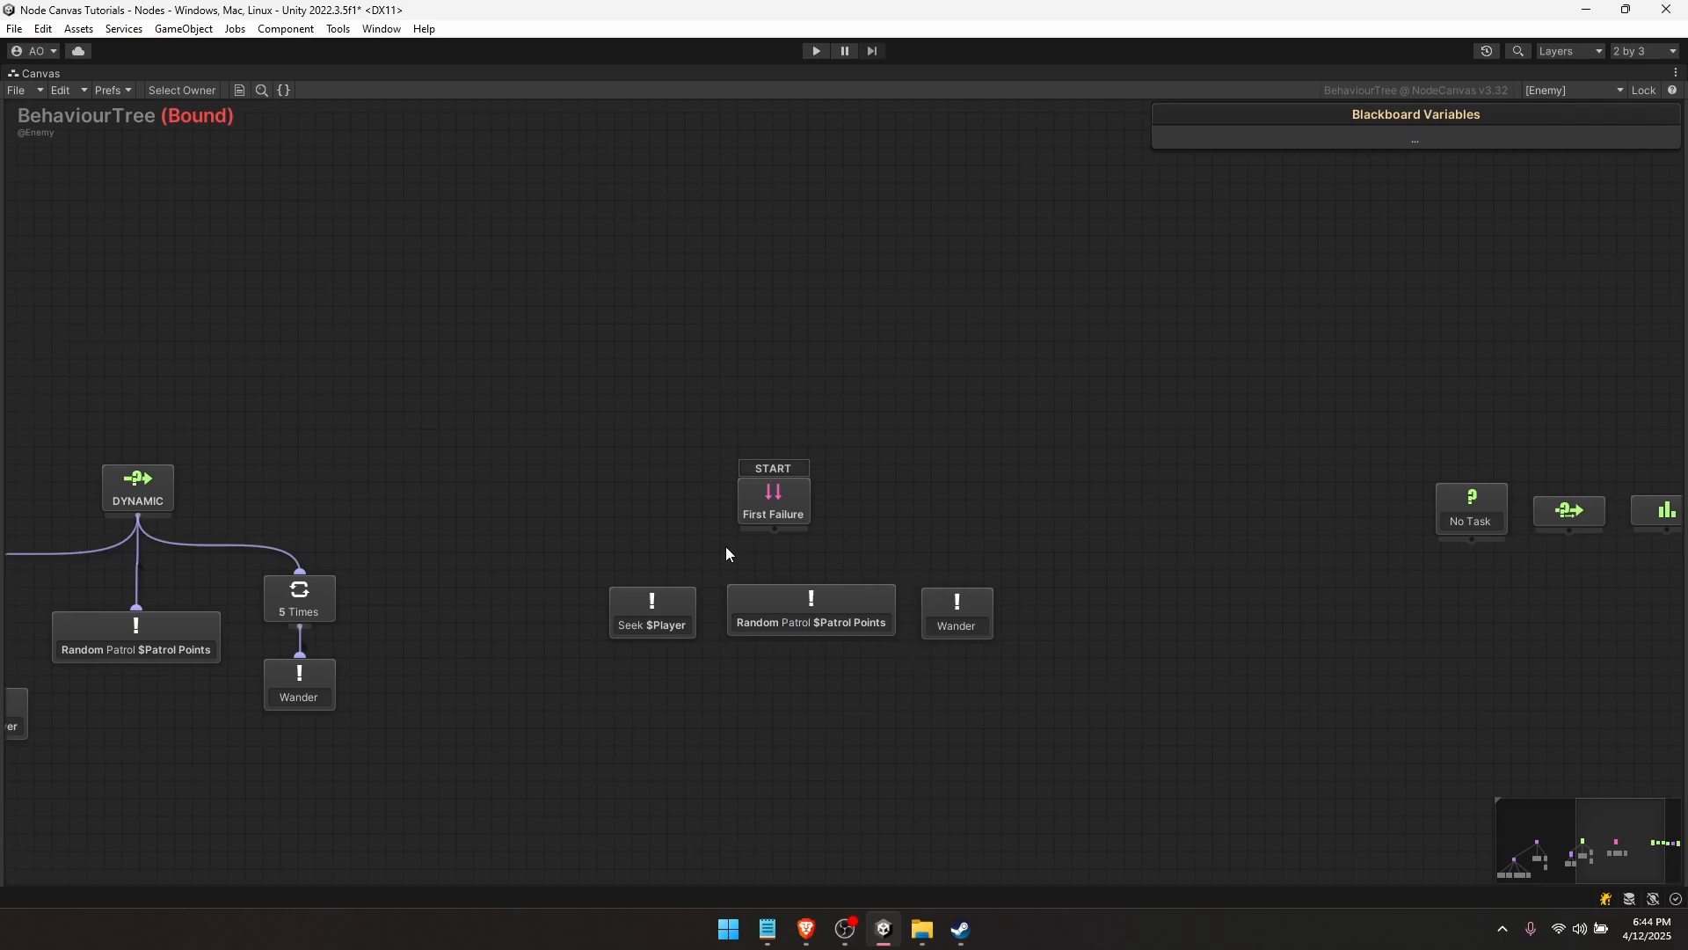
middle_drag(749, 660, 731, 598)
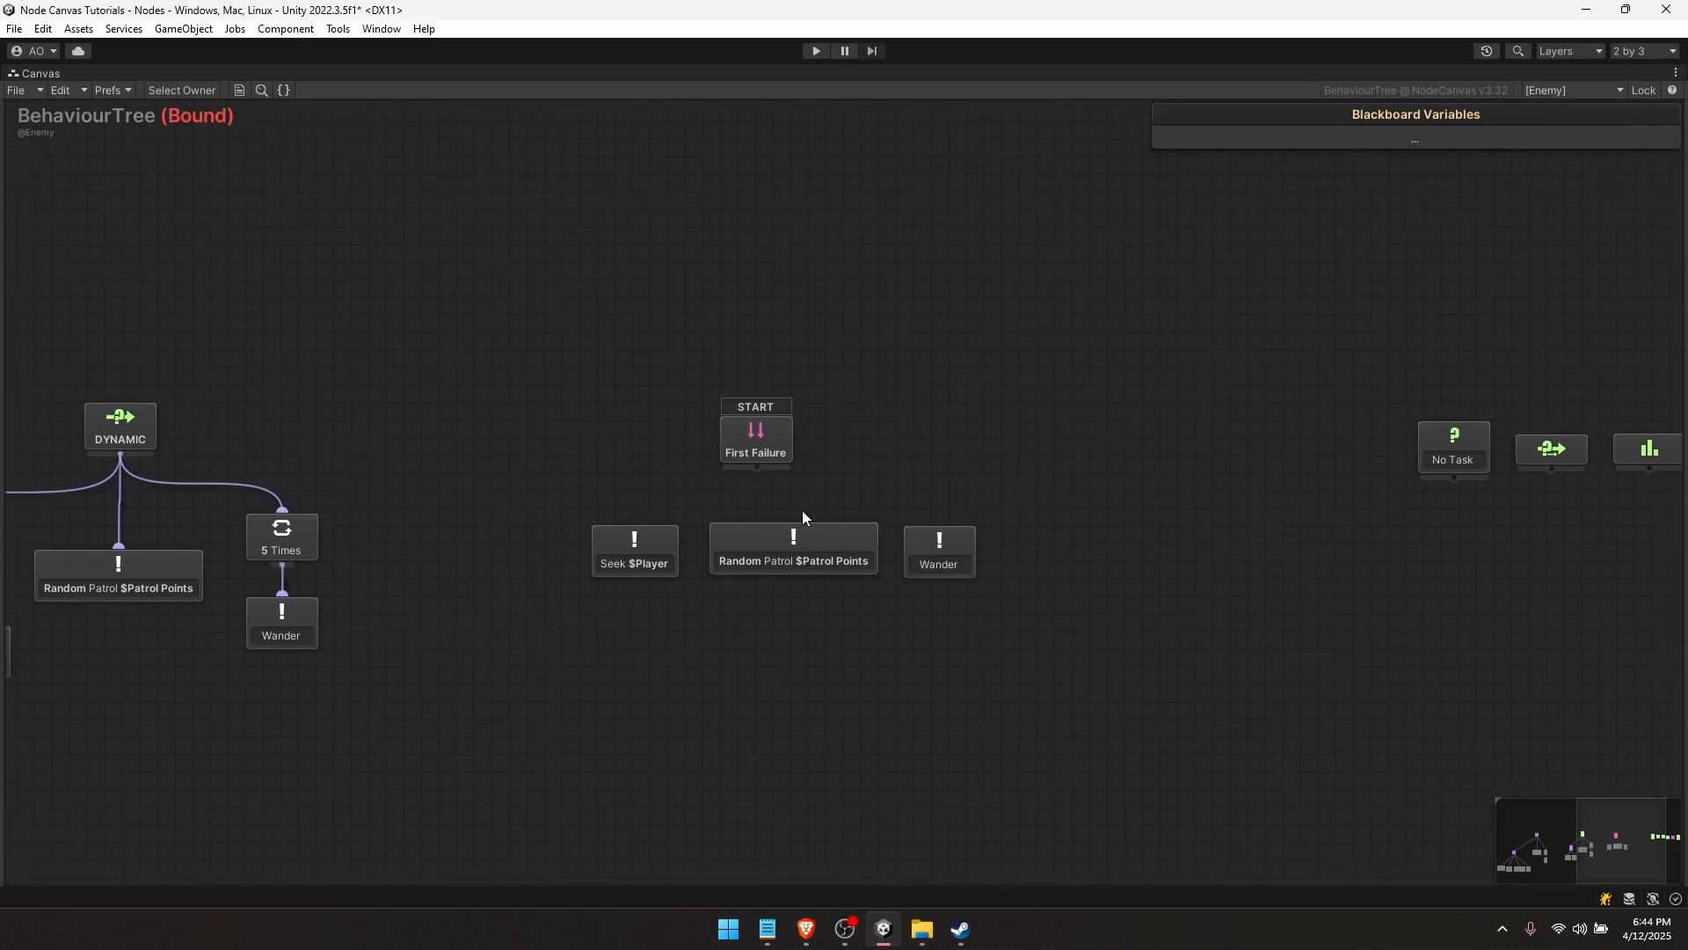
middle_drag(802, 514, 842, 499)
- Delete the Random Patrol and Wander copies and move the Seek $Player copy just beneath the Parallel node
drag(844, 544, 723, 692)
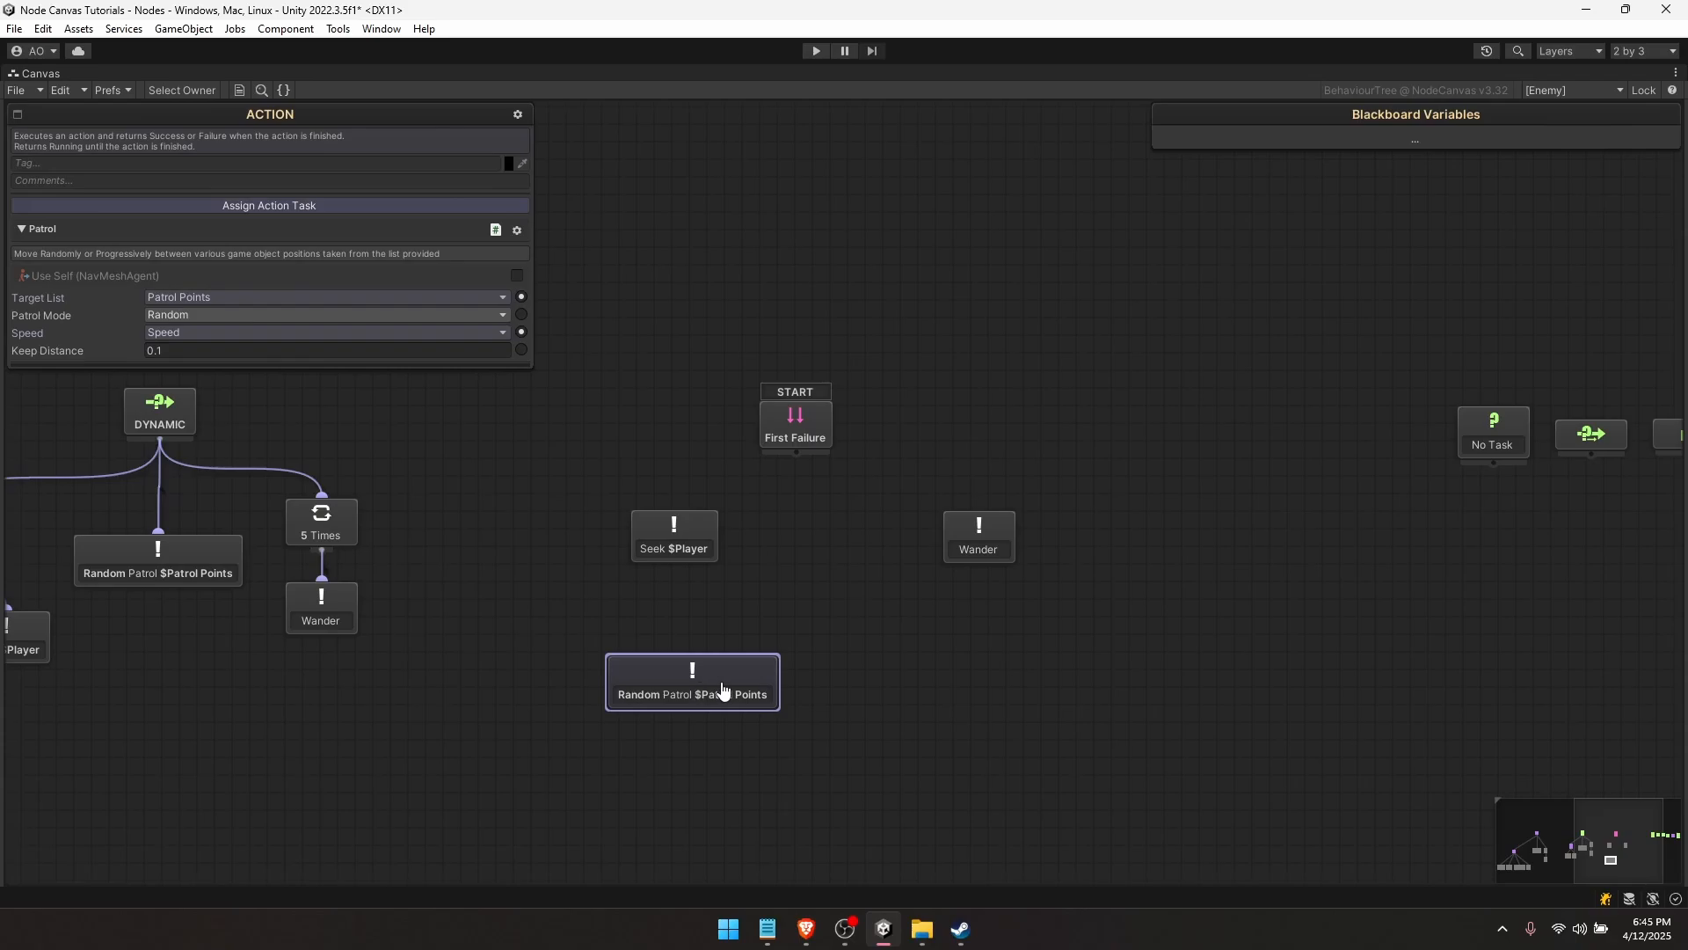
key(Delete)
click(978, 538)
key(Delete)
drag(670, 548, 879, 525)
click(752, 524)
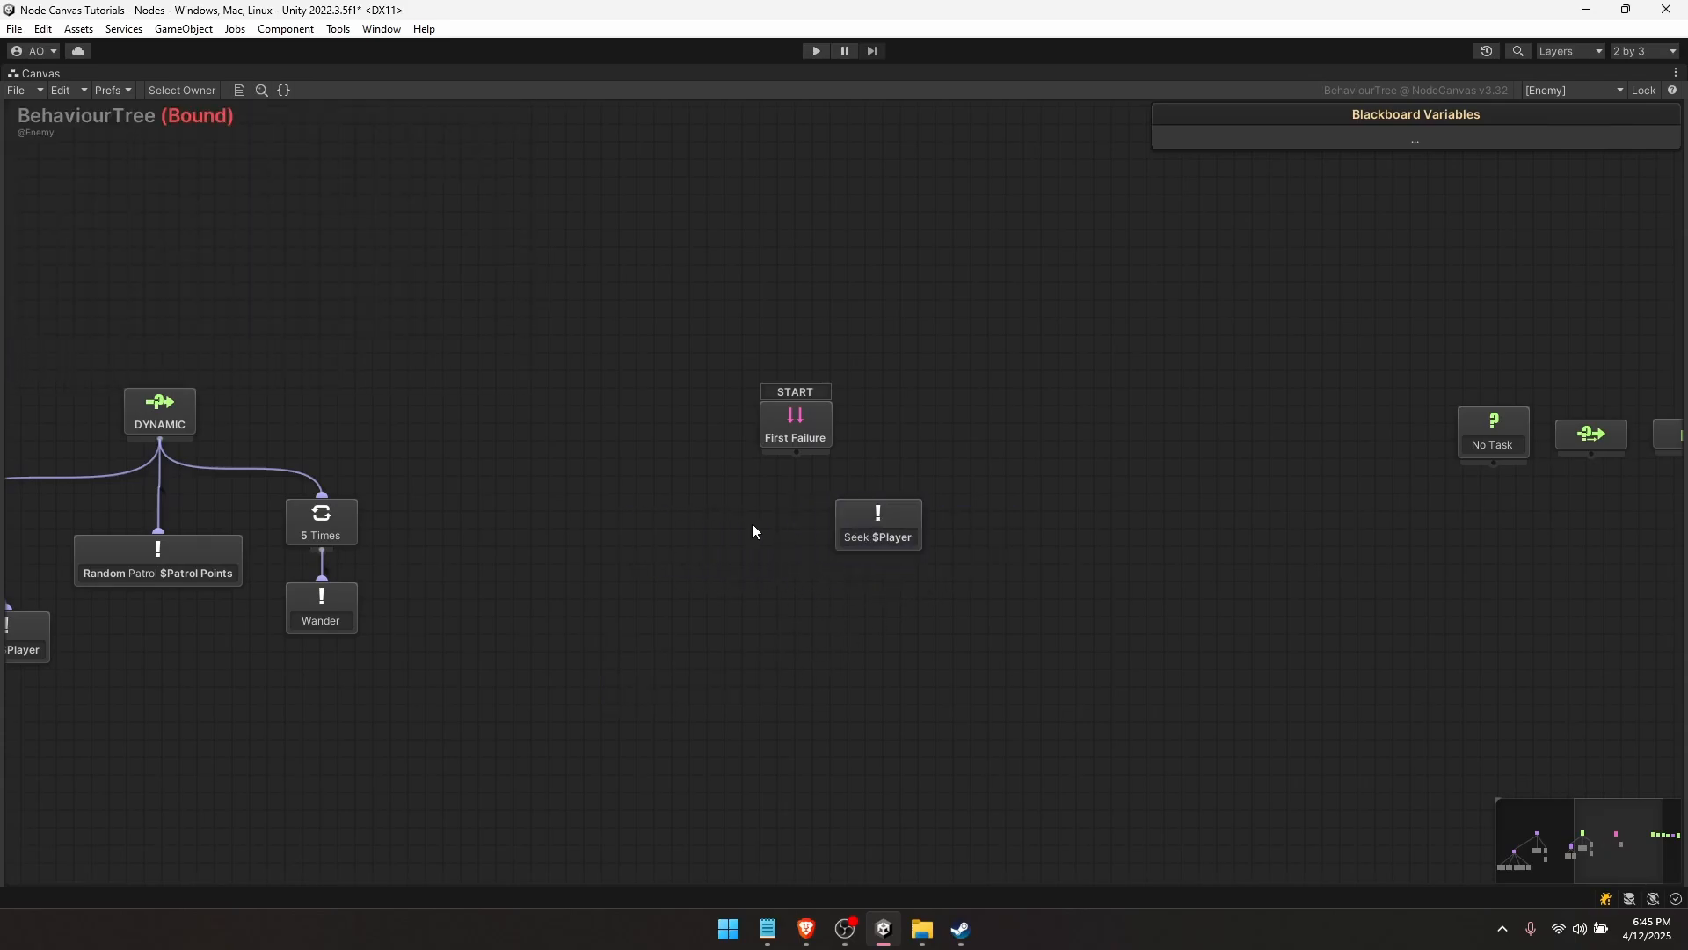
- Duplicate the inverted Door Is Active condition, place the copy beneath the Parallel start node, and connect the two
middle_drag(752, 524, 816, 532)
click(854, 439)
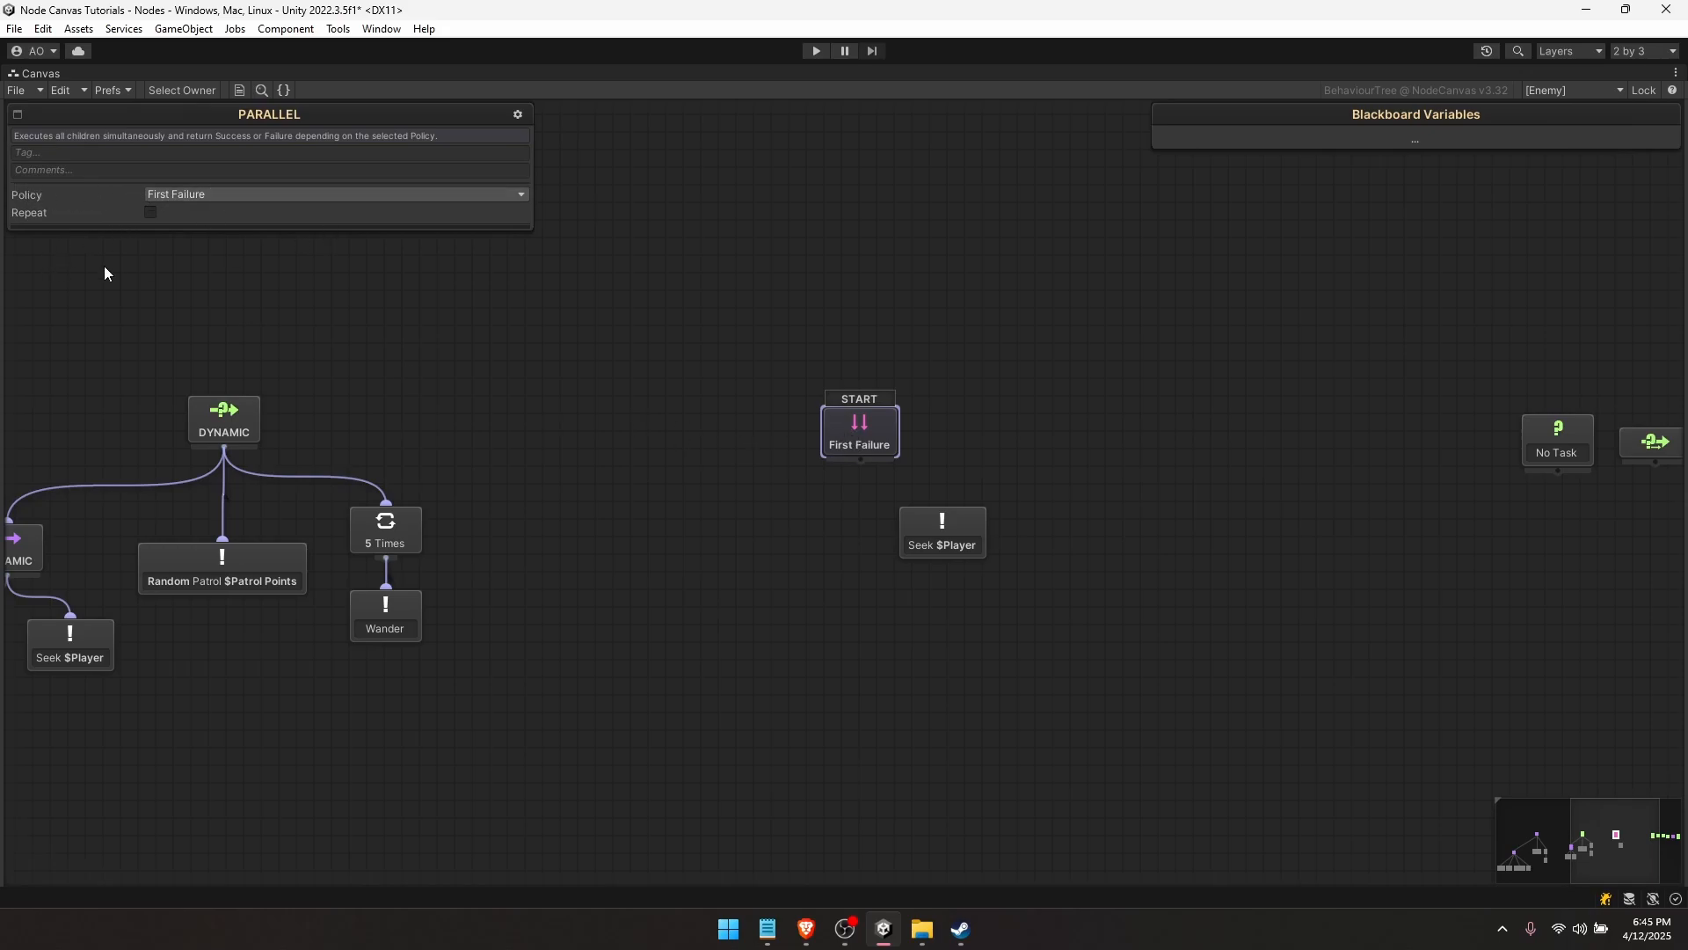
click(543, 428)
middle_drag(780, 482, 915, 478)
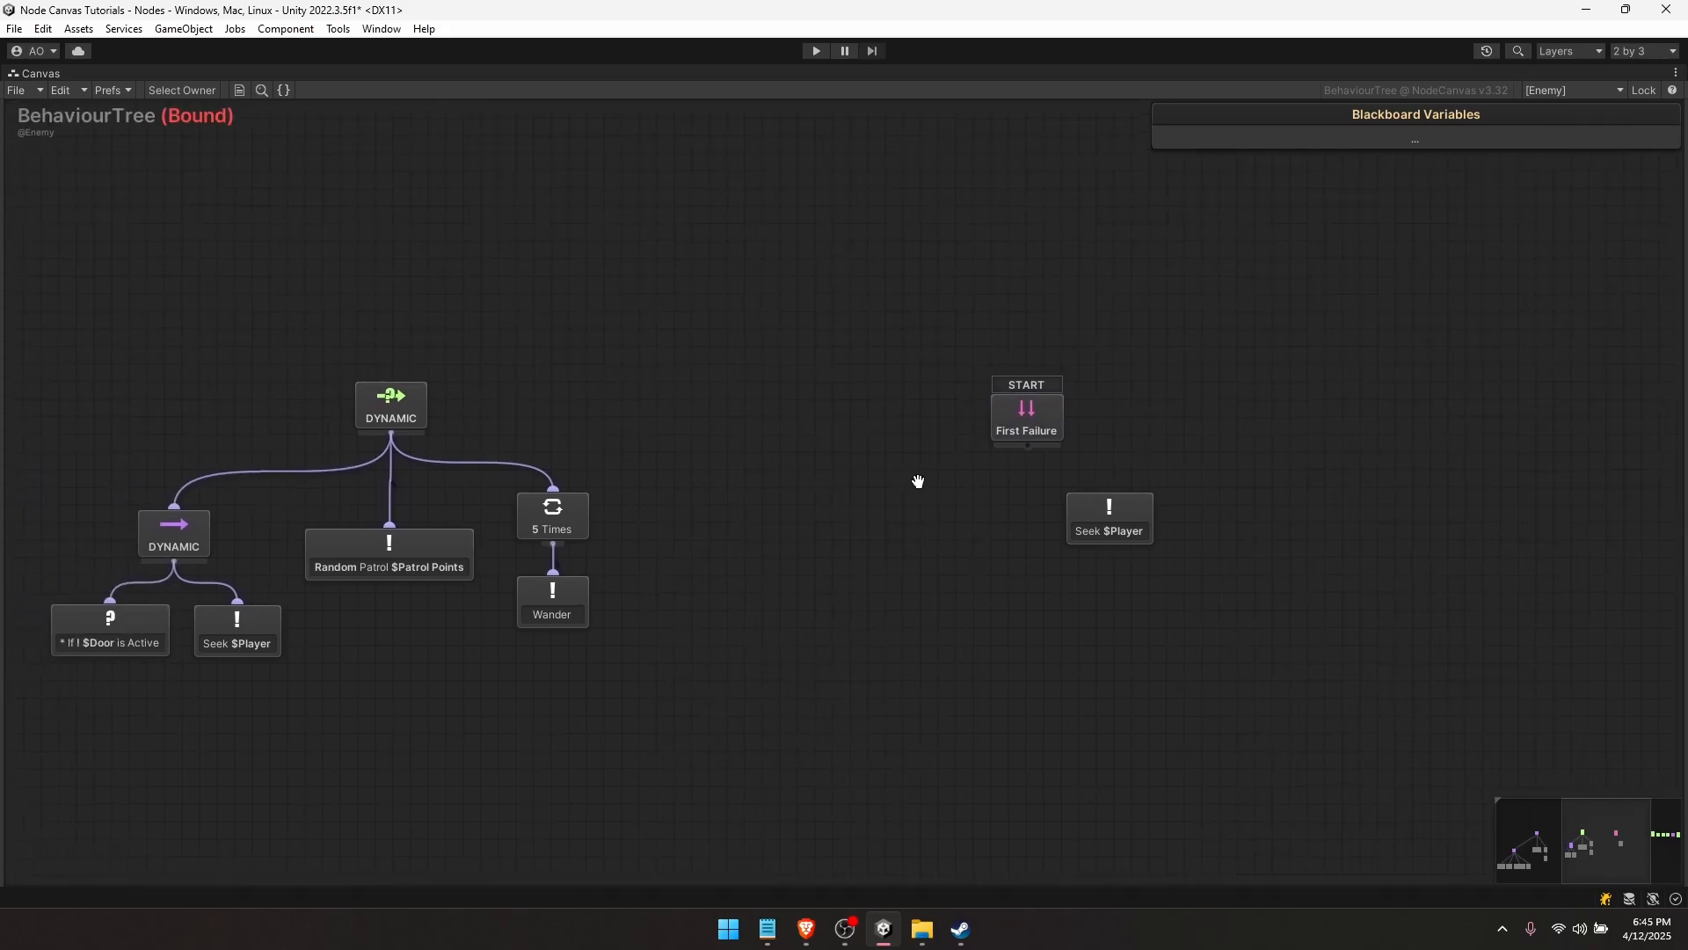
click(117, 654)
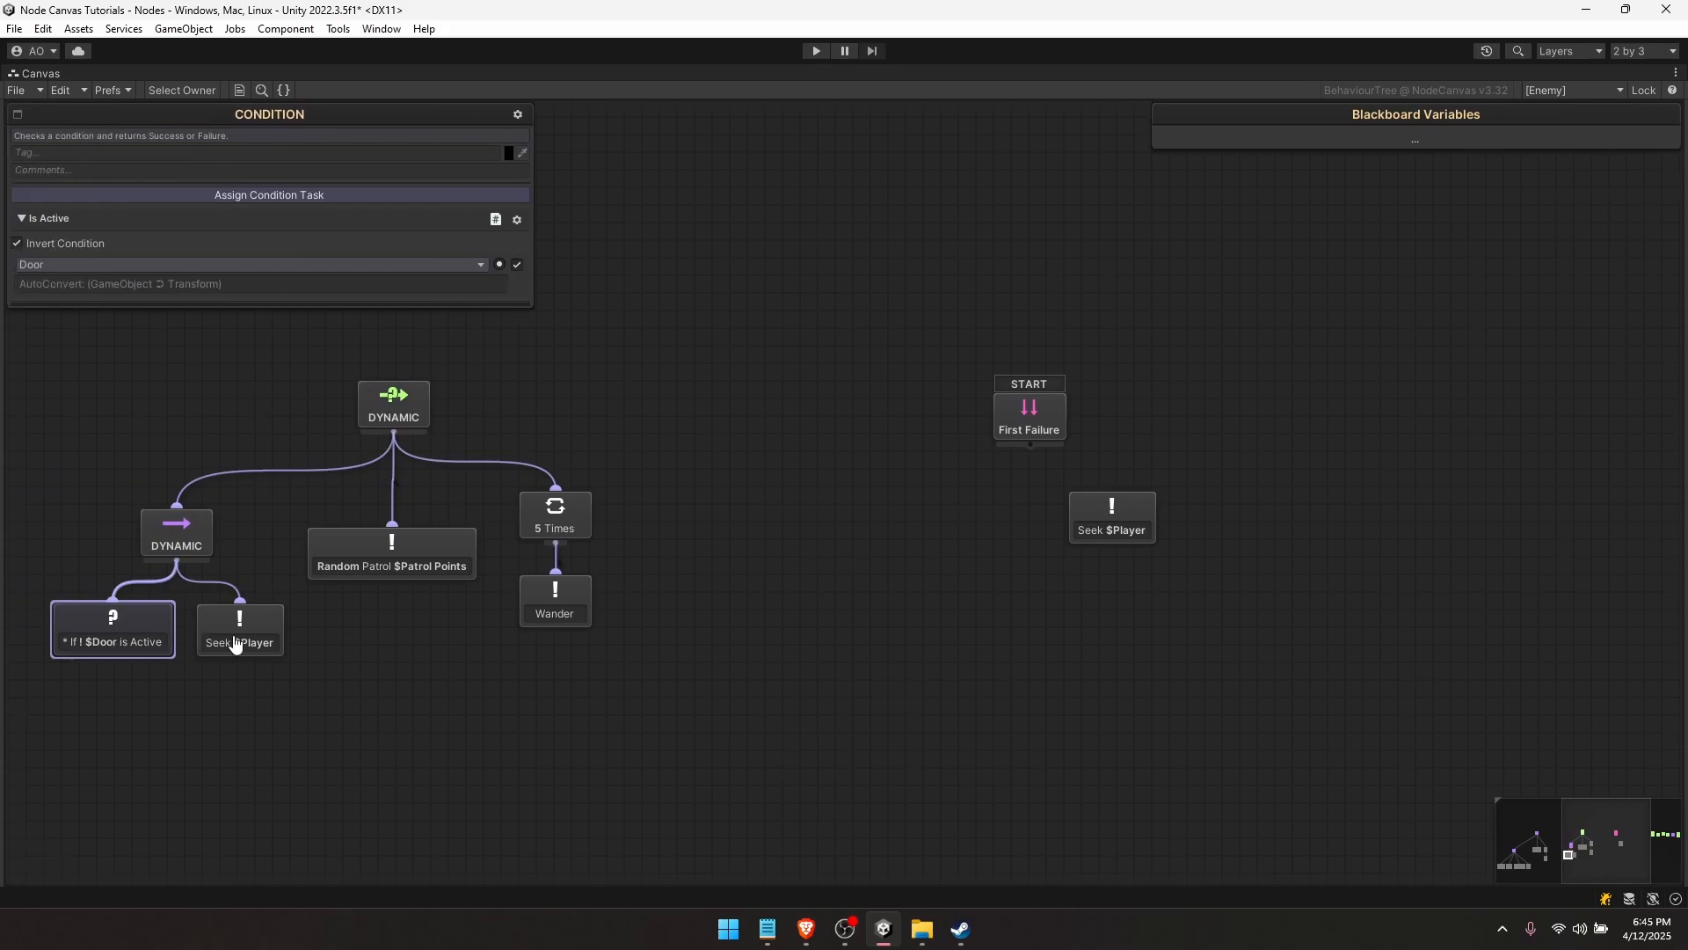
key(ctrl+d)
drag(505, 555, 954, 521)
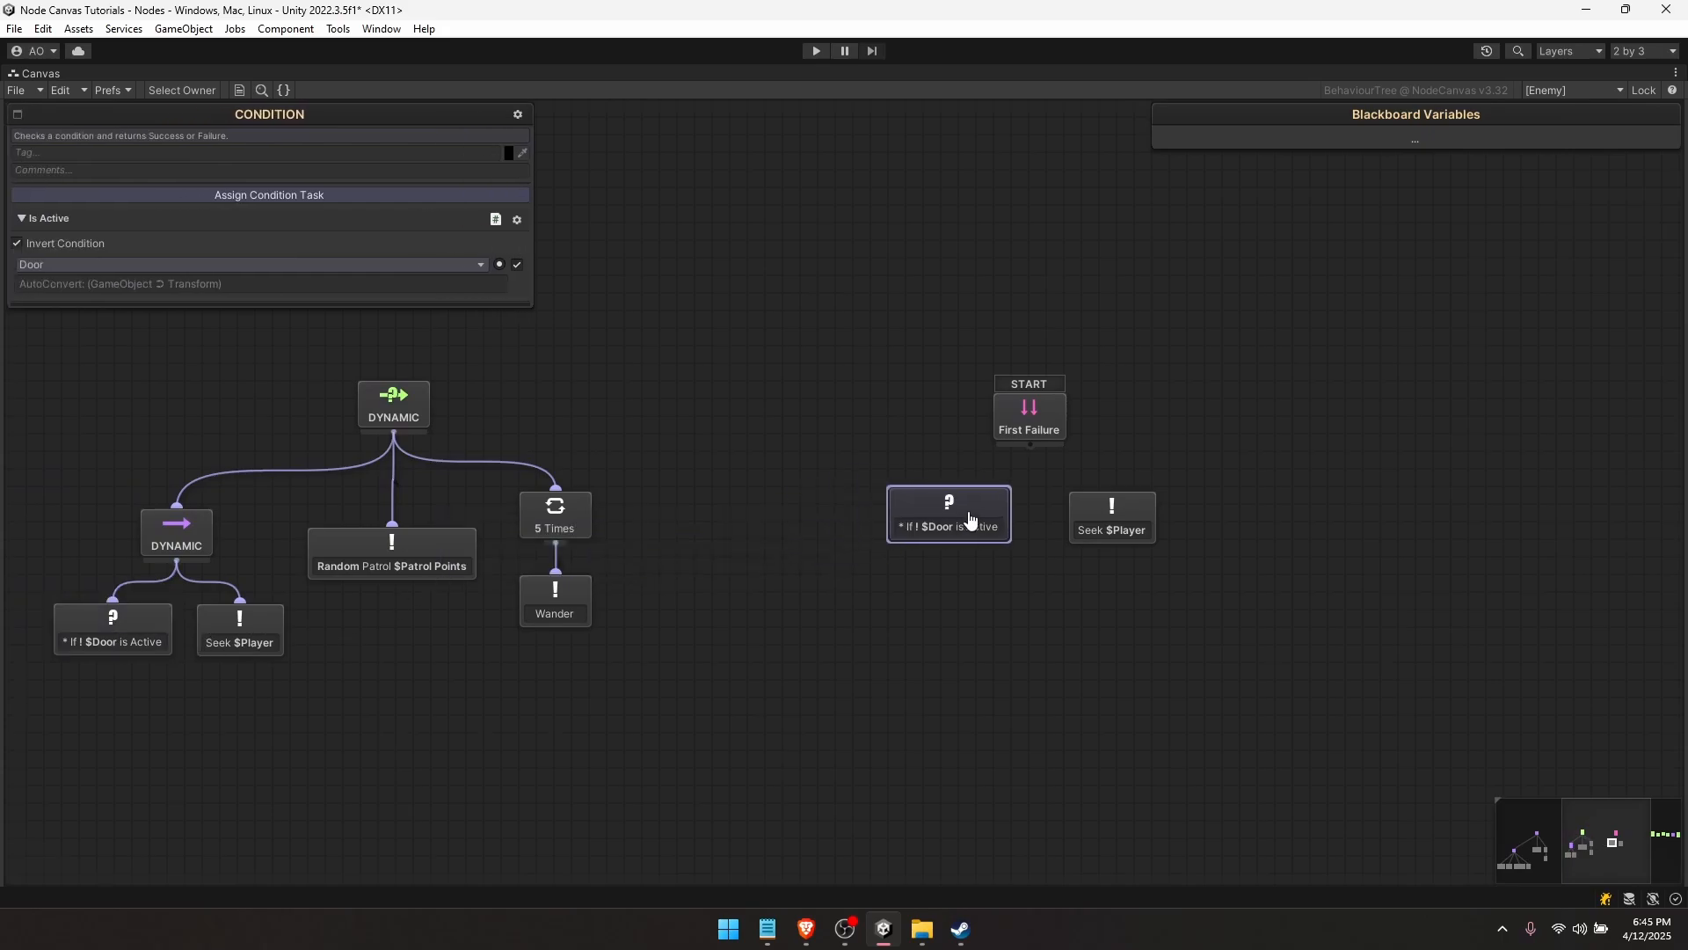
middle_drag(1022, 543, 667, 564)
drag(683, 508, 603, 591)
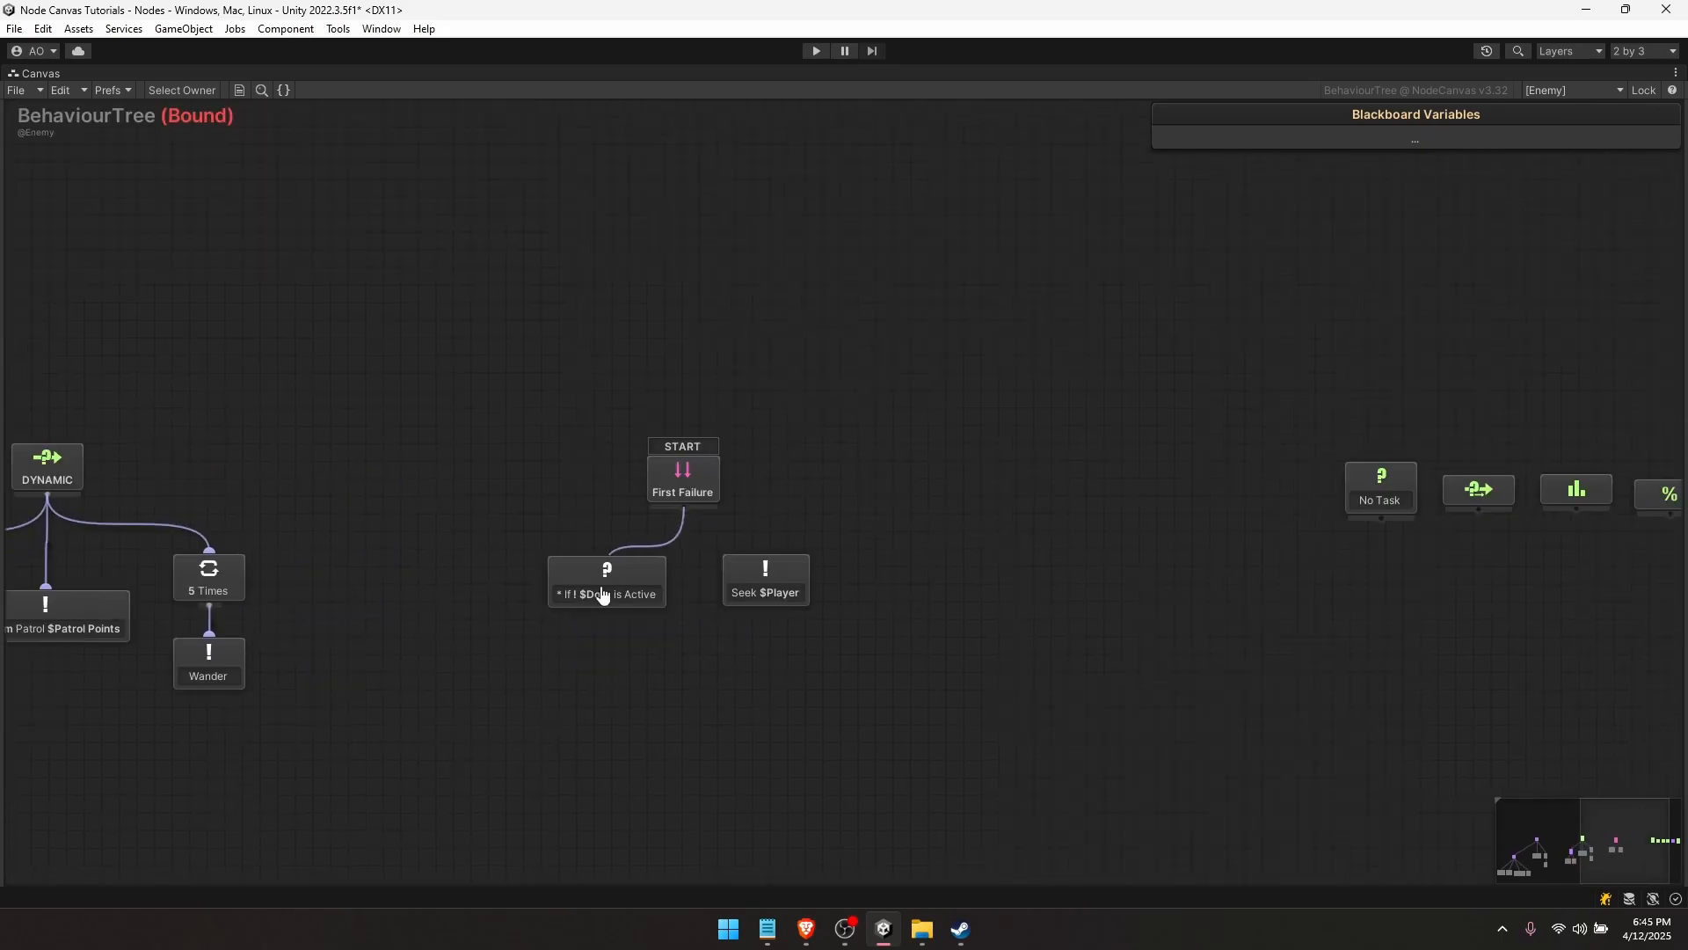
- Duplicate the Door condition under the Parallel node and set the copy's checked object to Player
click(628, 602)
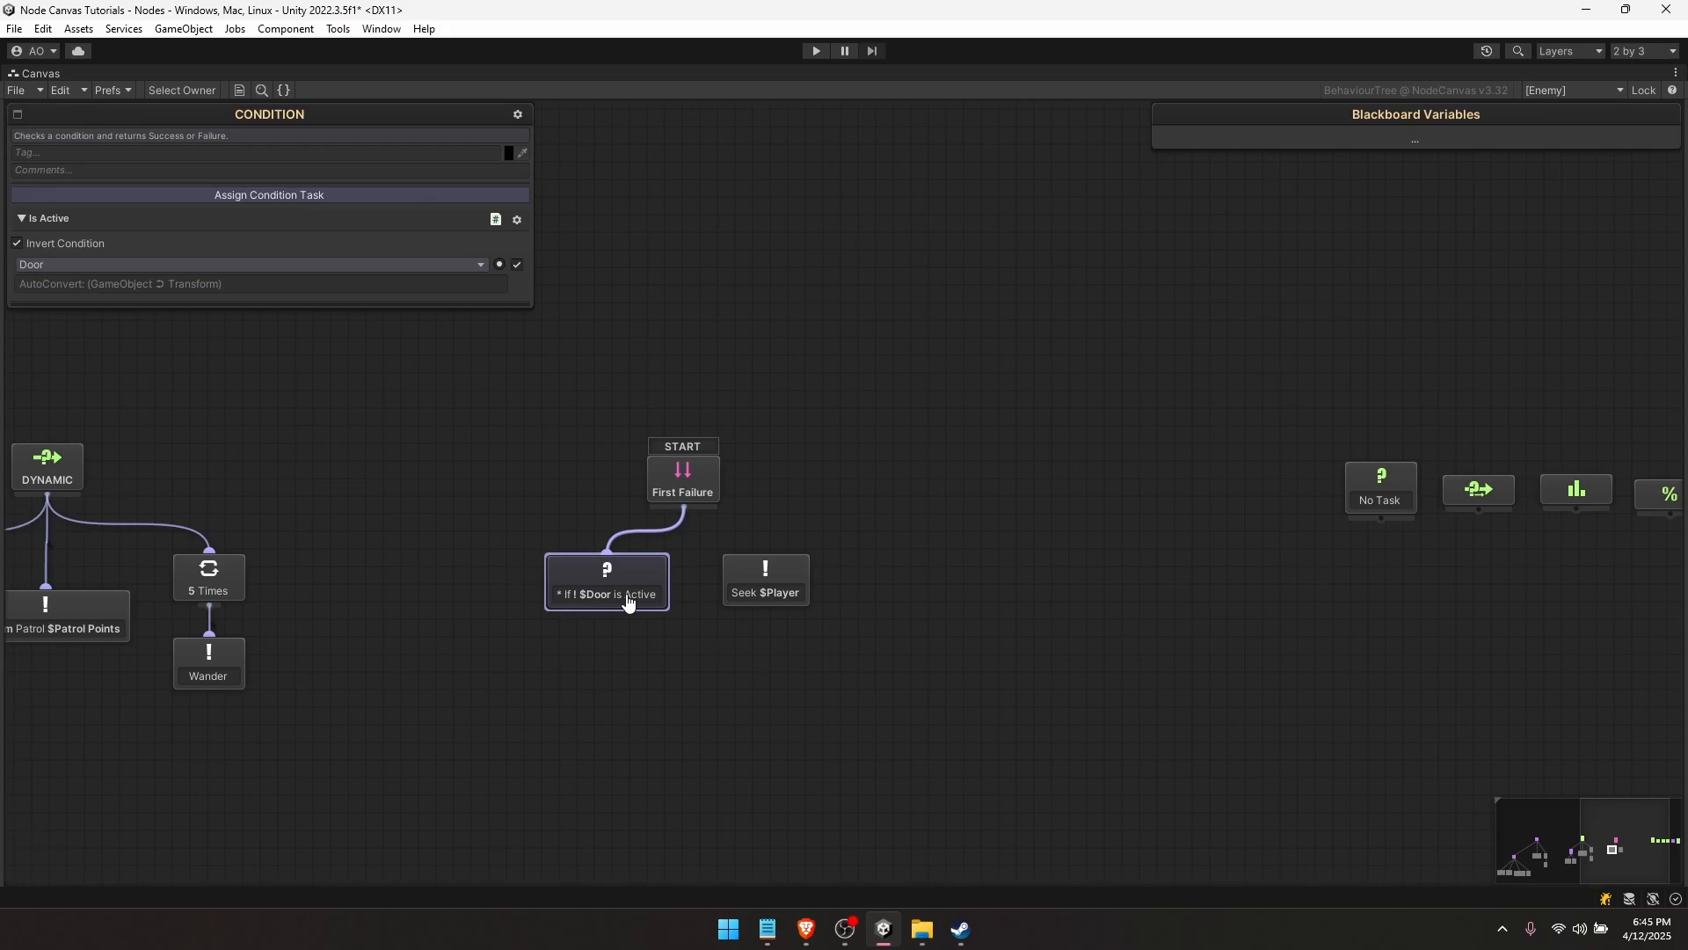
key(ctrl+d)
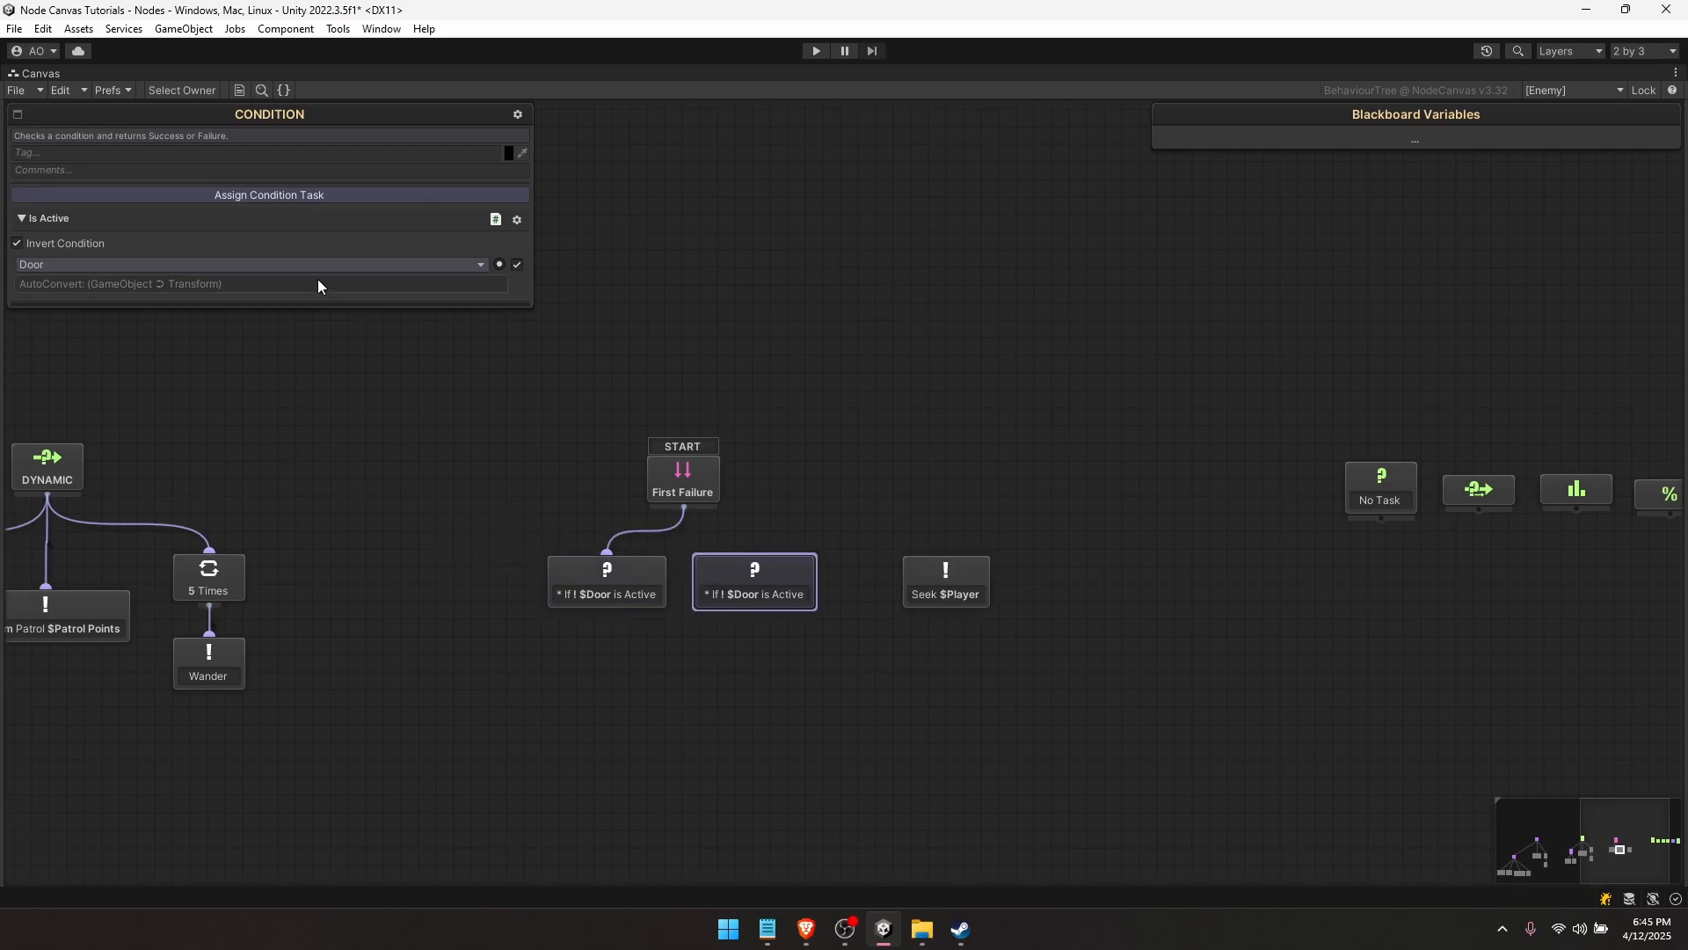
click(318, 265)
mouse_move(124, 327)
click(194, 344)
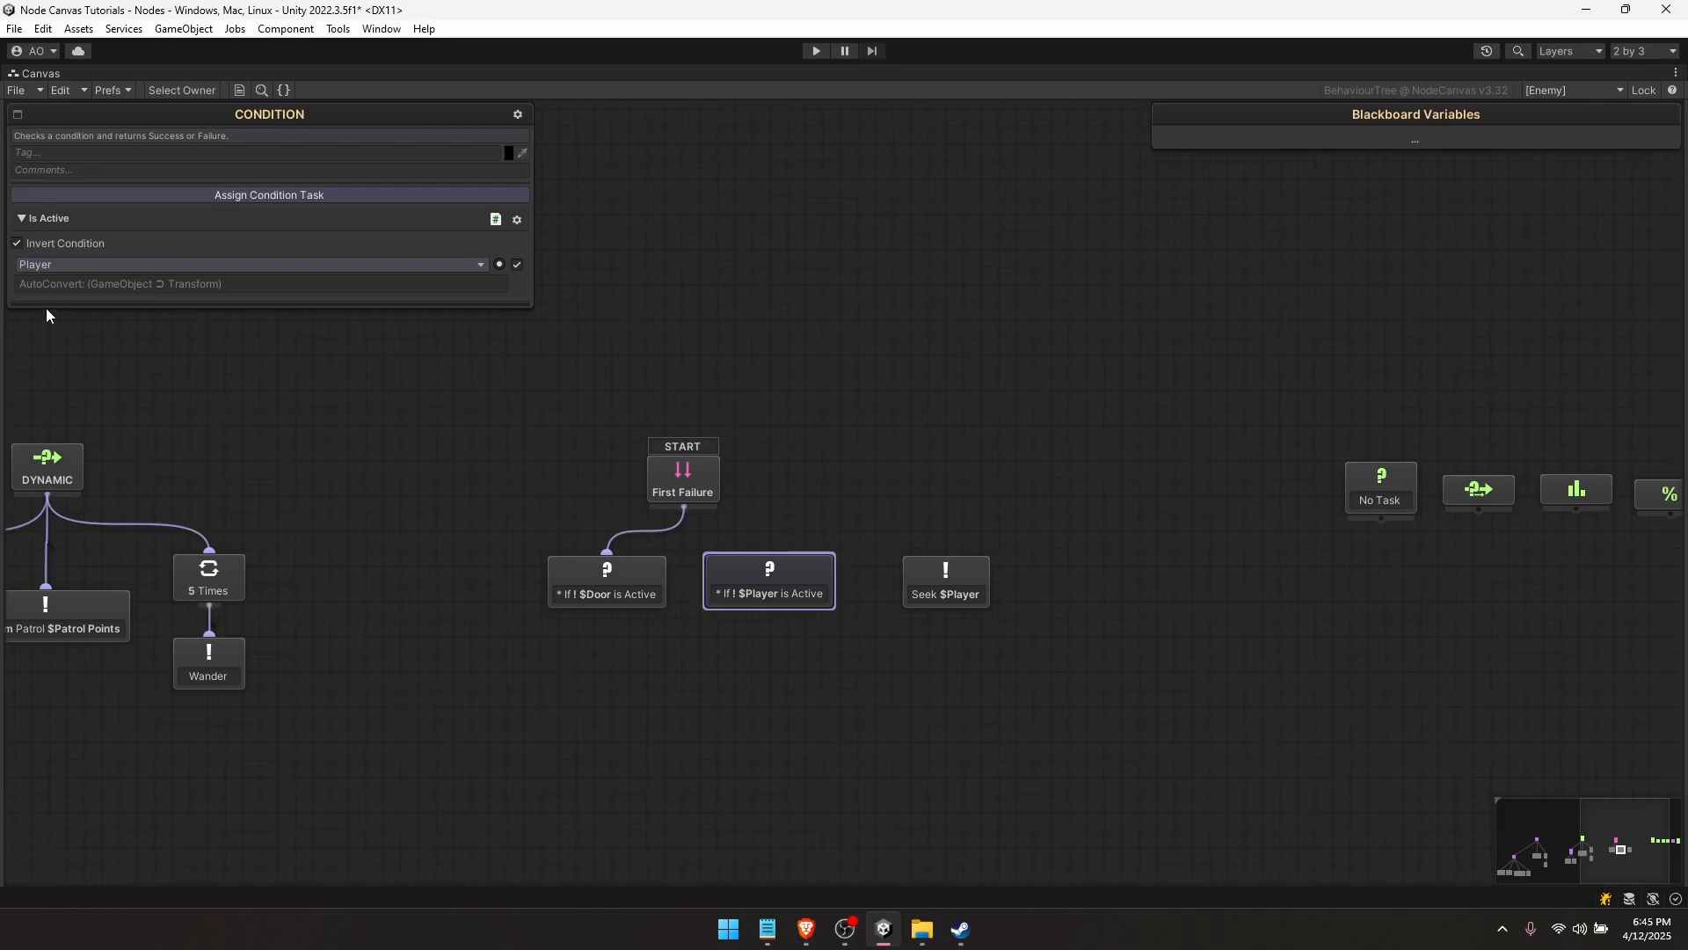
- Turn off Invert Condition on the Player Is Active condition and place it beside the Door condition
click(16, 245)
key(ctrl+z)
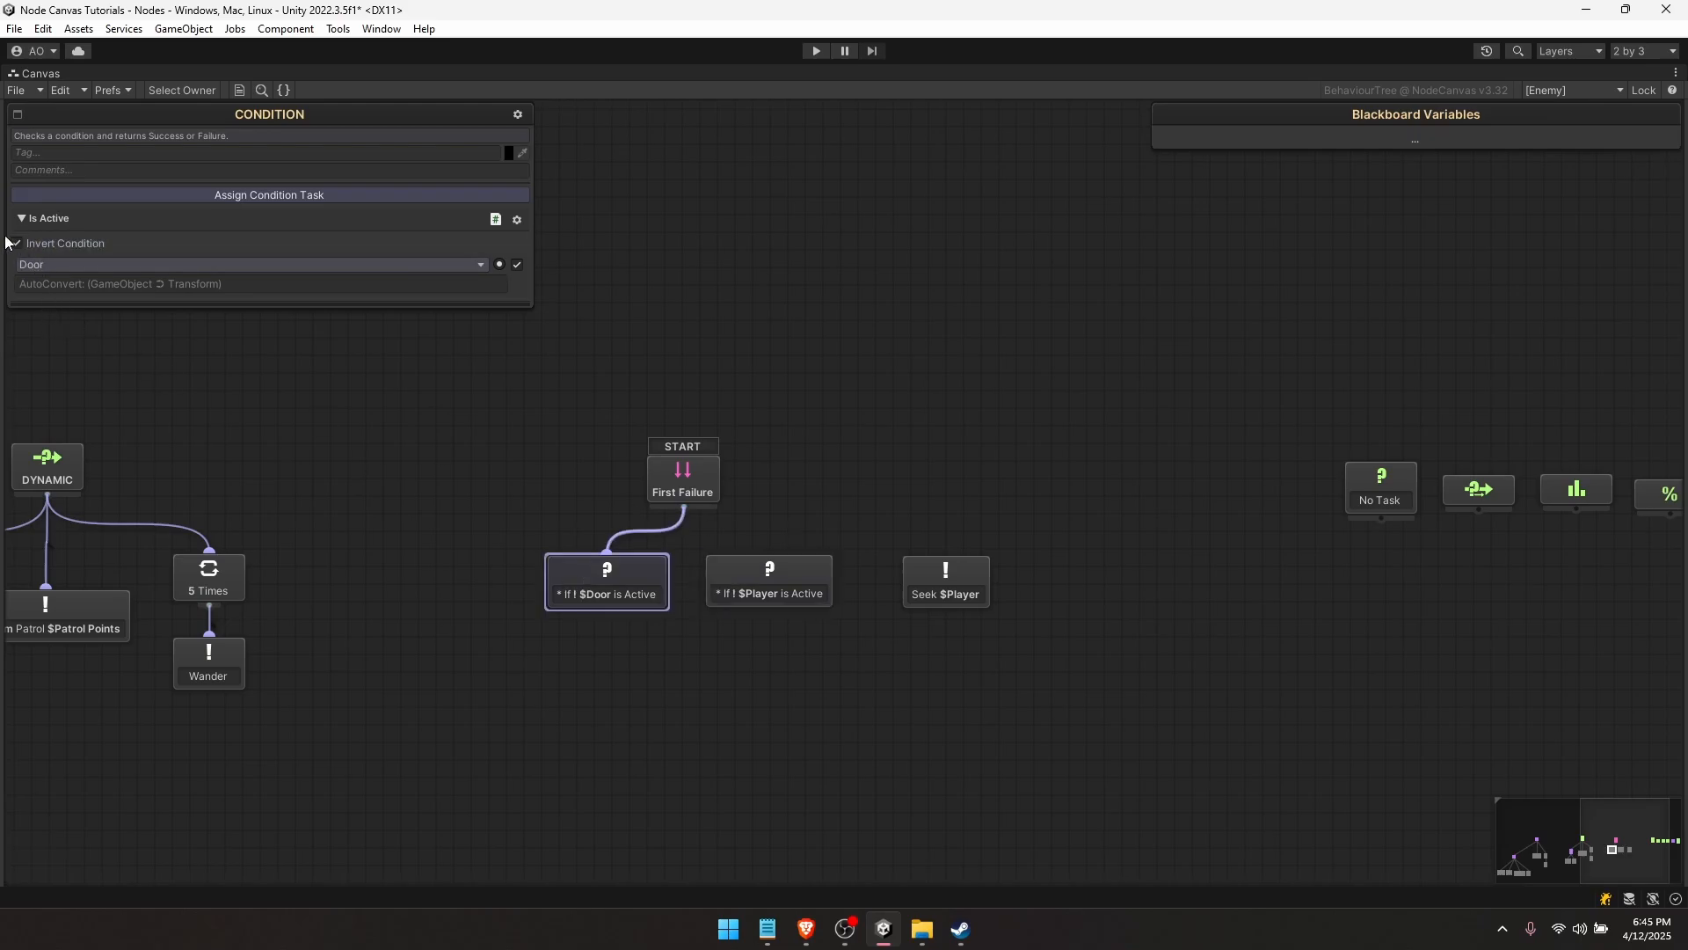
click(794, 590)
click(17, 244)
drag(757, 585, 749, 586)
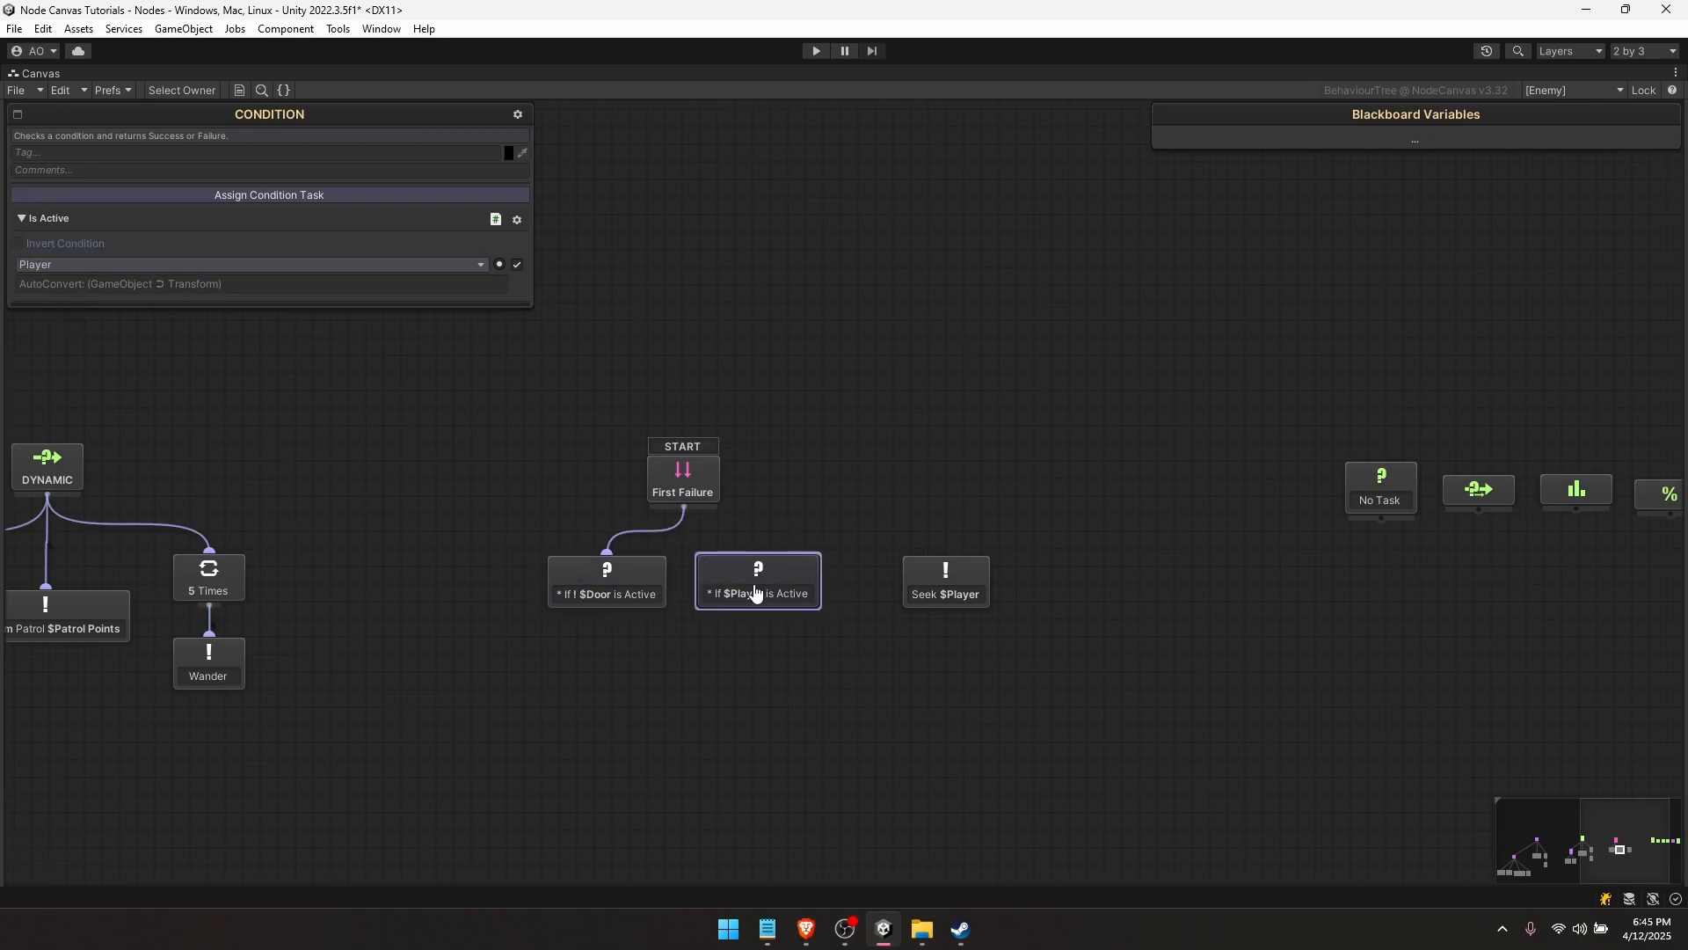
- Connect the Parallel node to the Player condition and the Seek $Player action, aligning the three children in a row
click(694, 520)
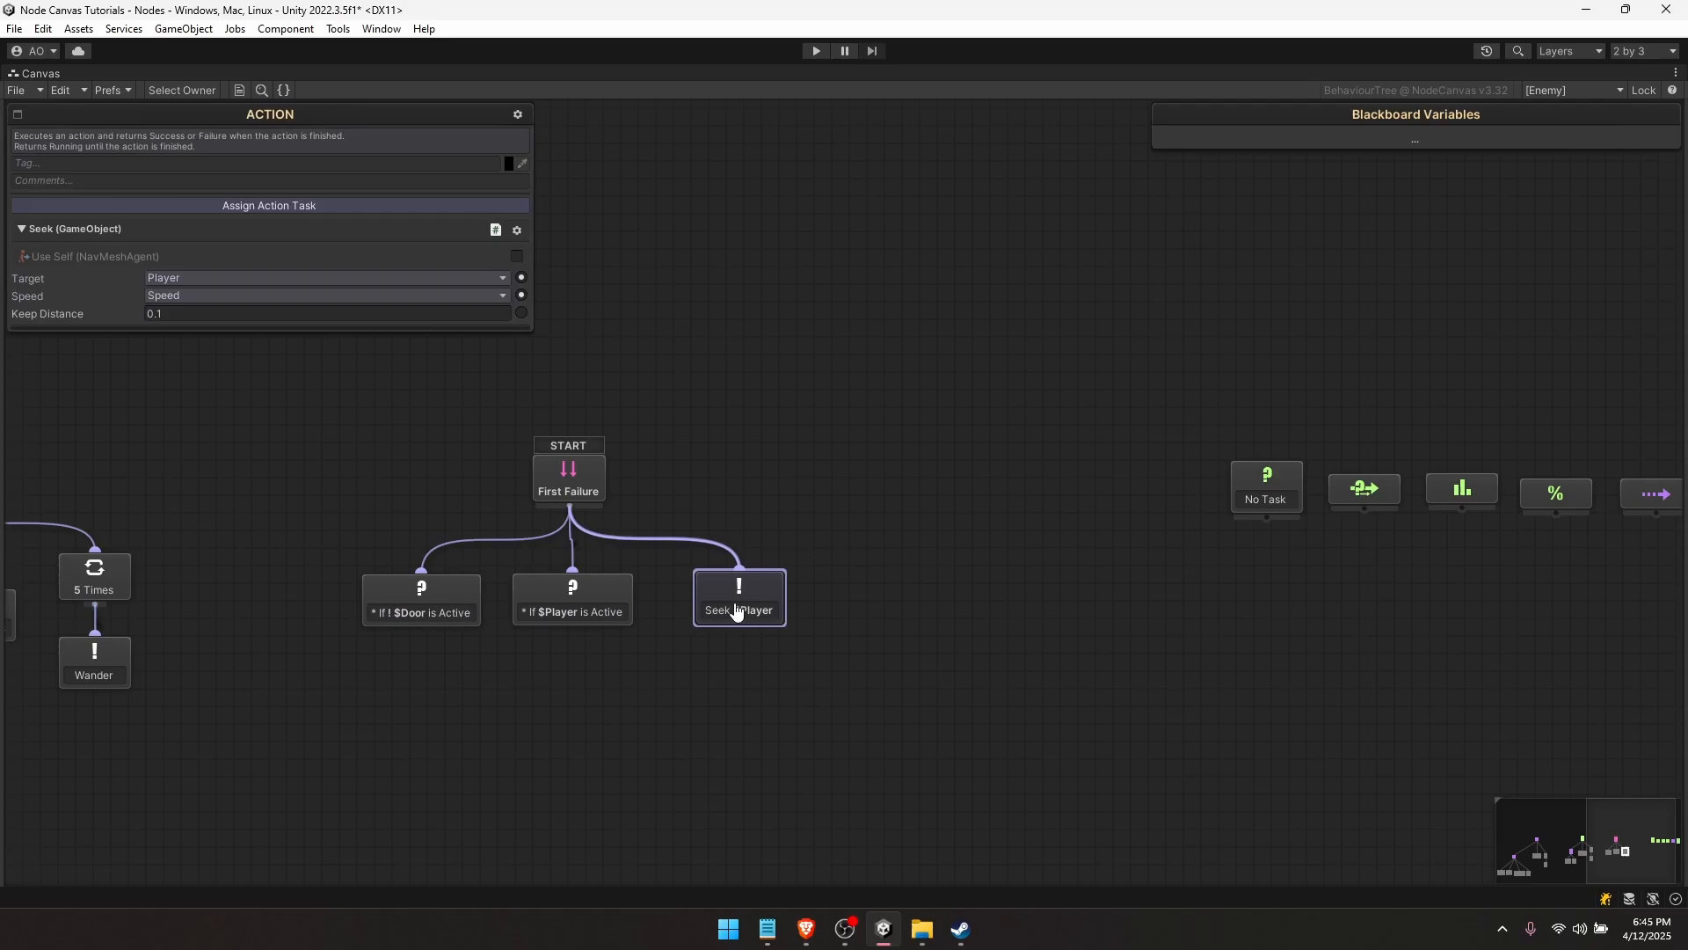
click(770, 529)
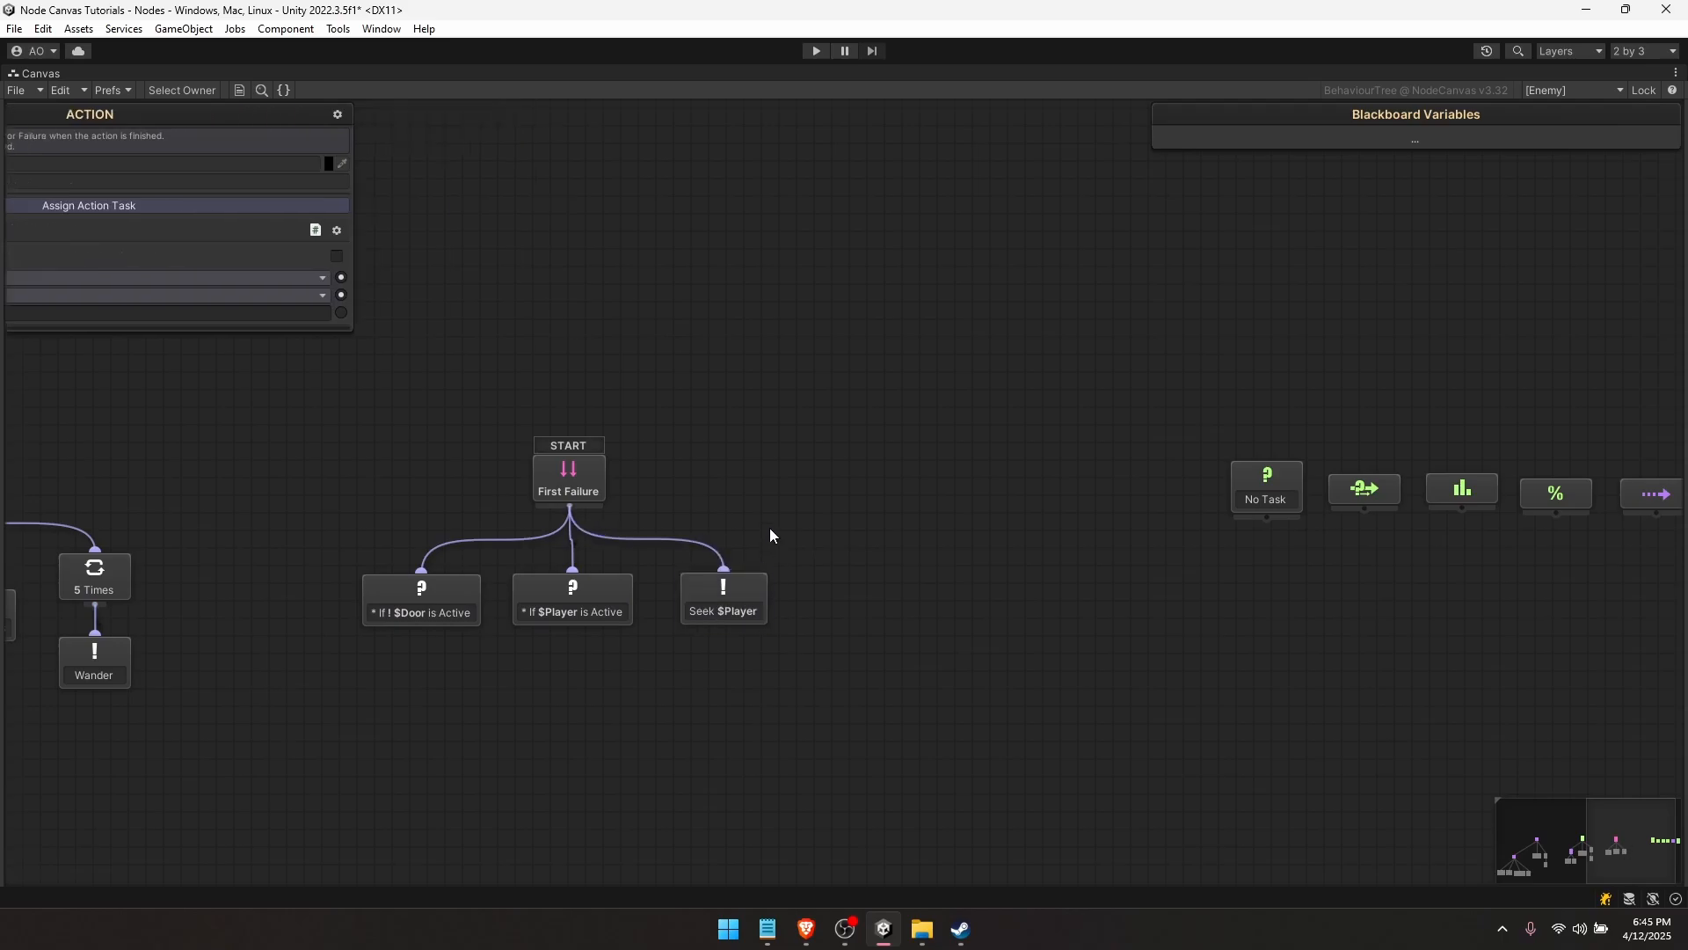
middle_drag(546, 572, 630, 586)
click(647, 634)
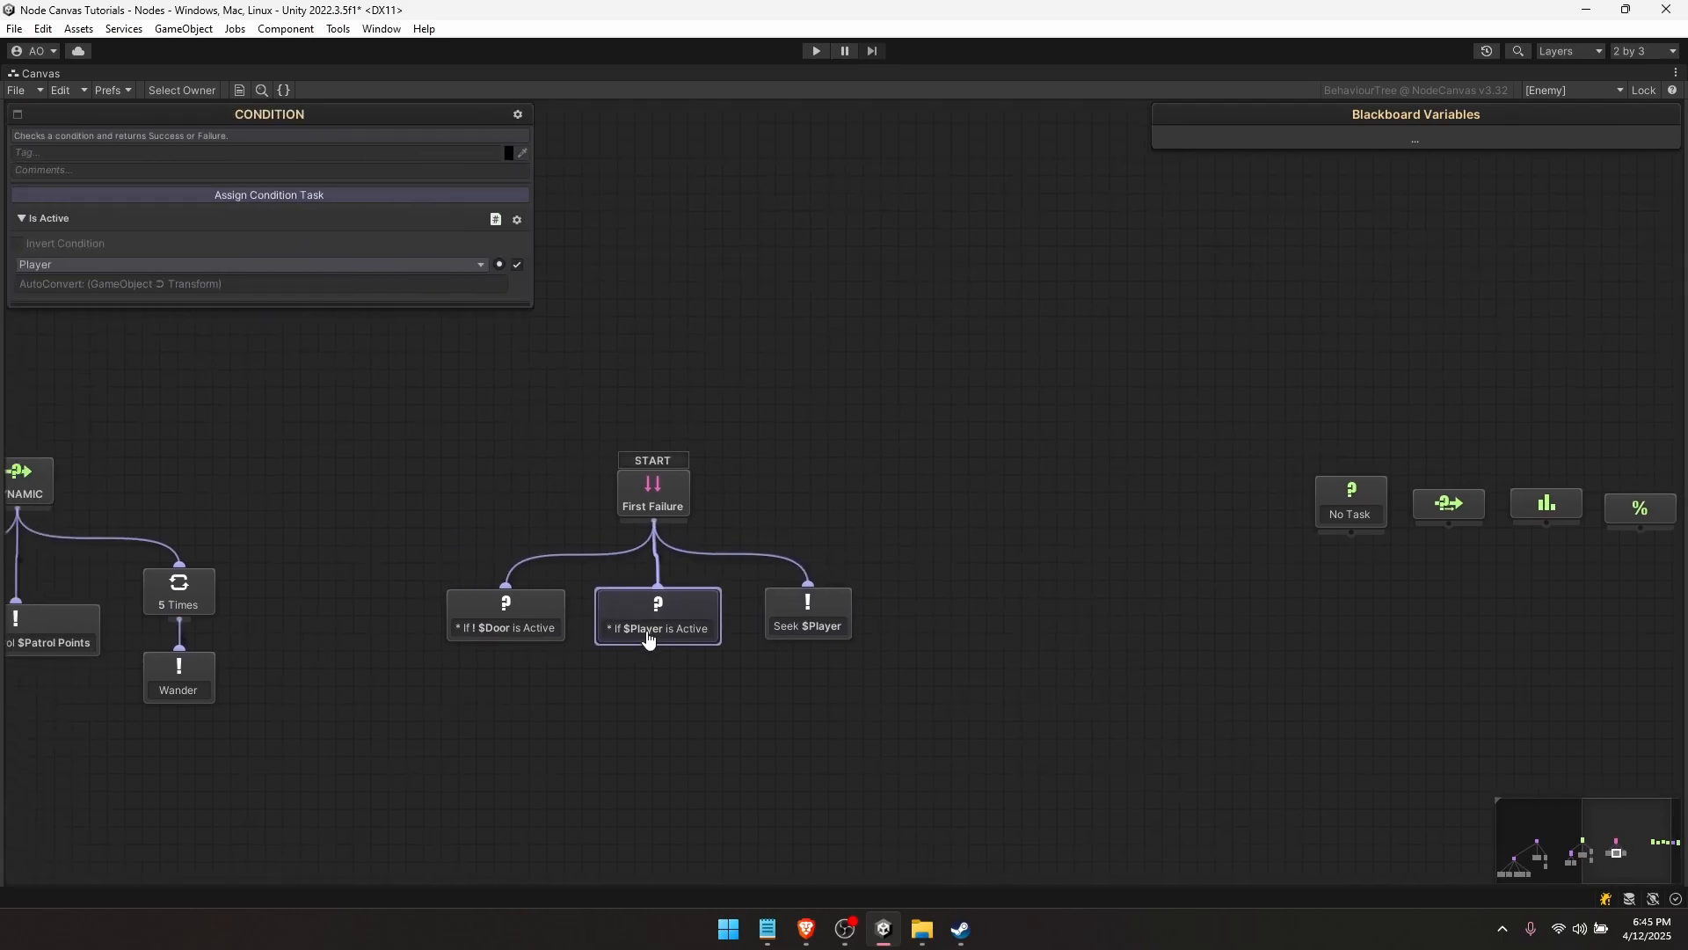
drag(640, 641, 644, 643)
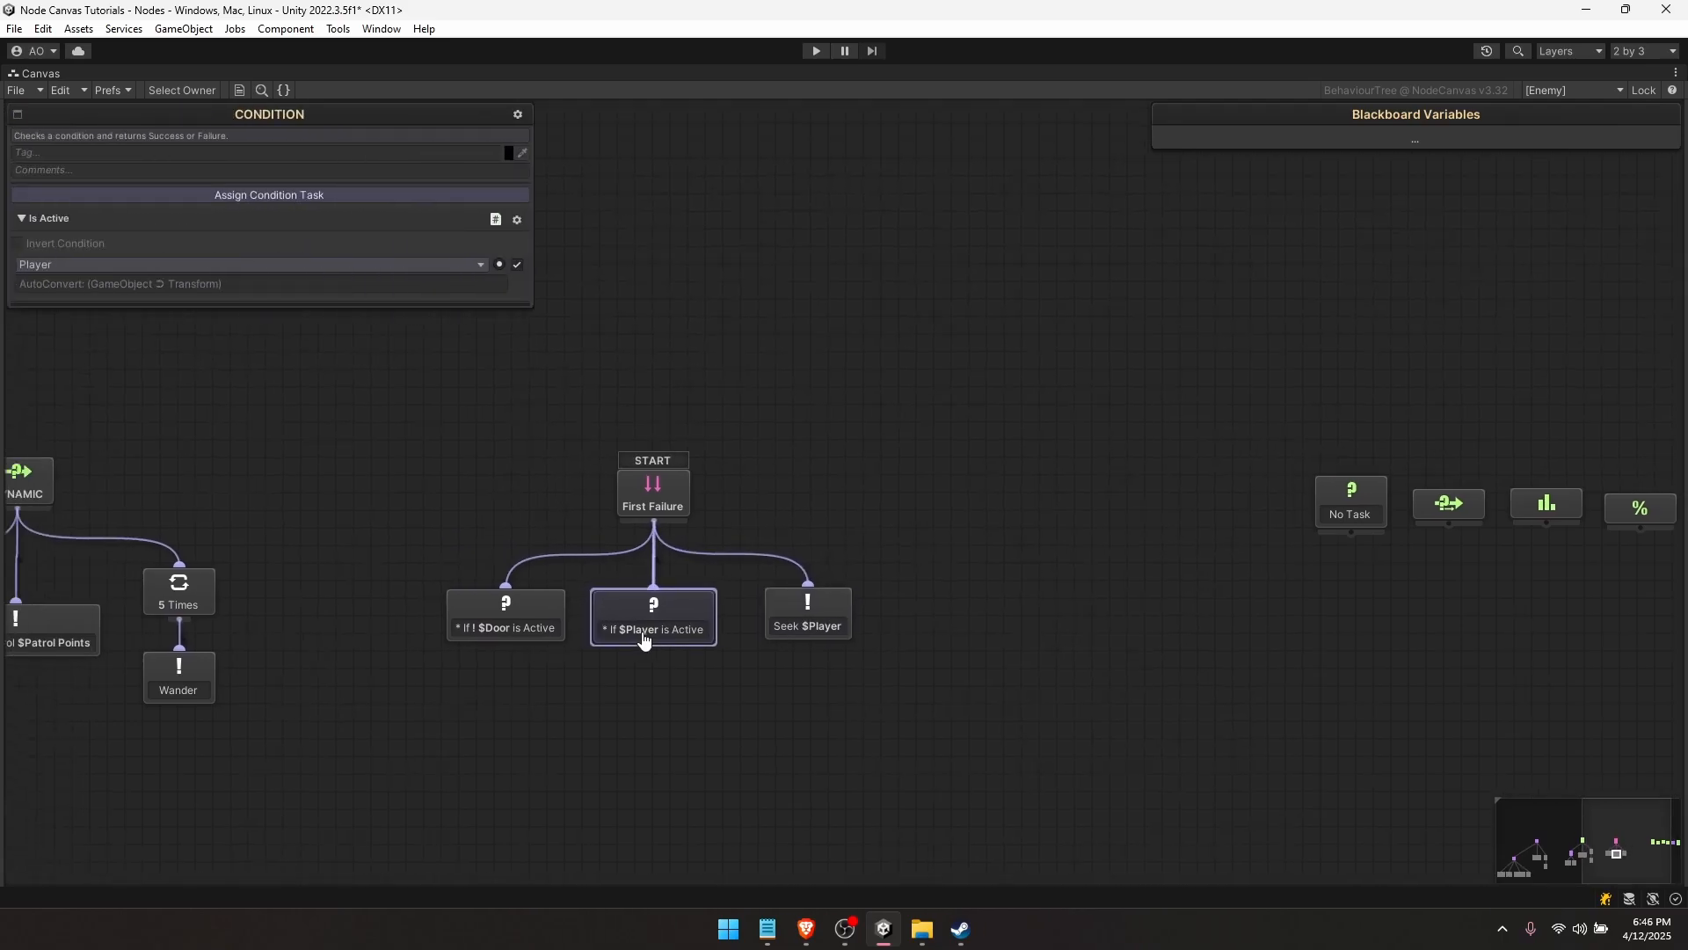
- Restore the canvas from its maximized view and activate the Door object in the scene
click(701, 387)
key(shift+space)
middle_drag(692, 387, 512, 130)
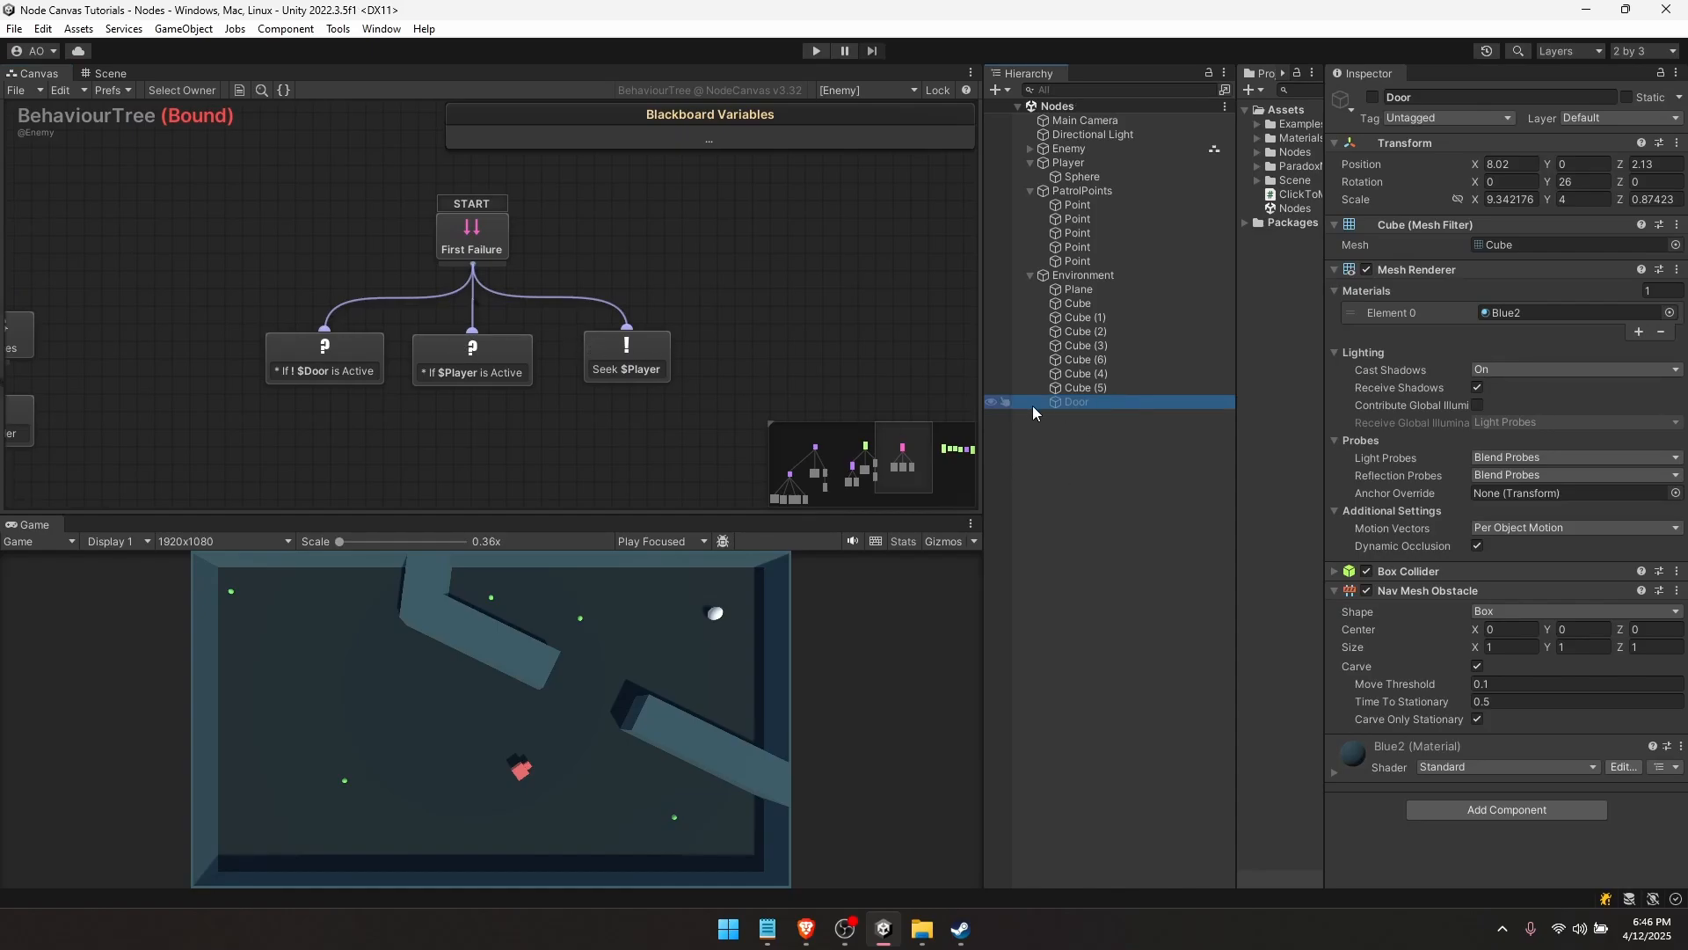
click(1372, 96)
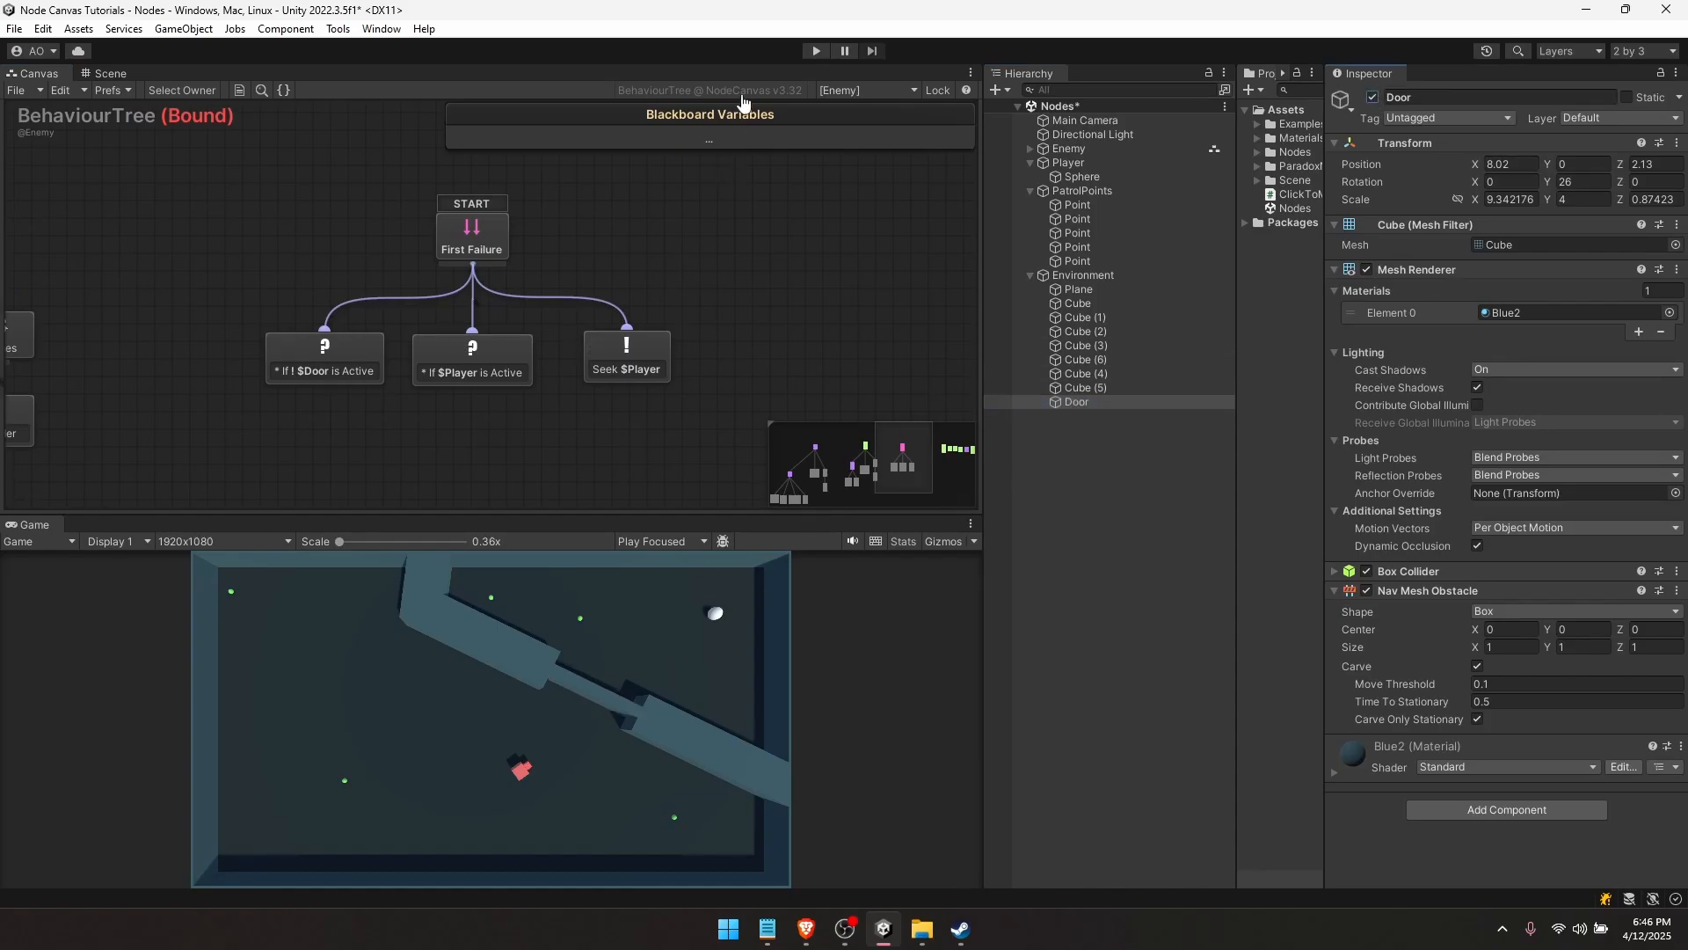
- Run the scene and examine how the First Failure Parallel node evaluates its children with the Door active
click(808, 50)
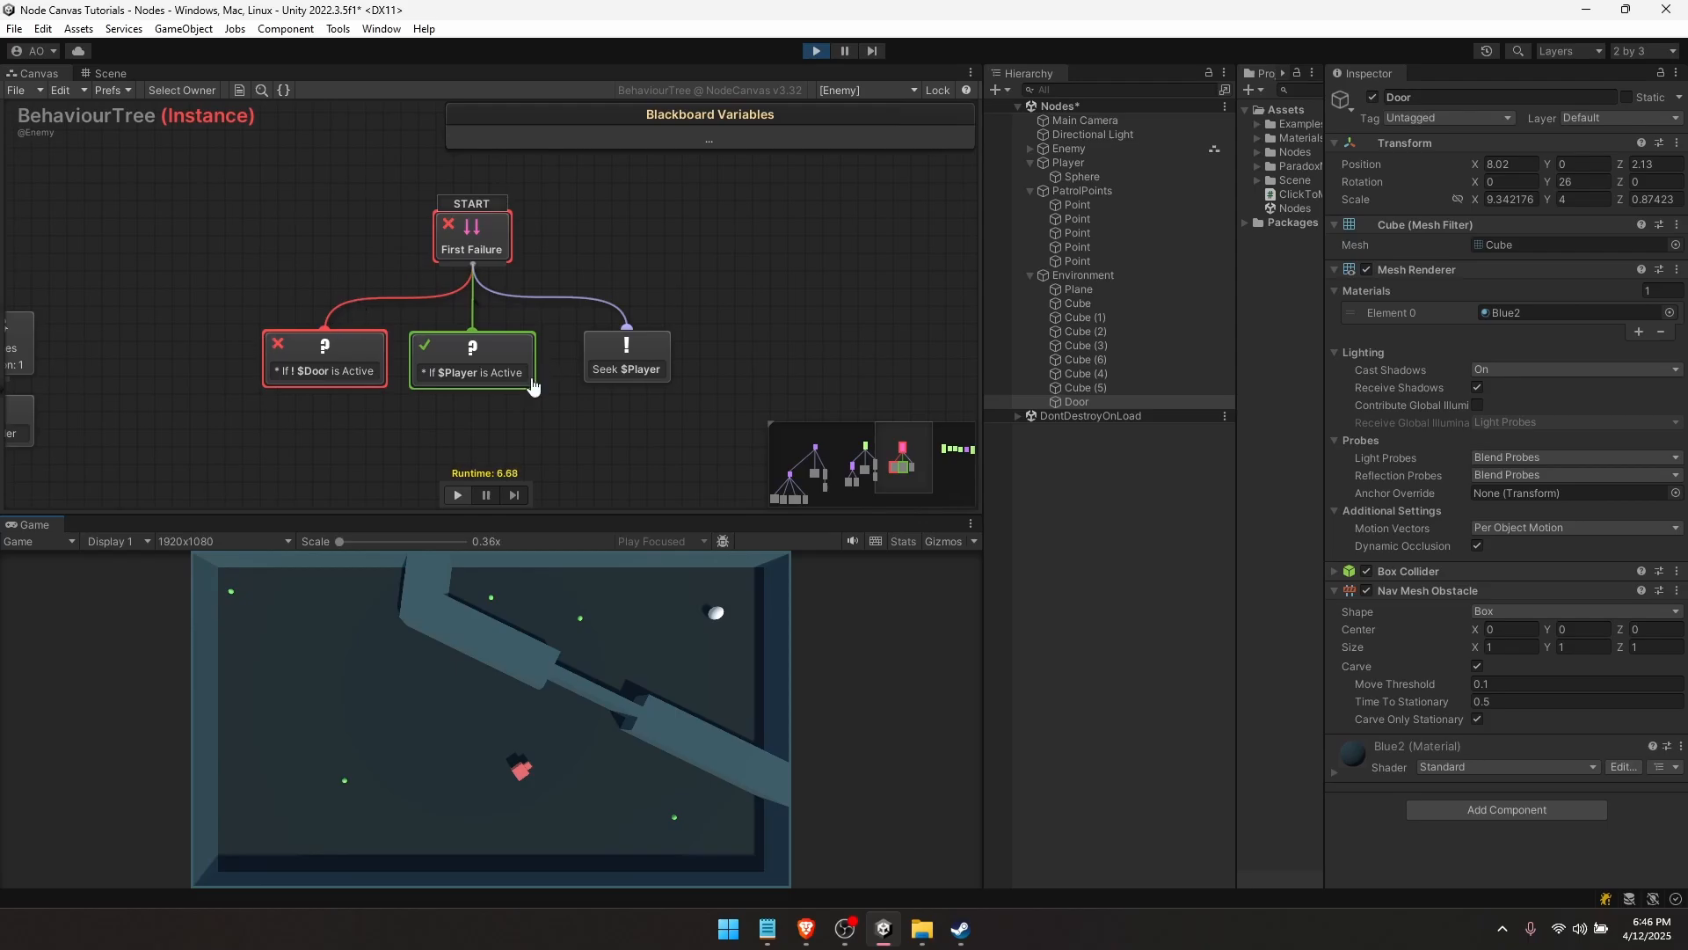
click(482, 363)
click(448, 407)
middle_drag(512, 395, 562, 432)
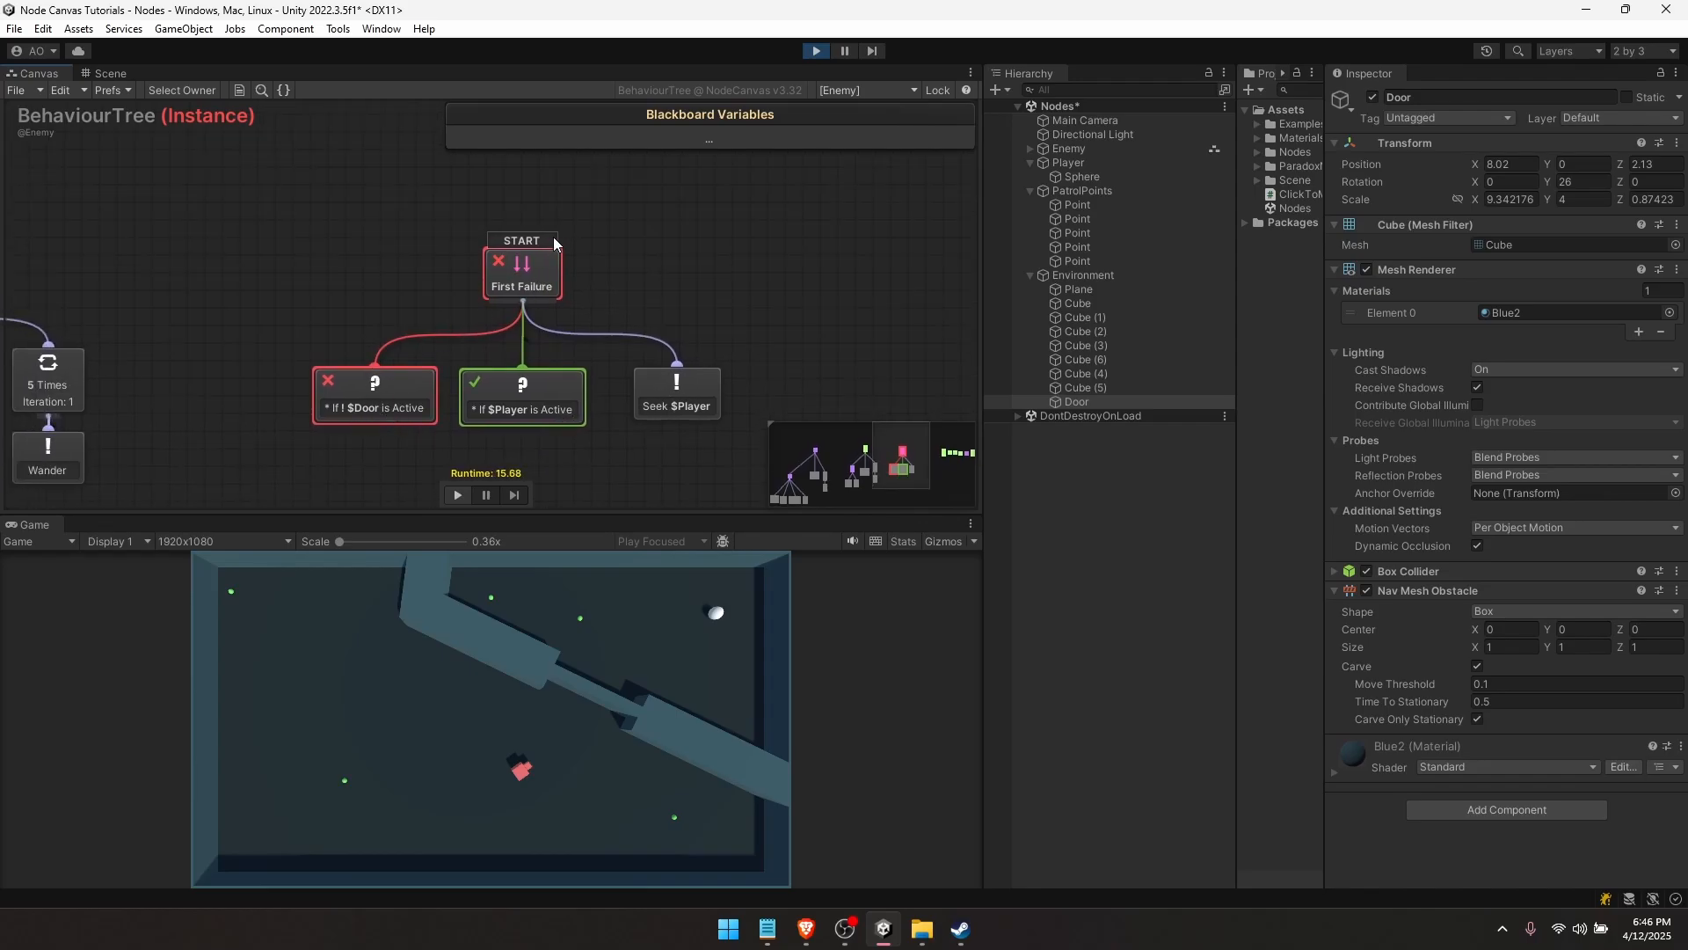
middle_drag(552, 235, 439, 233)
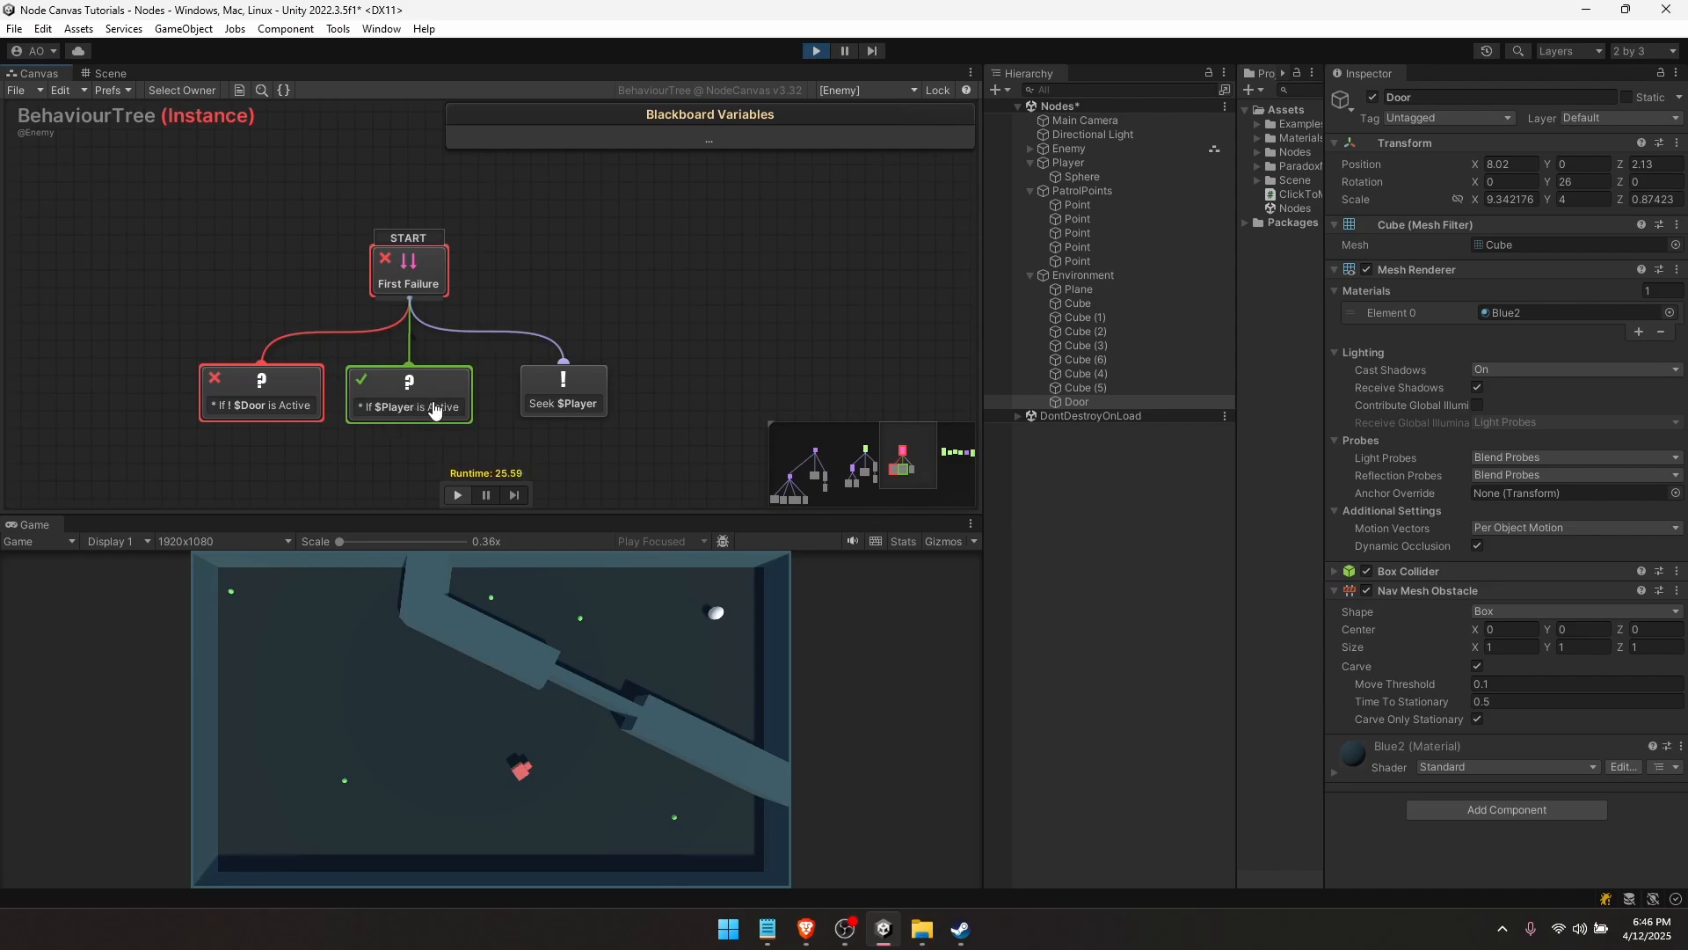
middle_drag(382, 400, 417, 381)
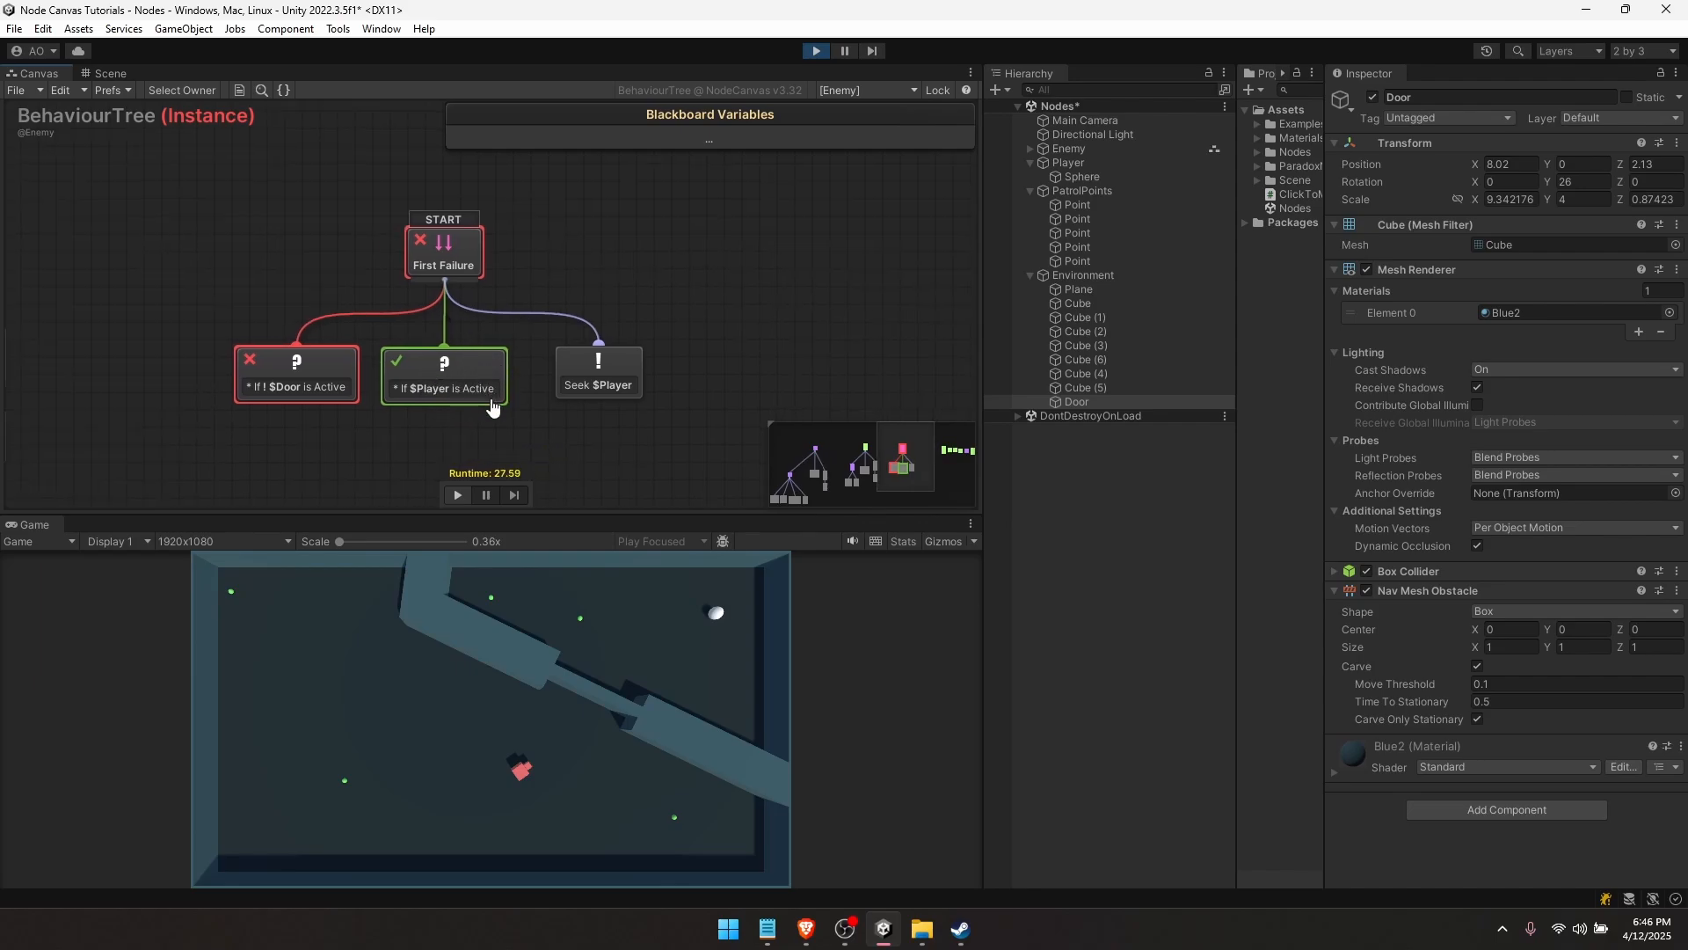
- Deactivate the Door during play and send the player to several spots in the arena to test the Seek action
click(1377, 95)
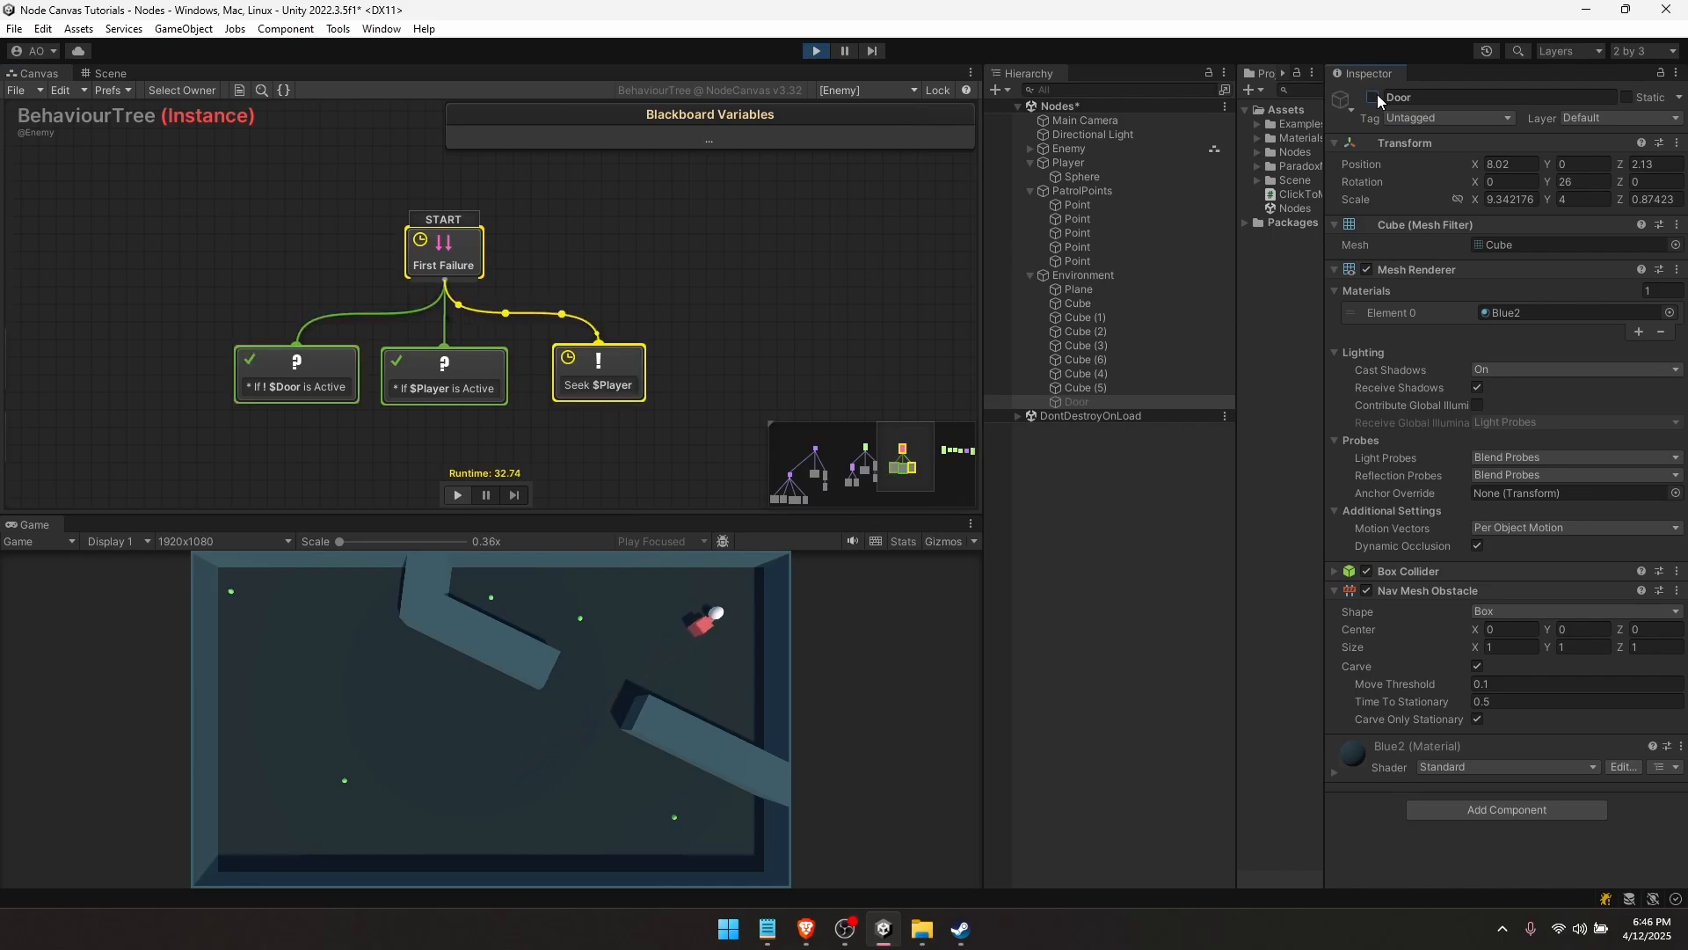
click(250, 625)
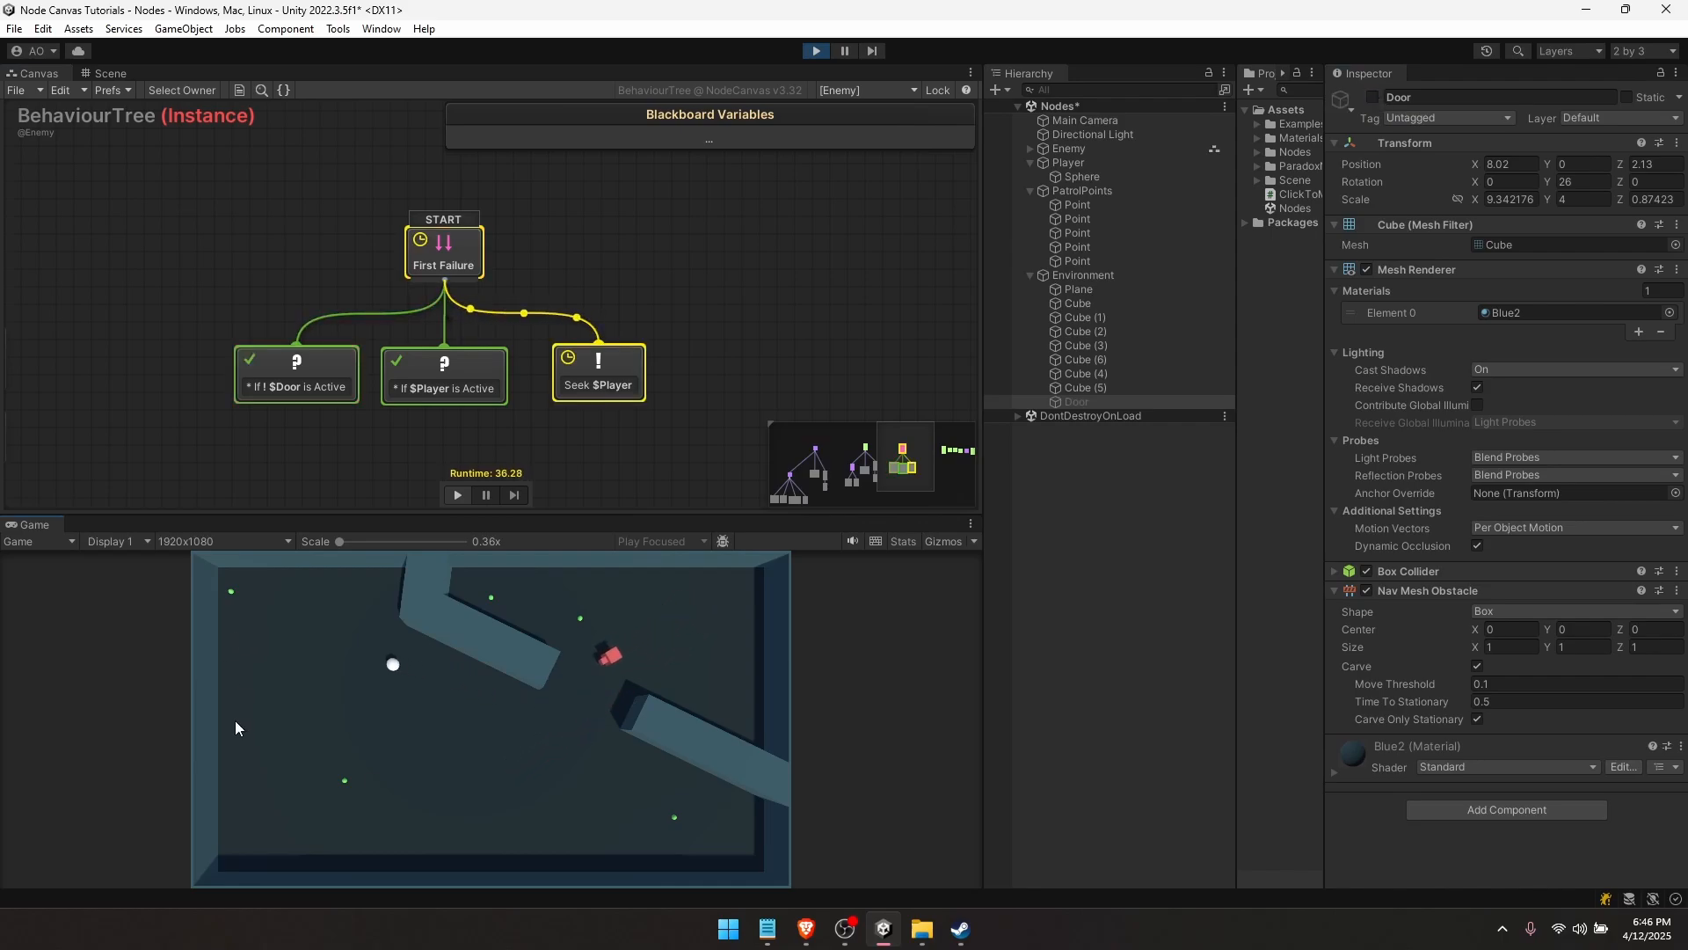
click(235, 720)
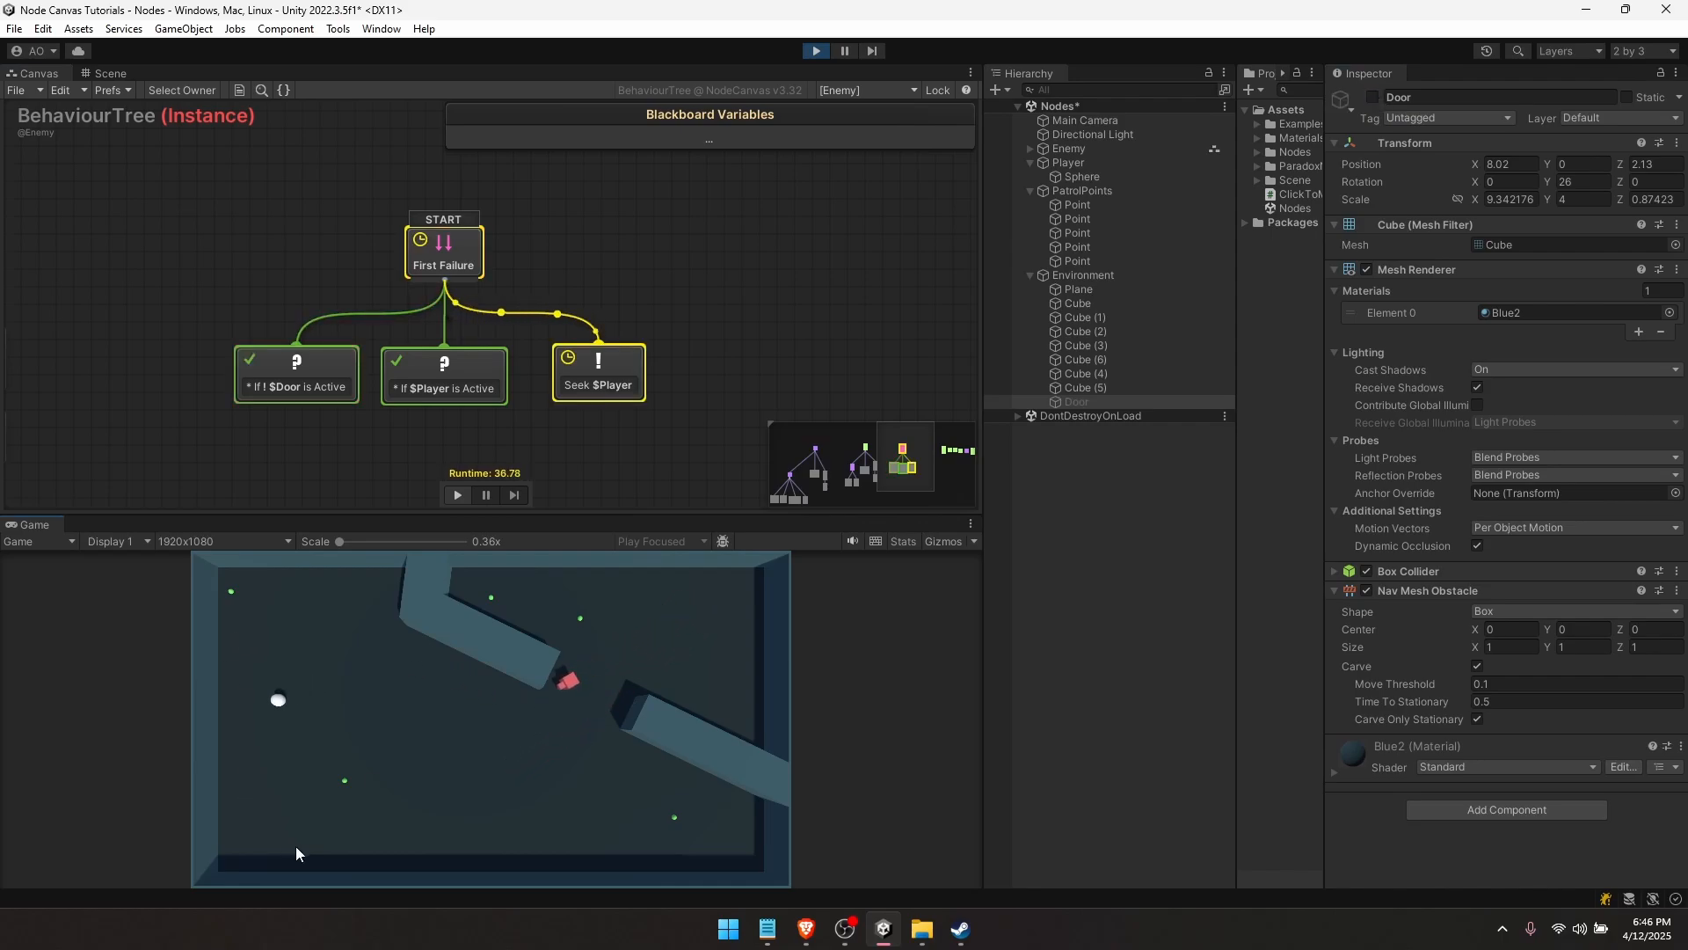
click(352, 841)
click(291, 644)
click(426, 693)
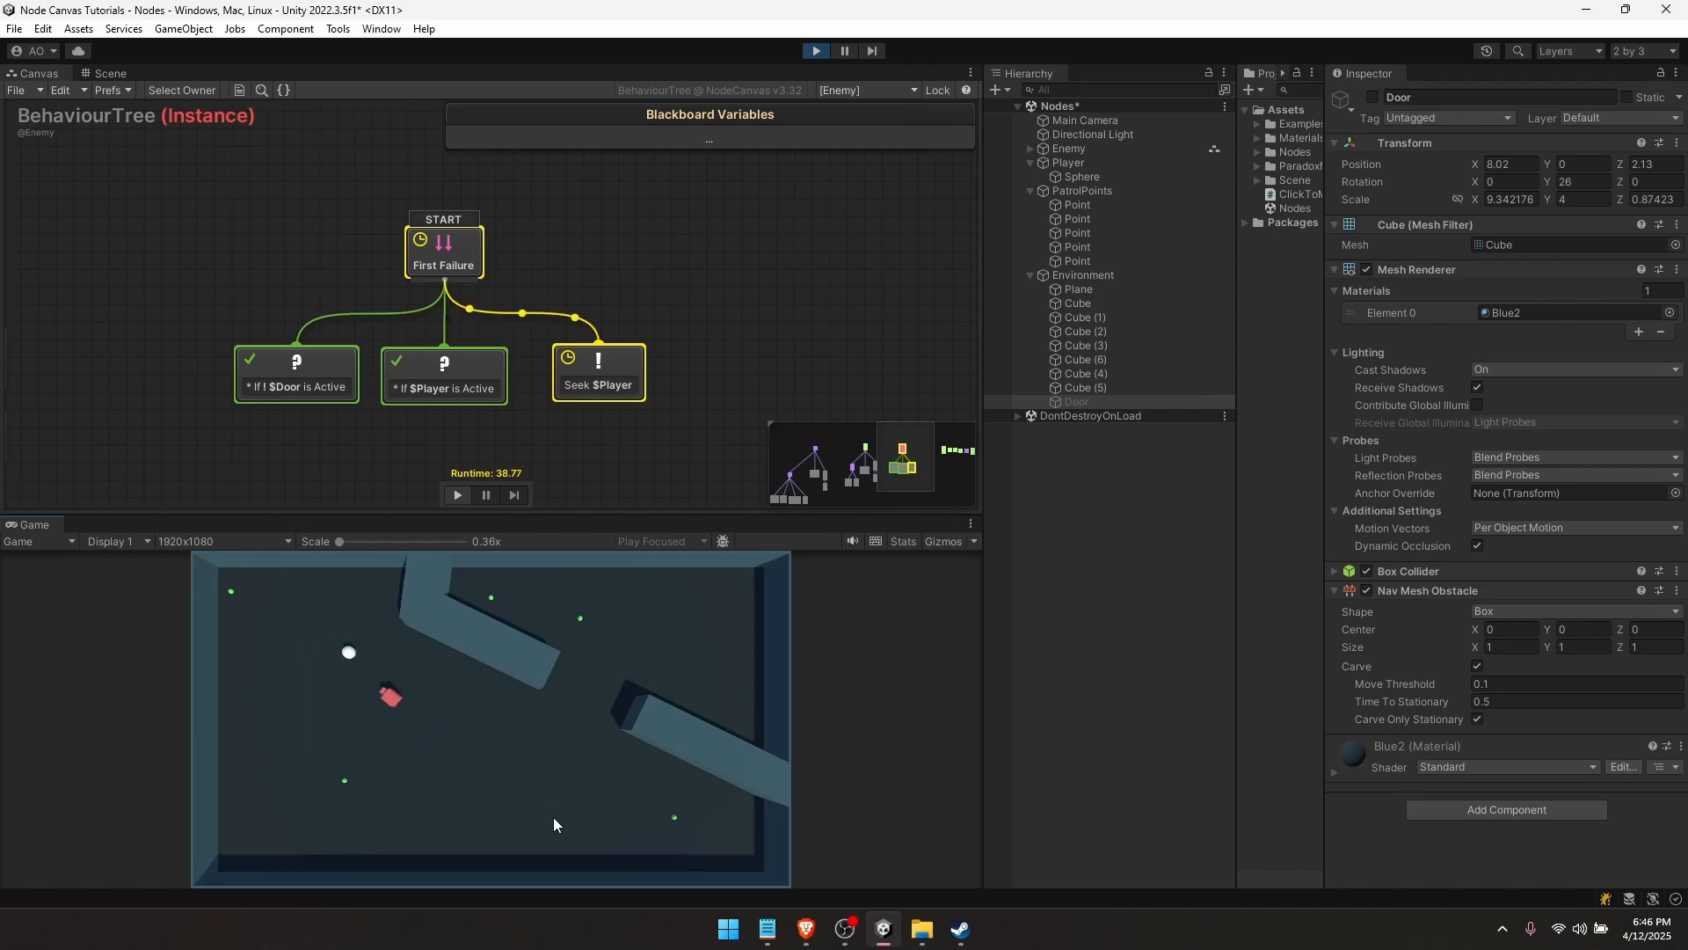
click(552, 816)
click(712, 587)
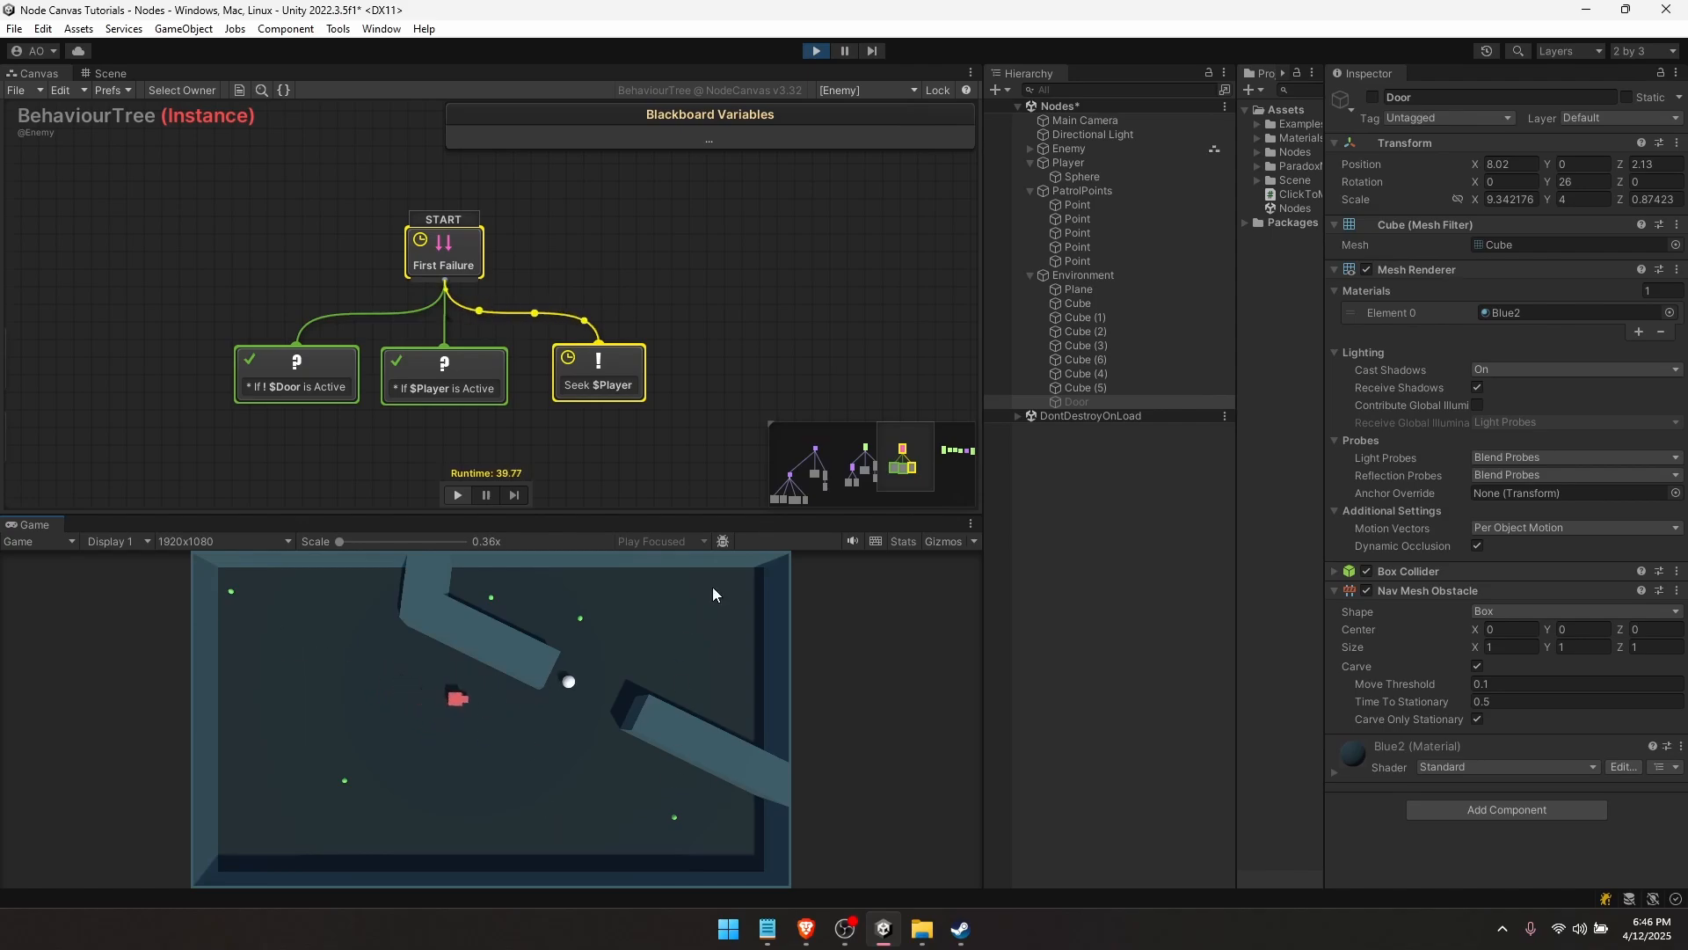
- Switch the Door on and off during play to test the Parallel node's reaction, and end play mode
click(1373, 96)
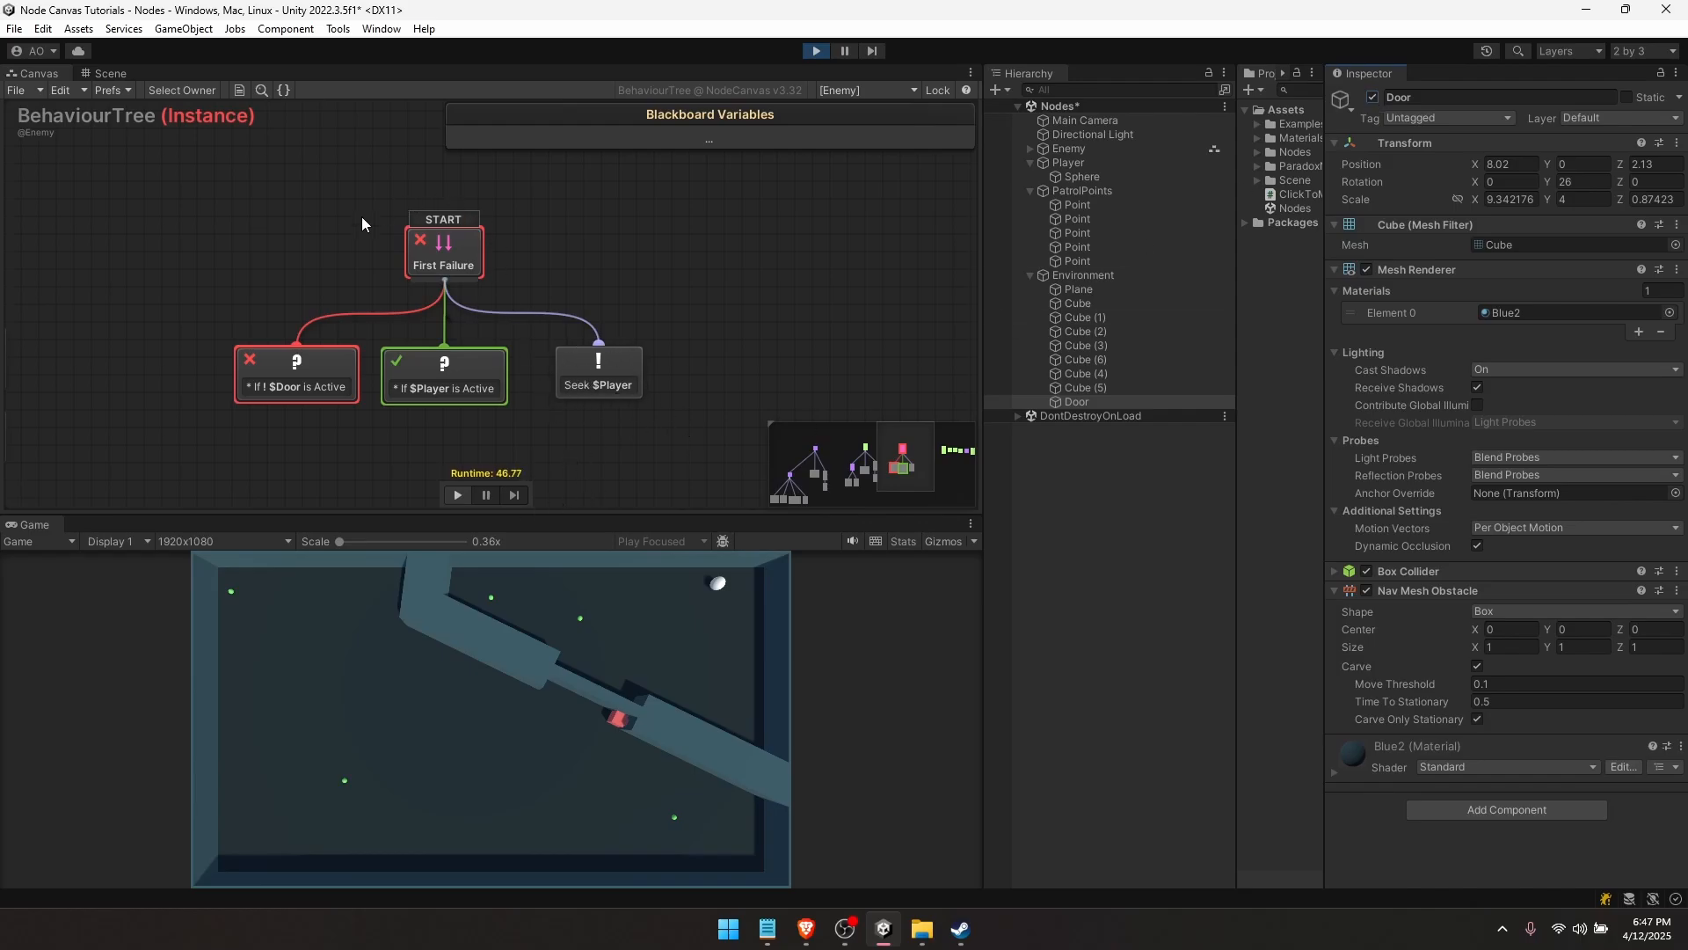
click(1374, 93)
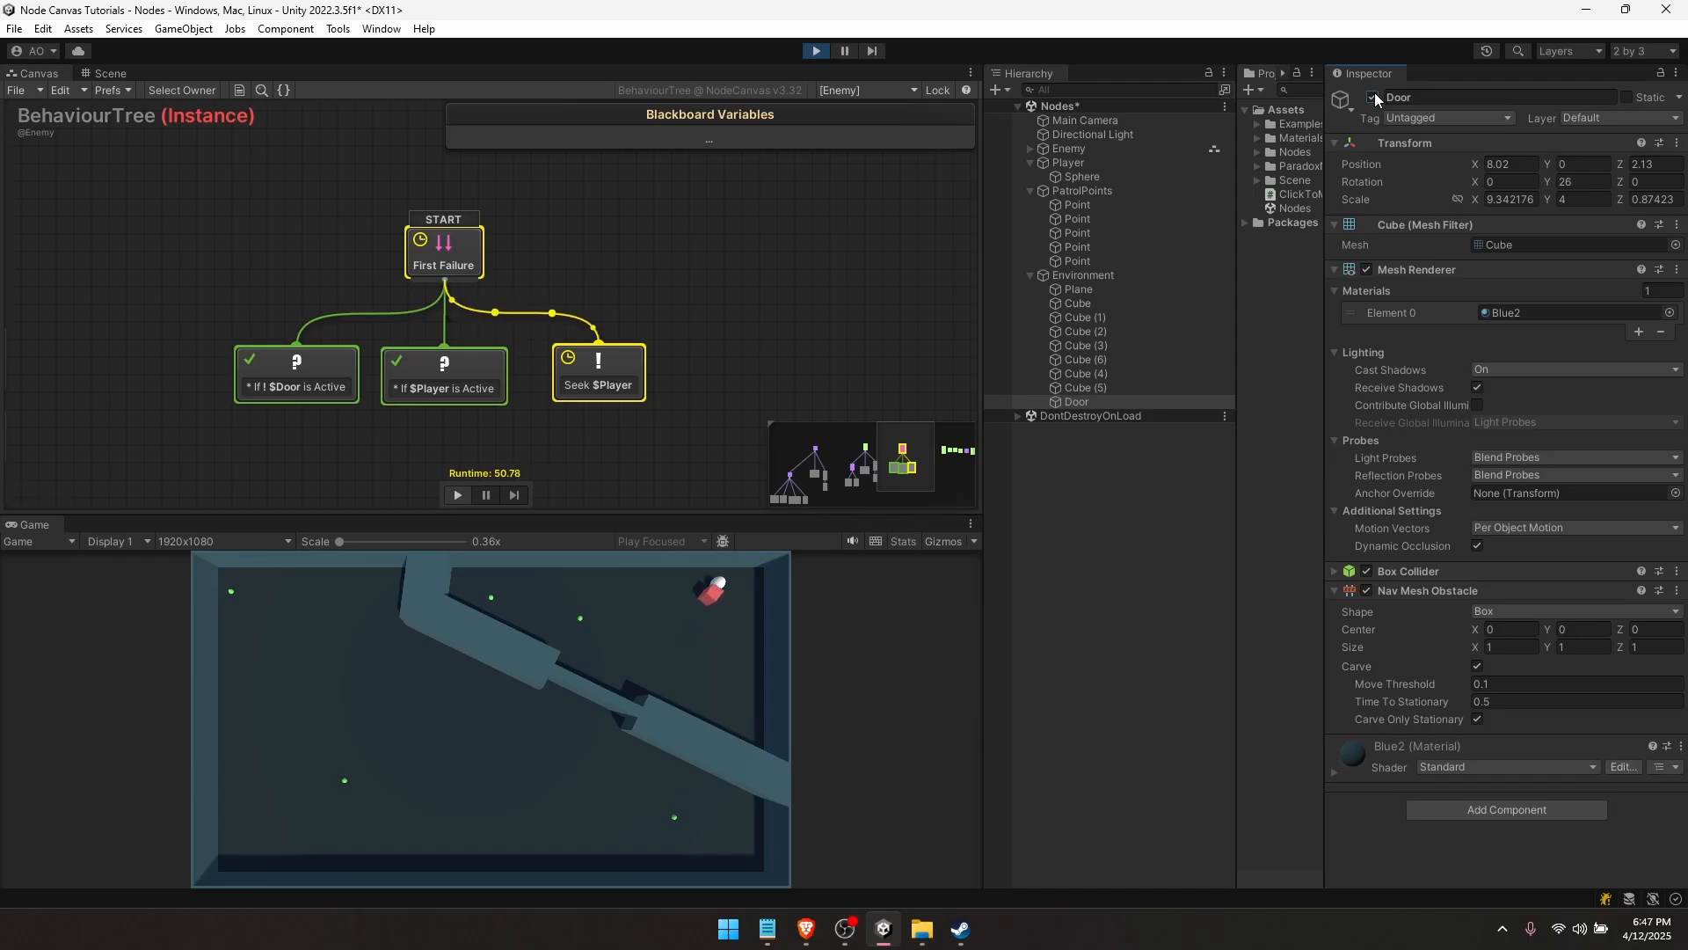
click(1375, 93)
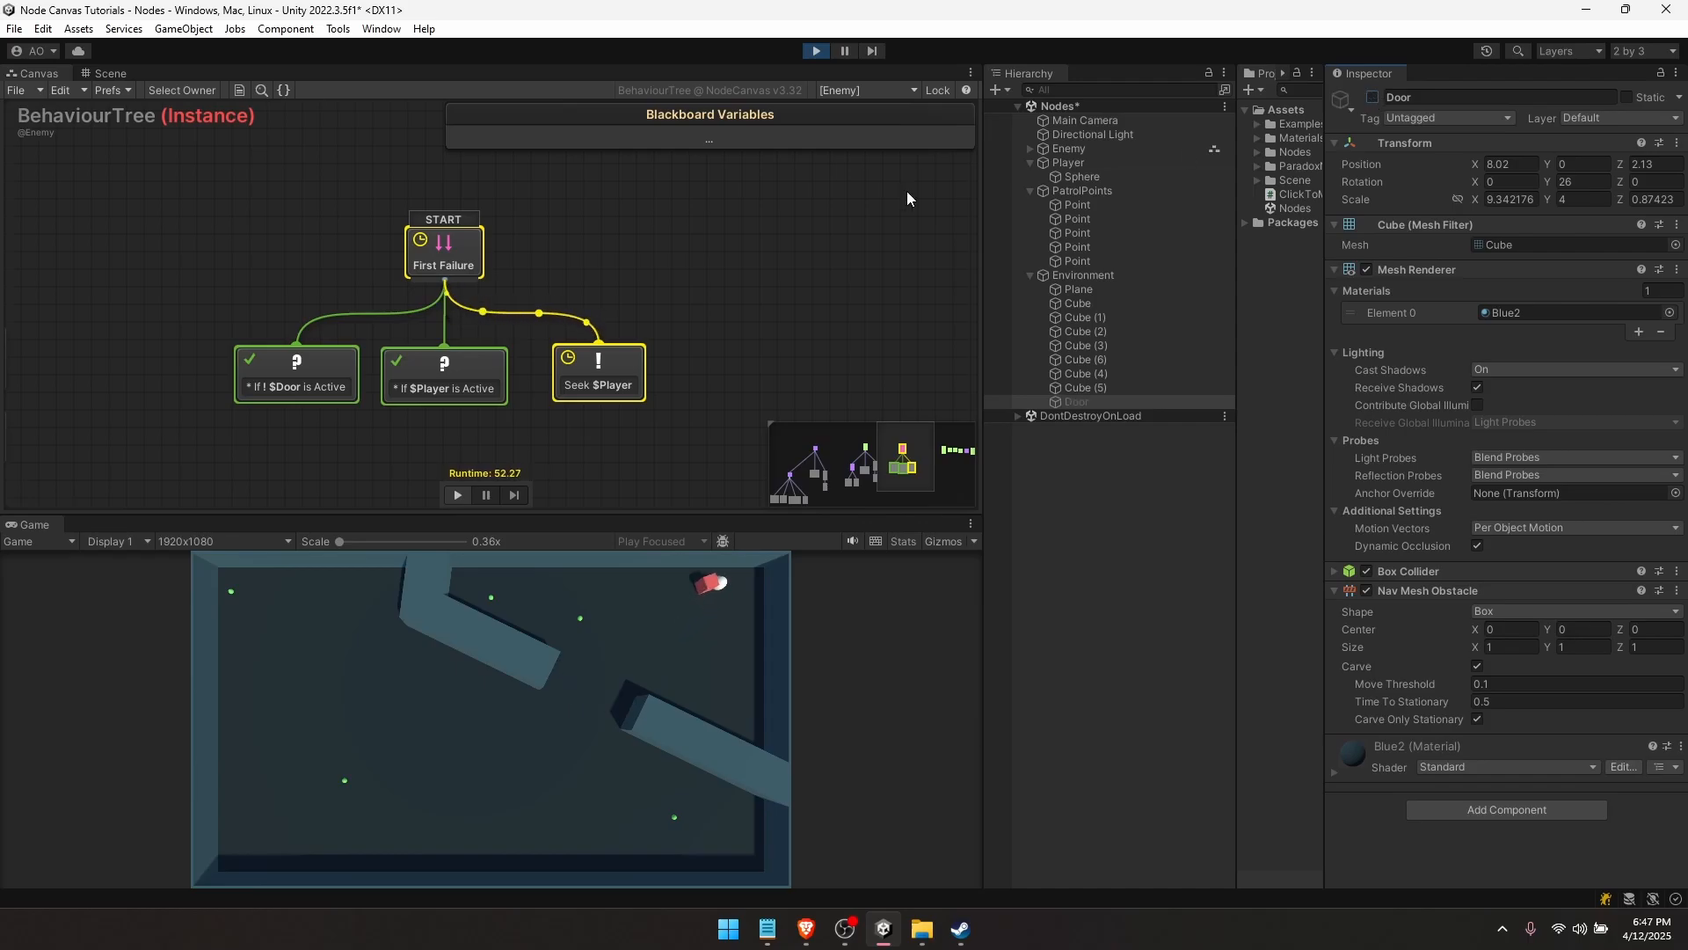
click(814, 52)
- Set the Seek $Player action's Keep Distance to 2 under the Parallel node and save the scene
click(633, 368)
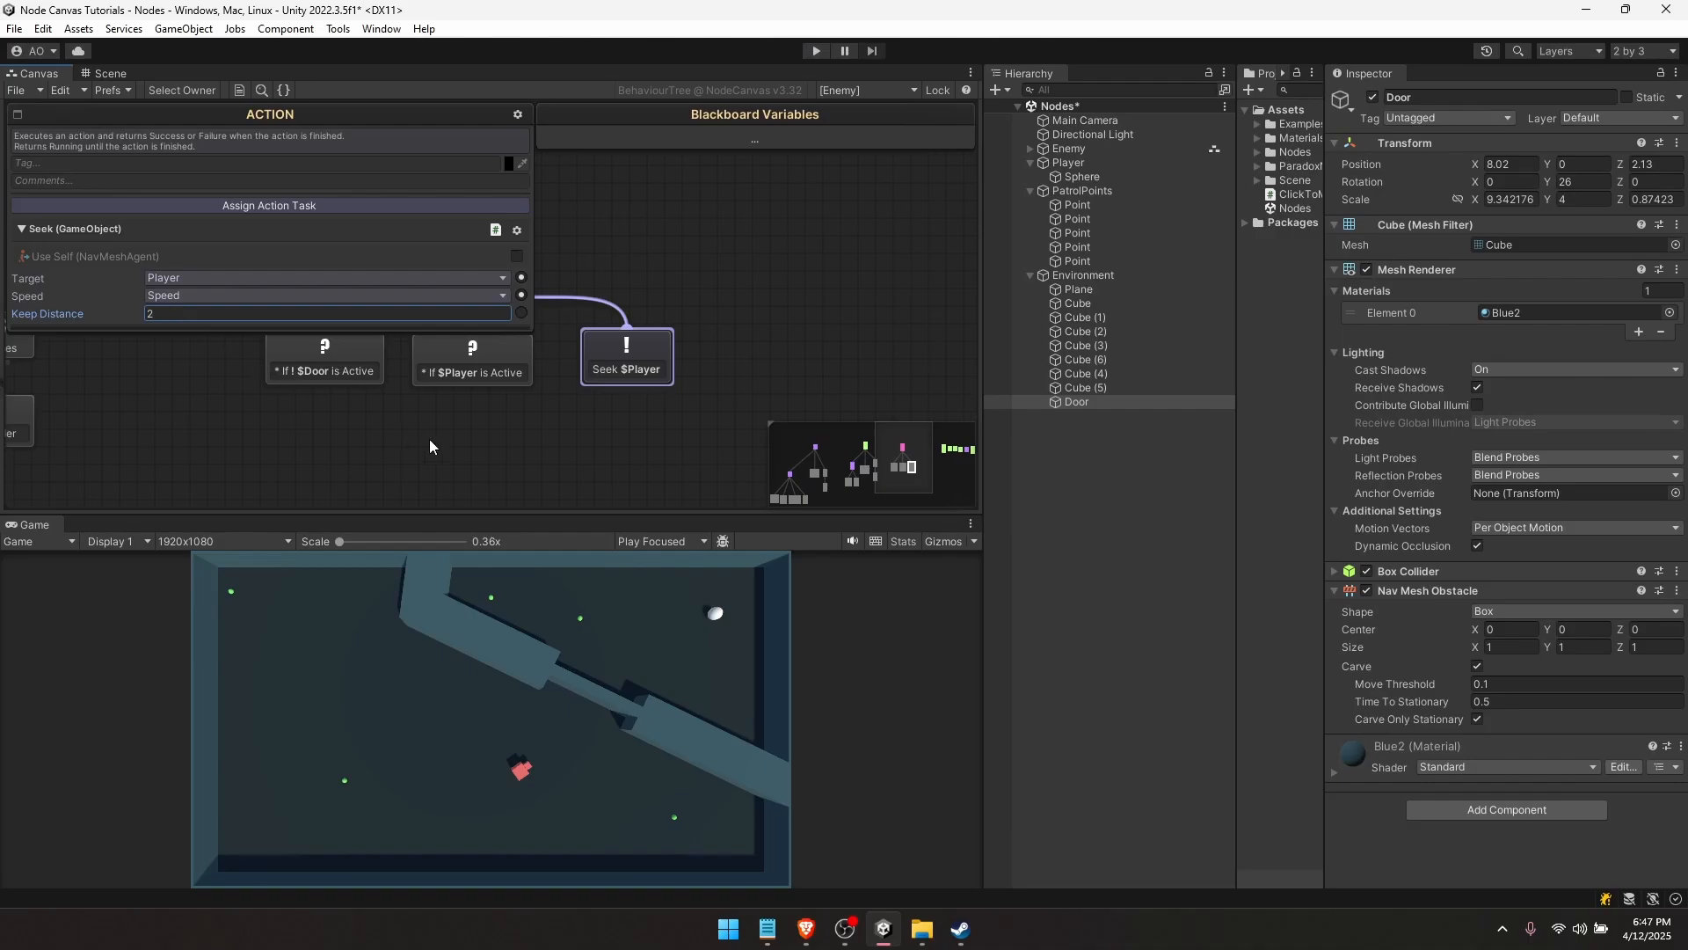
click(430, 441)
key(ctrl+s)
- Run the scene again and repeatedly toggle the Door's active state to test Seek with the new keep distance
click(816, 52)
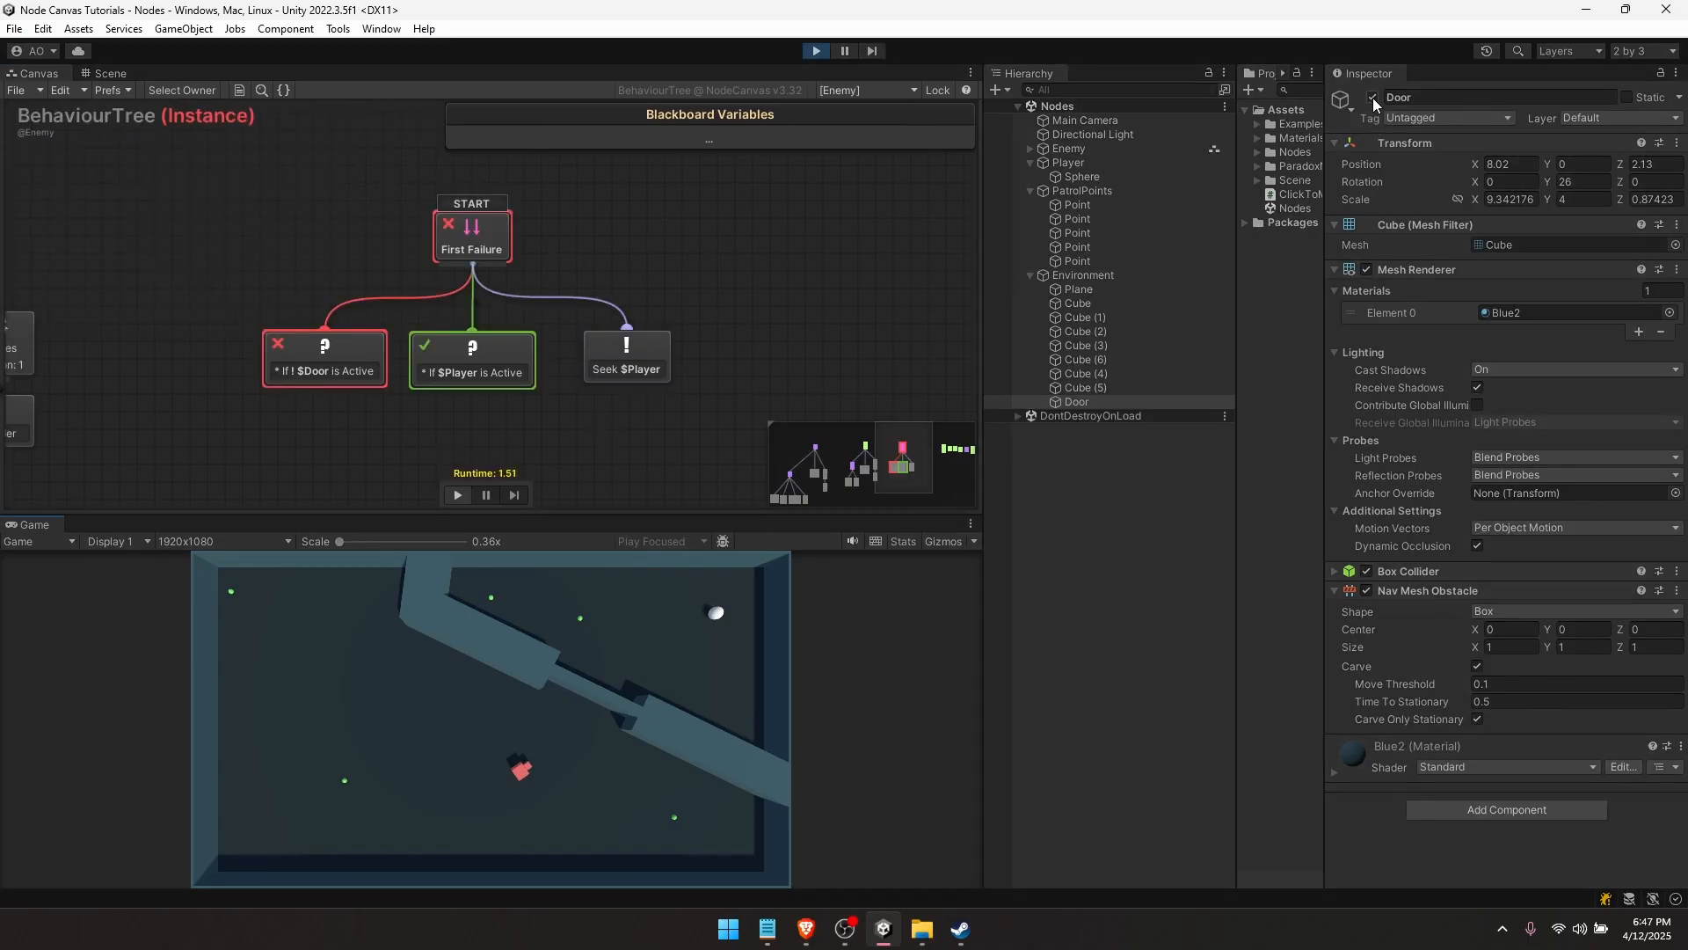
click(1374, 98)
click(1373, 97)
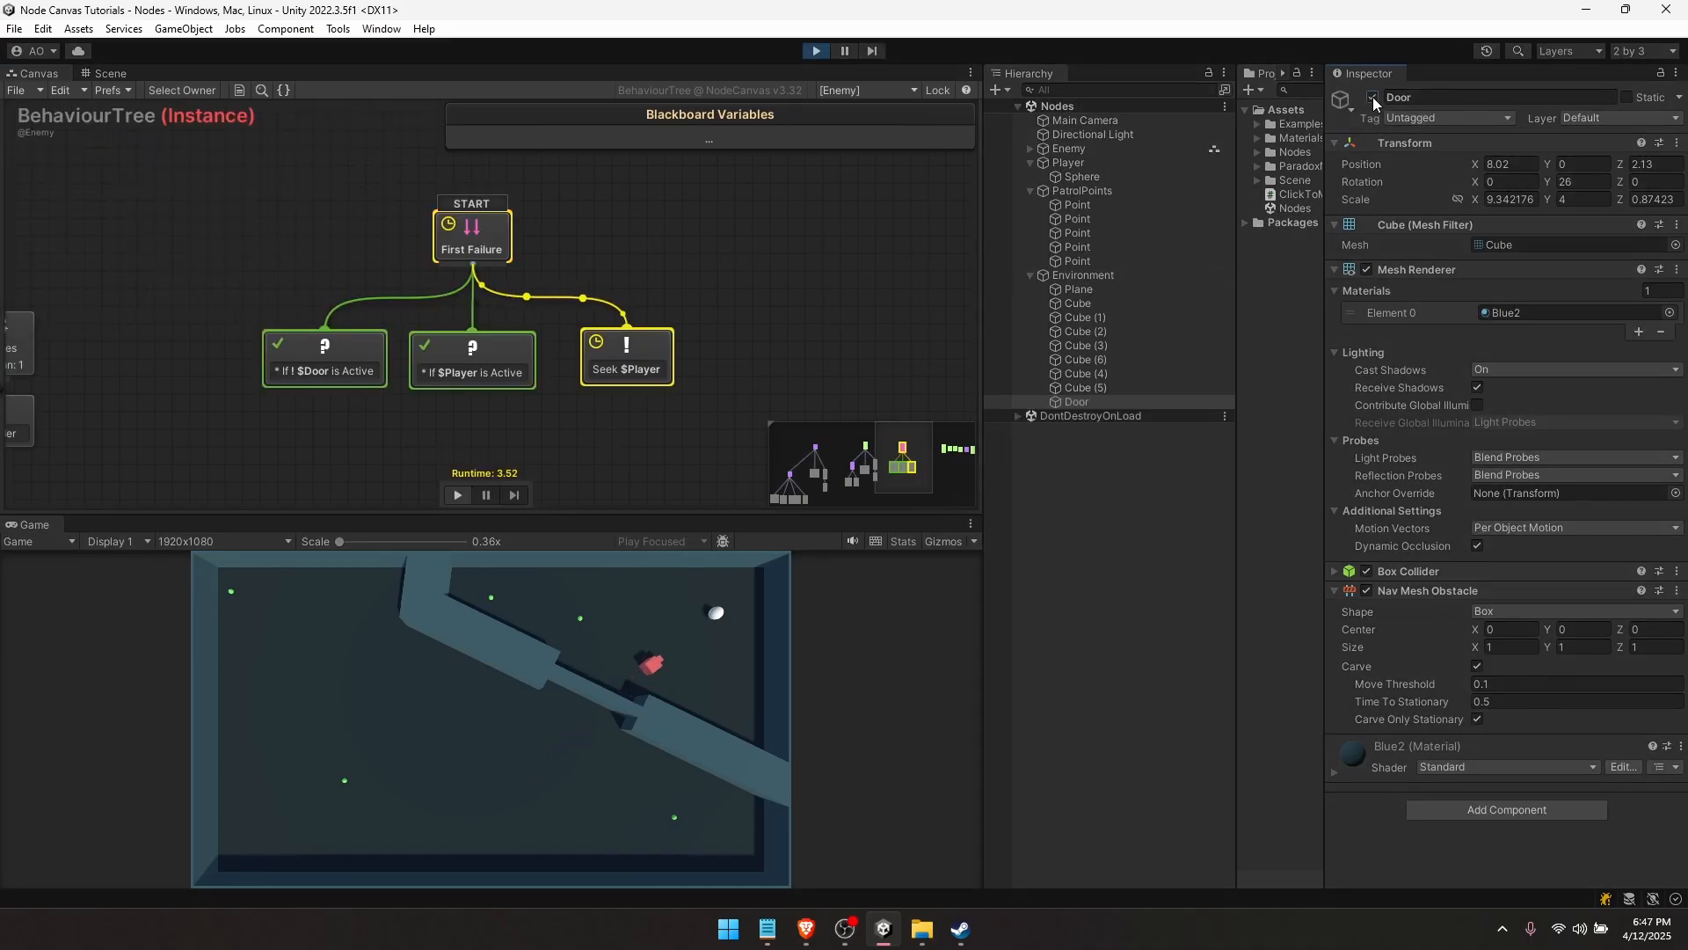
click(1374, 98)
click(1374, 97)
click(1374, 98)
click(1374, 97)
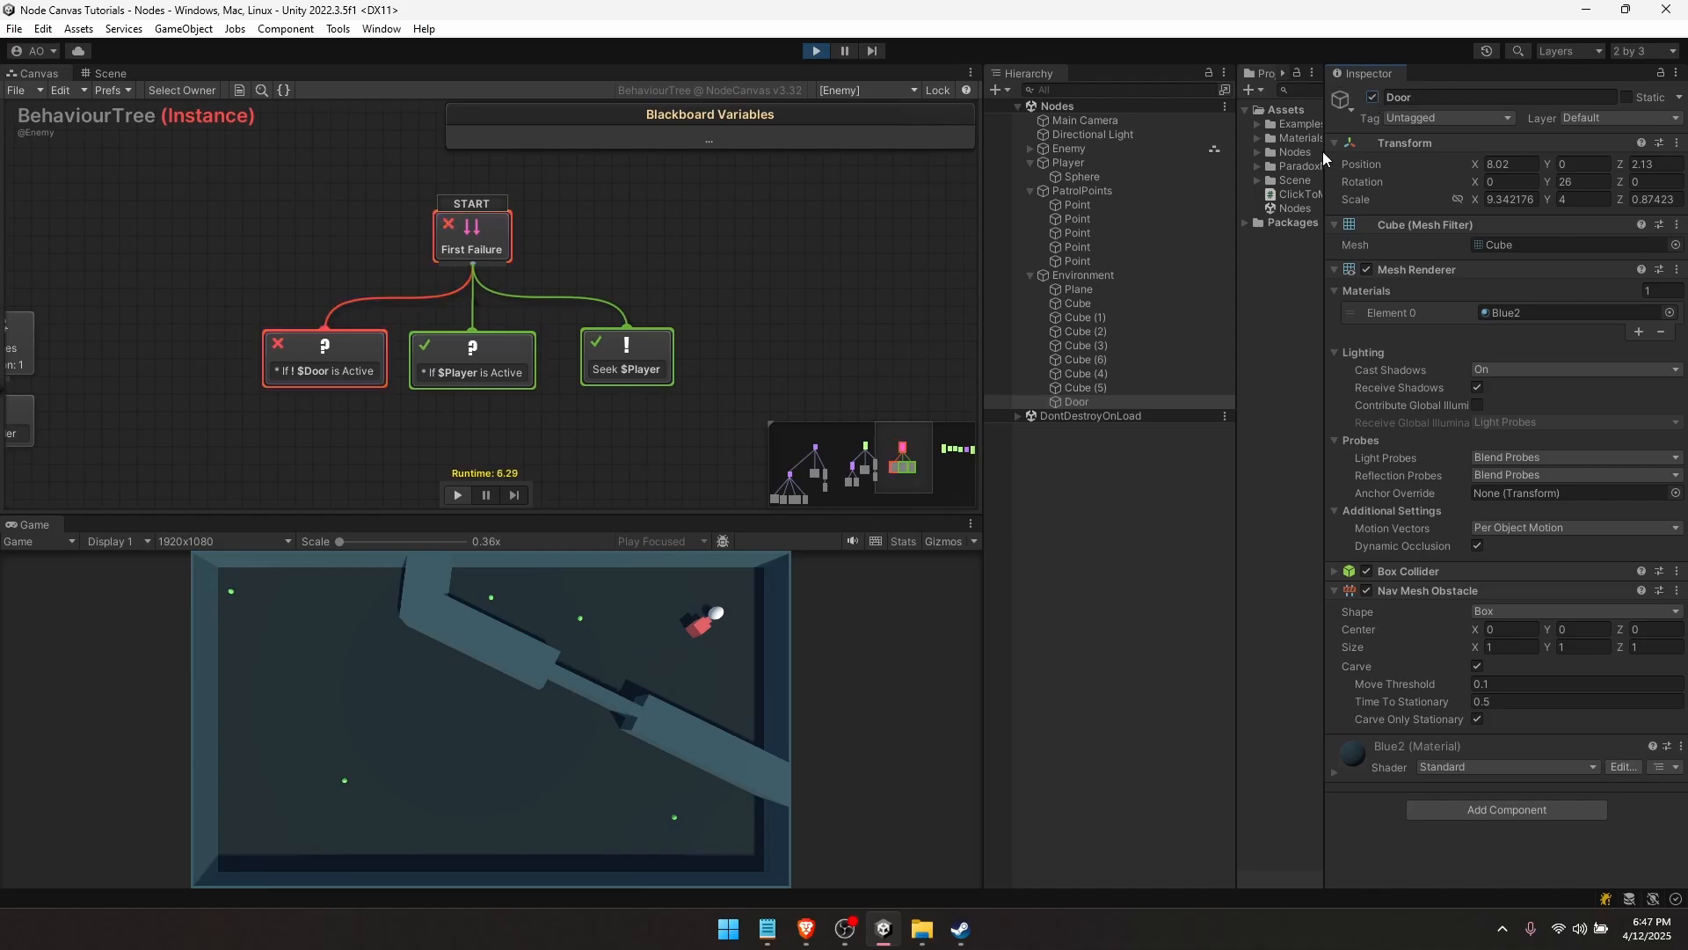
click(530, 626)
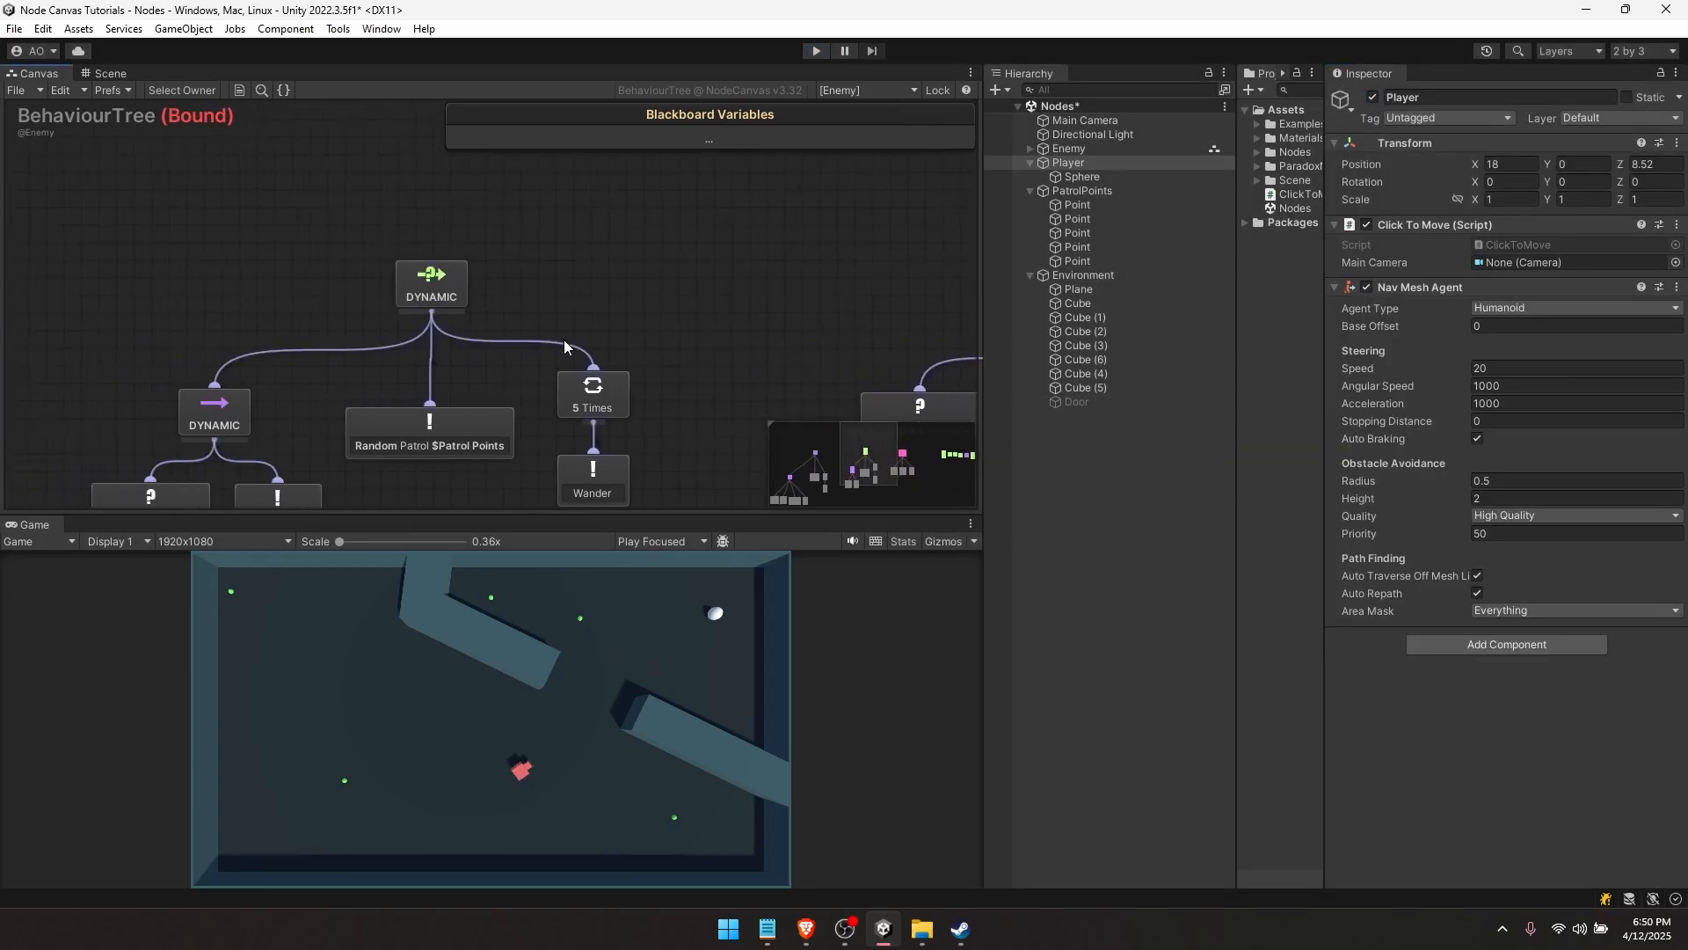
- Review the settings of the First Success Or Failure Parallel node and the Dynamic Selector node
middle_drag(921, 335, 530, 332)
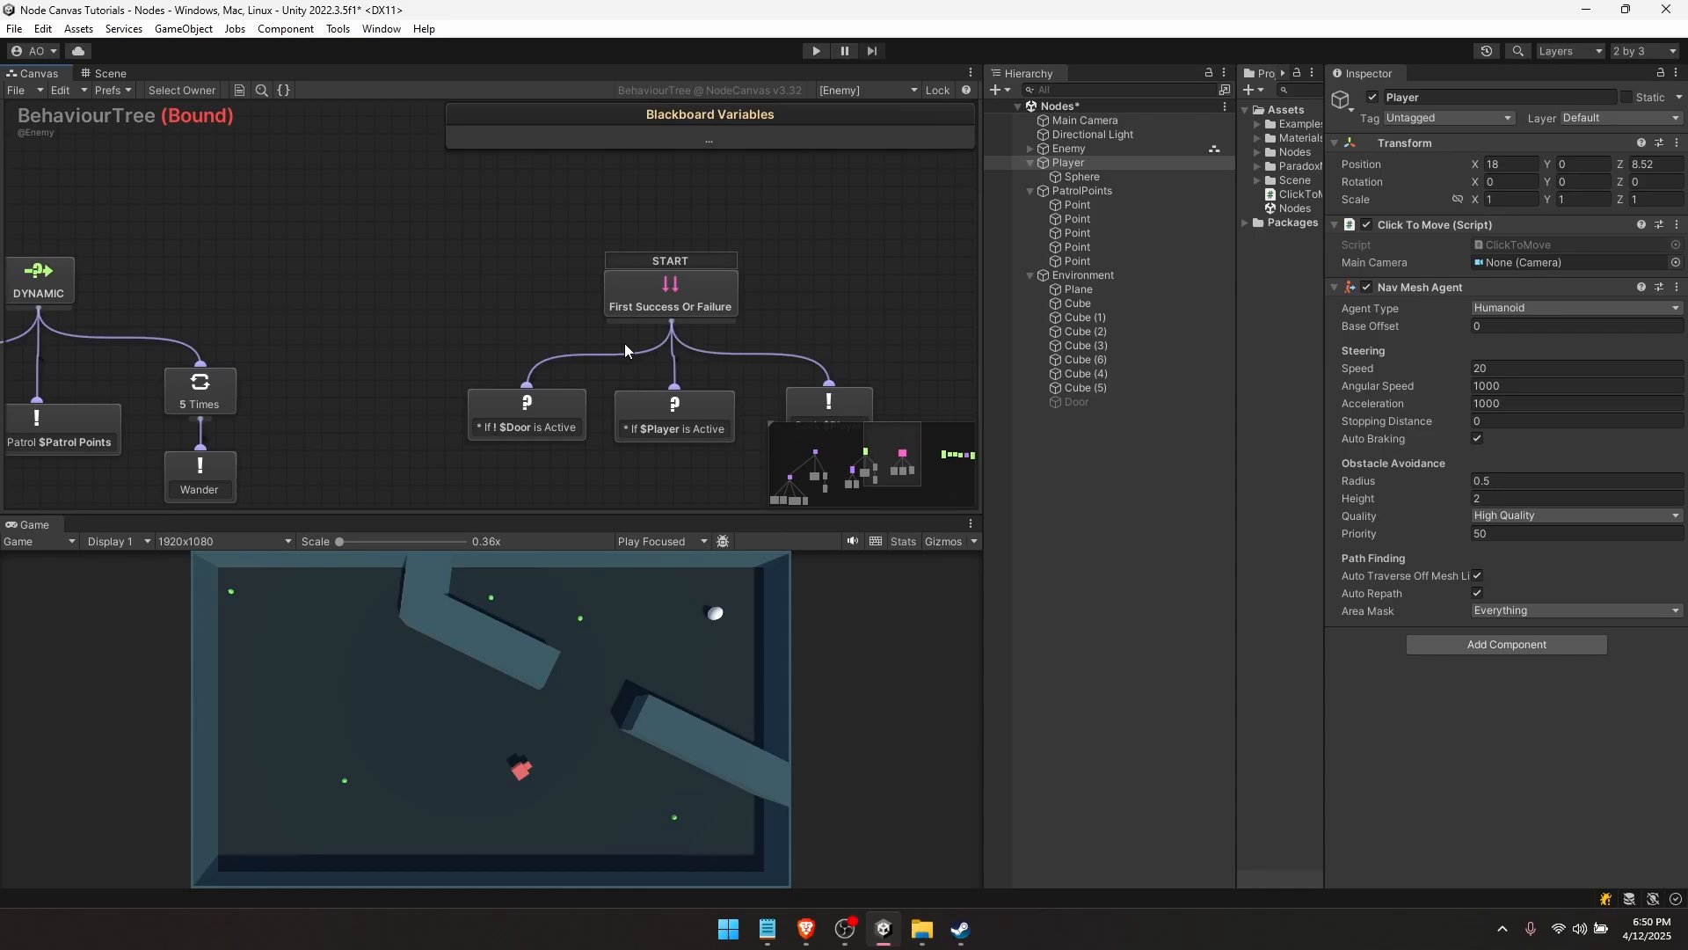
click(661, 309)
middle_drag(238, 388, 391, 401)
click(187, 304)
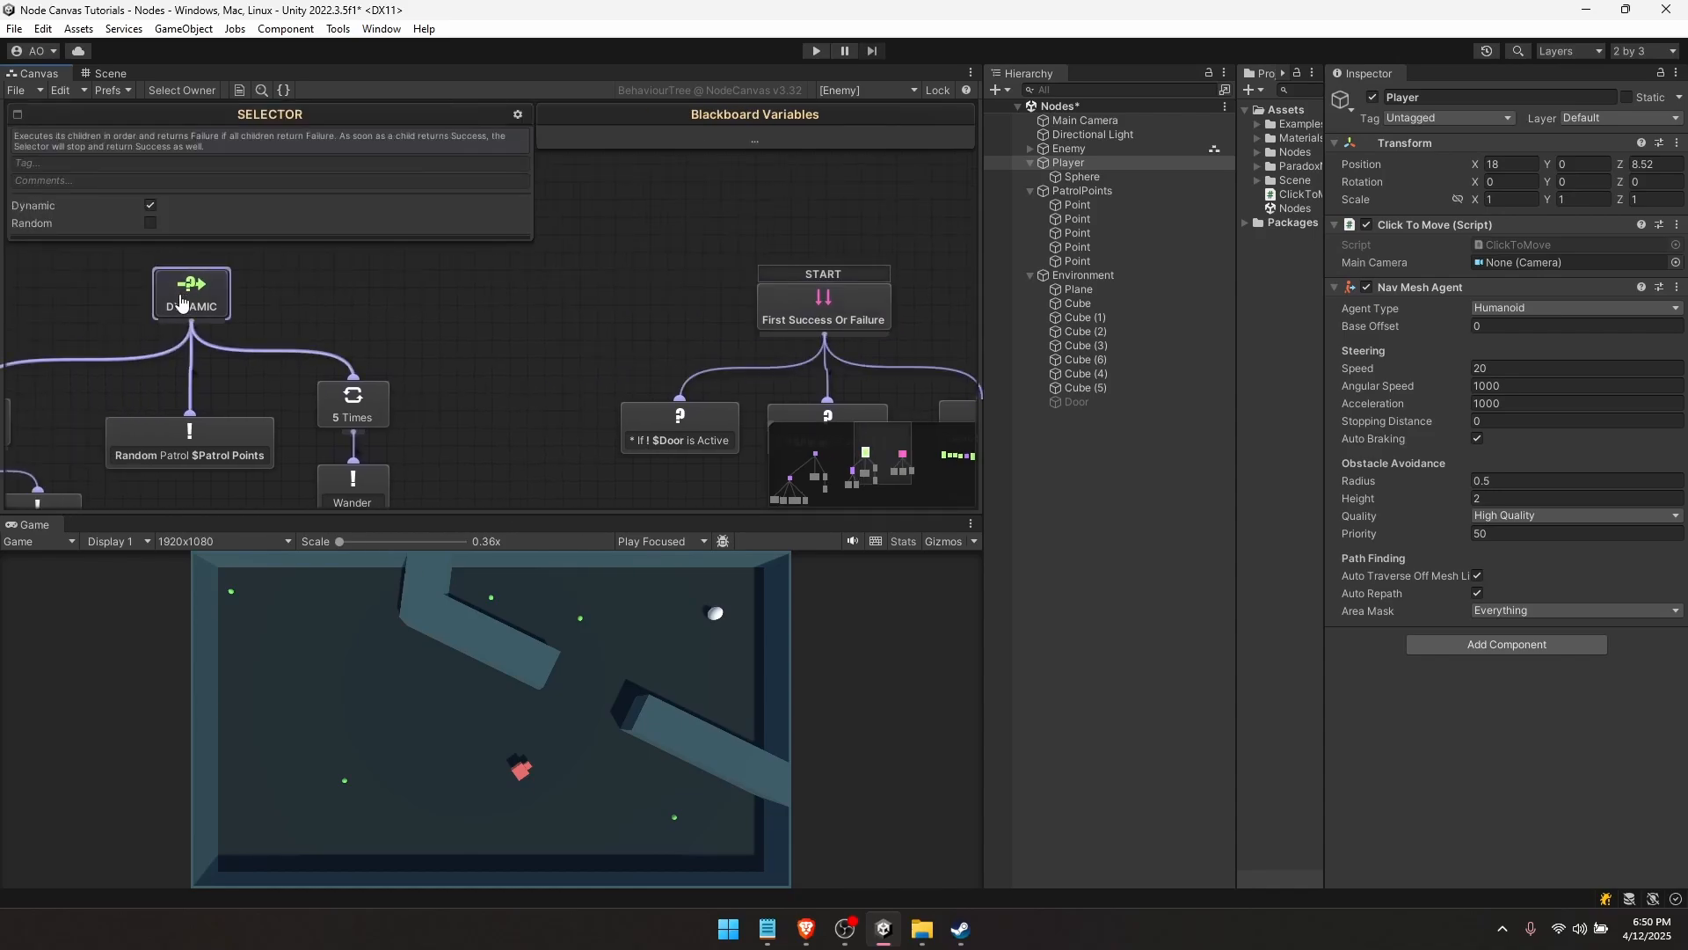
- Enable Repeat on the First Success Or Failure Parallel node
click(823, 310)
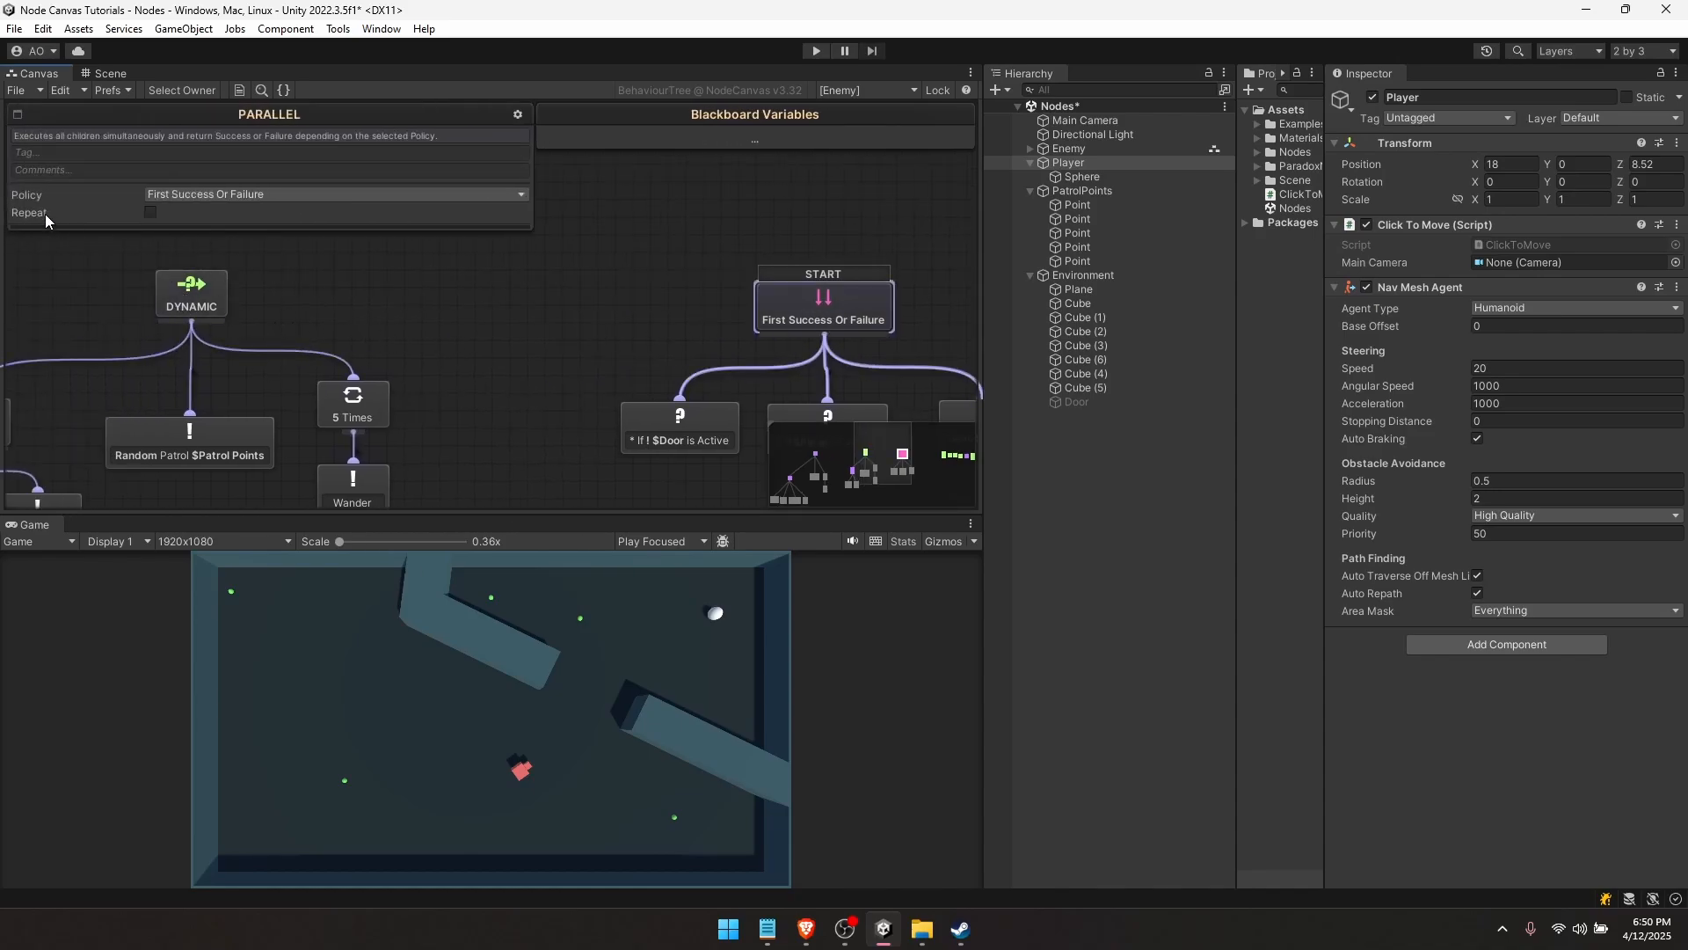
mouse_move(45, 214)
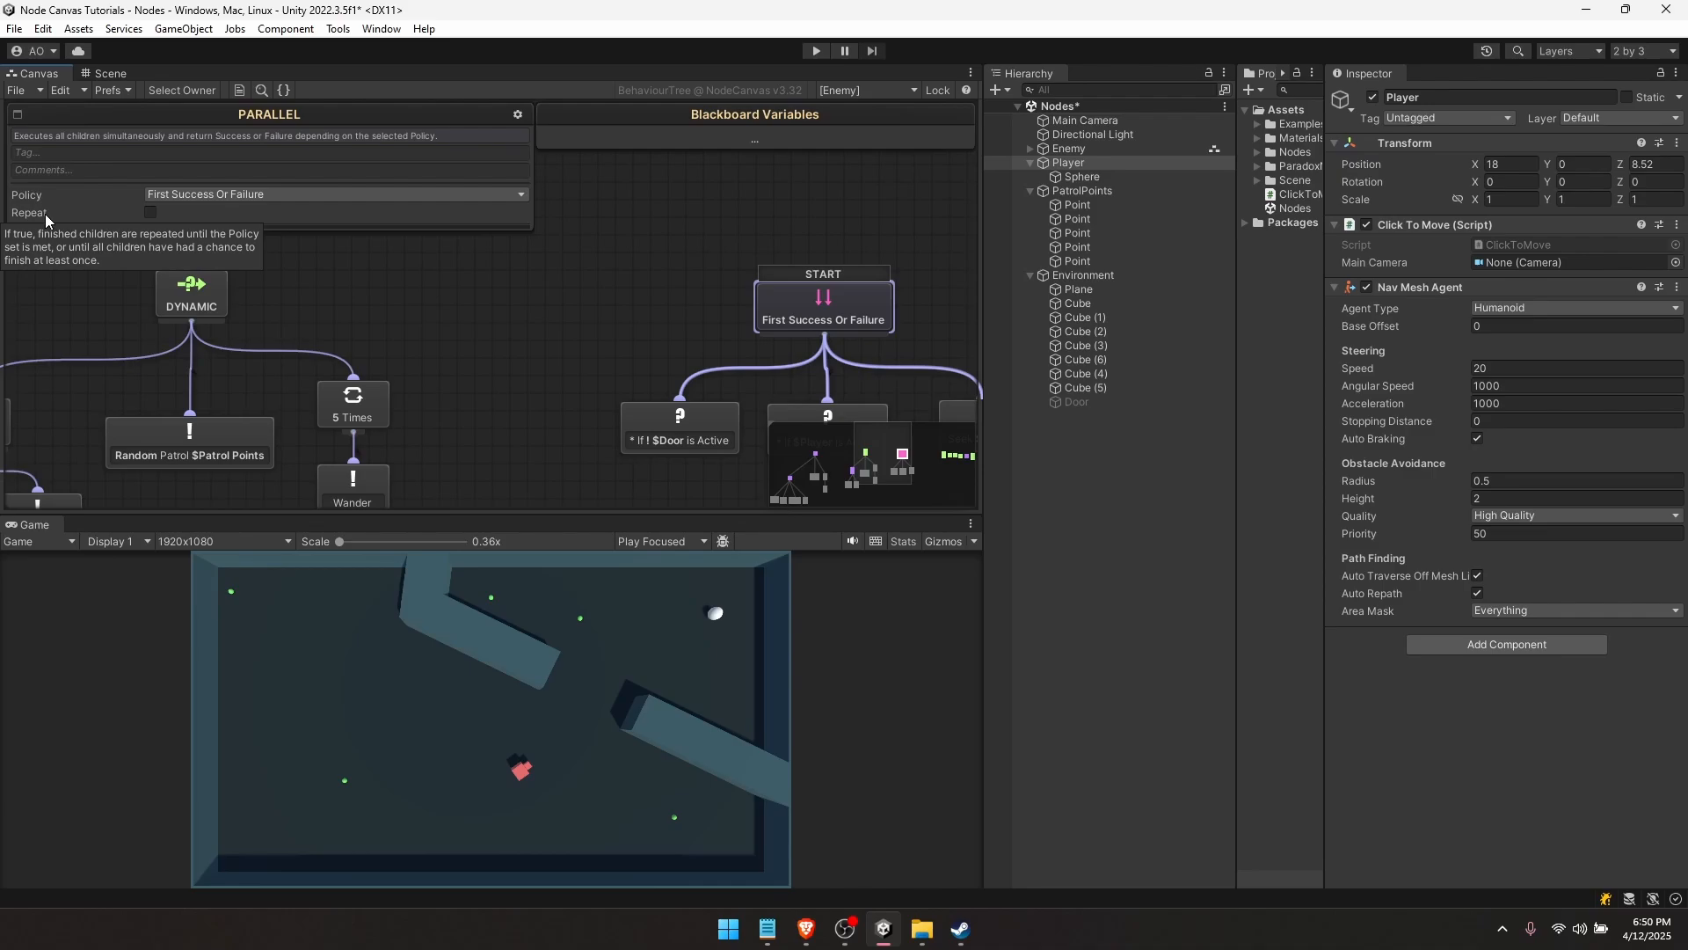
click(152, 212)
click(843, 362)
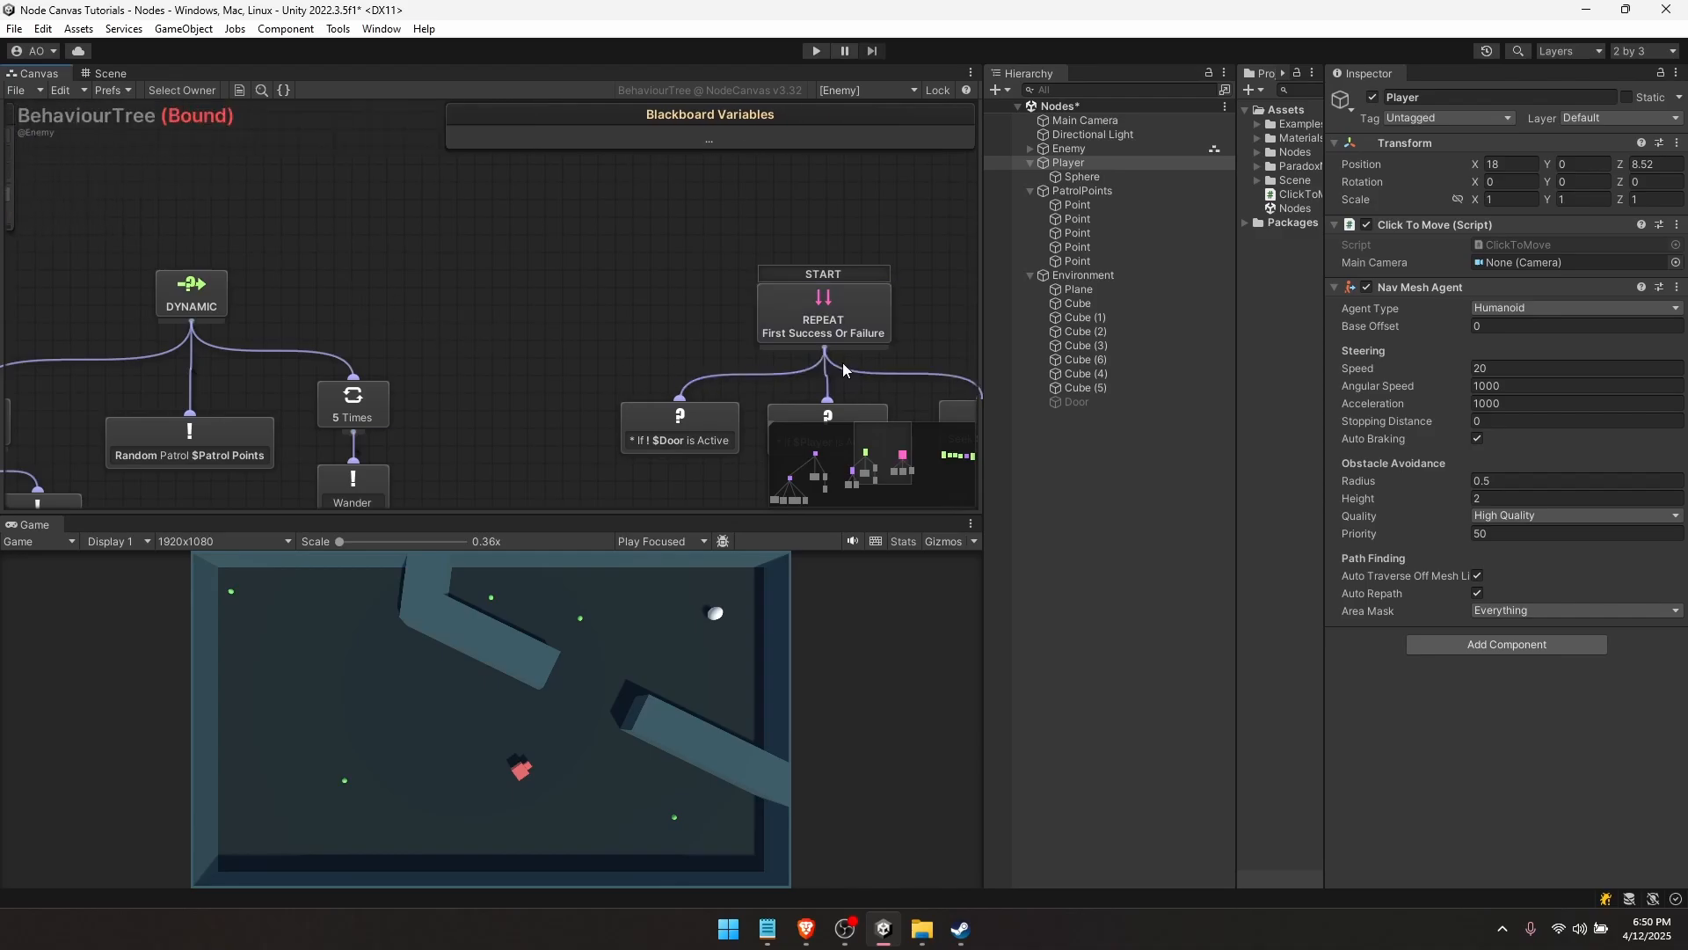
drag(843, 362, 469, 319)
- Set the repeating Parallel node's policy to First Failure and recentre the node above its children
click(455, 289)
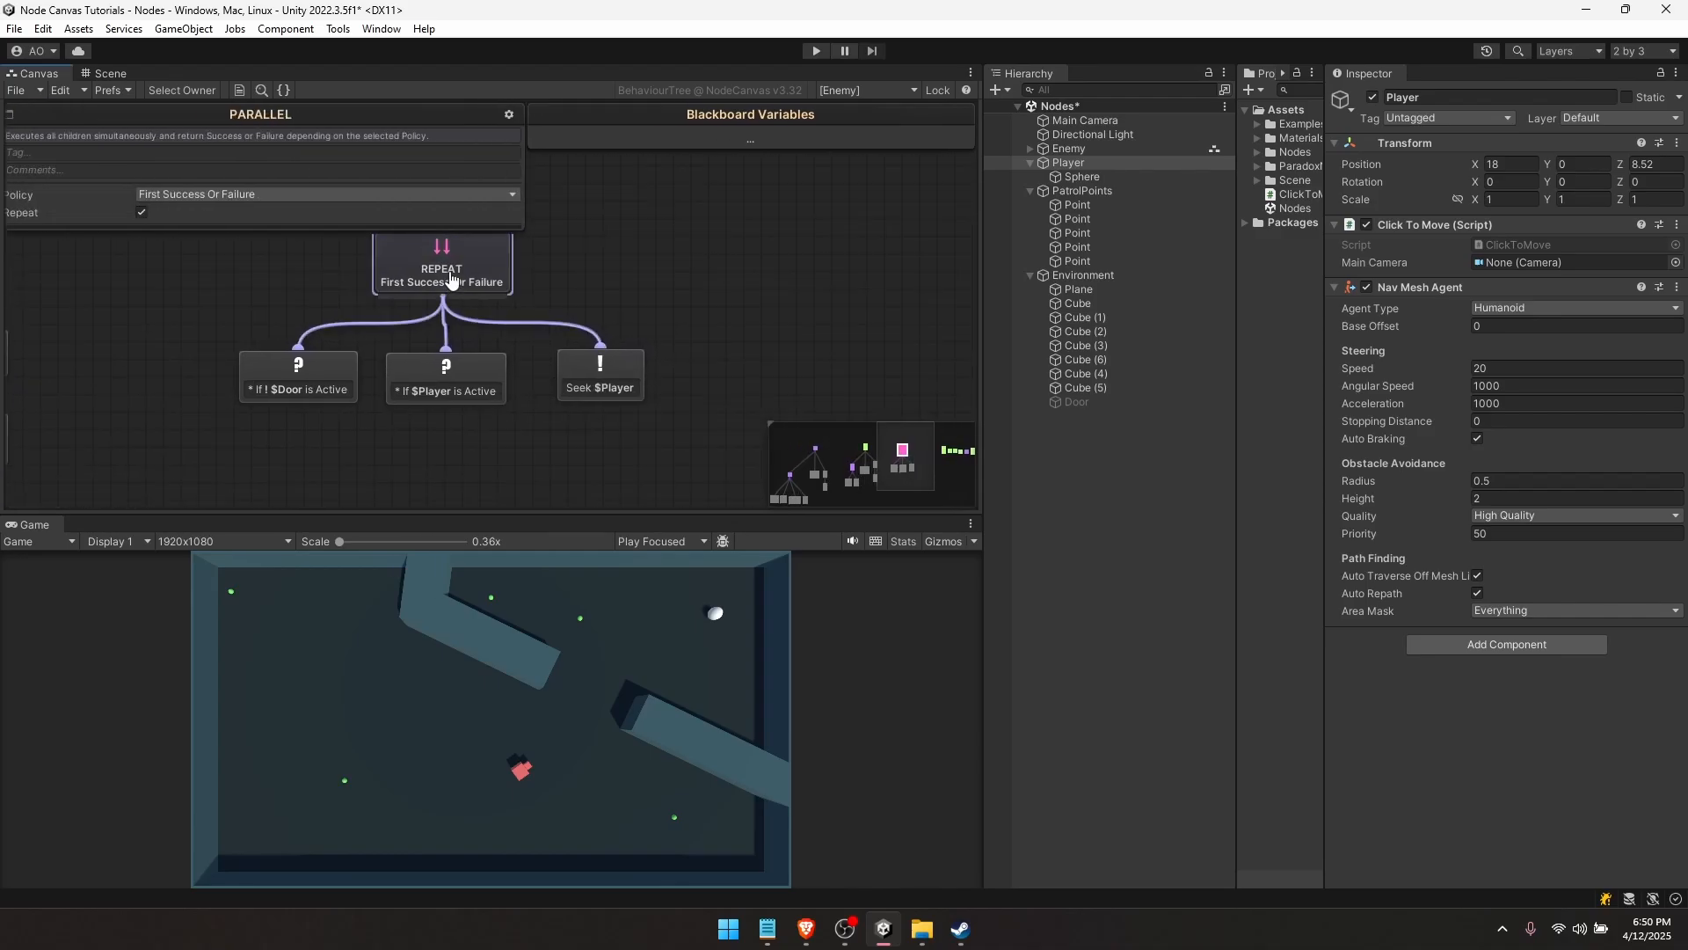
click(194, 193)
click(201, 214)
click(318, 294)
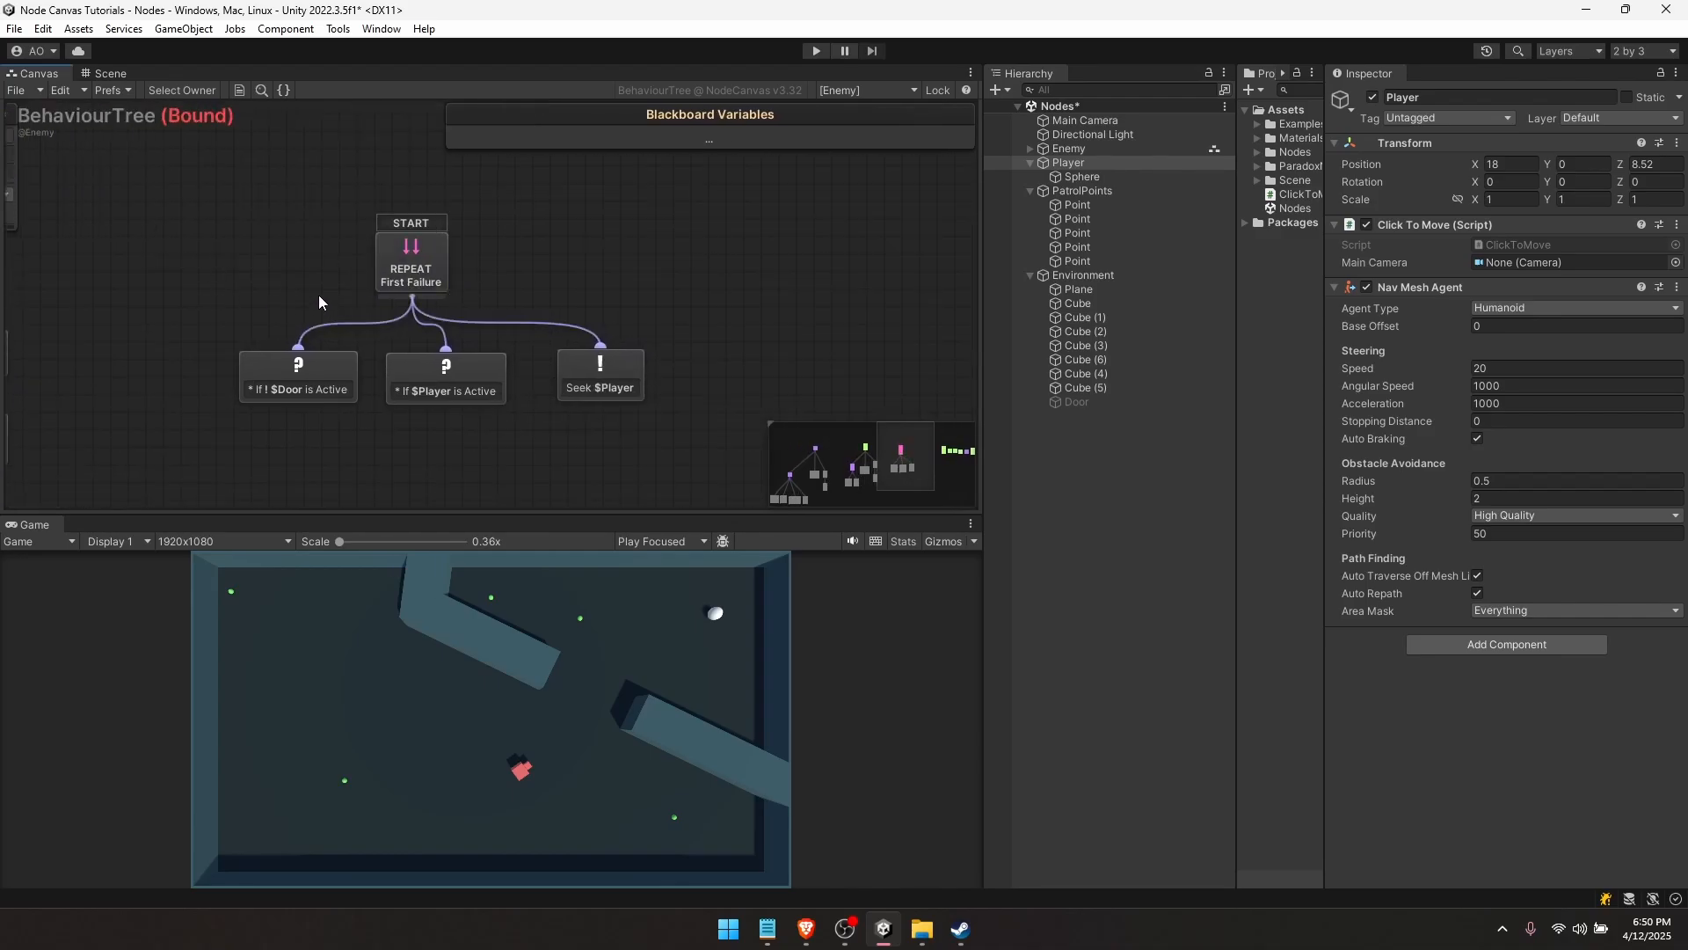
click(468, 266)
drag(471, 267, 462, 266)
click(378, 339)
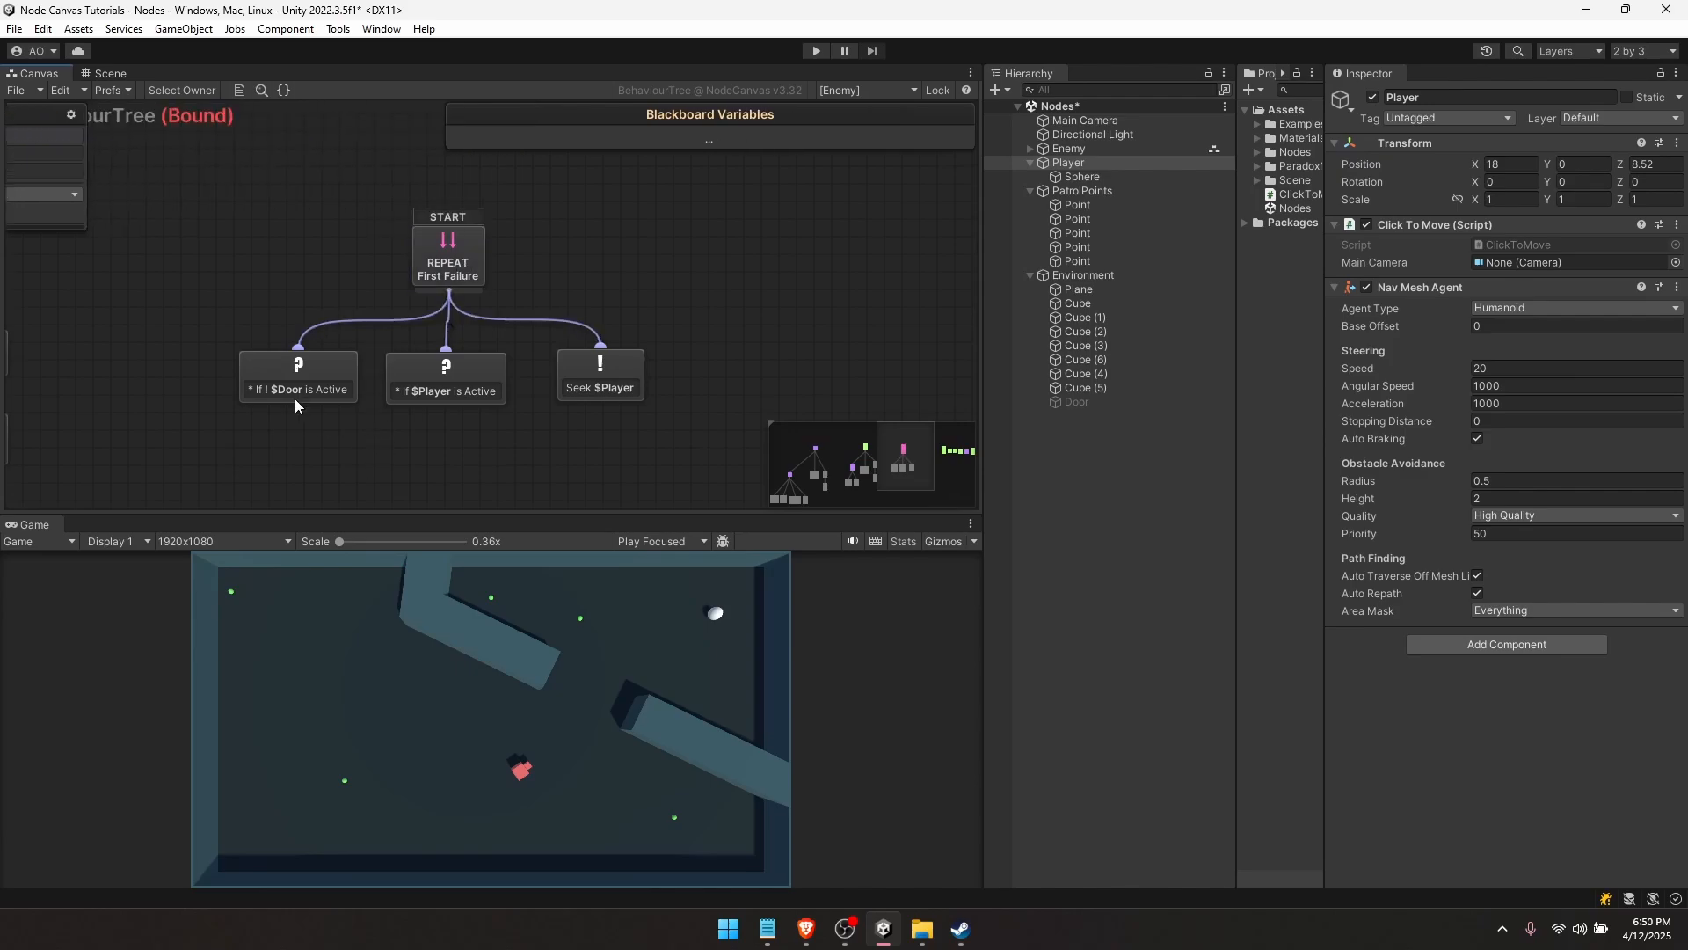
ctrl+click(318, 401)
ctrl+click(456, 398)
click(405, 438)
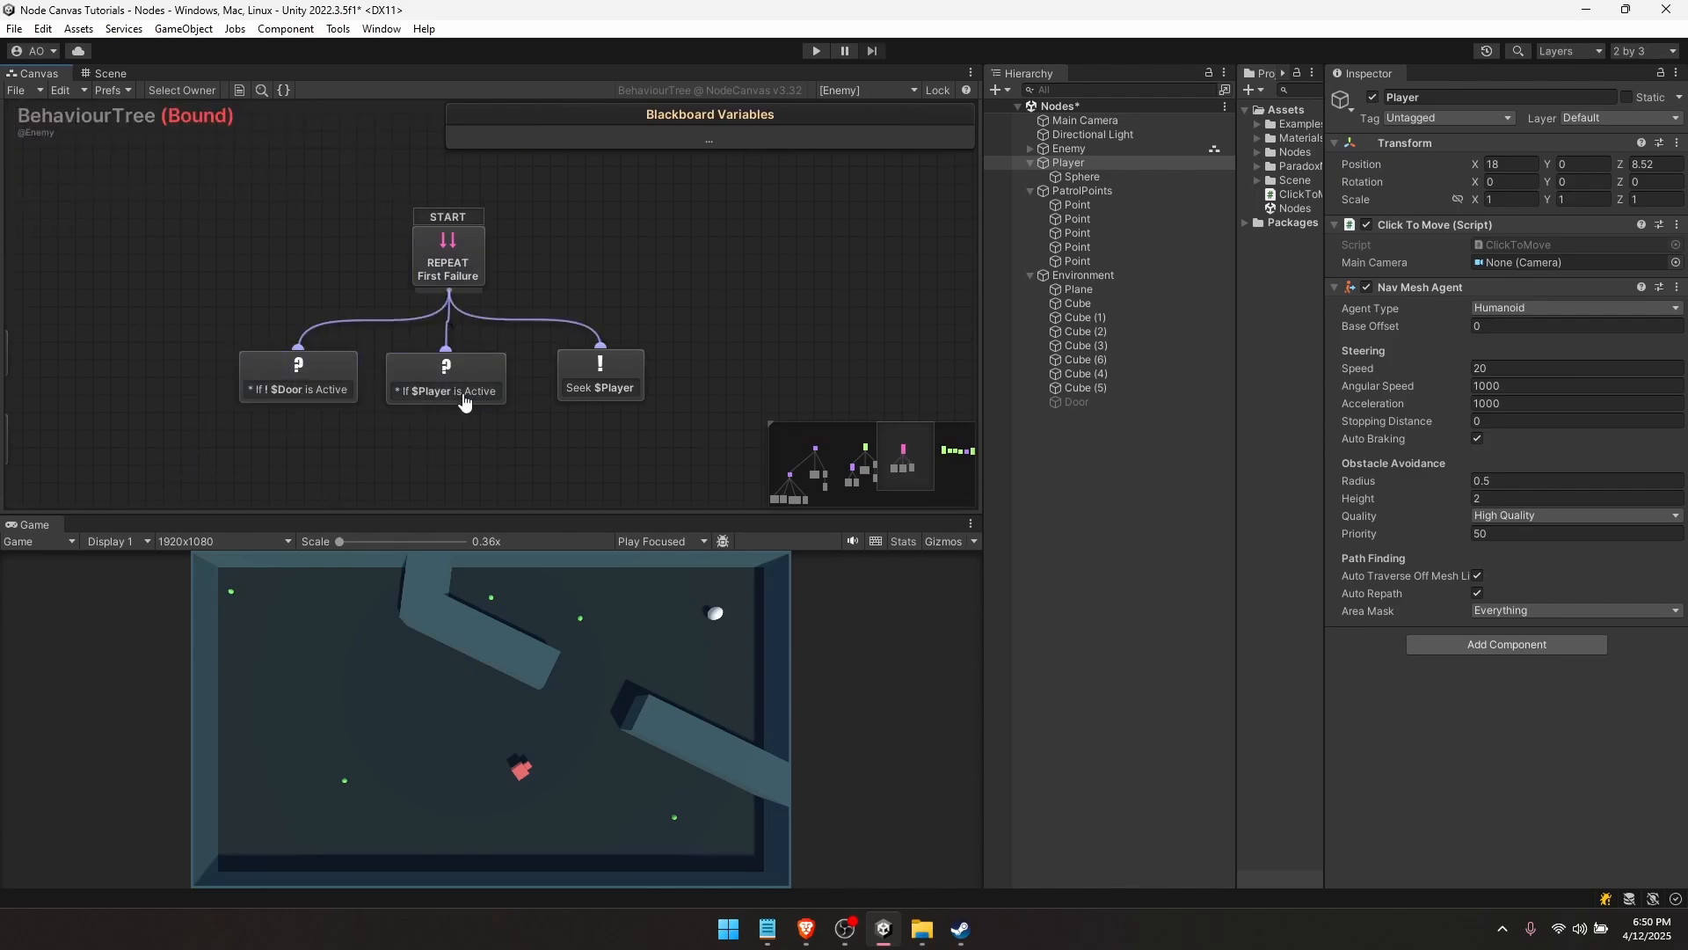
click(582, 384)
click(512, 470)
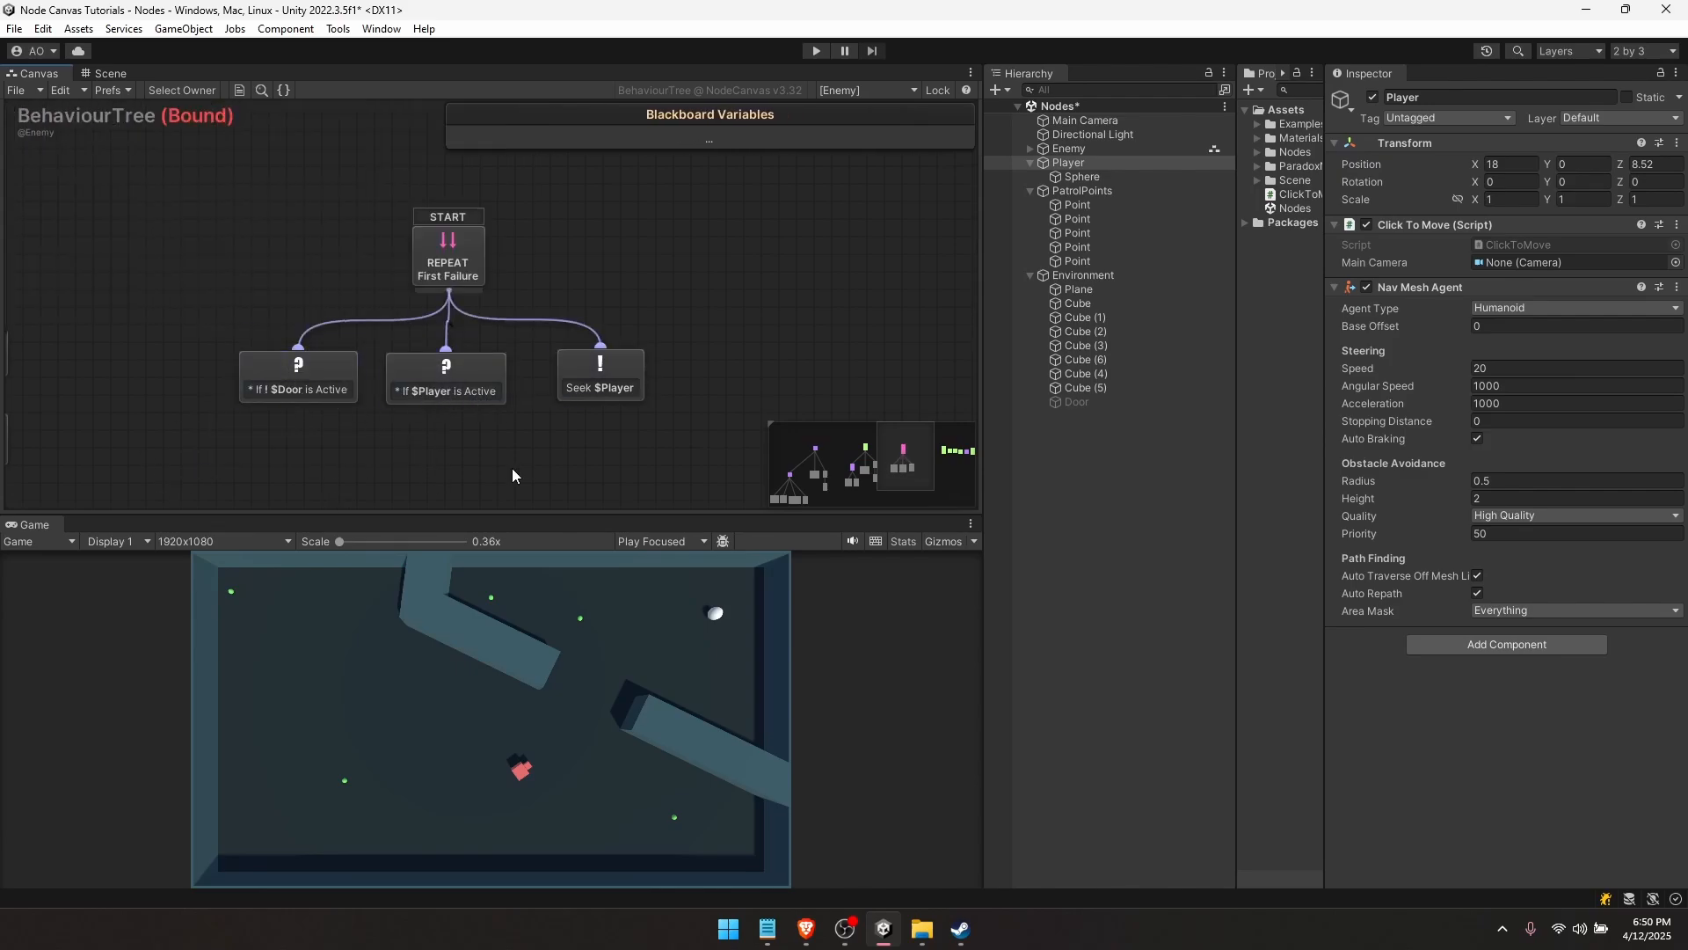
- Play the scene, send the player across the room and activate the Door to test the repeating First Failure policy
click(817, 50)
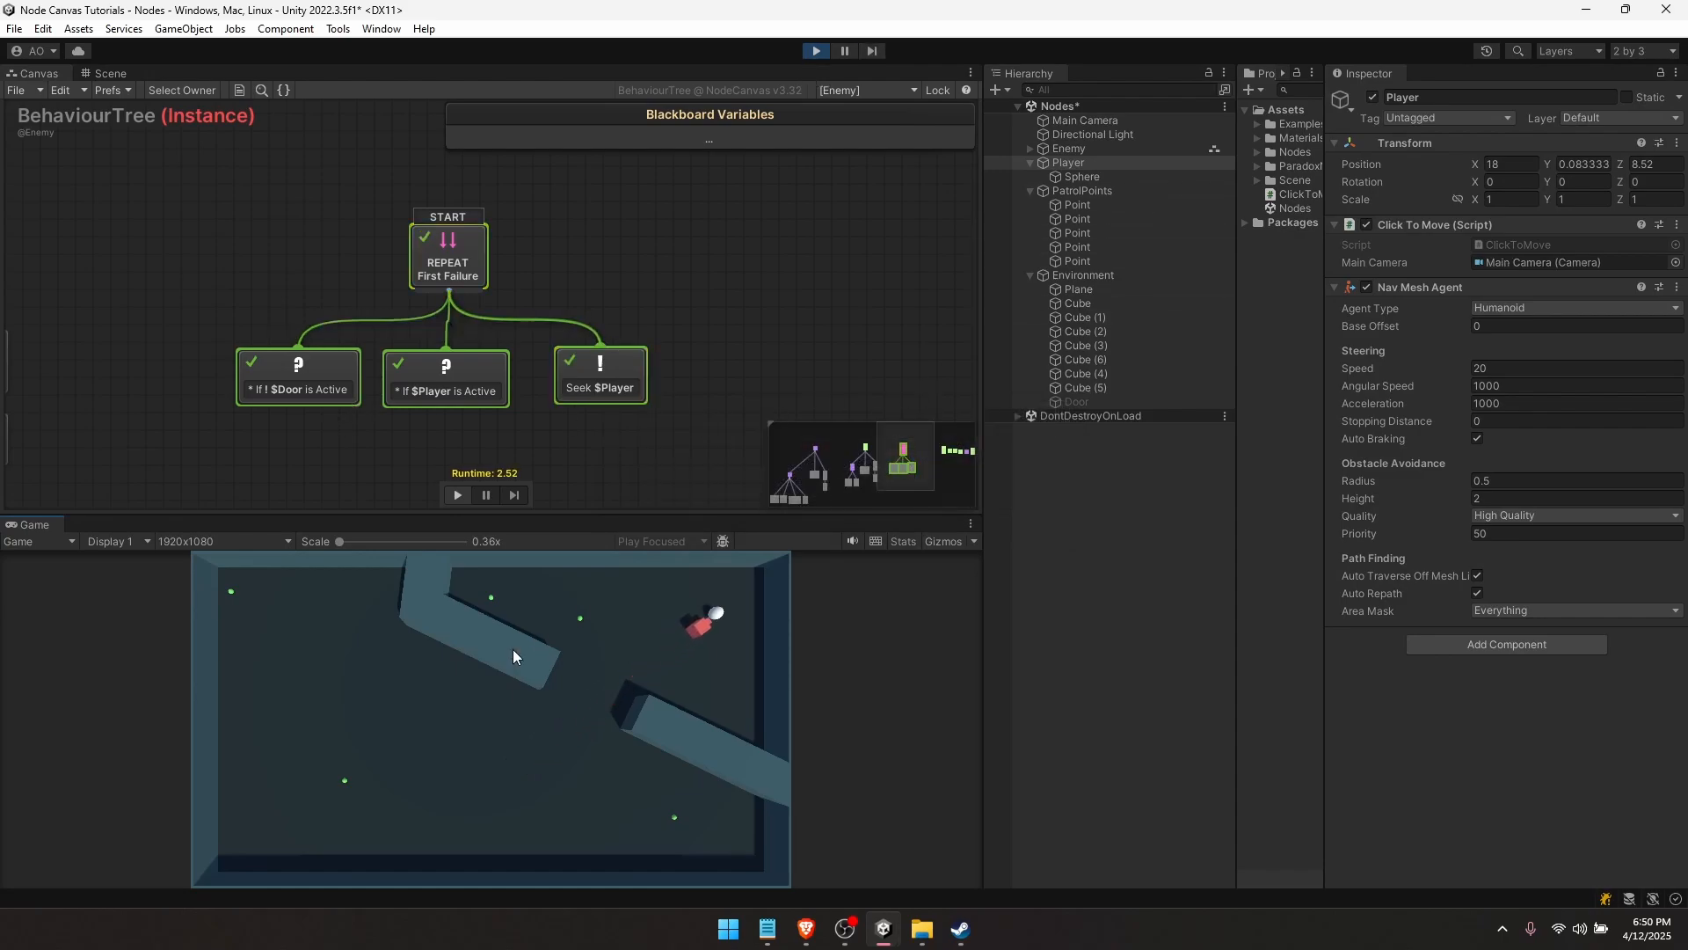
click(336, 761)
click(1143, 402)
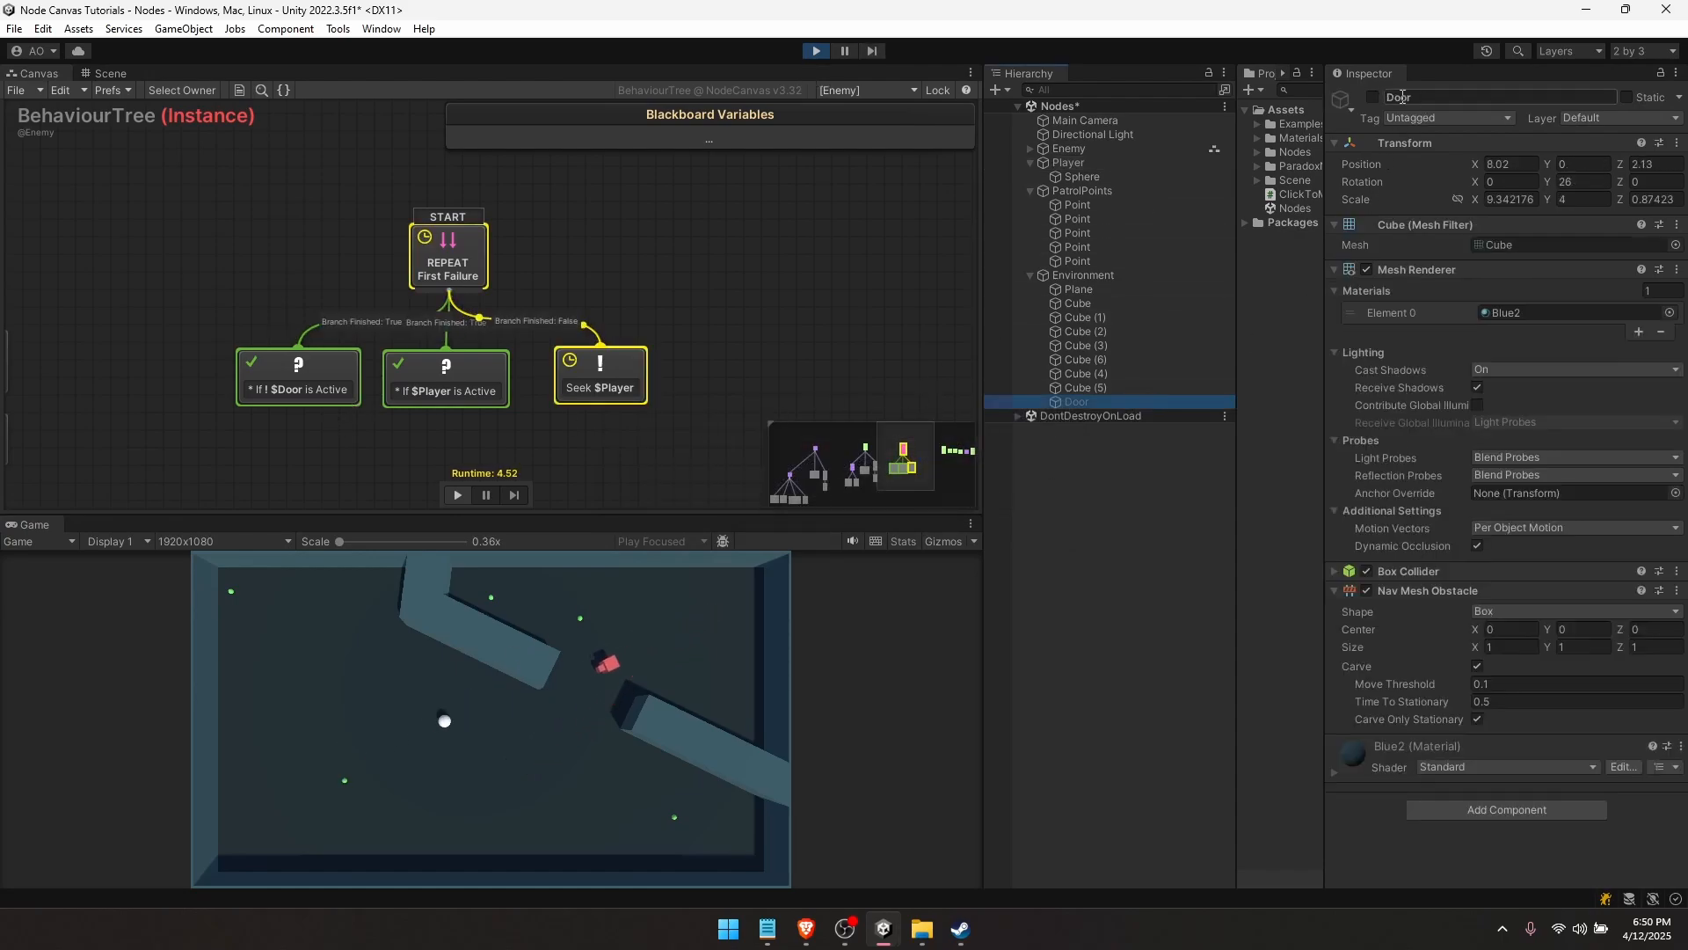
click(1373, 97)
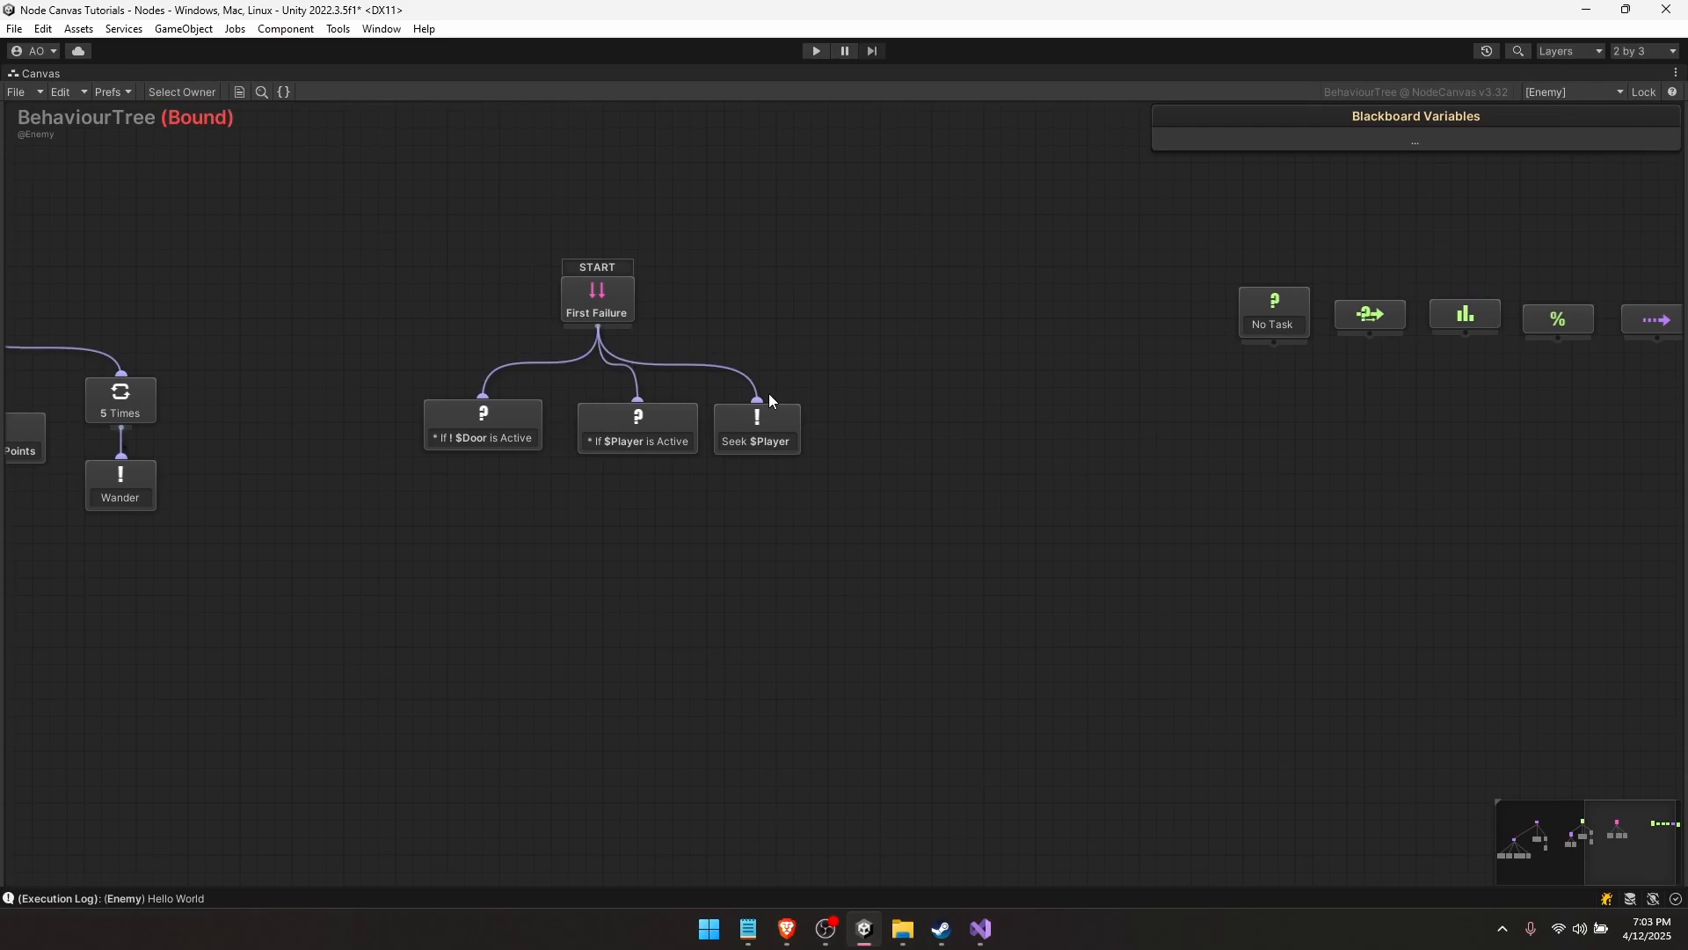
- Delete the Door and Player condition nodes under the First Failure Parallel node
click(457, 413)
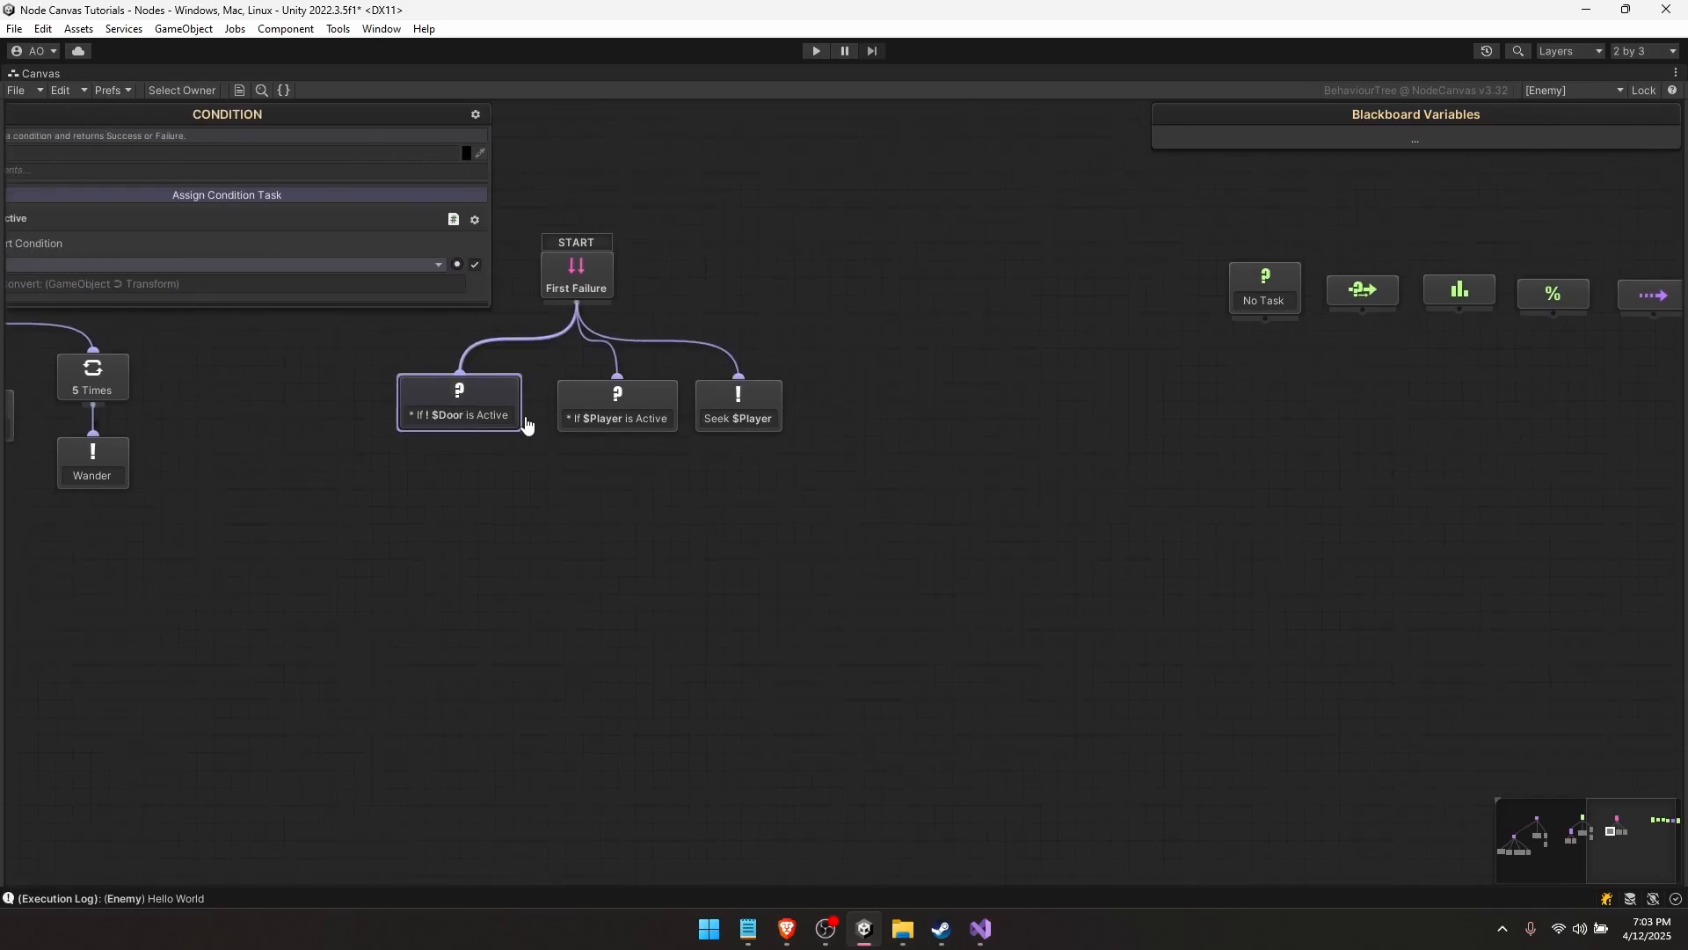
click(545, 447)
click(492, 424)
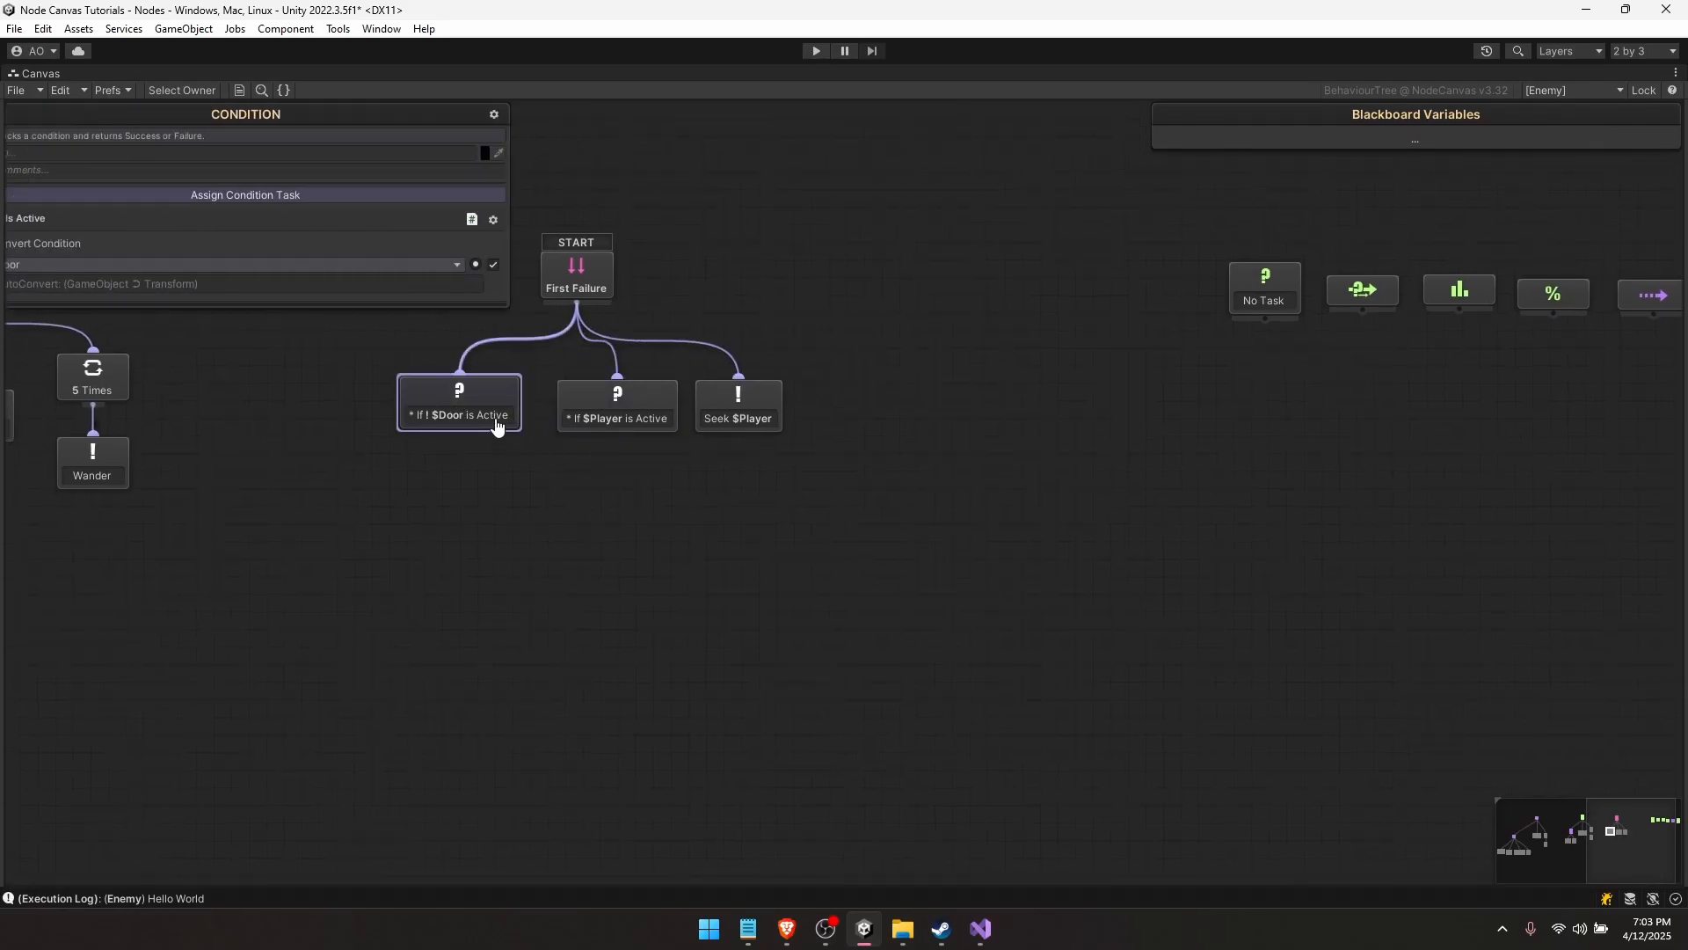
key(Delete)
click(592, 422)
key(Delete)
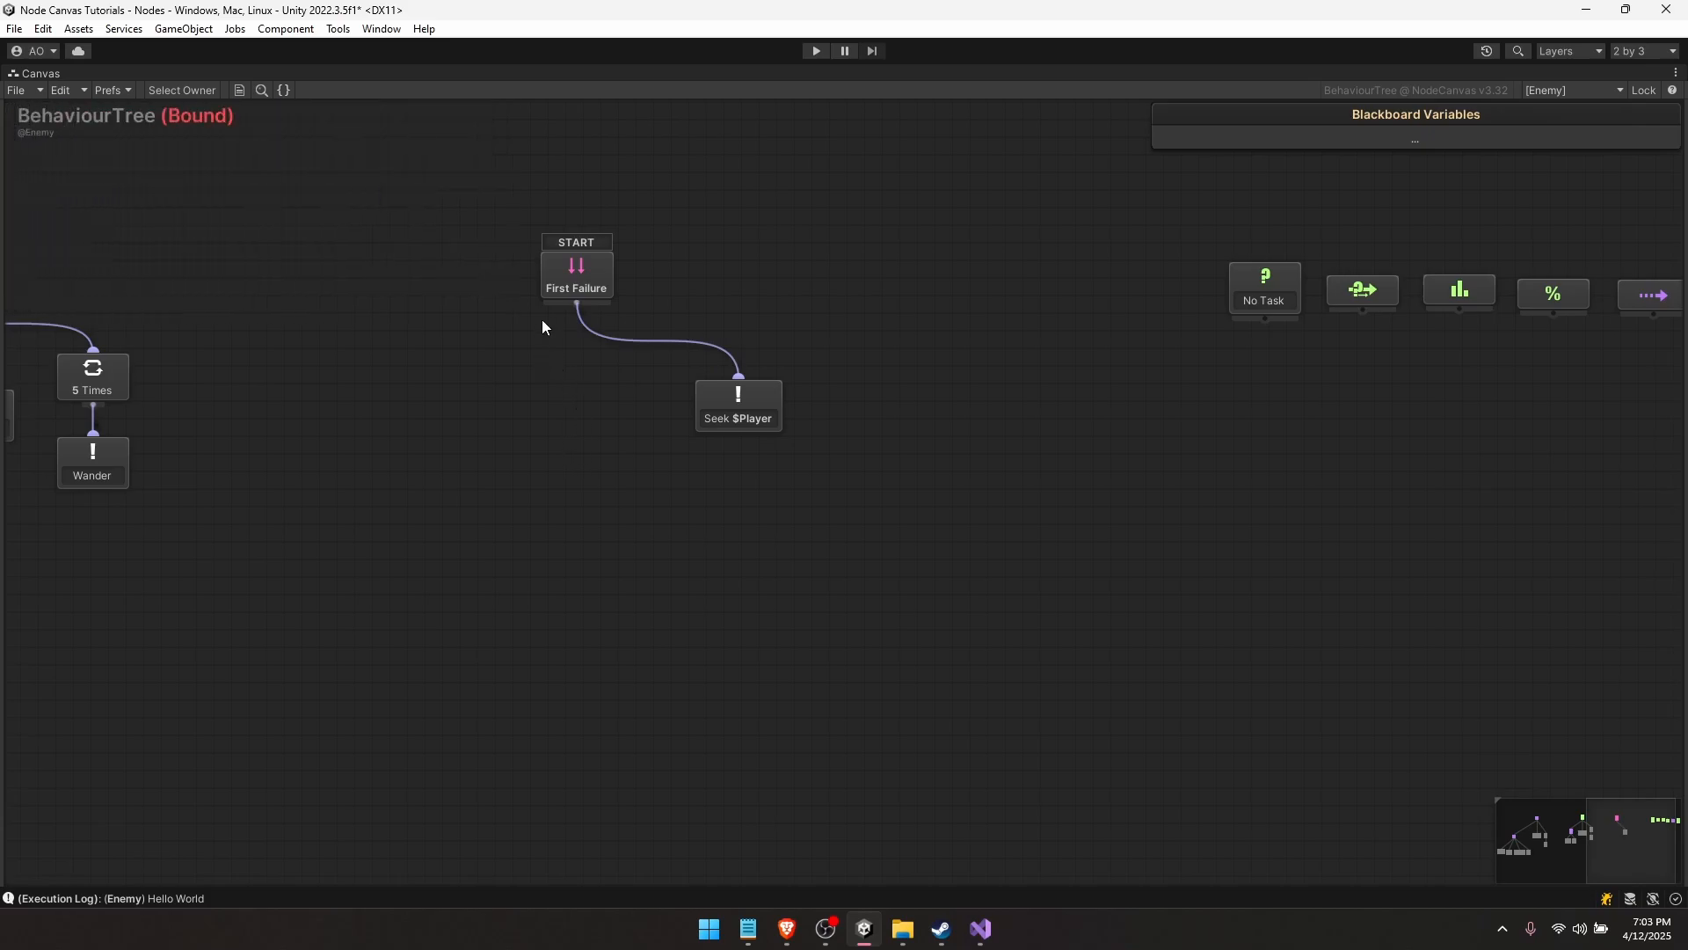
drag(783, 475, 769, 485)
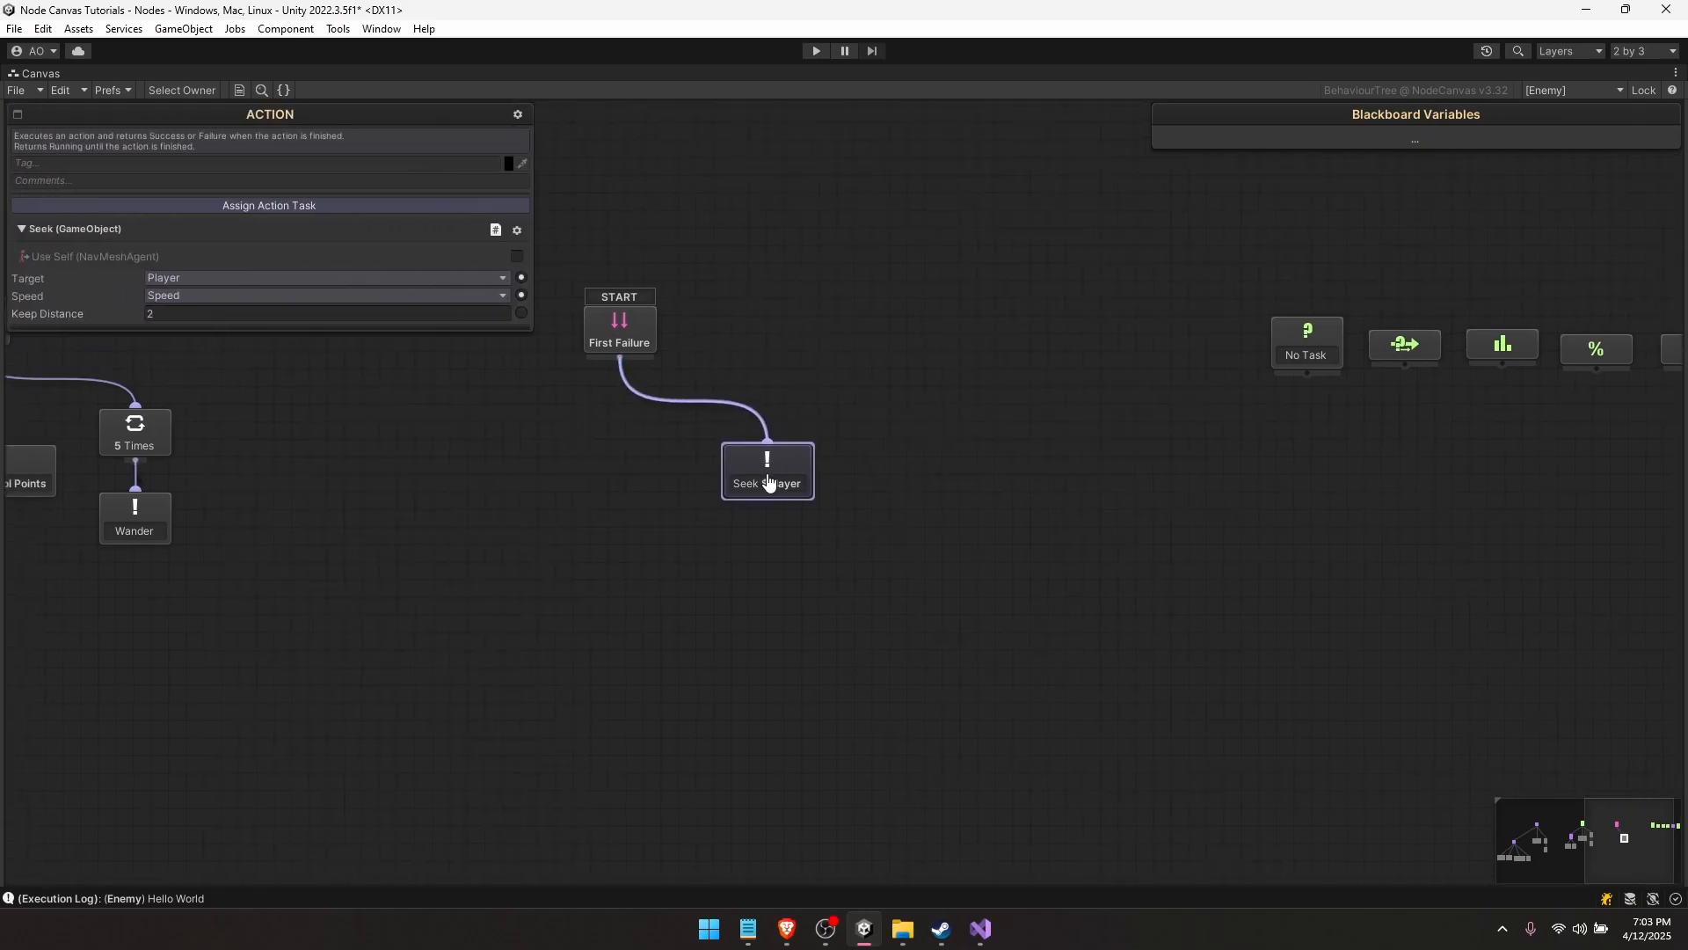
- Add an Action node with the Debug Log task as a child of the First Failure Parallel node, beside Seek $Player
click(611, 373)
drag(618, 359, 562, 431)
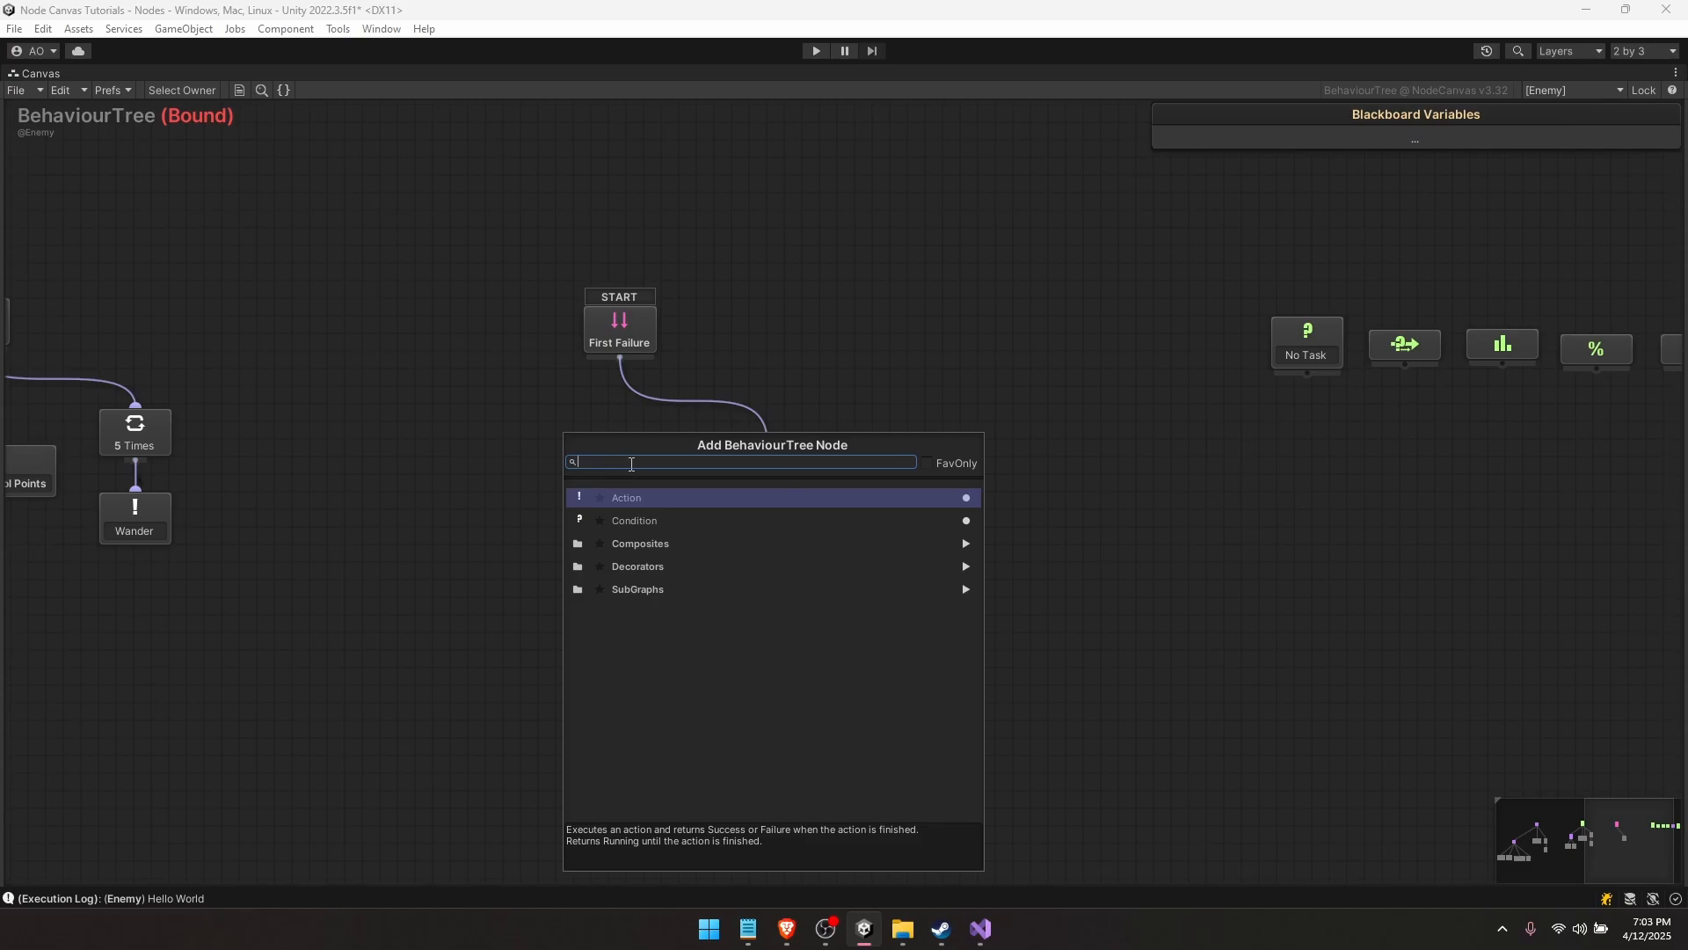
click(588, 381)
right_click(582, 429)
click(639, 497)
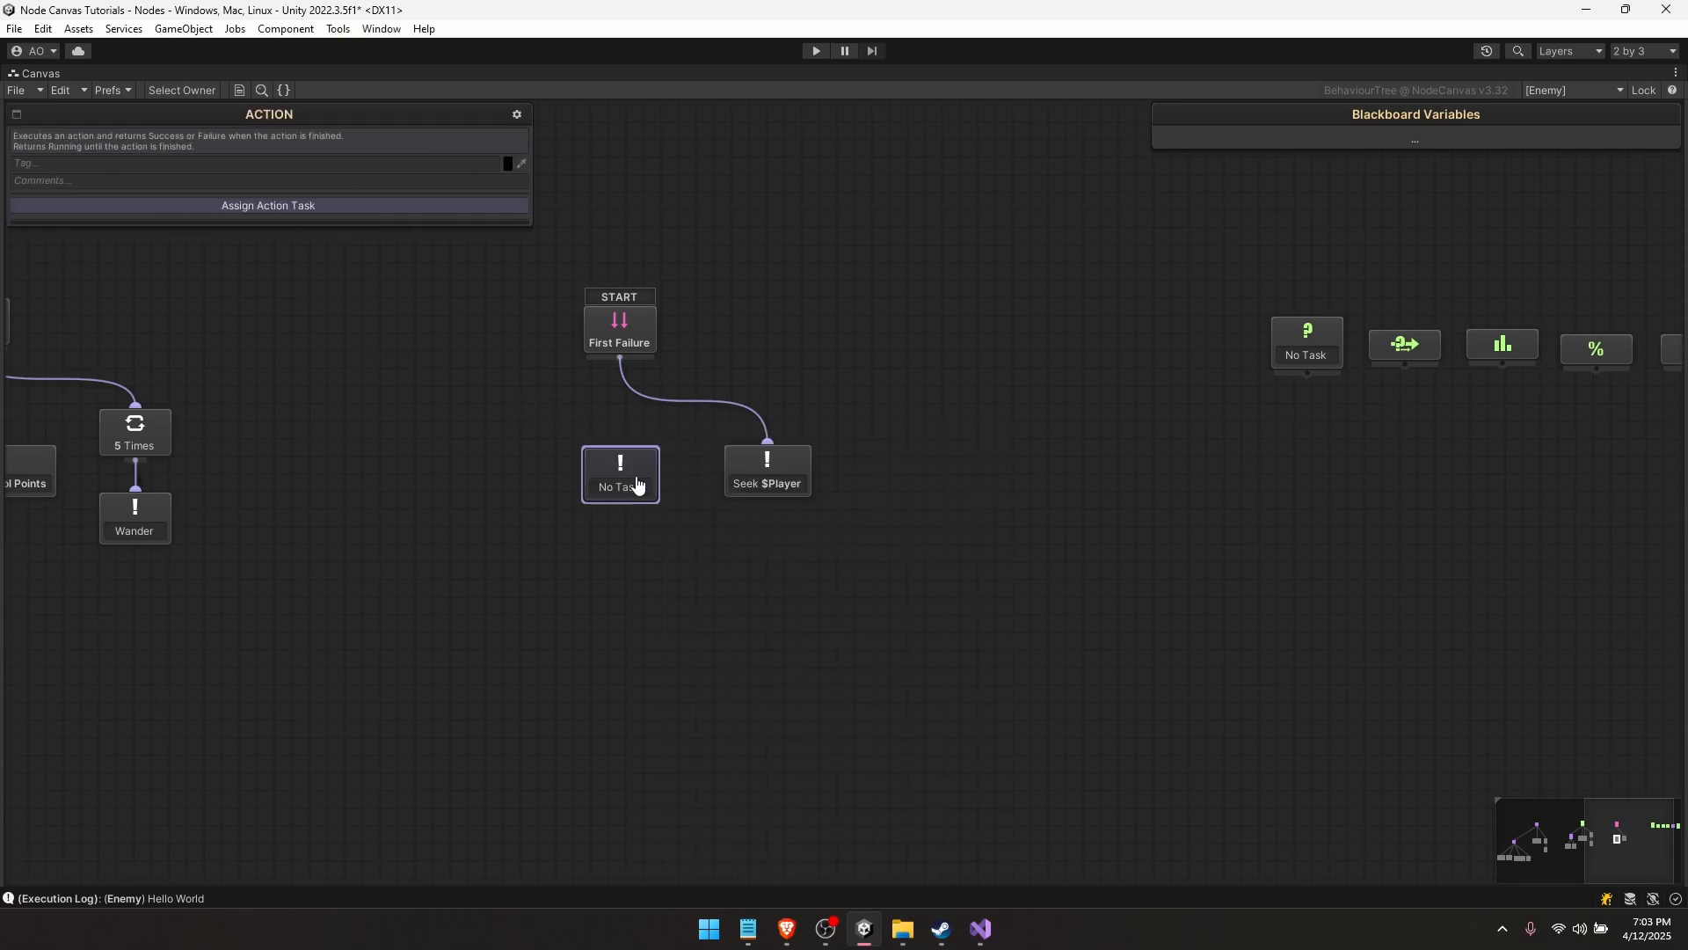
click(299, 204)
text(log)
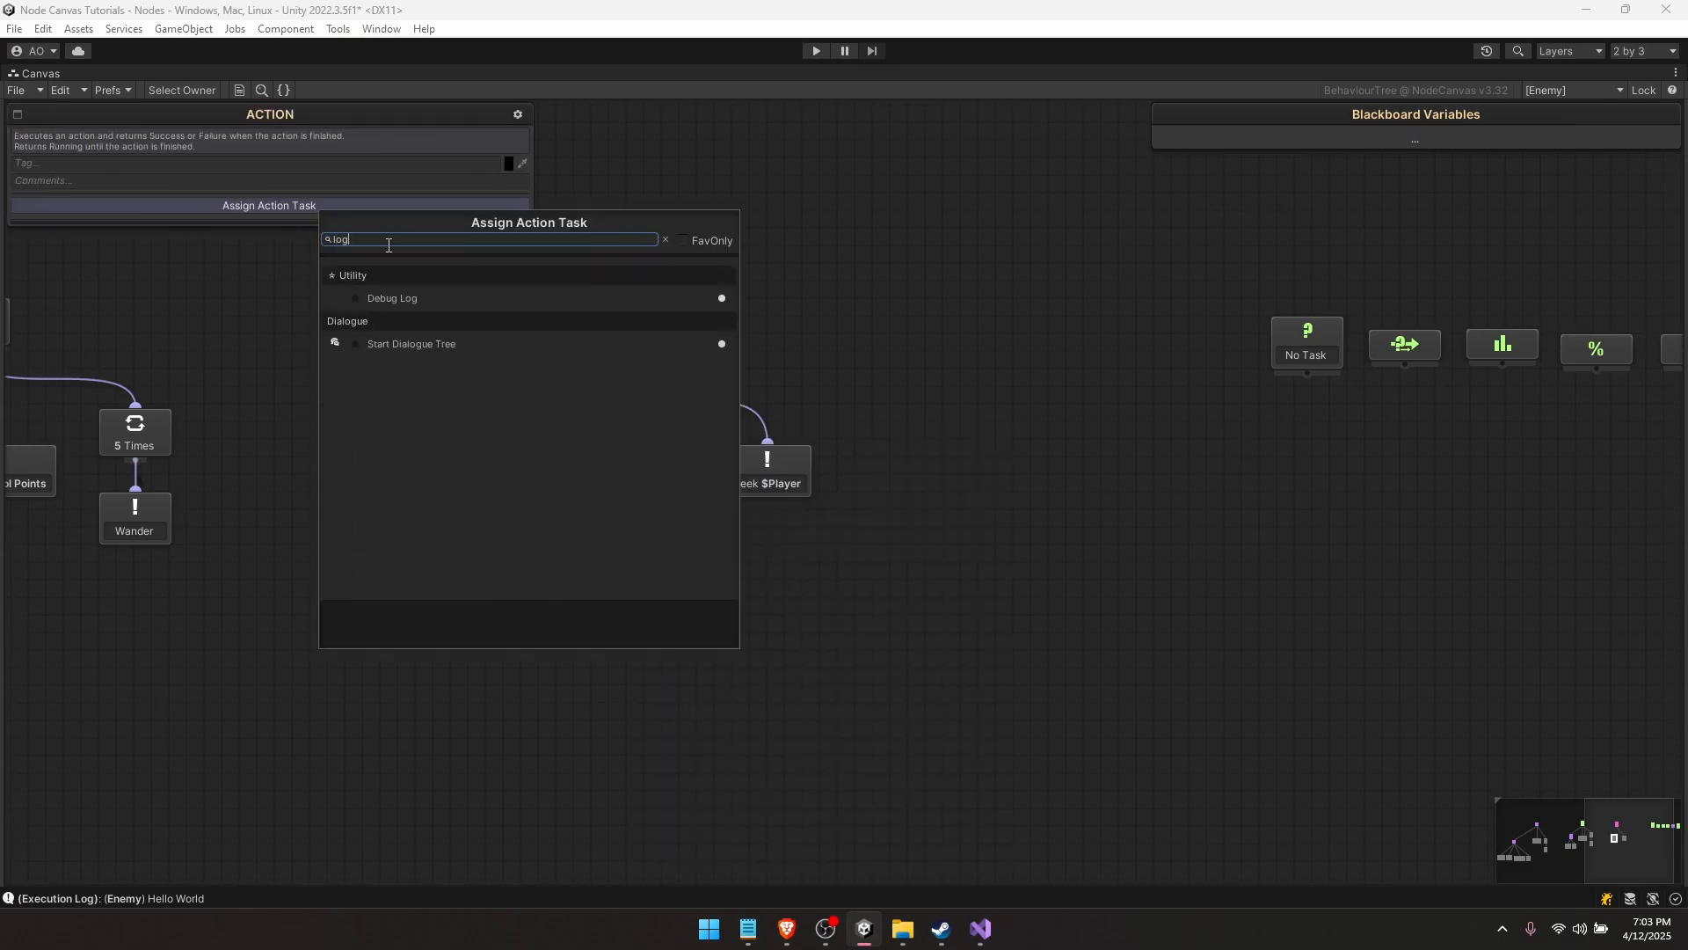
key(Down)
key(Return)
drag(616, 461, 563, 457)
- Set the Debug Log message to "I'm coming for you!" and restore the full editor layout
click(273, 307)
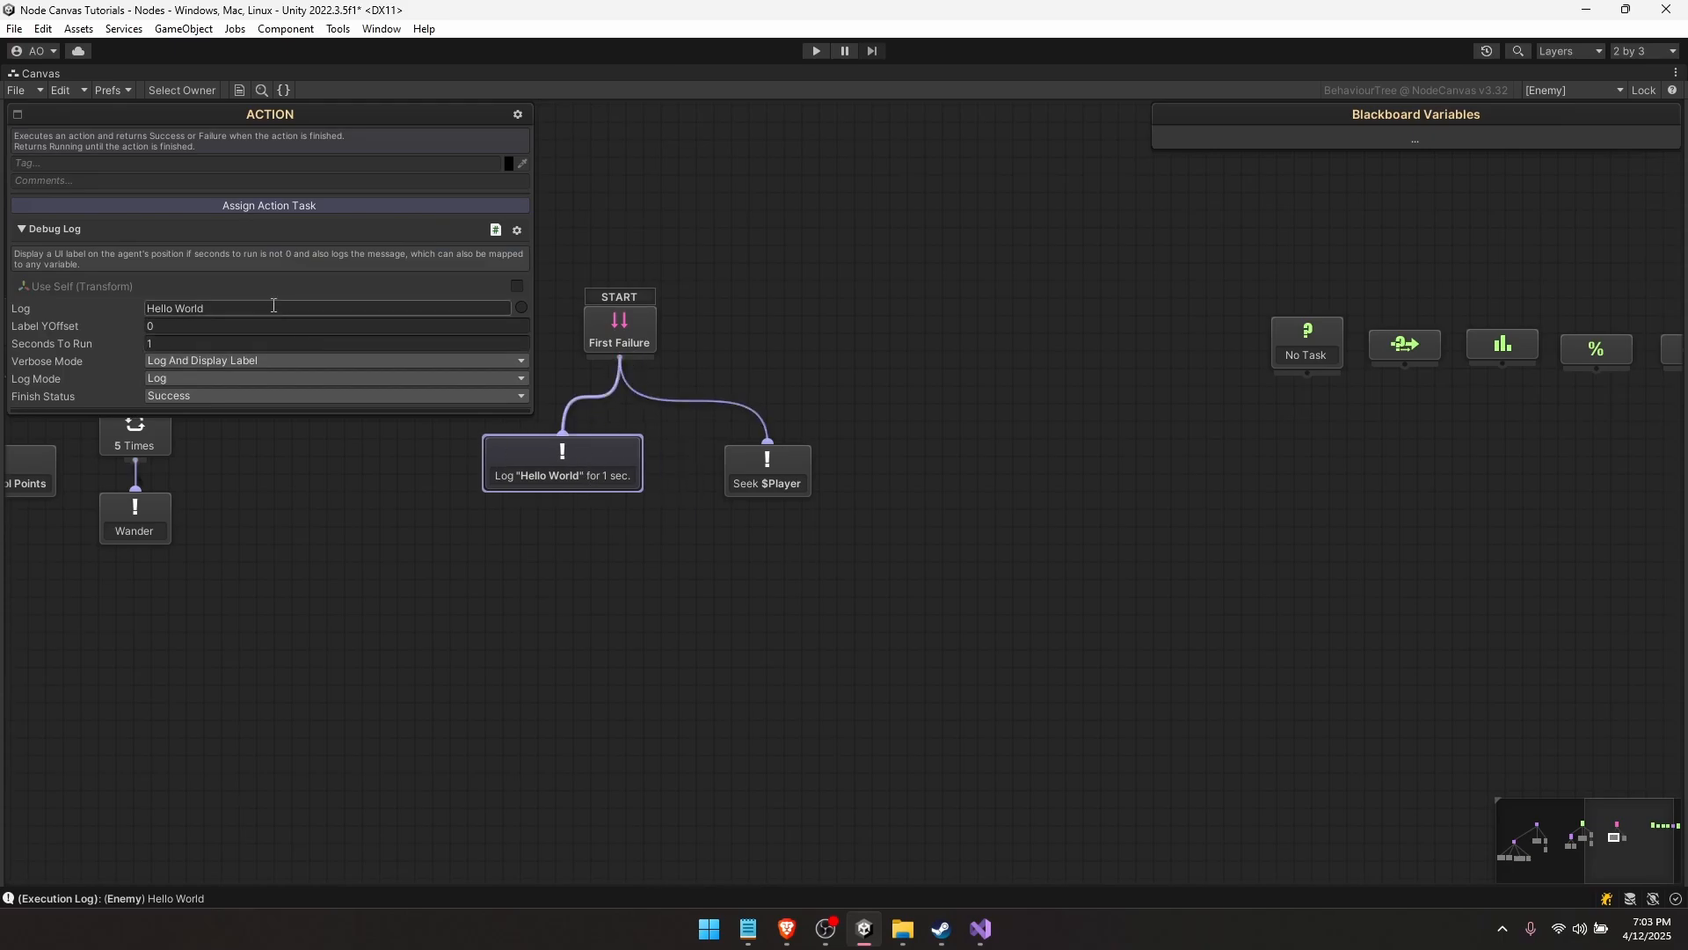
text(Seeking)
key(ctrl+a)
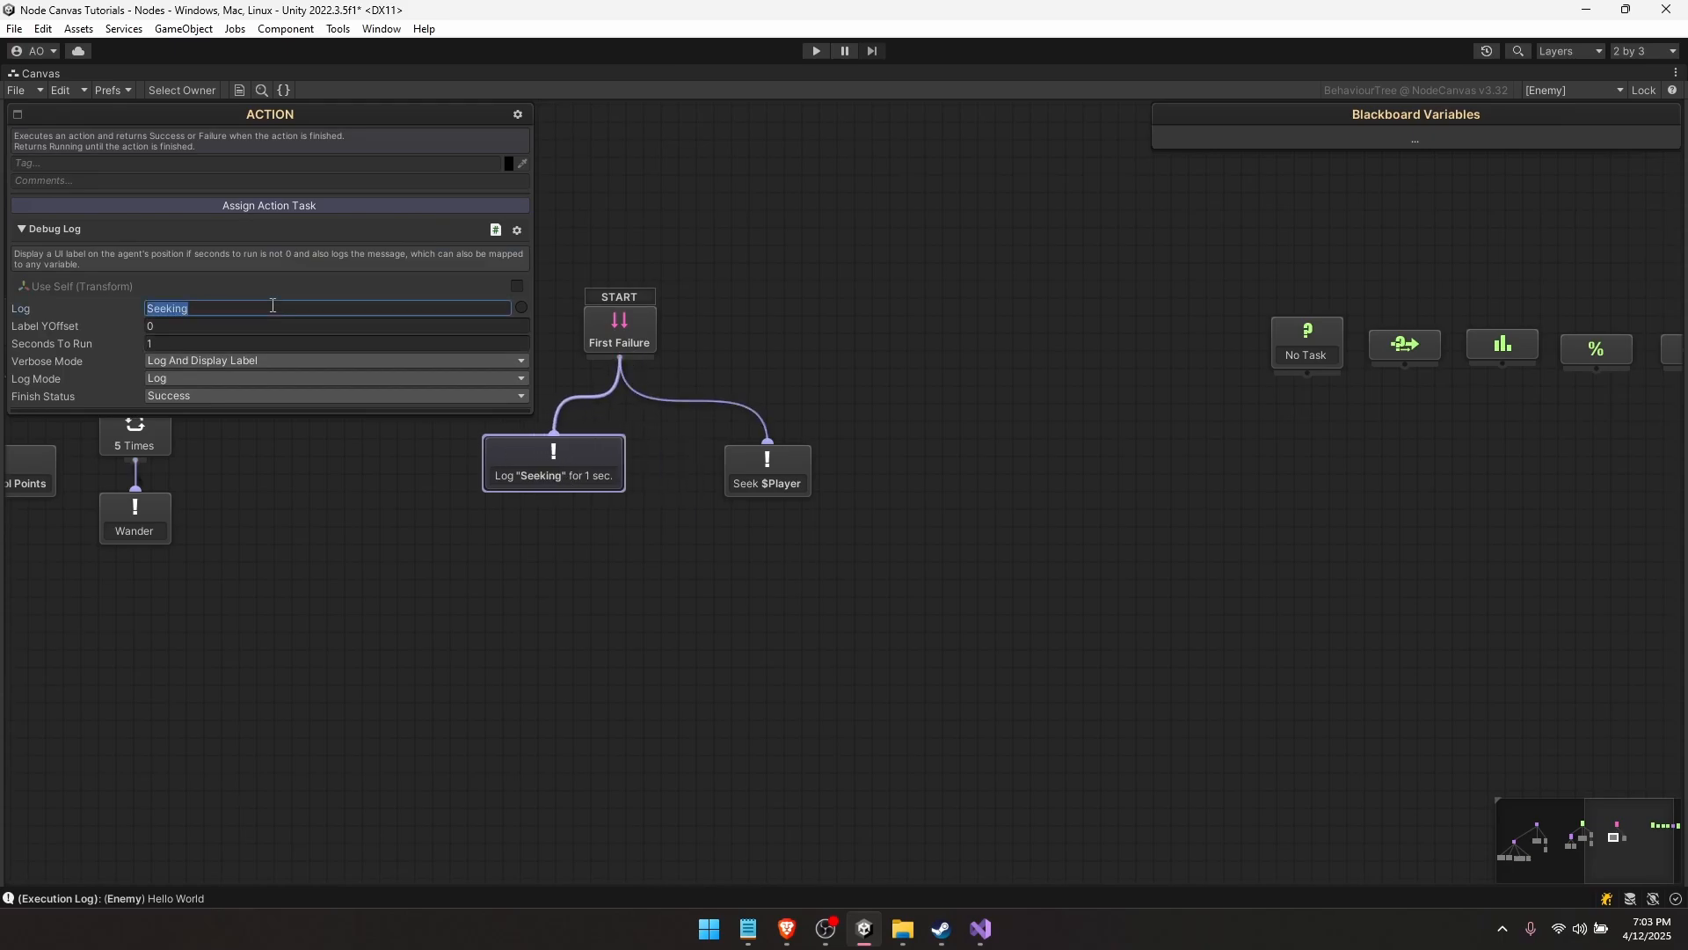
text(I'm comin)
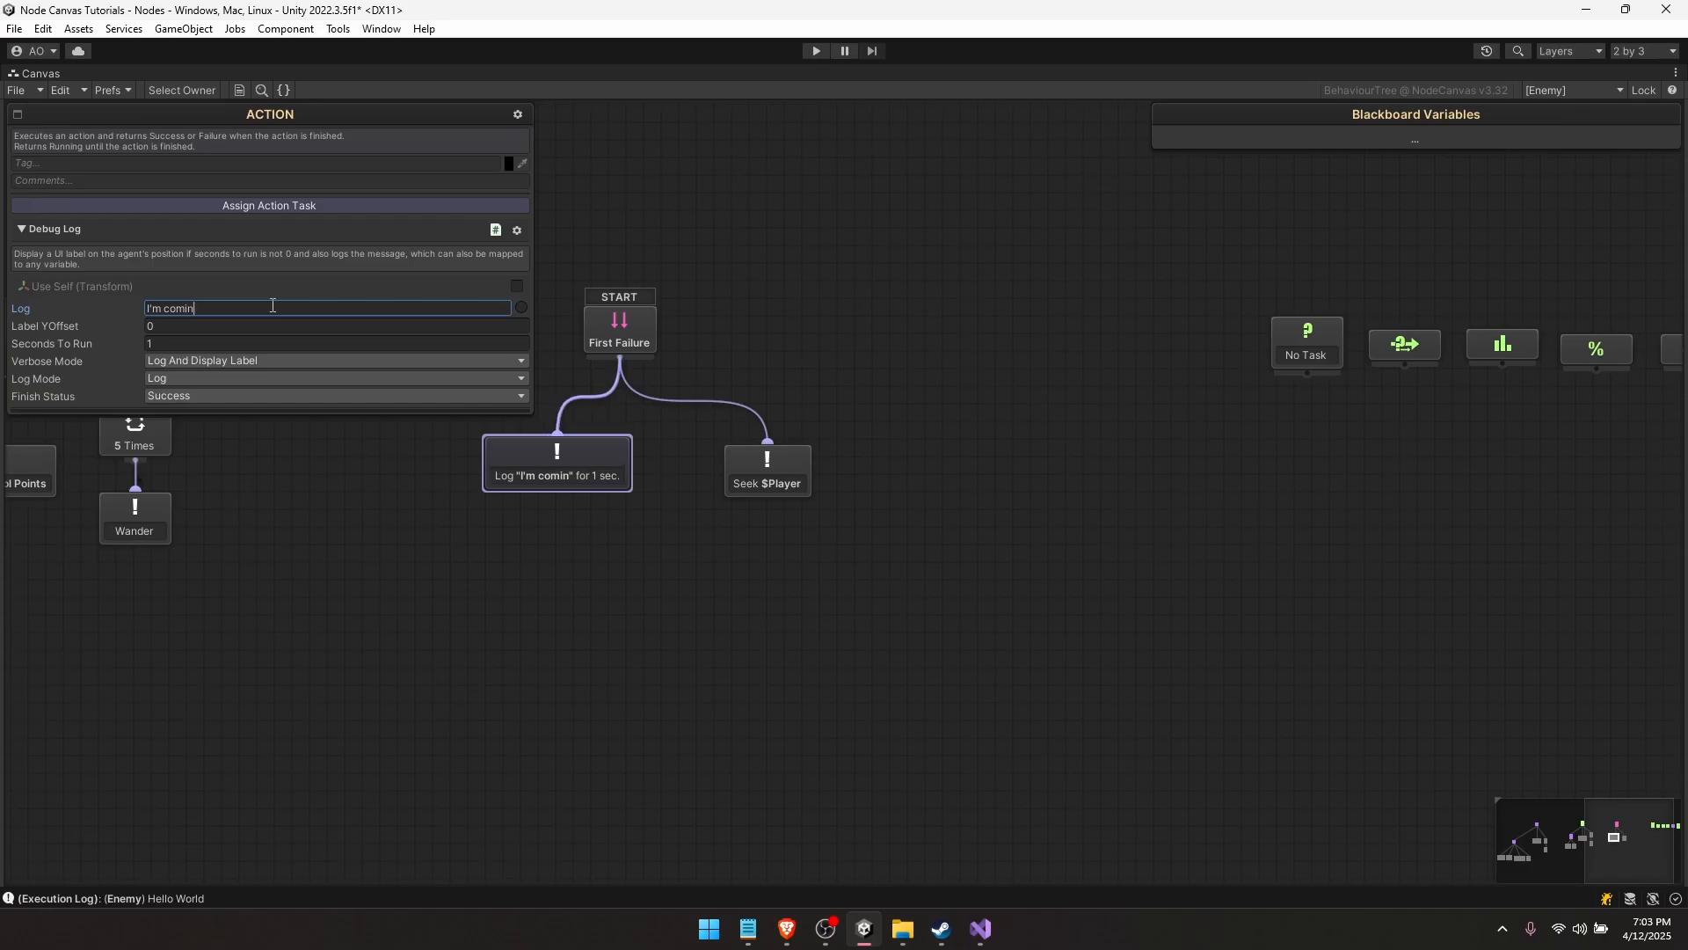
text(g for you!)
key(shift+space)
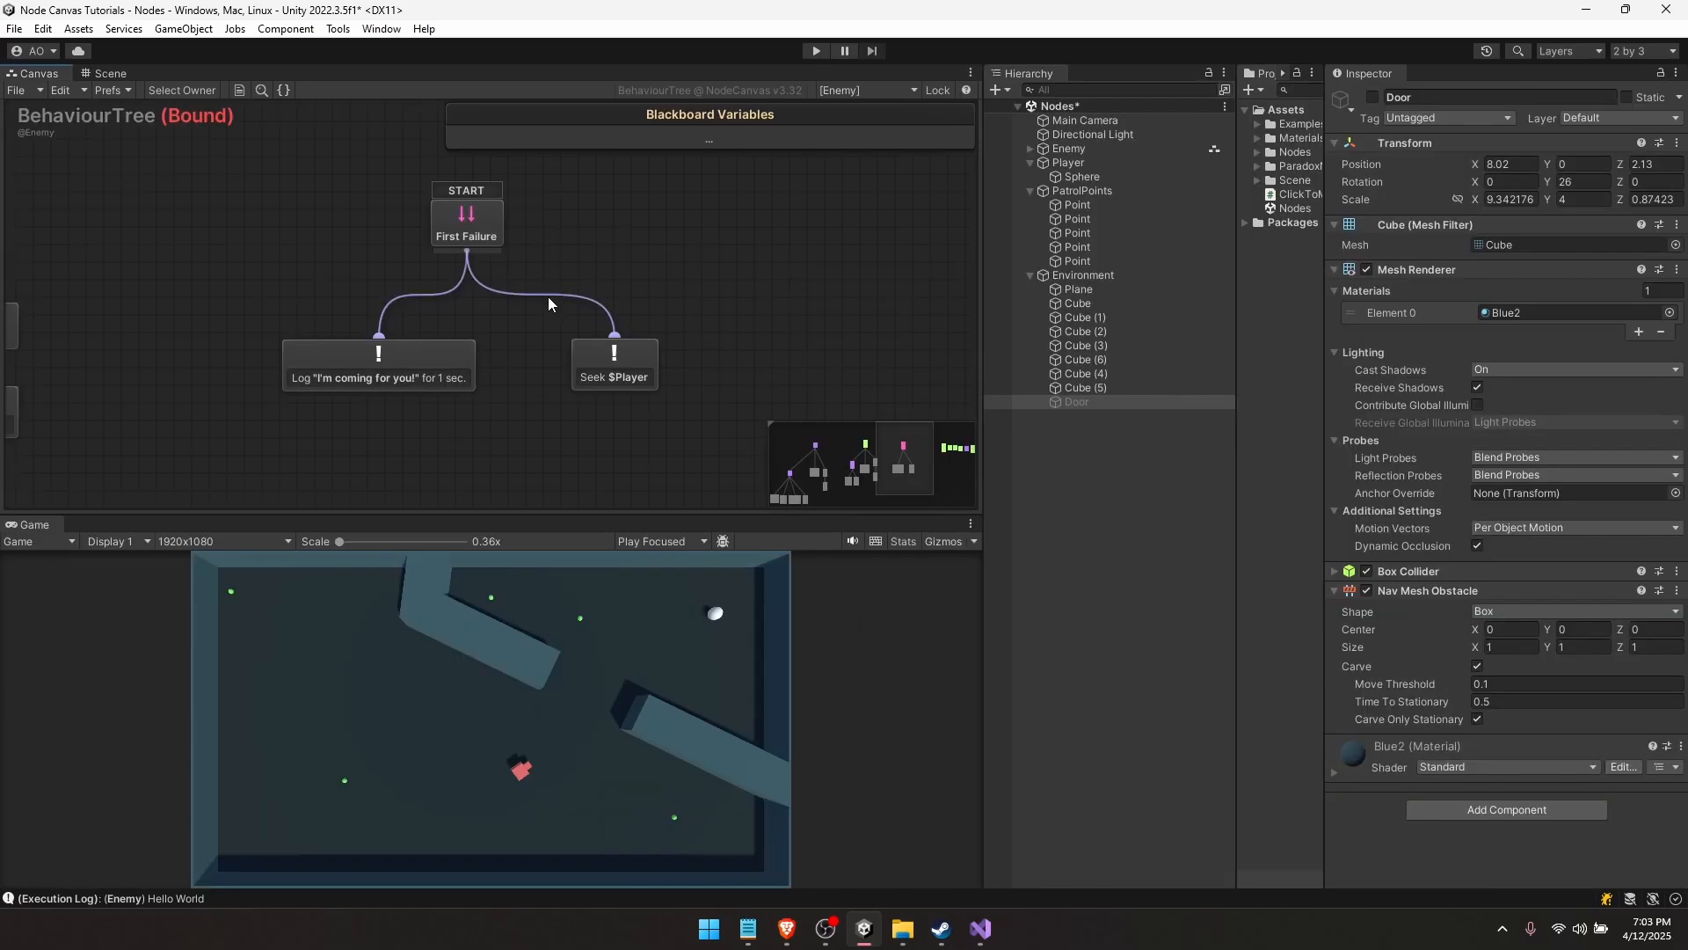
- Move the Seek $Player node slightly closer to the Log node under the Parallel node
middle_drag(563, 405, 730, 396)
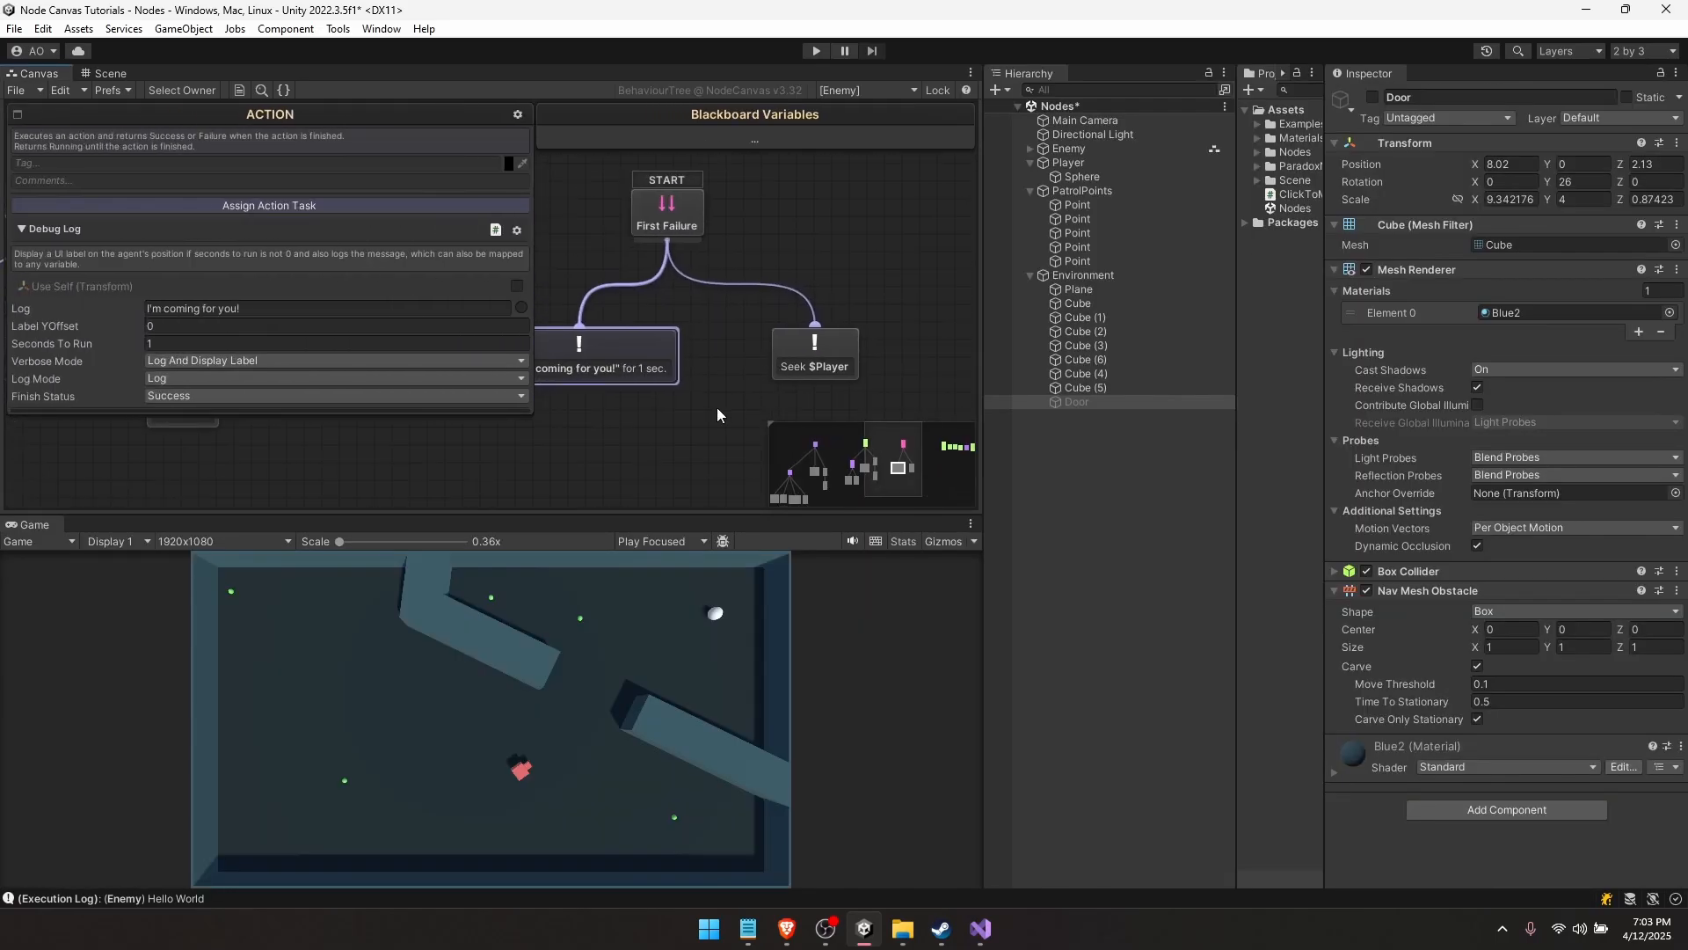
click(714, 408)
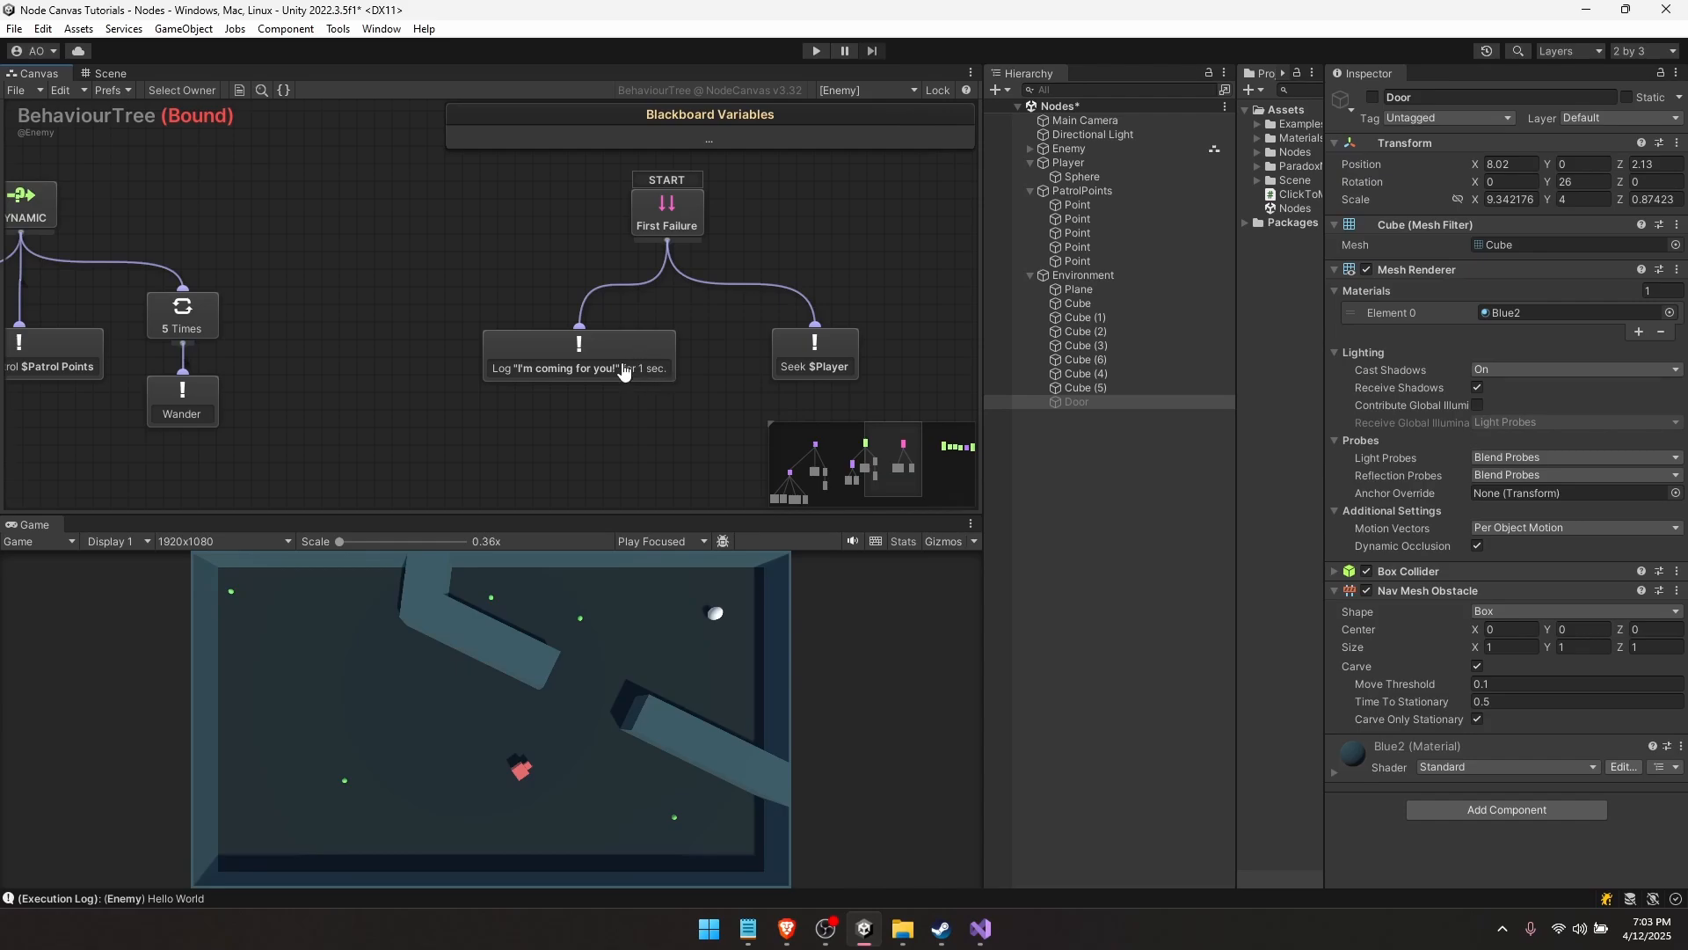
click(807, 365)
click(726, 394)
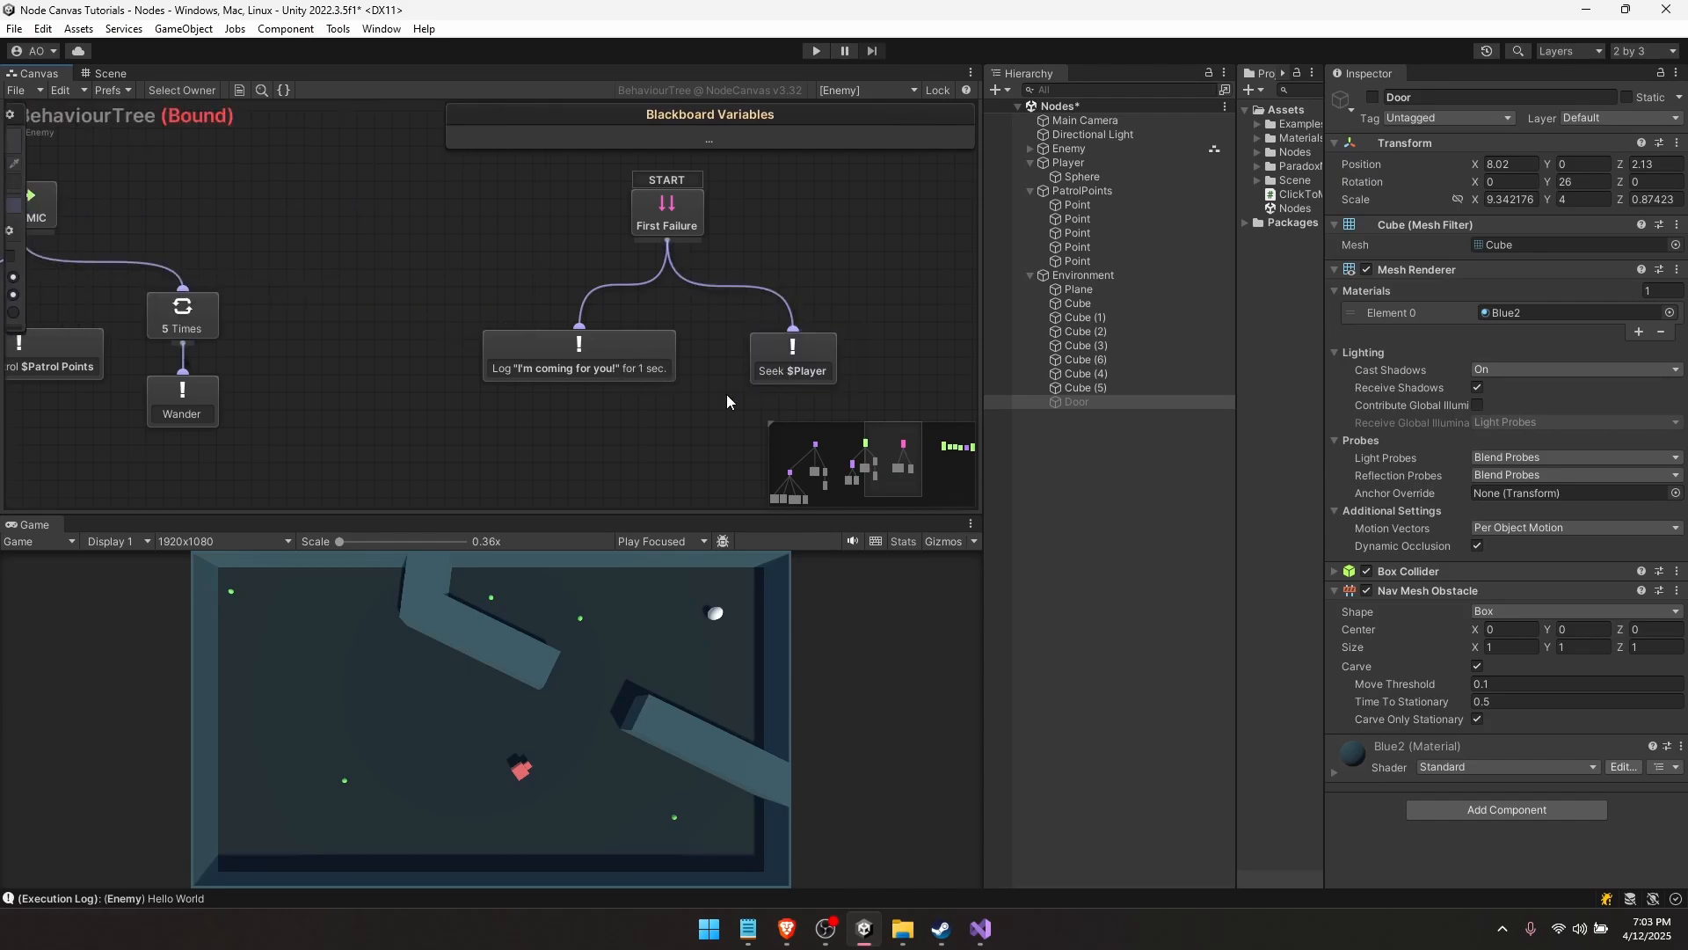
middle_drag(649, 276, 604, 300)
click(560, 370)
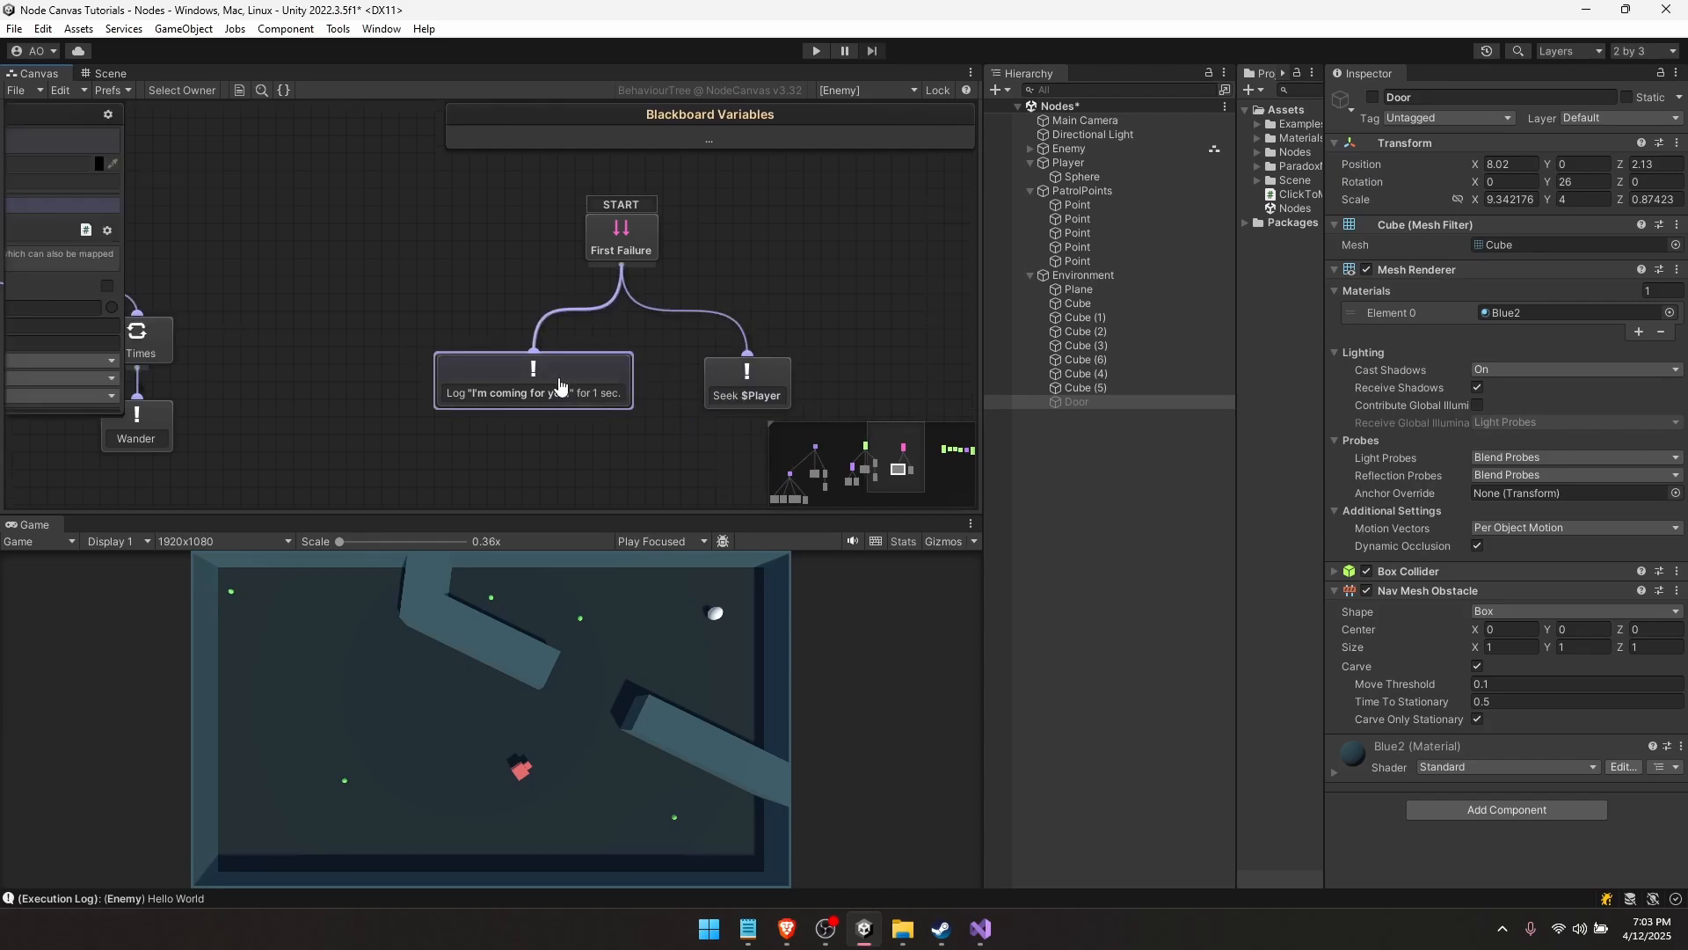
click(703, 451)
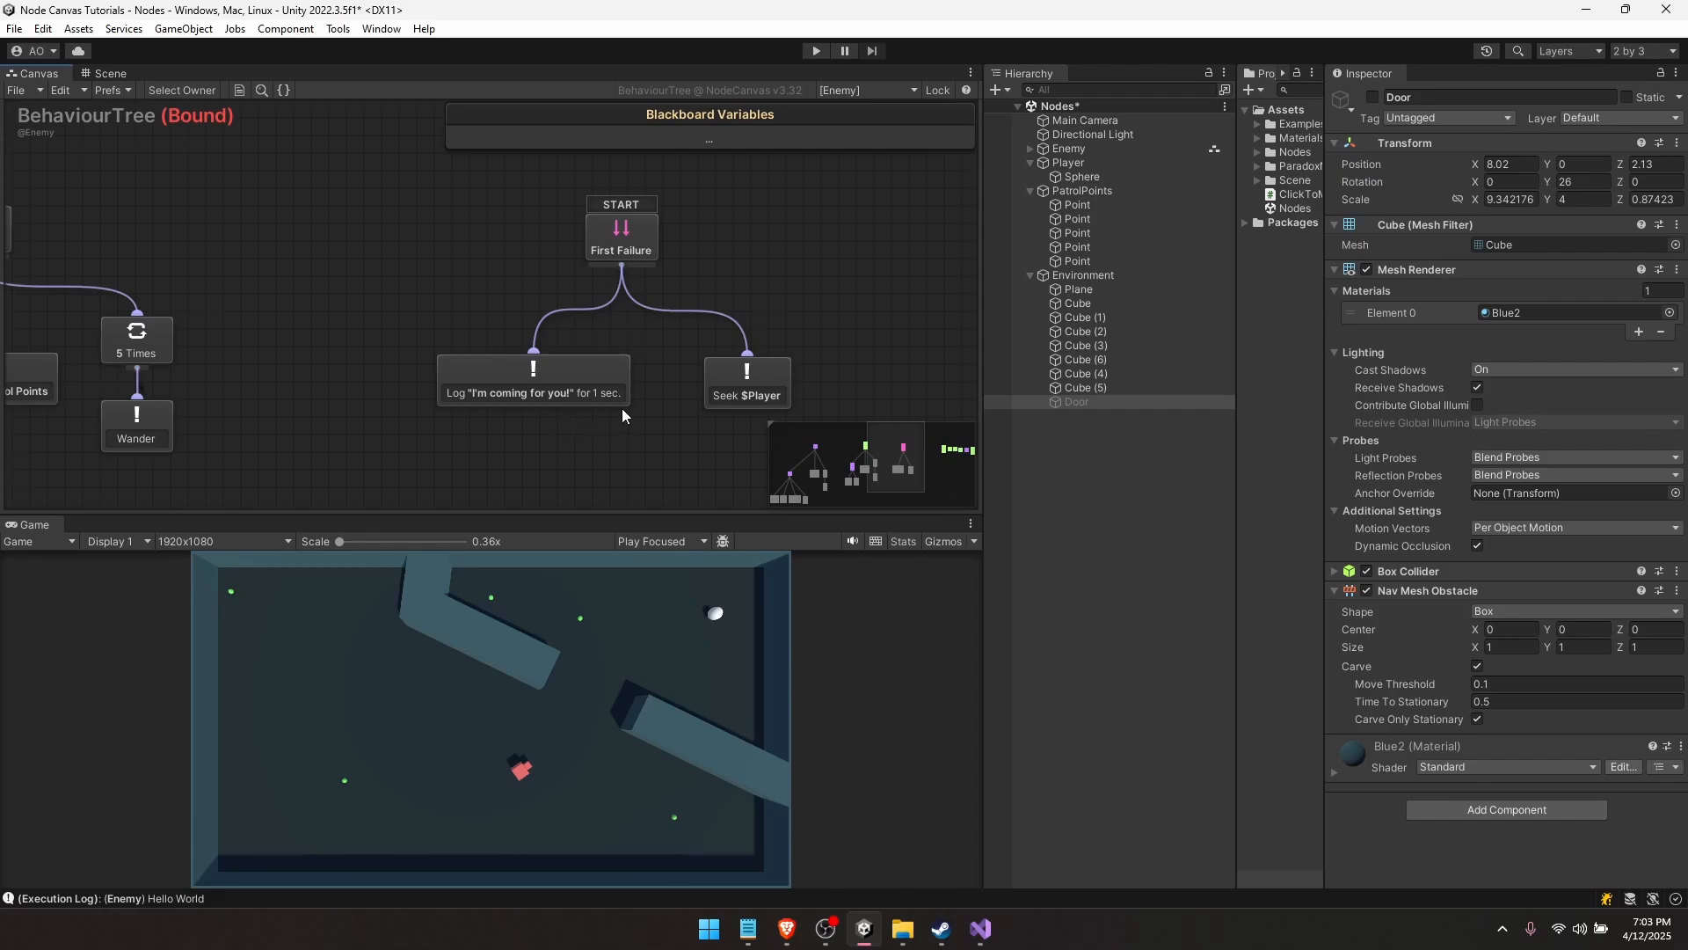
- Set the Parallel node's policy to First Success and run the scene once to test it
click(618, 251)
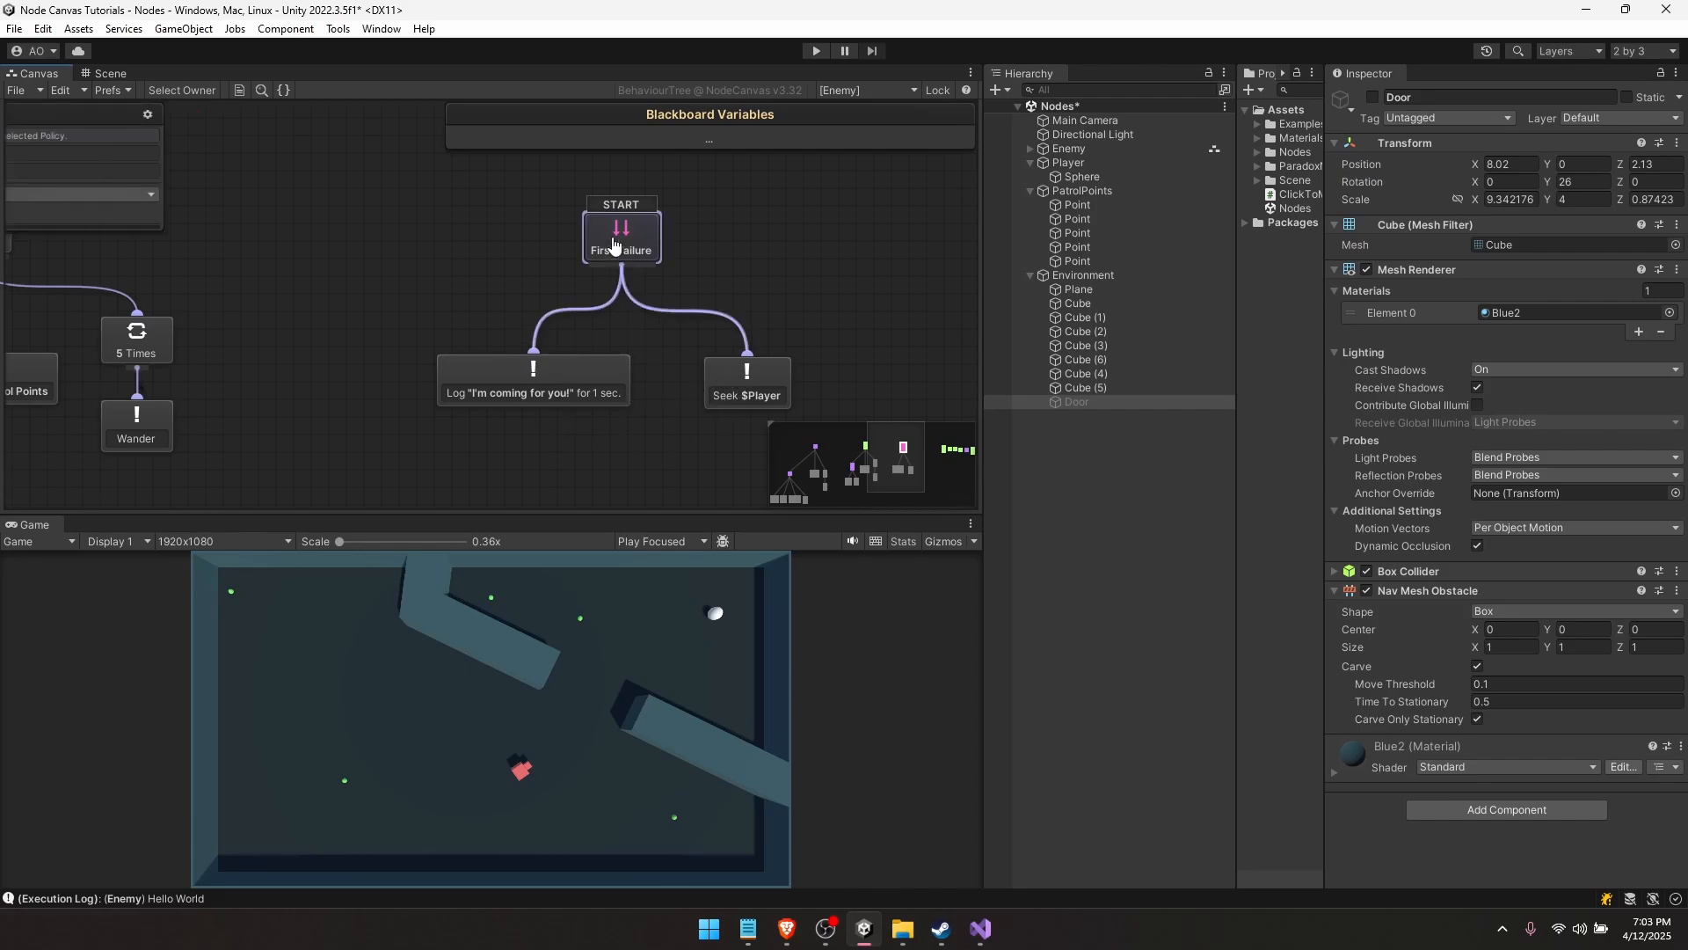
click(187, 194)
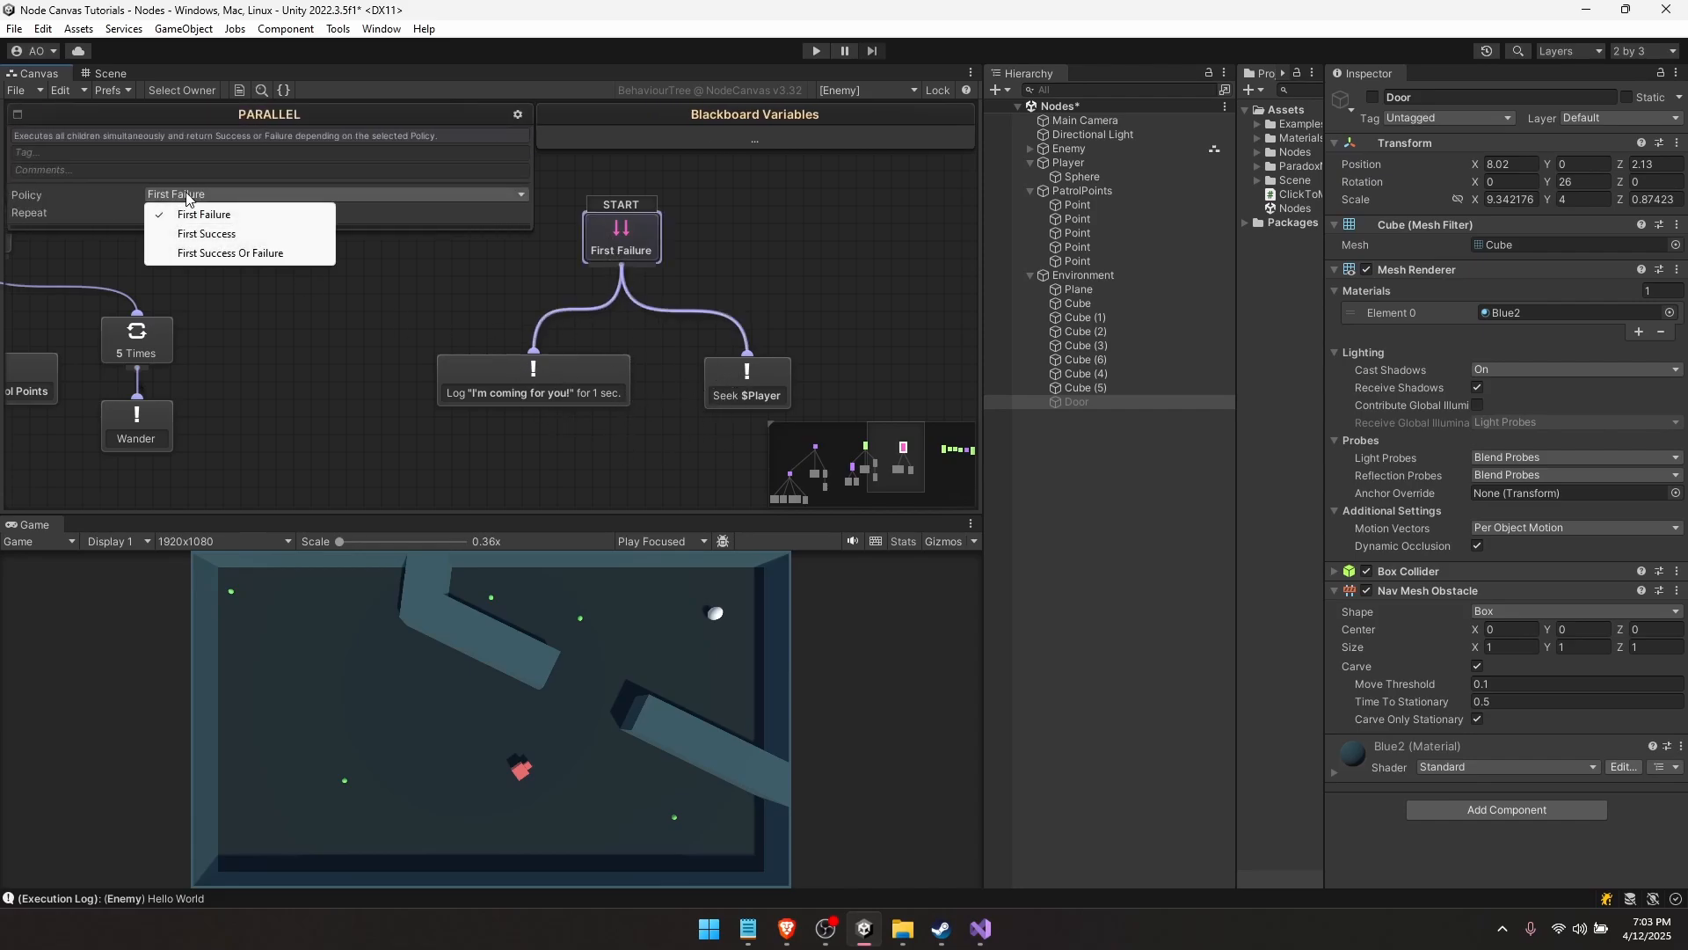
click(209, 234)
click(252, 282)
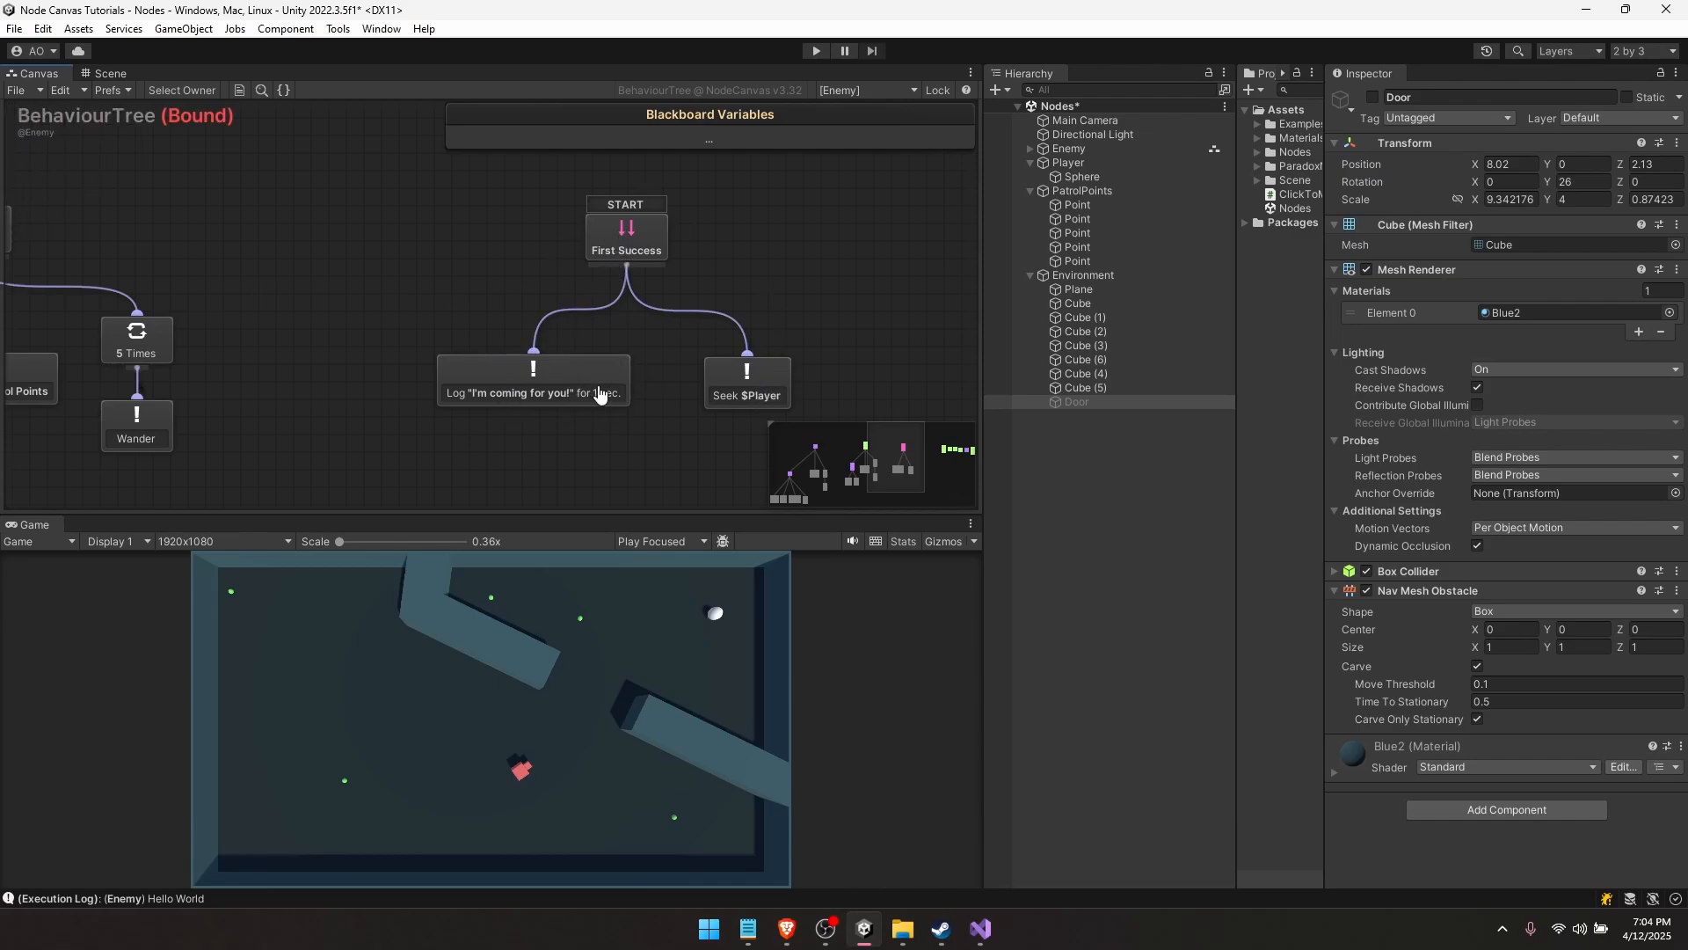
click(818, 50)
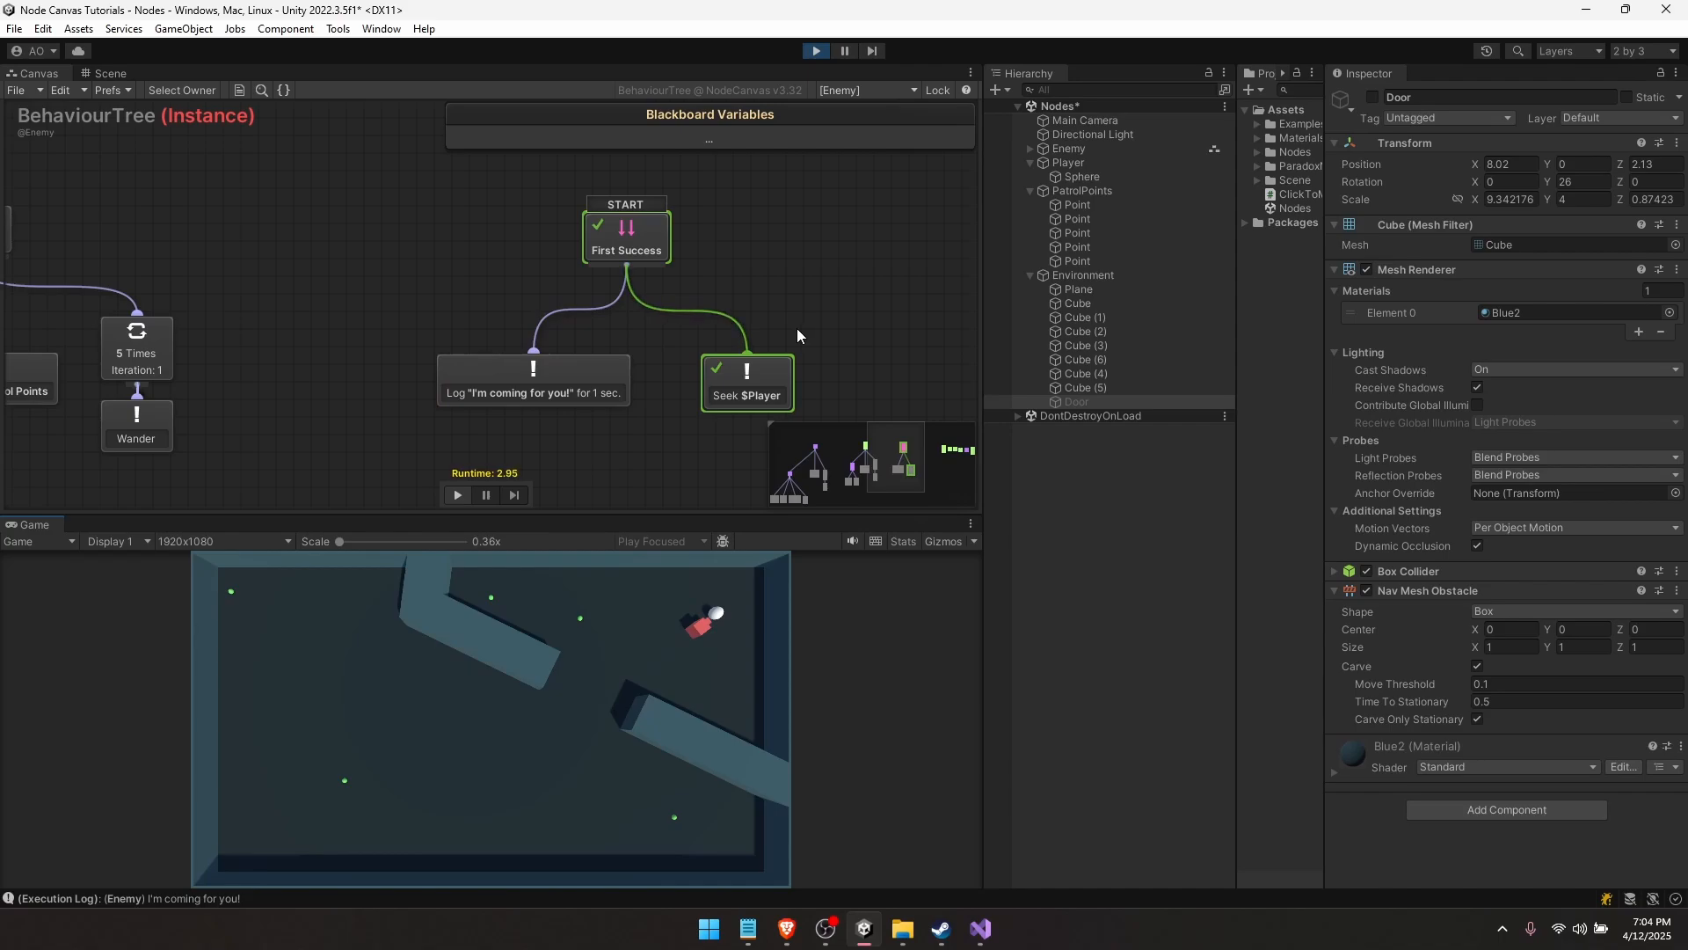
click(809, 51)
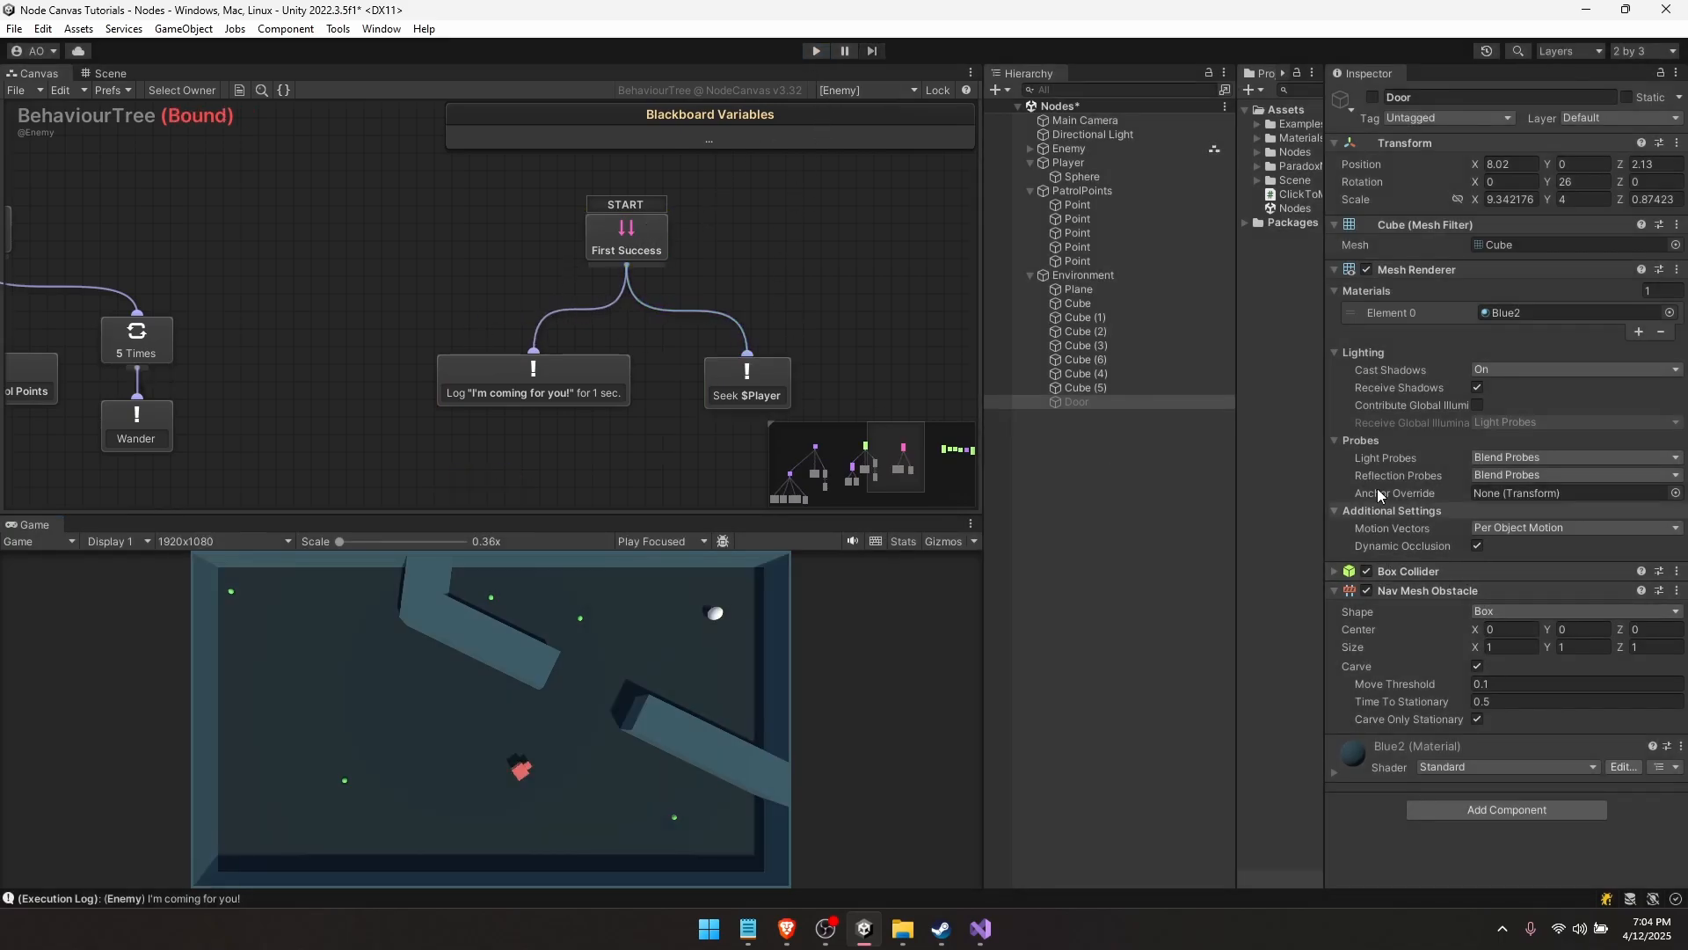
- Turn off Repeat on the Enemy's Behaviour Tree Owner and run the scene to test a single pass of the tree
click(1073, 152)
scroll(1456, 515, down, 3)
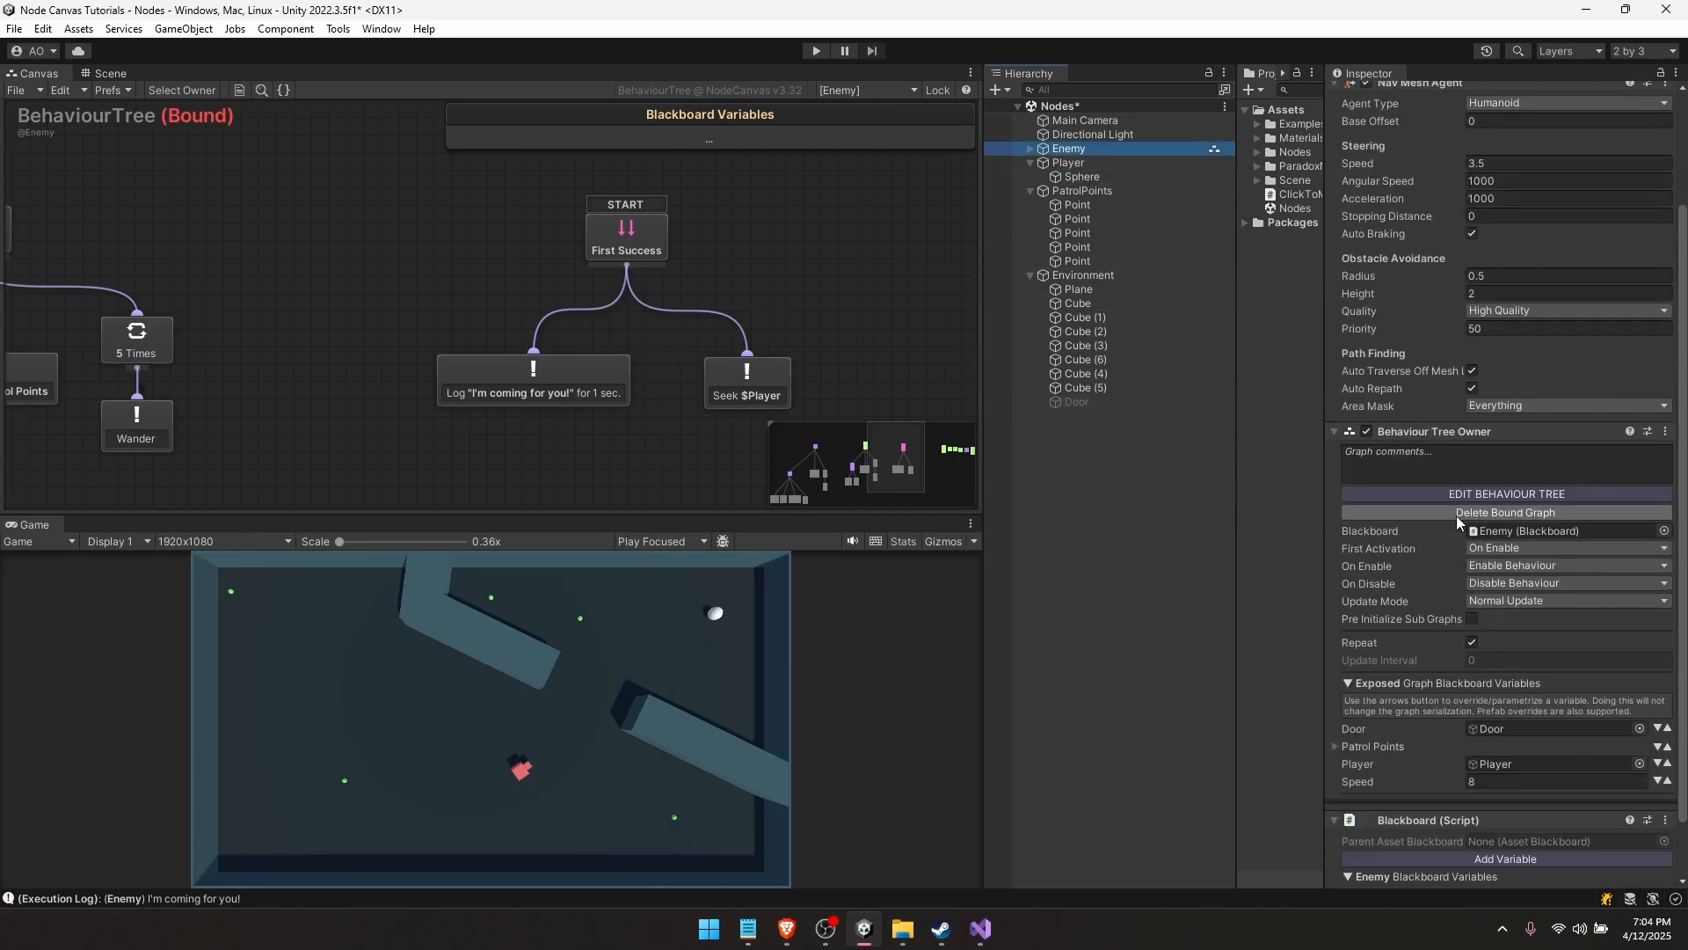
click(1472, 643)
key(ctrl+p)
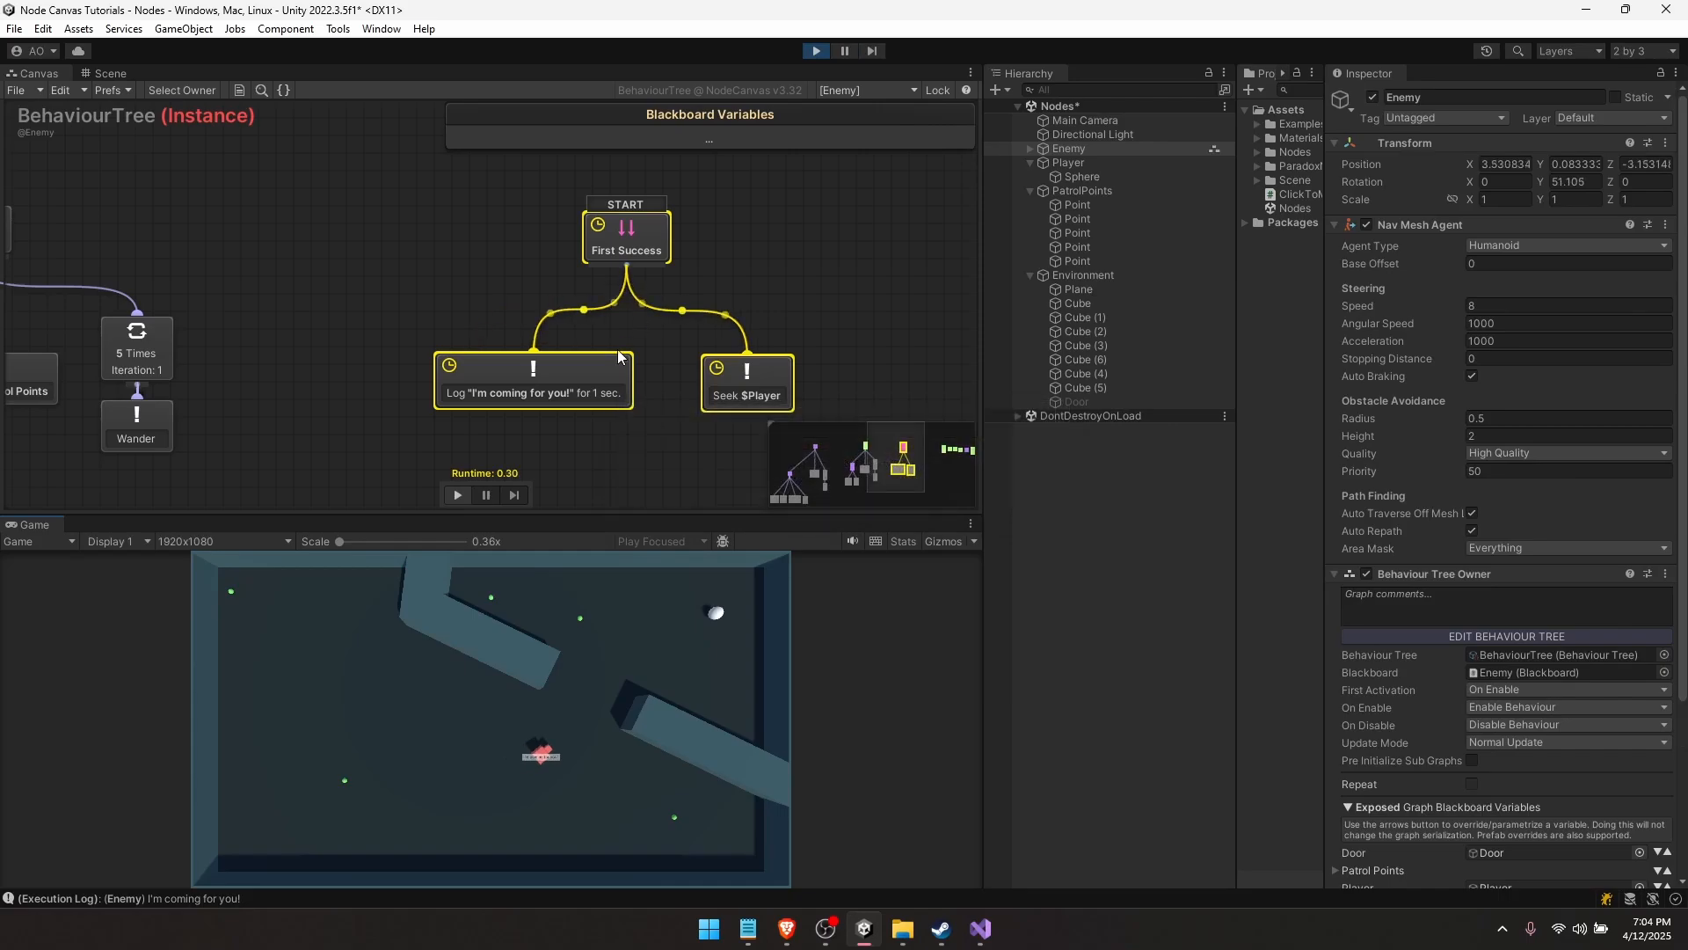
click(565, 397)
click(646, 403)
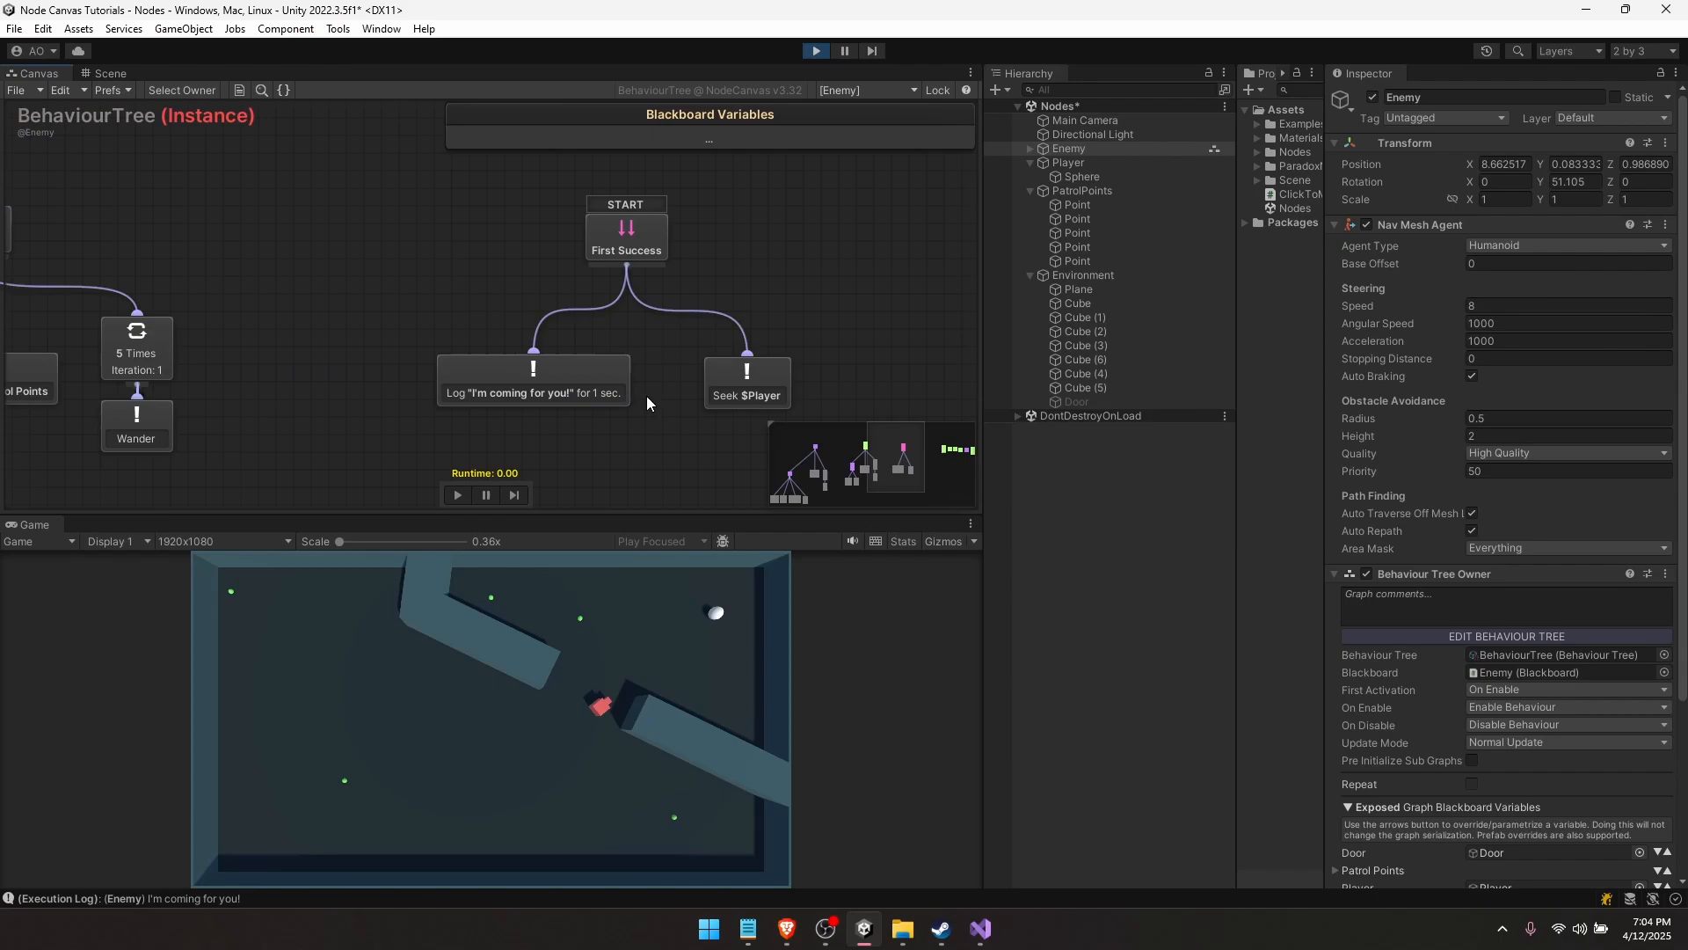
click(817, 49)
- Set the Debug Log action's Seconds To Run to 10 and run the scene to test it
click(589, 388)
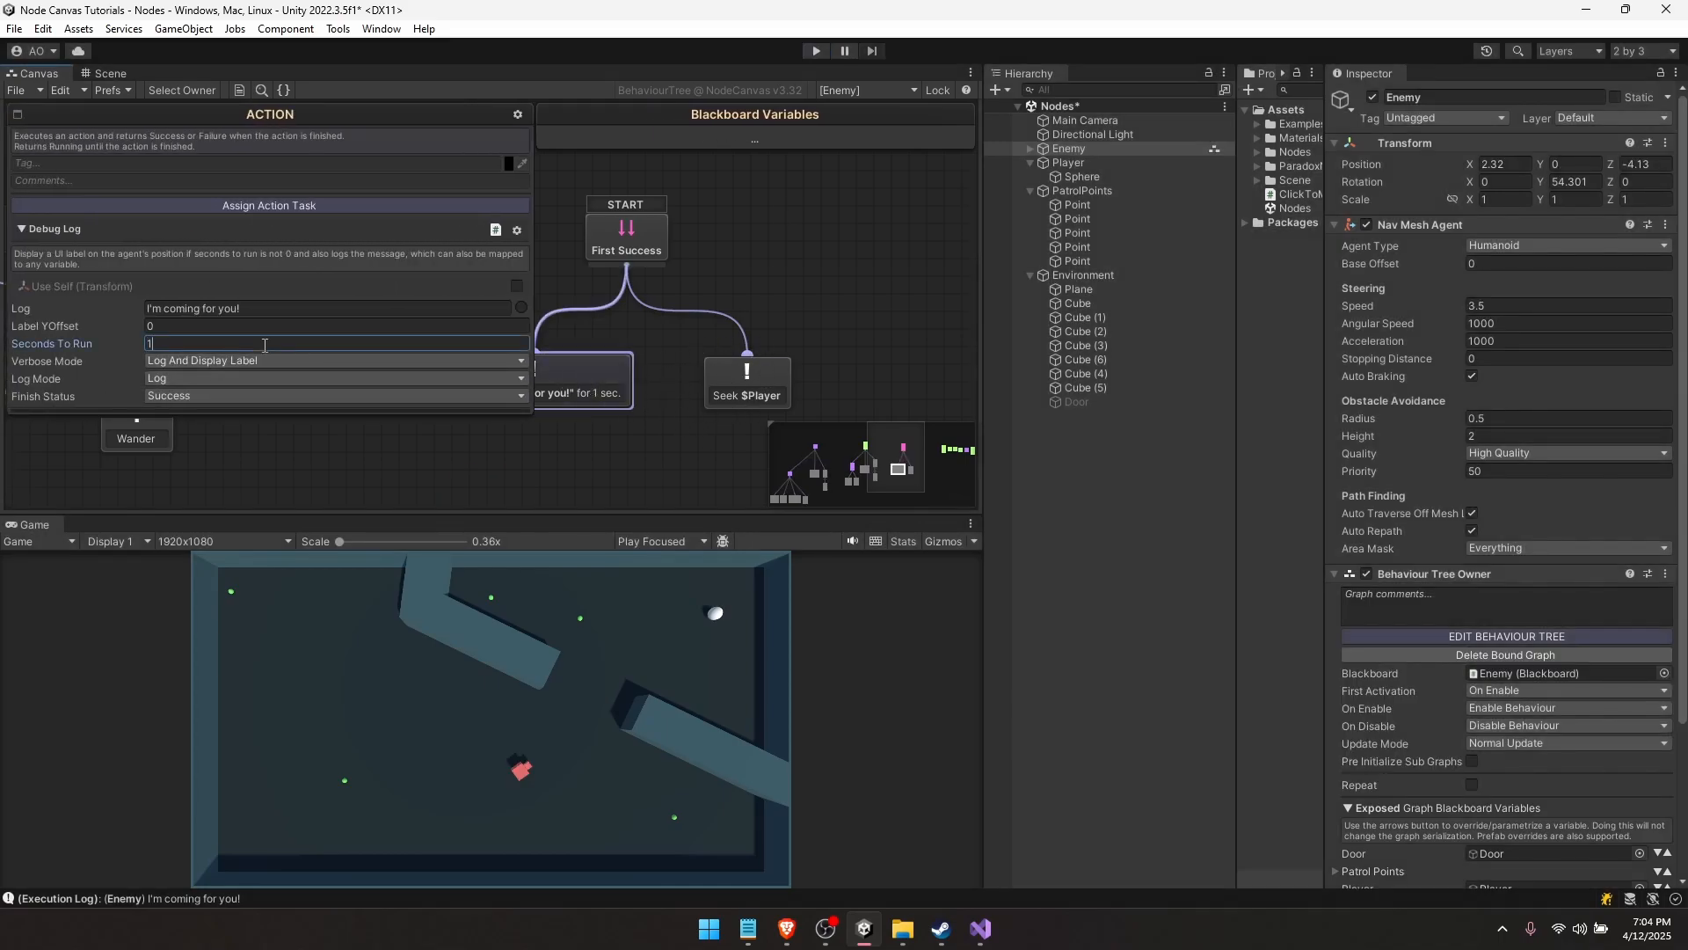
text(0)
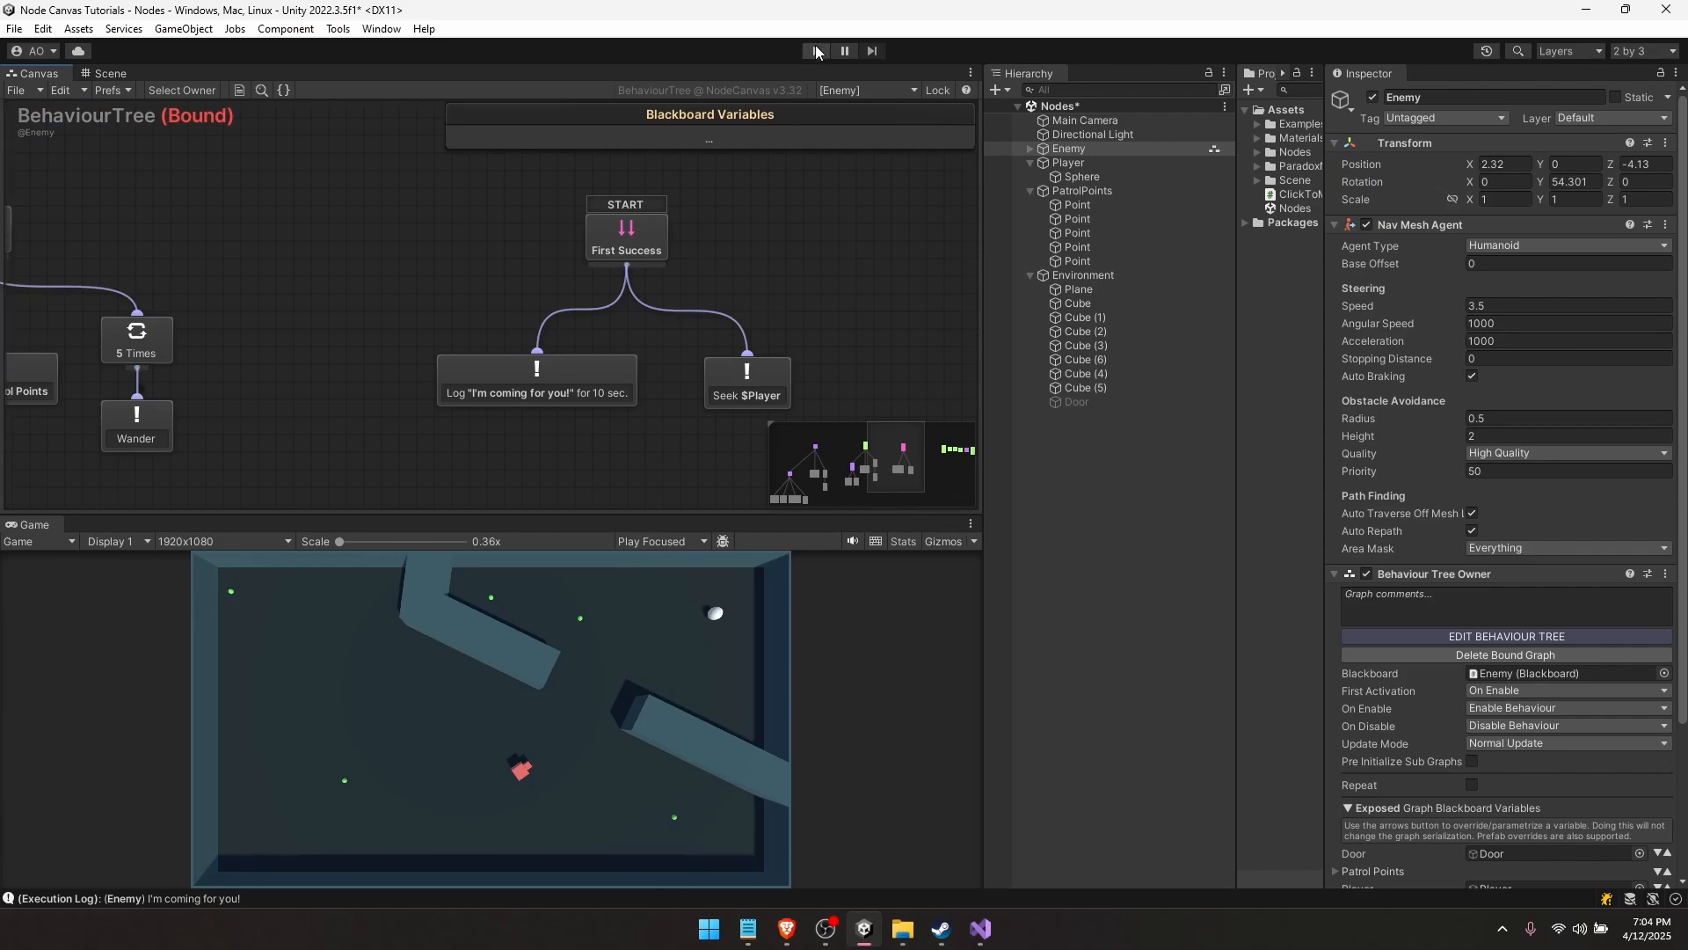
click(815, 49)
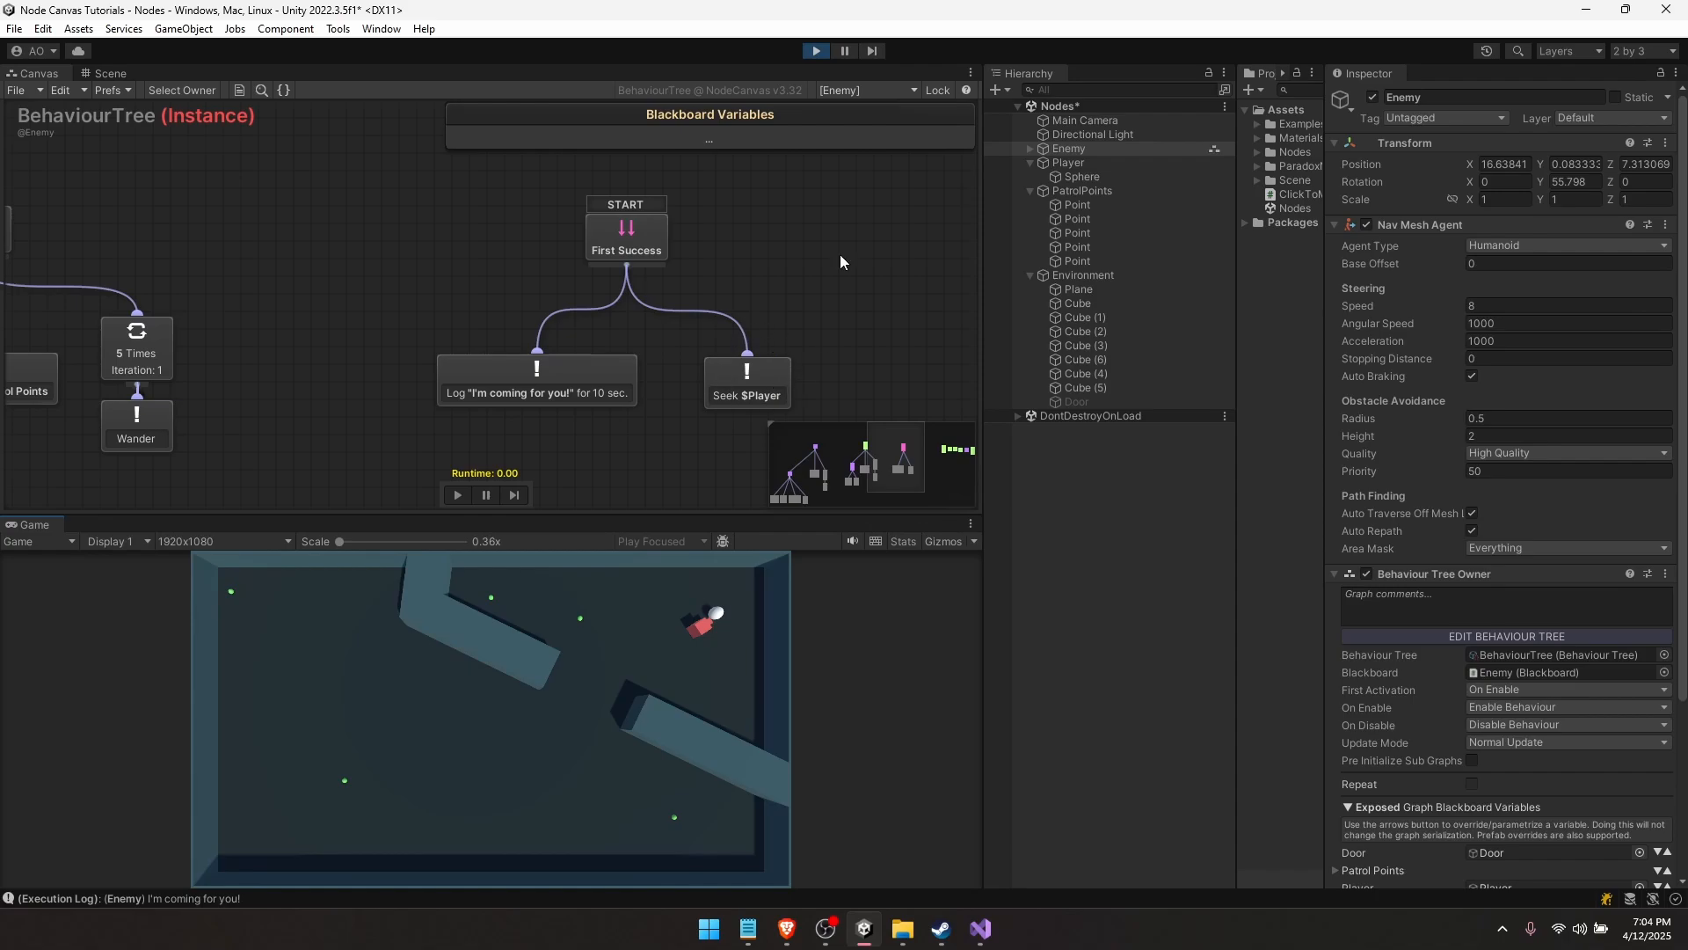
click(817, 51)
click(616, 264)
click(712, 225)
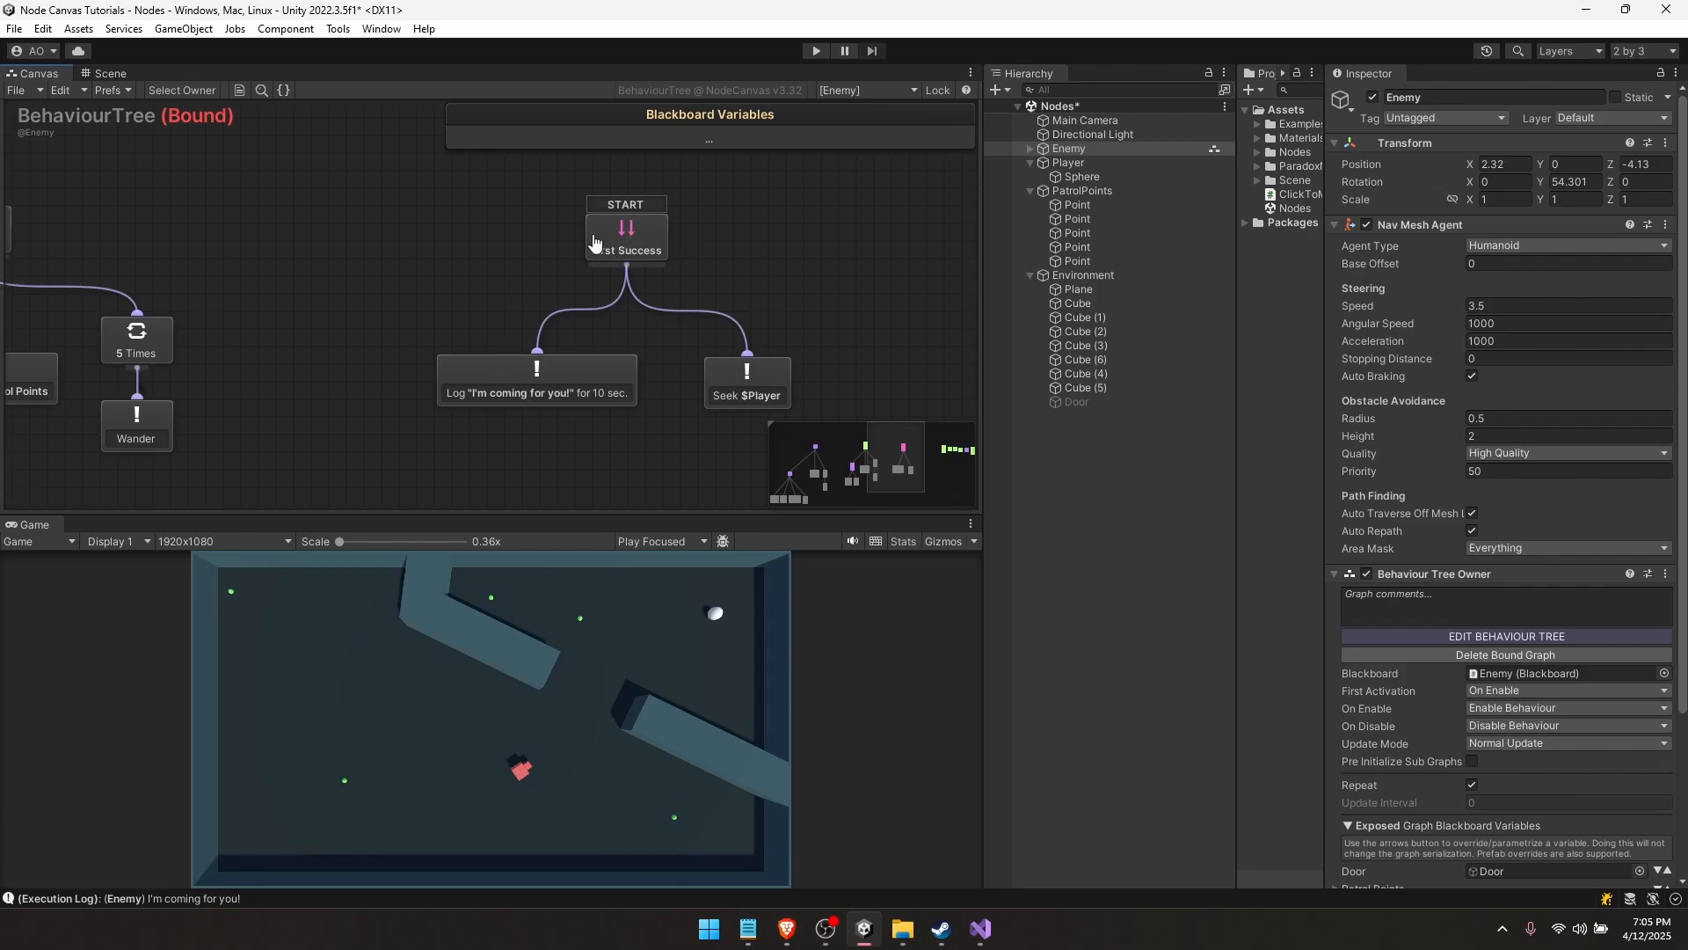
middle_drag(600, 263, 541, 324)
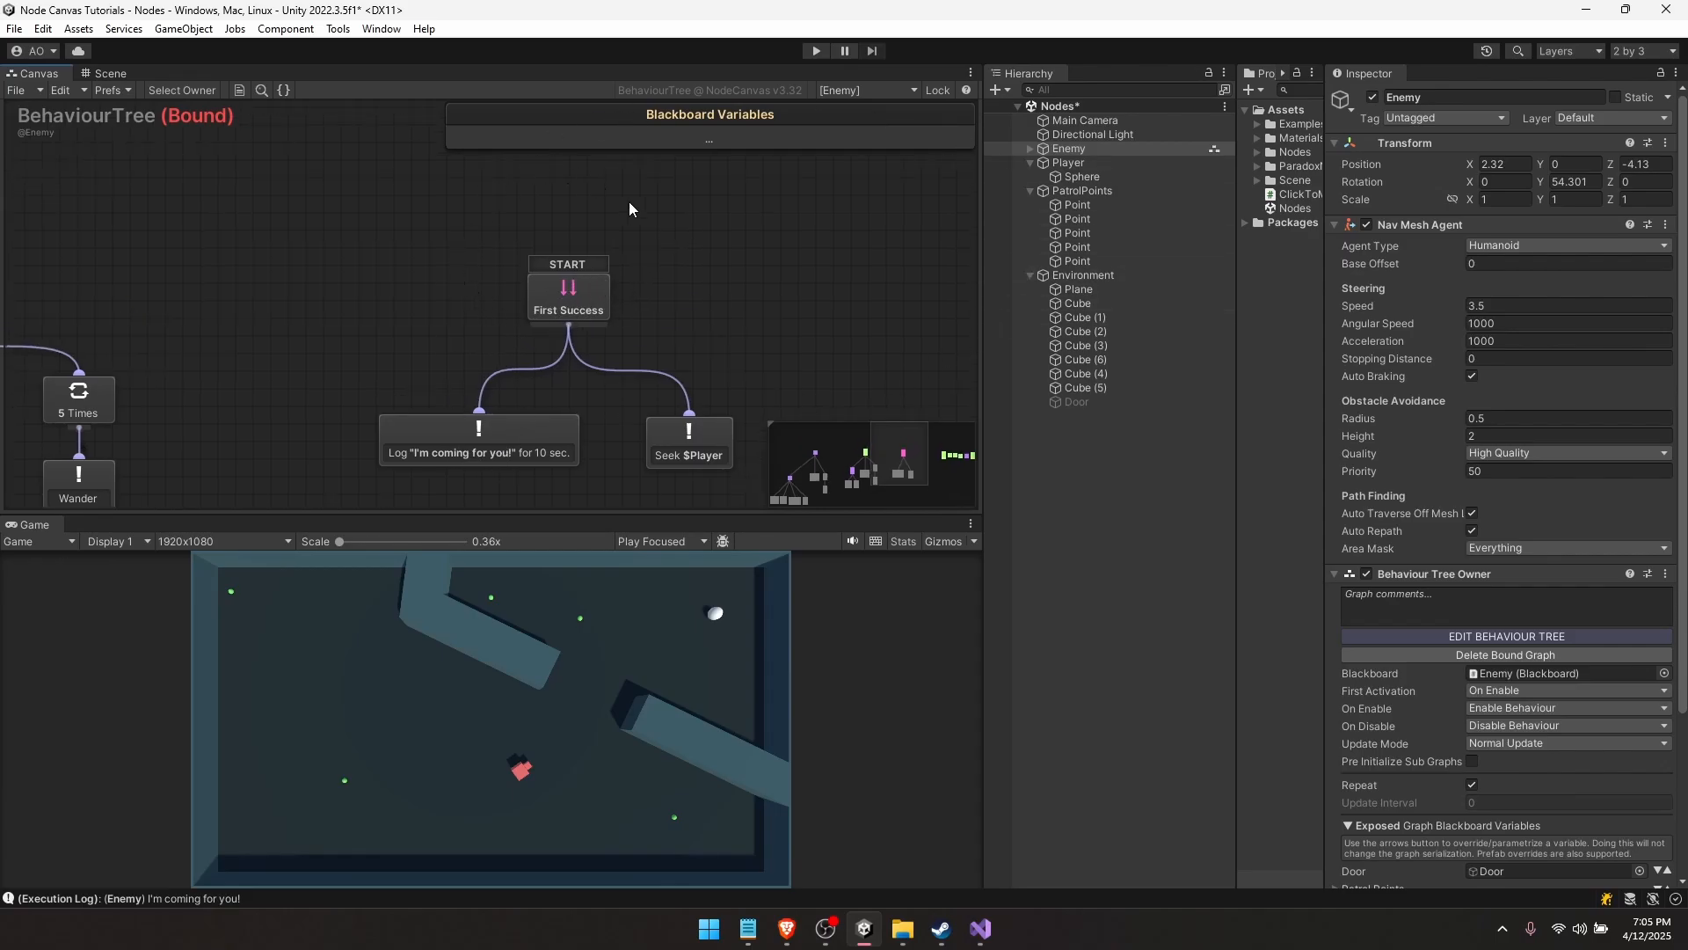